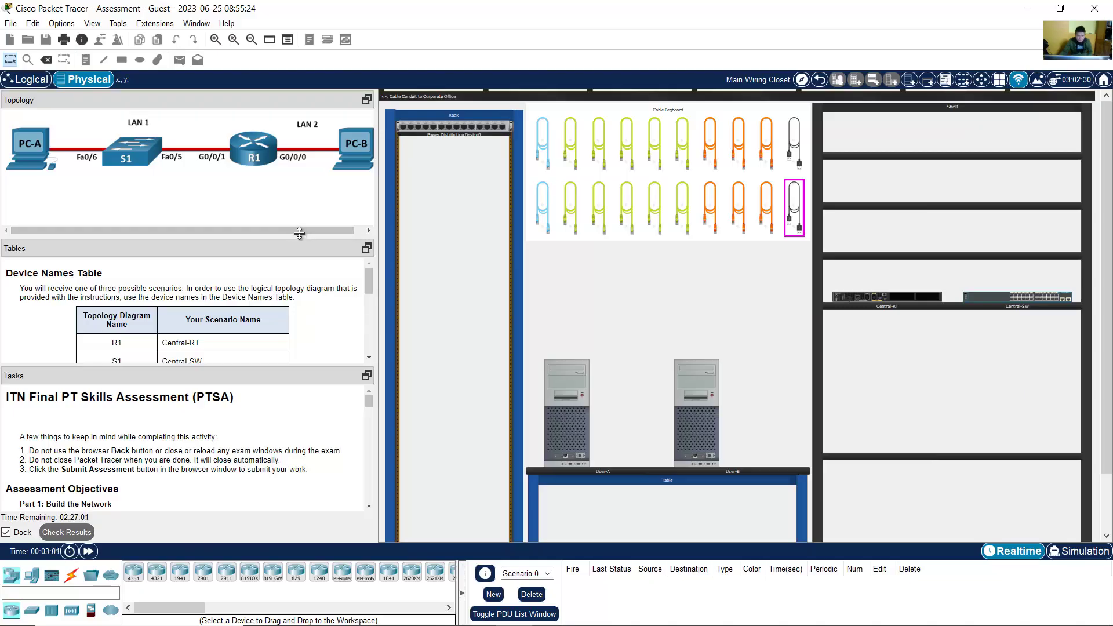
# Step: Enlarge the Tables panel and zoom its text in twice
pyautogui.moveTo(298, 237); pyautogui.dragTo(309, 191)
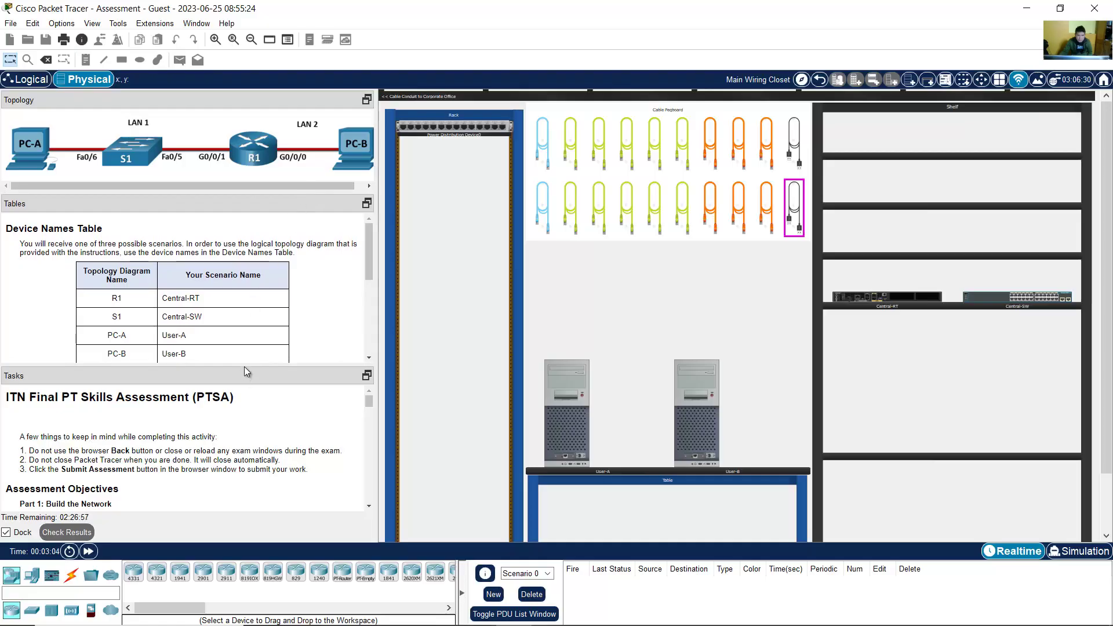
pyautogui.moveTo(247, 369); pyautogui.dragTo(259, 372)
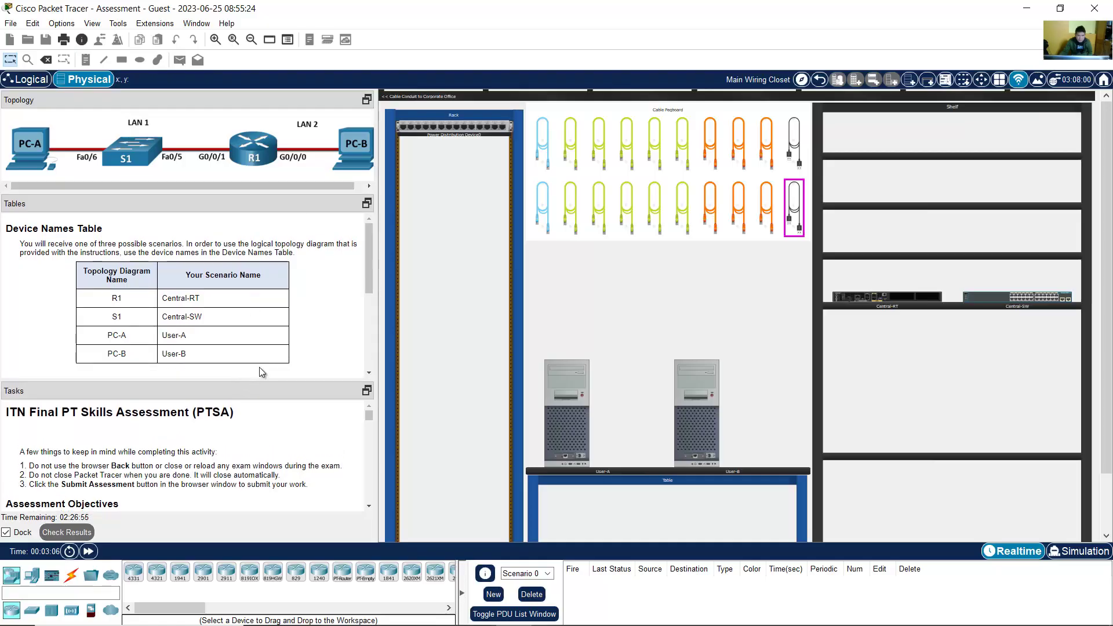
pyautogui.rightClick(328, 274)
pyautogui.click(346, 299)
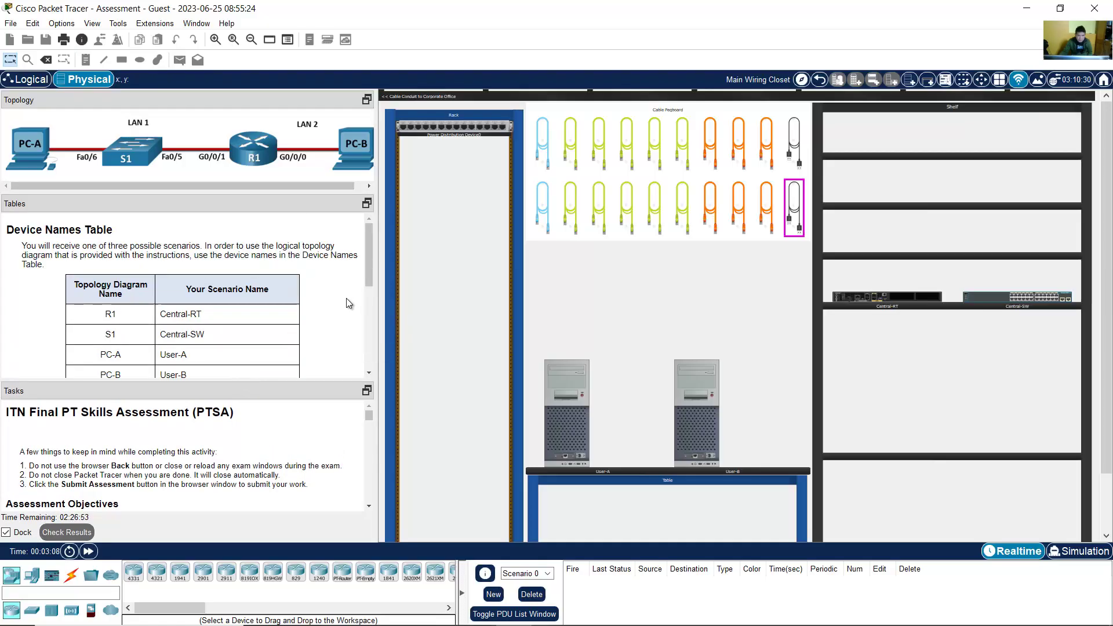
pyautogui.rightClick(329, 299)
pyautogui.click(348, 320)
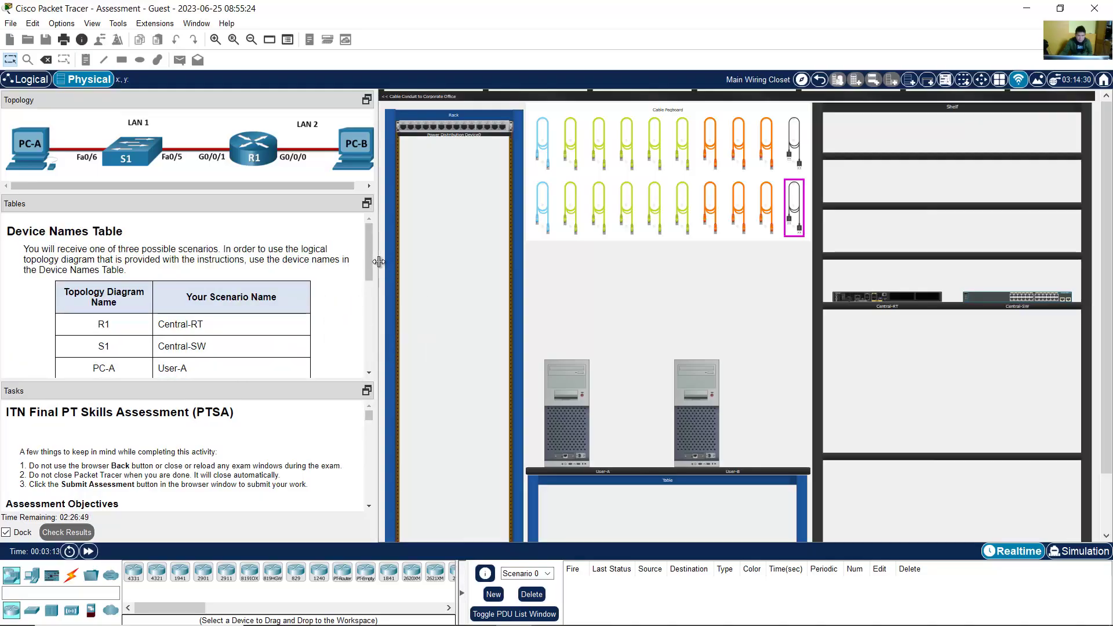
# Step: Widen the instruction panels and zoom the Tasks text in twice
pyautogui.moveTo(378, 262); pyautogui.dragTo(394, 262)
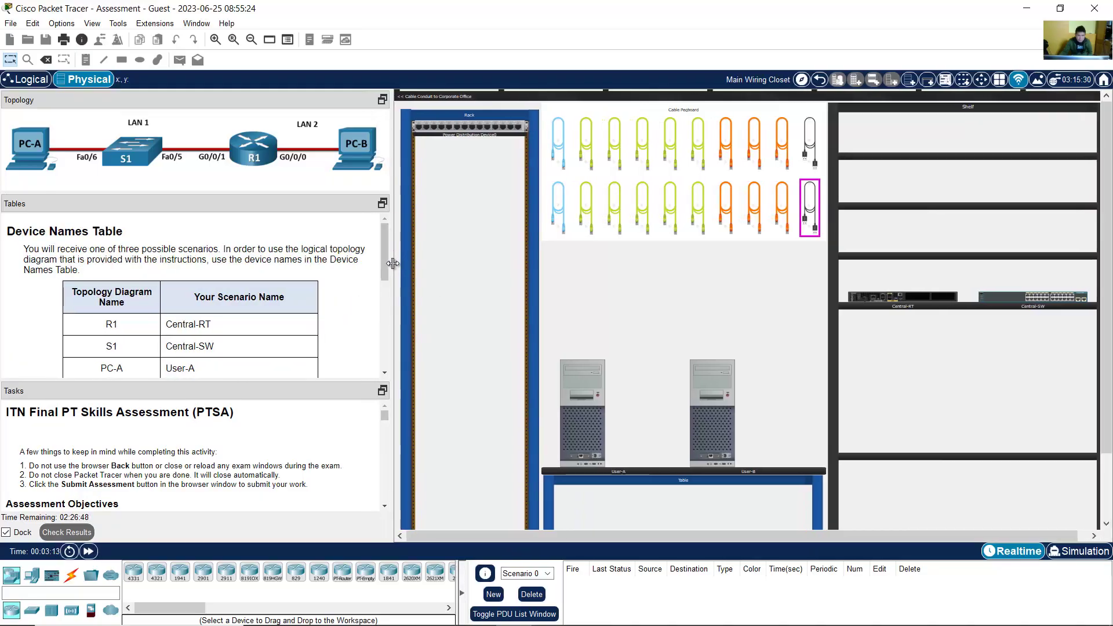
pyautogui.rightClick(265, 446)
pyautogui.click(302, 472)
pyautogui.rightClick(268, 460)
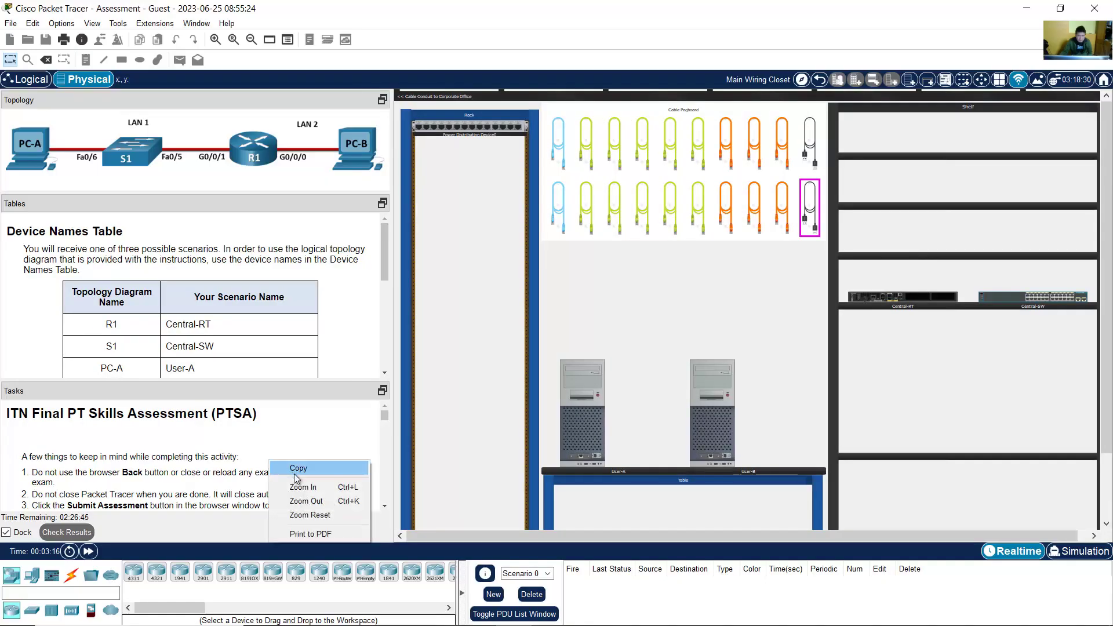
pyautogui.click(304, 487)
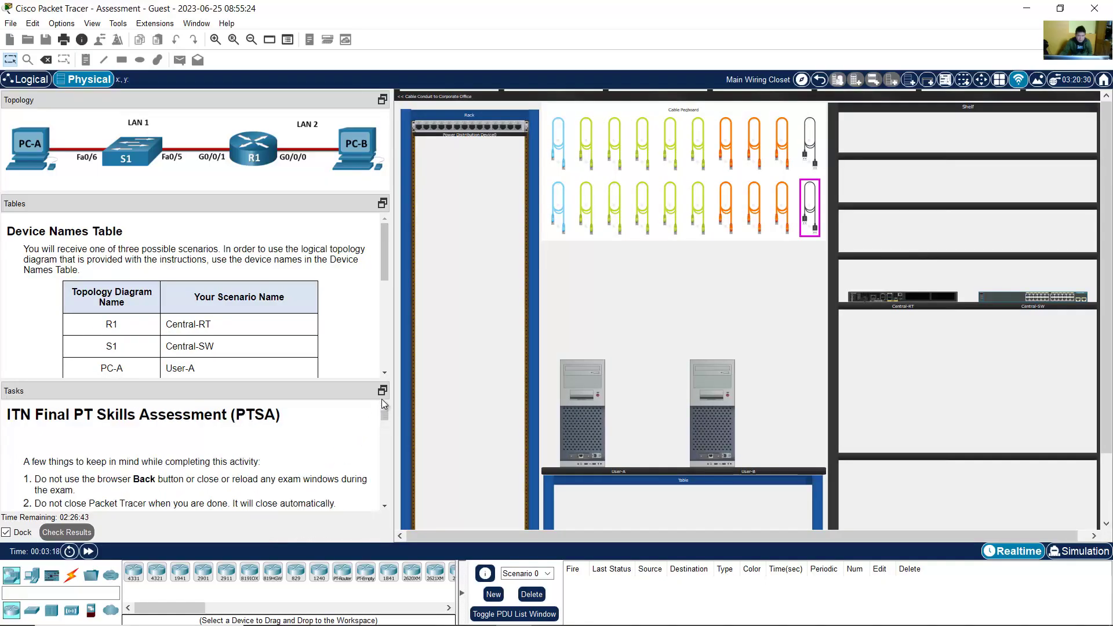
pyautogui.scroll(-5, 356, 292)
pyautogui.scroll(3, 356, 292)
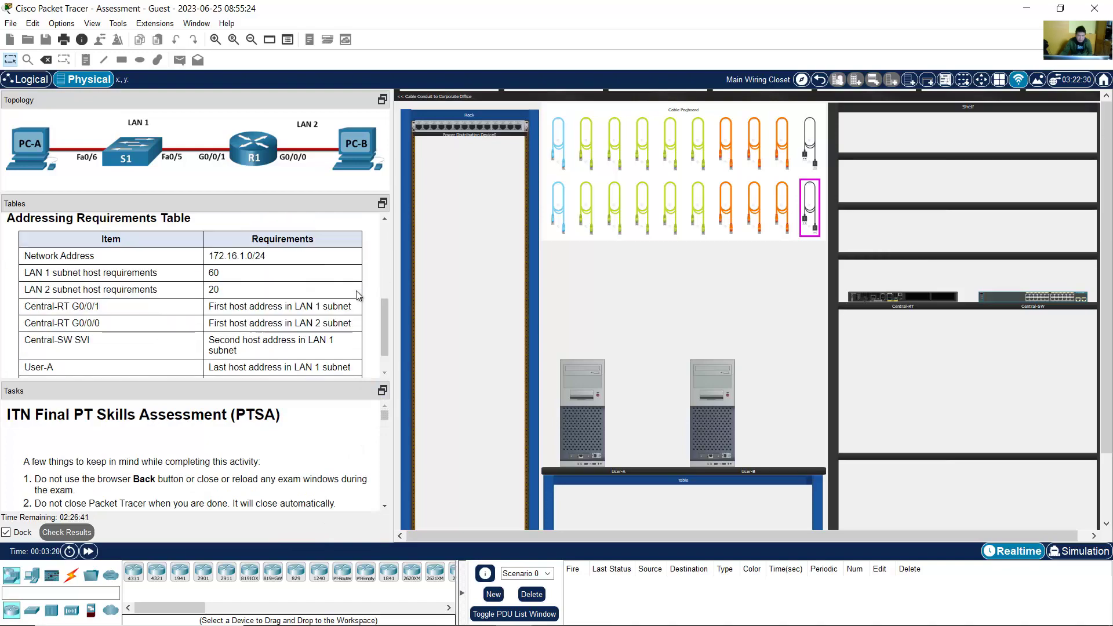
pyautogui.scroll(2, 356, 296)
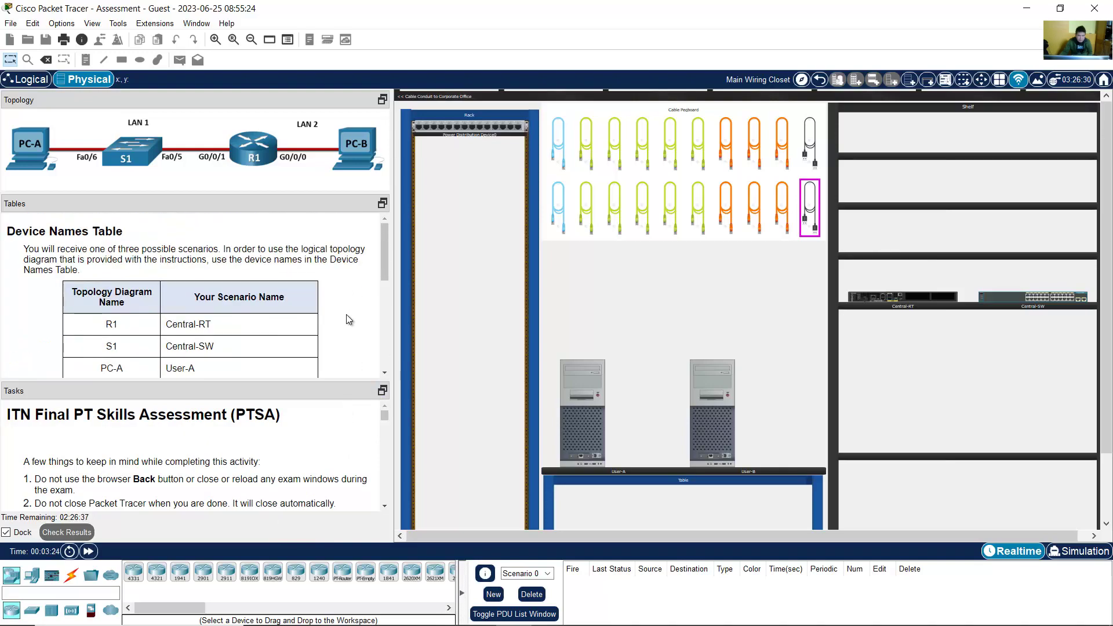
pyautogui.scroll(-1, 354, 450)
pyautogui.scroll(1, 353, 449)
pyautogui.scroll(-1, 323, 439)
pyautogui.scroll(1, 321, 445)
pyautogui.scroll(-1, 319, 443)
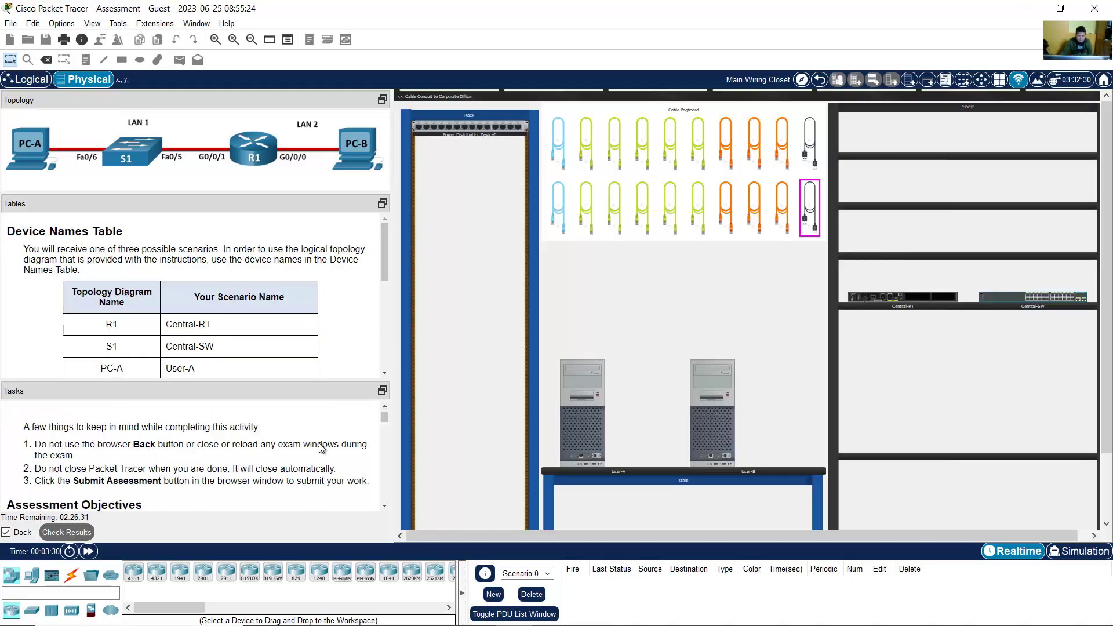
pyautogui.scroll(1, 174, 434)
pyautogui.moveTo(6, 422); pyautogui.dragTo(290, 424)
pyautogui.scroll(-3, 288, 422)
pyautogui.scroll(1, 288, 423)
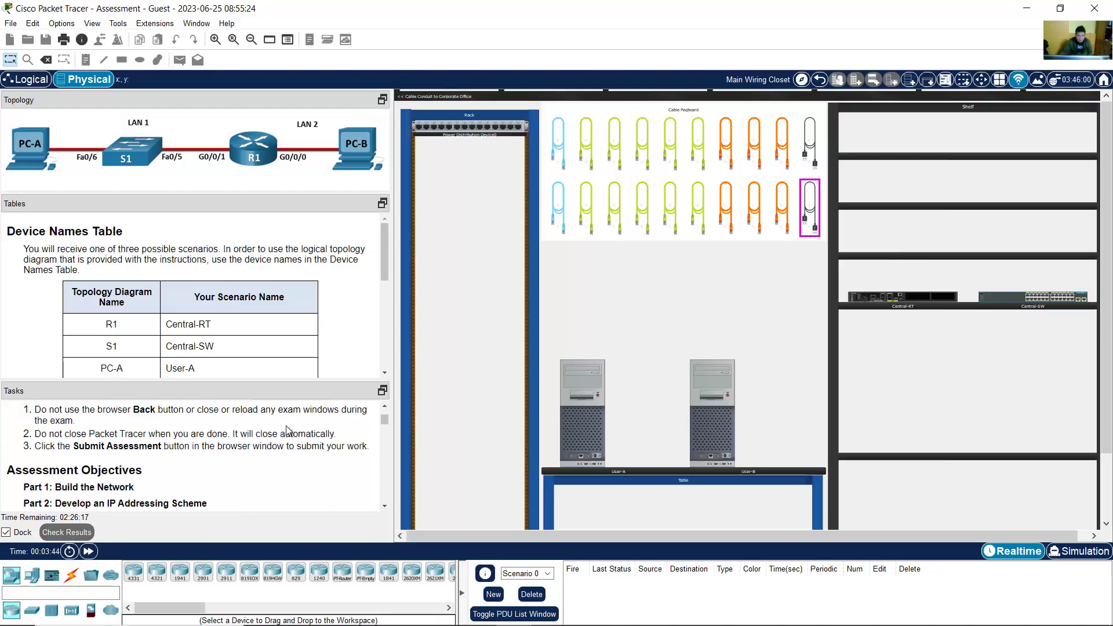
pyautogui.scroll(-2, 286, 425)
pyautogui.scroll(2, 286, 426)
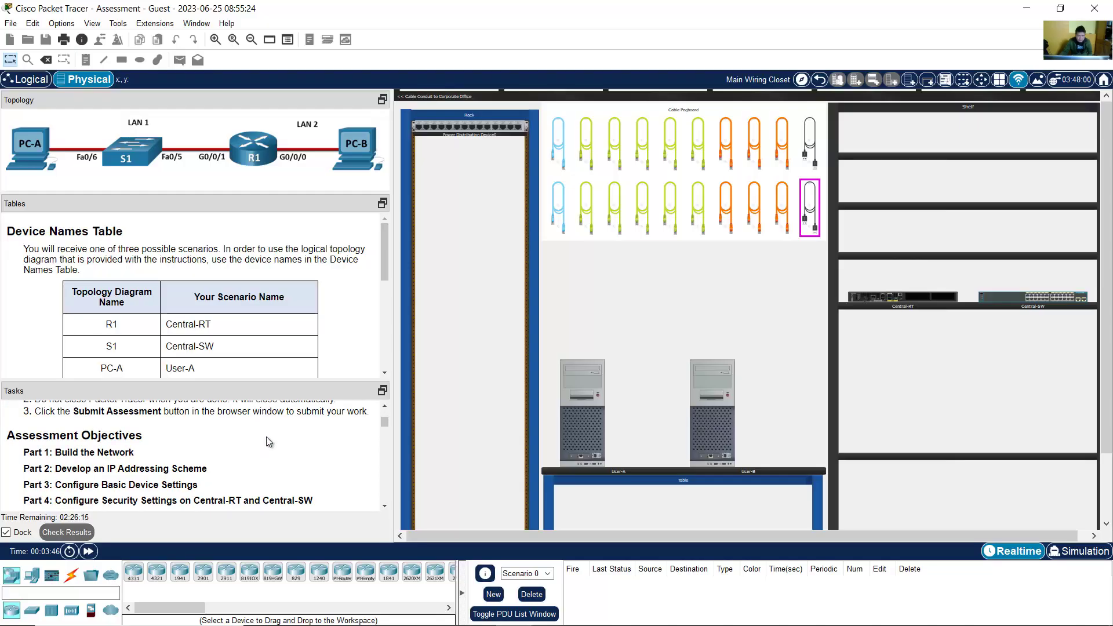
pyautogui.scroll(-3, 277, 439)
pyautogui.scroll(-1, 267, 437)
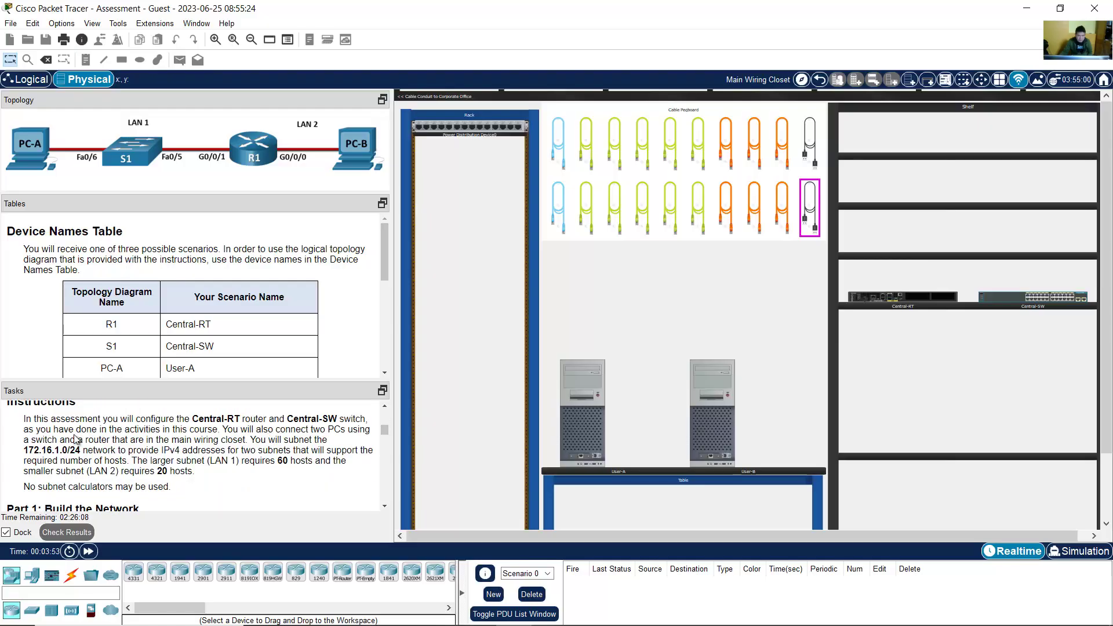
pyautogui.moveTo(13, 424); pyautogui.dragTo(366, 418)
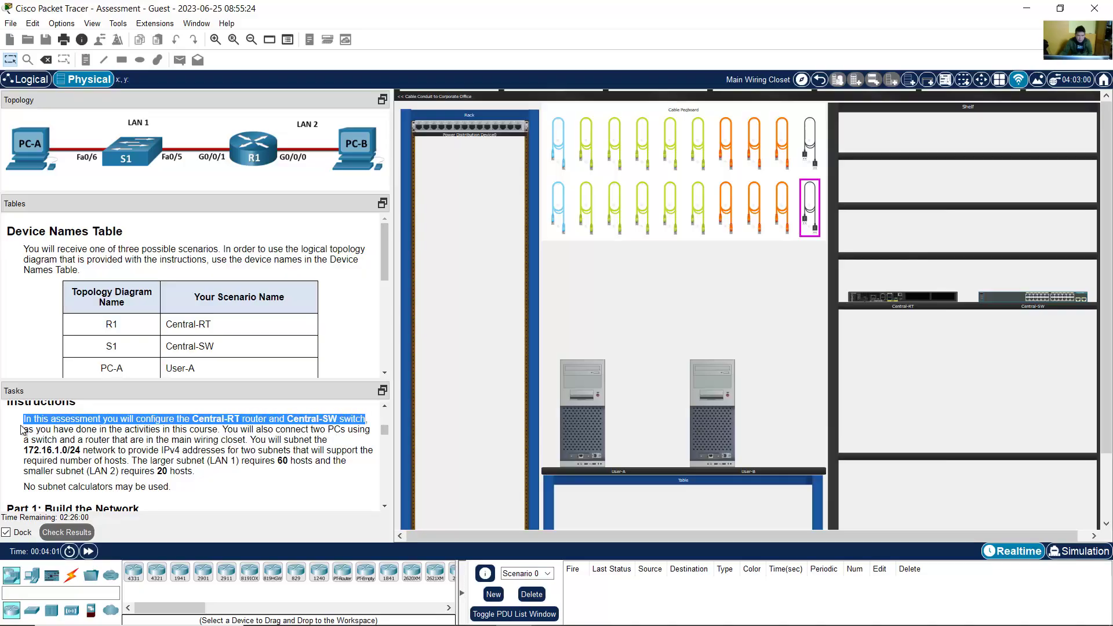
pyautogui.moveTo(23, 430); pyautogui.dragTo(199, 477)
pyautogui.click(233, 432)
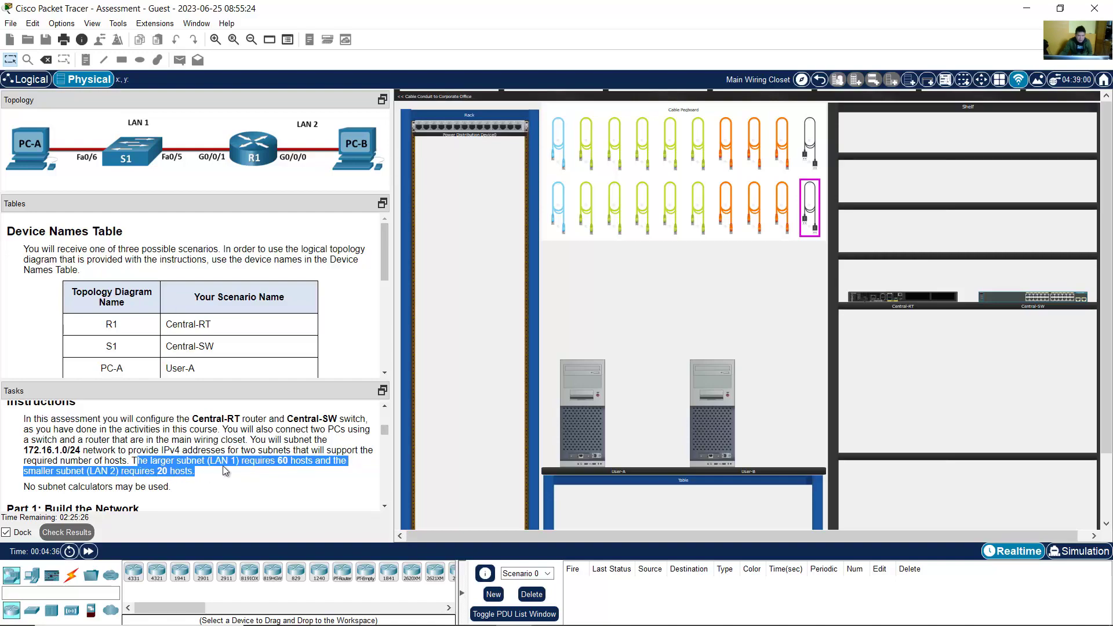
pyautogui.scroll(-2, 226, 471)
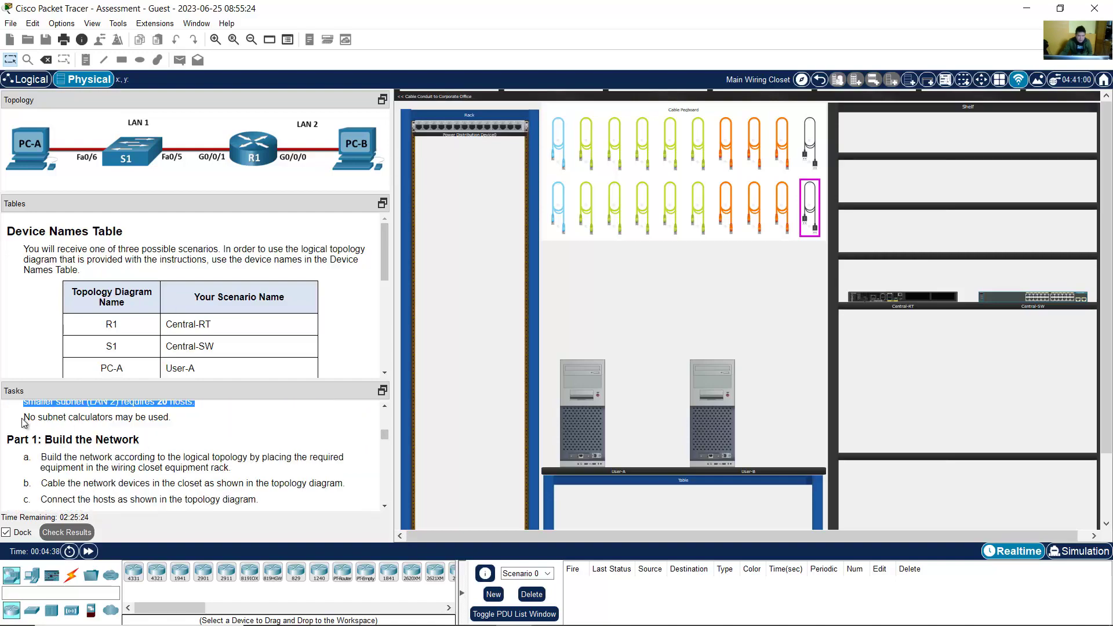
pyautogui.scroll(-1, 29, 421)
pyautogui.scroll(1, 29, 422)
pyautogui.scroll(-1, 28, 421)
pyautogui.moveTo(44, 405); pyautogui.dragTo(139, 406)
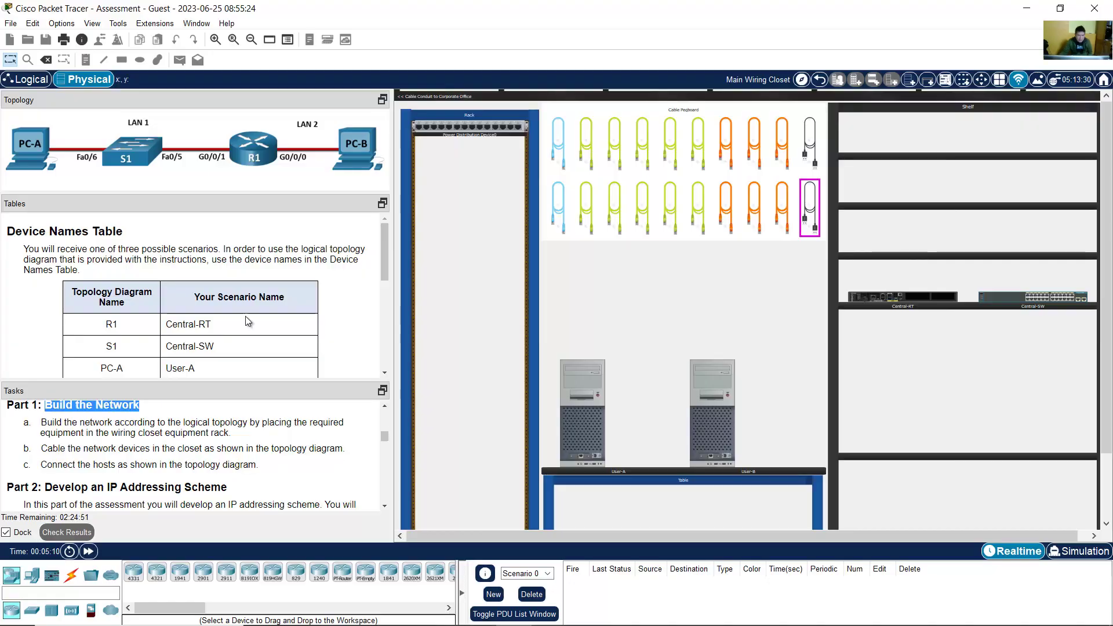
pyautogui.scroll(-1, 245, 315)
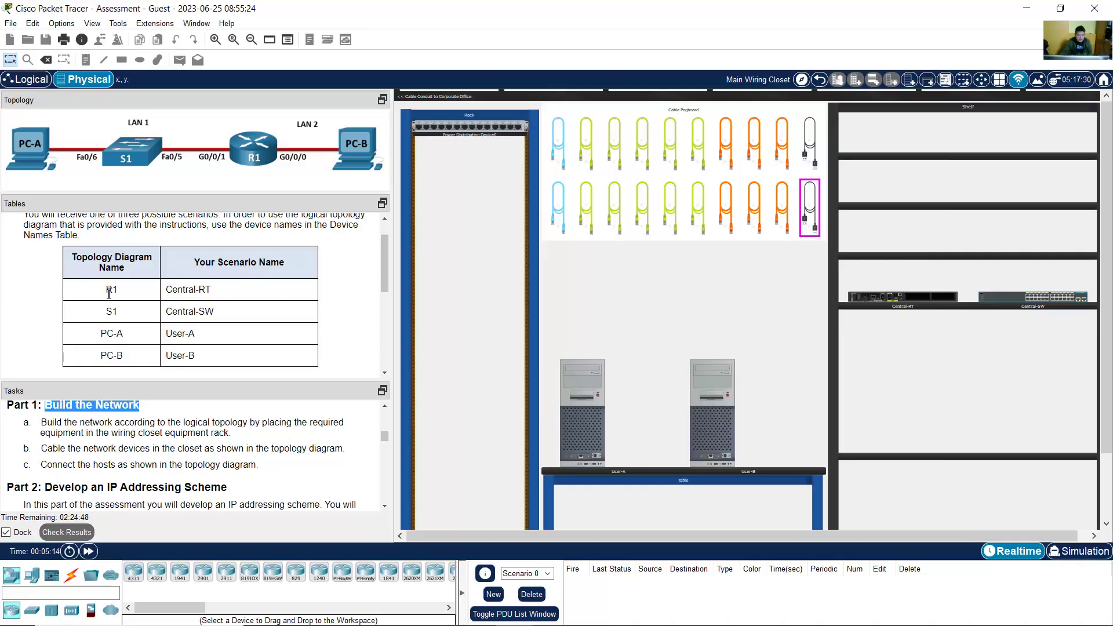
pyautogui.moveTo(106, 290); pyautogui.dragTo(218, 294)
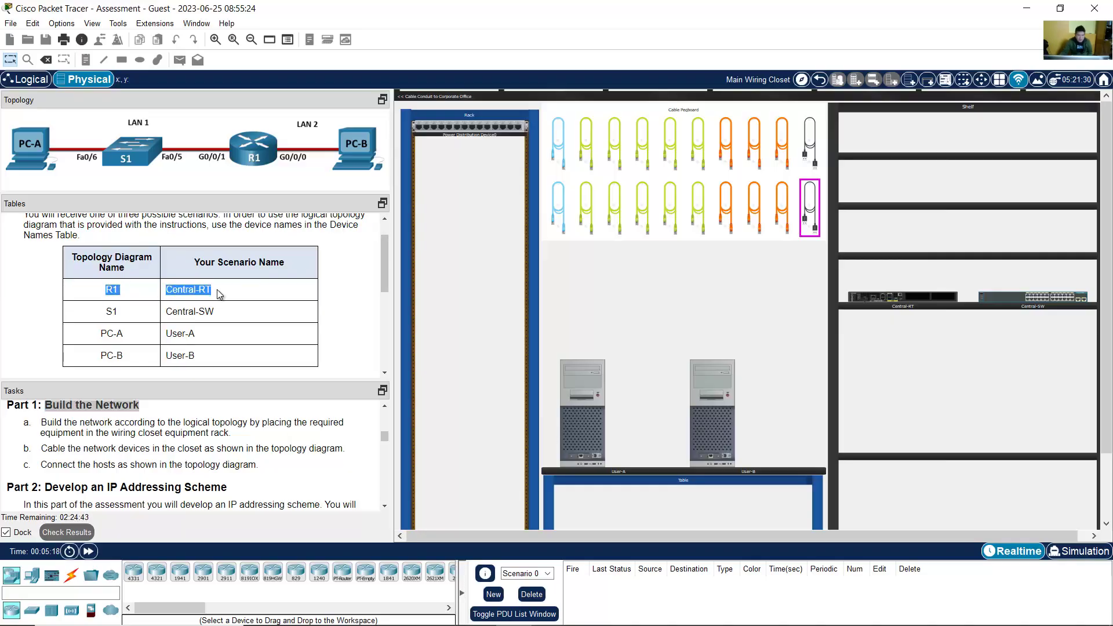
pyautogui.moveTo(105, 318); pyautogui.dragTo(217, 316)
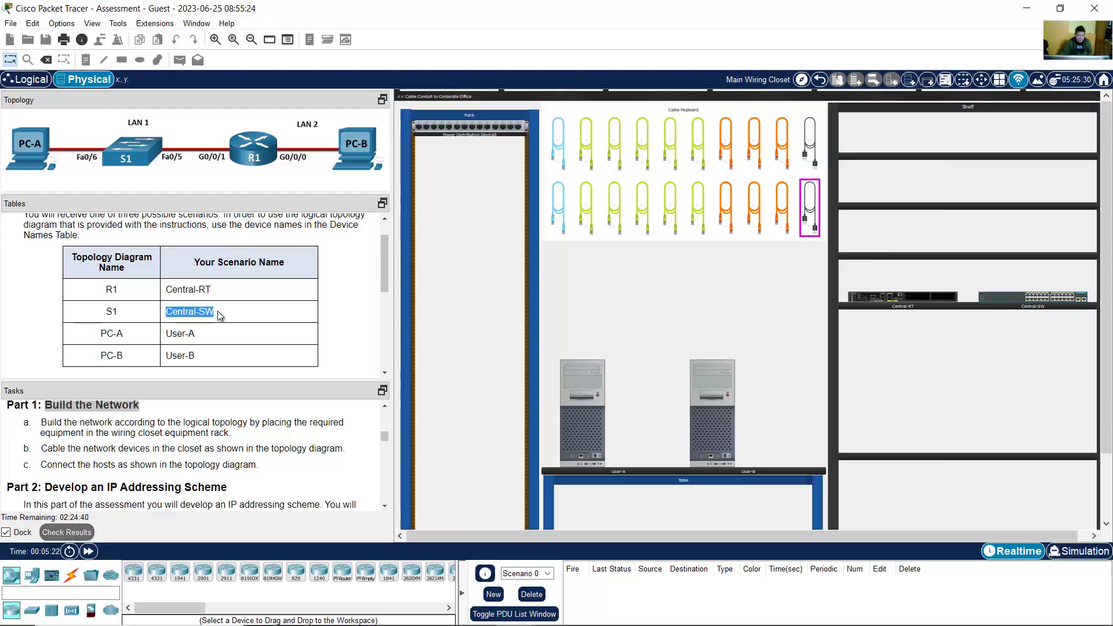
pyautogui.moveTo(99, 334); pyautogui.dragTo(235, 359)
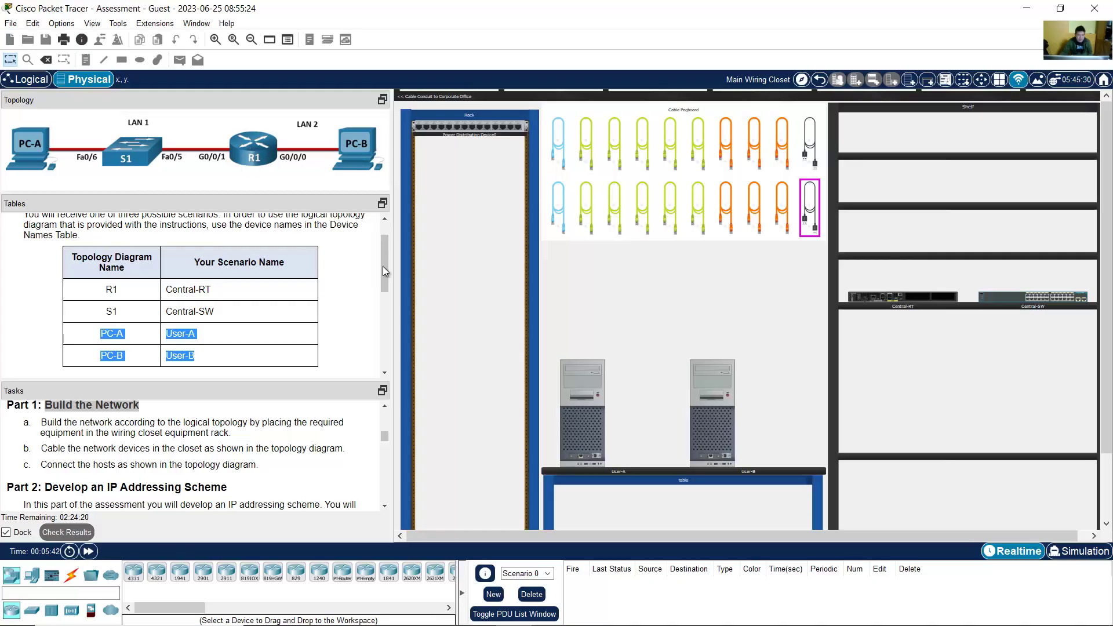
pyautogui.moveTo(382, 269); pyautogui.dragTo(380, 317)
pyautogui.moveTo(16, 226); pyautogui.dragTo(193, 230)
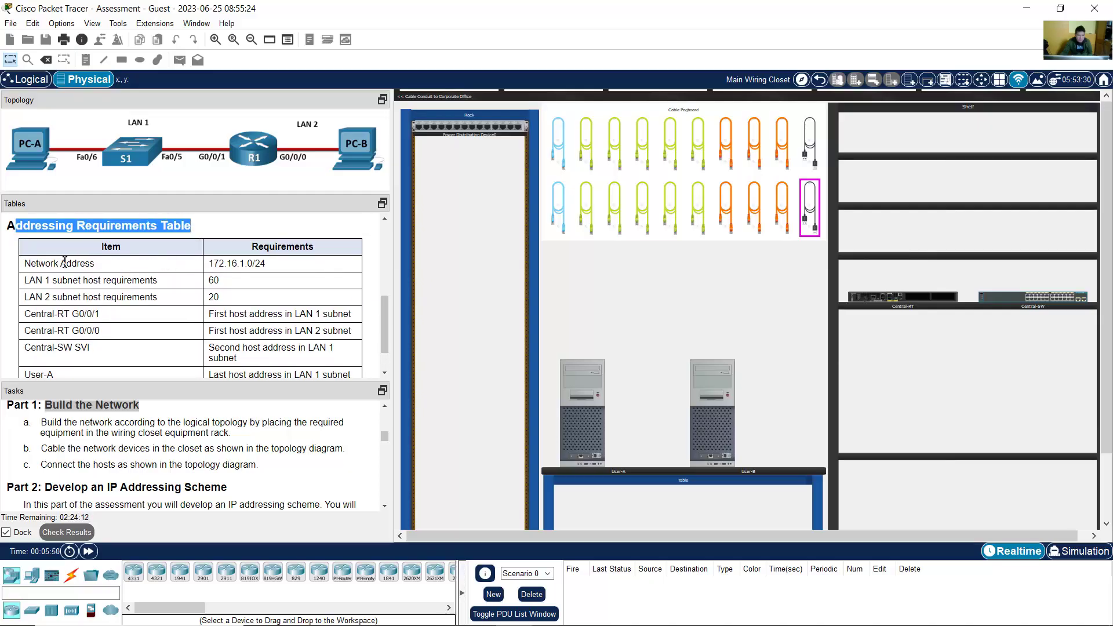
pyautogui.moveTo(36, 263); pyautogui.dragTo(285, 270)
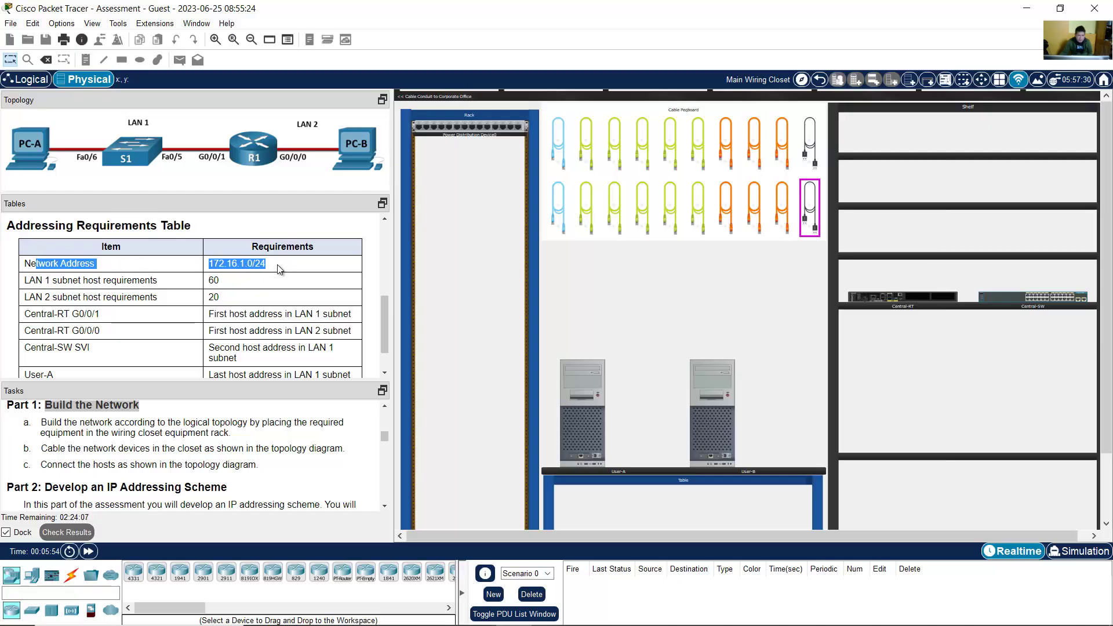
pyautogui.moveTo(30, 281); pyautogui.dragTo(227, 288)
pyautogui.moveTo(30, 298); pyautogui.dragTo(231, 301)
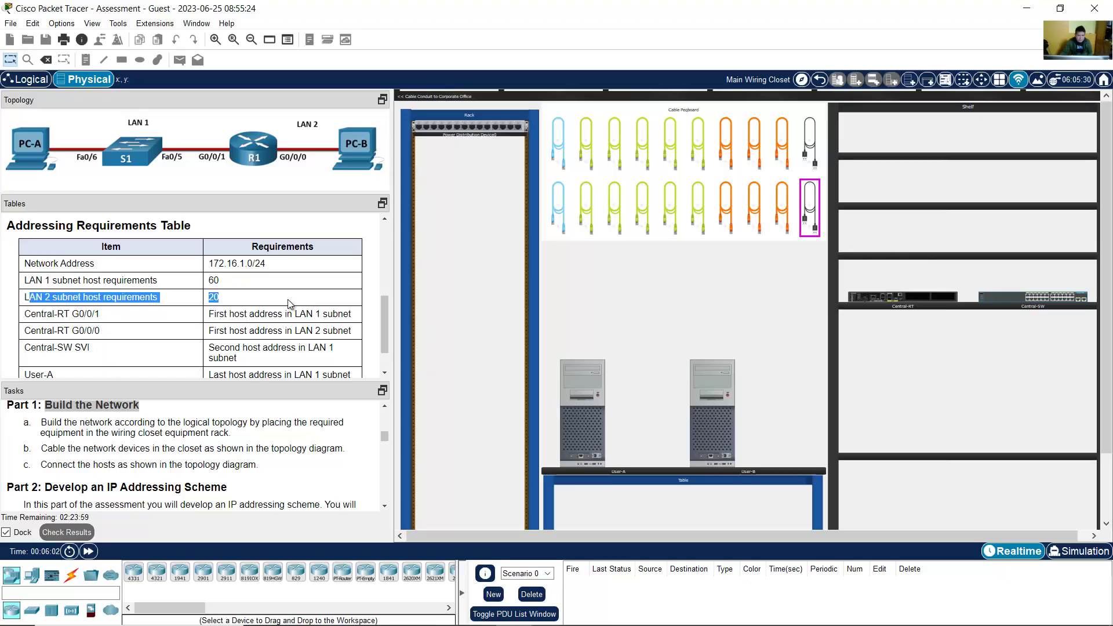
pyautogui.scroll(-1, 292, 307)
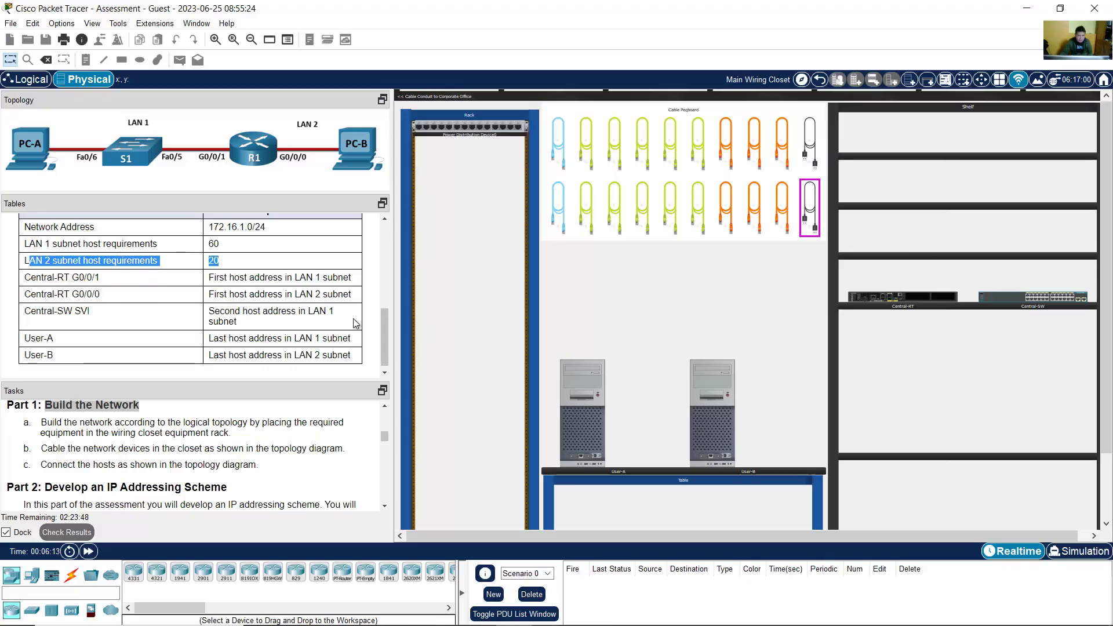
pyautogui.moveTo(385, 329)
pyautogui.mouseDown()
pyautogui.moveTo(397, 286)
pyautogui.moveTo(394, 325)
pyautogui.mouseUp()
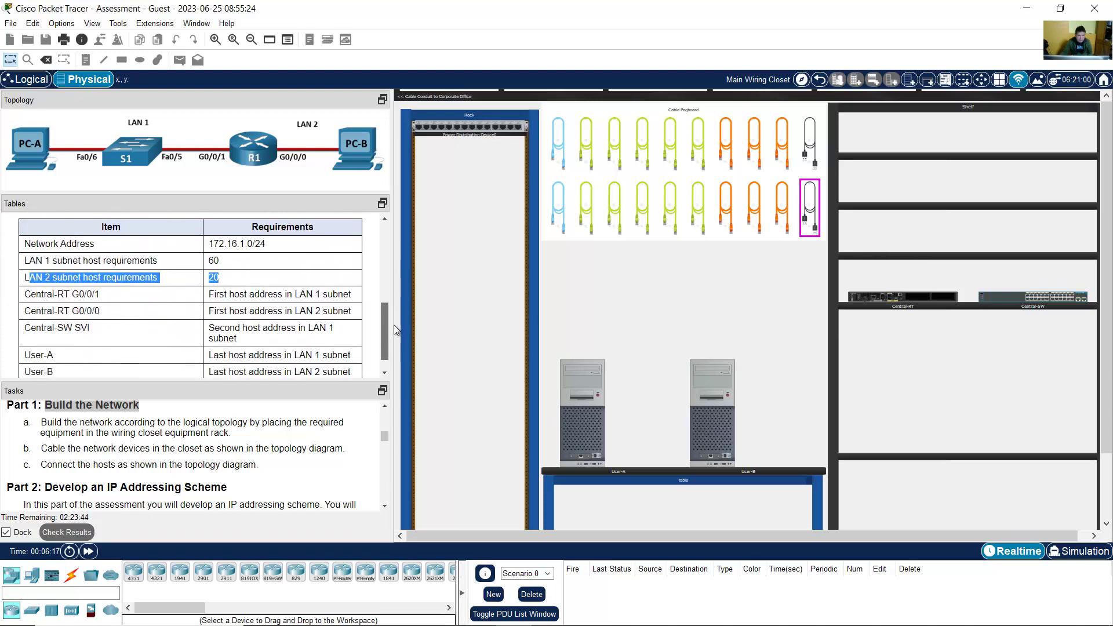
pyautogui.moveTo(24, 298); pyautogui.dragTo(104, 298)
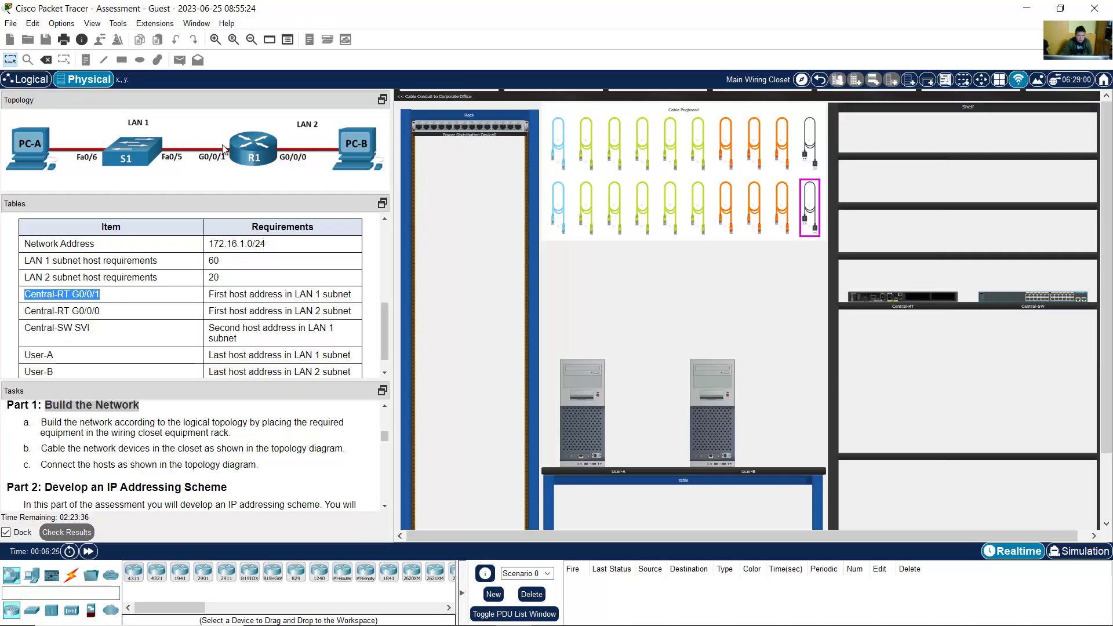
pyautogui.moveTo(279, 294); pyautogui.dragTo(328, 295)
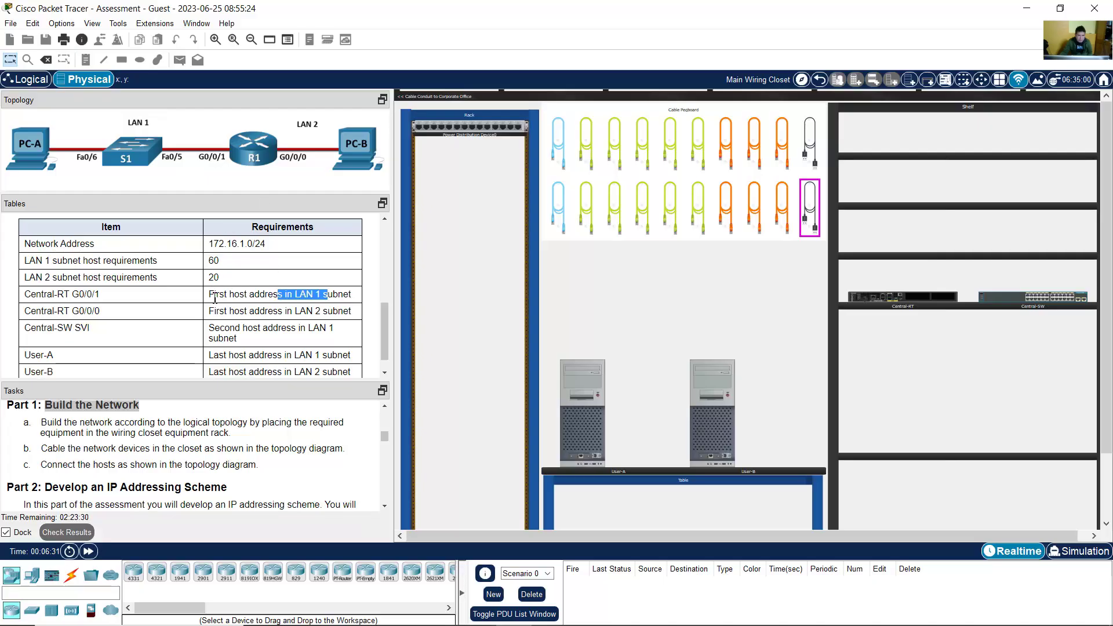
pyautogui.moveTo(215, 295); pyautogui.dragTo(348, 296)
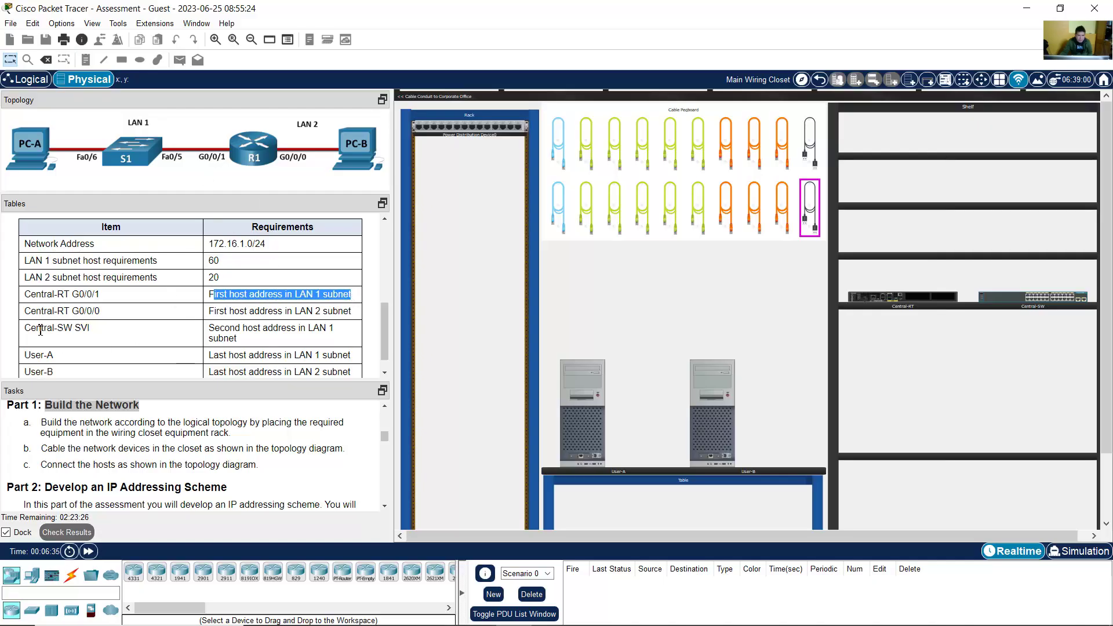
pyautogui.moveTo(25, 310); pyautogui.dragTo(110, 312)
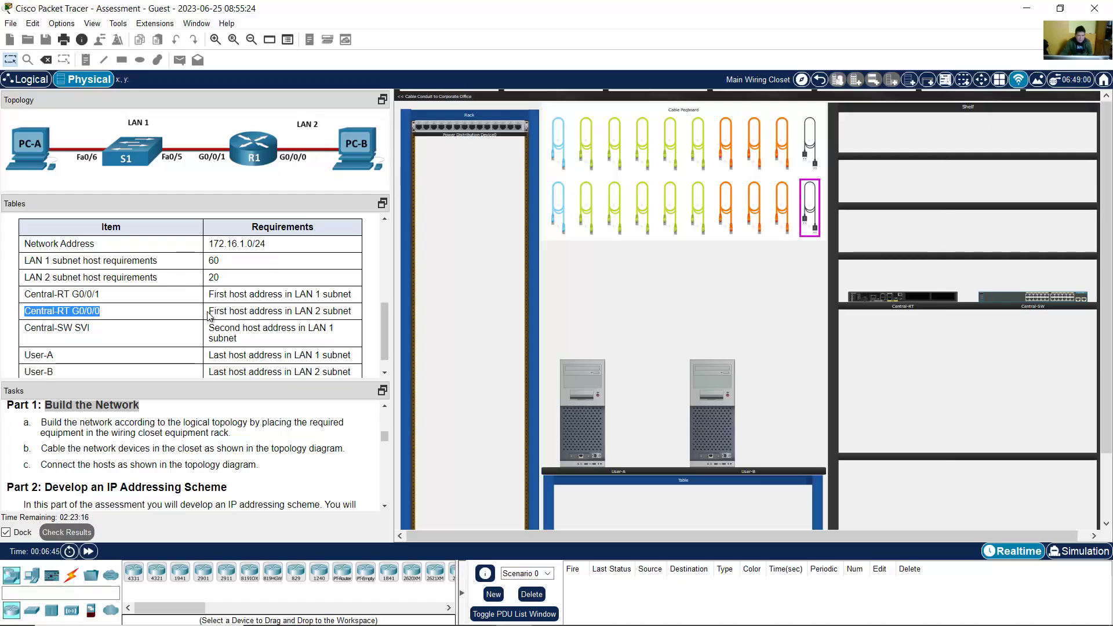
pyautogui.moveTo(209, 312); pyautogui.dragTo(351, 317)
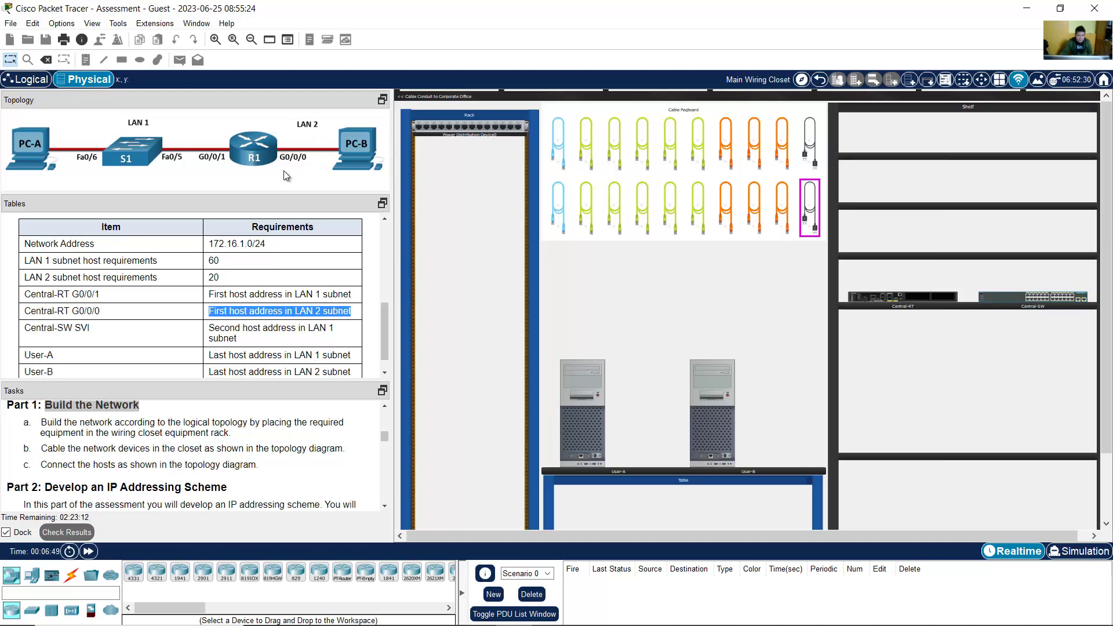
pyautogui.moveTo(25, 329); pyautogui.dragTo(77, 330)
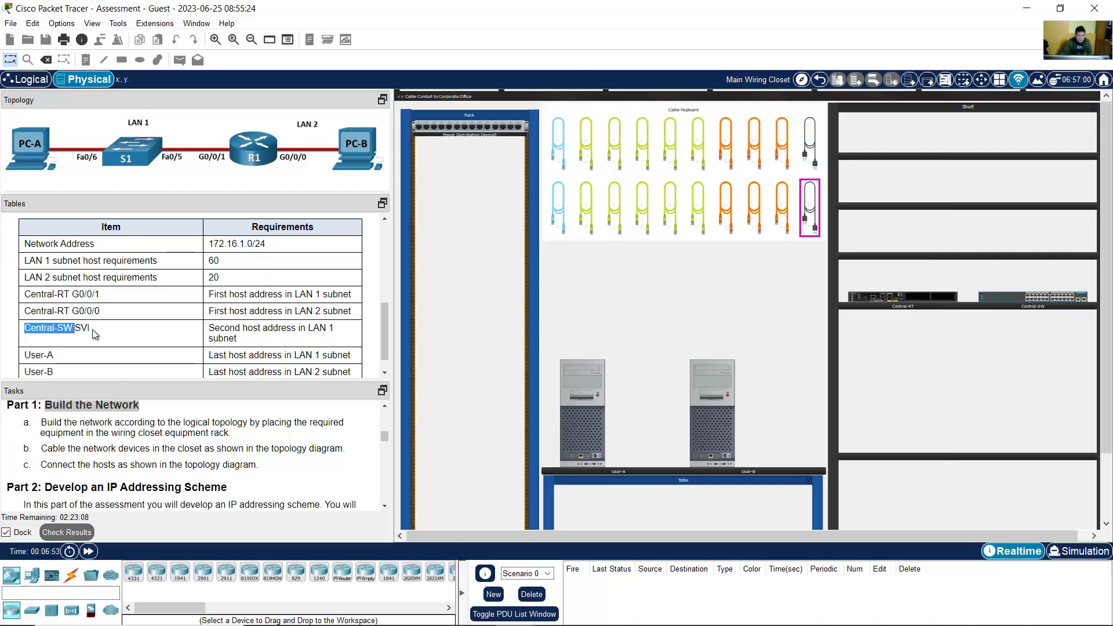
pyautogui.click(79, 330)
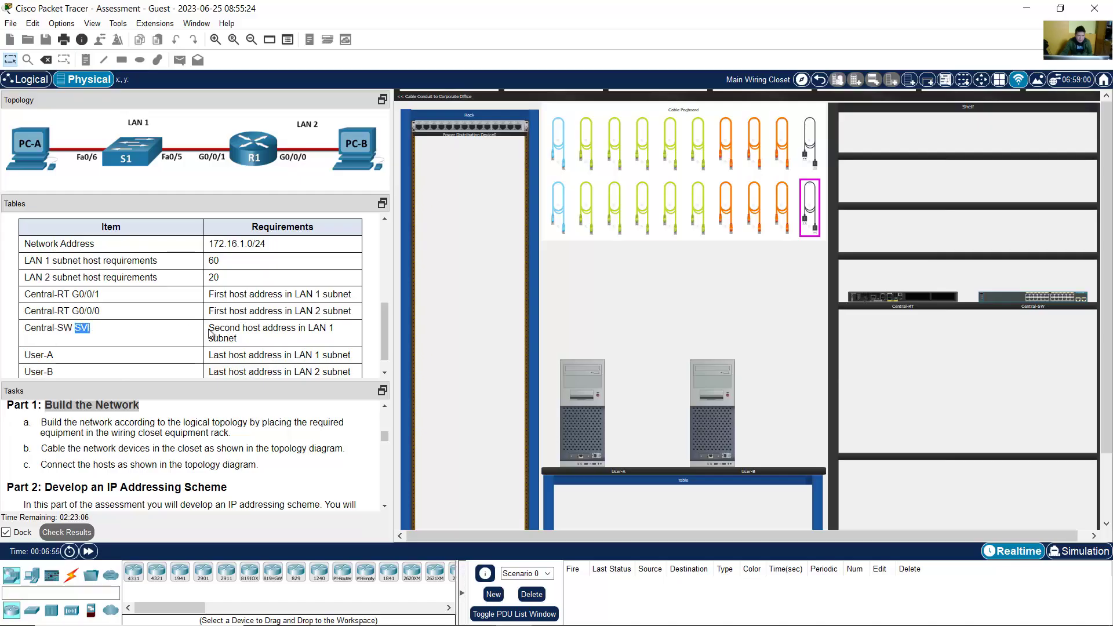
pyautogui.moveTo(210, 333); pyautogui.dragTo(332, 342)
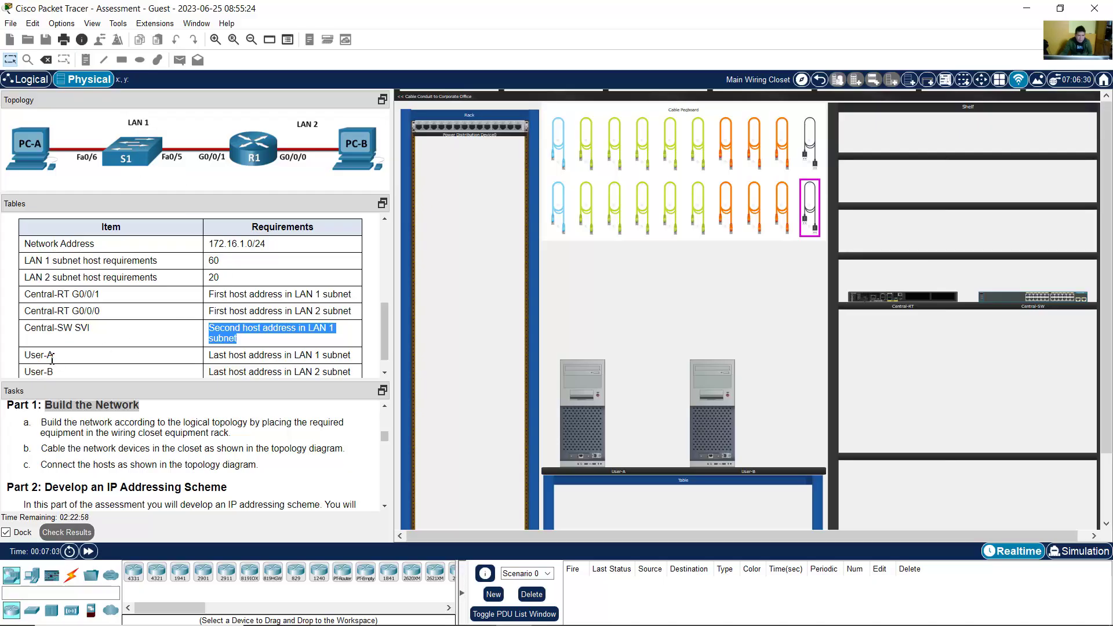
pyautogui.moveTo(24, 359); pyautogui.dragTo(53, 355)
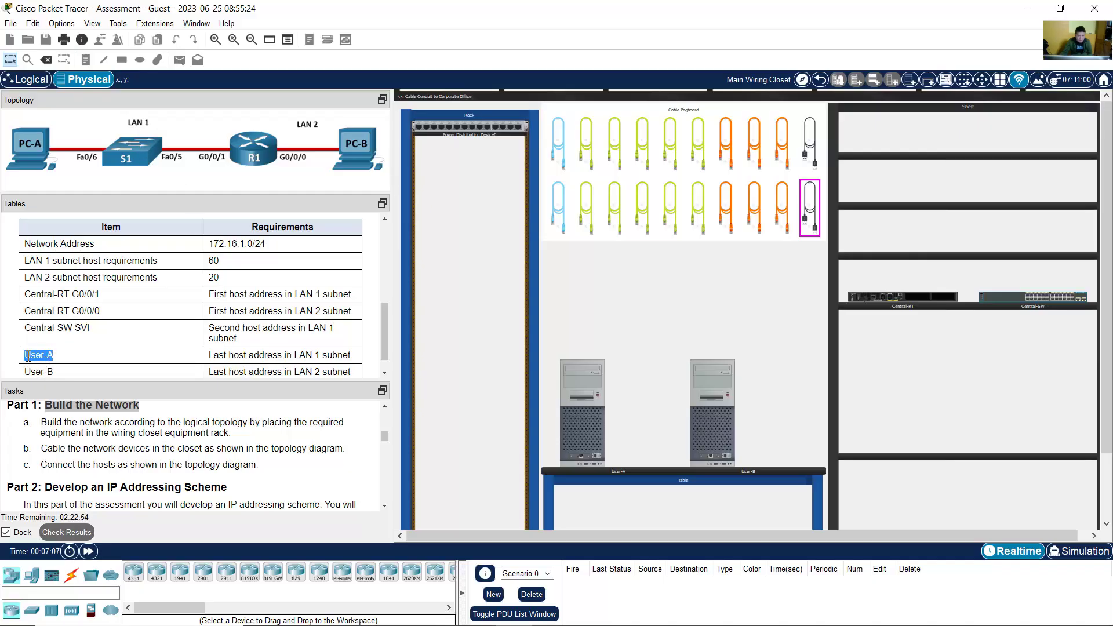
pyautogui.moveTo(218, 355); pyautogui.dragTo(302, 356)
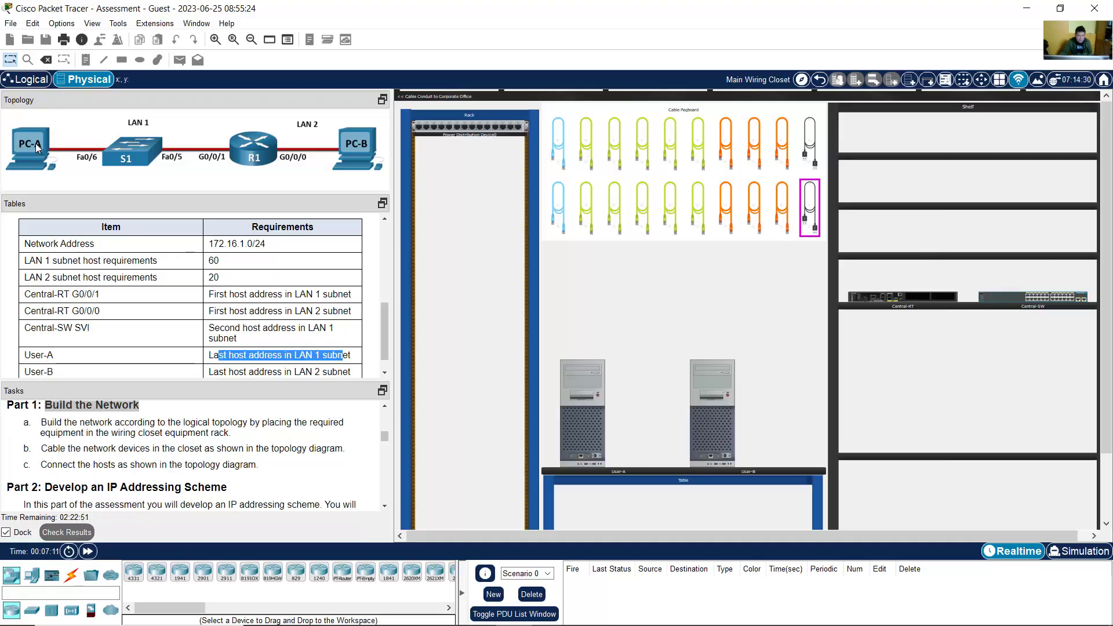
pyautogui.moveTo(29, 372); pyautogui.dragTo(48, 374)
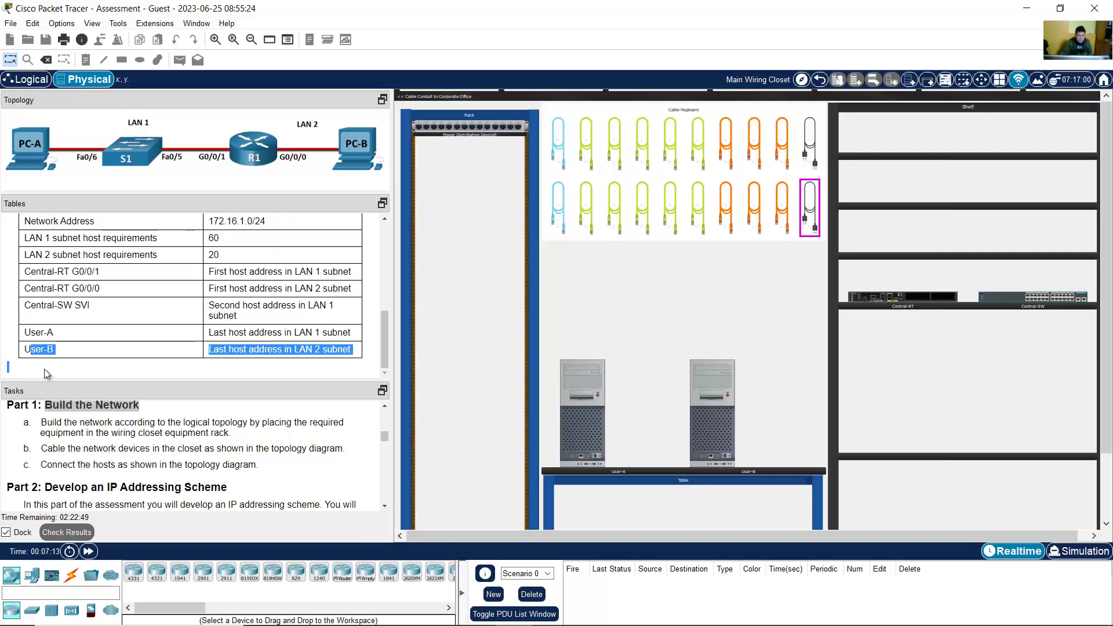
pyautogui.click(46, 349)
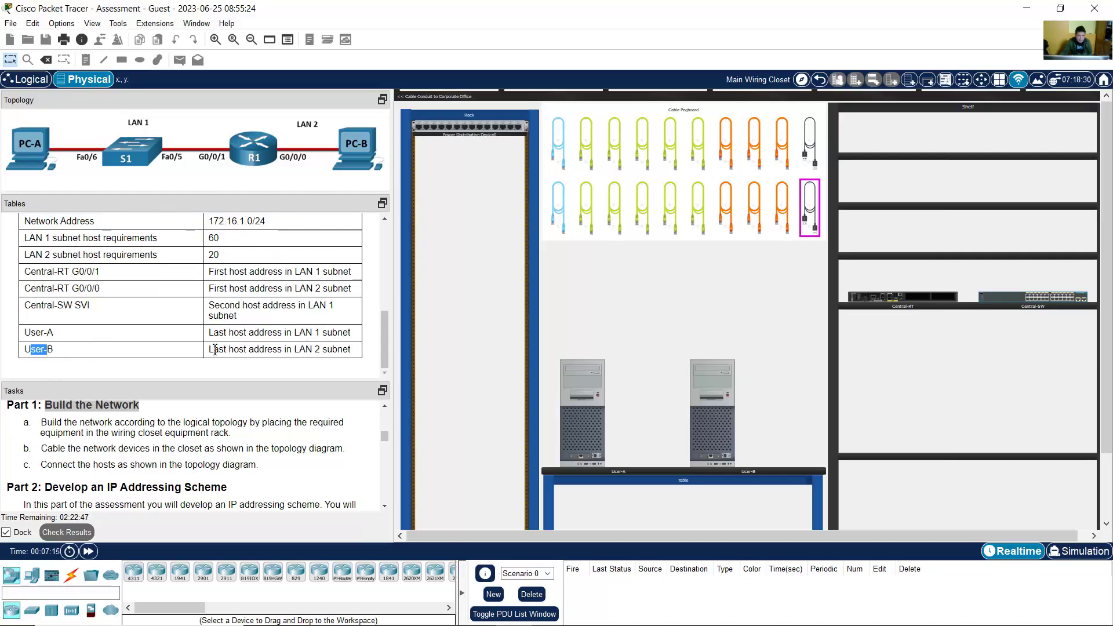
pyautogui.moveTo(215, 349); pyautogui.dragTo(313, 346)
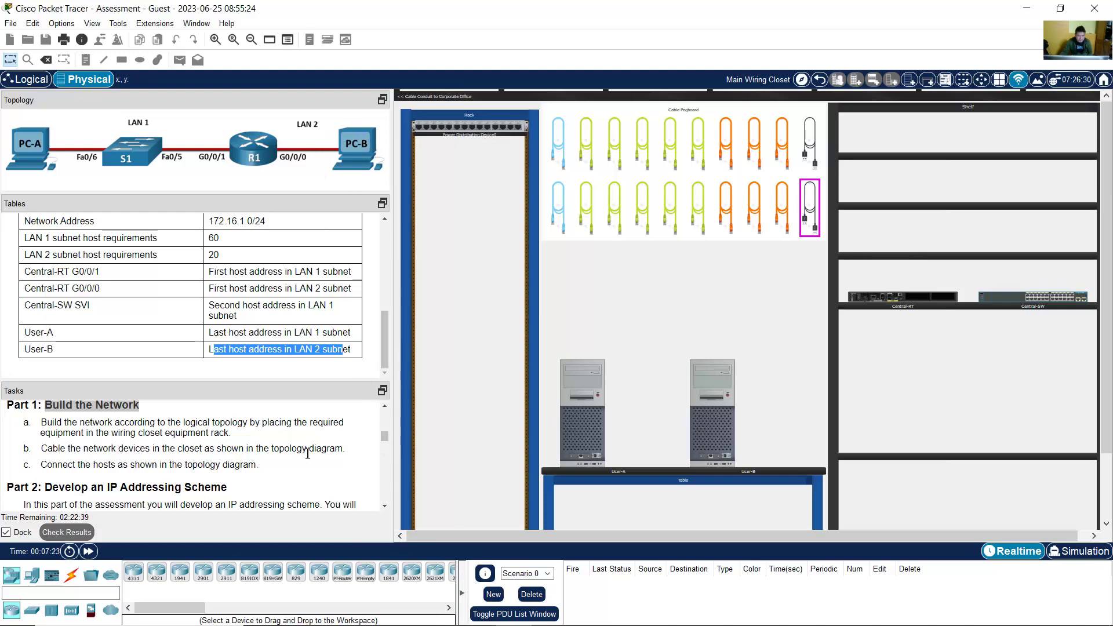
pyautogui.click(115, 428)
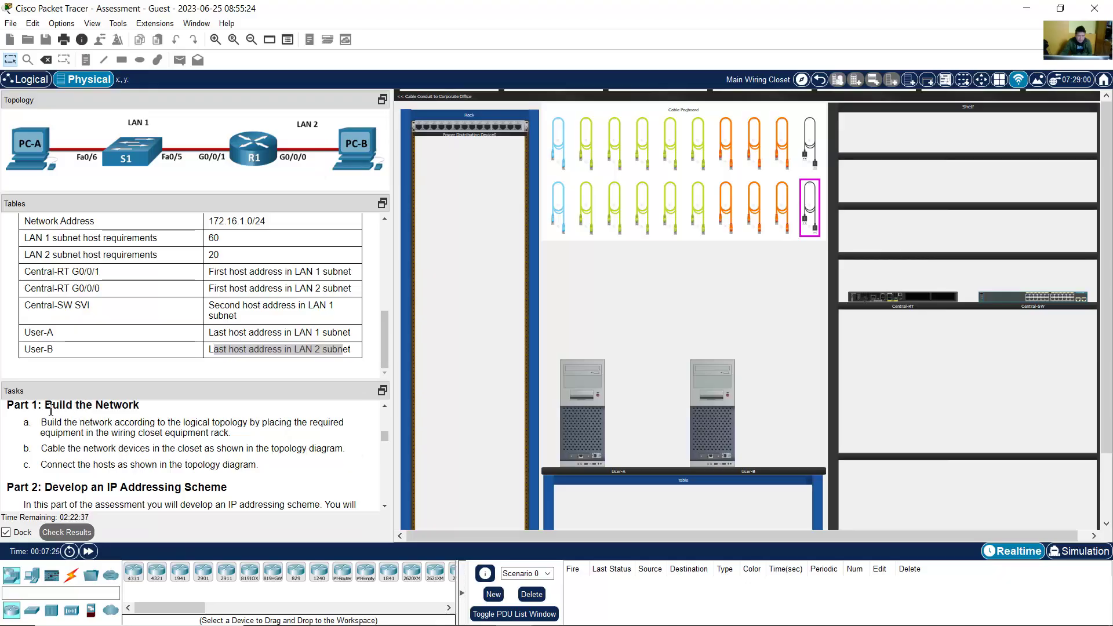
pyautogui.moveTo(69, 410); pyautogui.dragTo(122, 412)
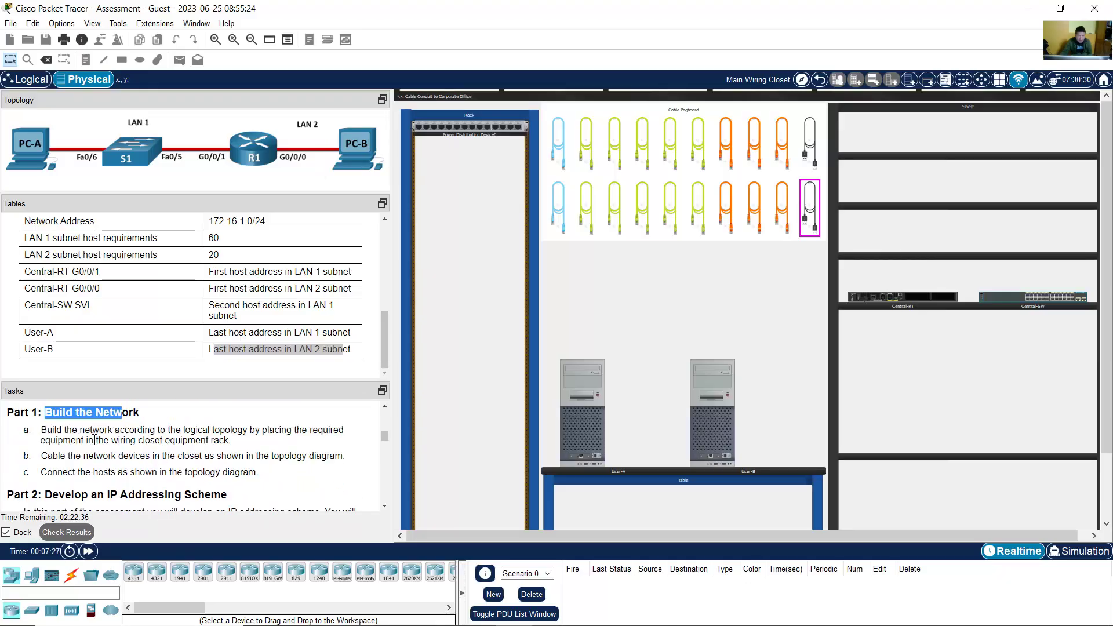
pyautogui.moveTo(50, 412); pyautogui.dragTo(132, 413)
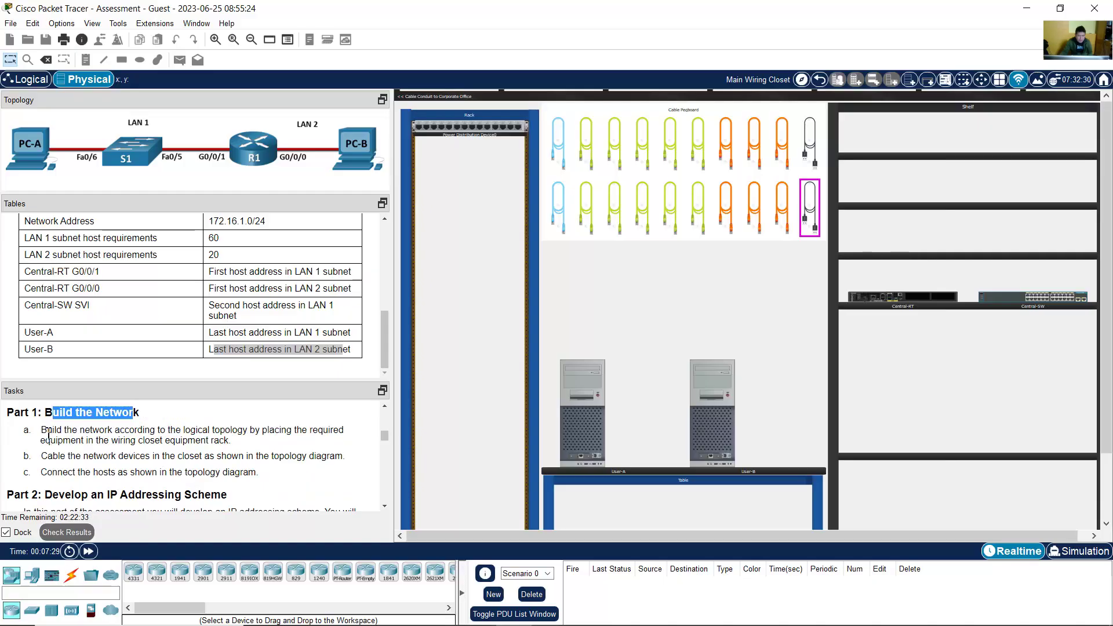
pyautogui.moveTo(49, 432); pyautogui.dragTo(234, 445)
pyautogui.click(47, 462)
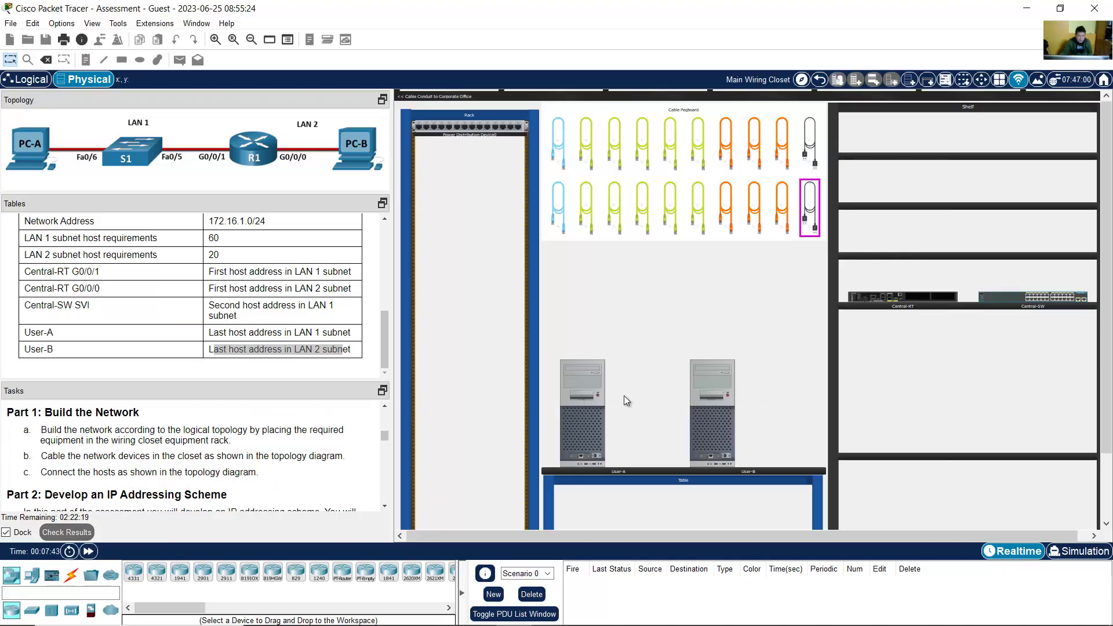
pyautogui.moveTo(928, 297)
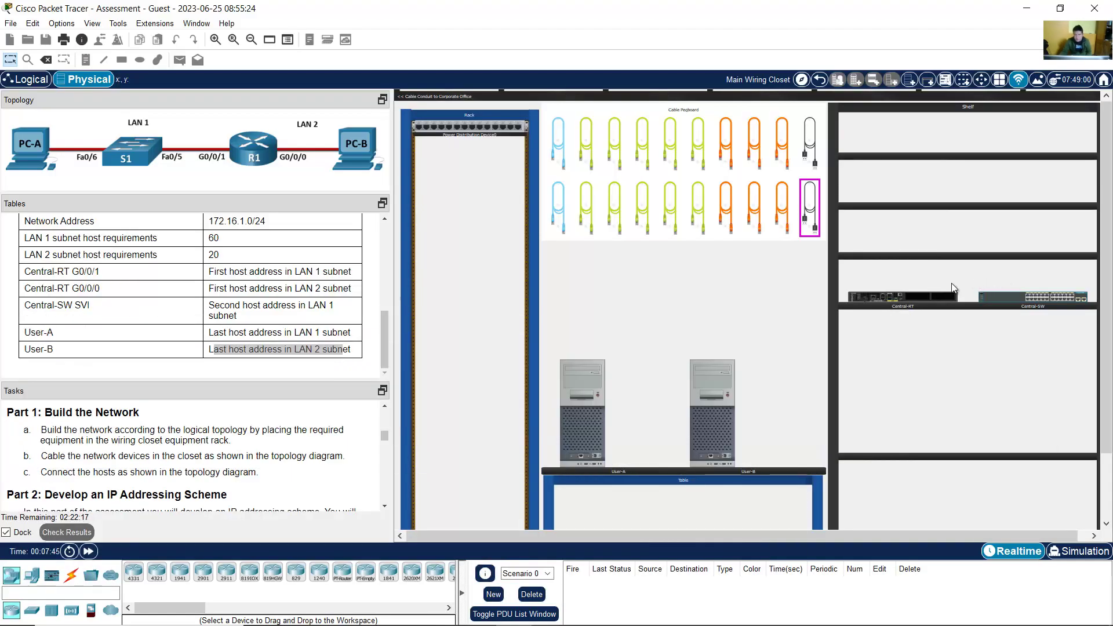
pyautogui.click(216, 40)
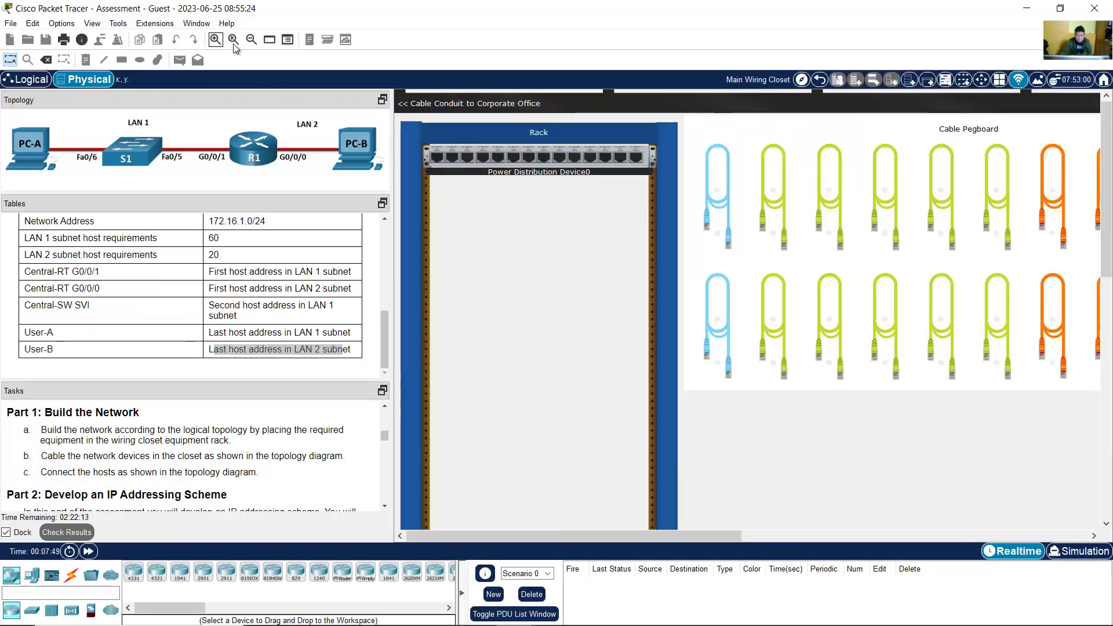
pyautogui.click(768, 537)
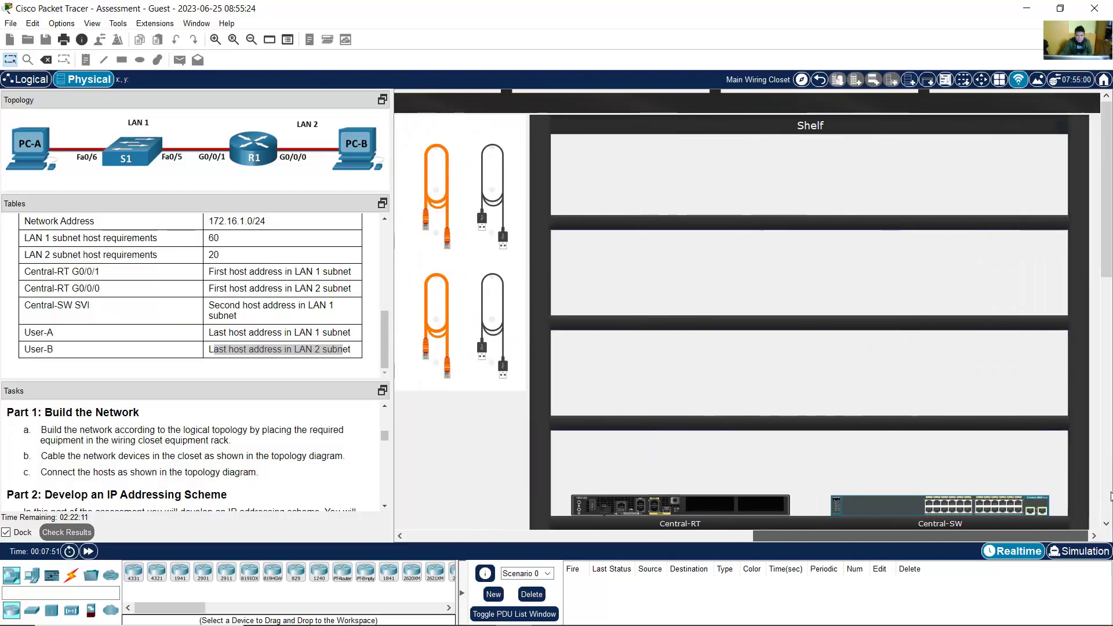
pyautogui.scroll(-4, 698, 276)
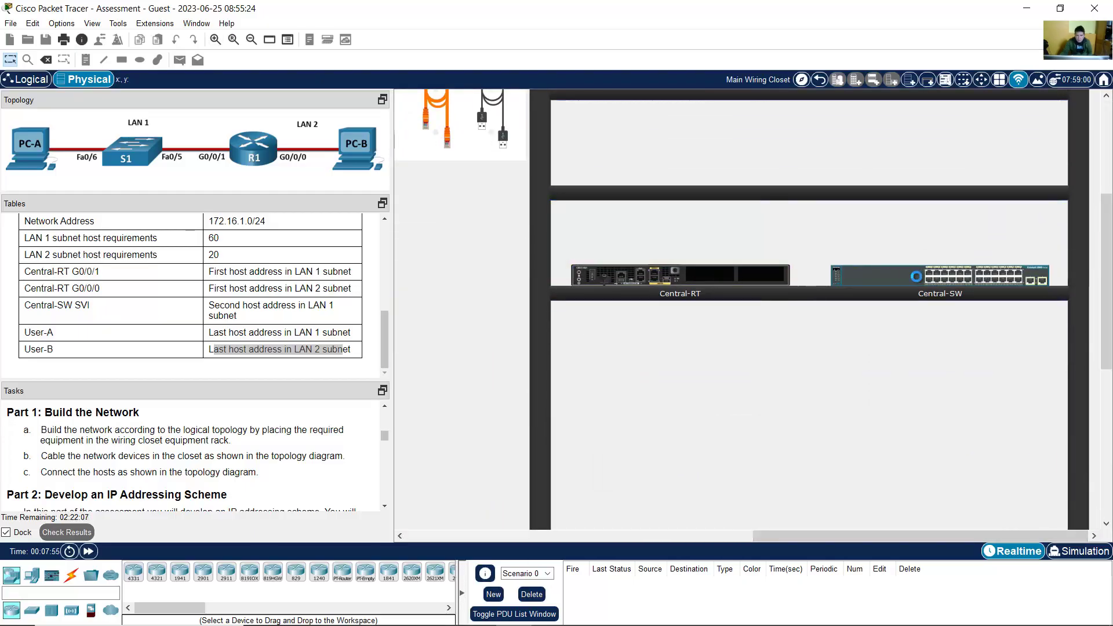
pyautogui.moveTo(935, 281)
pyautogui.mouseDown()
pyautogui.moveTo(933, 254)
pyautogui.moveTo(934, 273)
pyautogui.mouseUp()
pyautogui.moveTo(827, 535); pyautogui.dragTo(650, 528)
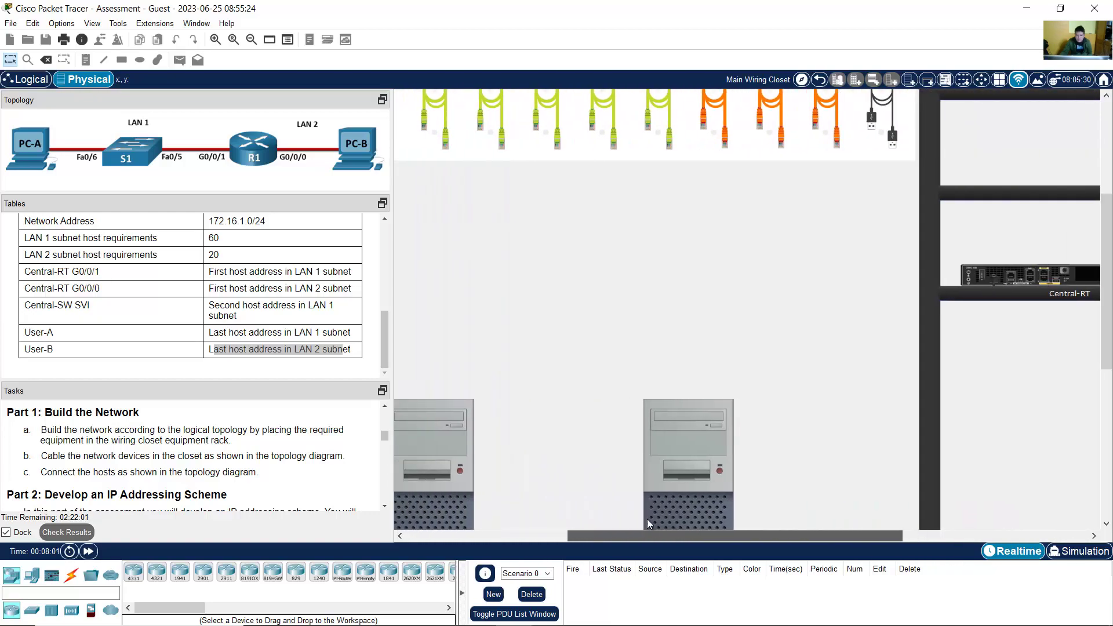
pyautogui.click(250, 38)
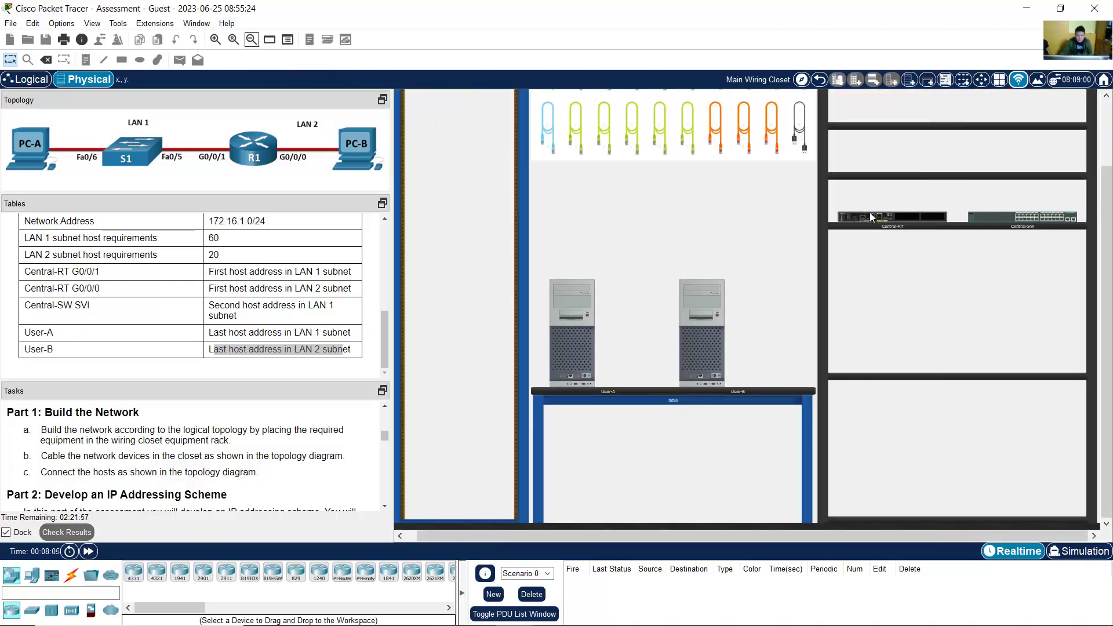
# Step: Move Central-RT and Central-SW from the shelf into the rack, router directly above switch
pyautogui.moveTo(872, 213); pyautogui.dragTo(453, 143)
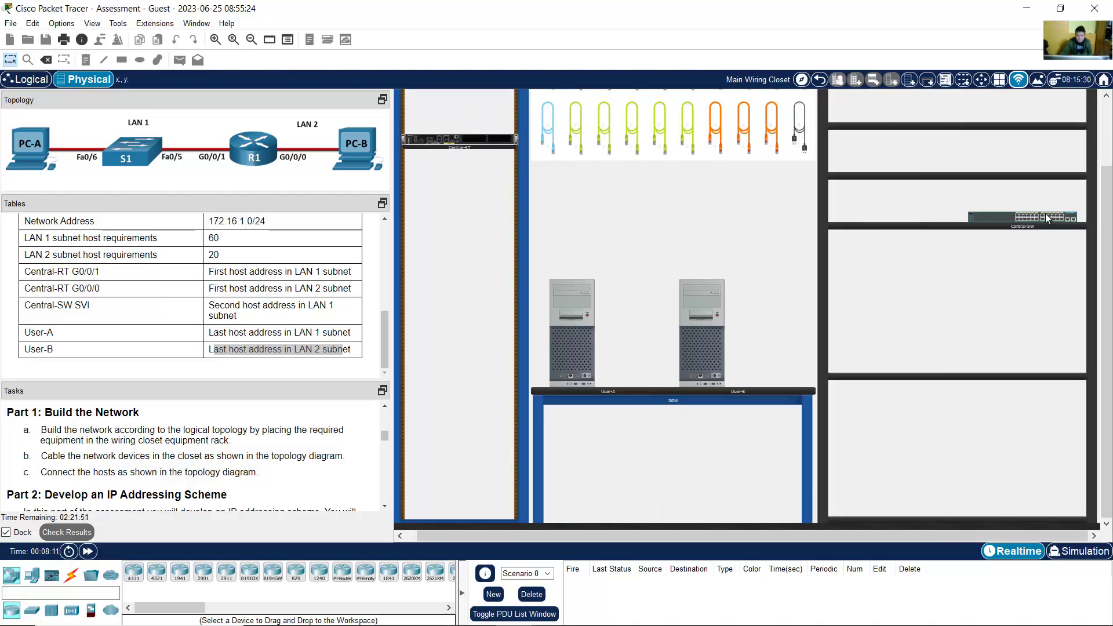
pyautogui.moveTo(1030, 215); pyautogui.dragTo(483, 185)
pyautogui.moveTo(1106, 200); pyautogui.dragTo(1106, 162)
pyautogui.moveTo(488, 244); pyautogui.dragTo(487, 364)
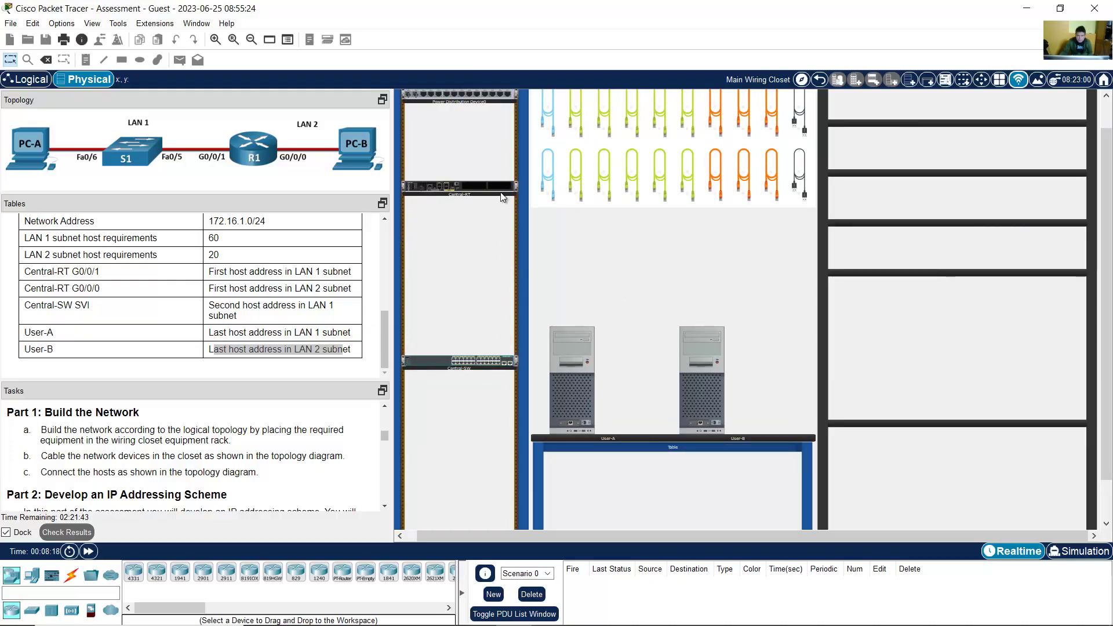
pyautogui.moveTo(502, 197); pyautogui.dragTo(504, 335)
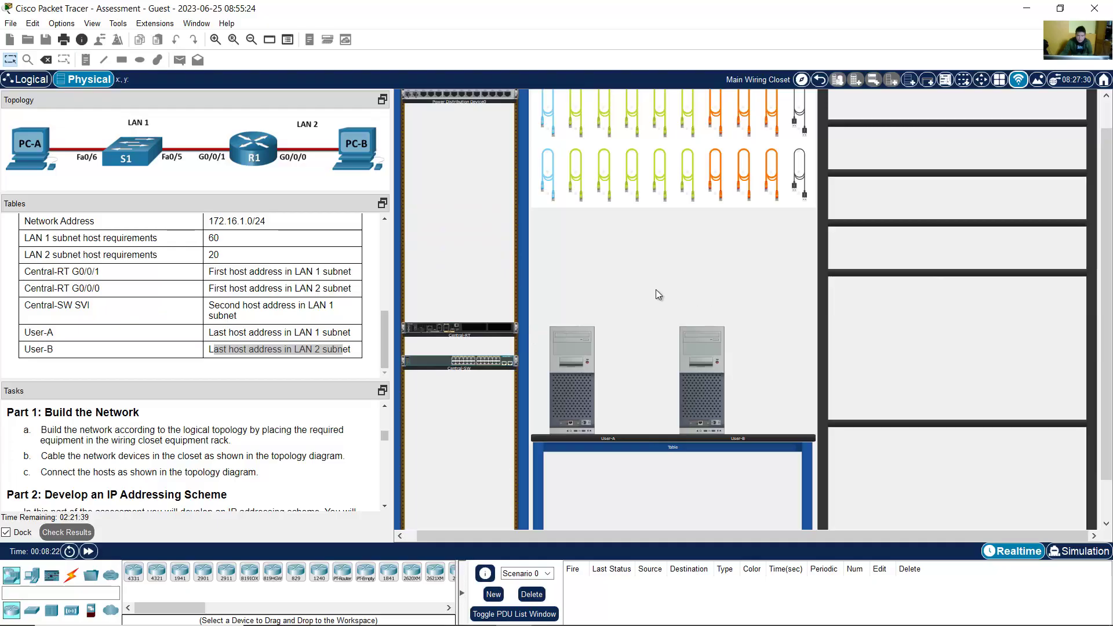
pyautogui.scroll(1, 656, 290)
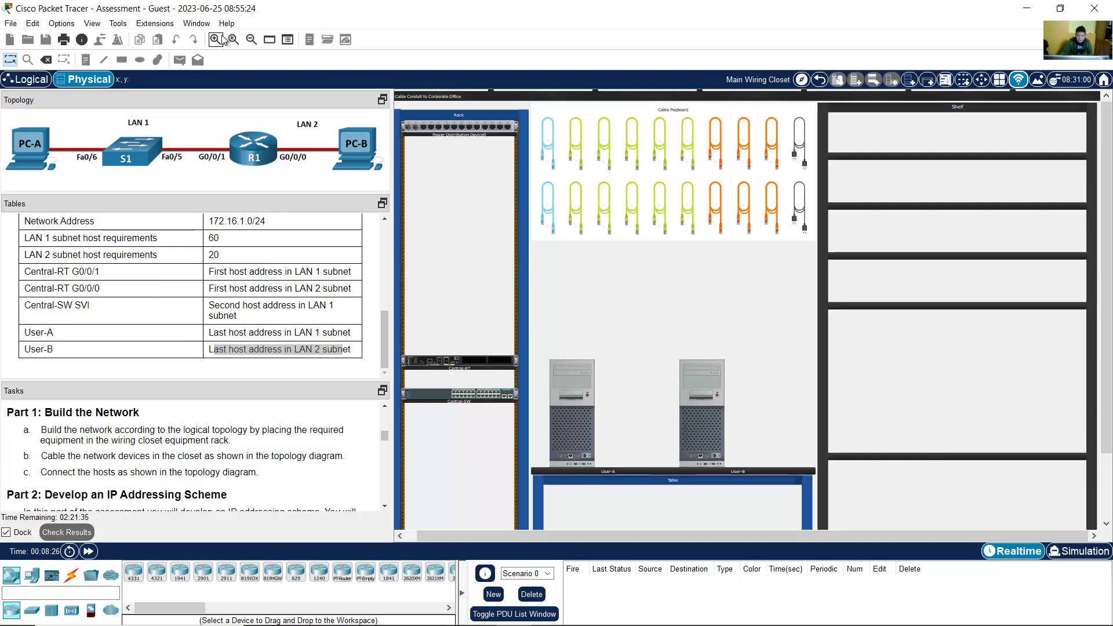
pyautogui.scroll(3, 443, 163)
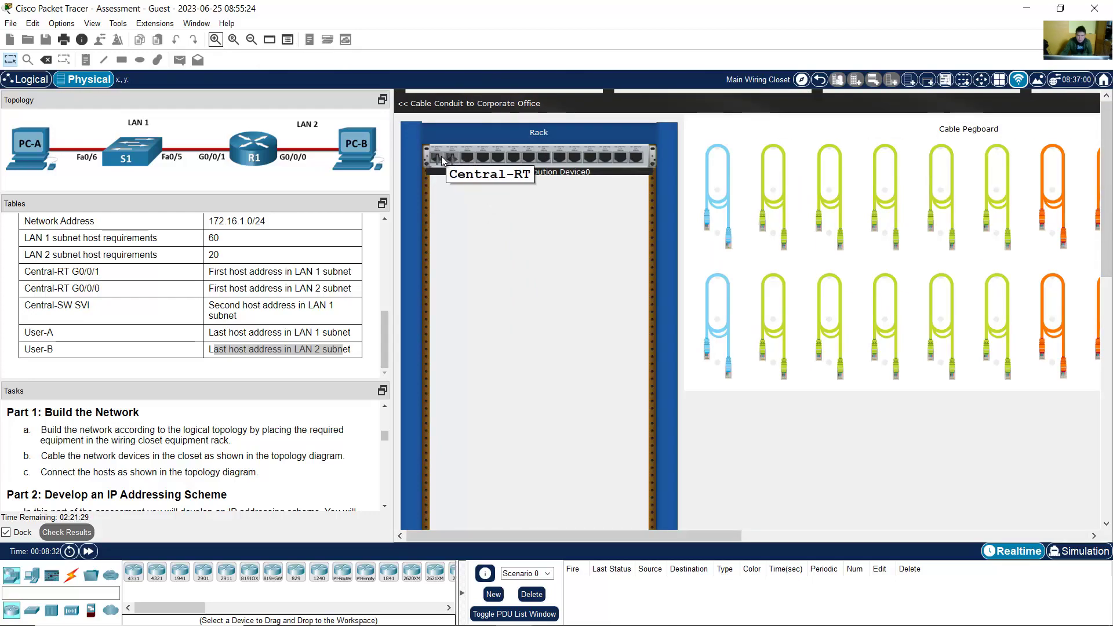
pyautogui.scroll(-10, 661, 328)
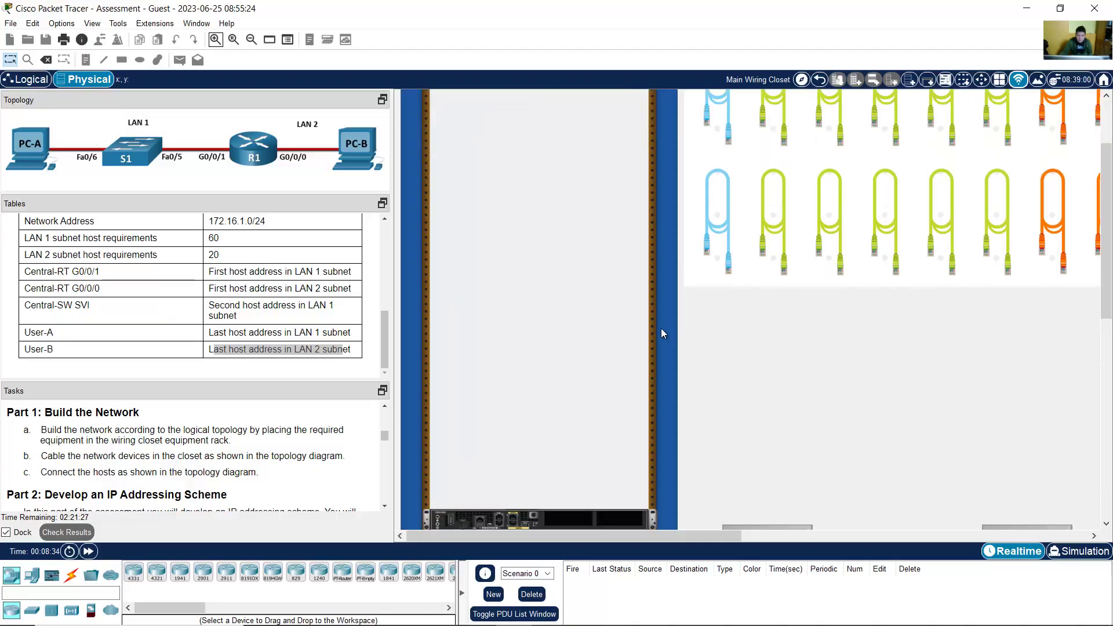
pyautogui.scroll(-2, 627, 329)
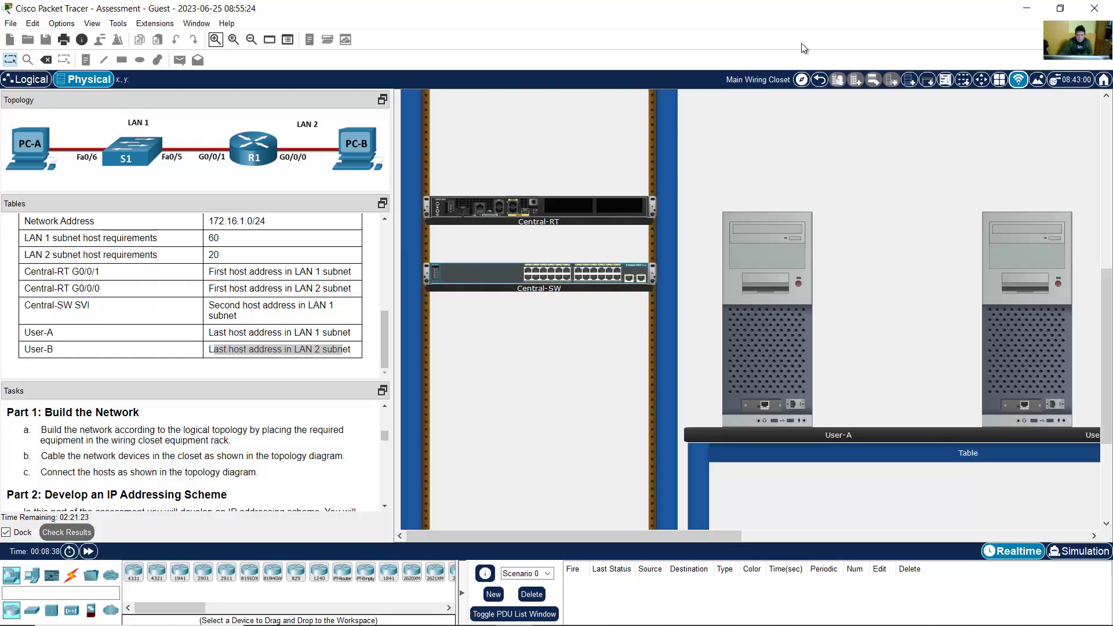
pyautogui.click(235, 41)
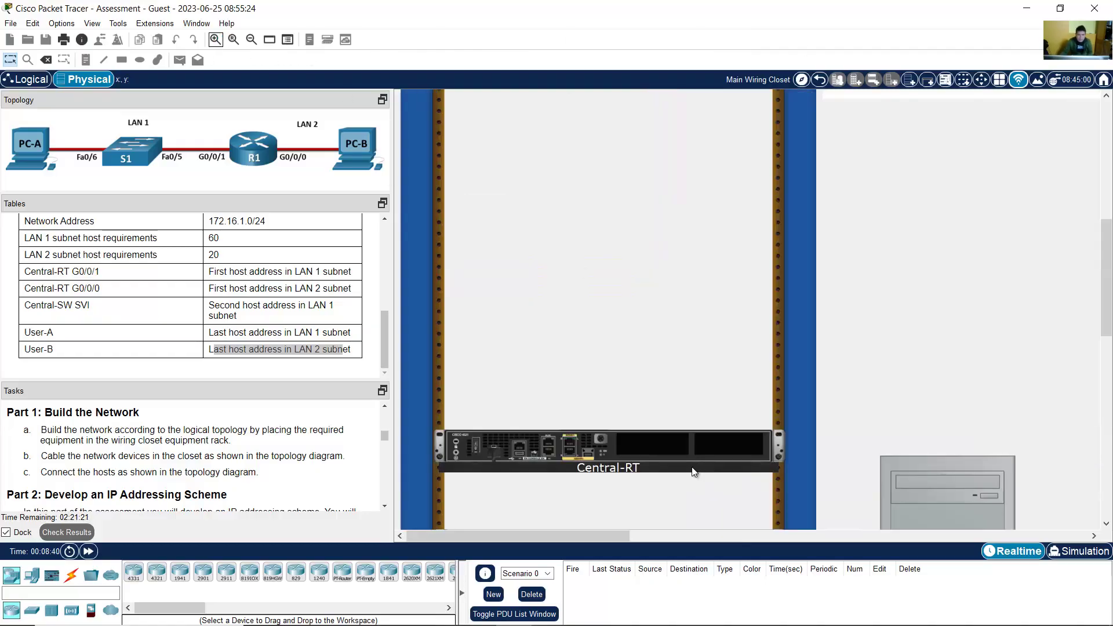
pyautogui.moveTo(604, 538)
pyautogui.mouseDown()
pyautogui.moveTo(654, 537)
pyautogui.moveTo(604, 540)
pyautogui.mouseUp()
pyautogui.scroll(-8, 1000, 323)
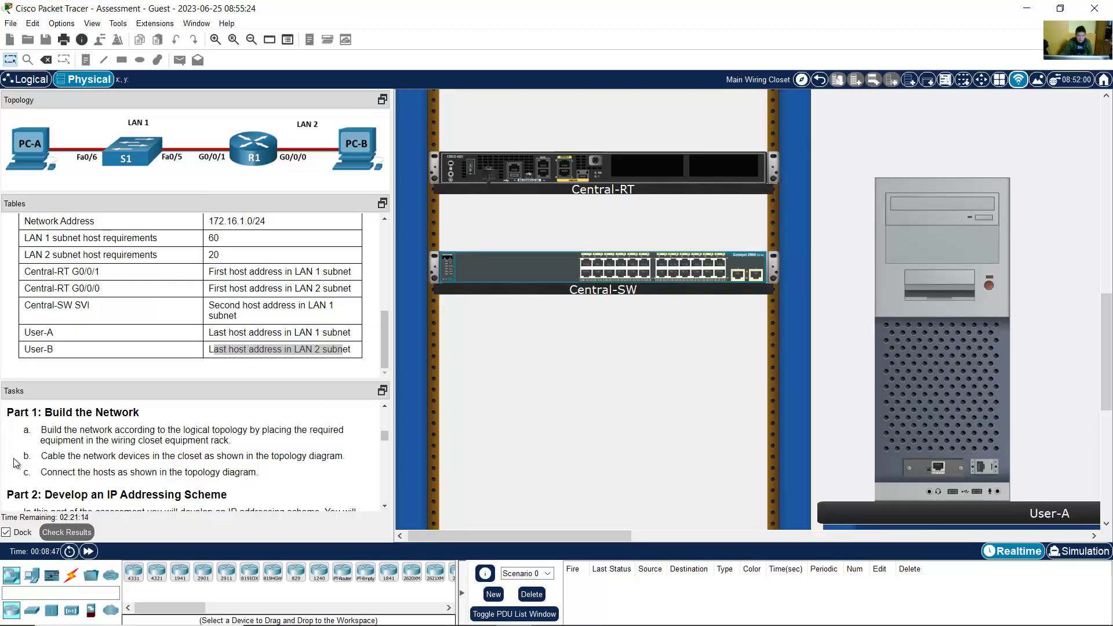
pyautogui.moveTo(39, 456); pyautogui.dragTo(348, 464)
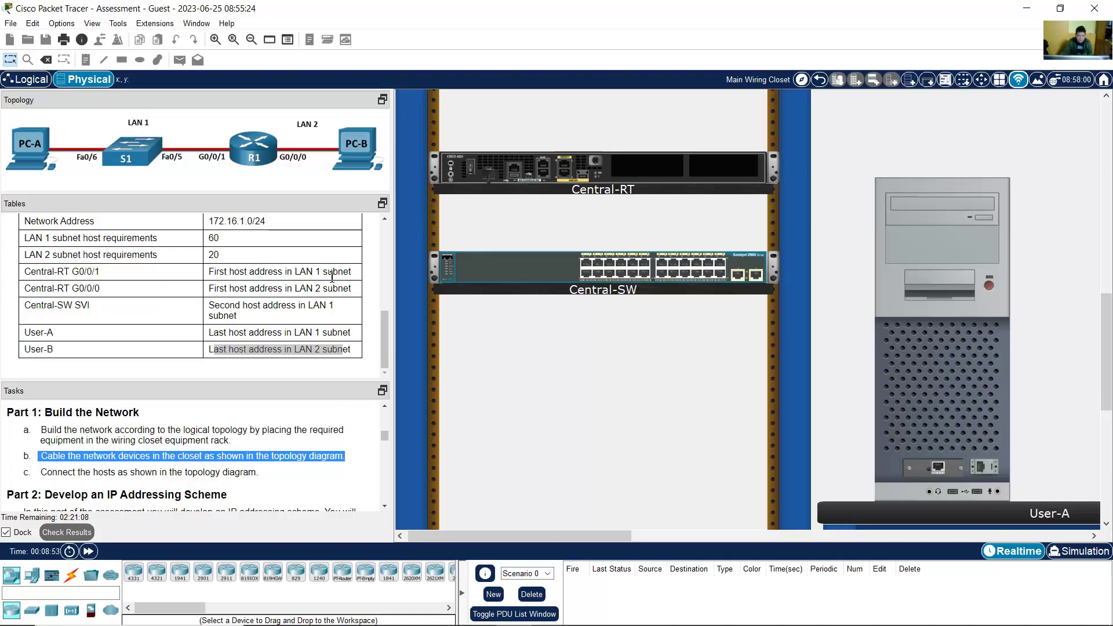
# Step: Run a copper straight-through cable from Central-RT GigabitEthernet0/0/0 to User-B FastEthernet0
pyautogui.moveTo(1110, 344); pyautogui.dragTo(1107, 169)
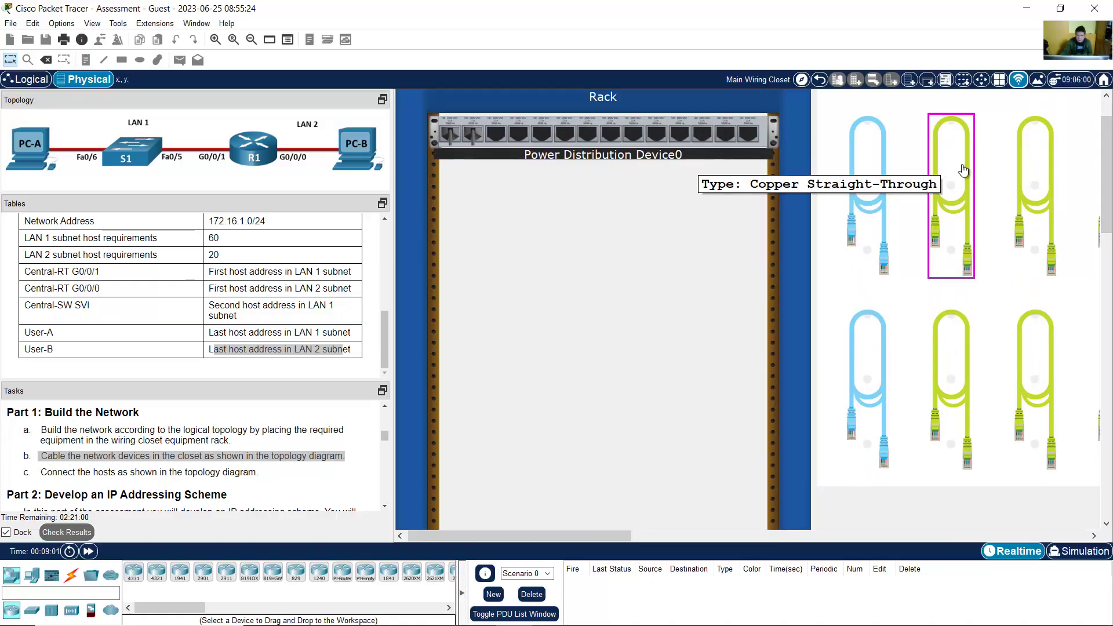
pyautogui.moveTo(1108, 202); pyautogui.dragTo(1109, 232)
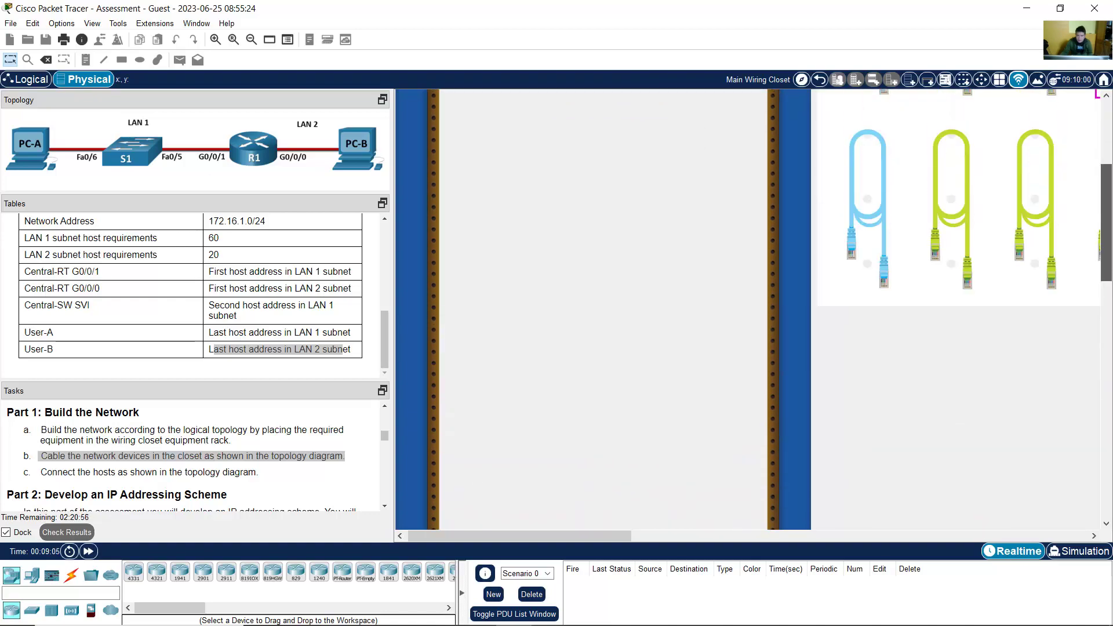
pyautogui.click(958, 160)
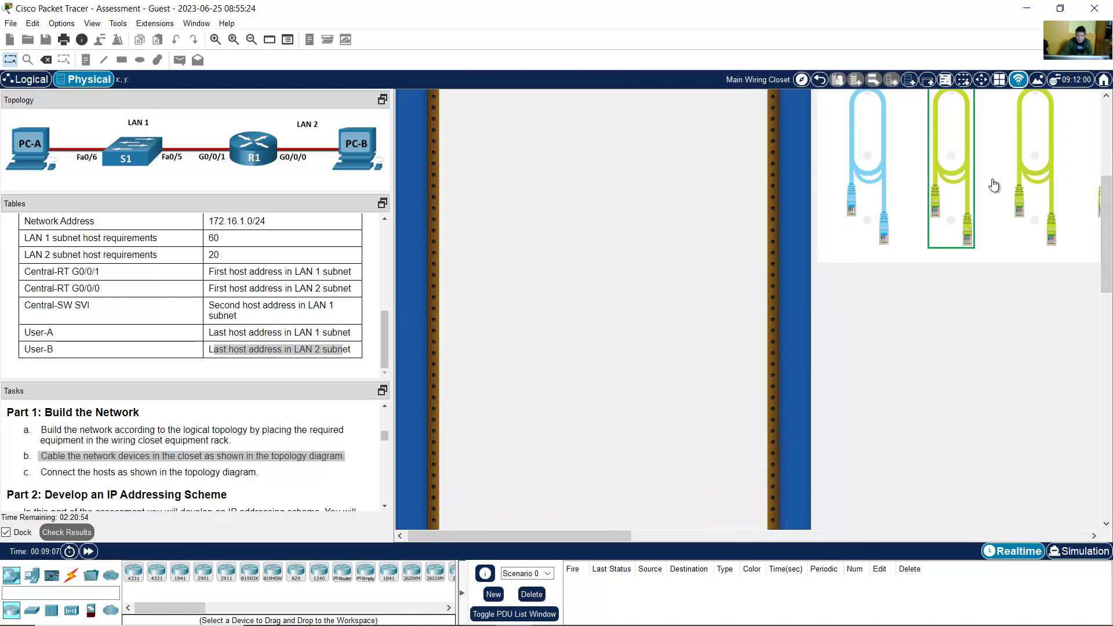
pyautogui.click(252, 39)
pyautogui.moveTo(1109, 331); pyautogui.dragTo(1109, 309)
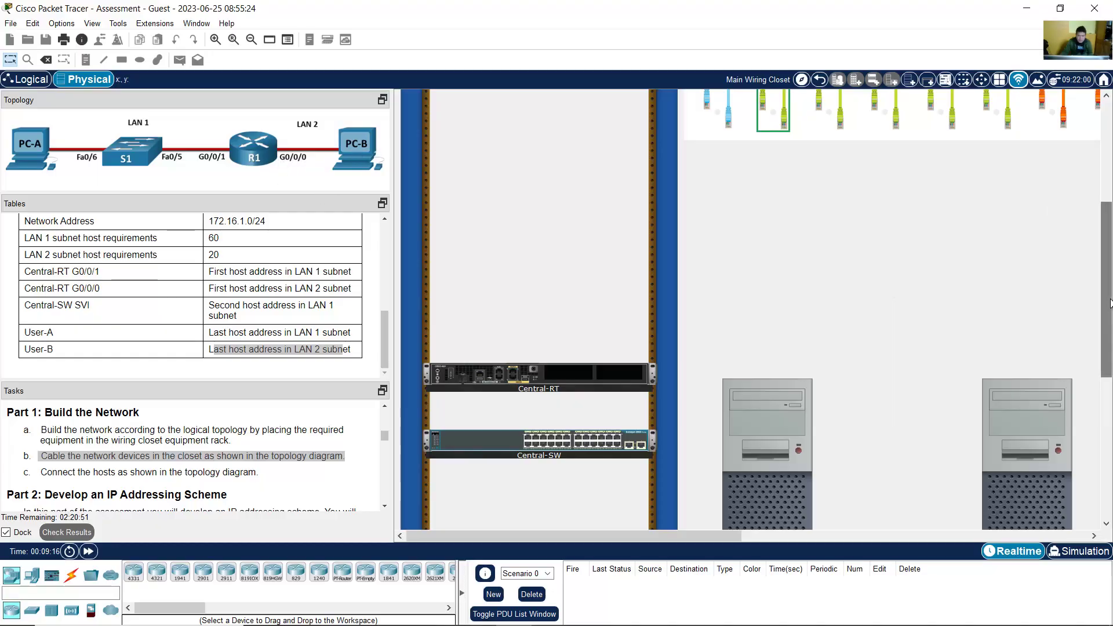
pyautogui.moveTo(1110, 290); pyautogui.dragTo(1109, 339)
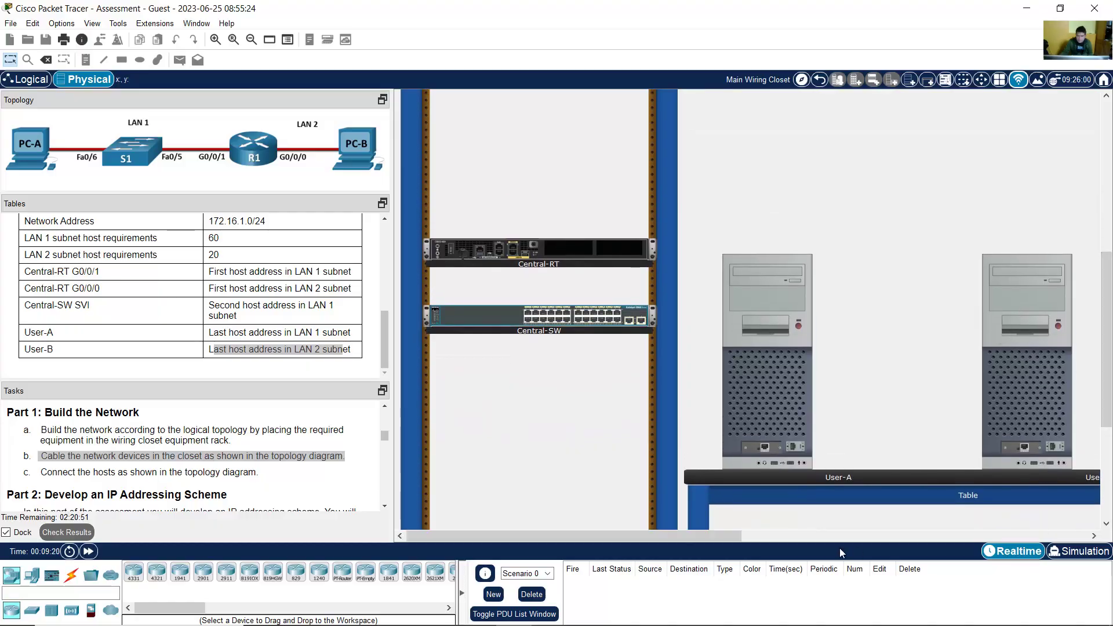
pyautogui.moveTo(708, 534); pyautogui.dragTo(721, 534)
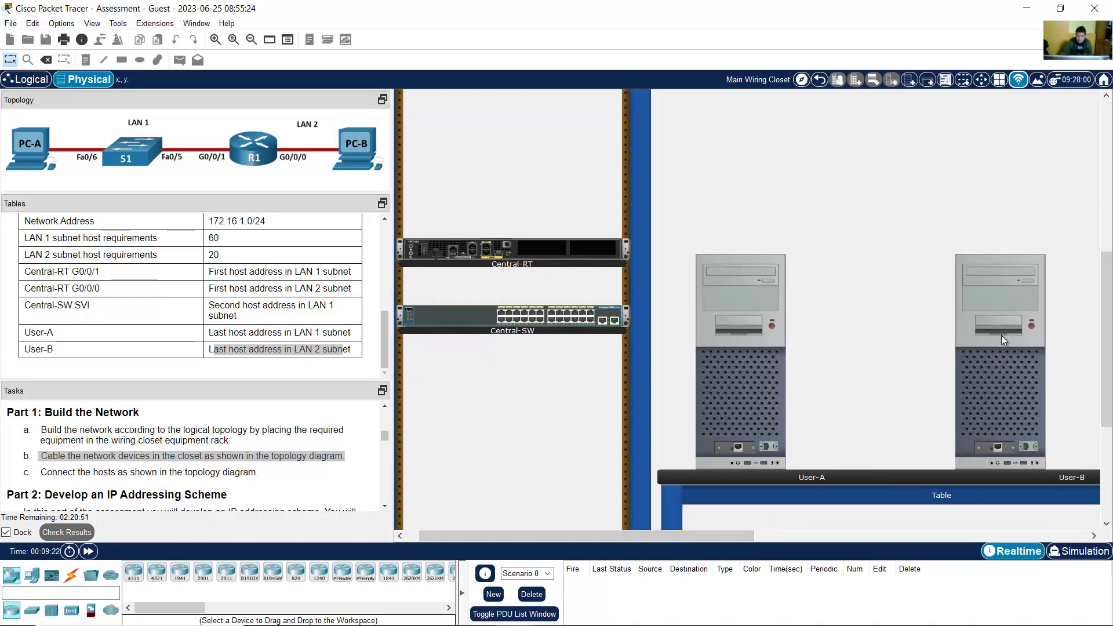
pyautogui.moveTo(1109, 348); pyautogui.dragTo(1110, 298)
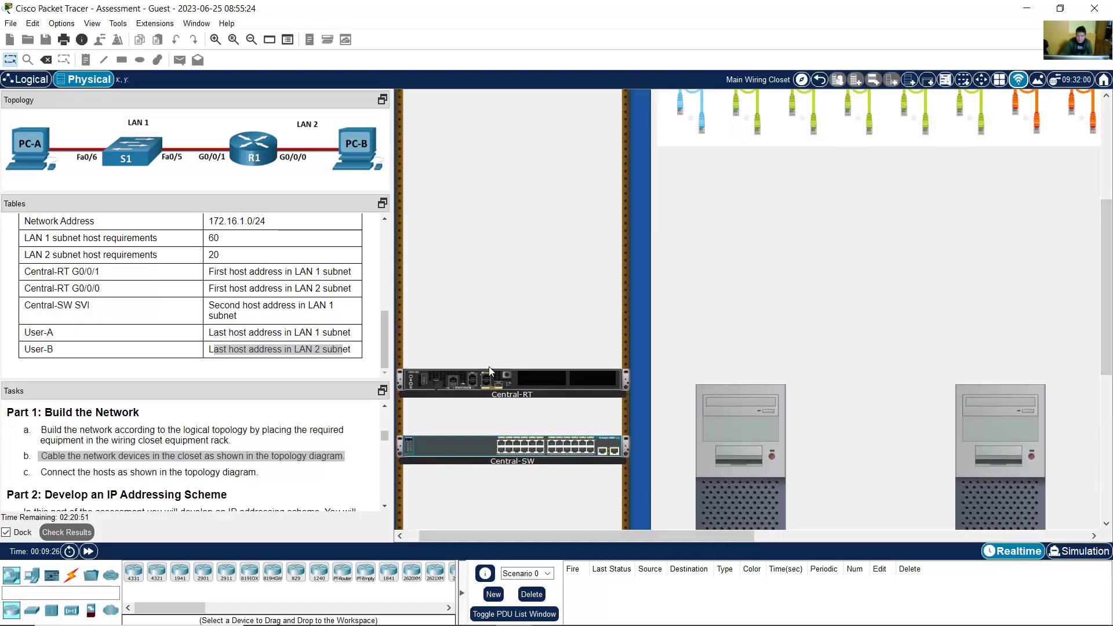
pyautogui.click(735, 144)
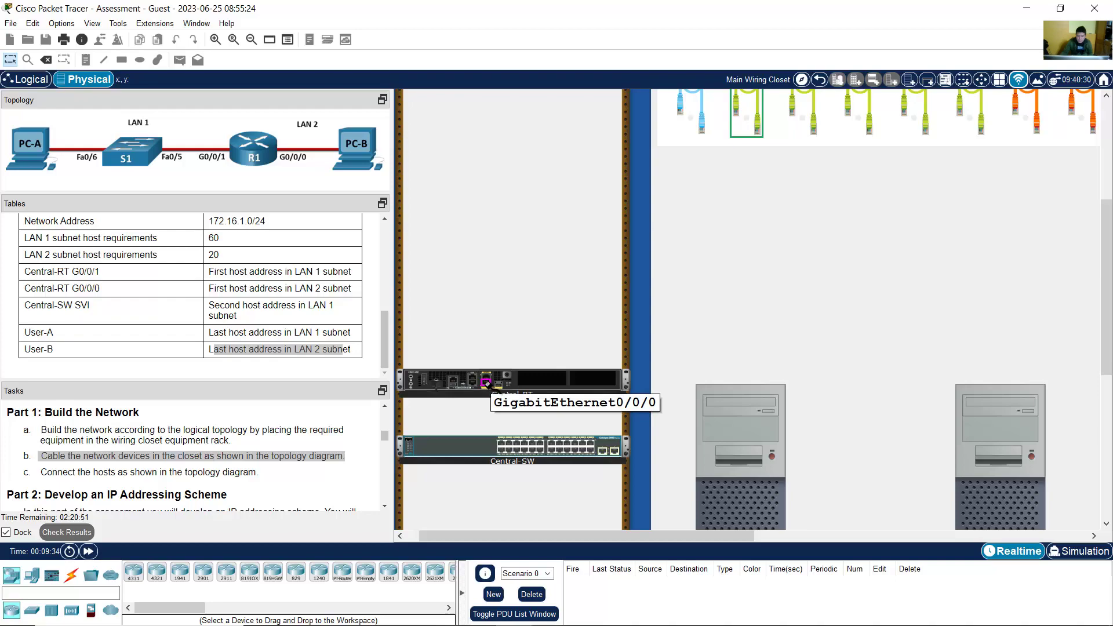
pyautogui.click(486, 384)
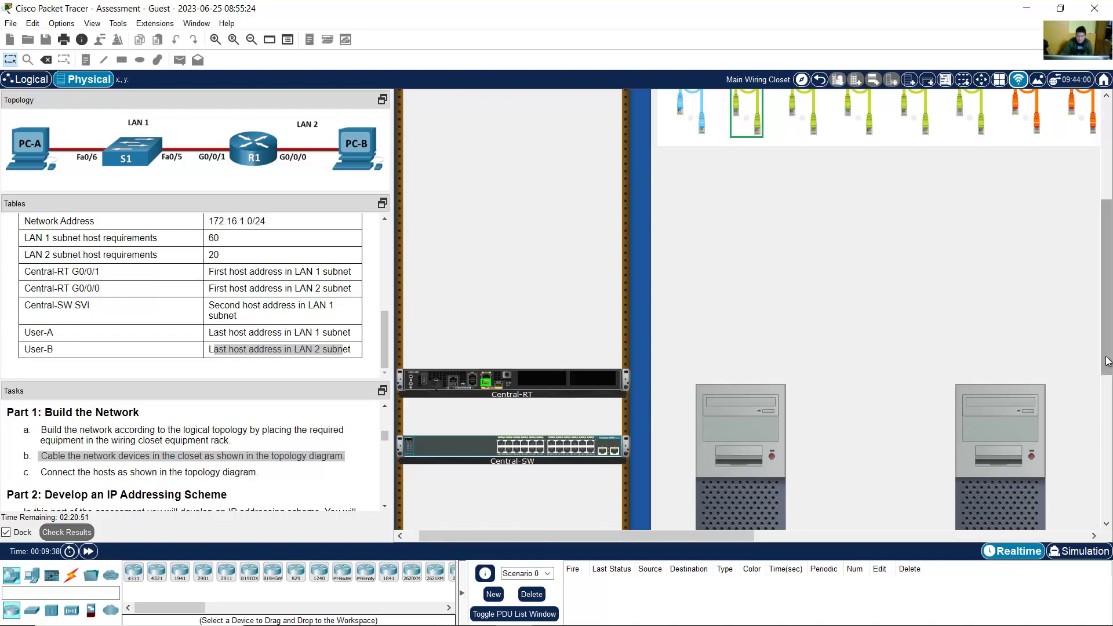
pyautogui.moveTo(1106, 380); pyautogui.dragTo(1105, 457)
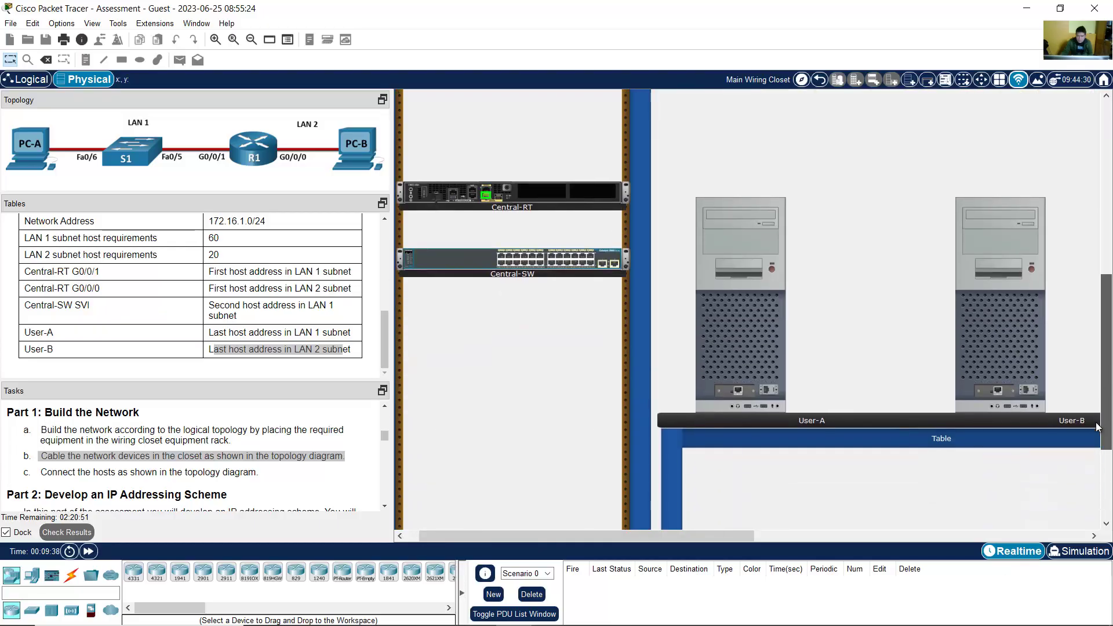
pyautogui.click(998, 390)
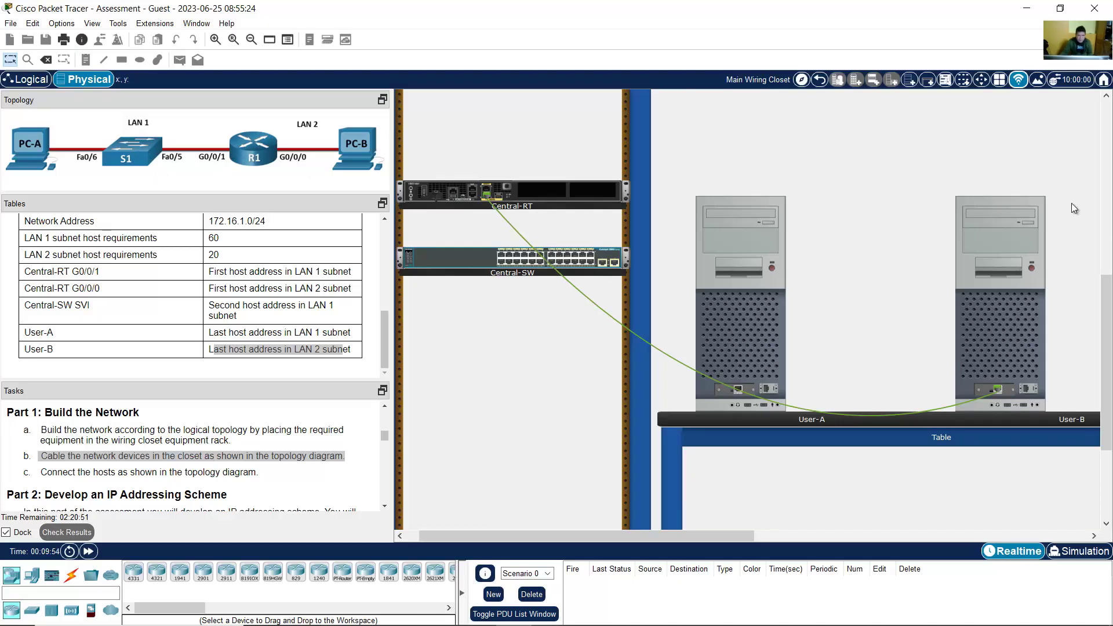
# Step: Connect Central-RT GigabitEthernet0/0/1 to Central-SW FastEthernet0/5 with another straight-through cable
pyautogui.scroll(5, 809, 111)
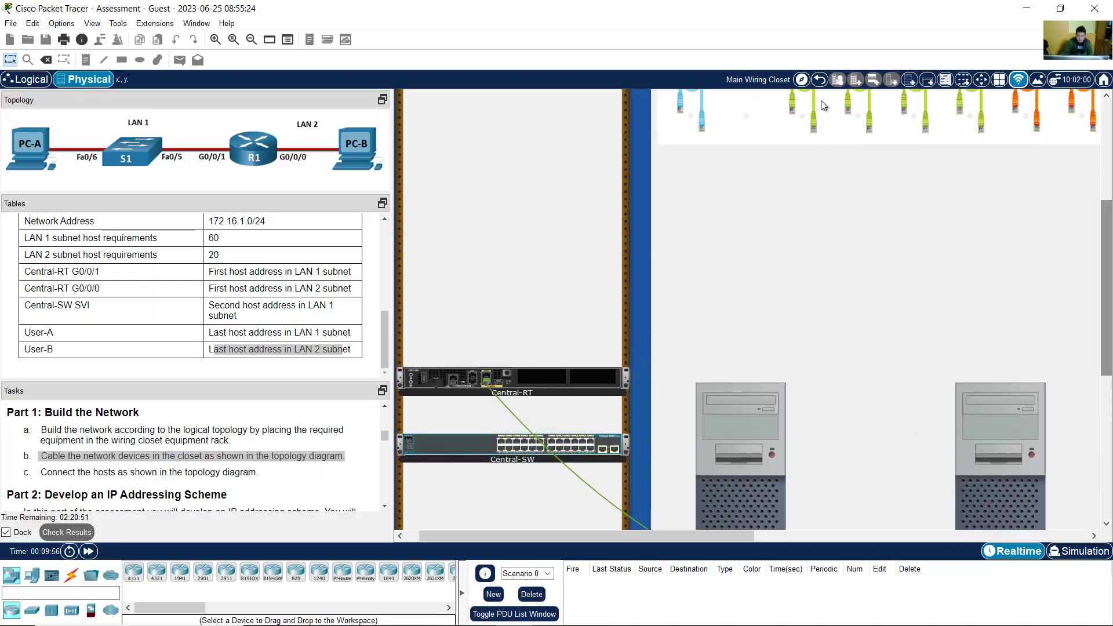
pyautogui.click(808, 111)
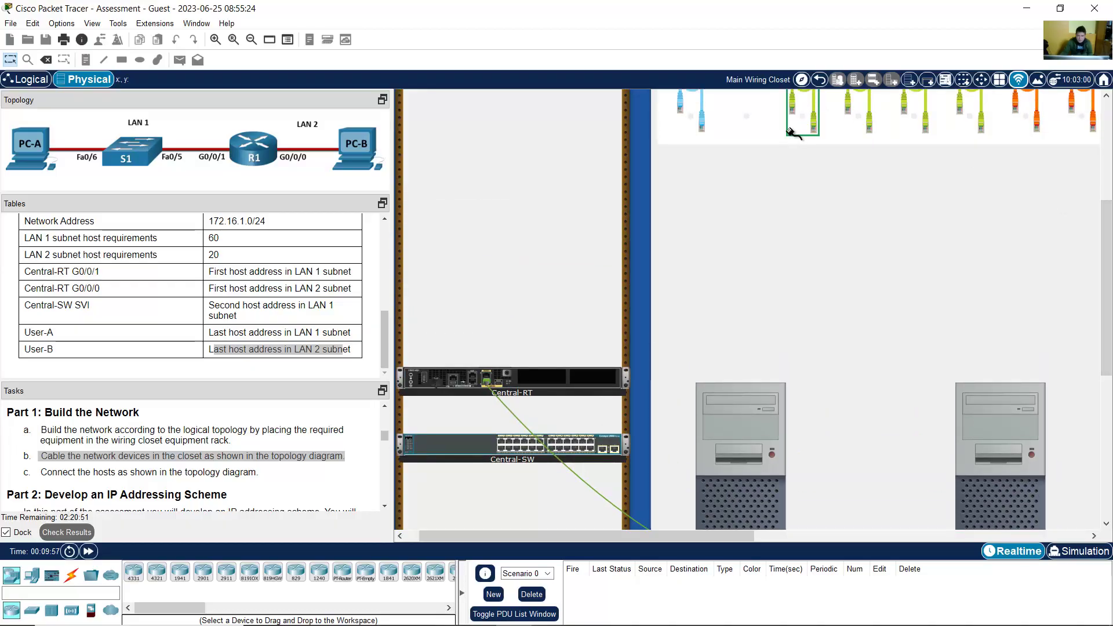
pyautogui.click(472, 379)
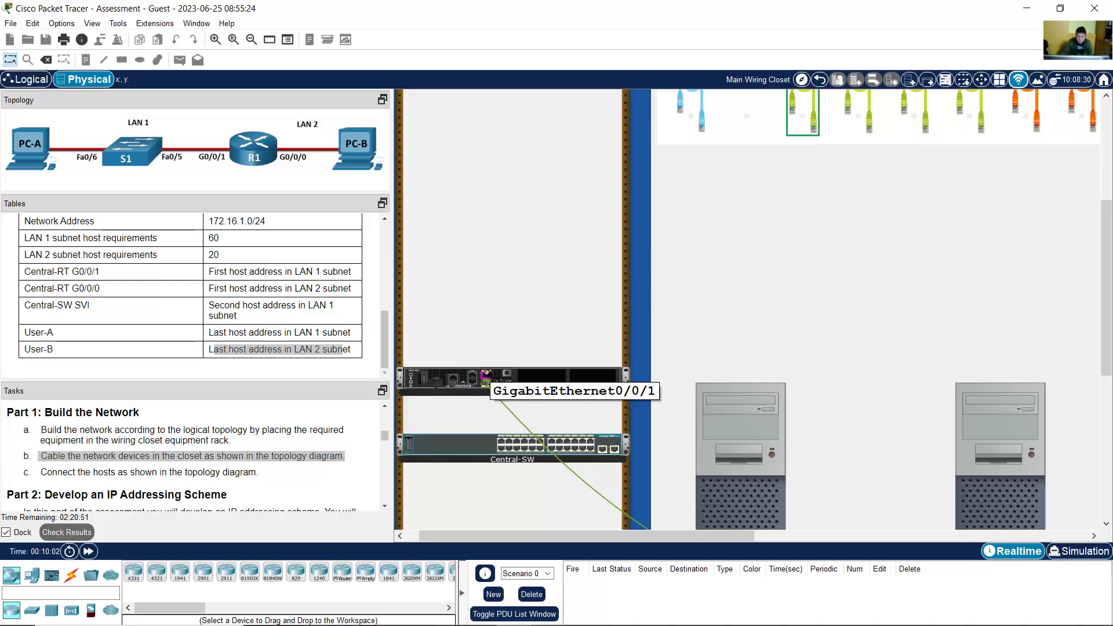
pyautogui.click(486, 375)
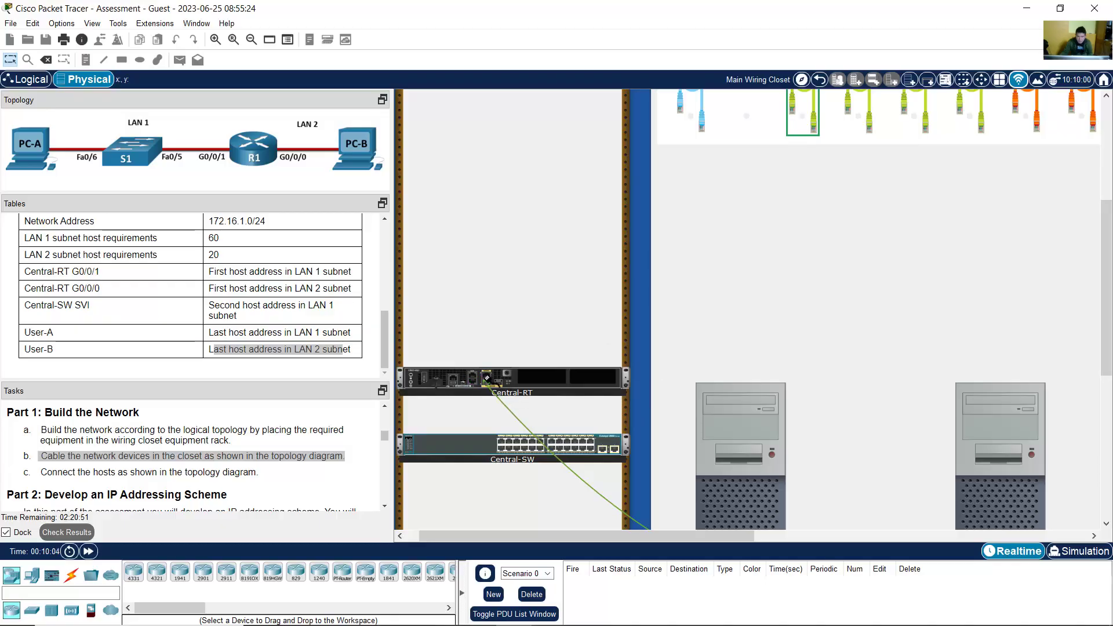
pyautogui.click(517, 443)
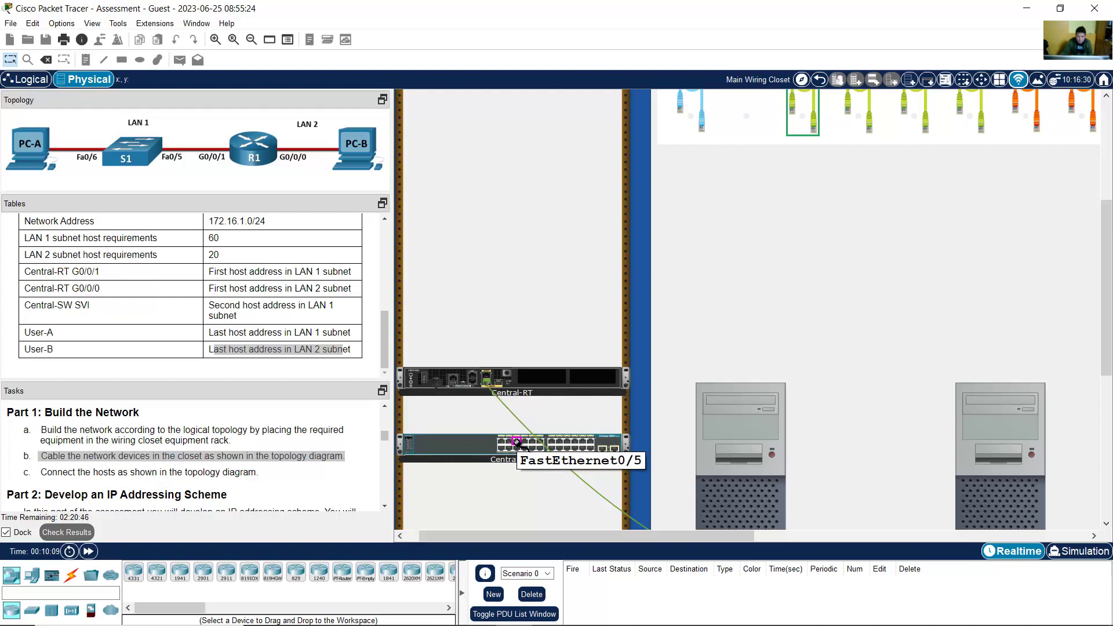
pyautogui.click(517, 443)
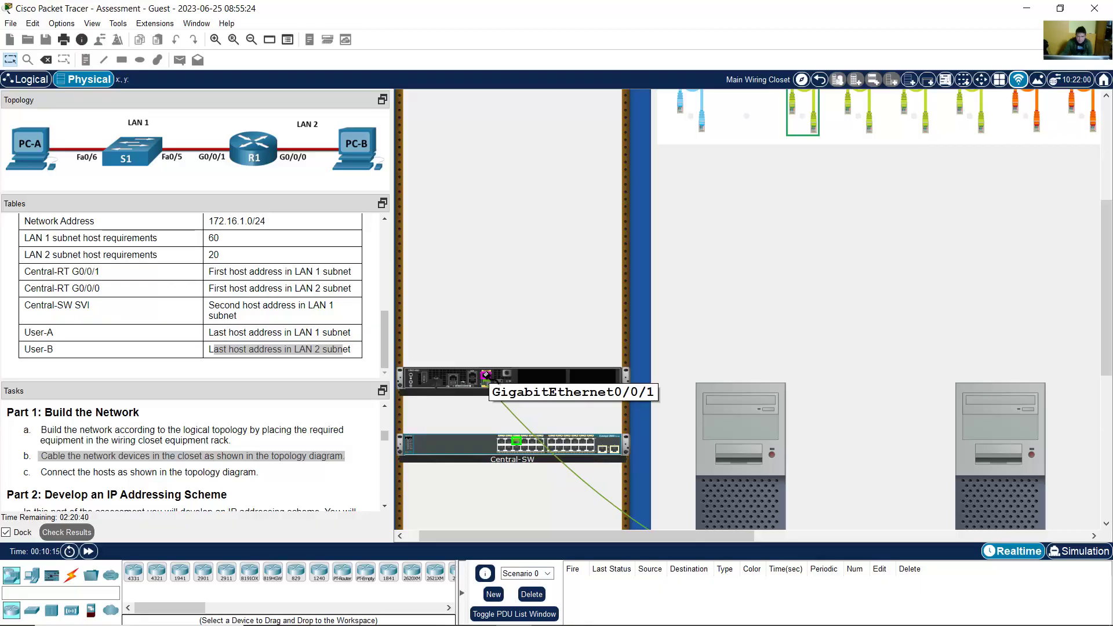
pyautogui.click(490, 377)
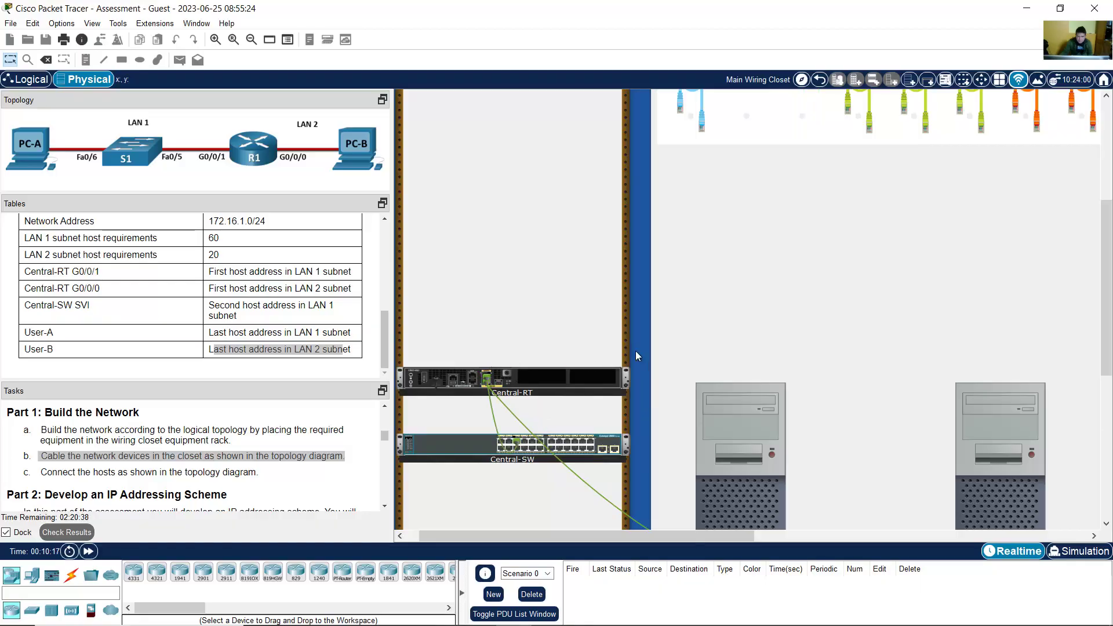
pyautogui.moveTo(1110, 255); pyautogui.dragTo(1110, 300)
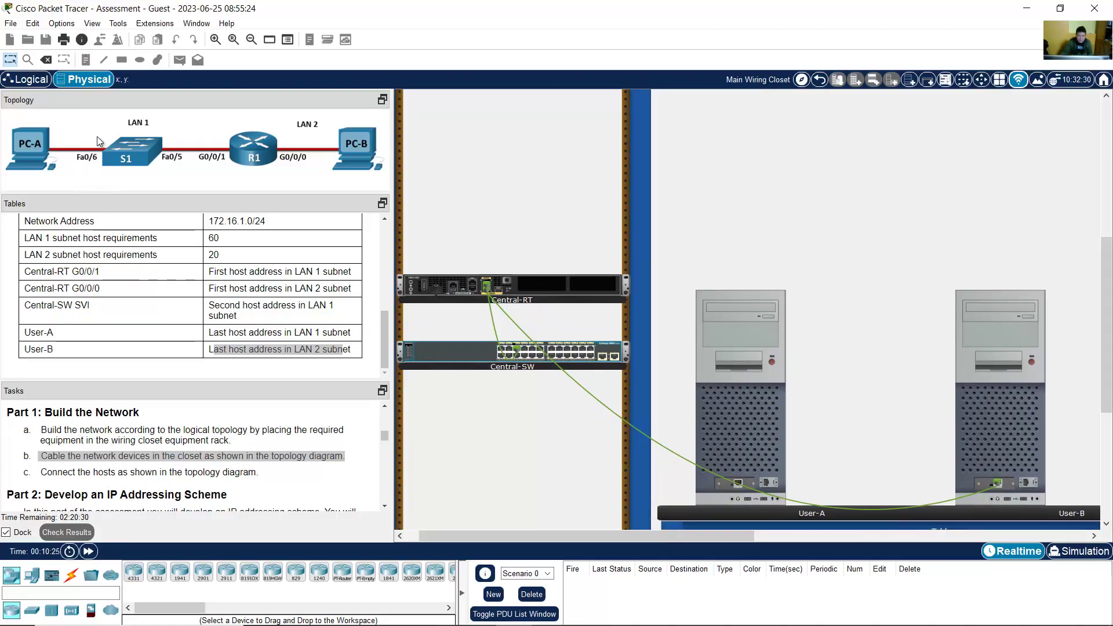
# Step: Cable Central-SW FastEthernet0/6 to User-A FastEthernet0 with a straight-through cable
pyautogui.moveTo(1109, 333)
pyautogui.mouseDown()
pyautogui.moveTo(1108, 221)
pyautogui.moveTo(1108, 314)
pyautogui.mouseUp()
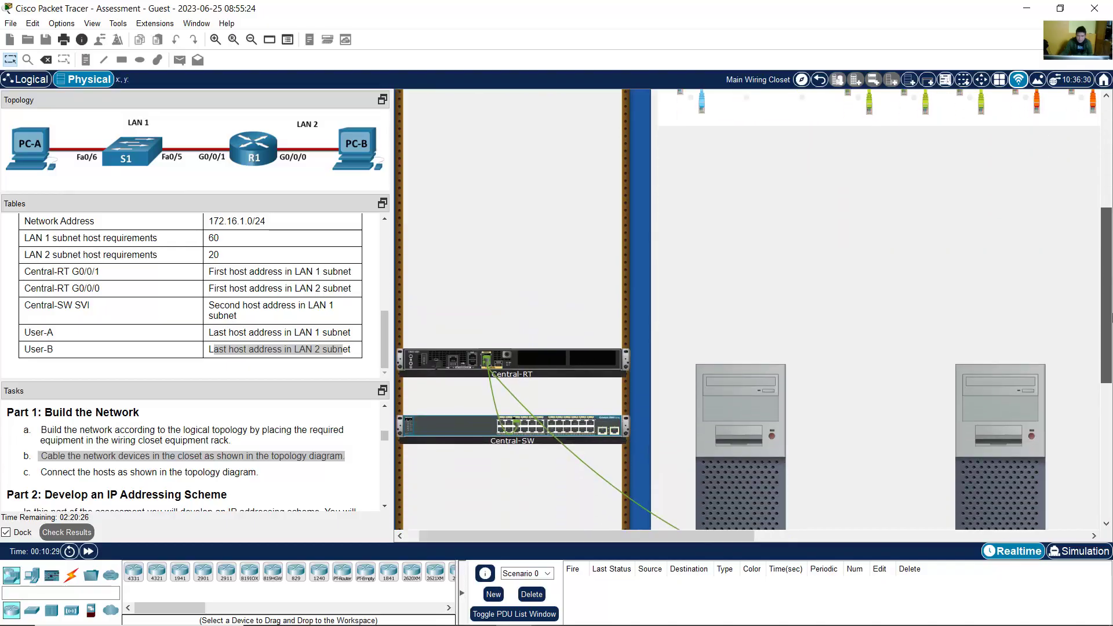
pyautogui.click(872, 112)
pyautogui.click(873, 111)
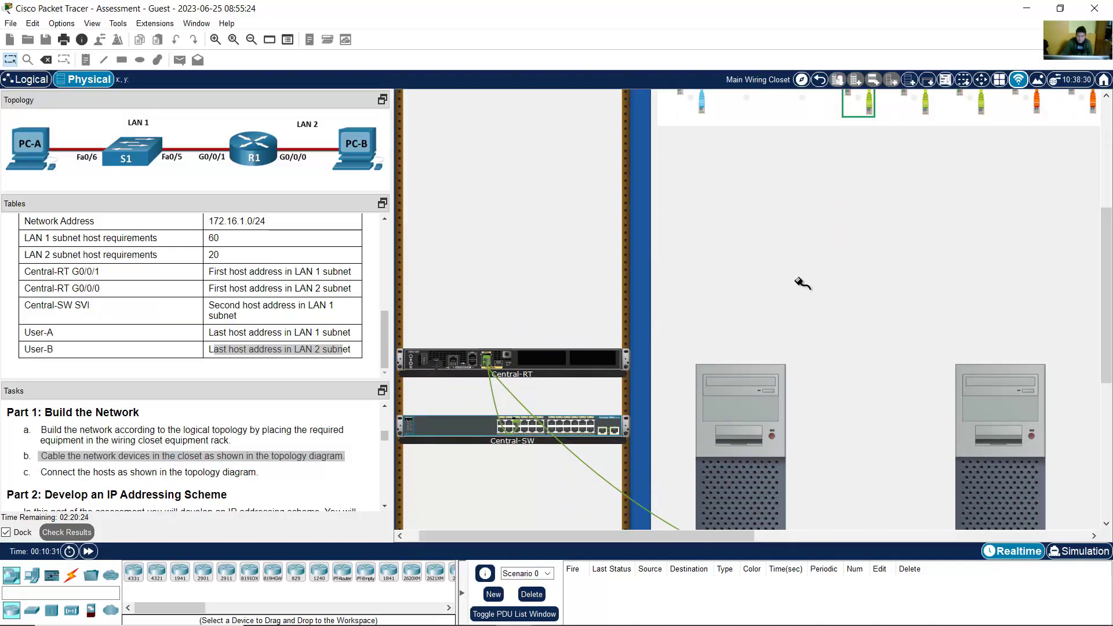
pyautogui.moveTo(1107, 335); pyautogui.dragTo(1106, 371)
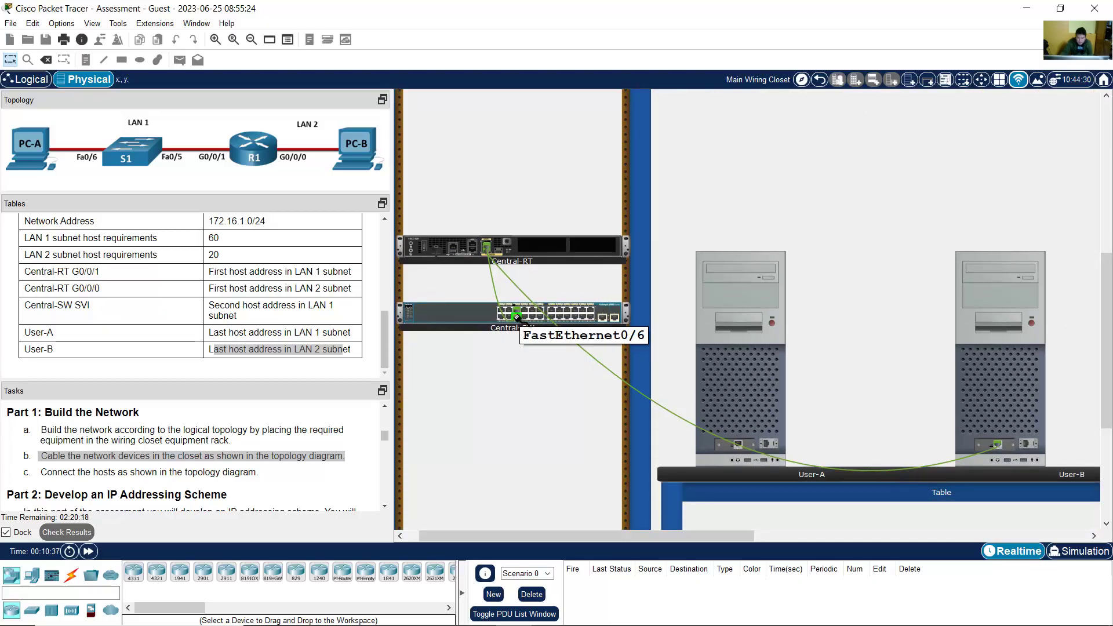
pyautogui.click(739, 444)
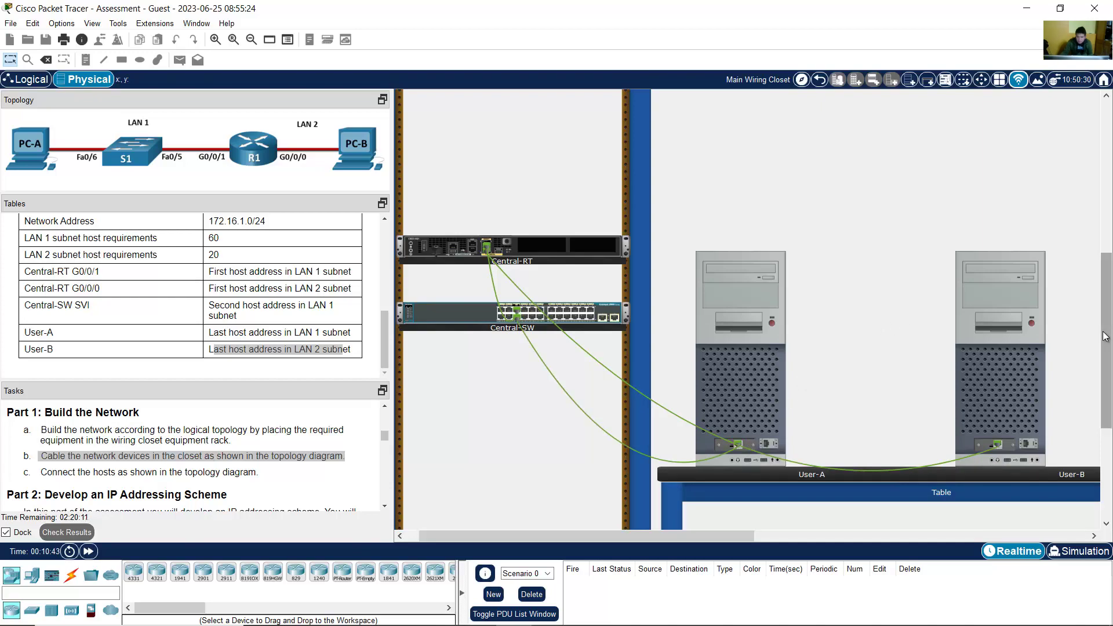
pyautogui.scroll(1, 1105, 325)
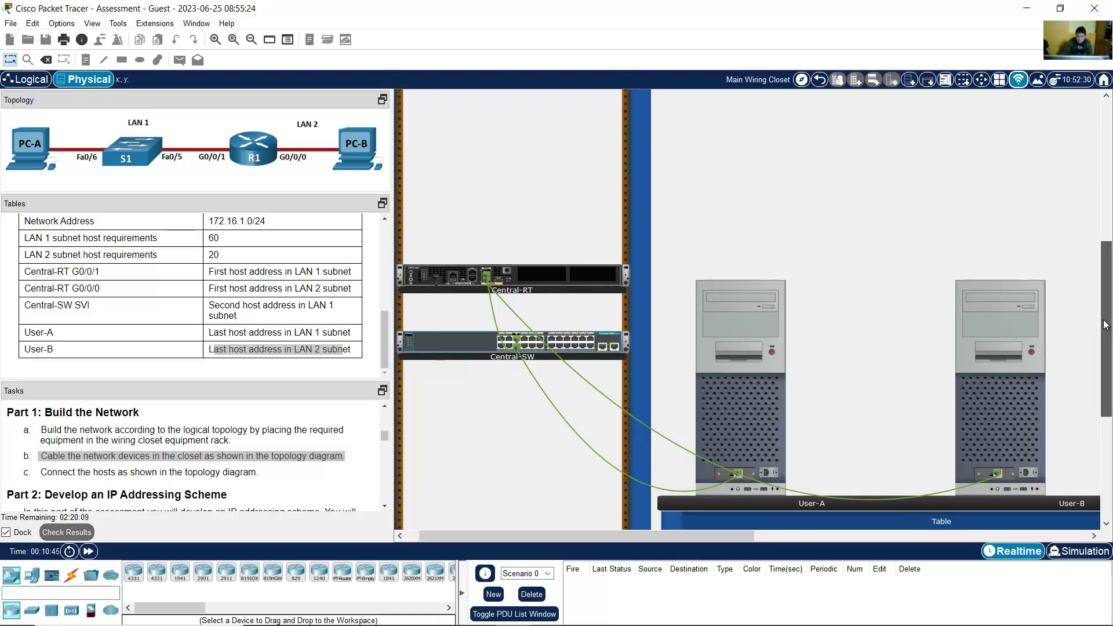
pyautogui.moveTo(1105, 325); pyautogui.dragTo(1106, 324)
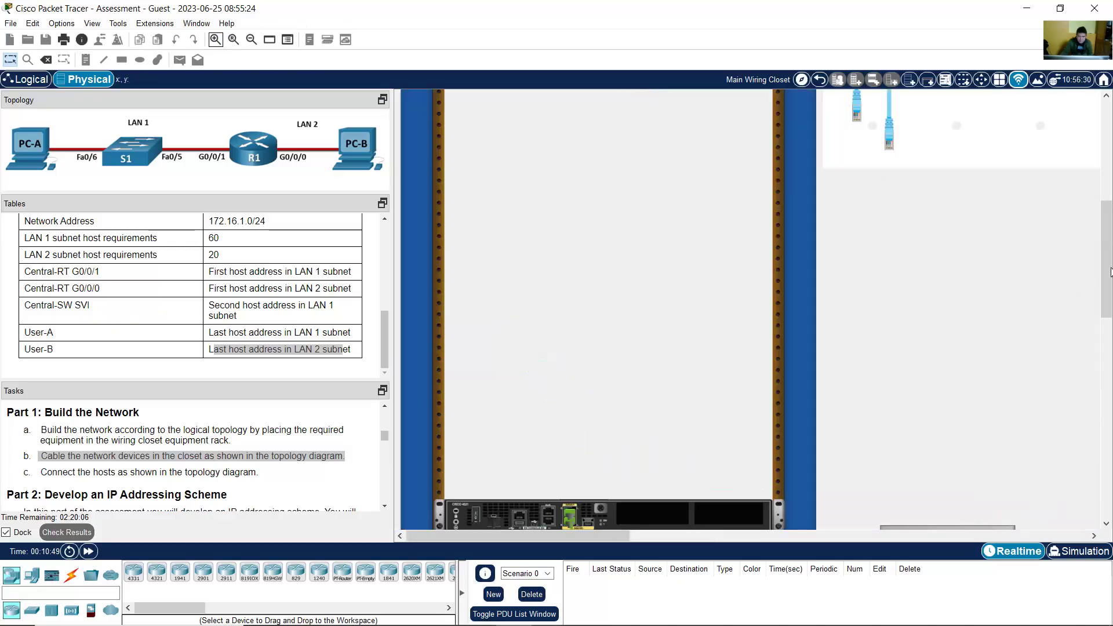
pyautogui.moveTo(1110, 260); pyautogui.dragTo(1112, 354)
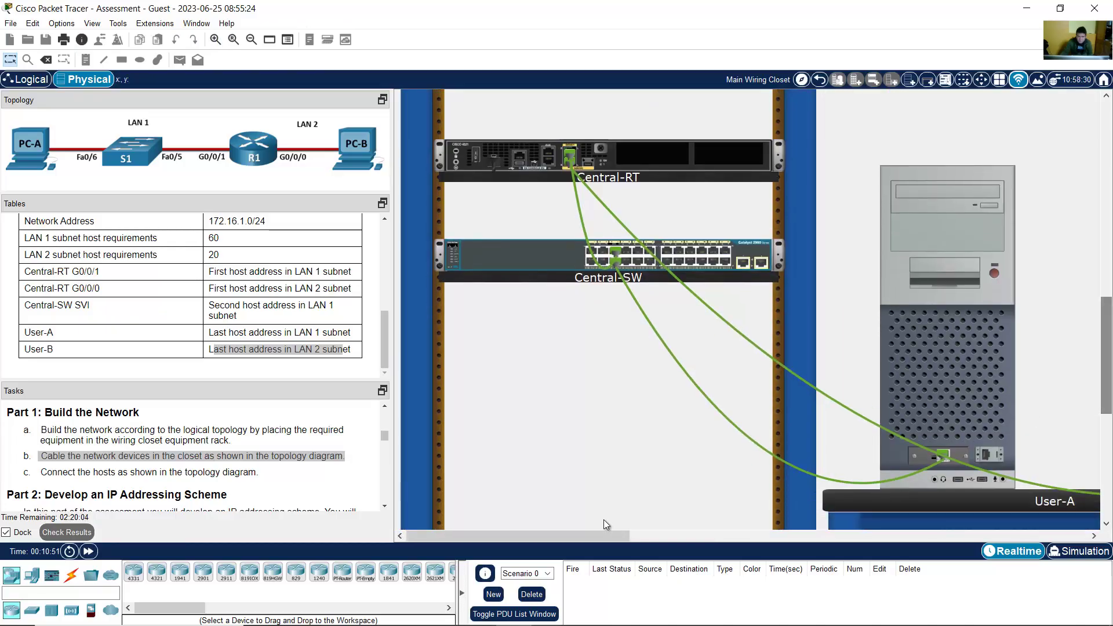
pyautogui.moveTo(573, 534)
pyautogui.mouseDown()
pyautogui.moveTo(618, 533)
pyautogui.moveTo(585, 533)
pyautogui.mouseUp()
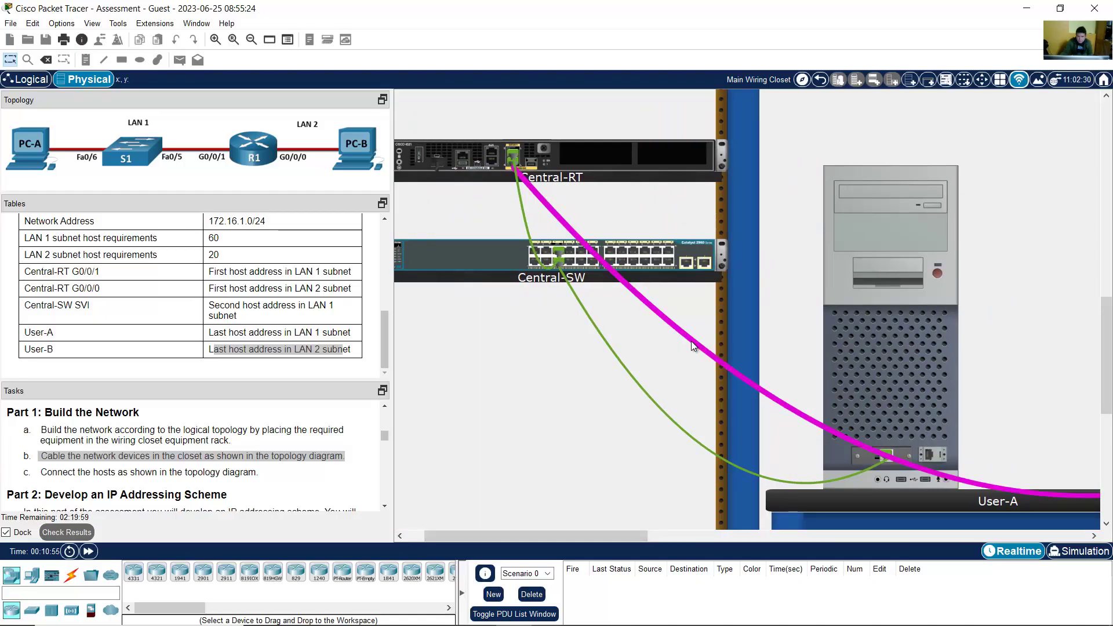
pyautogui.moveTo(692, 345)
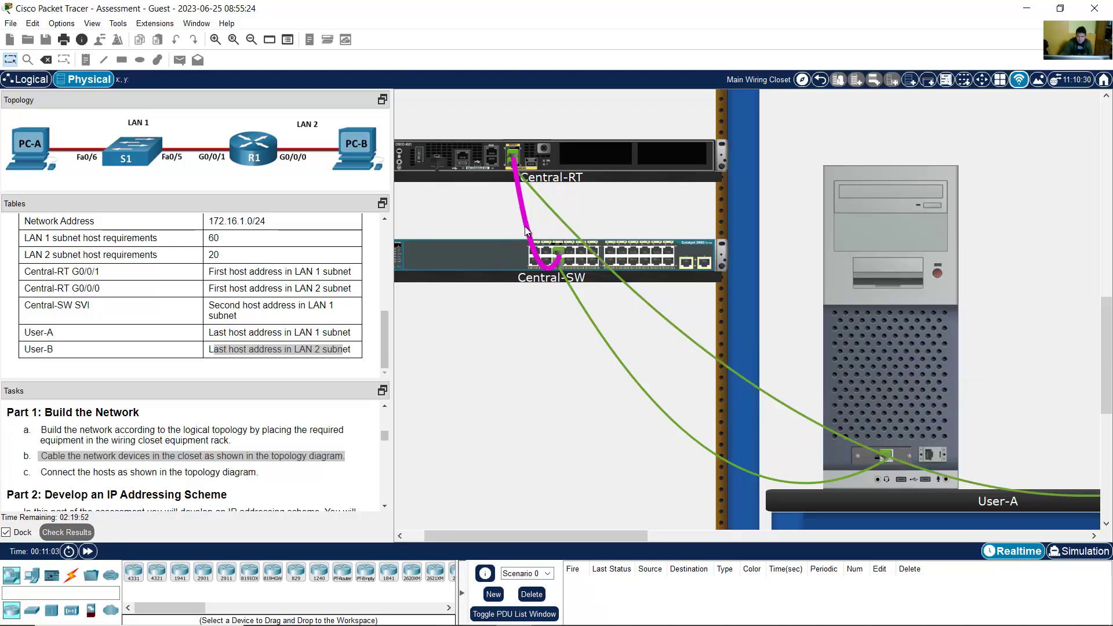
pyautogui.moveTo(528, 231)
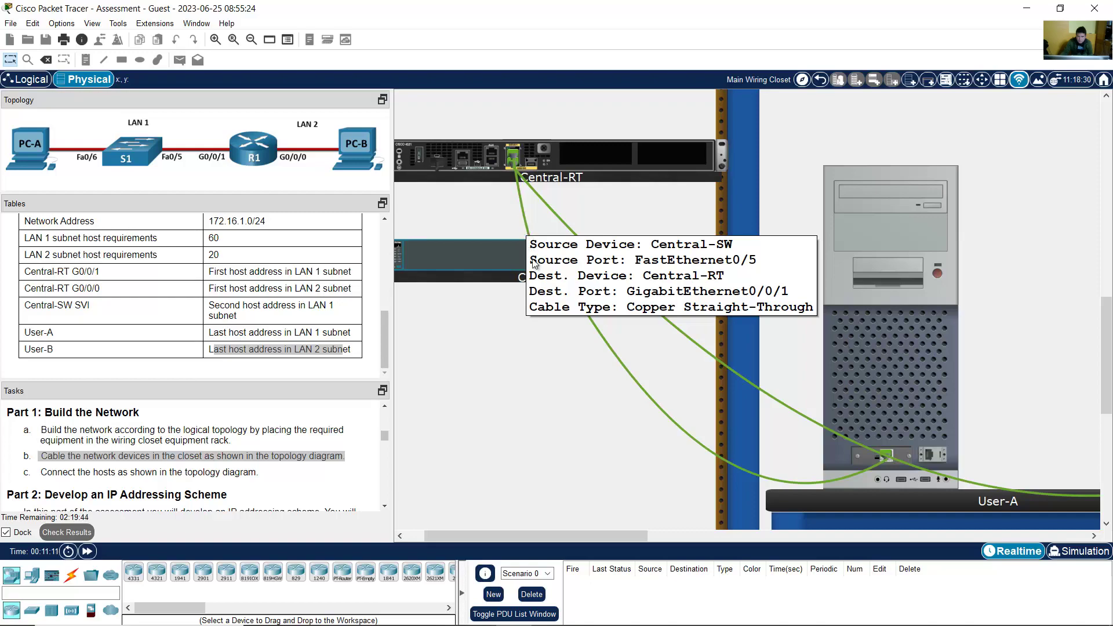
pyautogui.moveTo(591, 316)
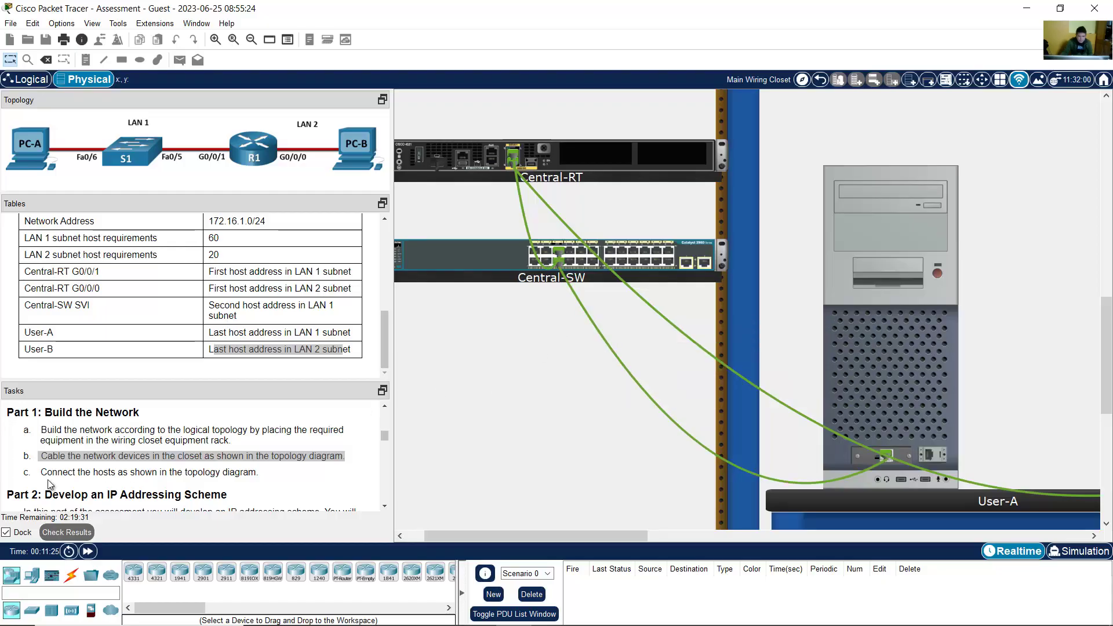
pyautogui.moveTo(47, 472); pyautogui.dragTo(261, 472)
pyautogui.click(304, 478)
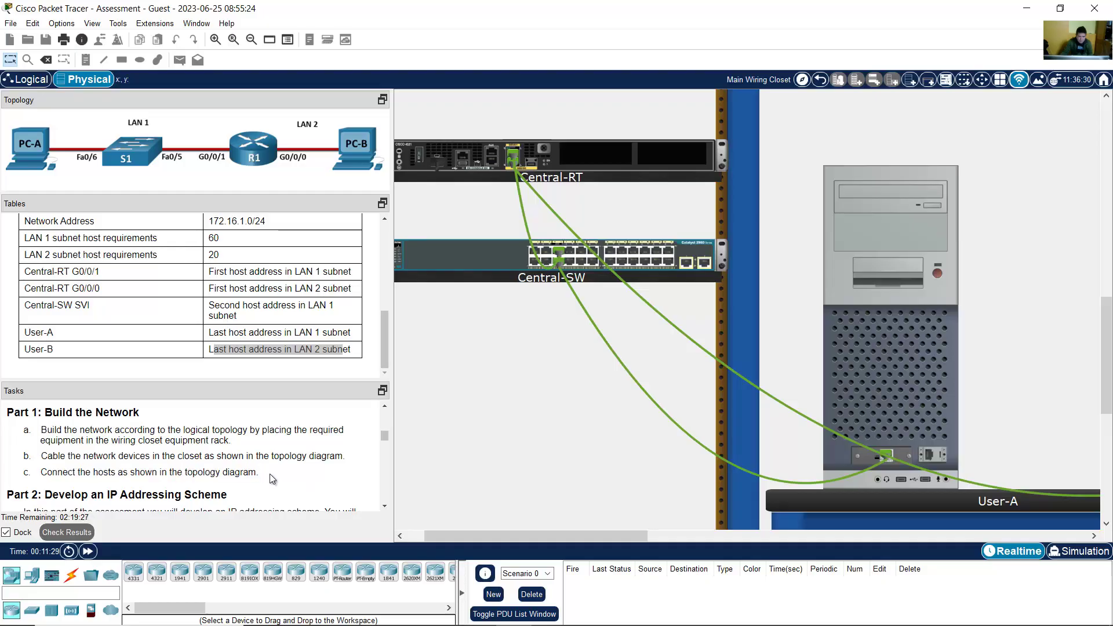
# Step: Scroll the Tasks pane to Part 2 and highlight its heading and introduction
pyautogui.scroll(-2, 323, 455)
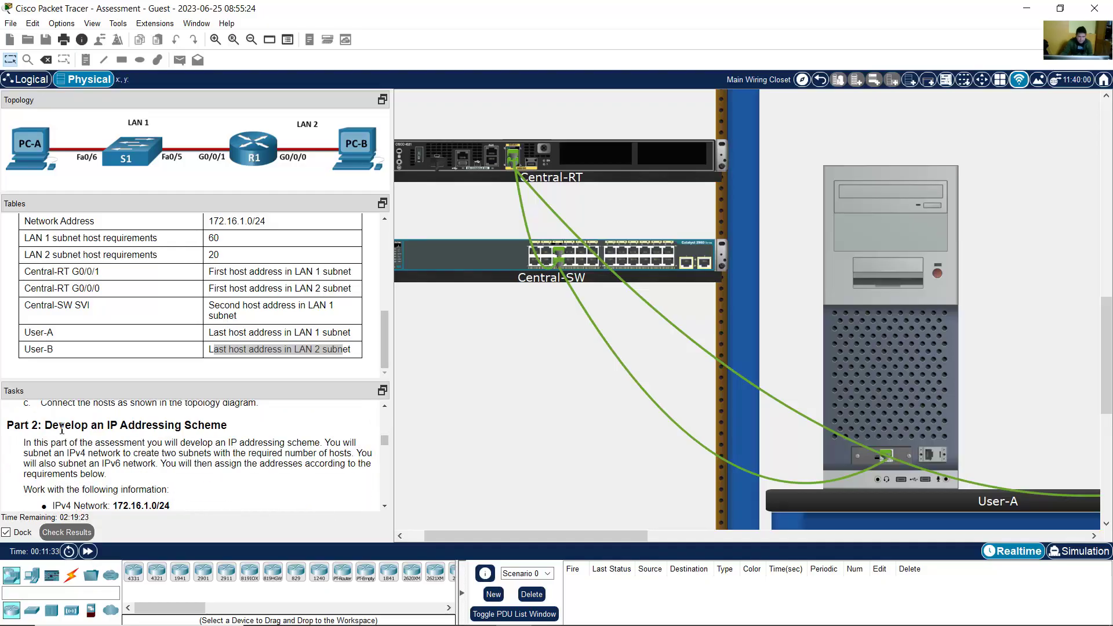
pyautogui.moveTo(45, 428); pyautogui.dragTo(221, 426)
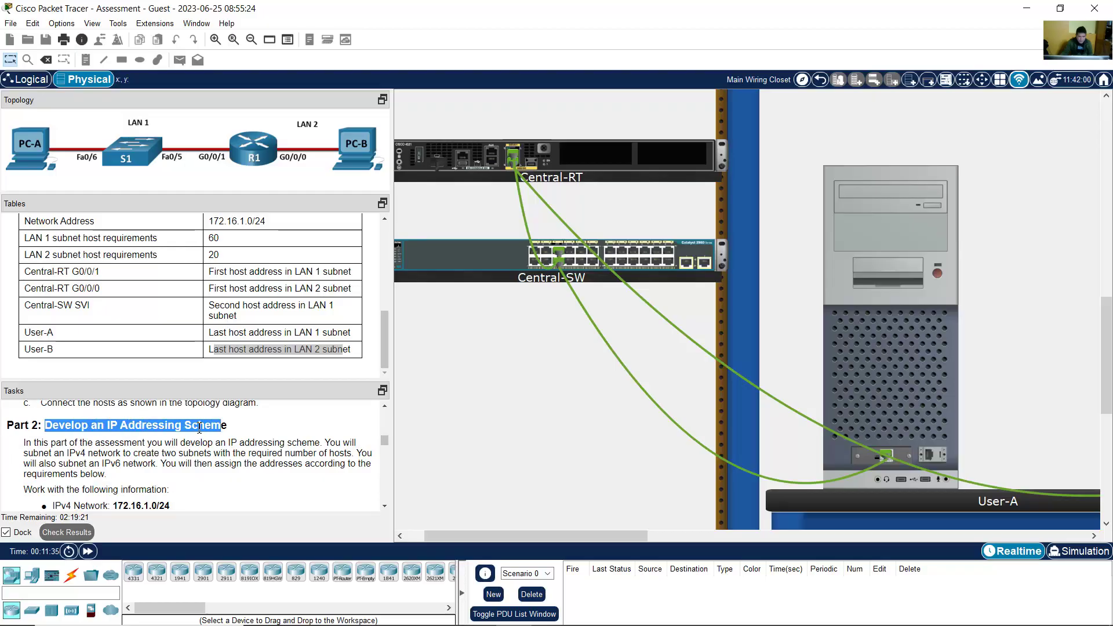
pyautogui.moveTo(21, 444); pyautogui.dragTo(109, 478)
pyautogui.click(383, 505)
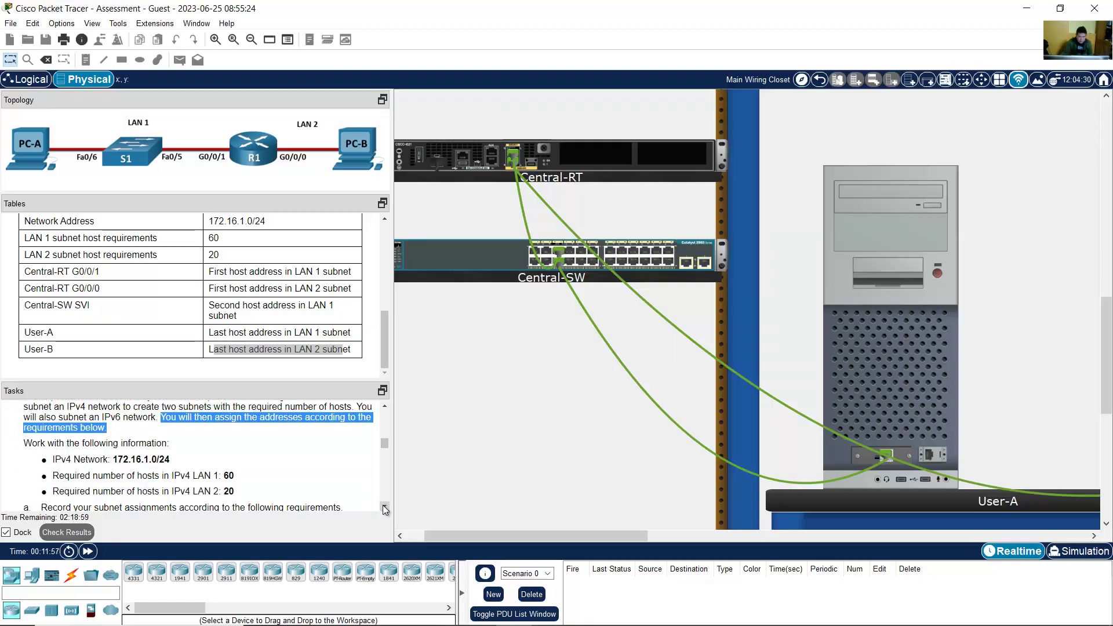
pyautogui.click(383, 506)
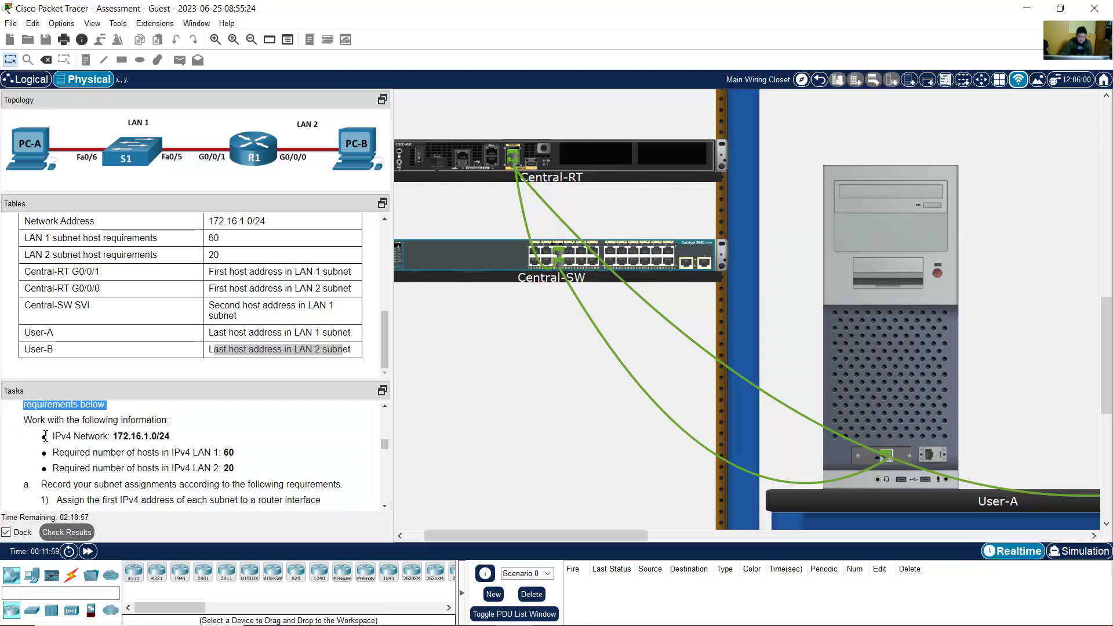
# Step: Highlight the requirements: network 172.16.1.0/24, LAN 1 with 60 hosts, LAN 2 with 20 hosts
pyautogui.moveTo(48, 436); pyautogui.dragTo(206, 436)
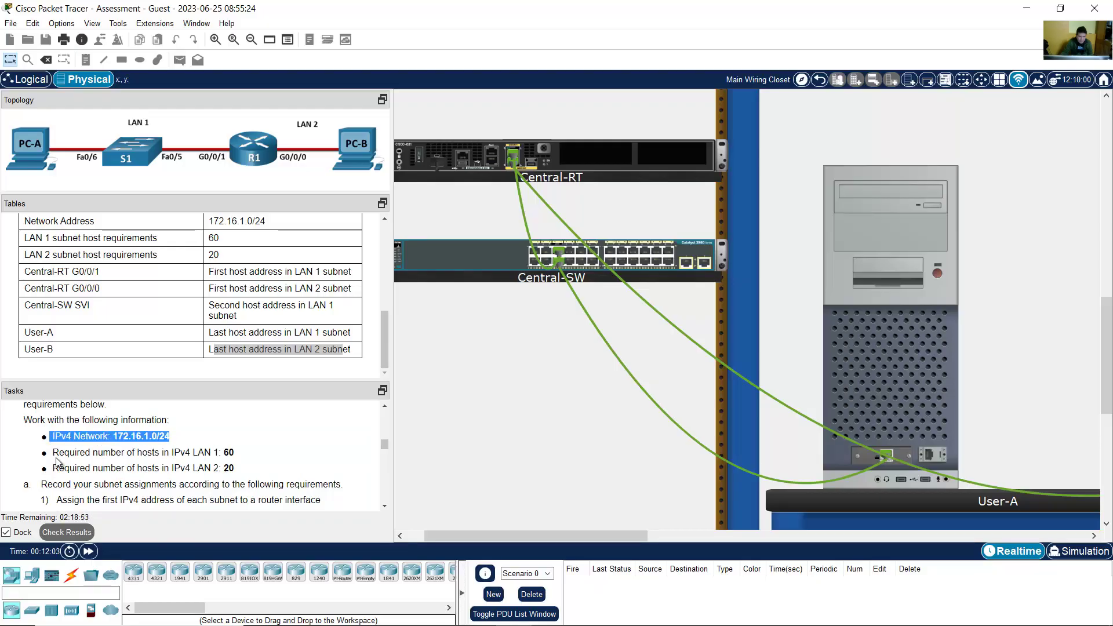
pyautogui.moveTo(52, 452); pyautogui.dragTo(245, 451)
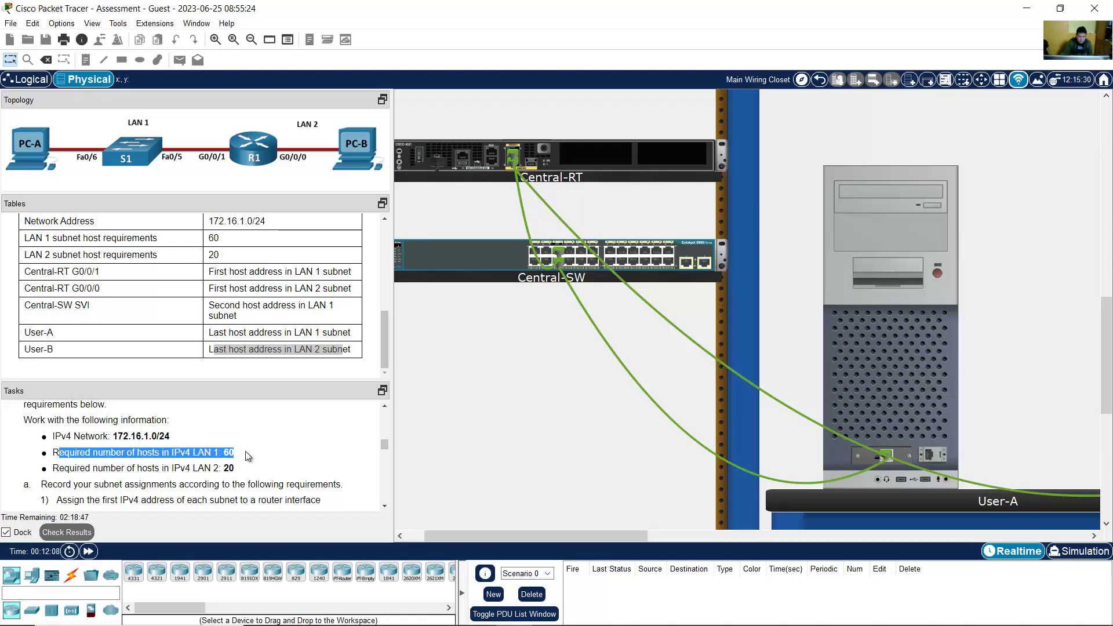
pyautogui.moveTo(53, 468); pyautogui.dragTo(275, 468)
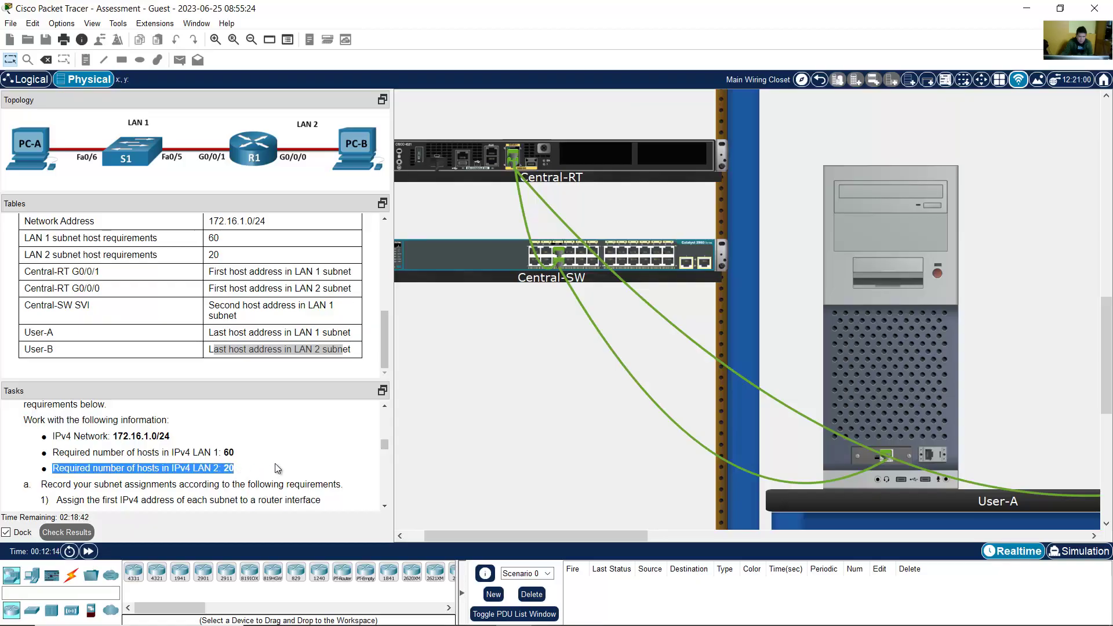
pyautogui.click(383, 507)
pyautogui.click(383, 506)
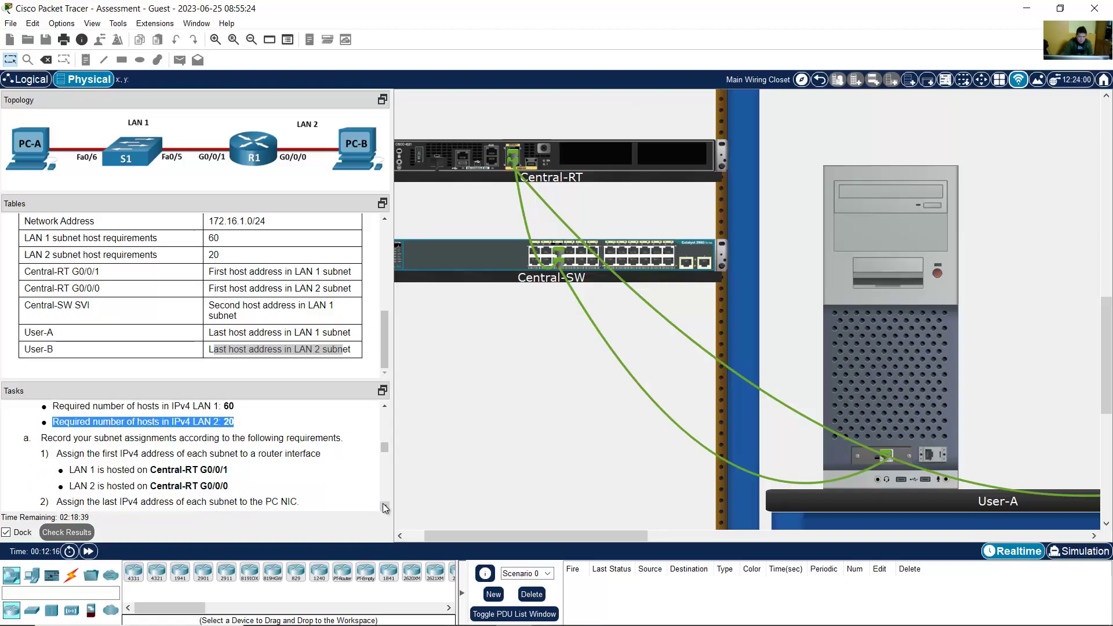
pyautogui.click(384, 508)
pyautogui.hotkey('alt', 'Tab')
# Step: On the subnetting ipv4 sheet, clear binary rows 1112-1119 and remove their green fill
pyautogui.click(272, 600)
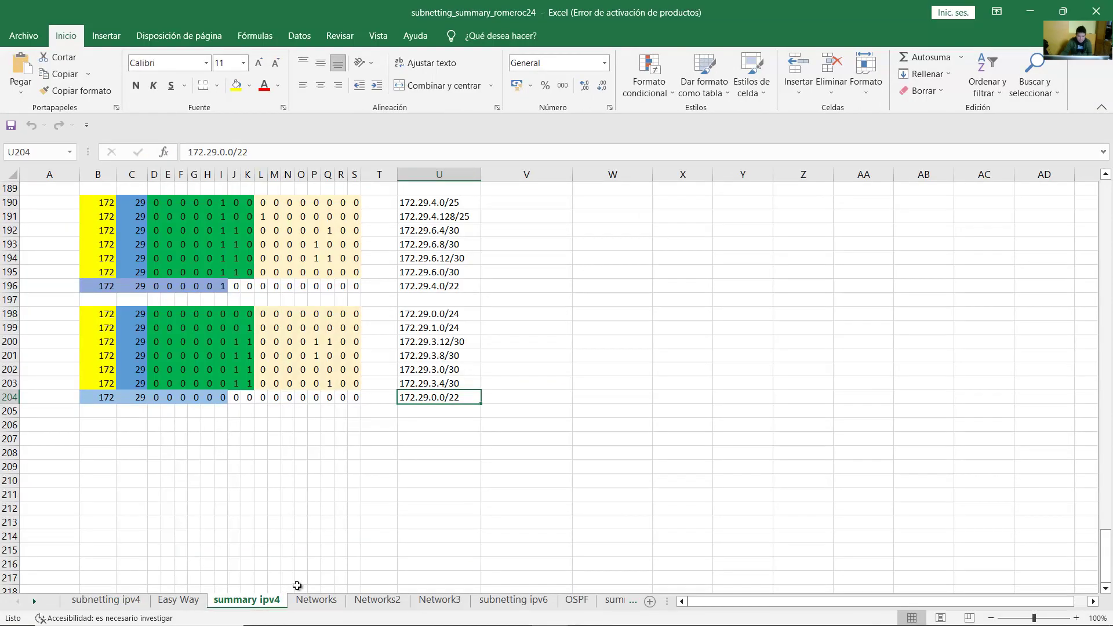
pyautogui.click(106, 600)
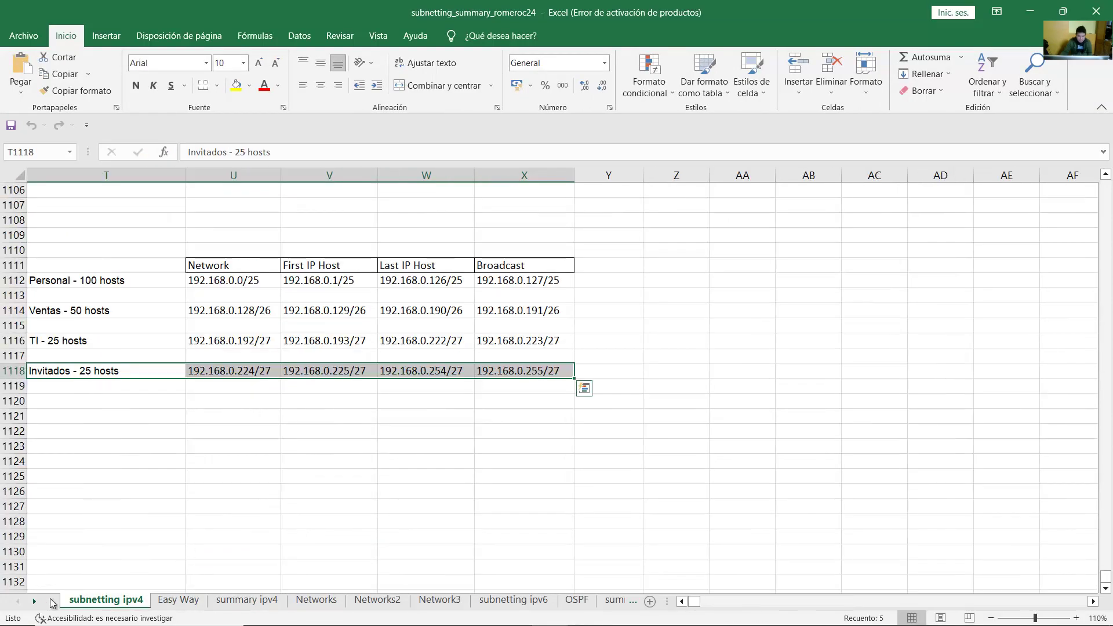
pyautogui.click(681, 601)
pyautogui.click(681, 601)
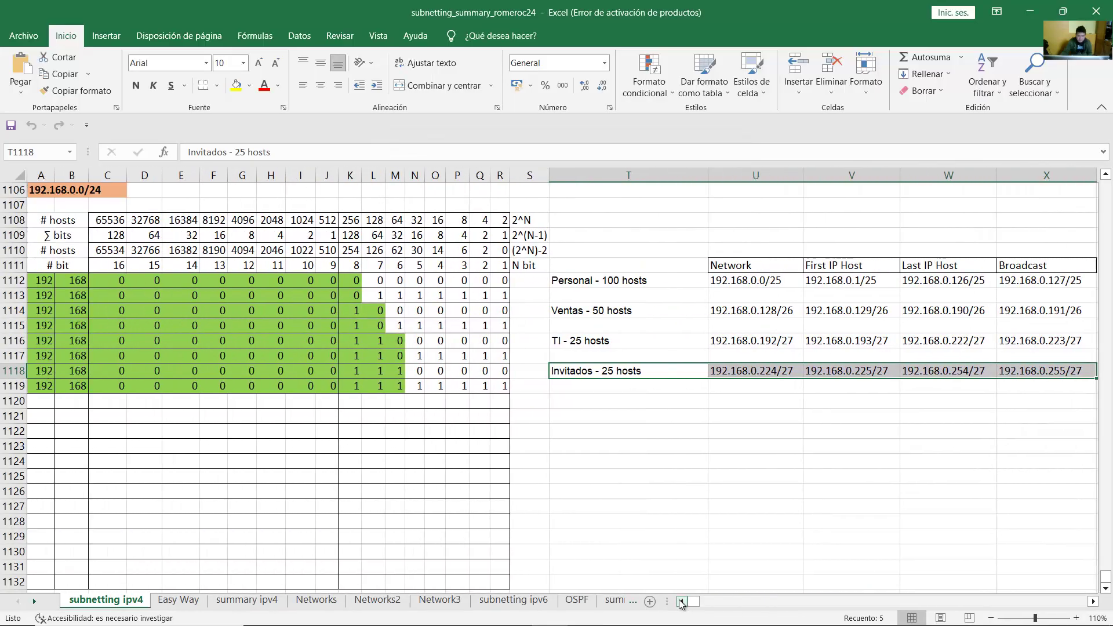
pyautogui.scroll(-4, 693, 406)
pyautogui.scroll(6, 688, 409)
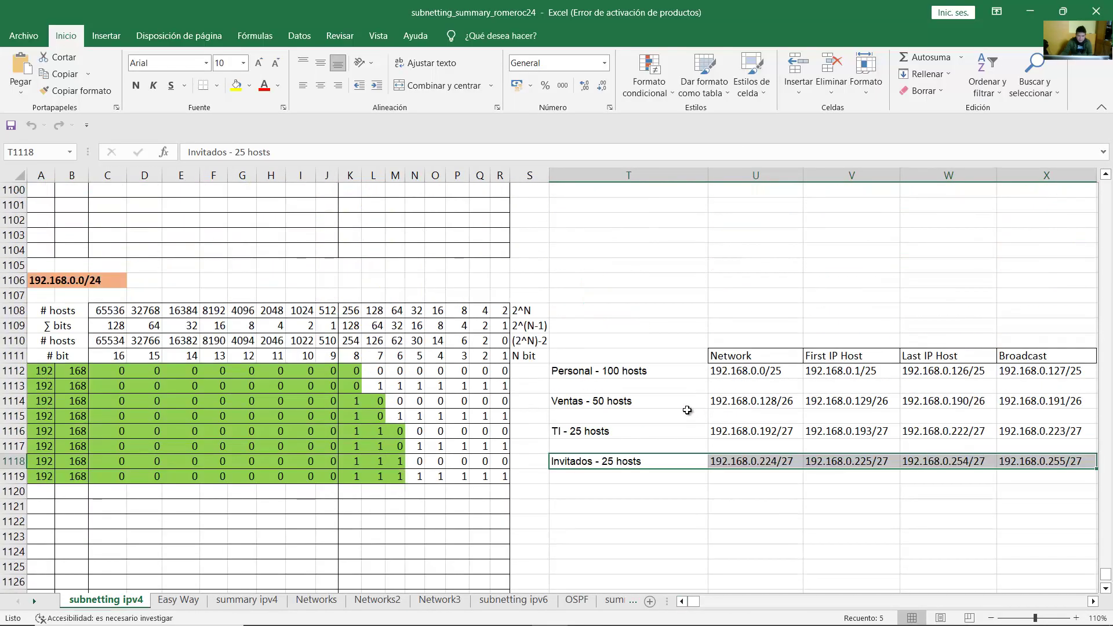
pyautogui.moveTo(35, 364); pyautogui.dragTo(493, 477)
pyautogui.press('Delete')
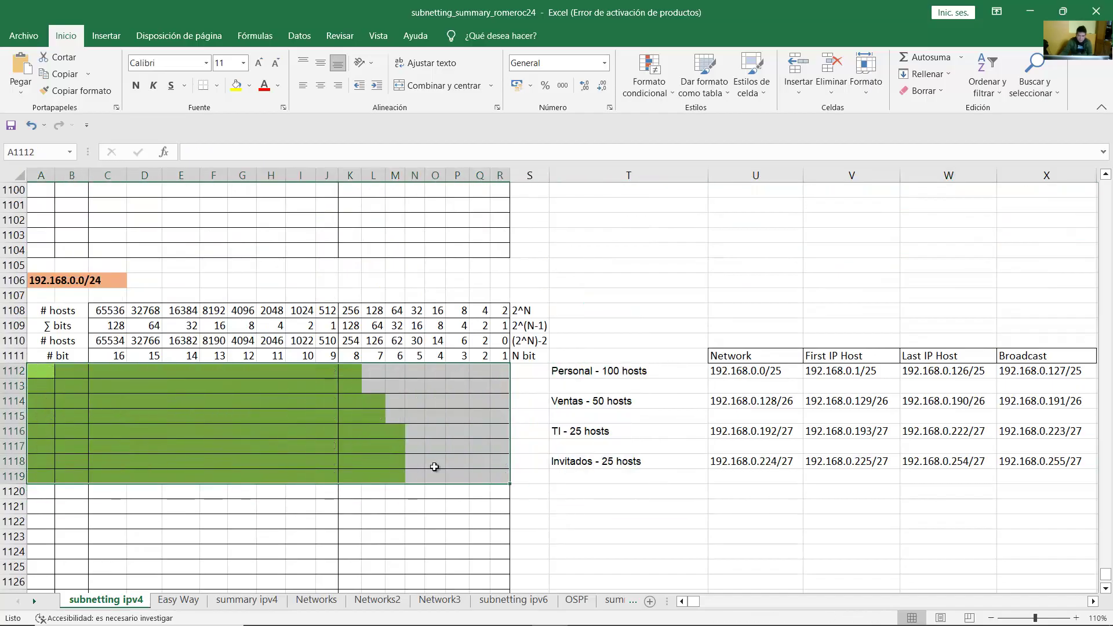
pyautogui.click(248, 87)
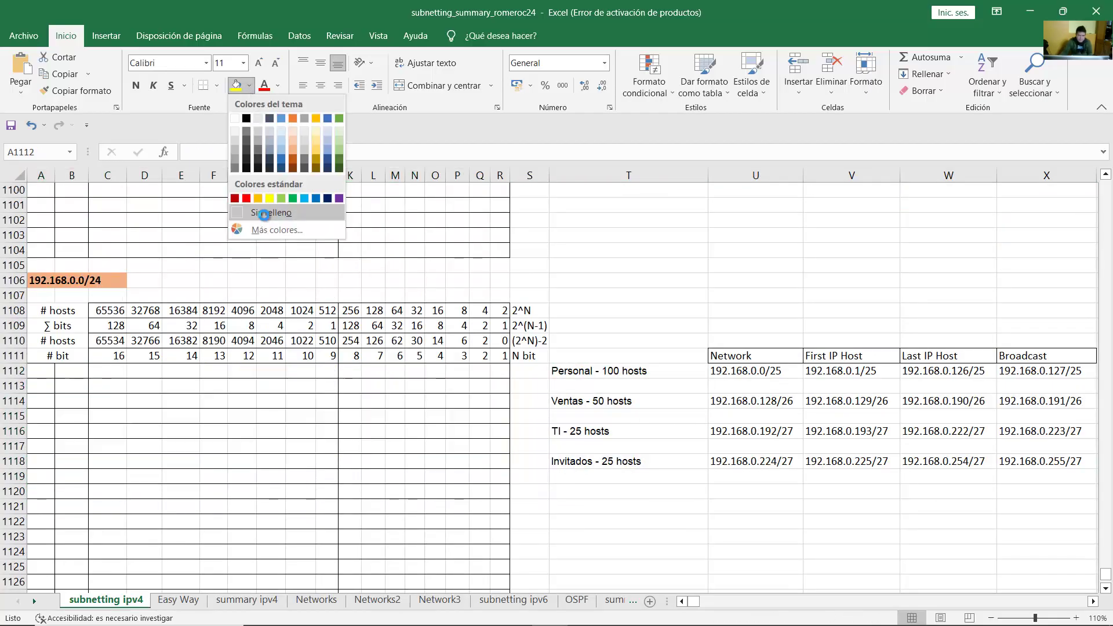
pyautogui.click(264, 216)
# Step: Clear the old subnet results table and recheck the 172.16.1.0/24 network in Packet Tracer
pyautogui.moveTo(608, 367); pyautogui.dragTo(1025, 458)
pyautogui.press('Delete')
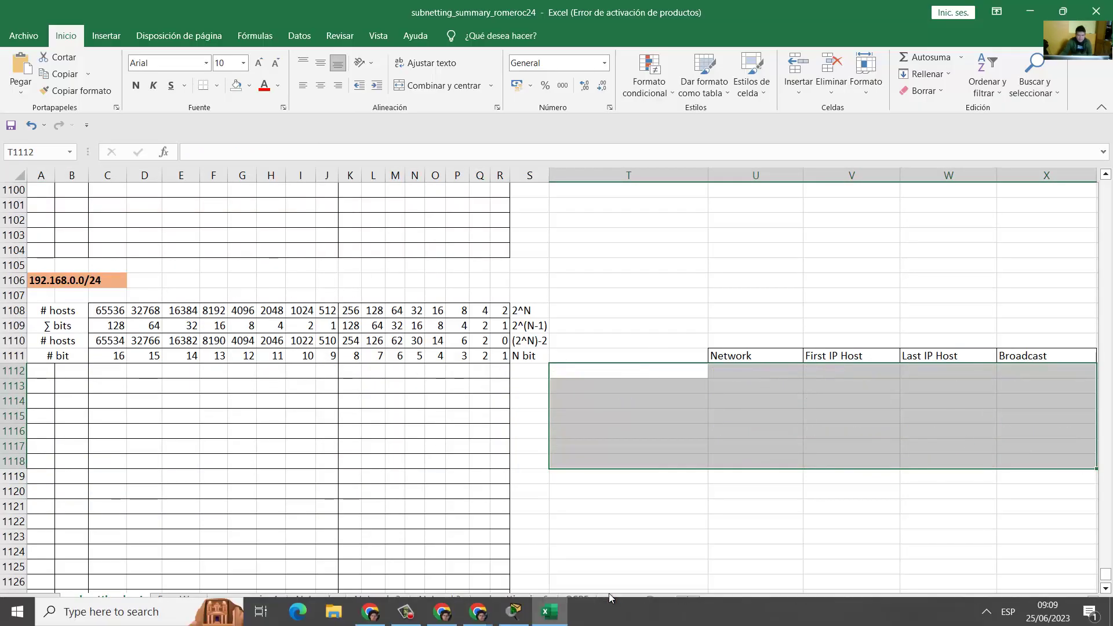
pyautogui.click(514, 612)
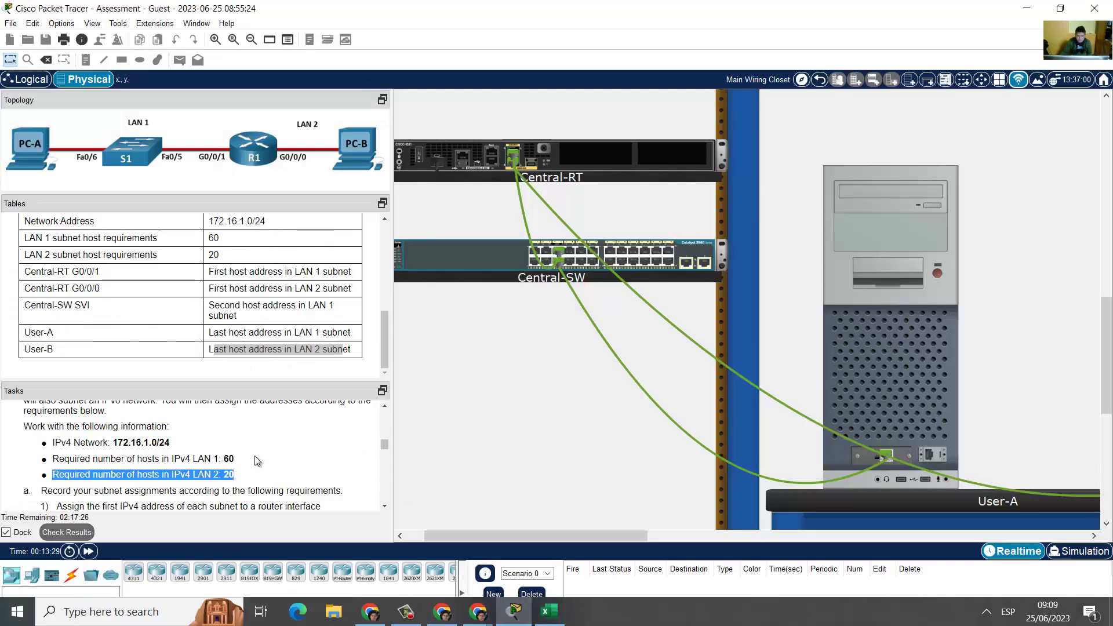
pyautogui.click(119, 451)
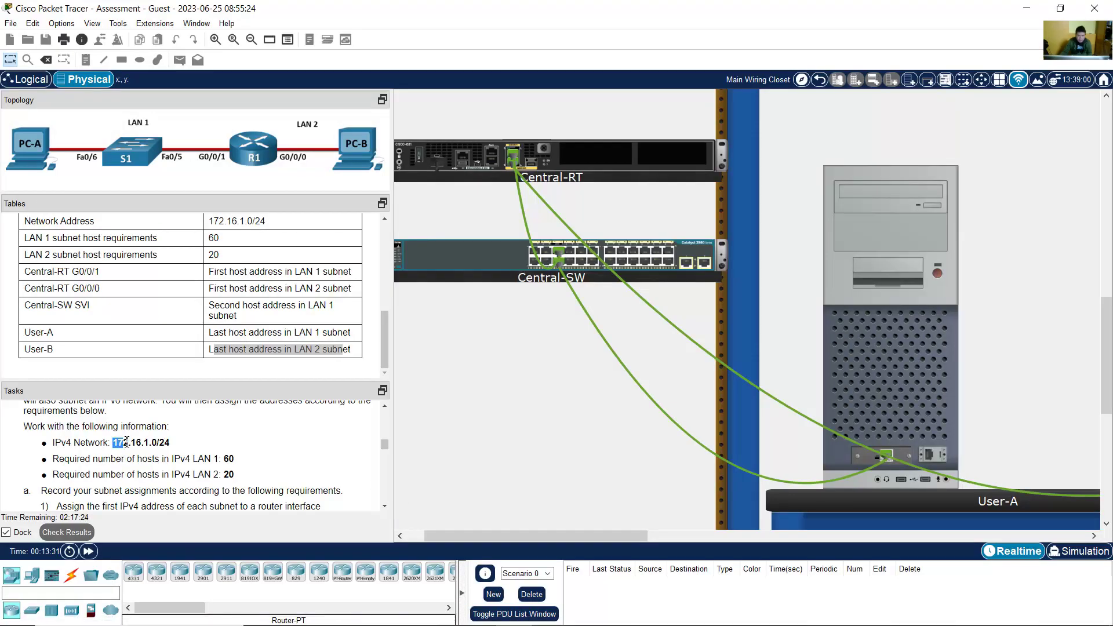
pyautogui.moveTo(132, 442); pyautogui.dragTo(165, 442)
pyautogui.click(1026, 10)
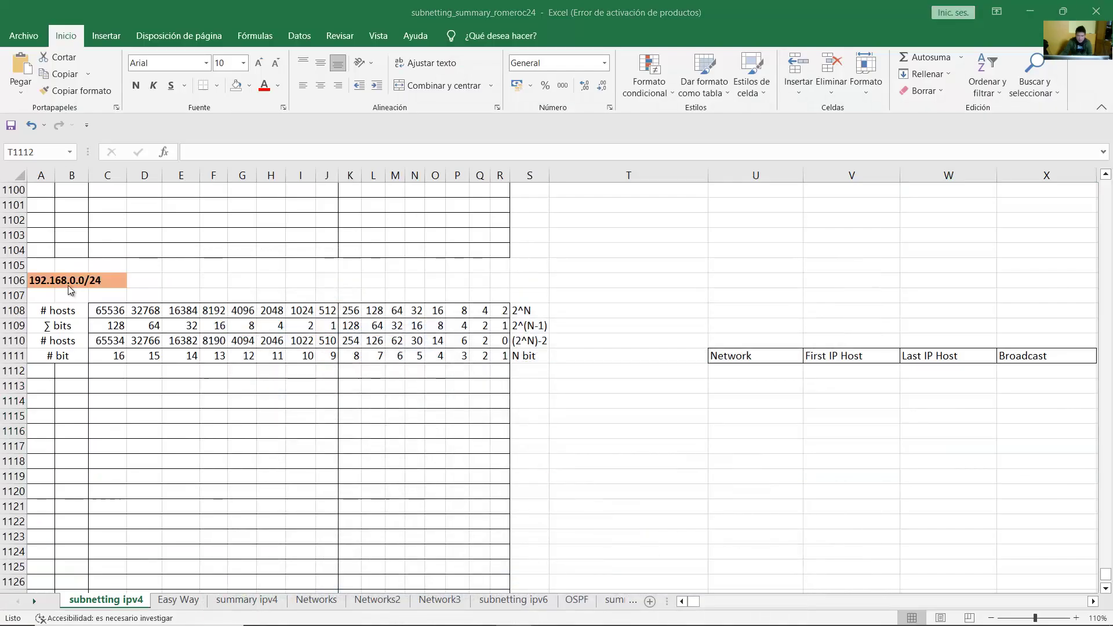
# Step: Change the network label in A1106 from the old address to 172.16.1.0/24
pyautogui.doubleClick(46, 282)
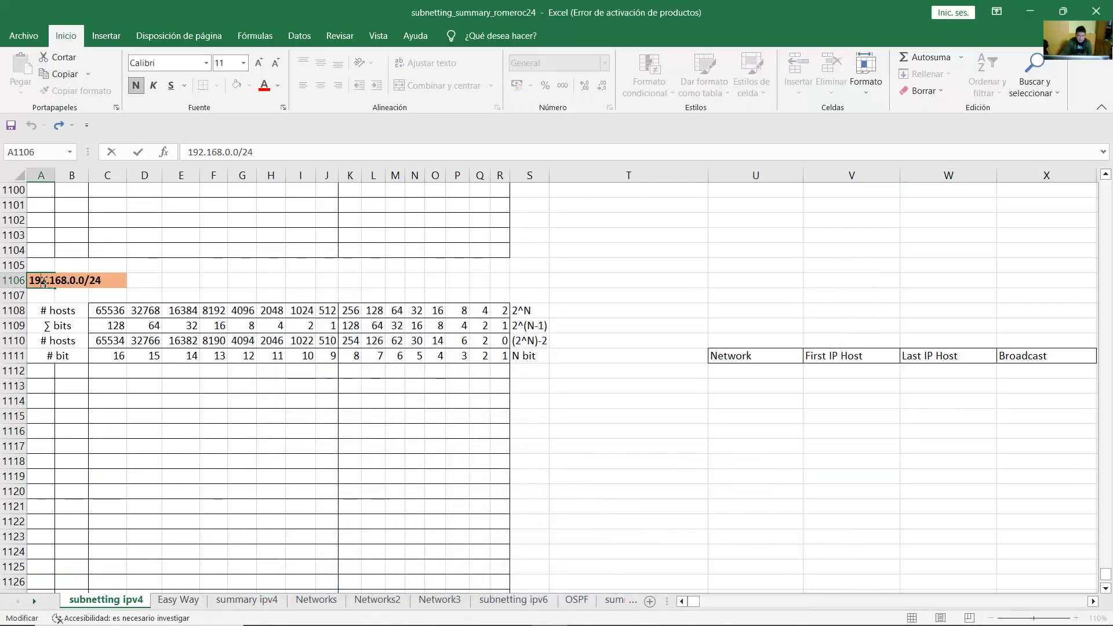
pyautogui.press('BackSpace')
pyautogui.write('7')
pyautogui.press('BackSpace')
pyautogui.press('Right')
pyautogui.press('Delete')
pyautogui.write('1')
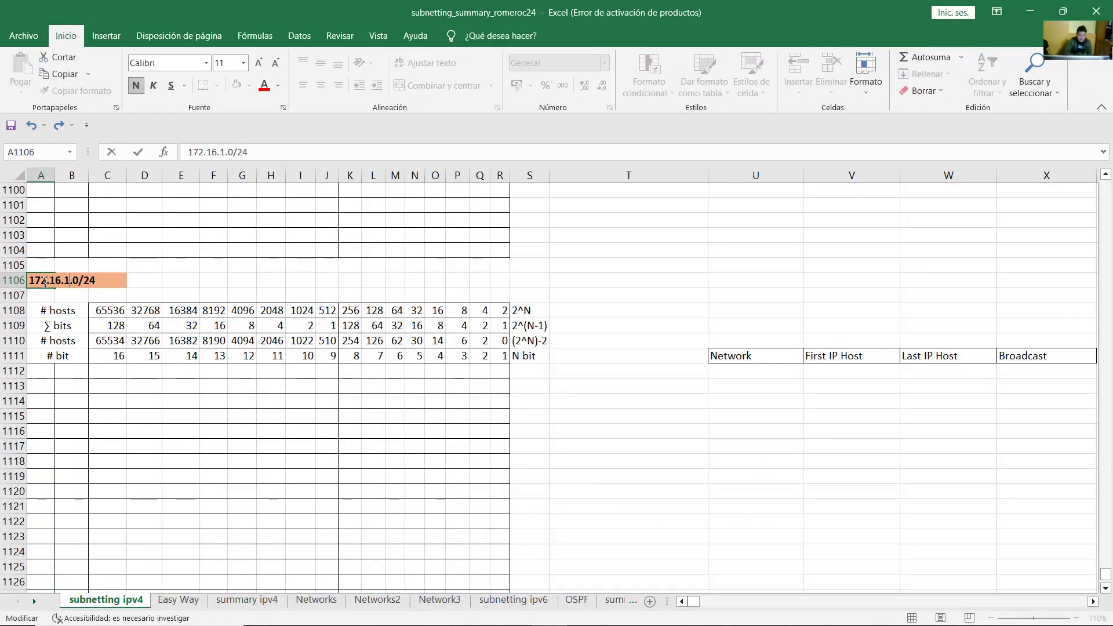
pyautogui.click(165, 280)
pyautogui.click(59, 280)
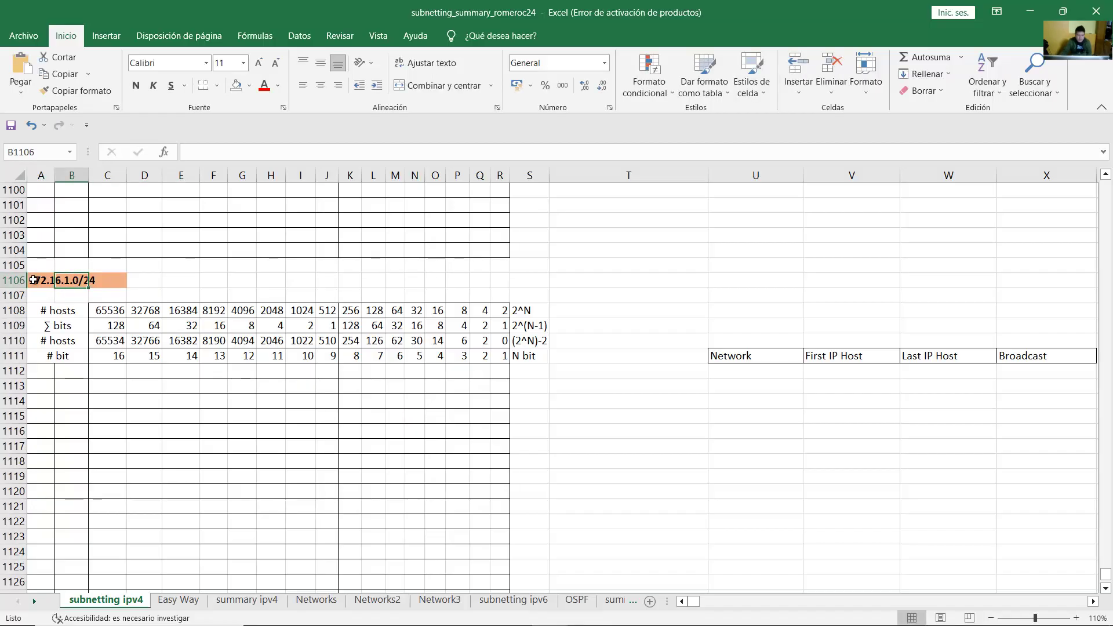
pyautogui.click(34, 280)
# Step: Enter 172 and 16 as the first two octets in A1112 and B1112
pyautogui.click(643, 356)
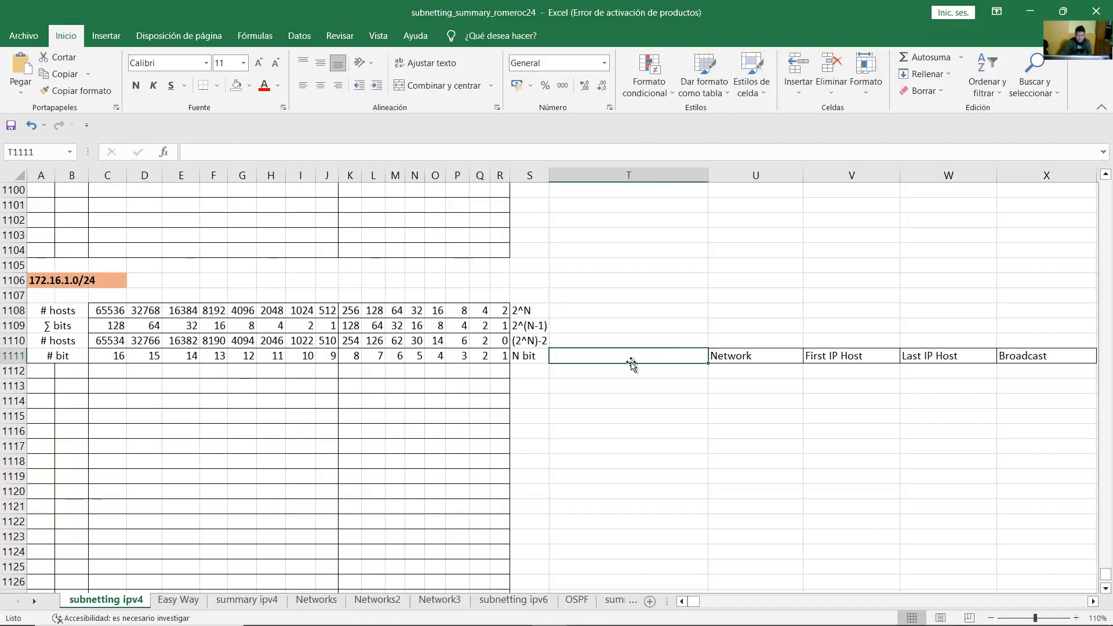
pyautogui.scroll(-2, 592, 362)
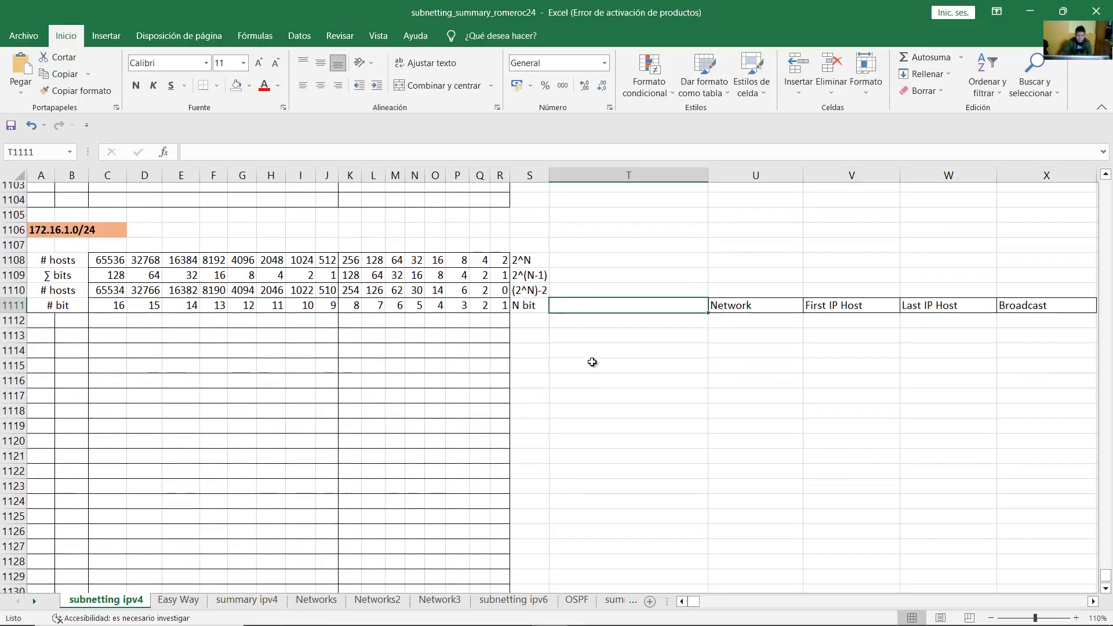
pyautogui.scroll(1, 592, 362)
pyautogui.press('Down')
pyautogui.press('Home')
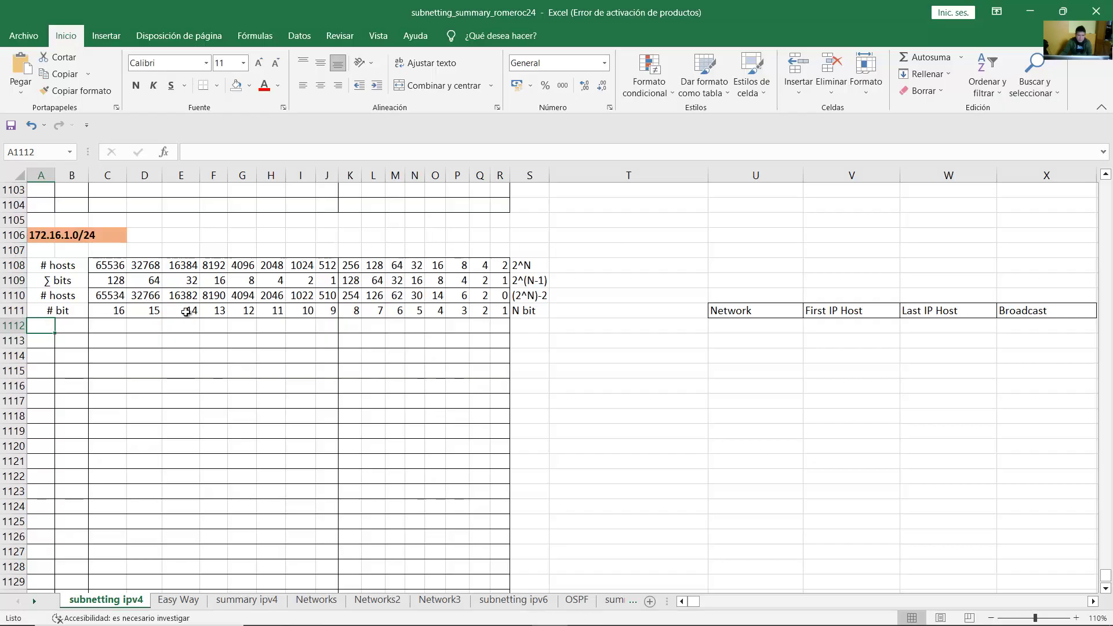
pyautogui.write('172')
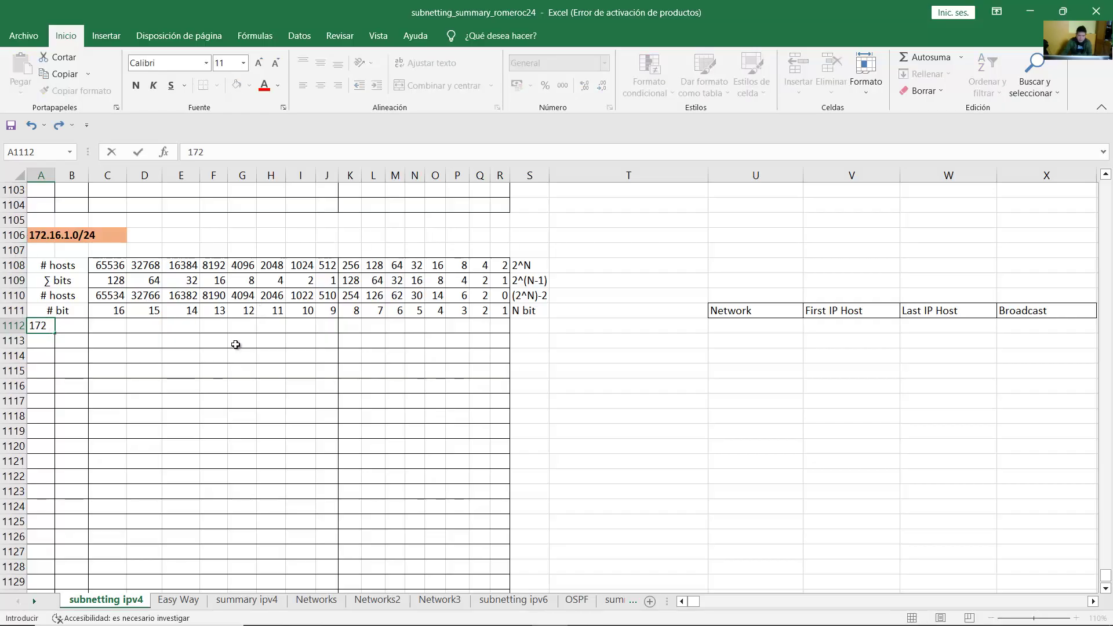
pyautogui.click(77, 329)
pyautogui.write('16')
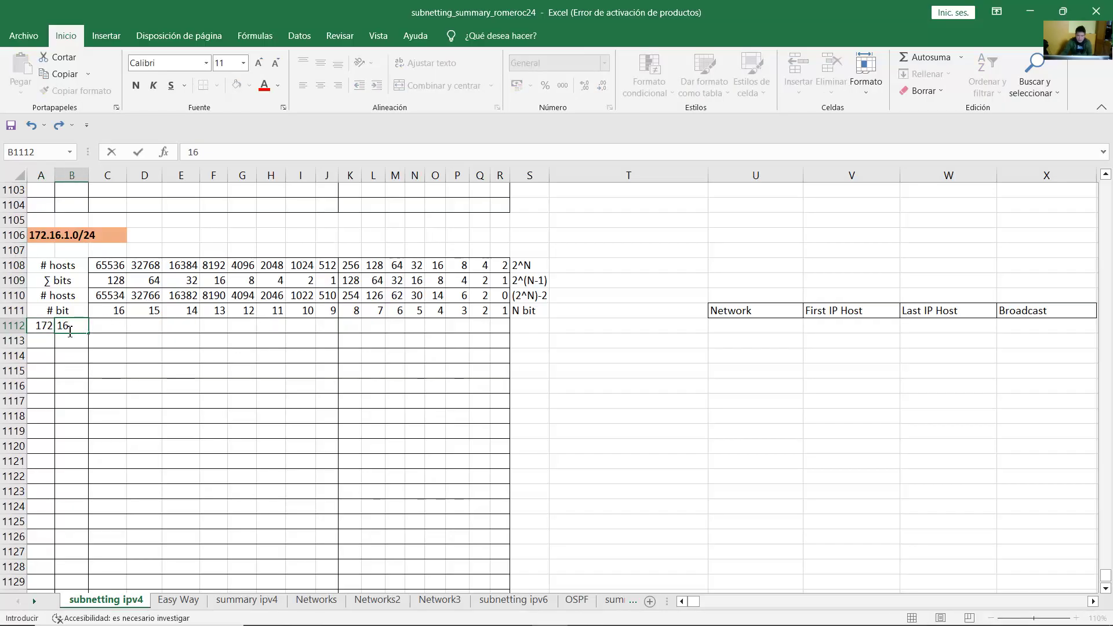
pyautogui.click(123, 325)
# Step: Enter the third octet bits in C1112:J1112, ending with a 1 in column J
pyautogui.moveTo(112, 326); pyautogui.dragTo(321, 325)
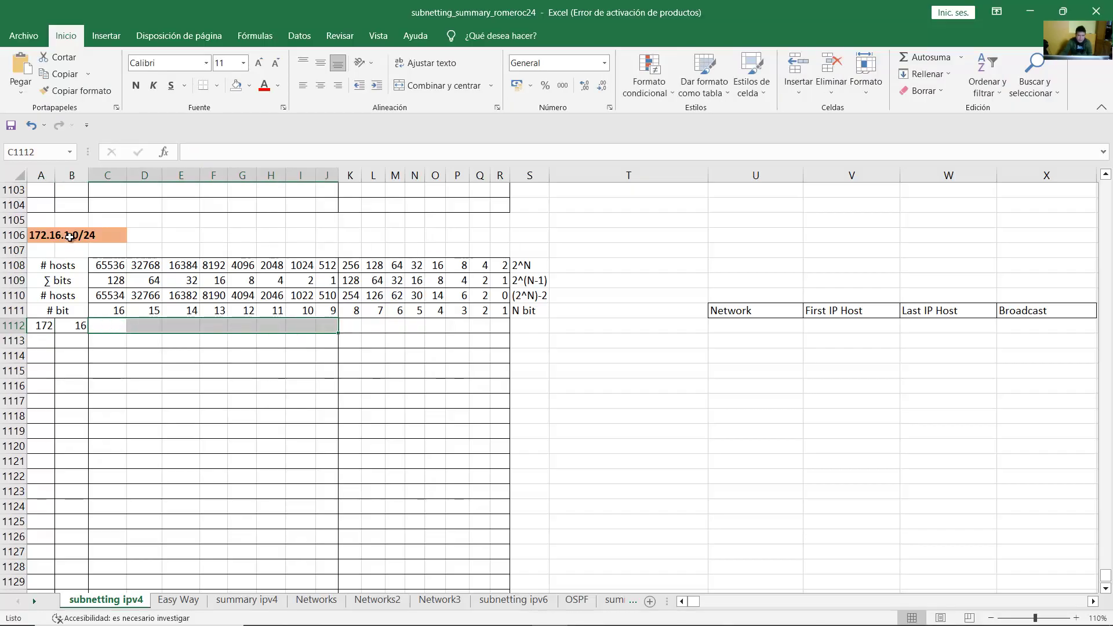
pyautogui.click(114, 328)
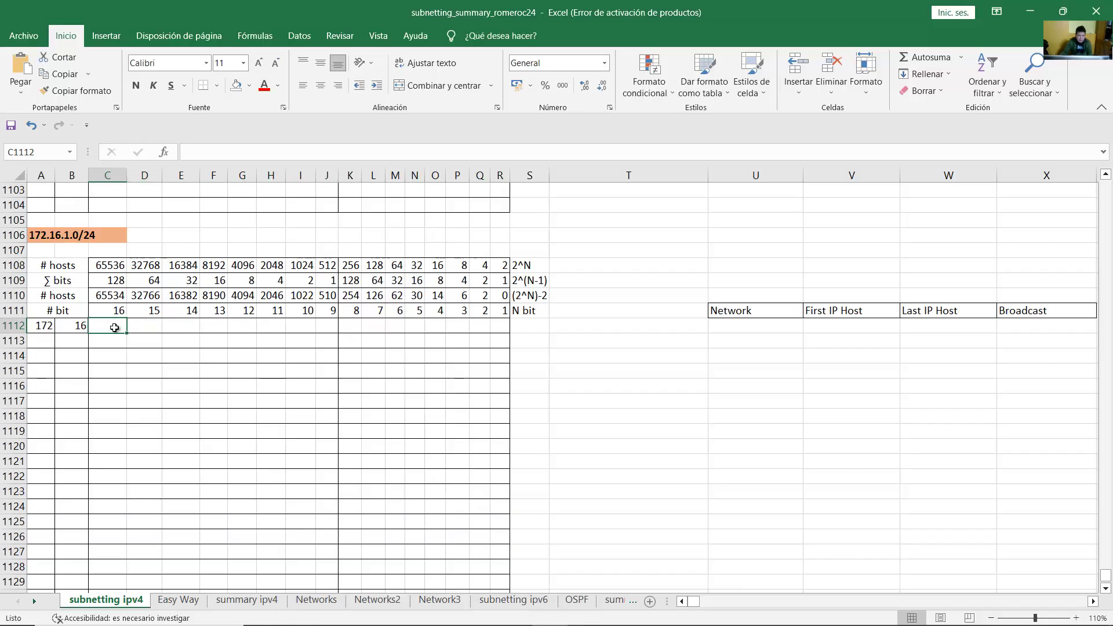
pyautogui.write('0')
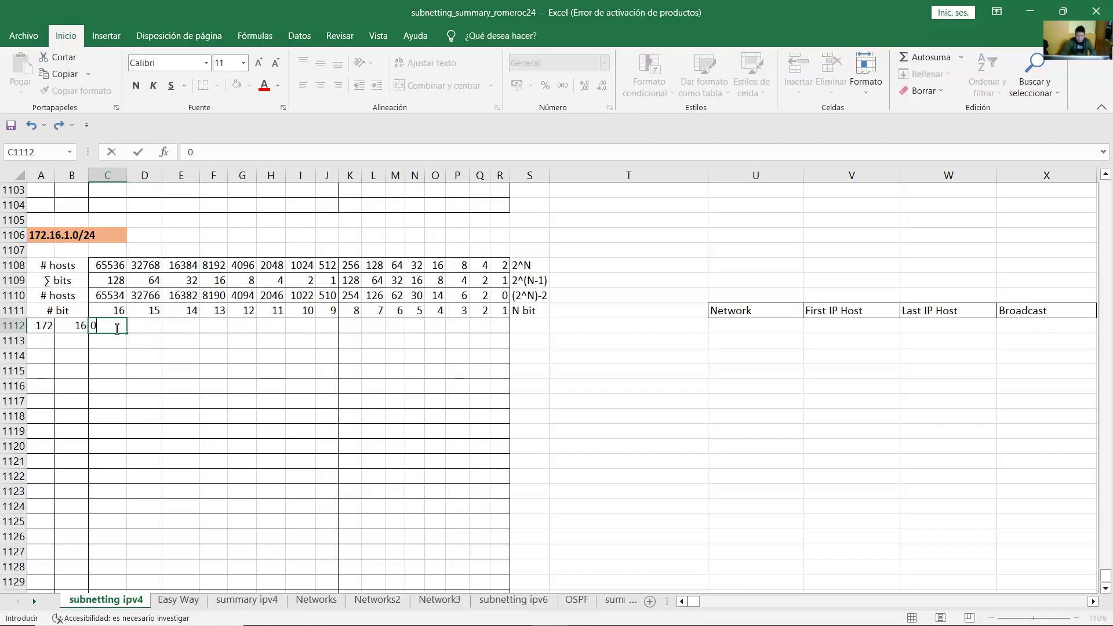
pyautogui.press('Tab')
pyautogui.write('0')
pyautogui.press('Tab')
pyautogui.write('0')
pyautogui.press('Tab')
pyautogui.write('0')
pyautogui.press('Tab')
pyautogui.write('0')
pyautogui.press('Tab')
pyautogui.write('0')
pyautogui.press('Tab')
pyautogui.write('0')
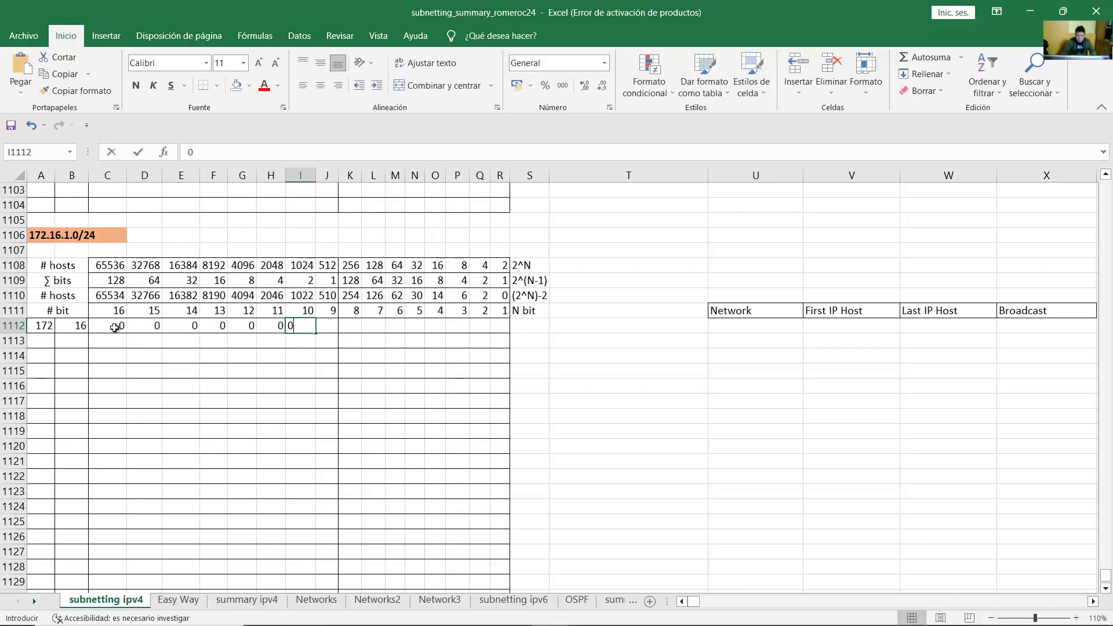
pyautogui.press('Tab')
pyautogui.write('1')
pyautogui.press('Tab')
# Step: Fill K1112 through R1112 with eight zeros for the fourth octet
pyautogui.moveTo(108, 330); pyautogui.dragTo(495, 326)
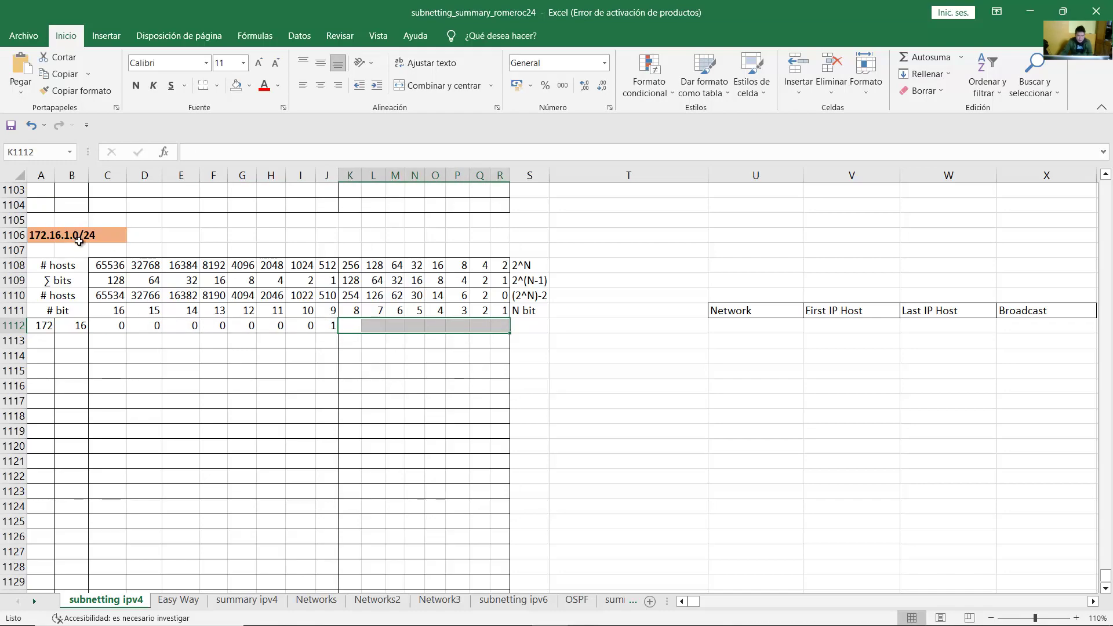
pyautogui.click(350, 327)
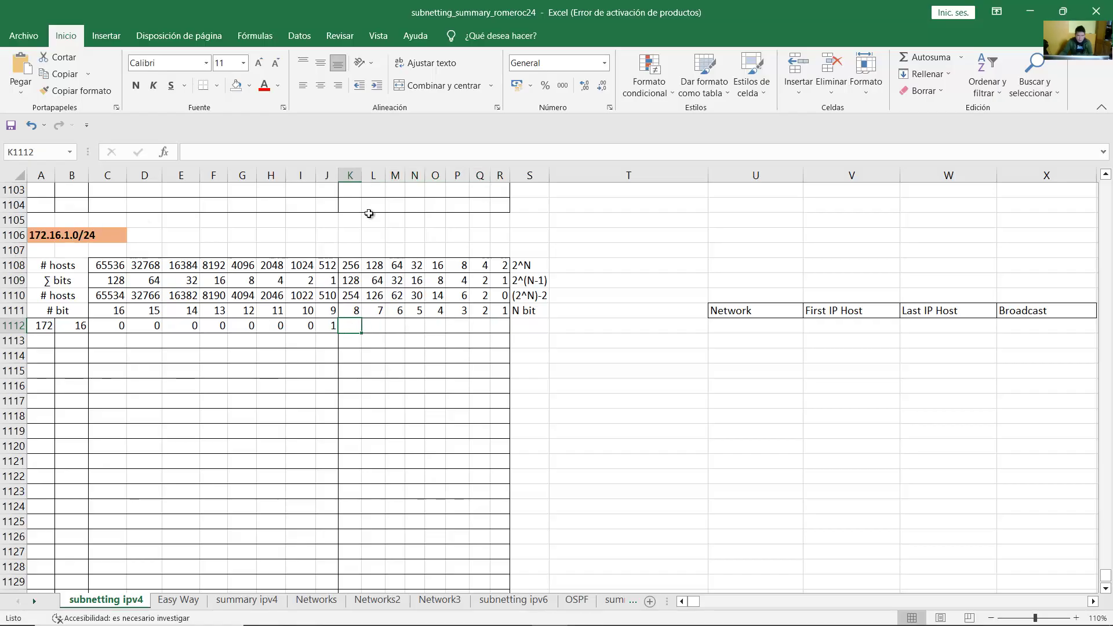
pyautogui.write('0\t0\t0\t0\t0\t0\t0\t0')
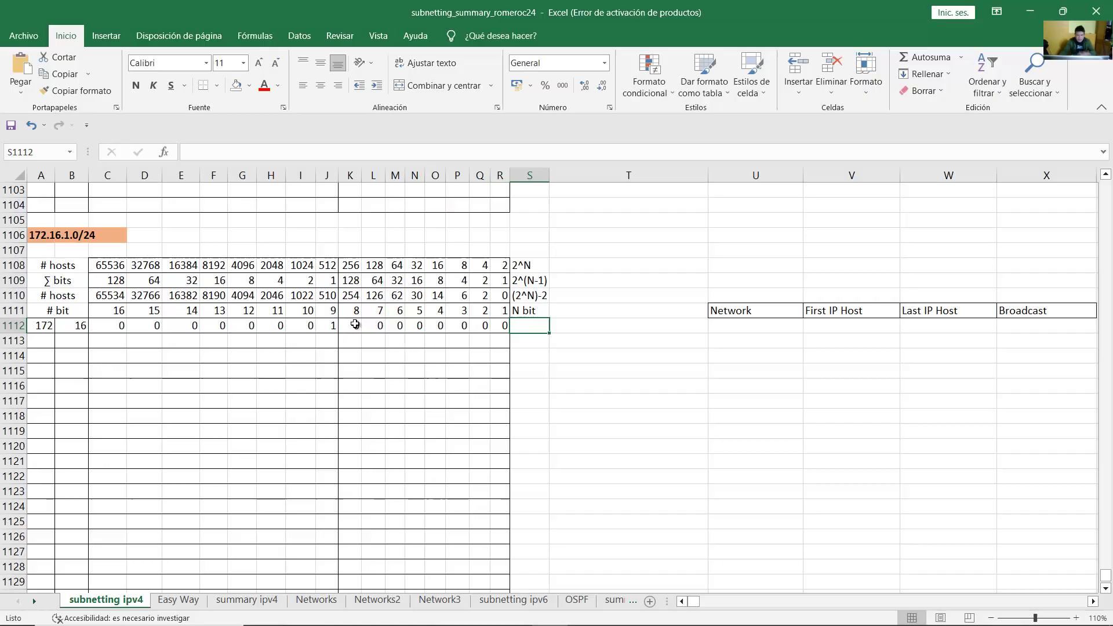
pyautogui.moveTo(355, 326); pyautogui.dragTo(503, 326)
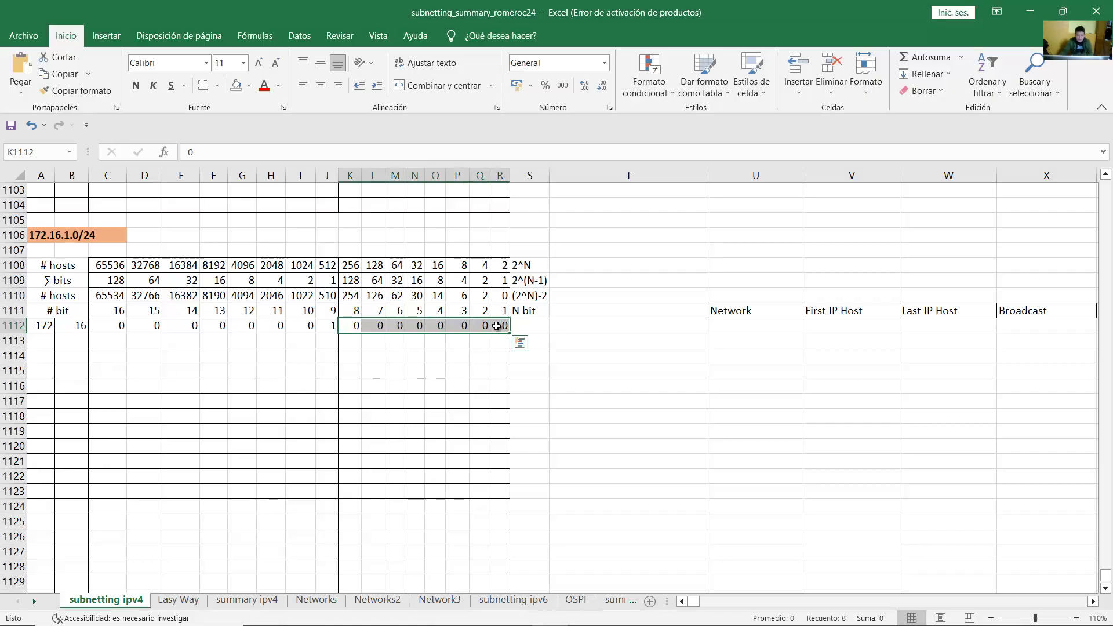
pyautogui.click(644, 327)
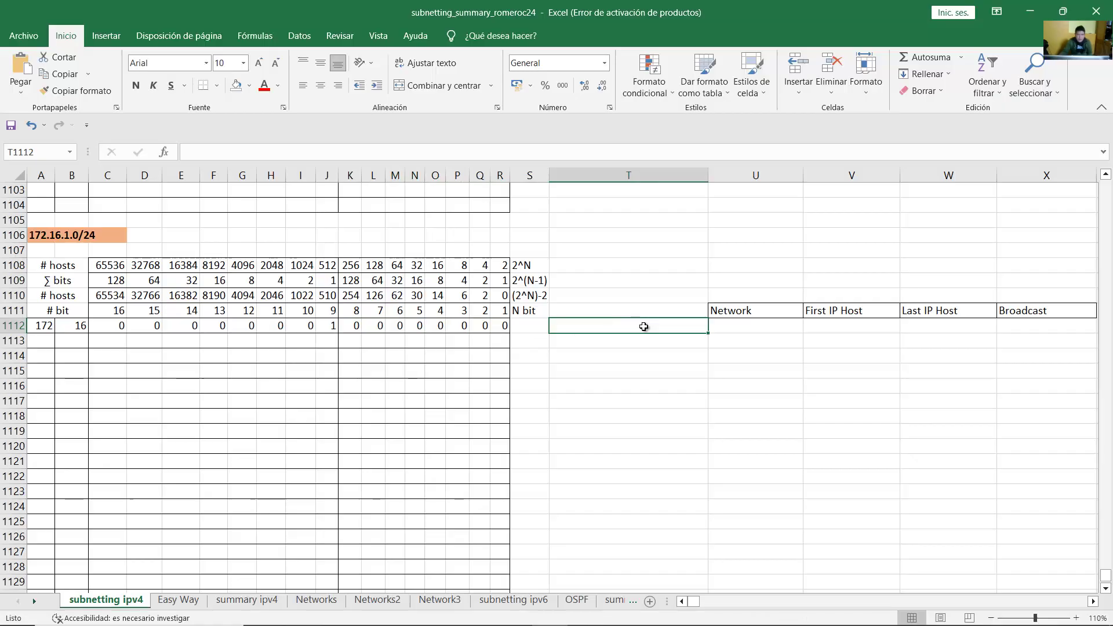
# Step: Label T1112 'LAN 1 - 60 hosts' and the cell below 'LAN 2 - 20 hosts'
pyautogui.write('LAN 1')
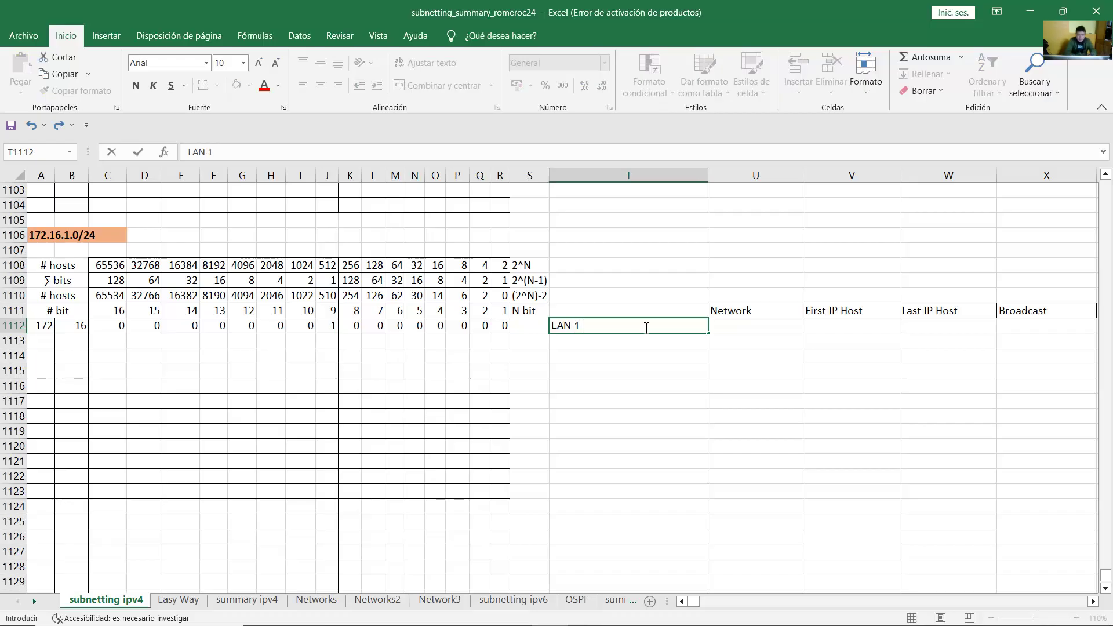
pyautogui.write(' - 60 hosts')
pyautogui.press('Return')
pyautogui.press('Return')
pyautogui.write('LAN 2 - 20')
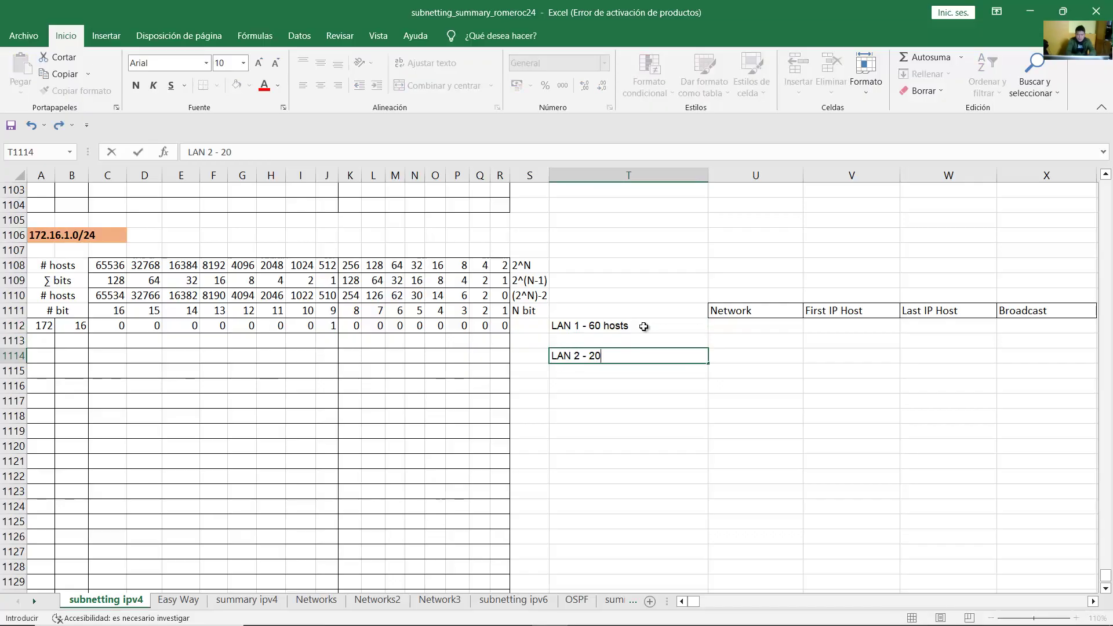
pyautogui.write(' hosts')
pyautogui.press('Return')
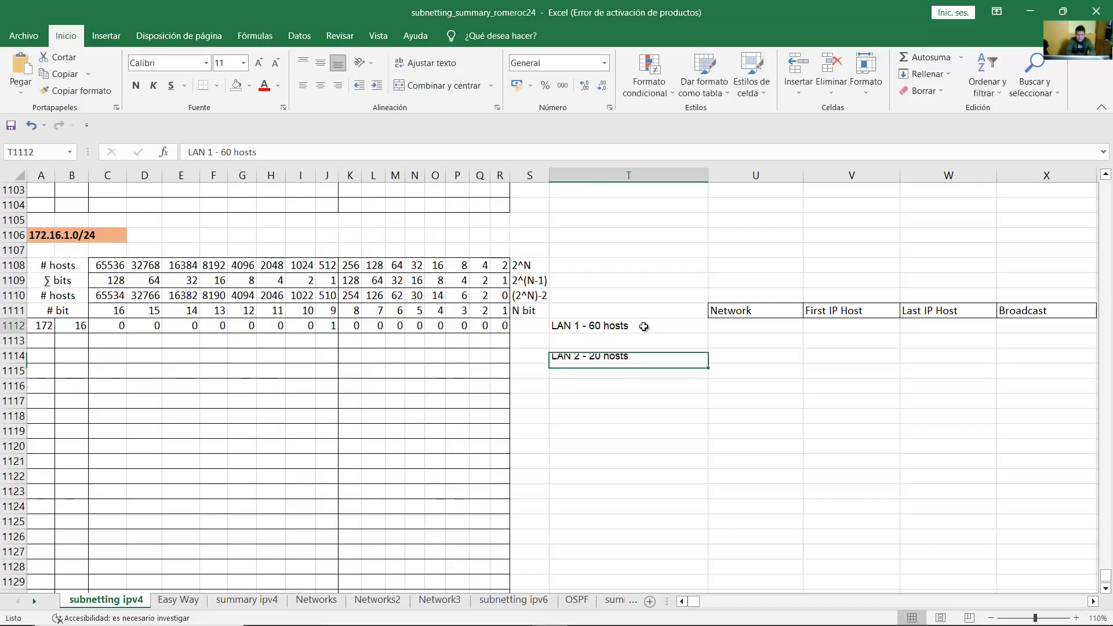
# Step: Find the 62-usable-host value in the # hosts row that fits LAN 1's 60 hosts
pyautogui.click(643, 327)
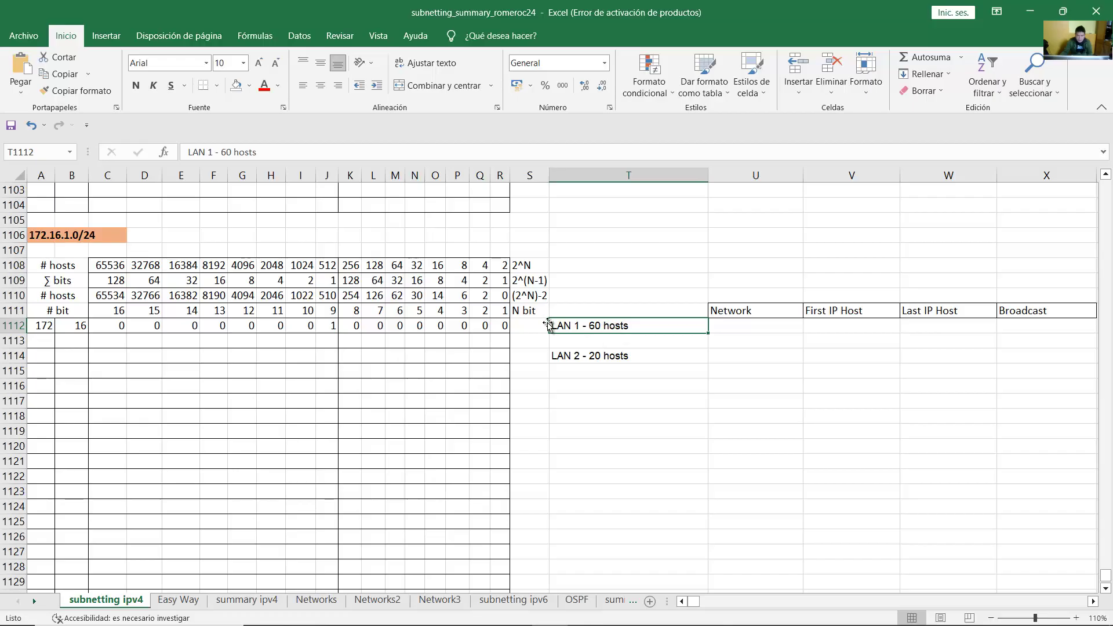
pyautogui.click(62, 296)
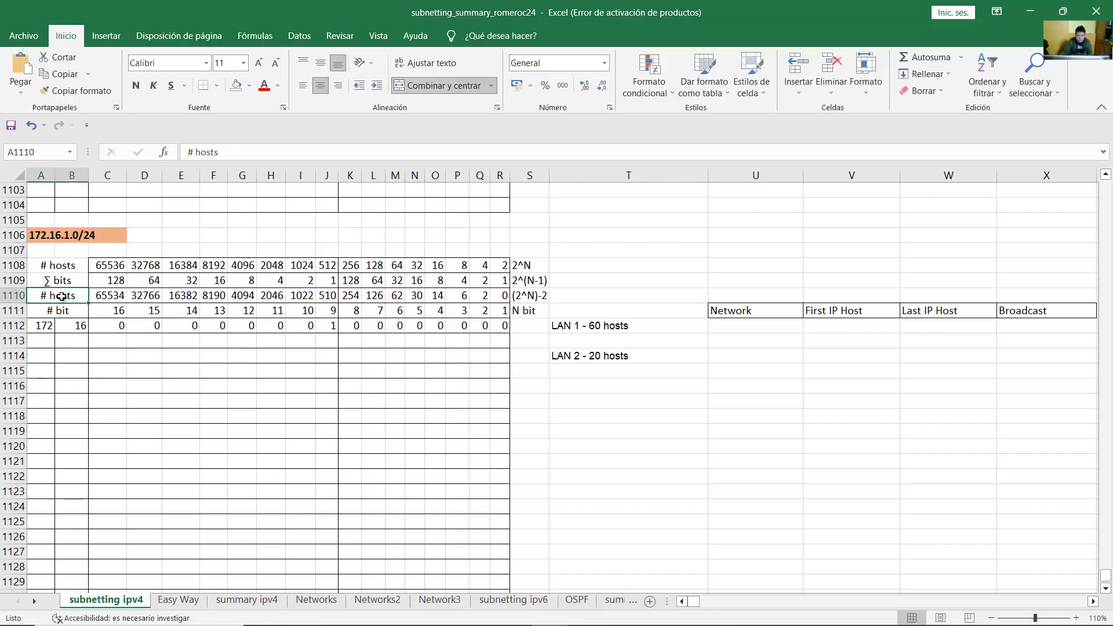
pyautogui.moveTo(62, 296); pyautogui.dragTo(395, 297)
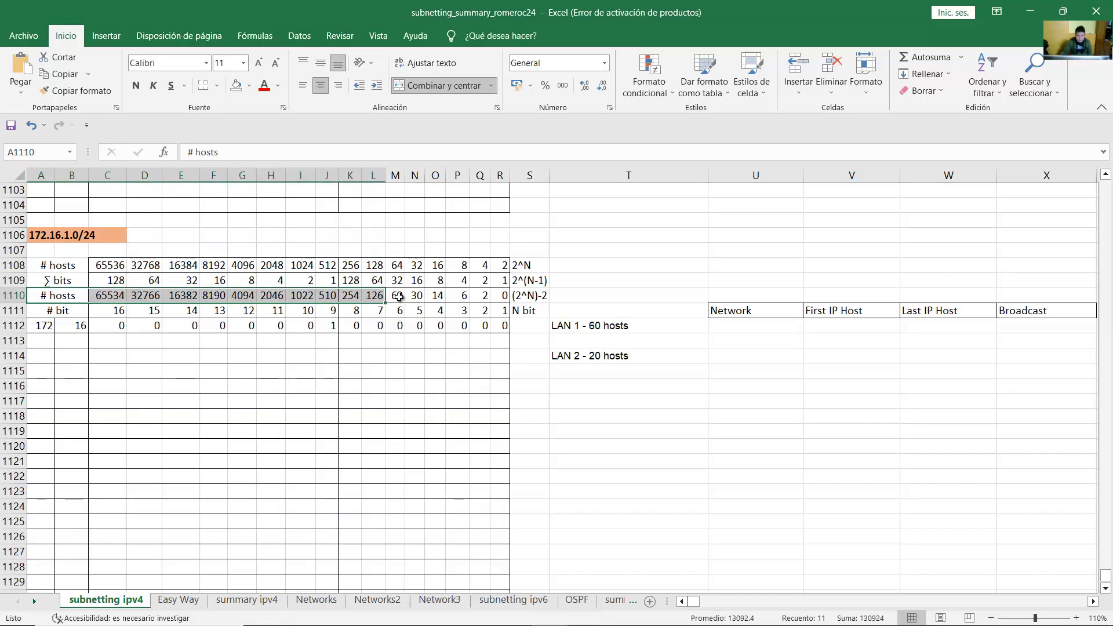
pyautogui.click(398, 297)
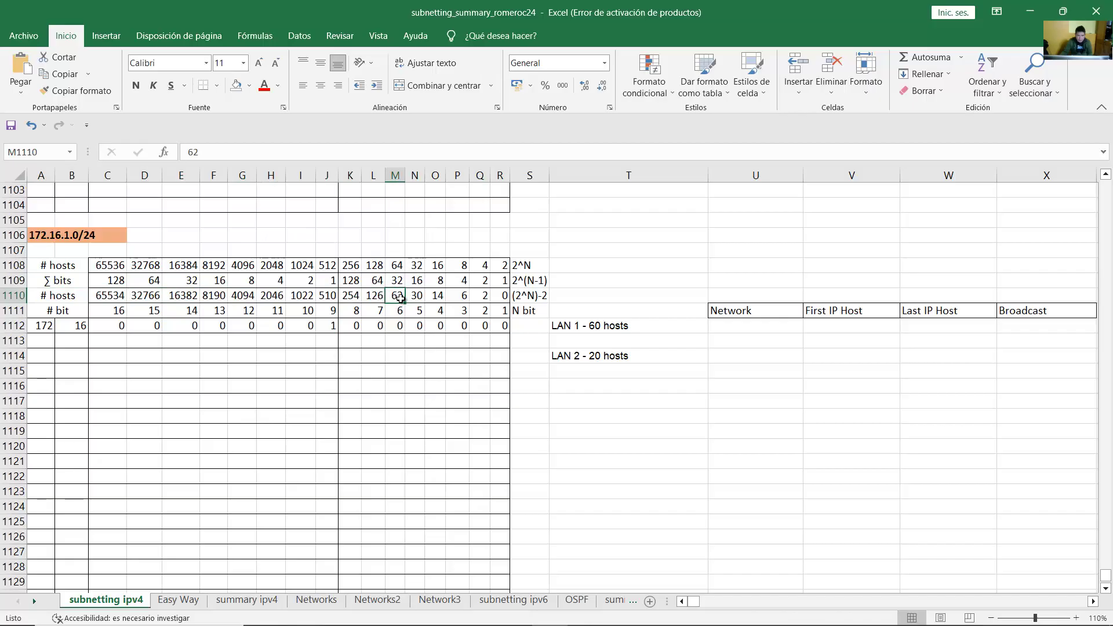
# Step: Shade A1112:L1112 yellow, up to the 62-host column, to mark the network bits
pyautogui.click(624, 328)
pyautogui.click(399, 296)
pyautogui.moveTo(396, 296); pyautogui.dragTo(396, 327)
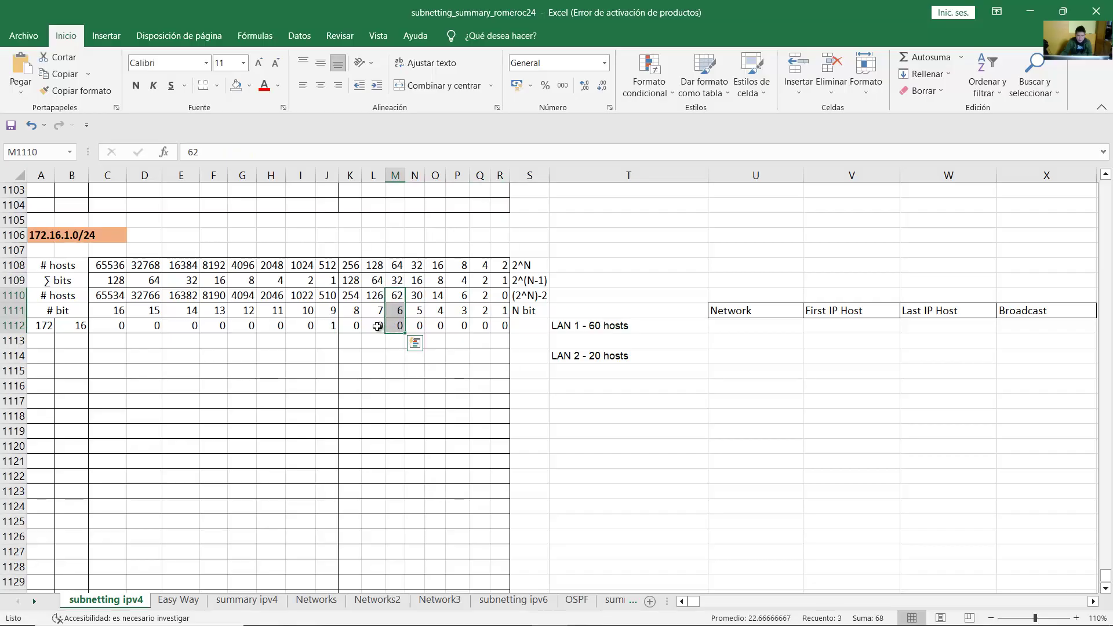
pyautogui.moveTo(377, 327); pyautogui.dragTo(41, 326)
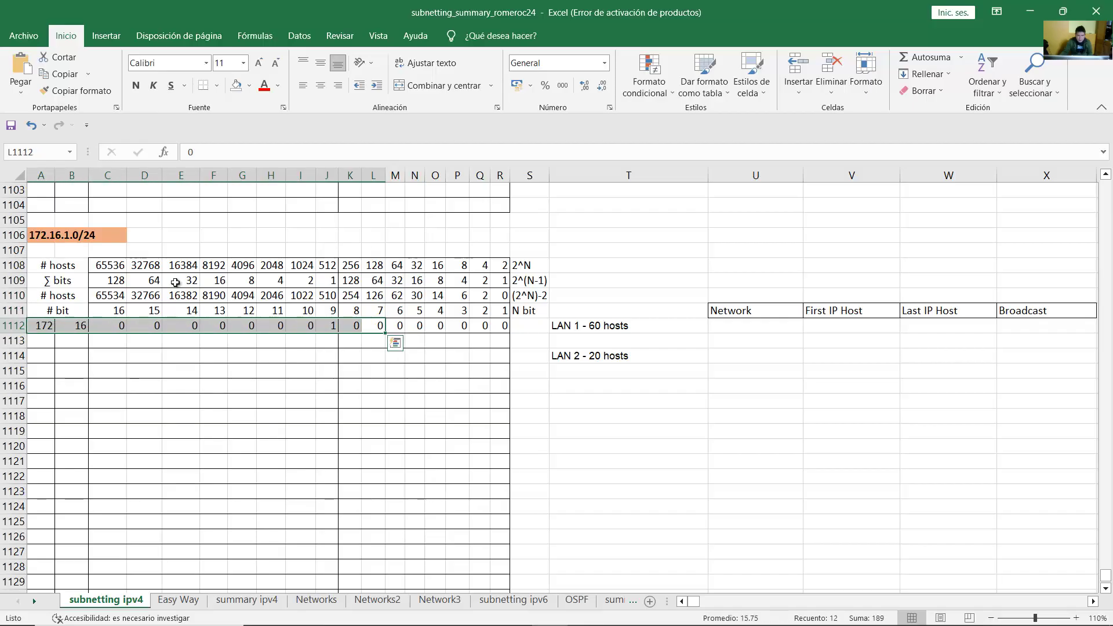
pyautogui.click(250, 86)
pyautogui.click(269, 198)
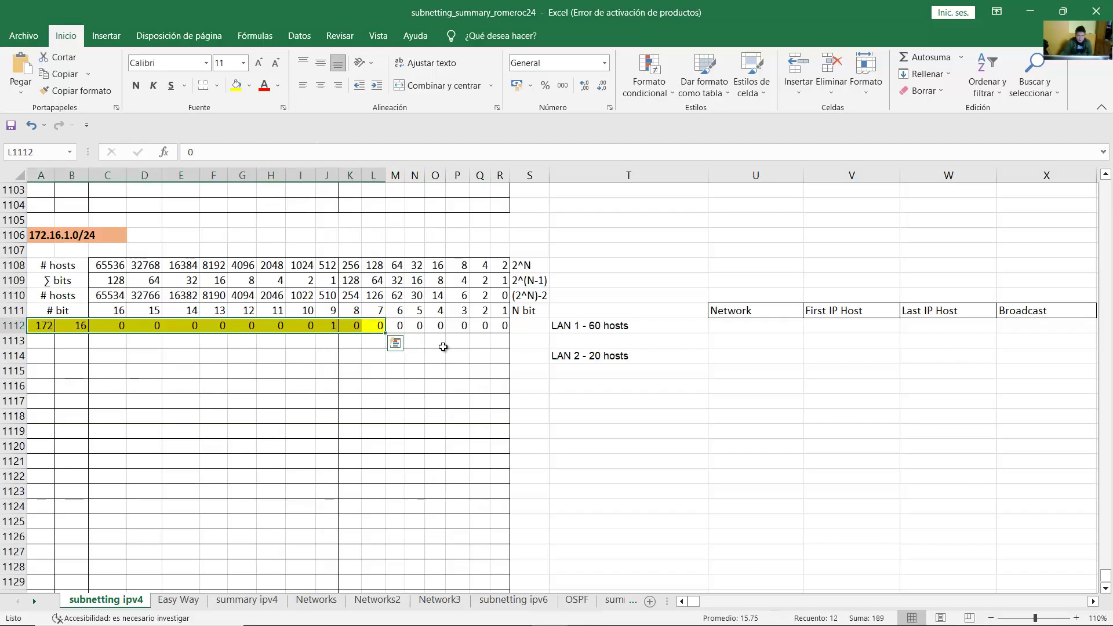
# Step: Check the yellow network bits against the 62-host column and the row's octets
pyautogui.click(398, 325)
pyautogui.click(400, 296)
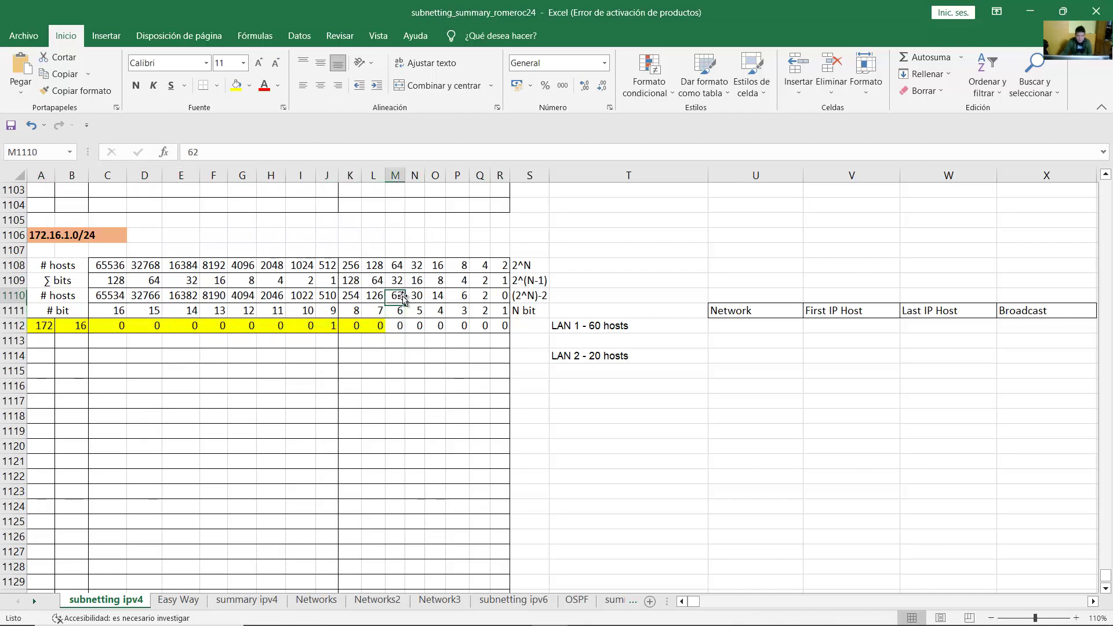
pyautogui.click(70, 296)
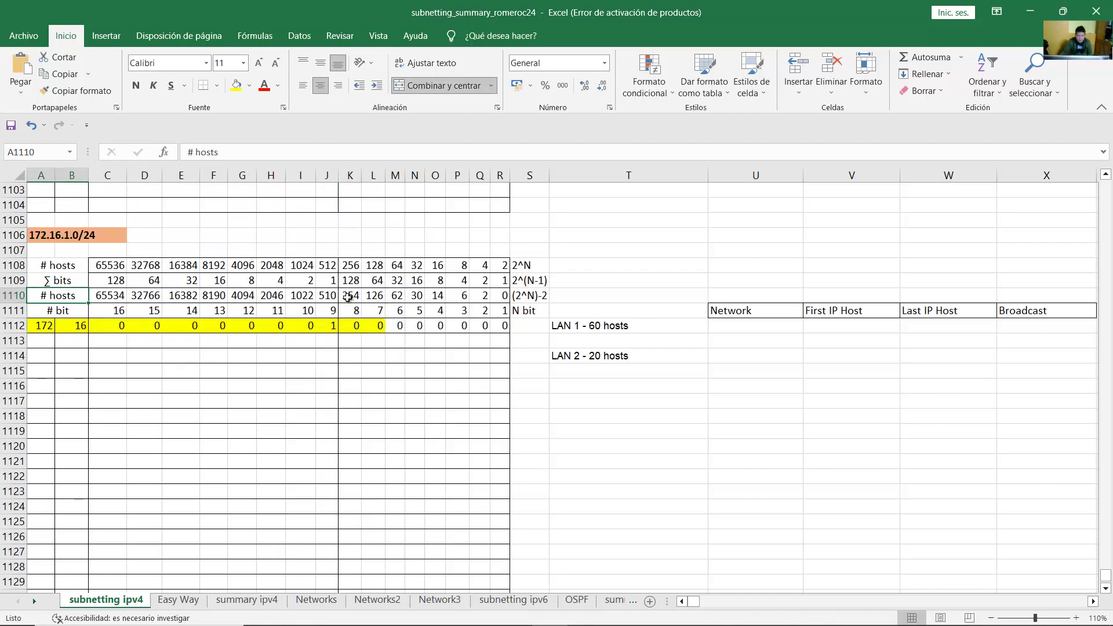
pyautogui.moveTo(396, 296); pyautogui.dragTo(397, 327)
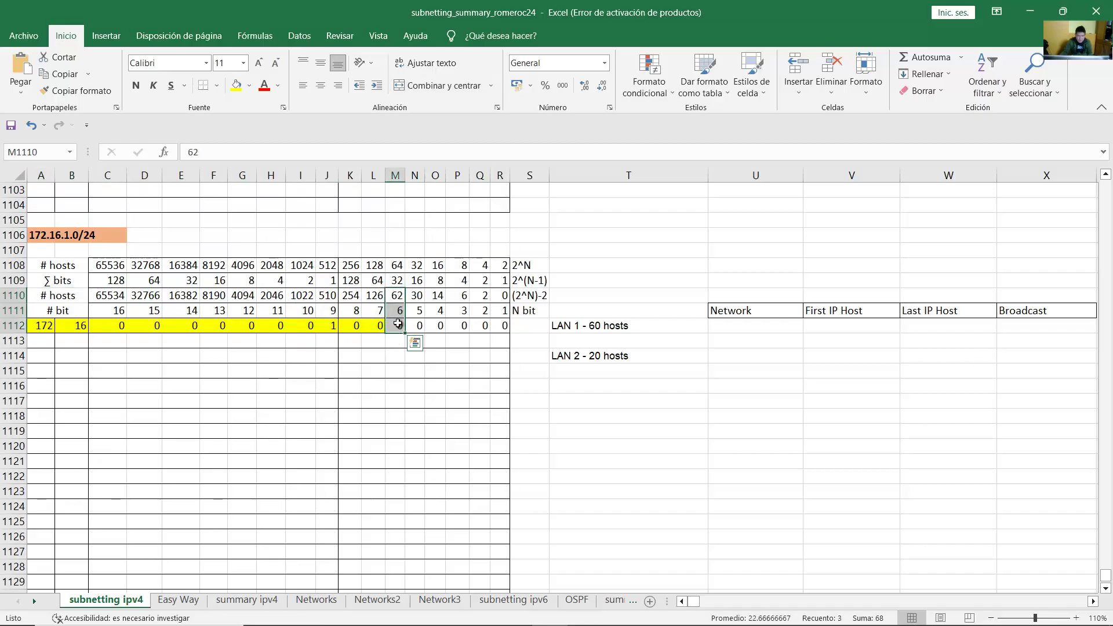
pyautogui.moveTo(376, 326); pyautogui.dragTo(43, 332)
pyautogui.click(395, 326)
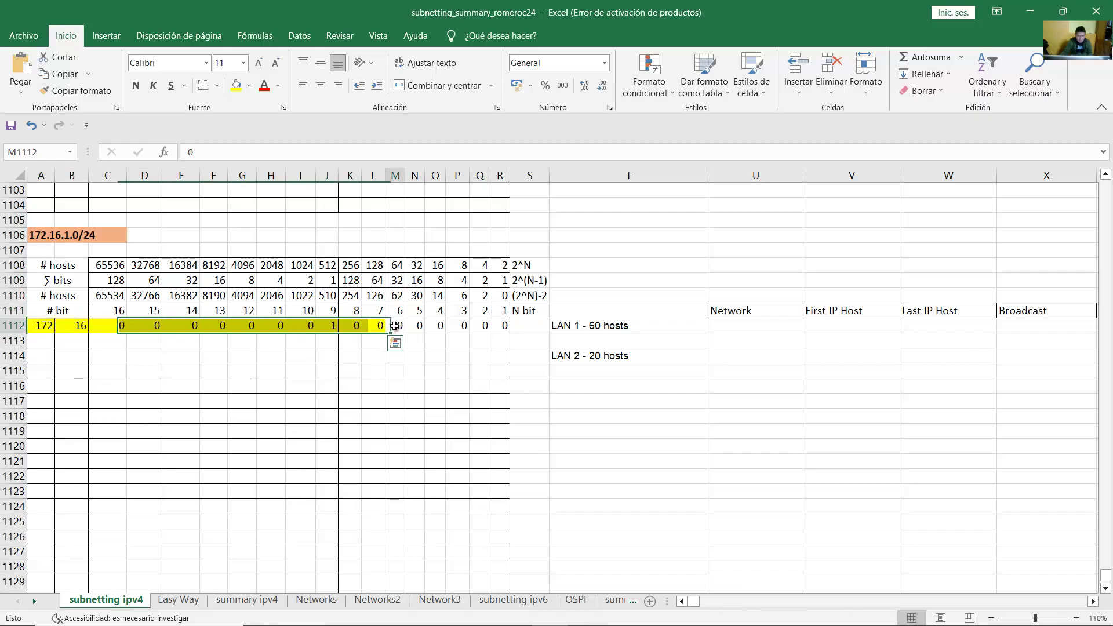
pyautogui.moveTo(502, 326); pyautogui.dragTo(42, 327)
pyautogui.click(490, 328)
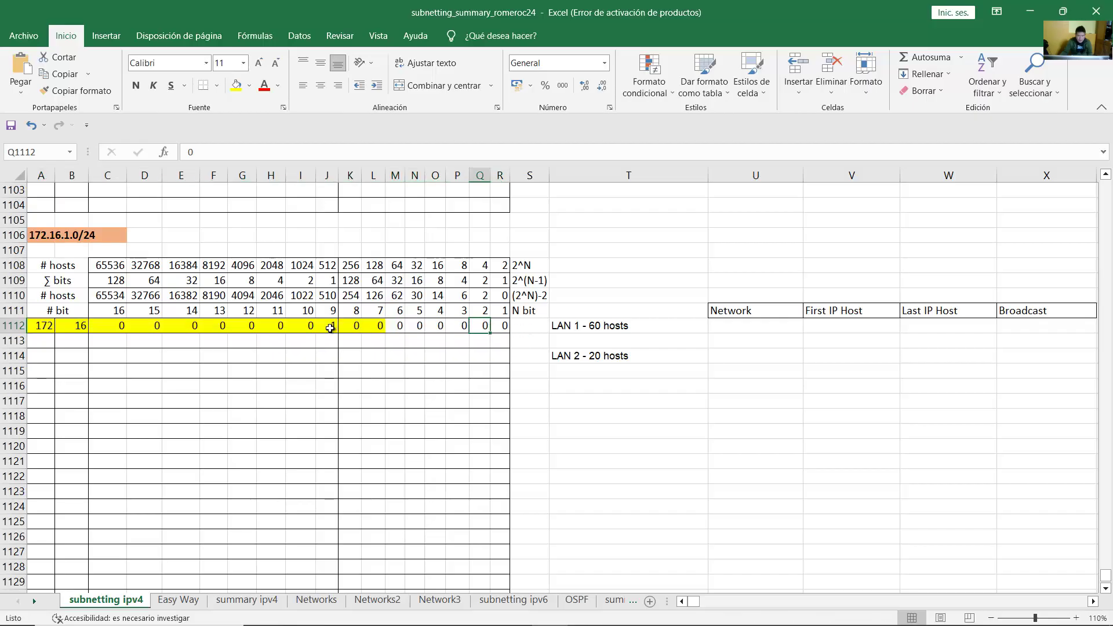
pyautogui.click(44, 328)
pyautogui.click(73, 326)
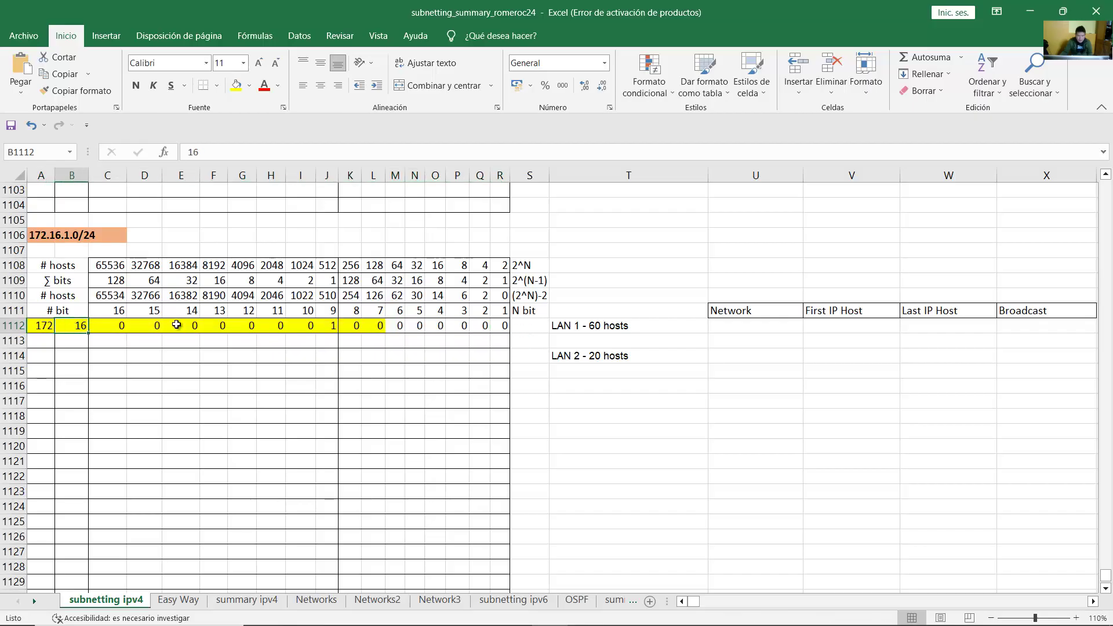
pyautogui.moveTo(123, 325); pyautogui.dragTo(502, 326)
# Step: Enter 172.16.1.0 as LAN 1's network address in U1112 and check row 1112's network bits
pyautogui.click(747, 326)
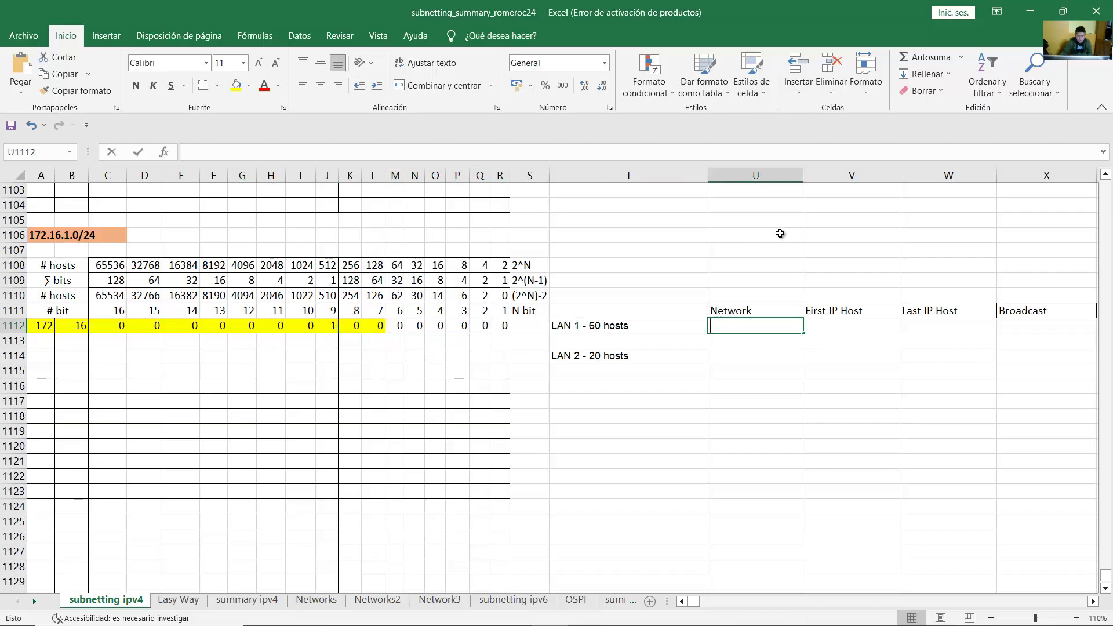
pyautogui.write('172.16.1.0/')
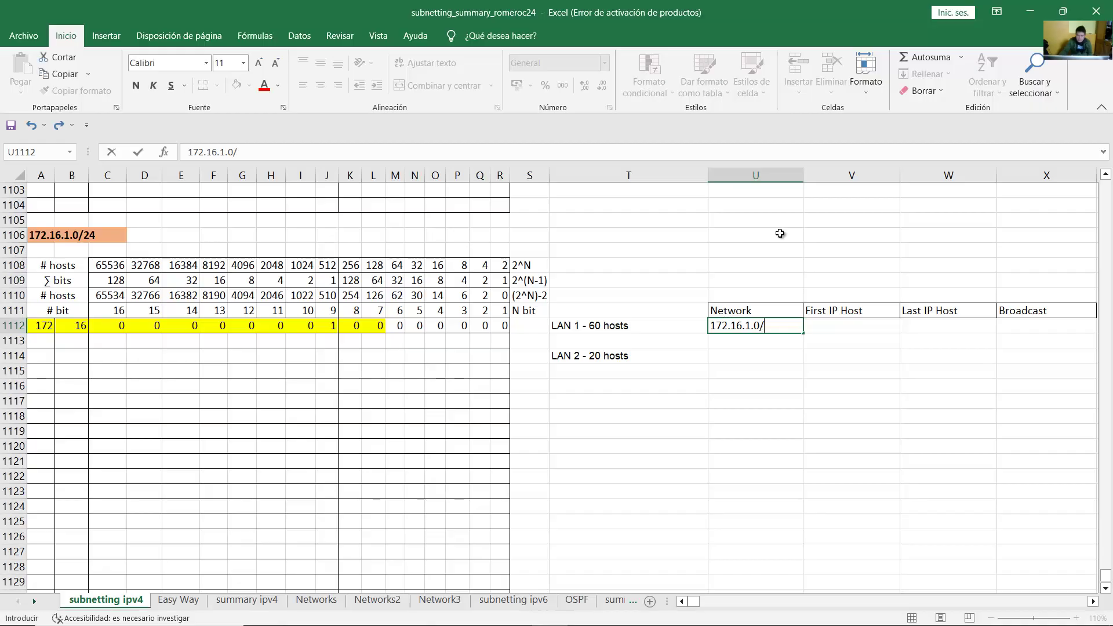
pyautogui.click(371, 326)
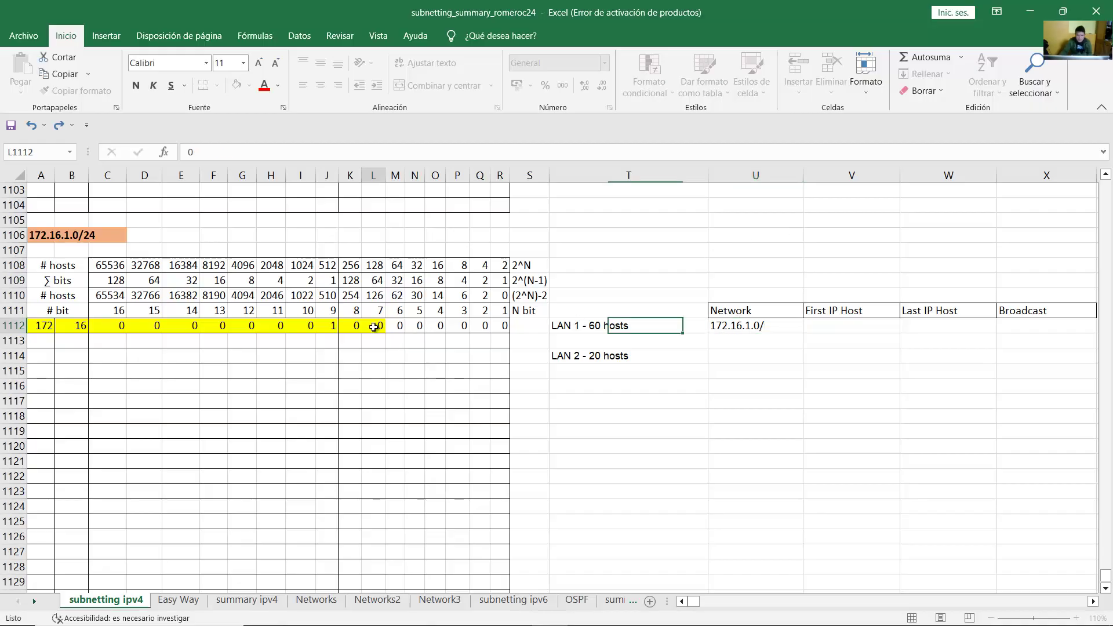
pyautogui.click(41, 329)
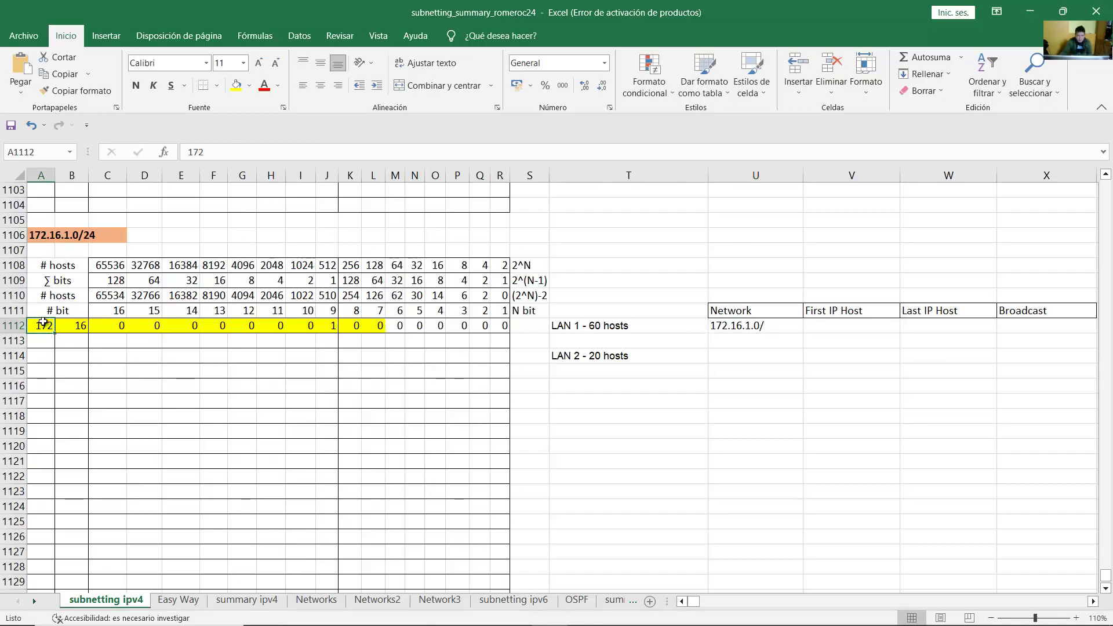
pyautogui.click(61, 325)
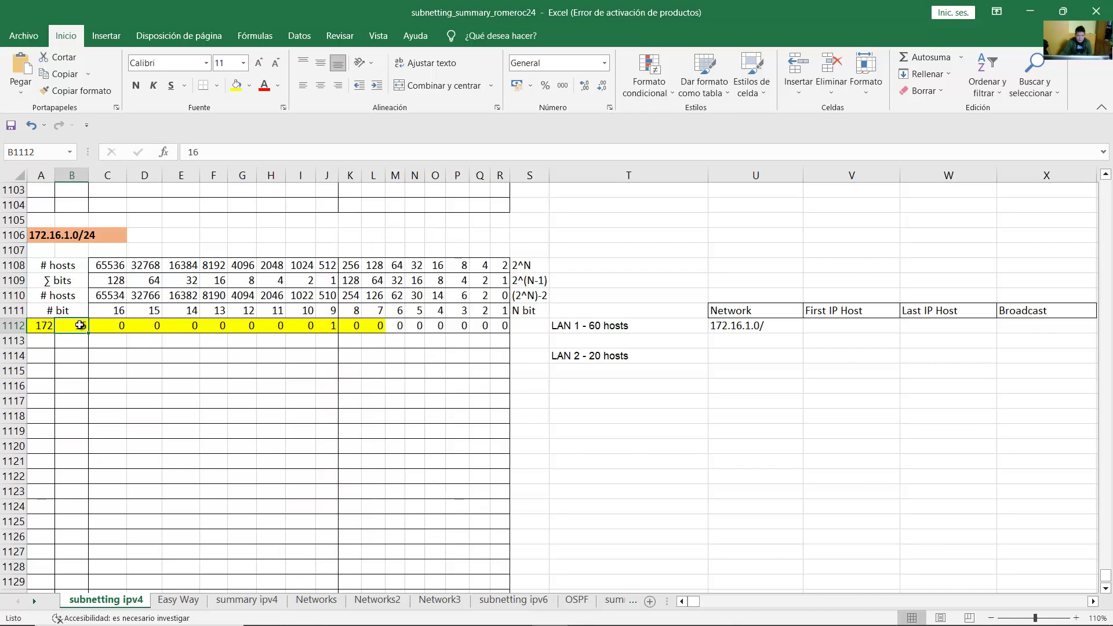
pyautogui.moveTo(107, 326); pyautogui.dragTo(333, 325)
pyautogui.click(357, 325)
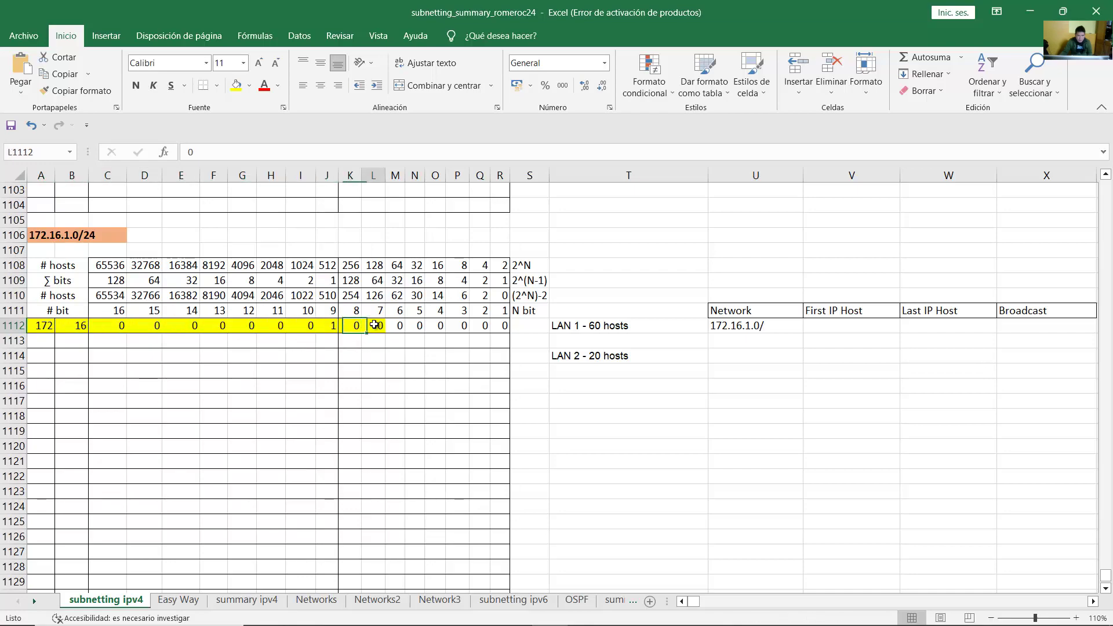
pyautogui.click(376, 325)
# Step: Append the /26 prefix and copy row 1112's yellow network bits down into row 1113
pyautogui.doubleClick(780, 324)
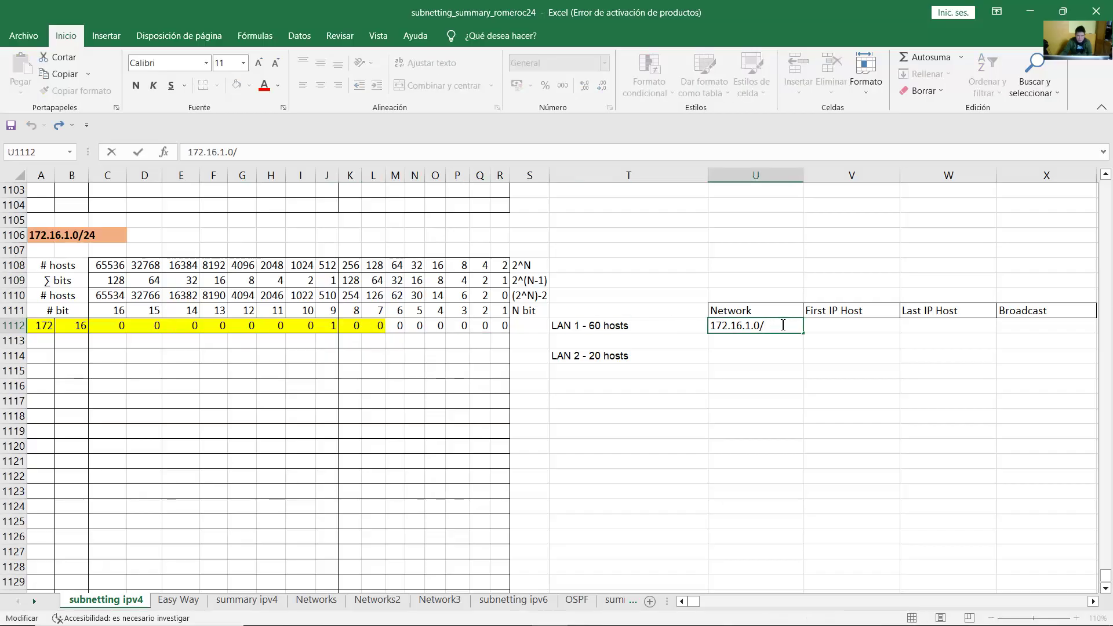
pyautogui.write('26')
pyautogui.press('Return')
pyautogui.click(778, 325)
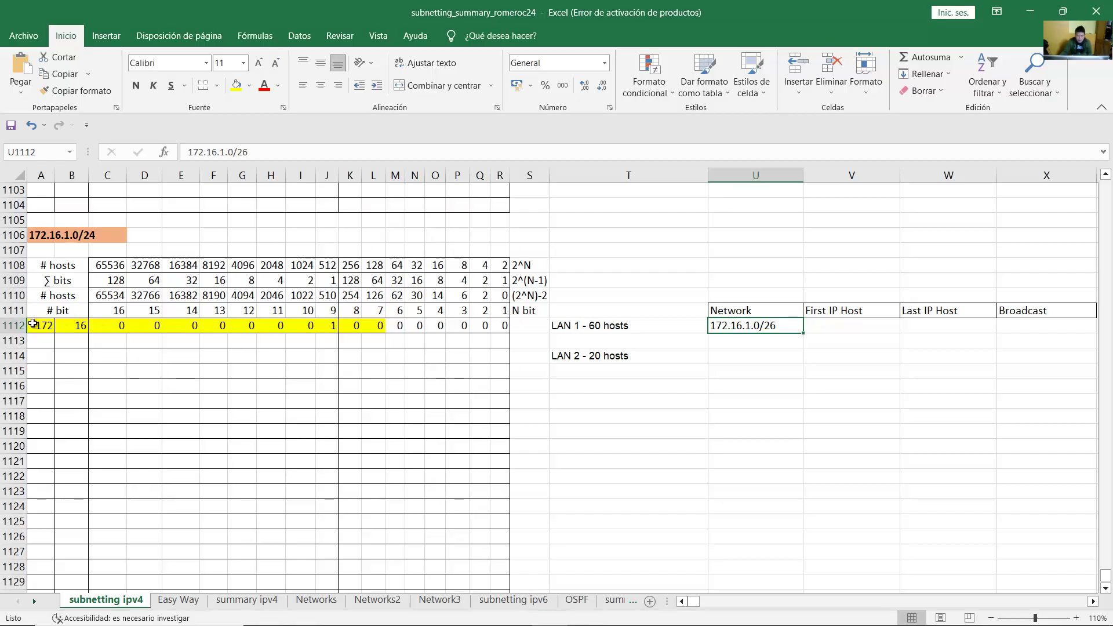
pyautogui.moveTo(40, 325); pyautogui.dragTo(387, 345)
pyautogui.click(397, 342)
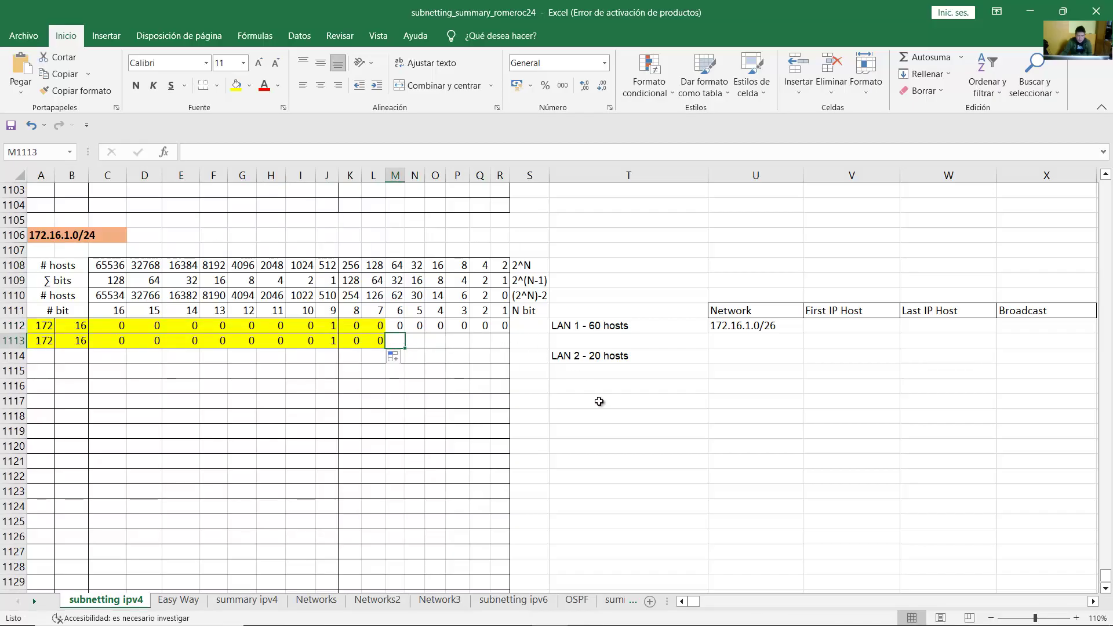
# Step: Fill M1113:R1113 with six 1s as the host bits
pyautogui.write('1\t1\t1\t1\t1')
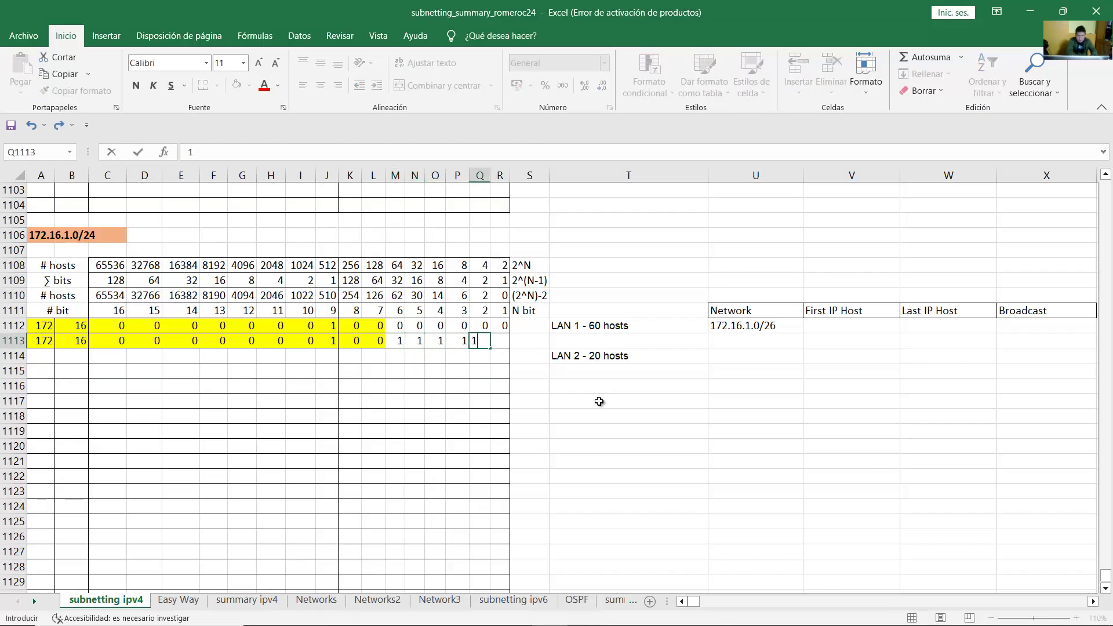
pyautogui.press('Tab')
pyautogui.write('1')
pyautogui.press('Tab')
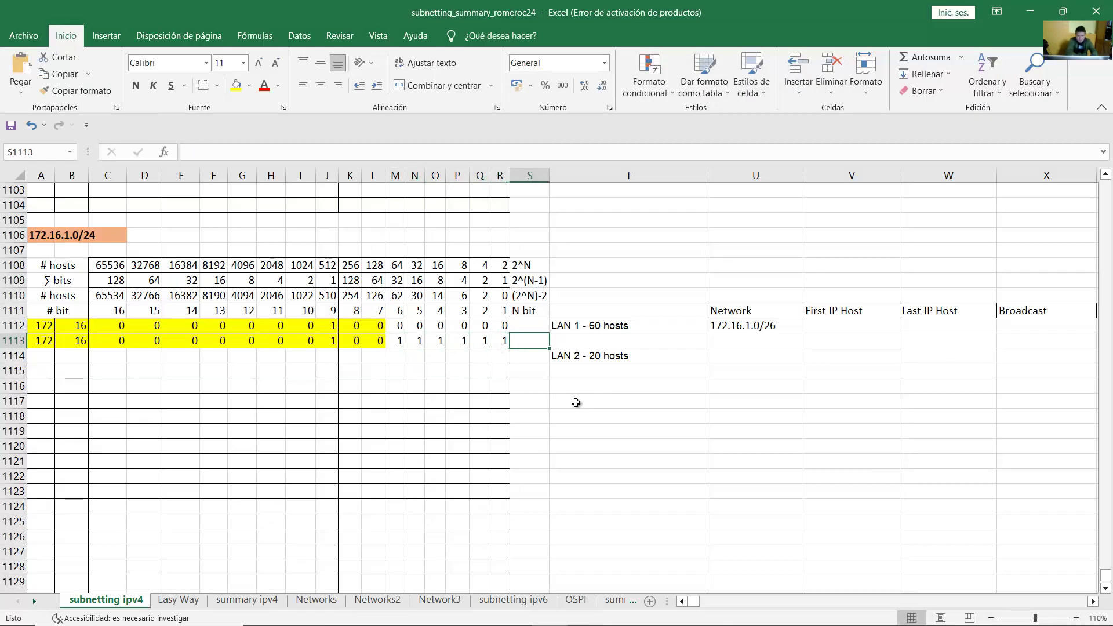
pyautogui.click(400, 344)
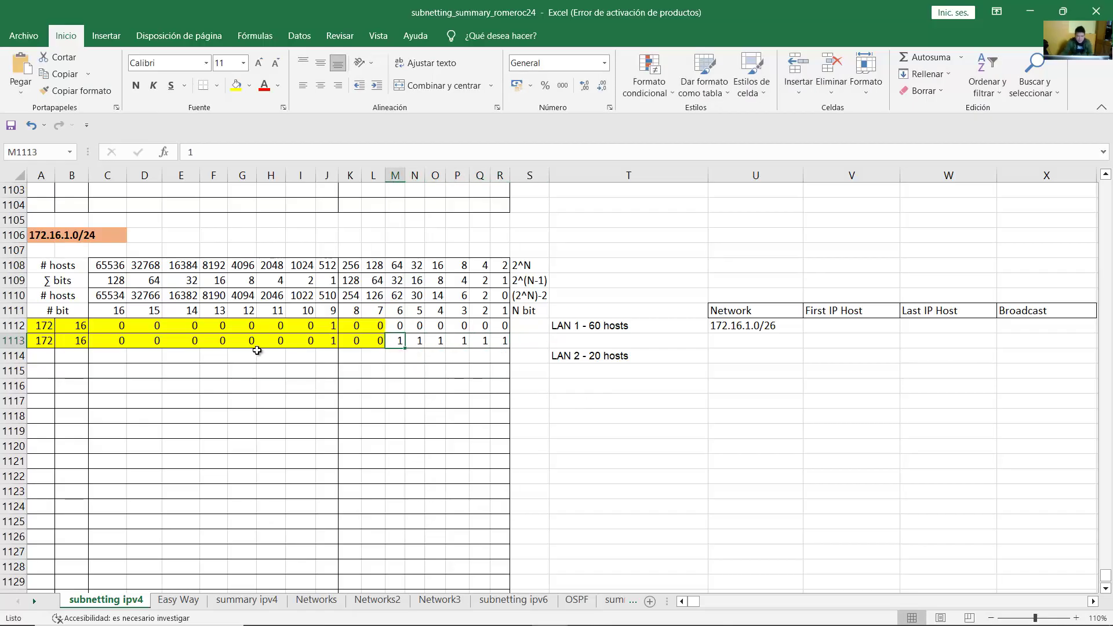
# Step: Check row 1113's octets 172 and 16, then start LAN 1's broadcast as 172.16.1
pyautogui.moveTo(42, 341); pyautogui.dragTo(503, 340)
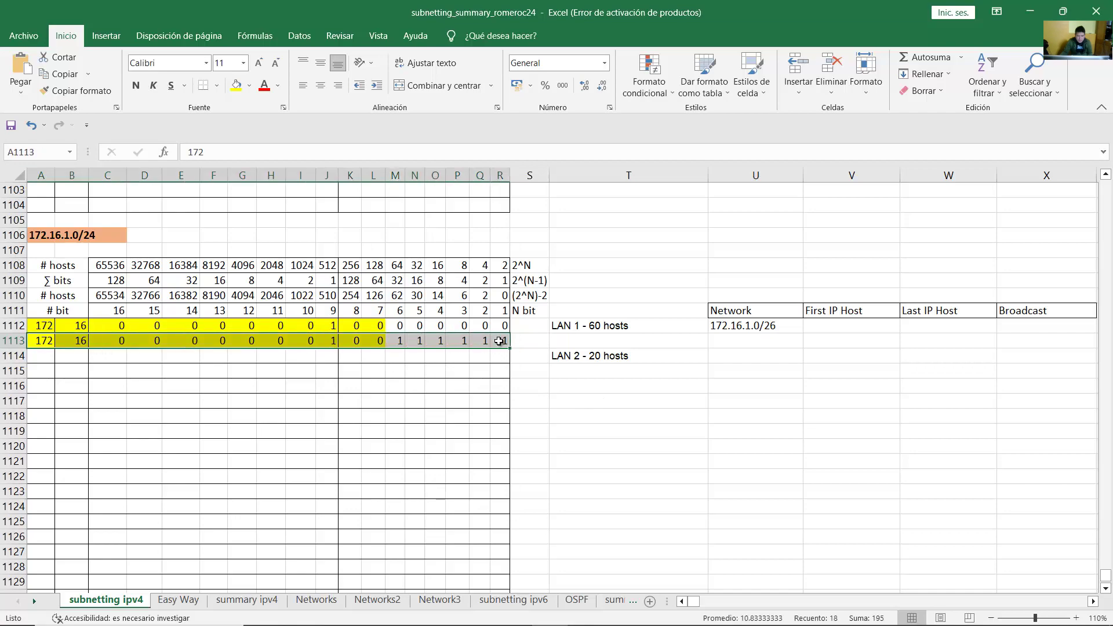
pyautogui.click(279, 341)
pyautogui.click(51, 341)
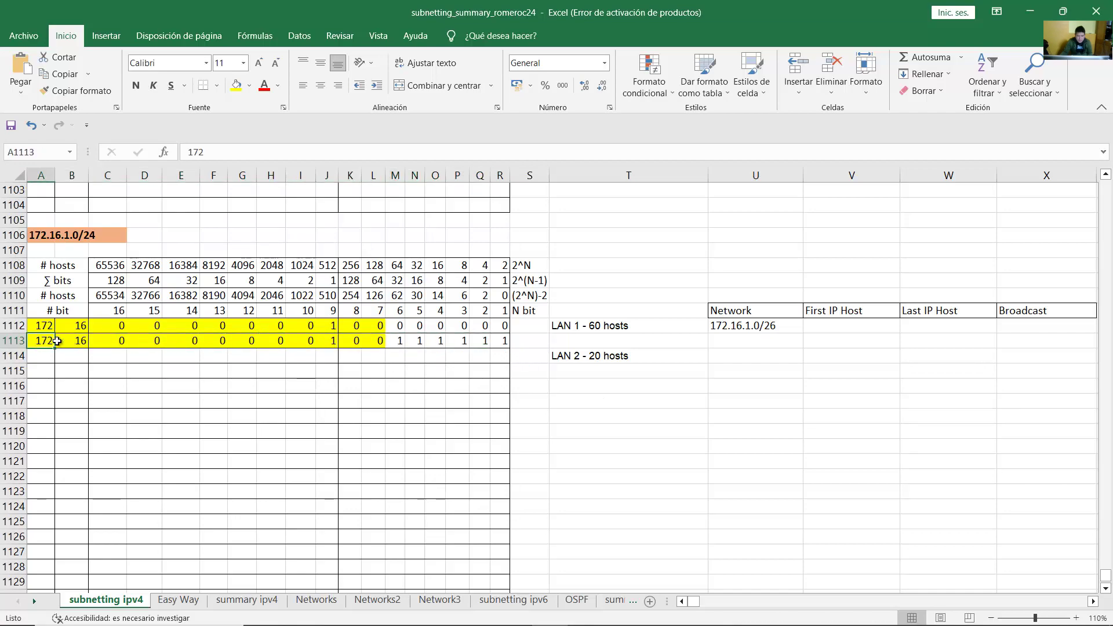
pyautogui.click(74, 341)
pyautogui.moveTo(104, 341); pyautogui.dragTo(334, 341)
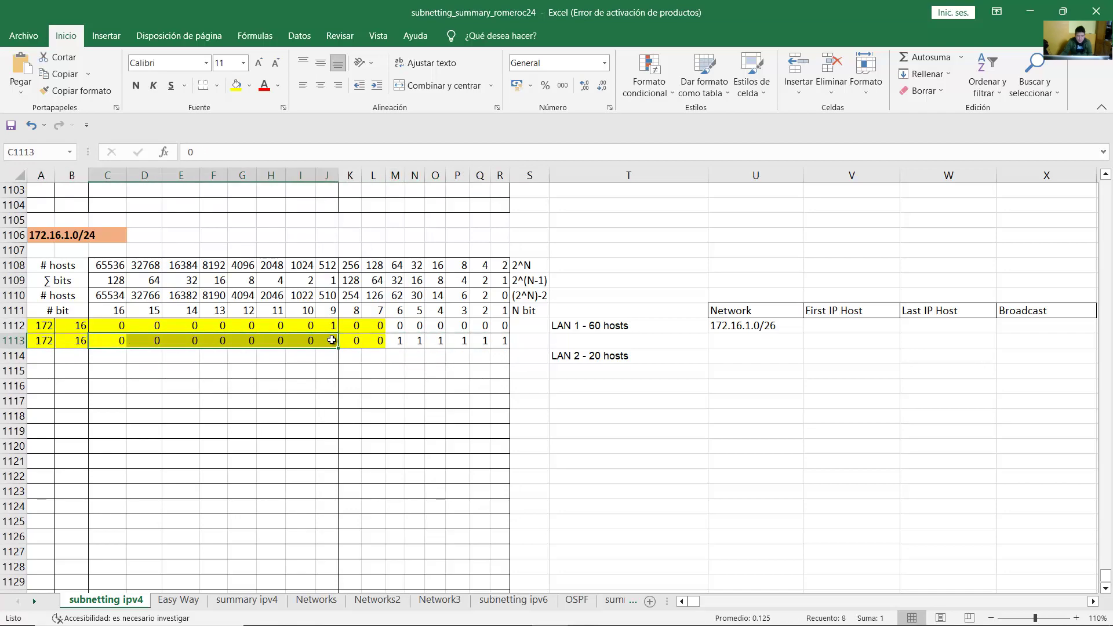
pyautogui.click(1028, 326)
pyautogui.write('1')
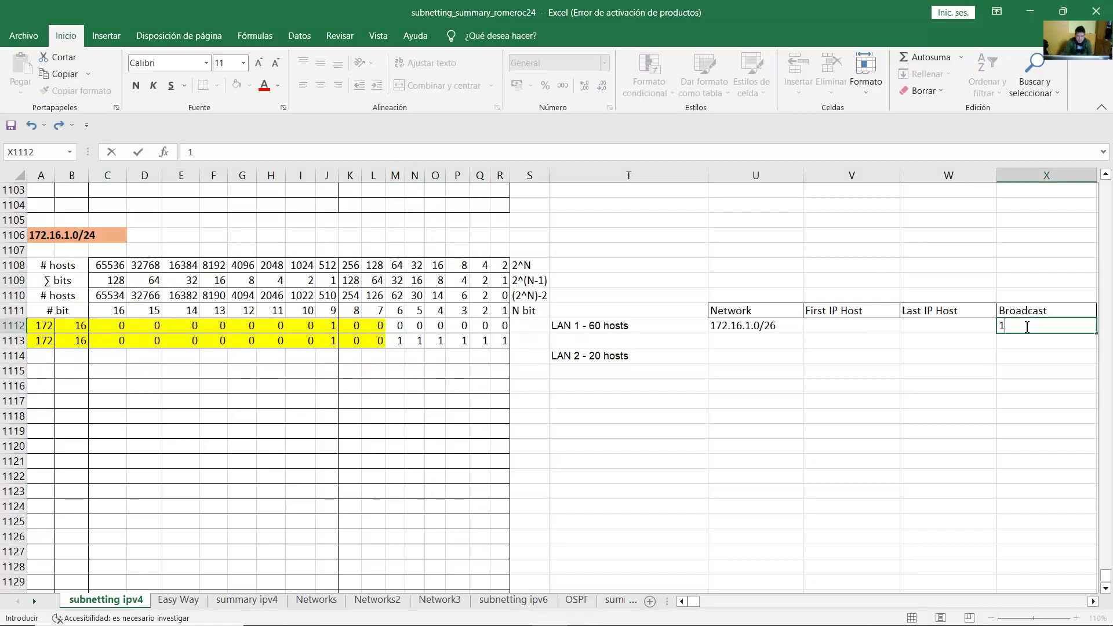
pyautogui.write('72.16.1.')
pyautogui.click(432, 362)
# Step: Highlight row 1113's six host bits and the bit values 32 through 1 to total them
pyautogui.moveTo(353, 342); pyautogui.dragTo(502, 341)
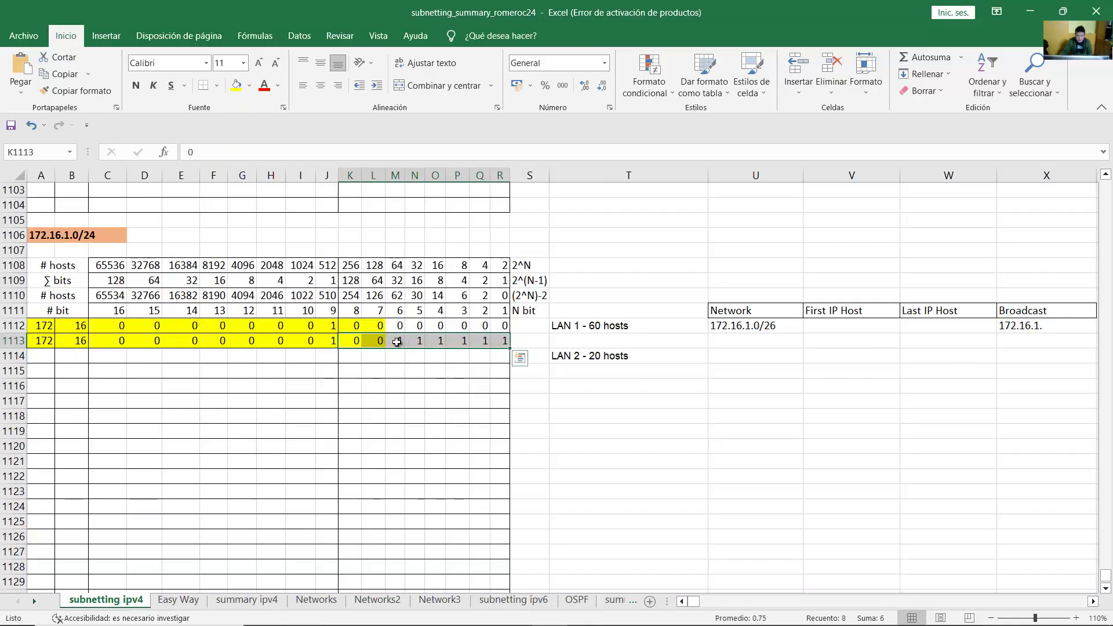
pyautogui.moveTo(397, 342); pyautogui.dragTo(507, 345)
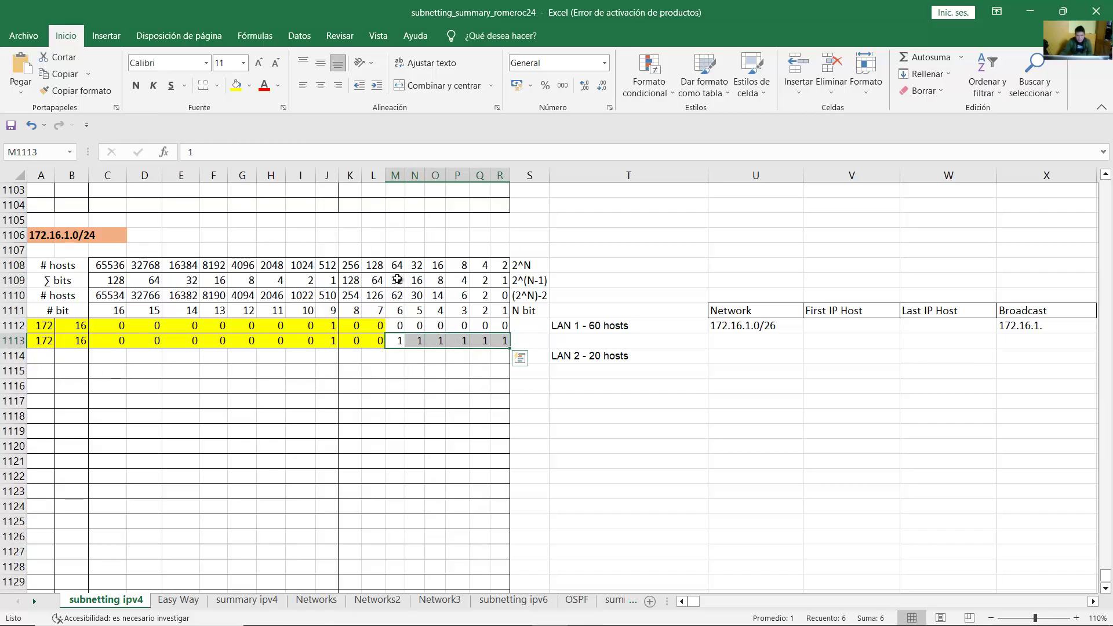
pyautogui.moveTo(398, 280); pyautogui.dragTo(503, 283)
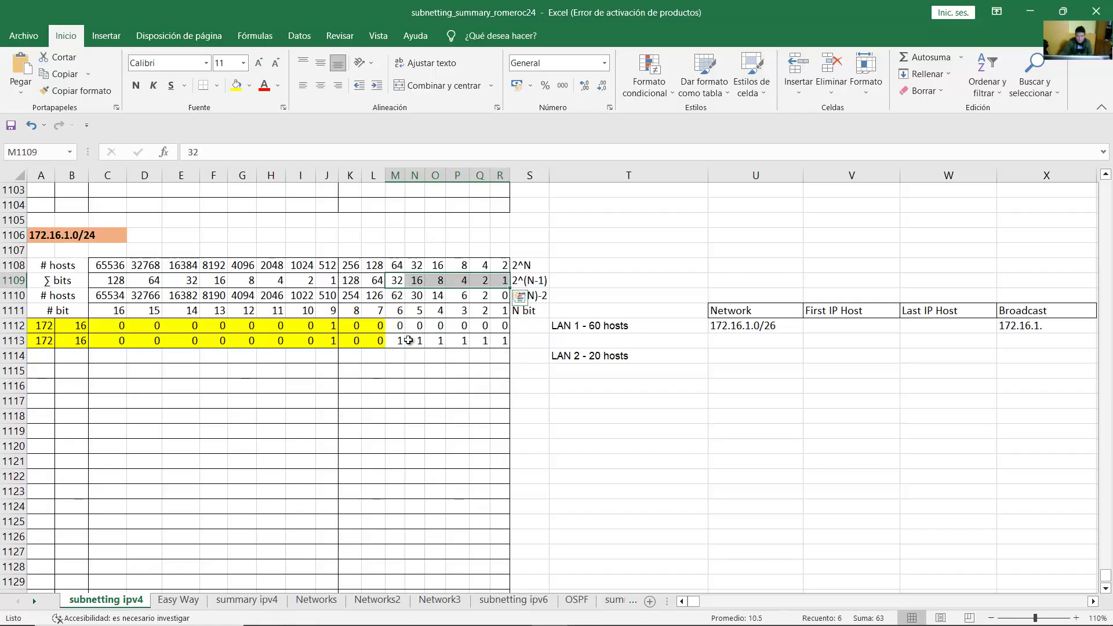
pyautogui.moveTo(398, 341); pyautogui.dragTo(500, 343)
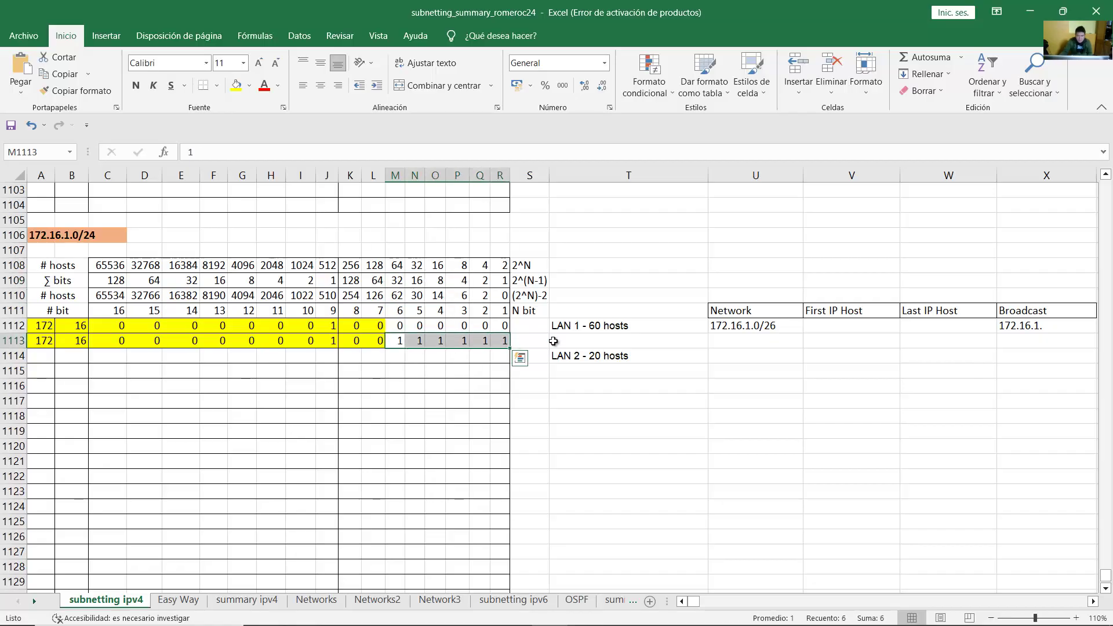
pyautogui.doubleClick(1060, 327)
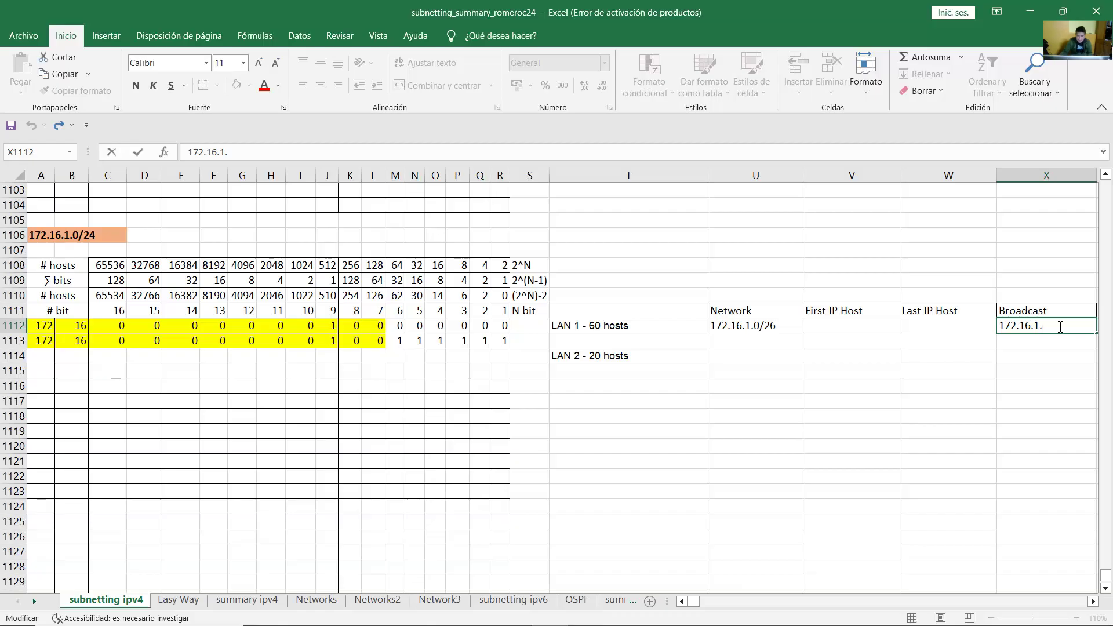
pyautogui.click(377, 282)
pyautogui.moveTo(375, 281); pyautogui.dragTo(375, 340)
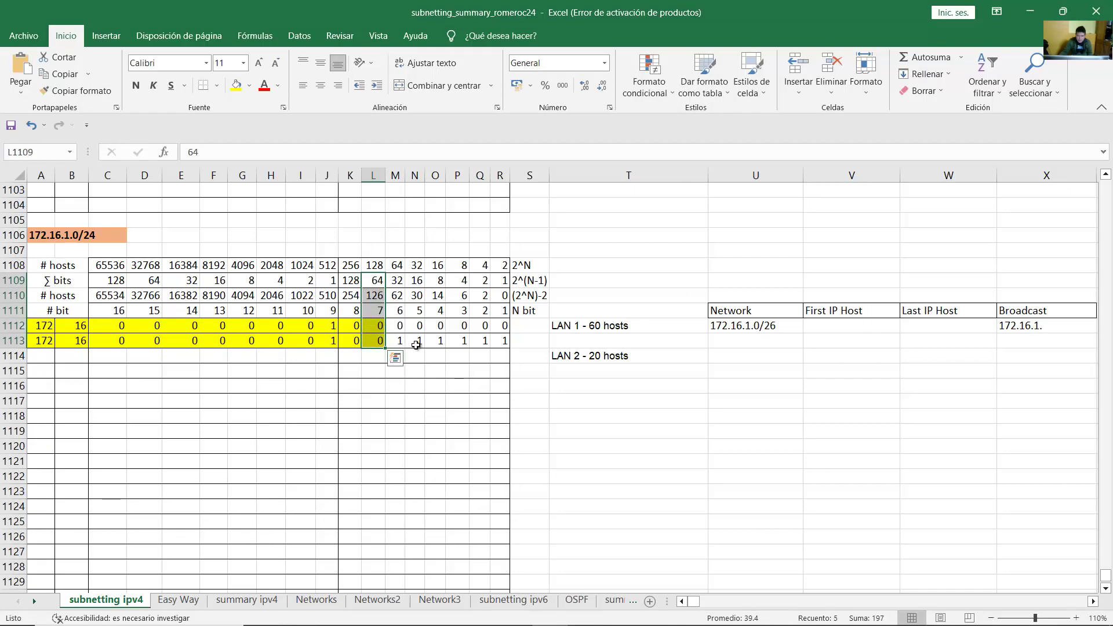
pyautogui.click(397, 342)
pyautogui.hotkey('shift', 'Right')
pyautogui.hotkey('shift', 'Right')
pyautogui.hotkey('shift', 'Right')
pyautogui.hotkey('shift', 'Right')
pyautogui.hotkey('shift', 'Right')
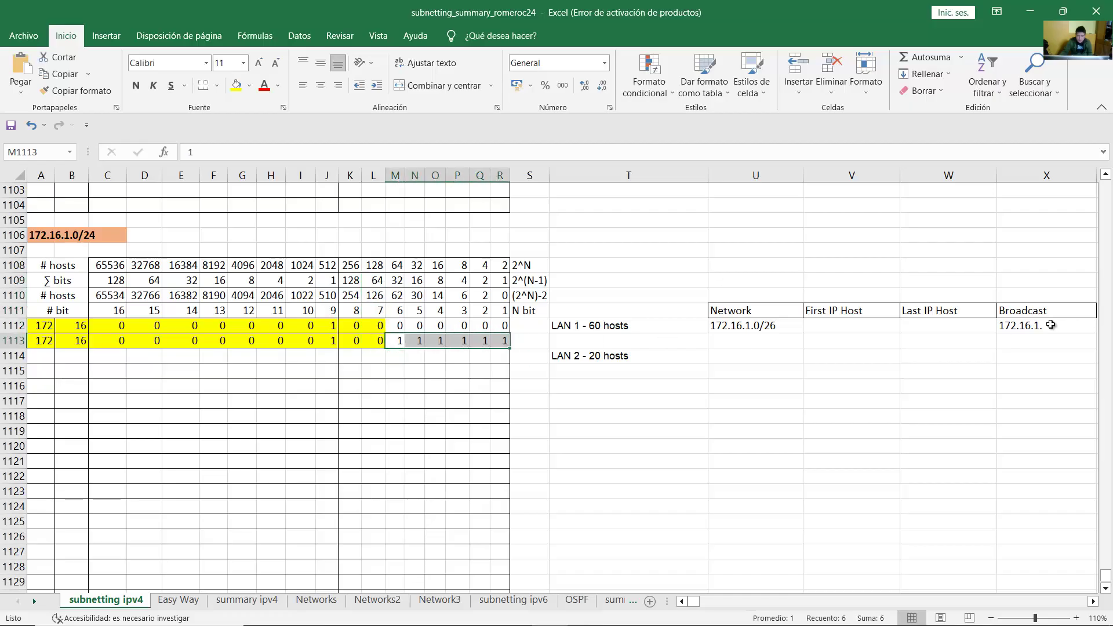
# Step: Add up bit values 32, 16, 8, 4, 2, 1 and finish the broadcast as 172.16.1.63/26
pyautogui.doubleClick(1051, 325)
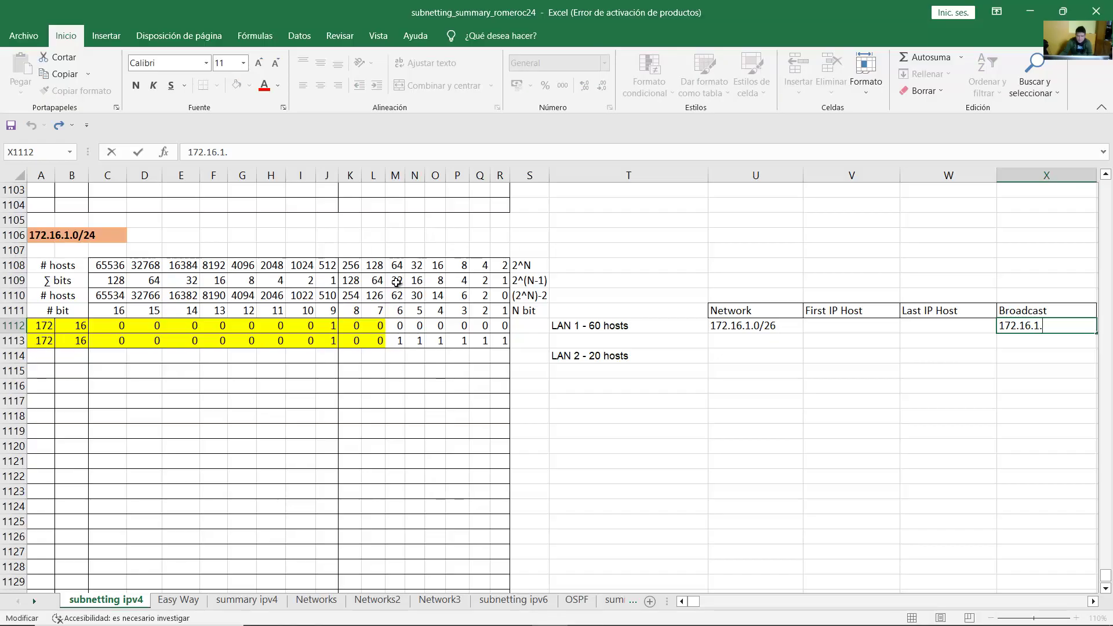
pyautogui.click(396, 282)
pyautogui.click(416, 280)
pyautogui.click(438, 281)
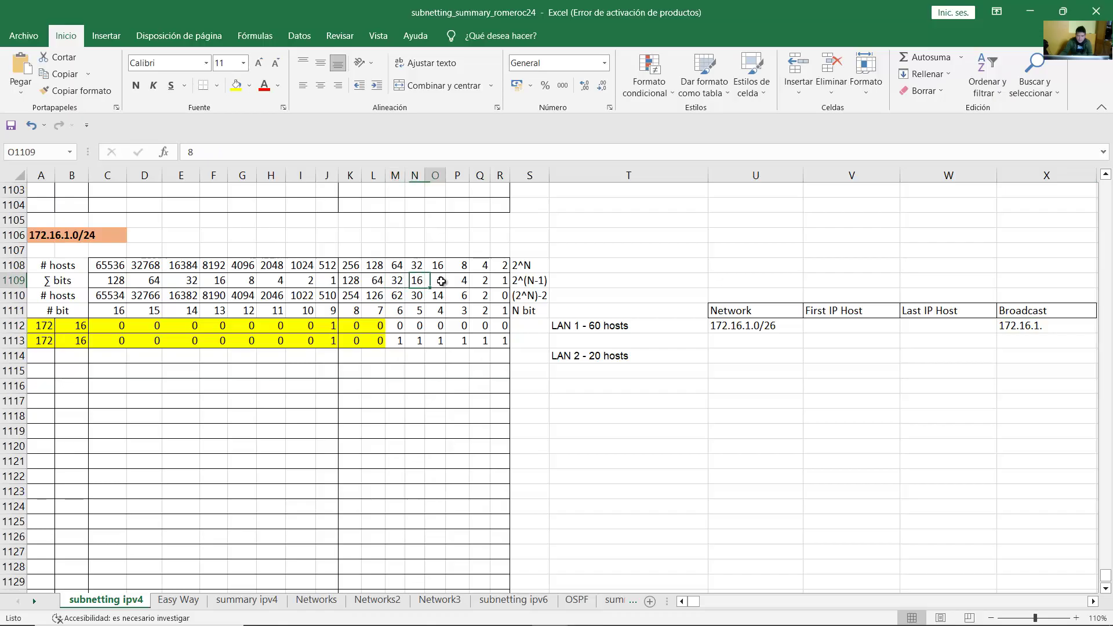
pyautogui.click(465, 287)
pyautogui.click(485, 282)
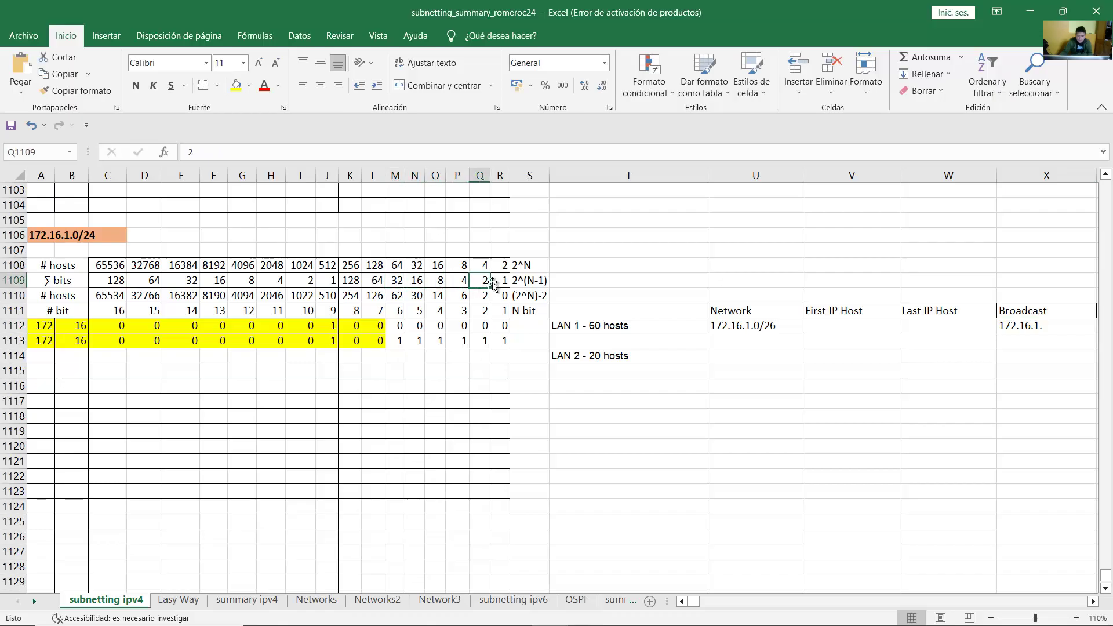
pyautogui.click(502, 282)
pyautogui.moveTo(502, 282); pyautogui.dragTo(398, 280)
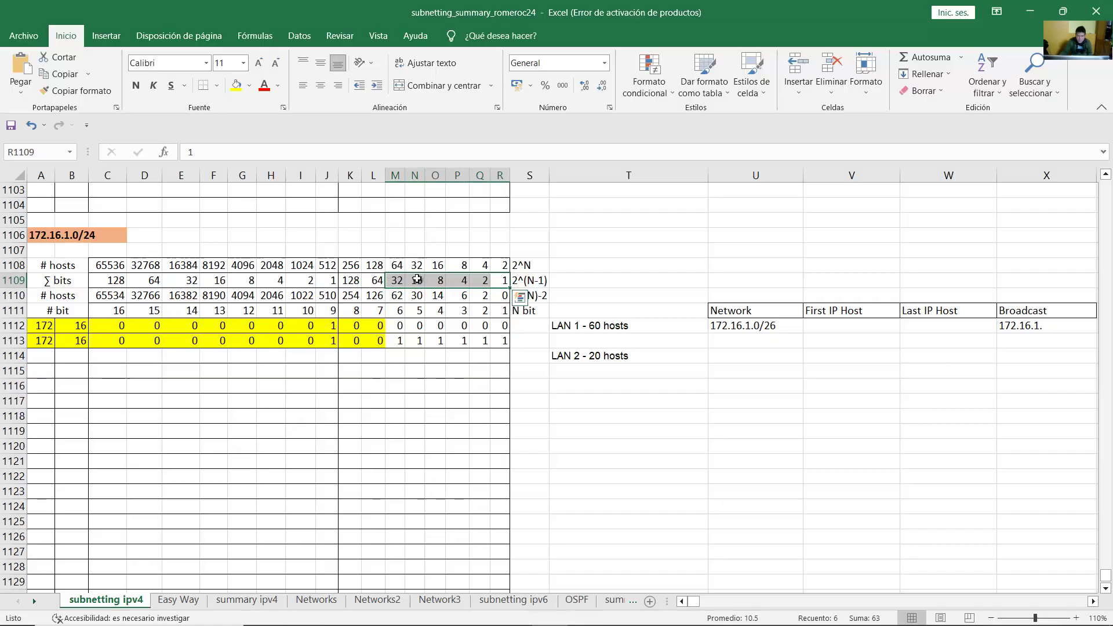
pyautogui.doubleClick(1062, 326)
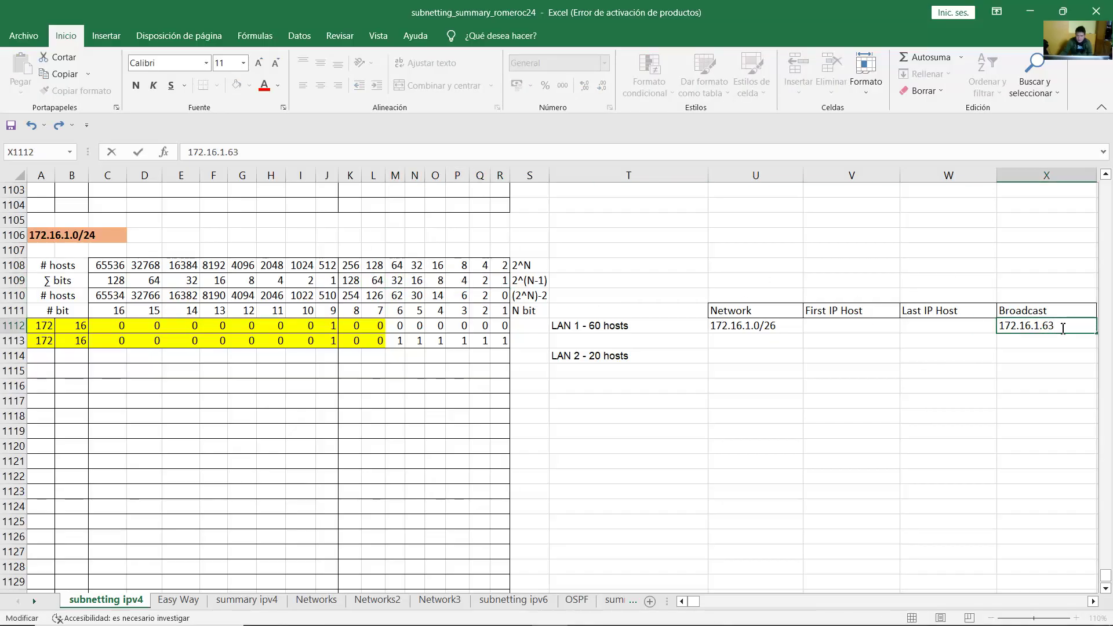
pyautogui.write('63/26')
pyautogui.press('Return')
pyautogui.moveTo(374, 340); pyautogui.dragTo(41, 340)
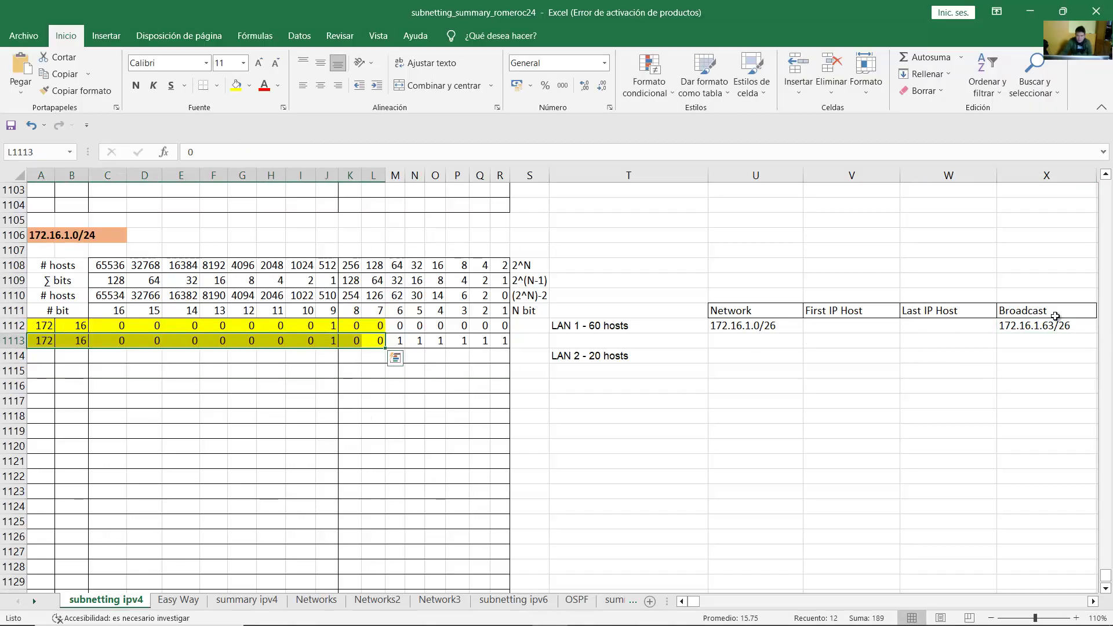
# Step: Enter 172.16.1.1/26 as LAN 1's First IP Host
pyautogui.click(753, 326)
pyautogui.click(952, 324)
pyautogui.click(769, 328)
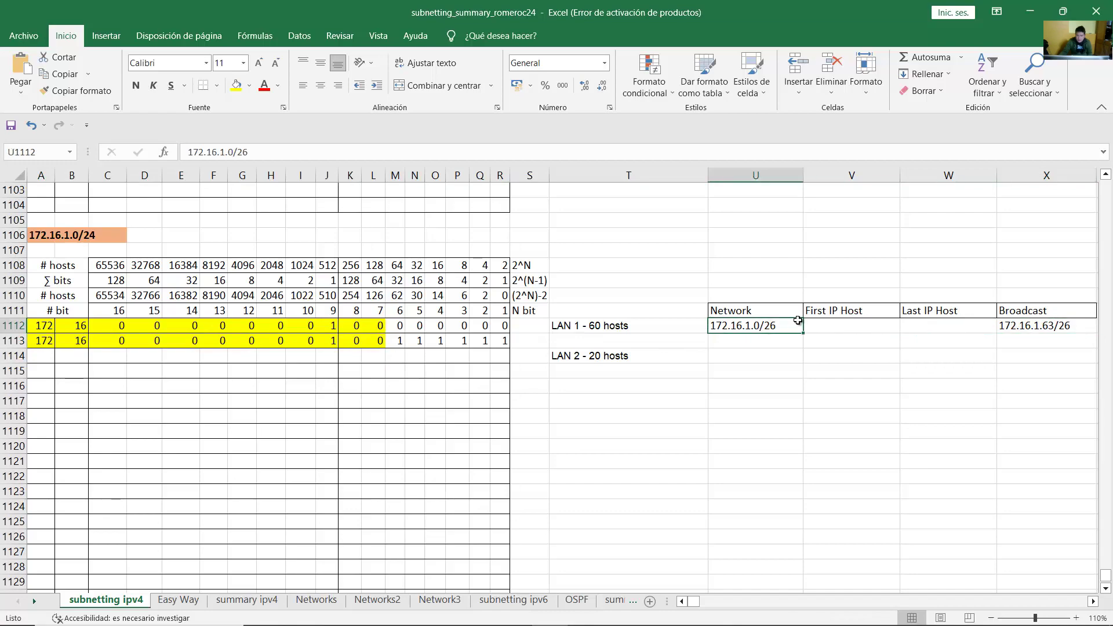
pyautogui.moveTo(798, 322)
pyautogui.mouseDown()
pyautogui.moveTo(828, 315)
pyautogui.moveTo(601, 325)
pyautogui.moveTo(775, 341)
pyautogui.moveTo(781, 325)
pyautogui.moveTo(821, 326)
pyautogui.moveTo(792, 326)
pyautogui.mouseUp()
pyautogui.click(840, 326)
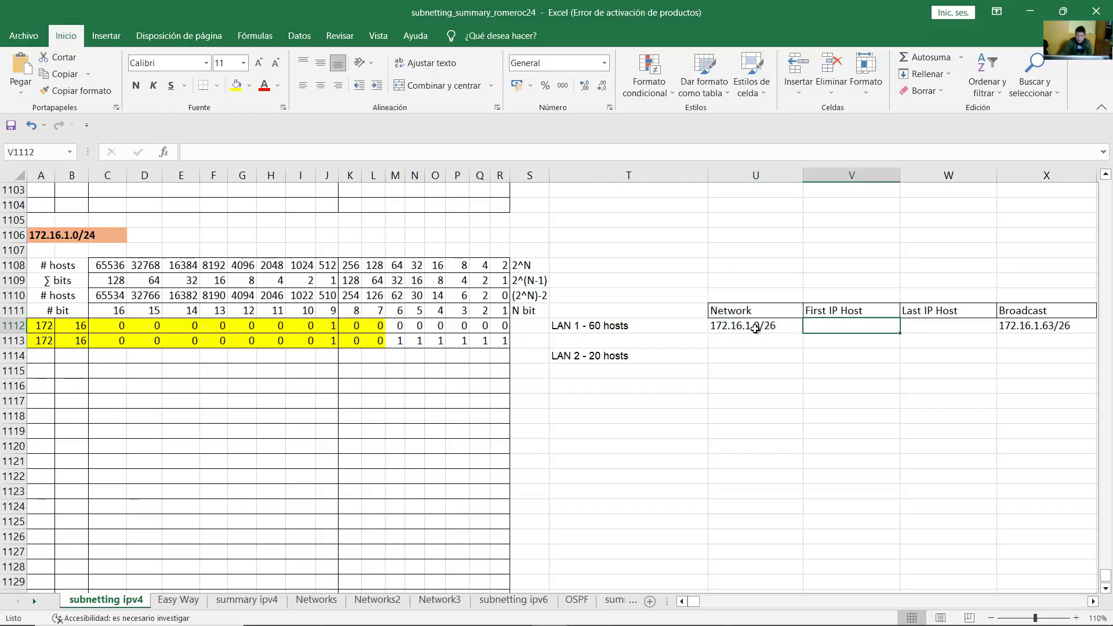
pyautogui.click(733, 326)
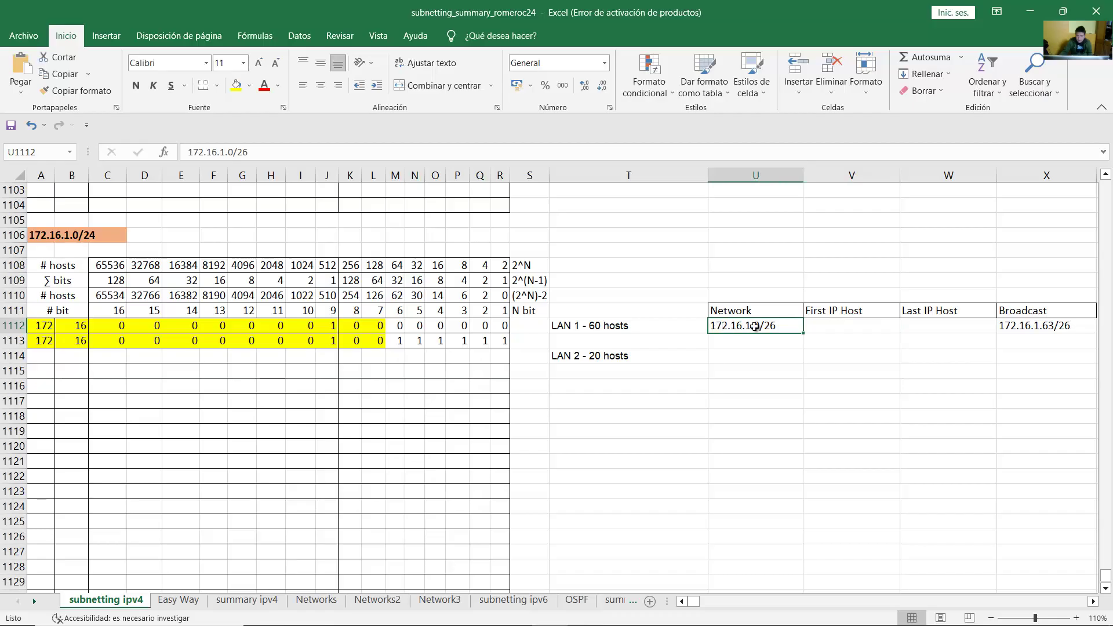
pyautogui.click(818, 326)
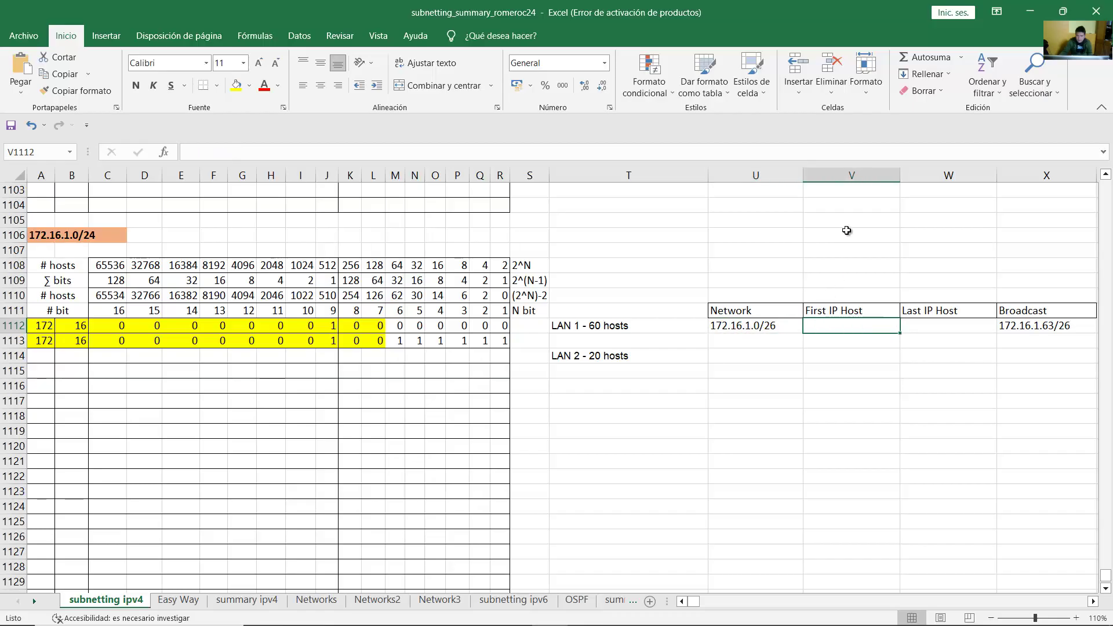
pyautogui.write('172.16.1.')
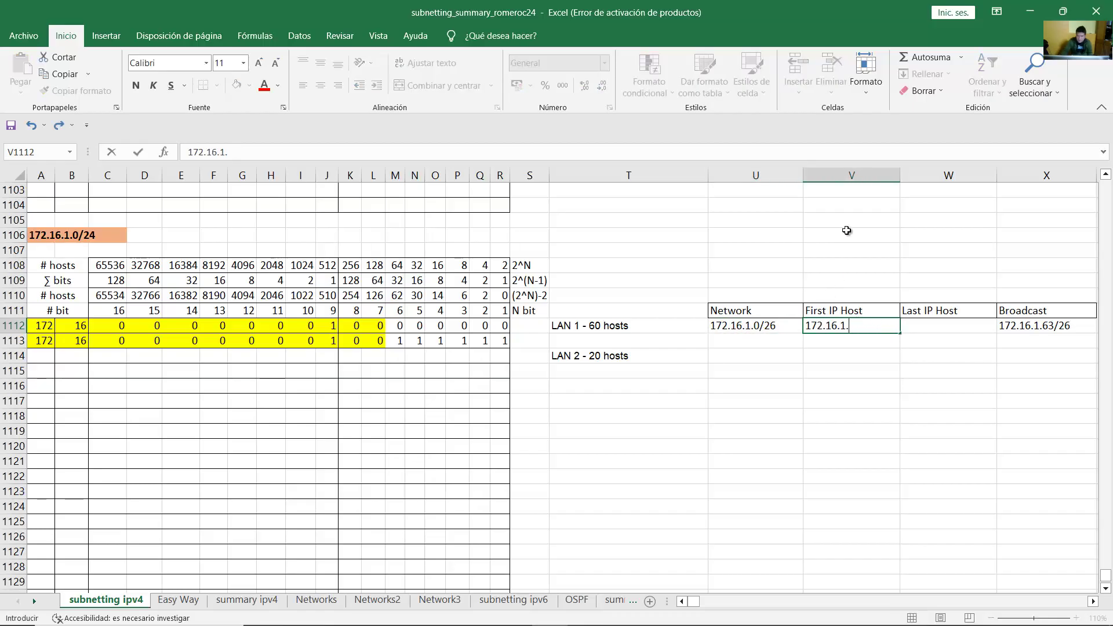
pyautogui.write('1/26')
pyautogui.press('Return')
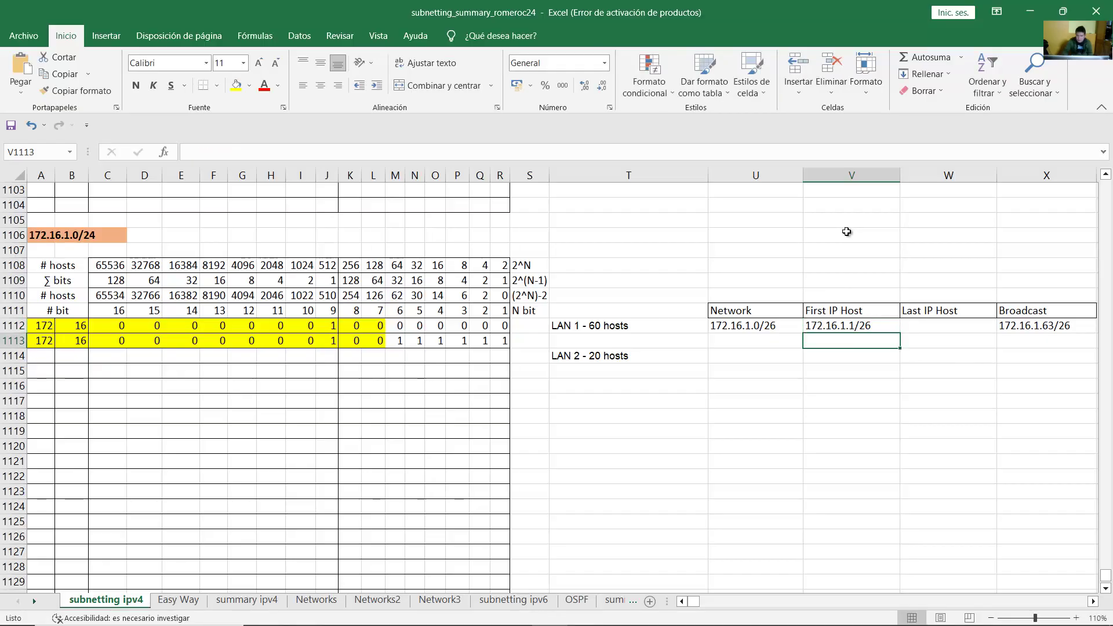
# Step: Enter 172.16.1.62/26 as LAN 1's Last IP Host, checking it against the broadcast address
pyautogui.click(951, 311)
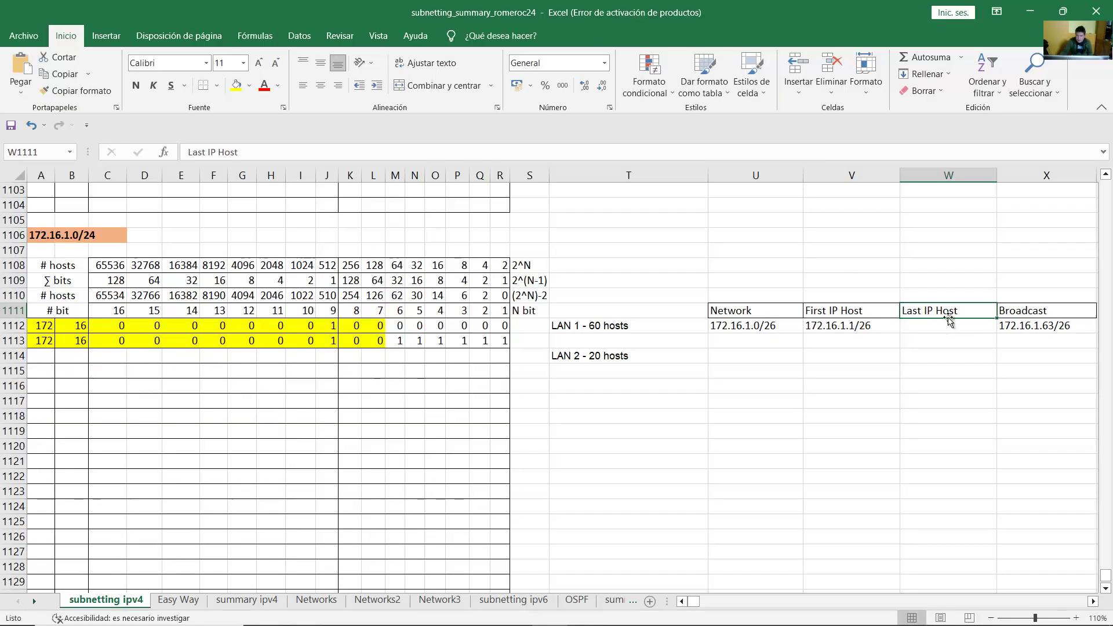
pyautogui.click(1040, 327)
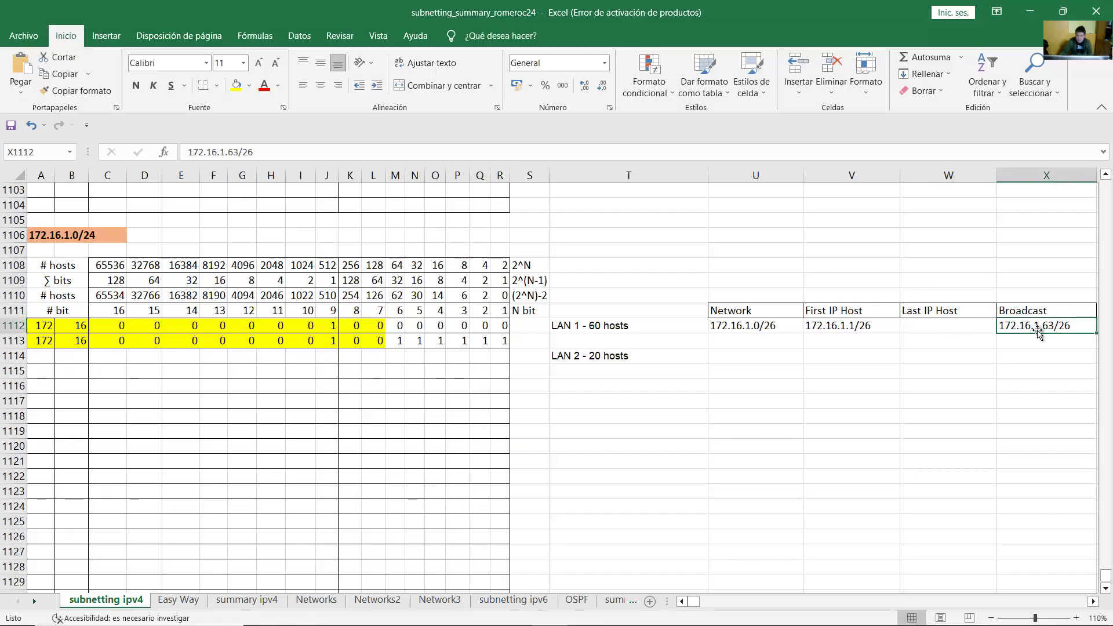
pyautogui.click(956, 323)
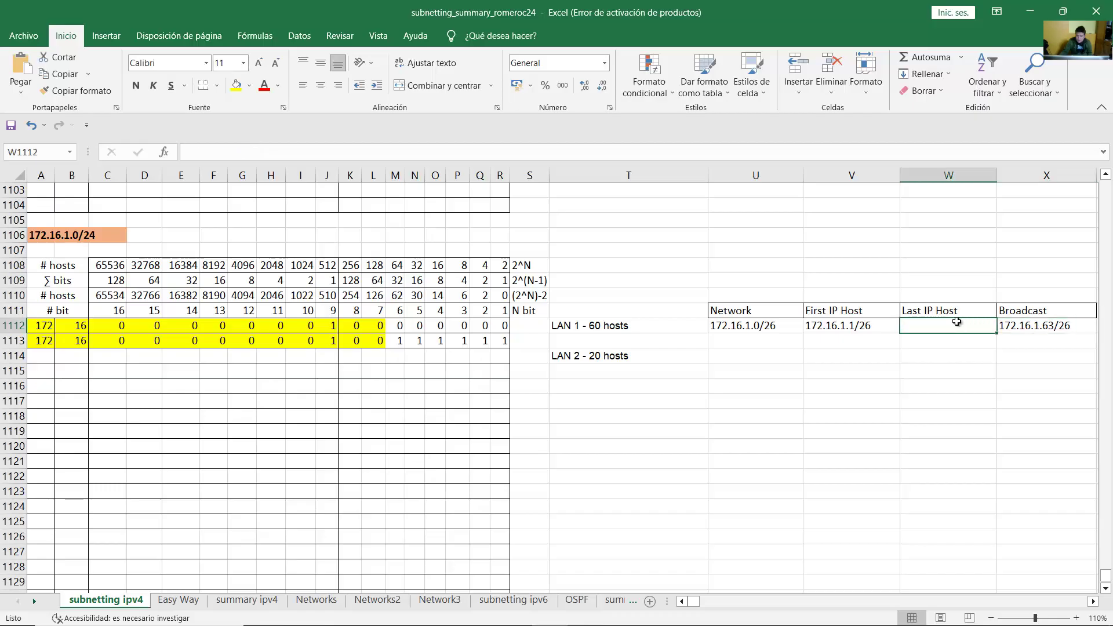
pyautogui.write('172.16.1.62/26')
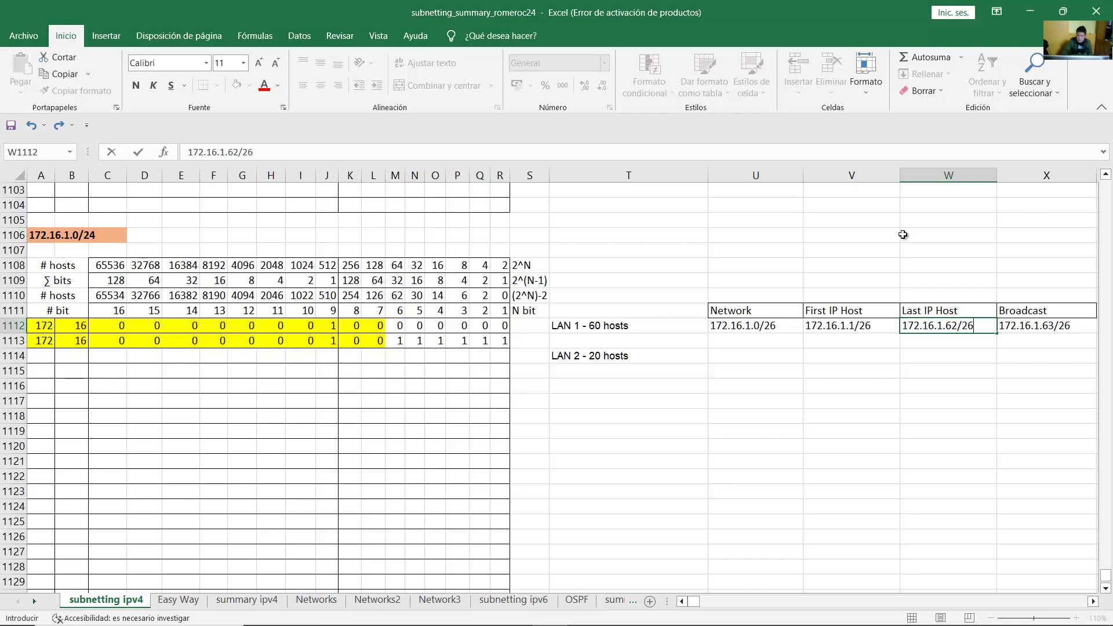
pyautogui.press('Return')
pyautogui.click(967, 328)
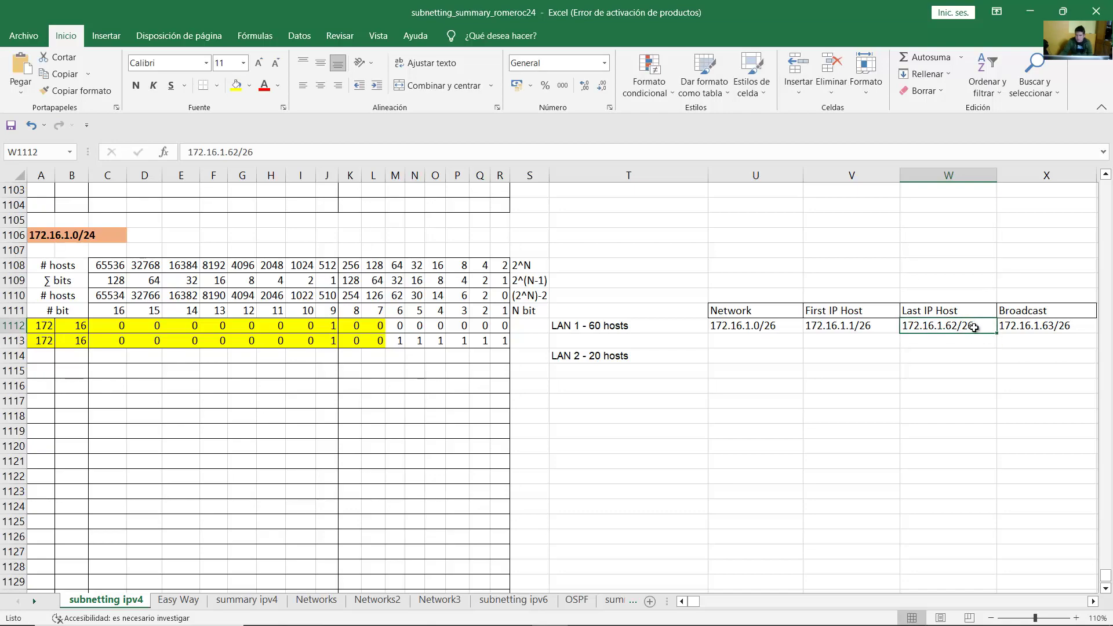
pyautogui.click(1051, 329)
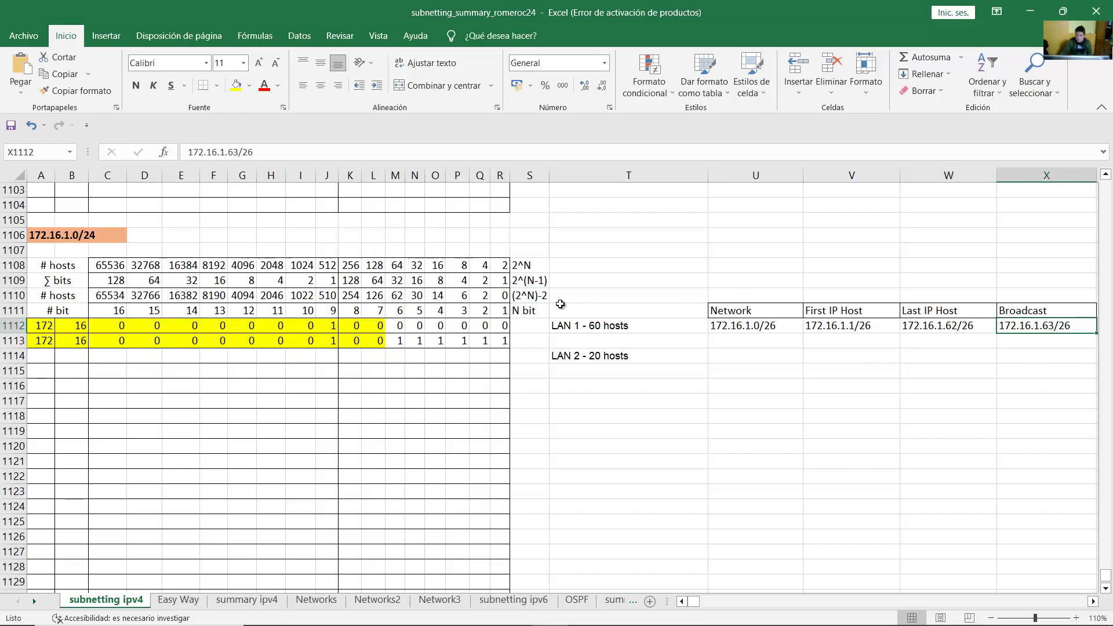
pyautogui.moveTo(33, 341); pyautogui.dragTo(580, 356)
# Step: Review row 1113, then start row 1114 with 172 and 16
pyautogui.click(571, 363)
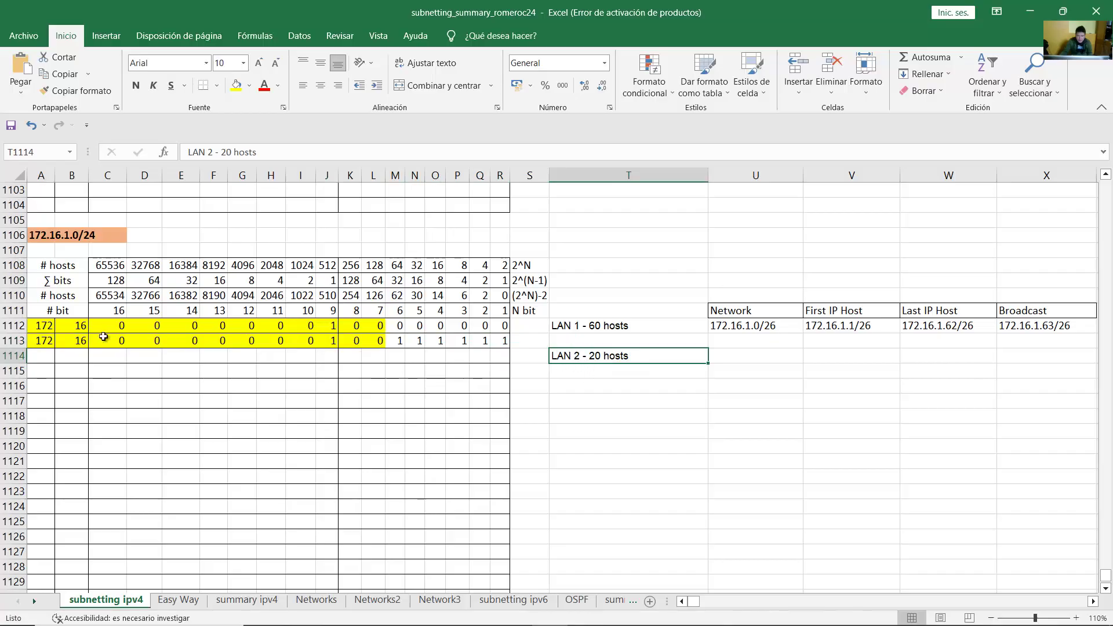
pyautogui.moveTo(43, 342); pyautogui.dragTo(499, 342)
pyautogui.click(498, 342)
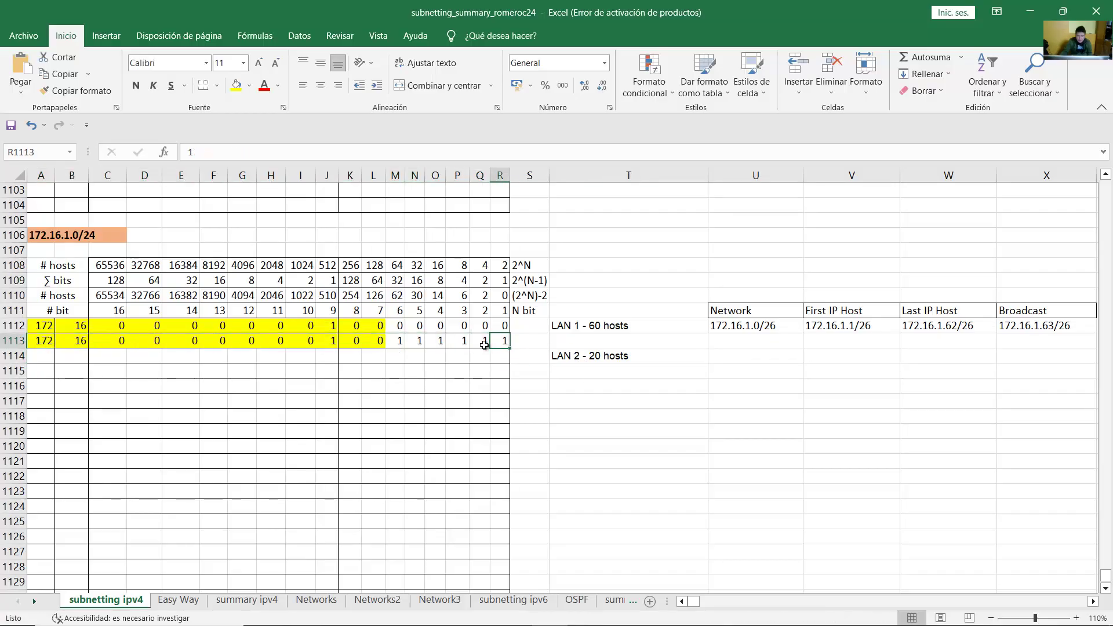
pyautogui.click(41, 355)
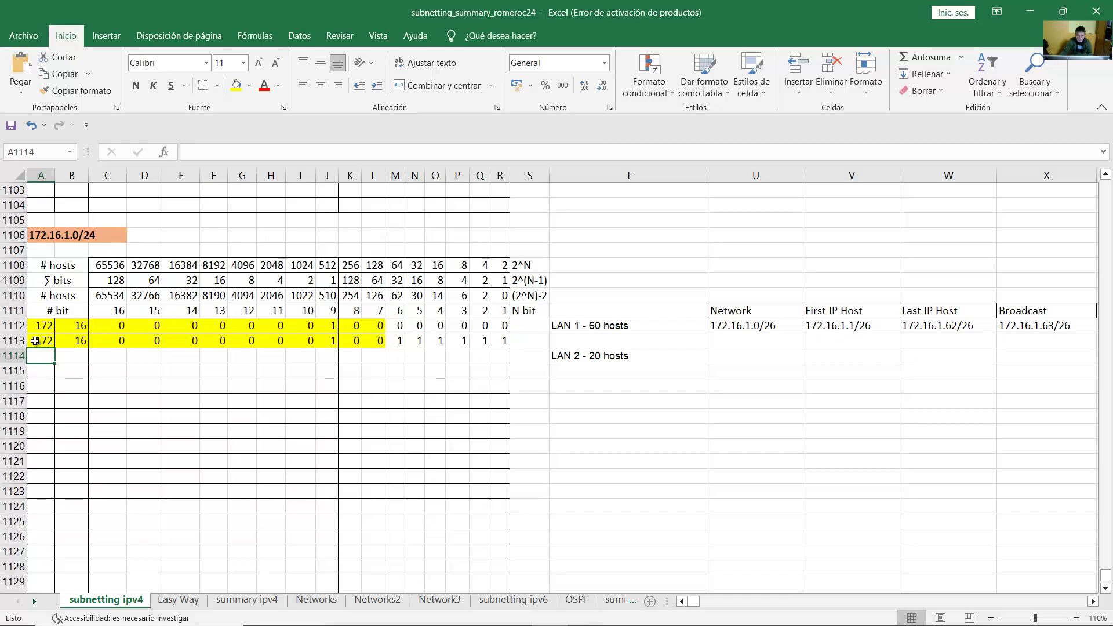
pyautogui.moveTo(35, 341); pyautogui.dragTo(502, 342)
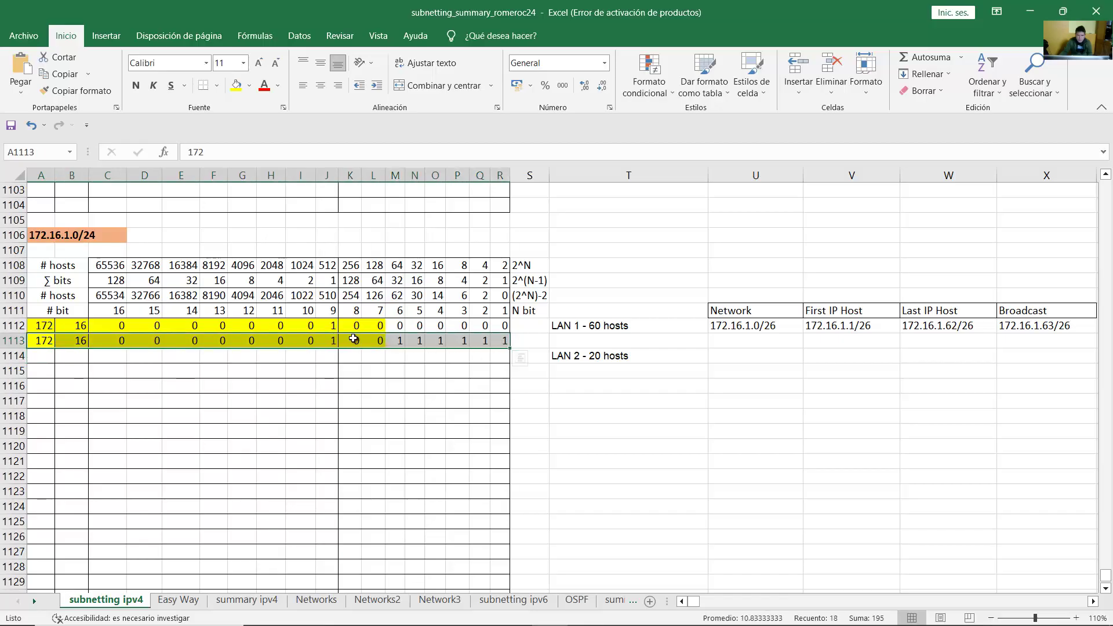
pyautogui.click(42, 356)
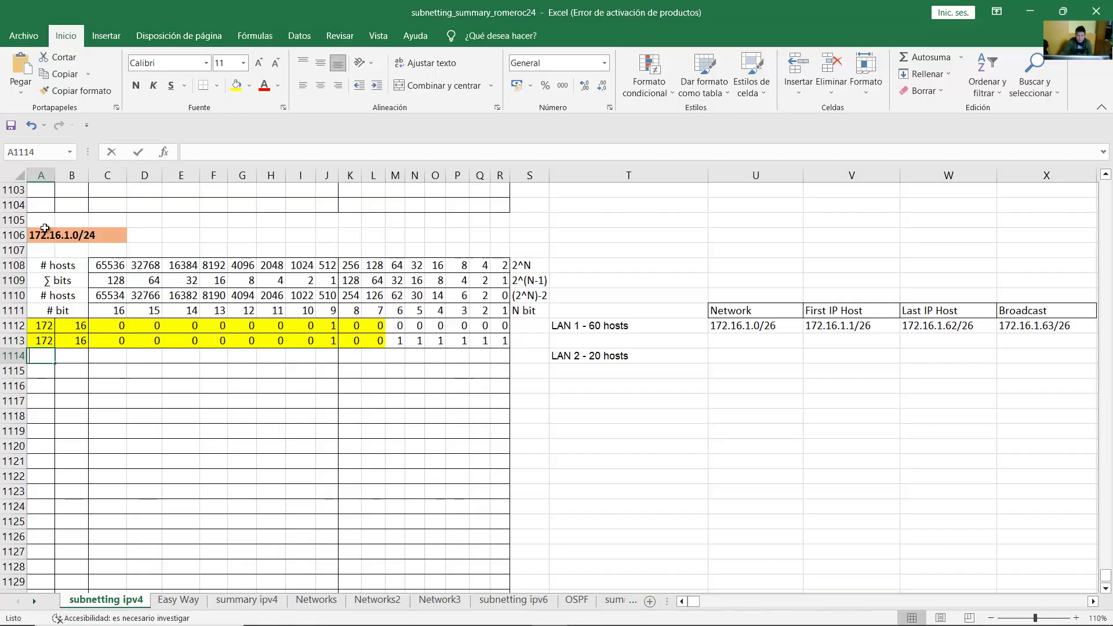
pyautogui.write('172')
pyautogui.press('Tab')
pyautogui.write('16')
pyautogui.press('Tab')
# Step: Enter third-octet bits 00000001 in C1114:J1114 and a 0 in K1114
pyautogui.write('0')
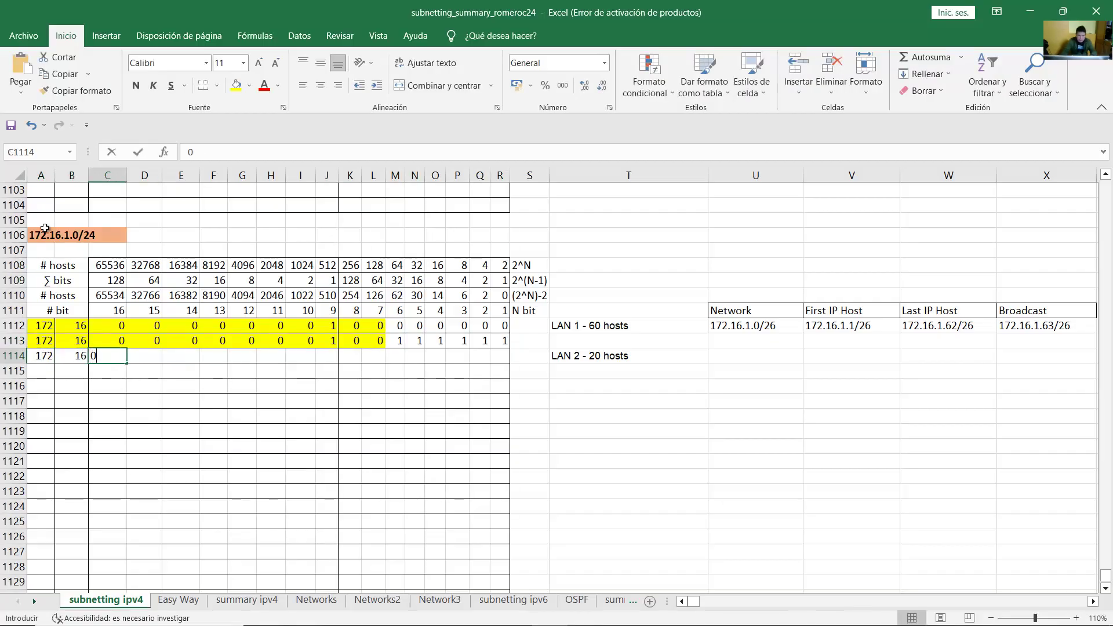
pyautogui.press('Tab')
pyautogui.write('0\t0\t0\t0\t0\t0\t')
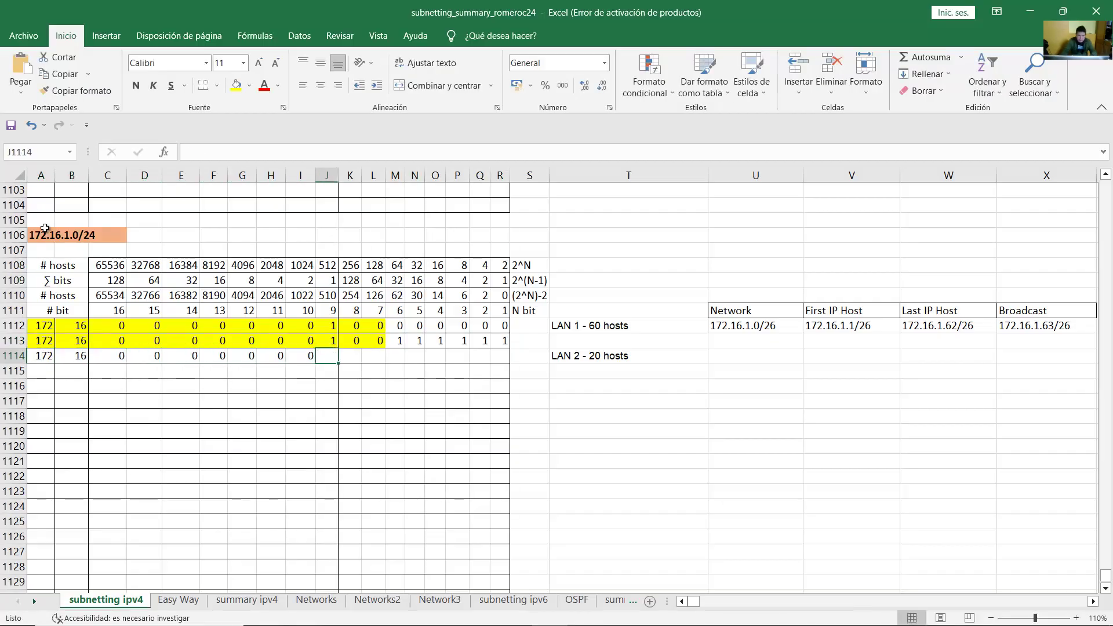
pyautogui.write('1')
pyautogui.press('Tab')
pyautogui.write('0')
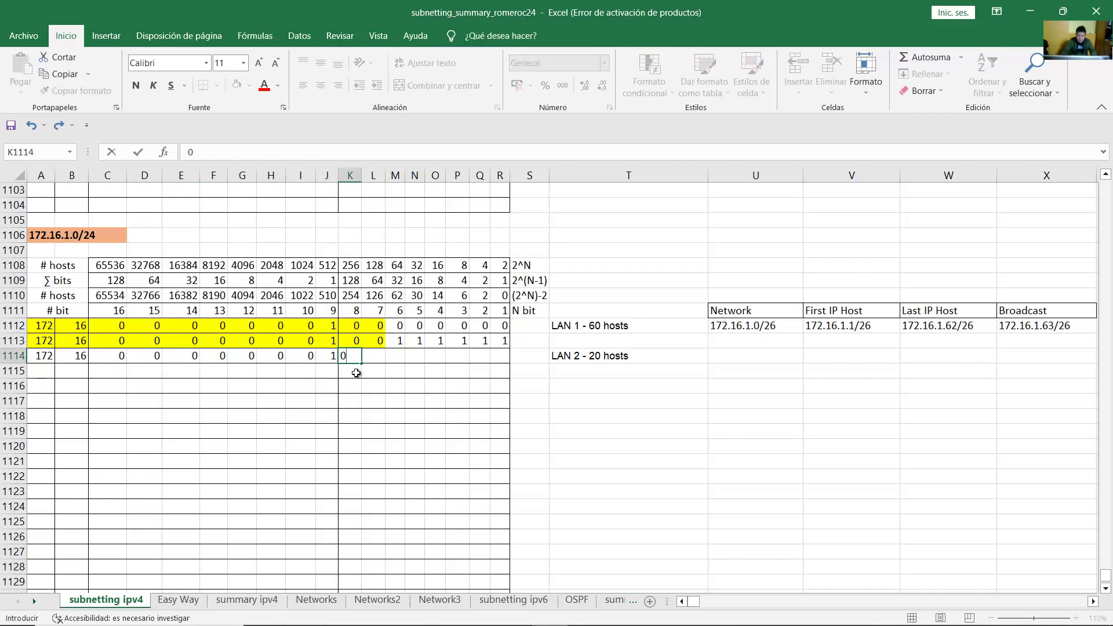
pyautogui.click(355, 372)
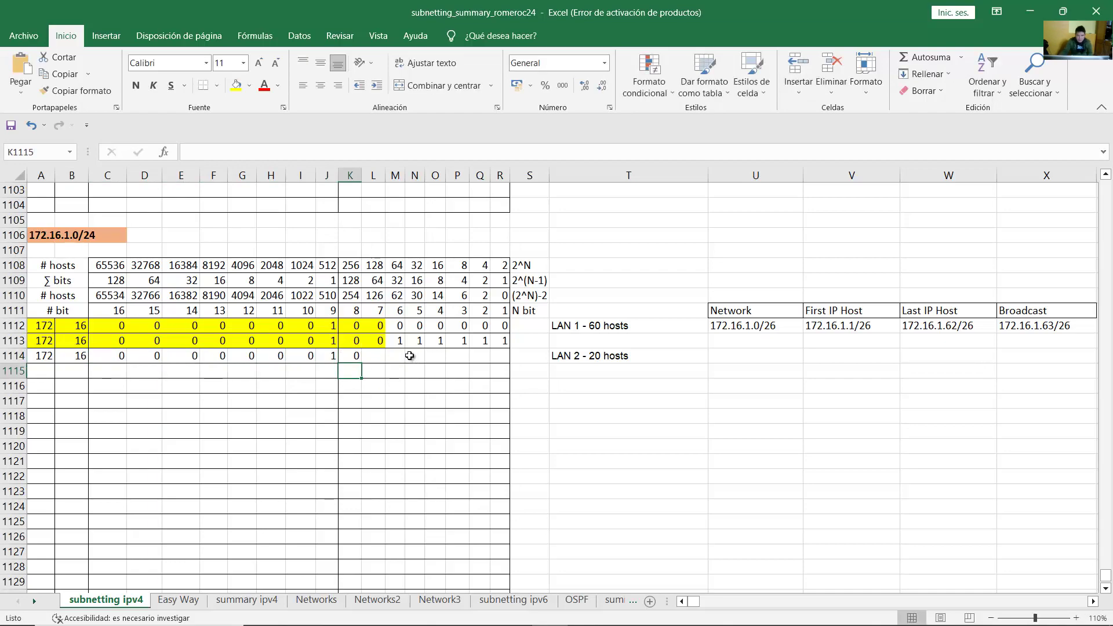
# Step: Put a 1 in L1114 and zeros in M1114 through R1114
pyautogui.moveTo(397, 344); pyautogui.dragTo(500, 342)
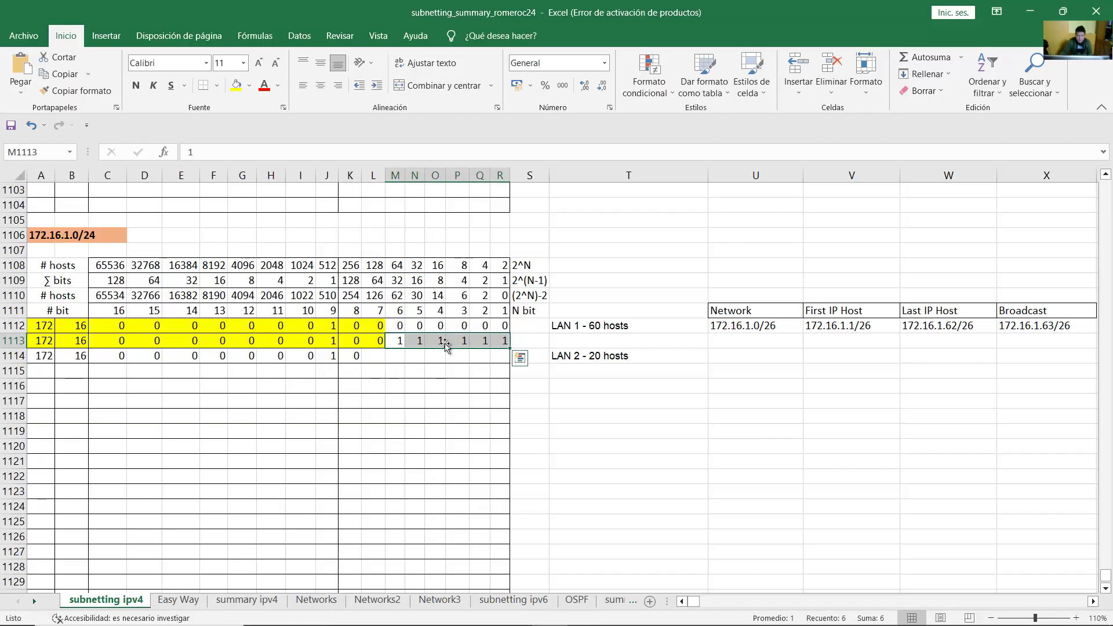
pyautogui.click(374, 356)
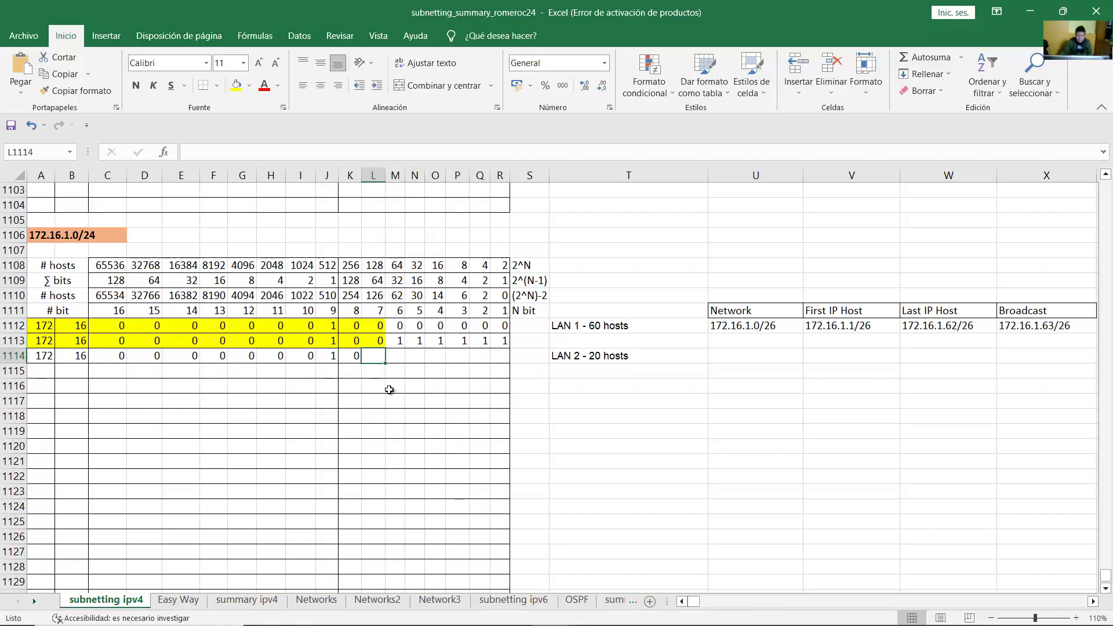
pyautogui.write('1')
pyautogui.press('Tab')
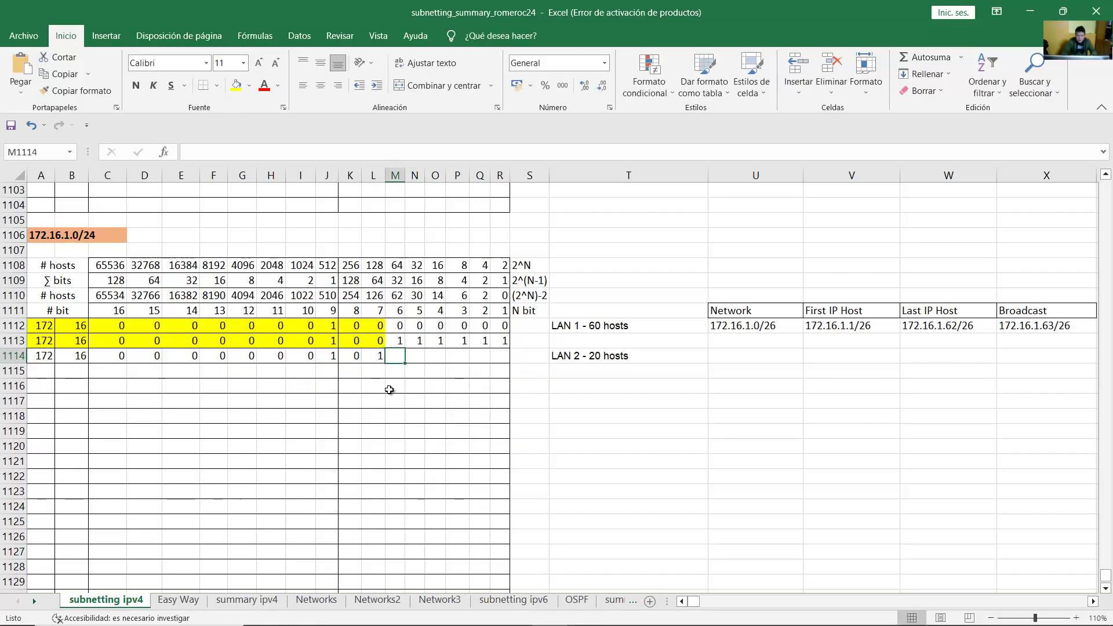
pyautogui.write('0\t0\t0\t0\t0\t0')
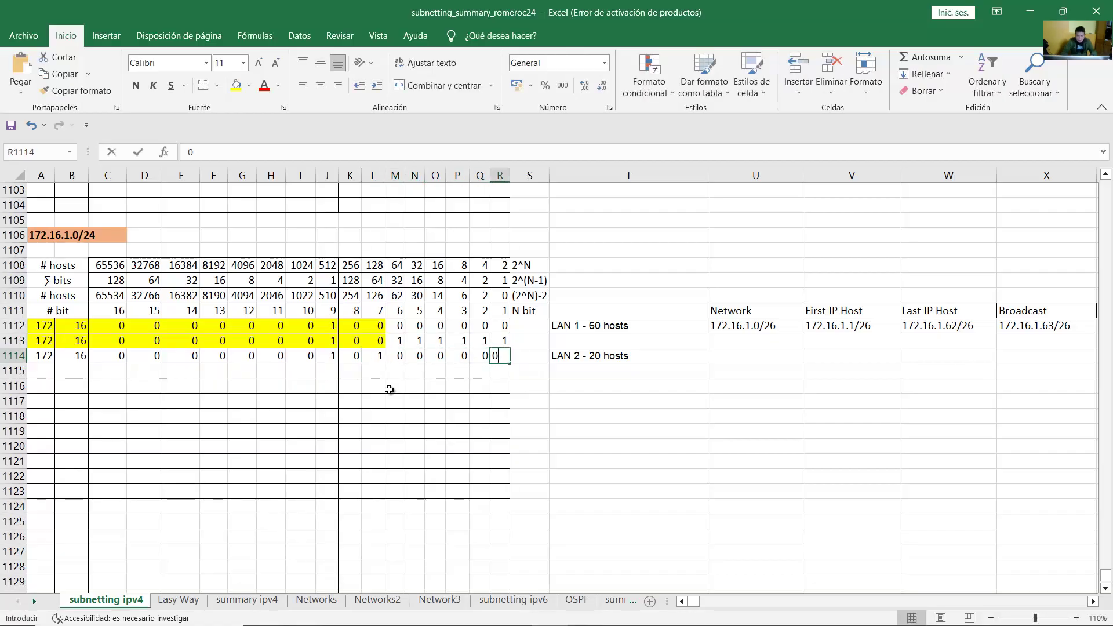
pyautogui.click(412, 386)
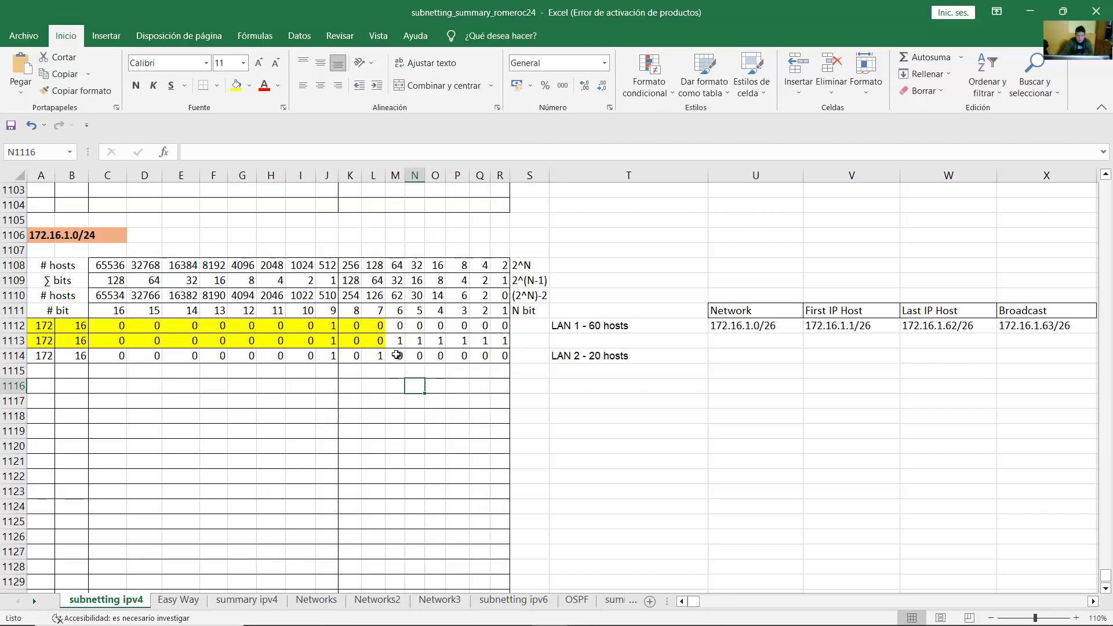
pyautogui.moveTo(394, 342); pyautogui.dragTo(502, 342)
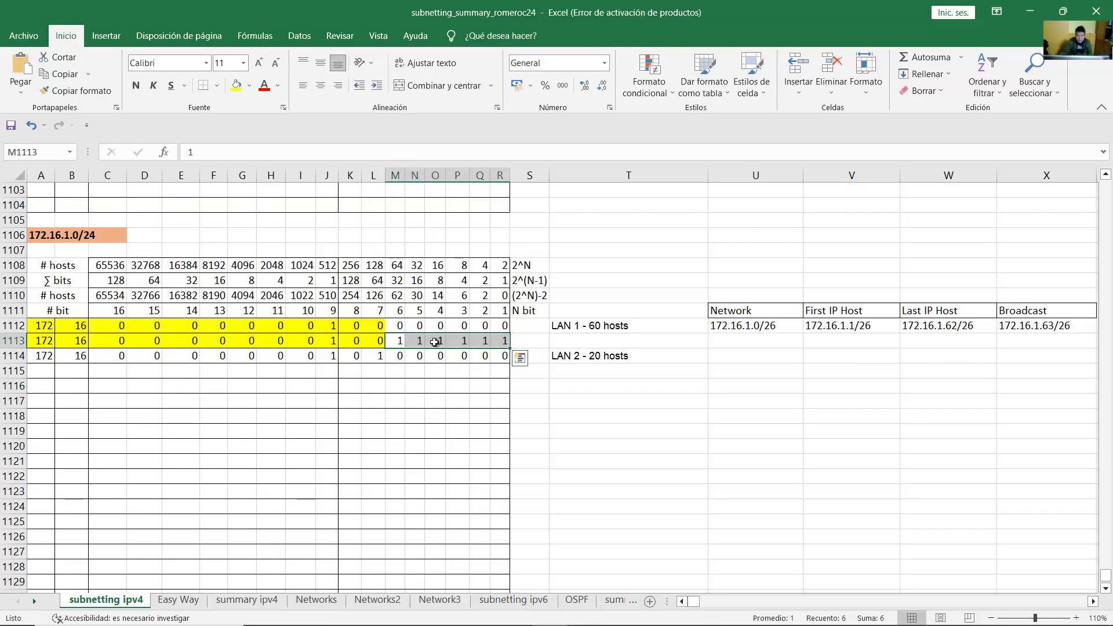
# Step: After checking the 30 usable hosts value, shade A1114:M1114 yellow as LAN 2's network bits
pyautogui.click(375, 356)
pyautogui.moveTo(397, 358); pyautogui.dragTo(501, 358)
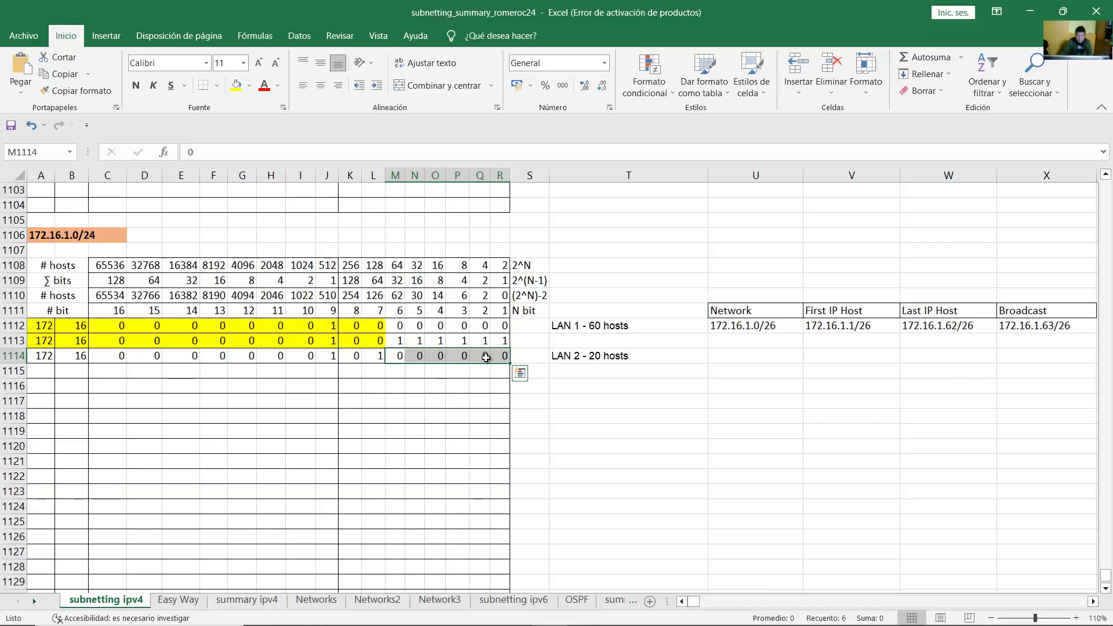
pyautogui.moveTo(42, 356); pyautogui.dragTo(500, 356)
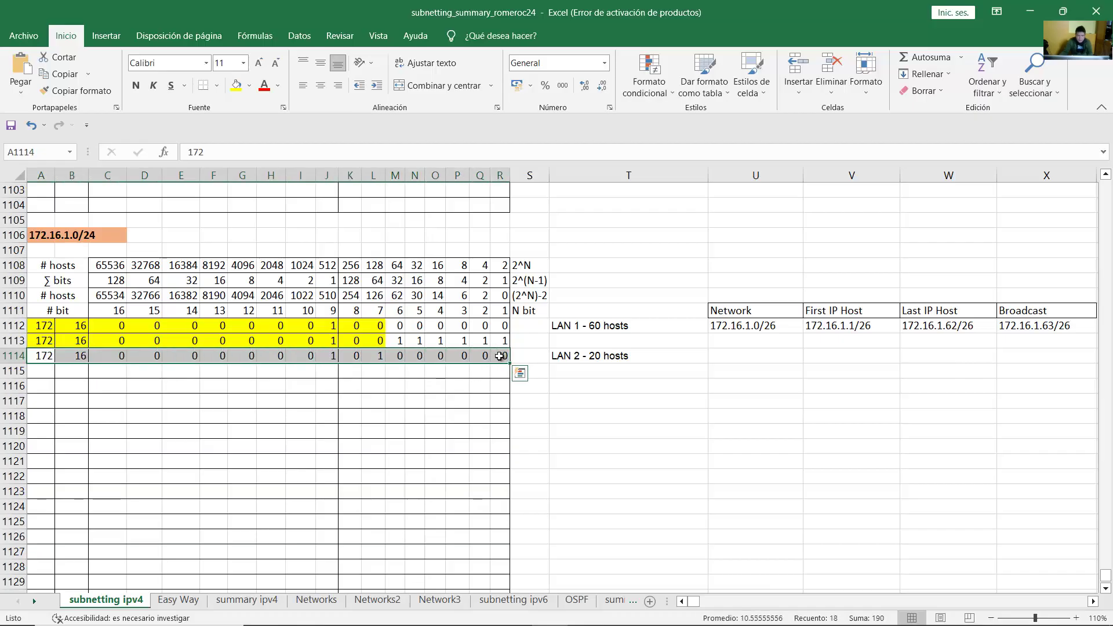
pyautogui.click(399, 357)
pyautogui.click(603, 358)
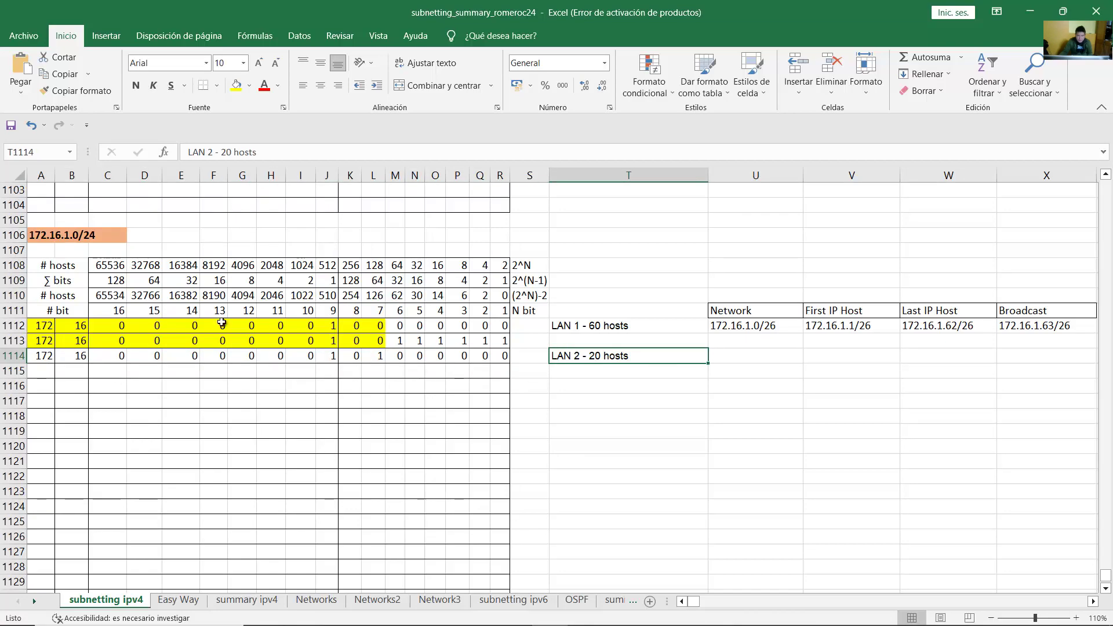
pyautogui.moveTo(61, 297); pyautogui.dragTo(419, 299)
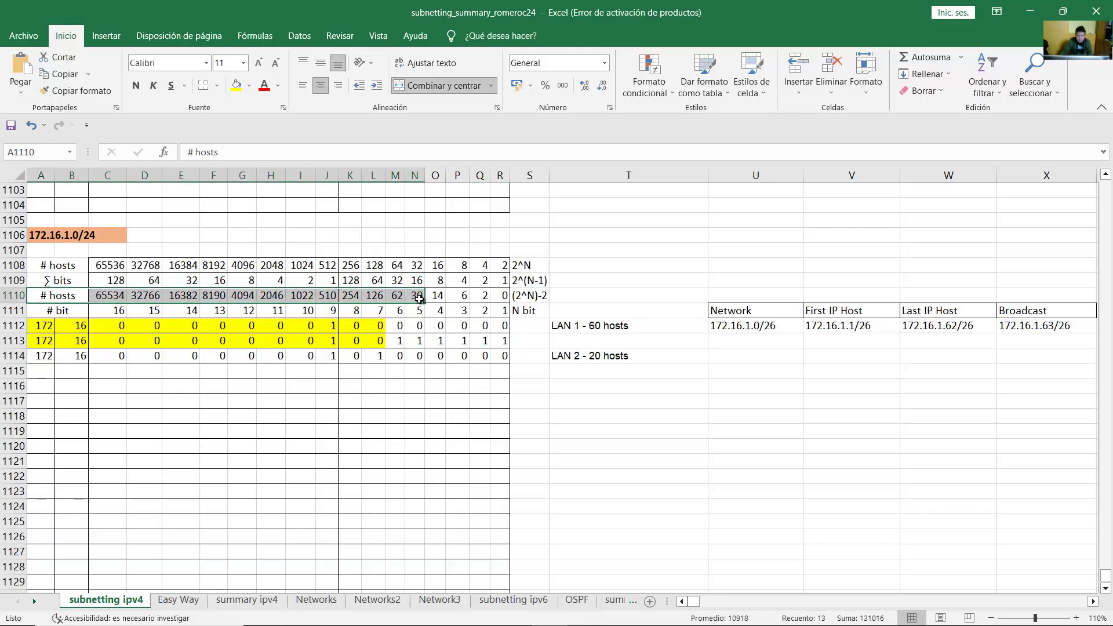
pyautogui.click(419, 297)
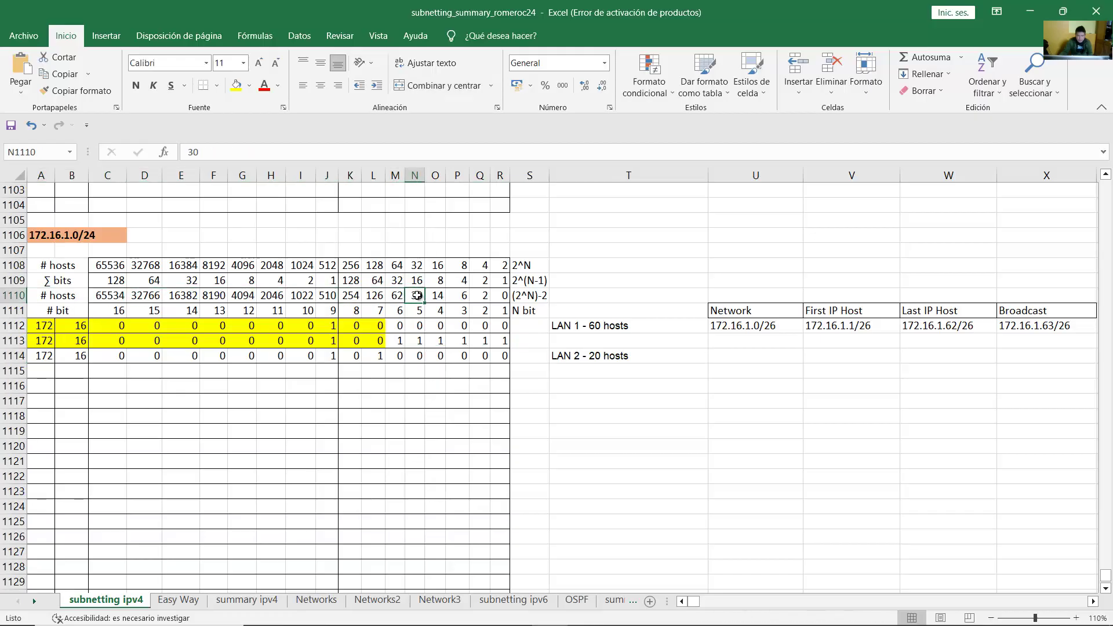
pyautogui.moveTo(417, 296); pyautogui.dragTo(41, 357)
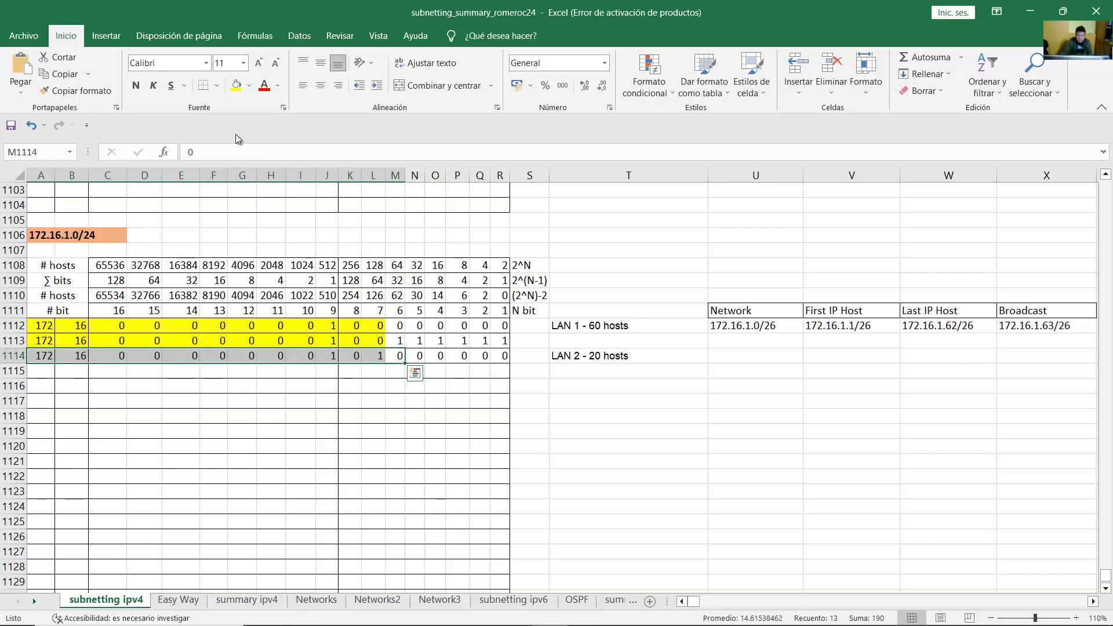
pyautogui.click(236, 87)
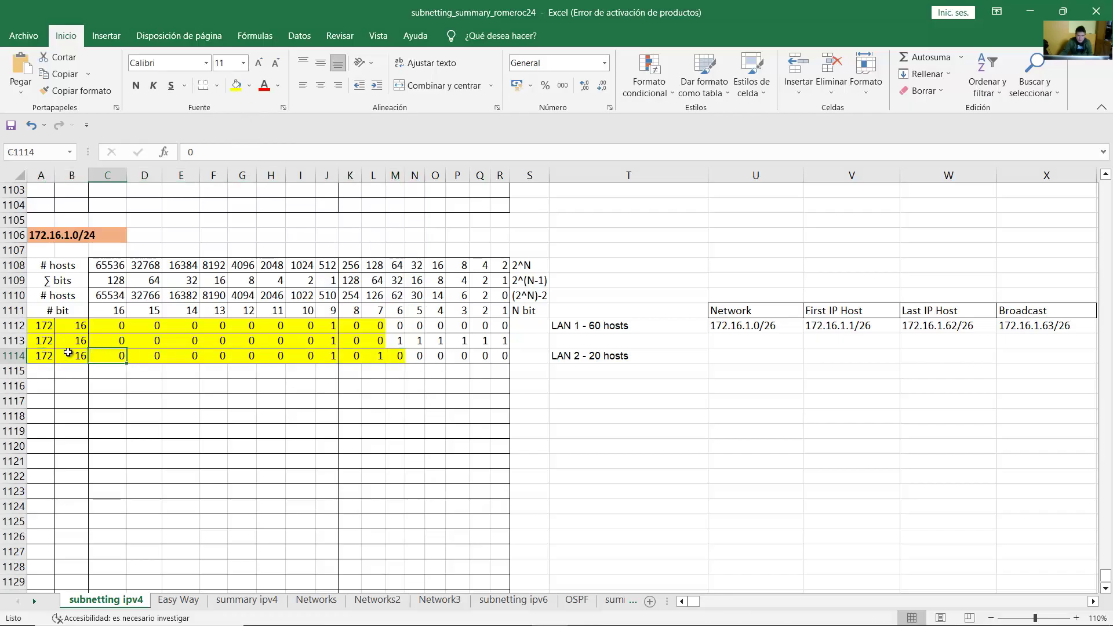
pyautogui.moveTo(47, 356); pyautogui.dragTo(507, 355)
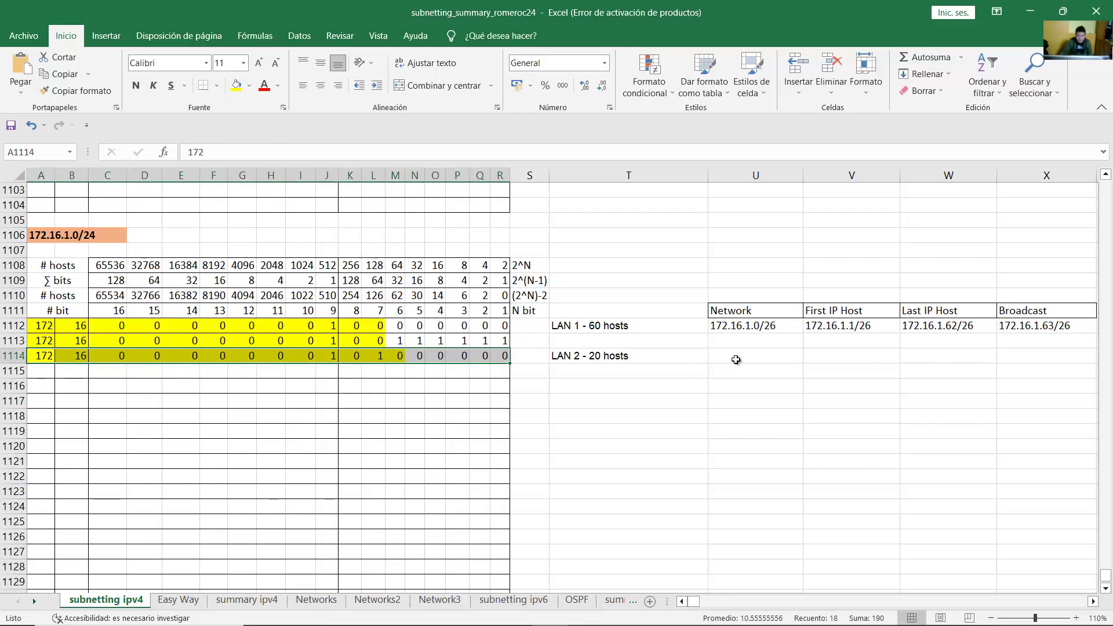
pyautogui.click(33, 352)
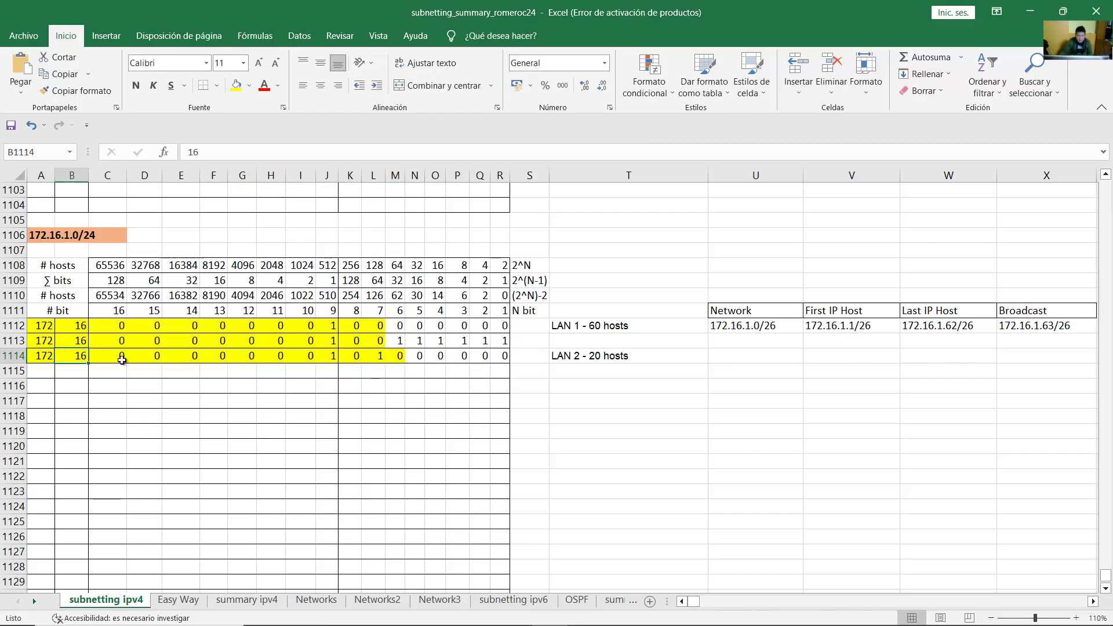
# Step: Enter LAN 2's network address 172.16.1.64 in the cell next to its label
pyautogui.moveTo(108, 356); pyautogui.dragTo(502, 356)
pyautogui.click(649, 355)
pyautogui.press('Right')
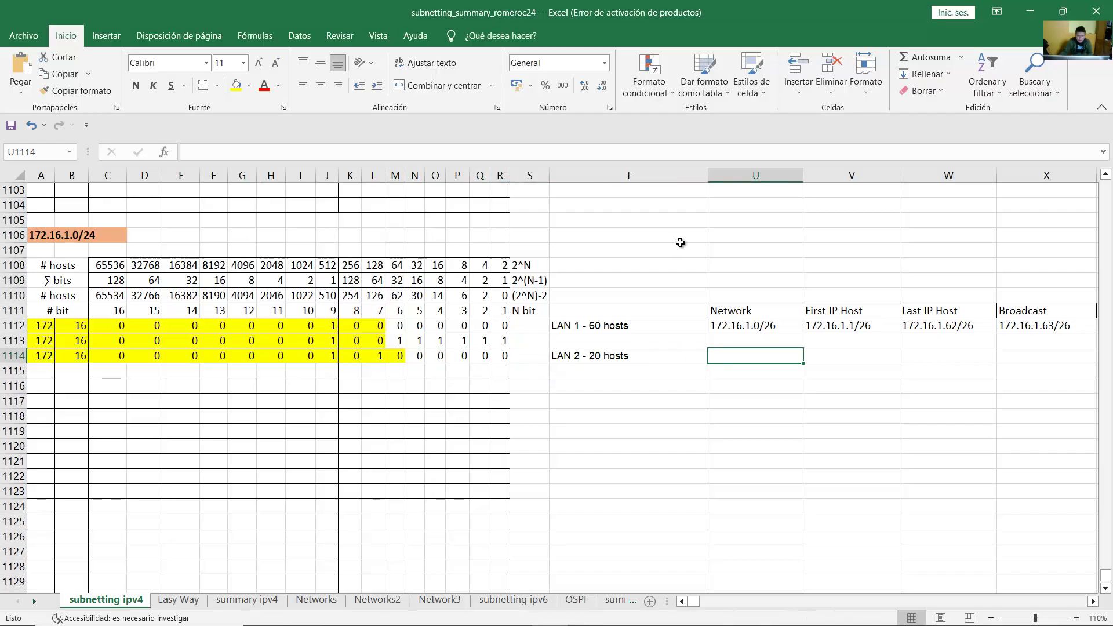
pyautogui.write('172.16.1.64')
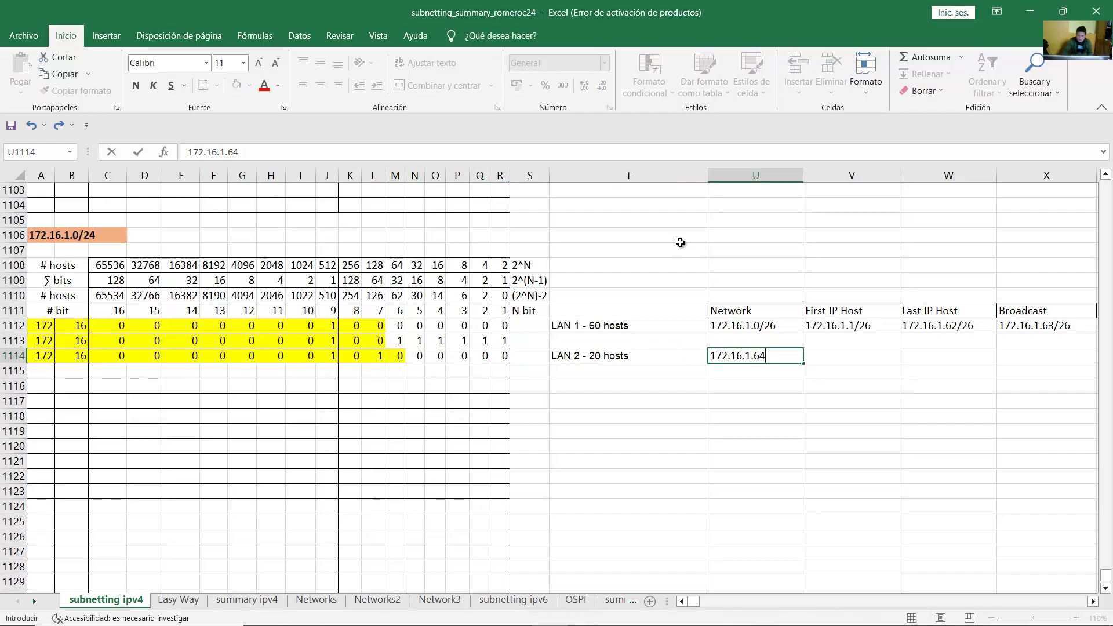
pyautogui.press('Return')
# Step: Compare LAN 2's network address with LAN 1's broadcast and trace row 1114's bits
pyautogui.click(754, 356)
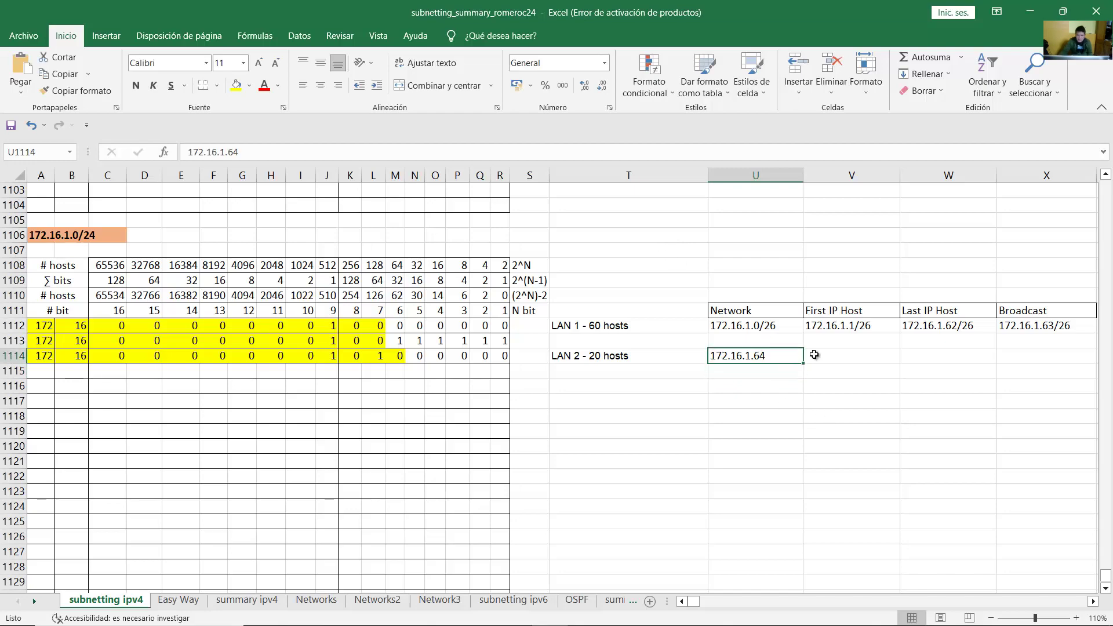
pyautogui.click(1029, 328)
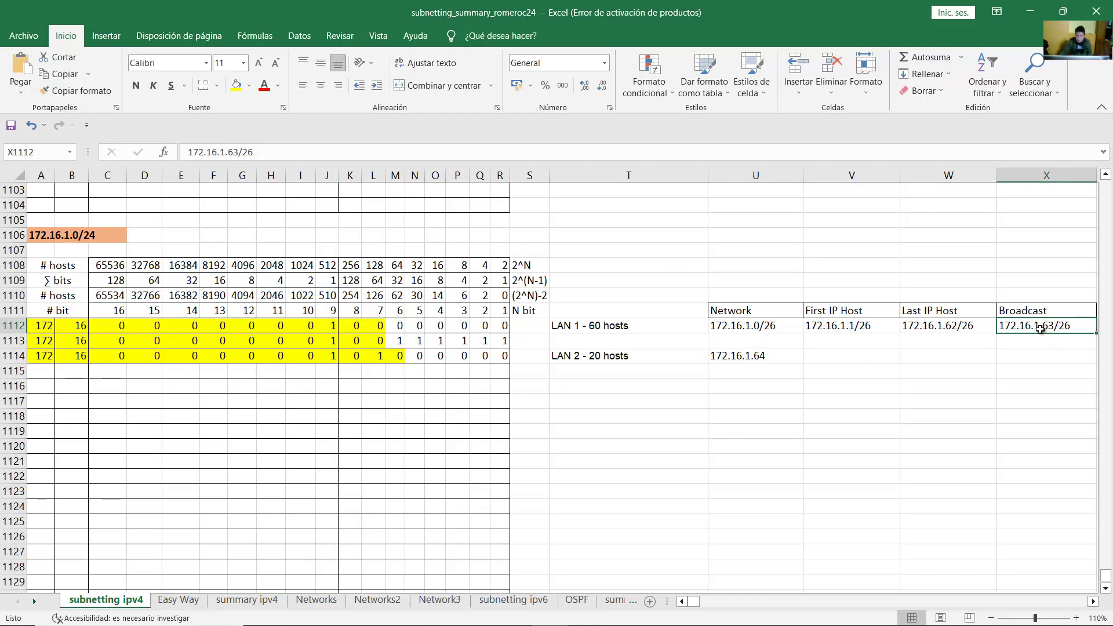
pyautogui.click(755, 357)
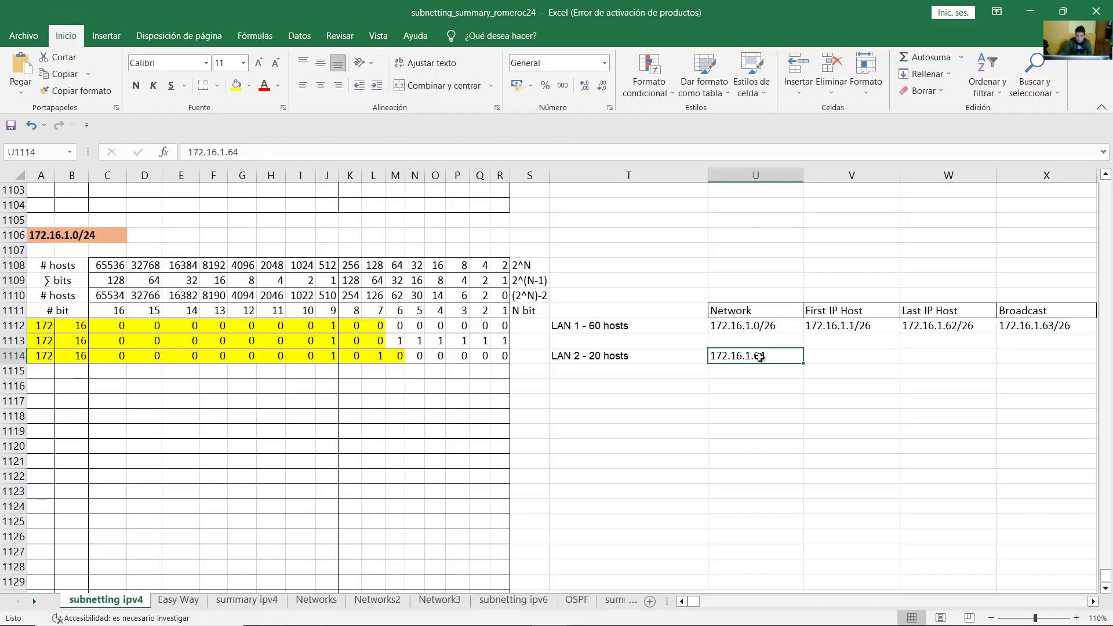
pyautogui.click(1018, 328)
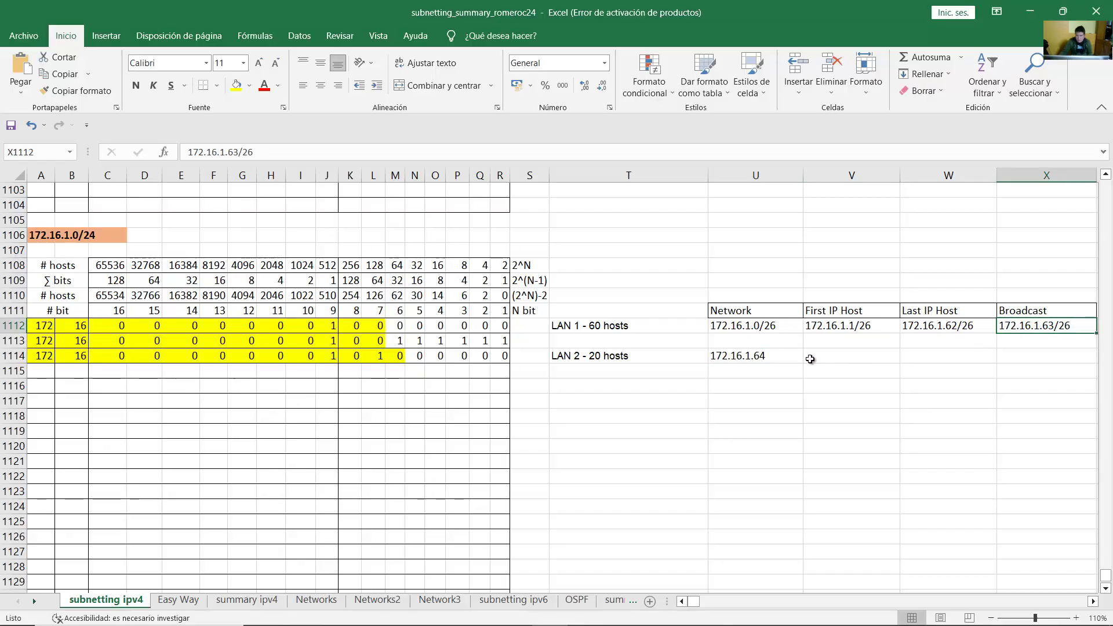
pyautogui.click(748, 354)
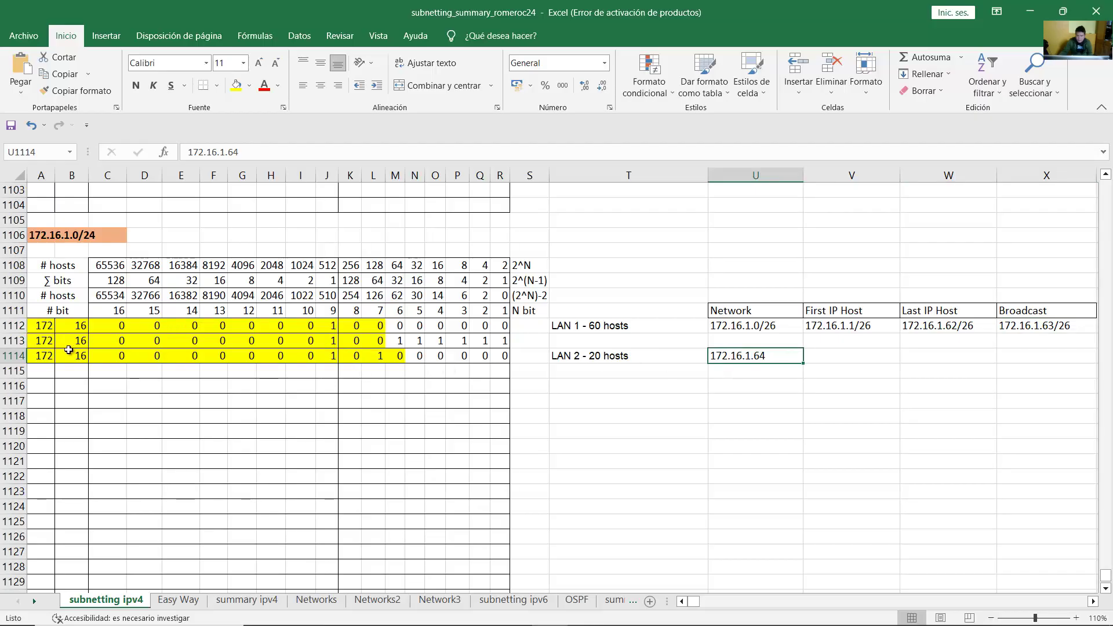
pyautogui.moveTo(35, 356); pyautogui.dragTo(394, 356)
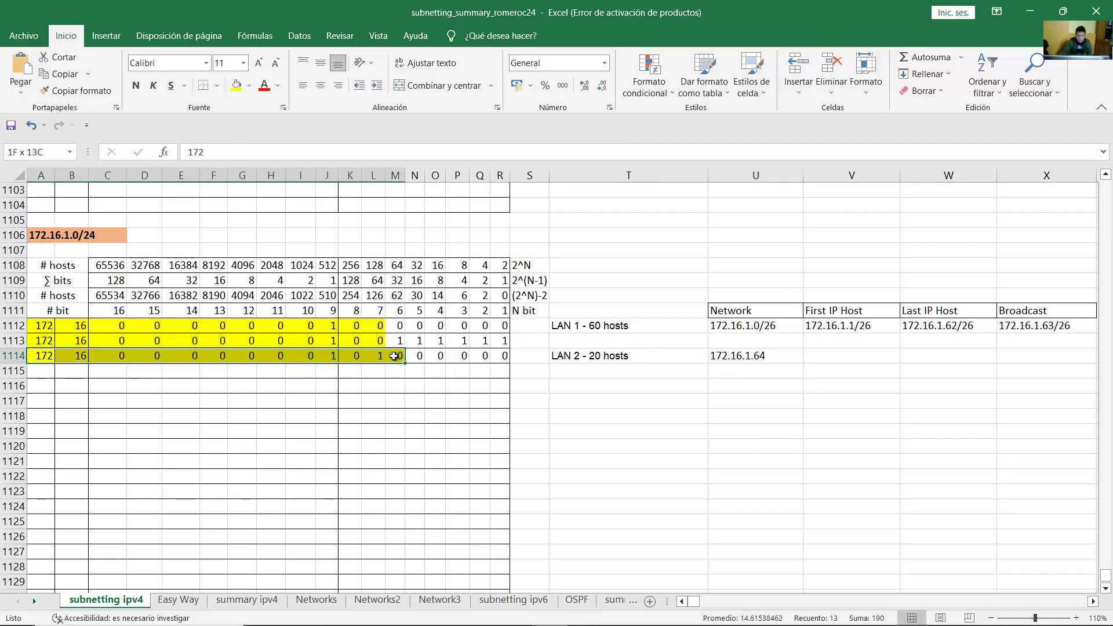
pyautogui.click(111, 356)
pyautogui.click(40, 356)
pyautogui.click(72, 356)
pyautogui.moveTo(108, 356); pyautogui.dragTo(348, 356)
pyautogui.click(356, 355)
pyautogui.click(378, 356)
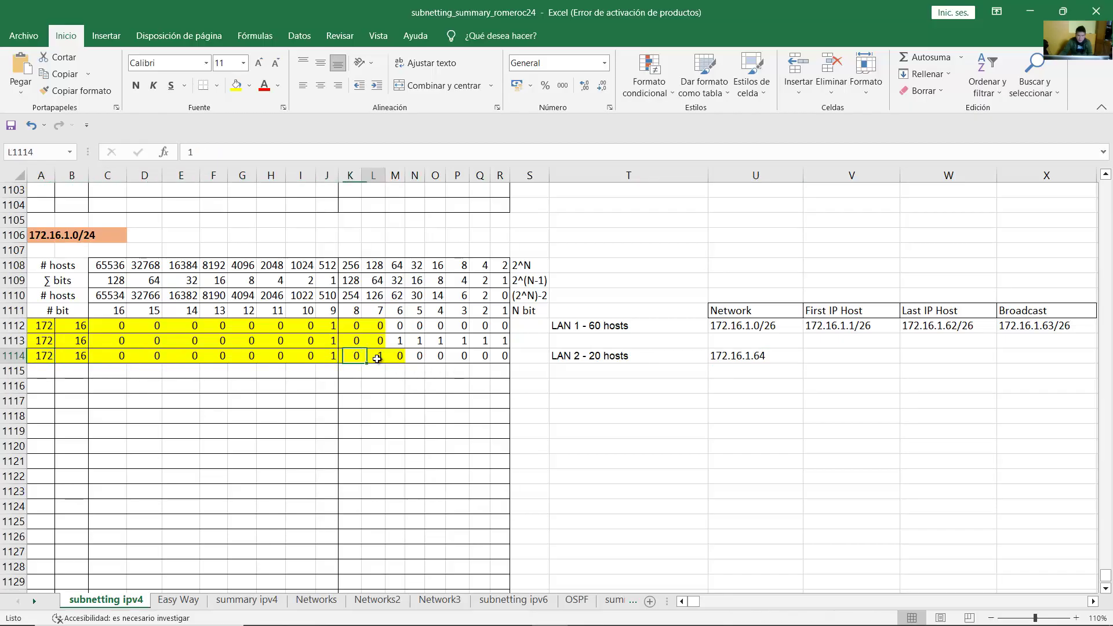
pyautogui.click(392, 358)
# Step: Add the /27 prefix so LAN 2's network reads 172.16.1.64/27
pyautogui.doubleClick(754, 356)
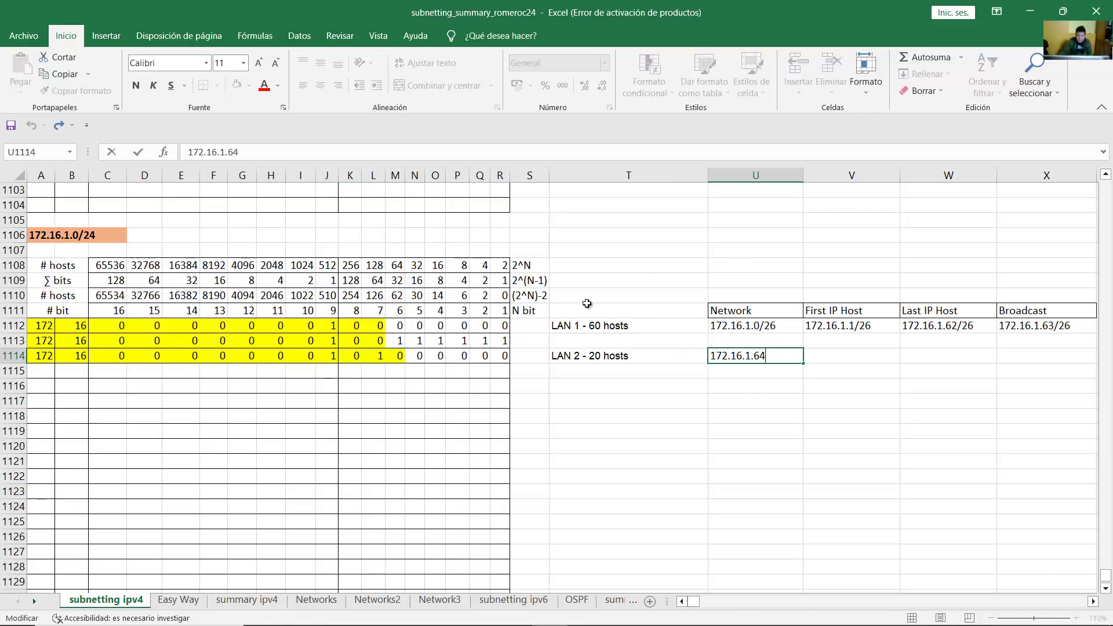
pyautogui.write('/27')
pyautogui.press('Return')
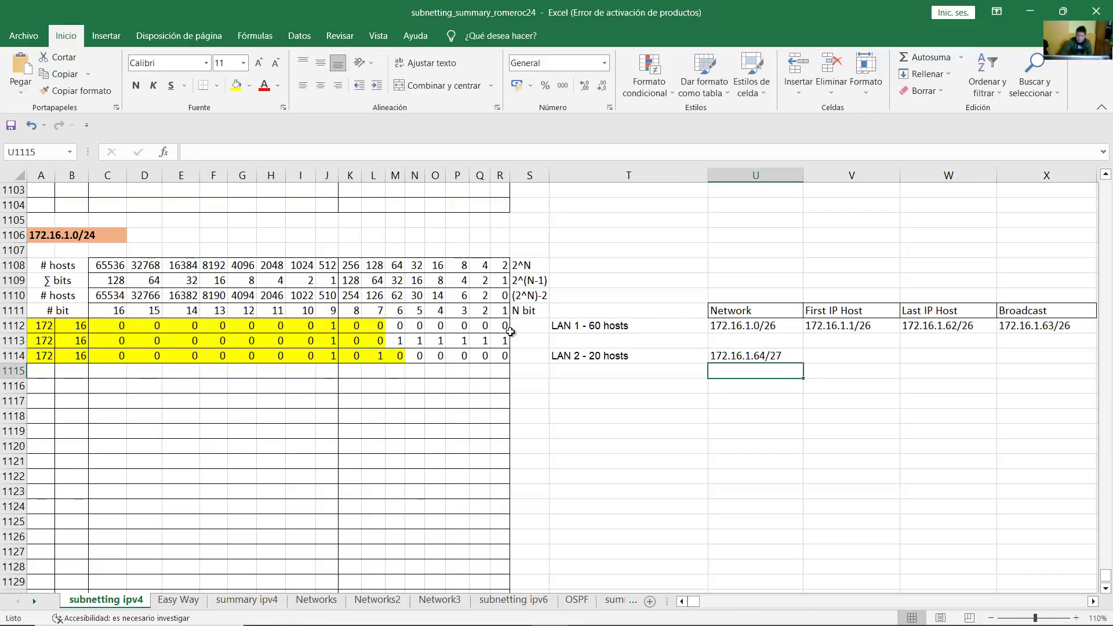
pyautogui.click(767, 353)
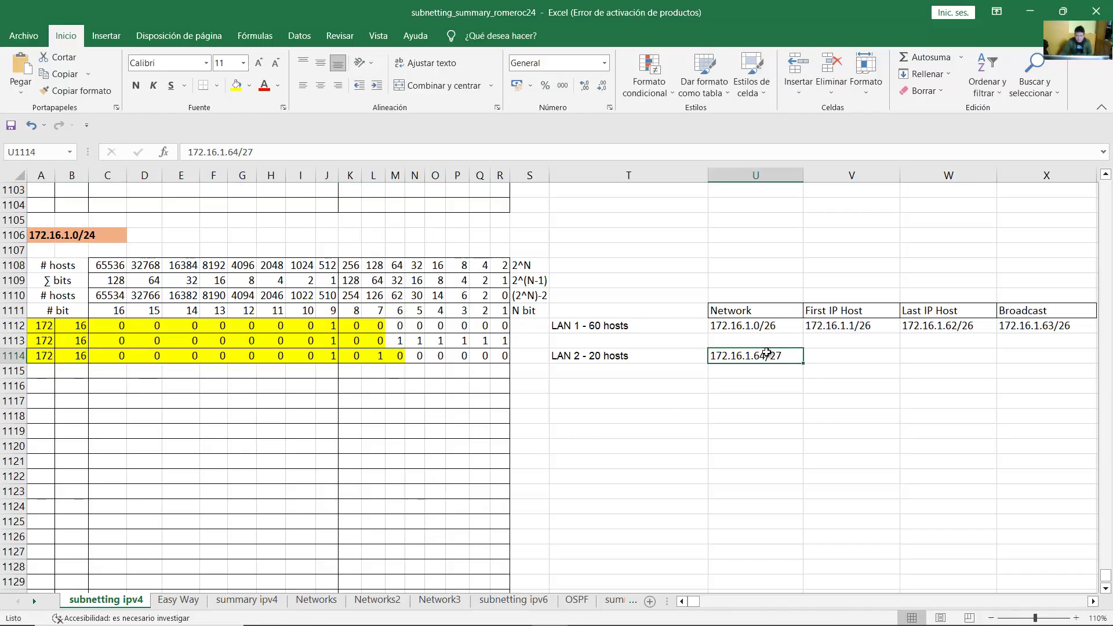
pyautogui.click(1015, 350)
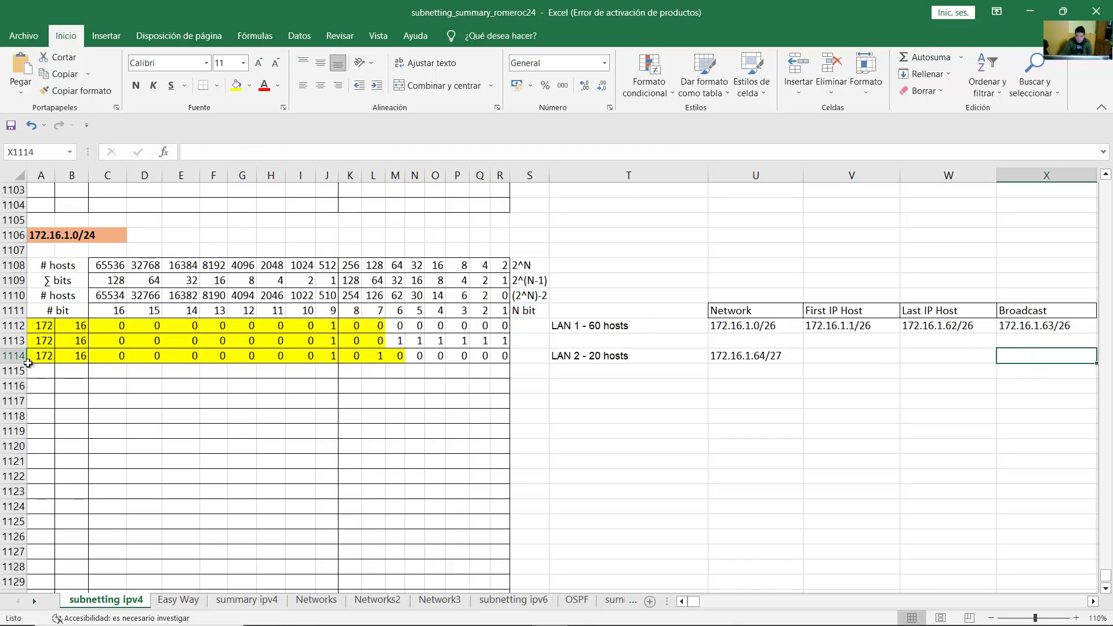
pyautogui.moveTo(35, 356); pyautogui.dragTo(405, 378)
# Step: Copy LAN 2's bit row into row 1115 and set its five host bits to 1
pyautogui.click(413, 372)
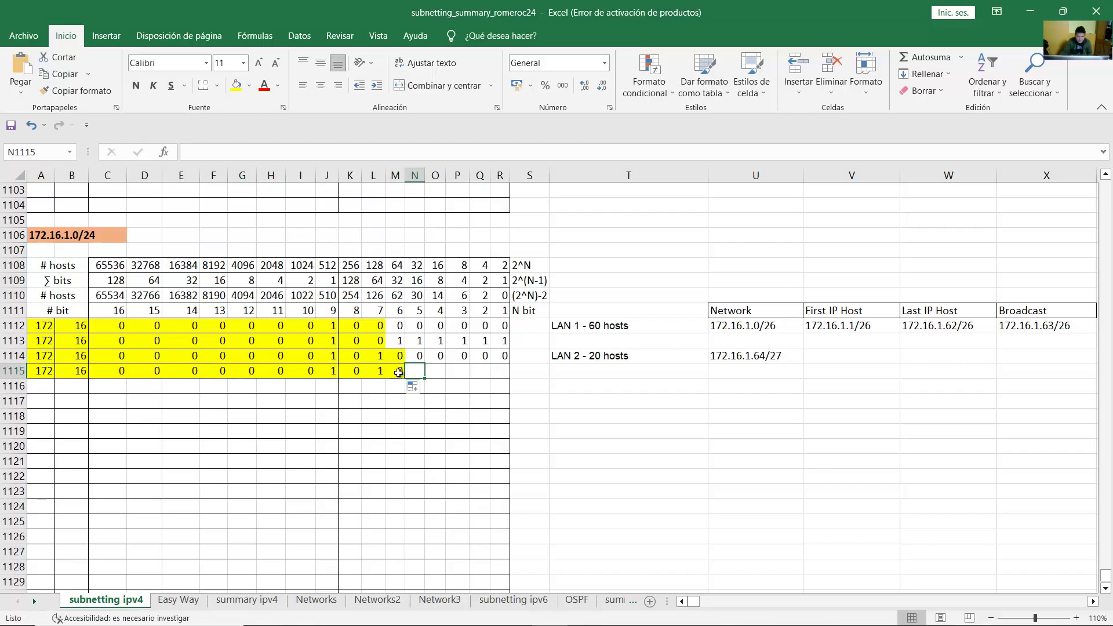
pyautogui.write('1\t1\t1\t1\t1')
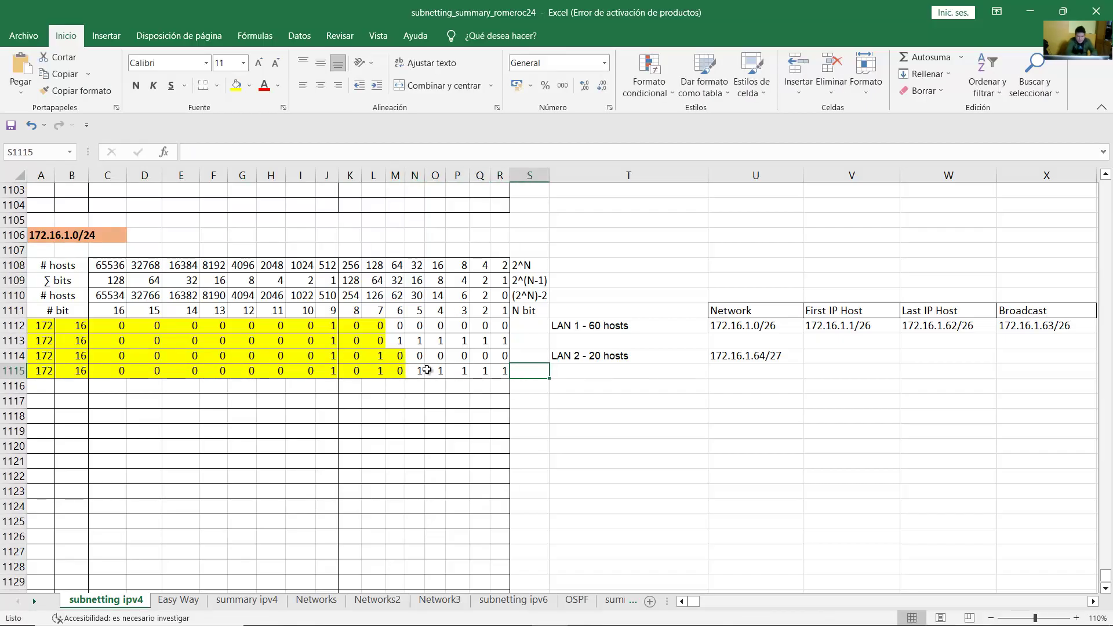
pyautogui.moveTo(422, 371); pyautogui.dragTo(501, 371)
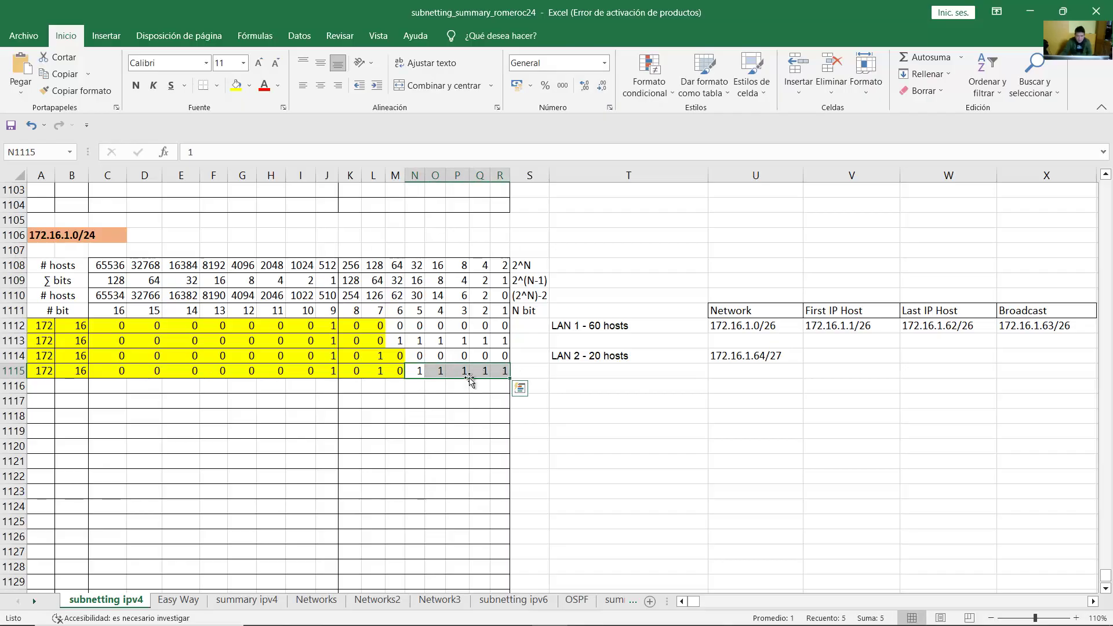
pyautogui.moveTo(40, 371); pyautogui.dragTo(73, 372)
pyautogui.moveTo(282, 376); pyautogui.dragTo(504, 375)
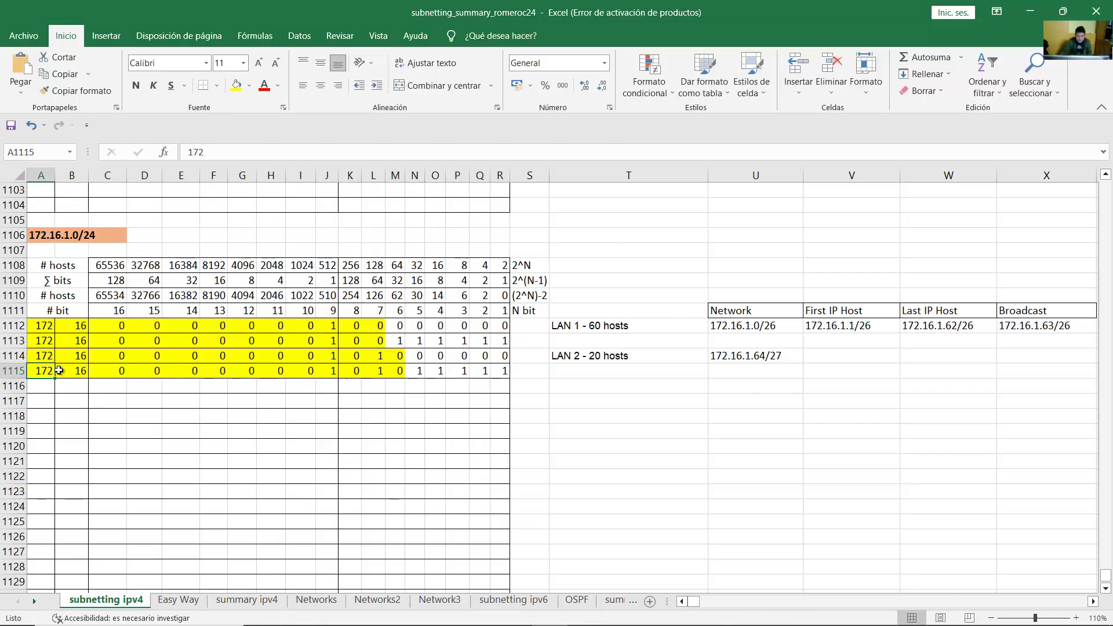
pyautogui.moveTo(116, 371); pyautogui.dragTo(334, 374)
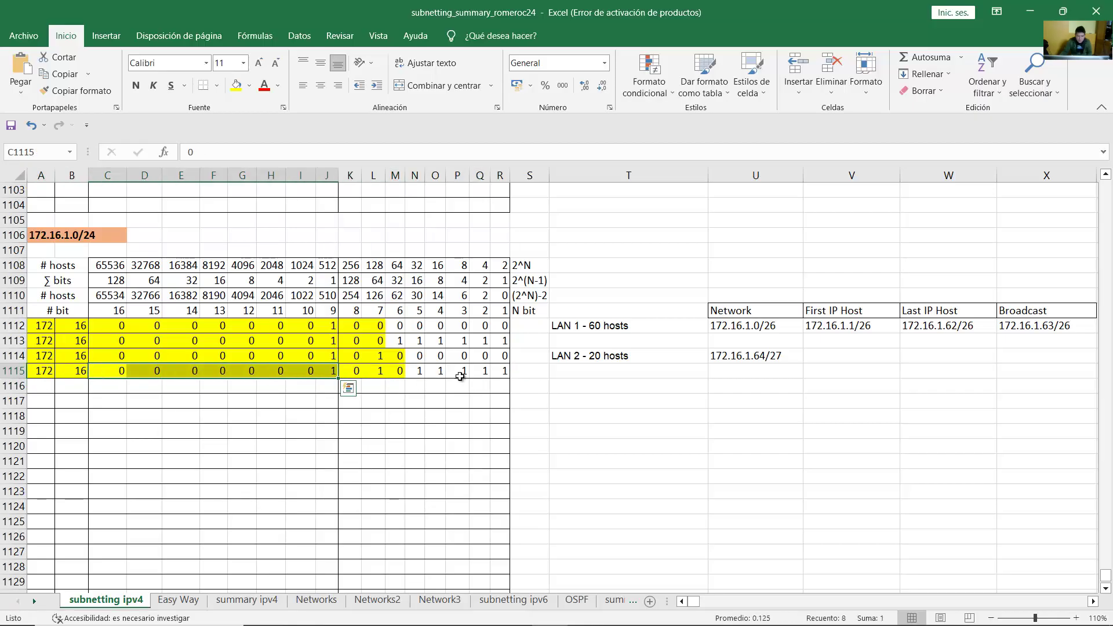
# Step: Start LAN 2's broadcast entry with 172 and set bit L1115 to 1
pyautogui.click(1000, 361)
pyautogui.write('172.16.1.')
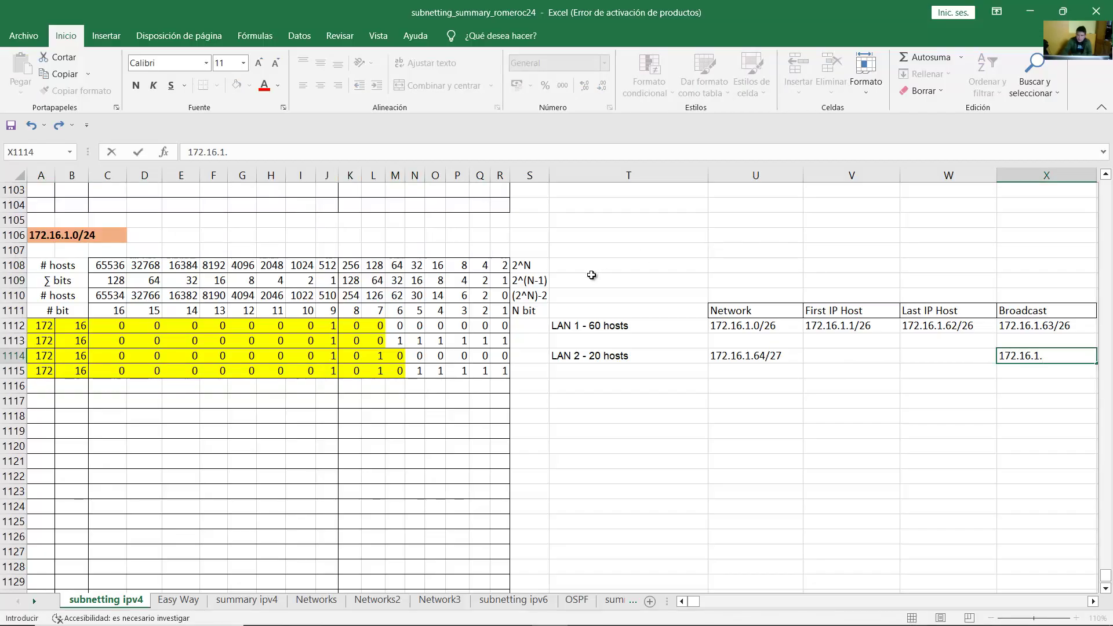
pyautogui.click(438, 371)
pyautogui.click(378, 374)
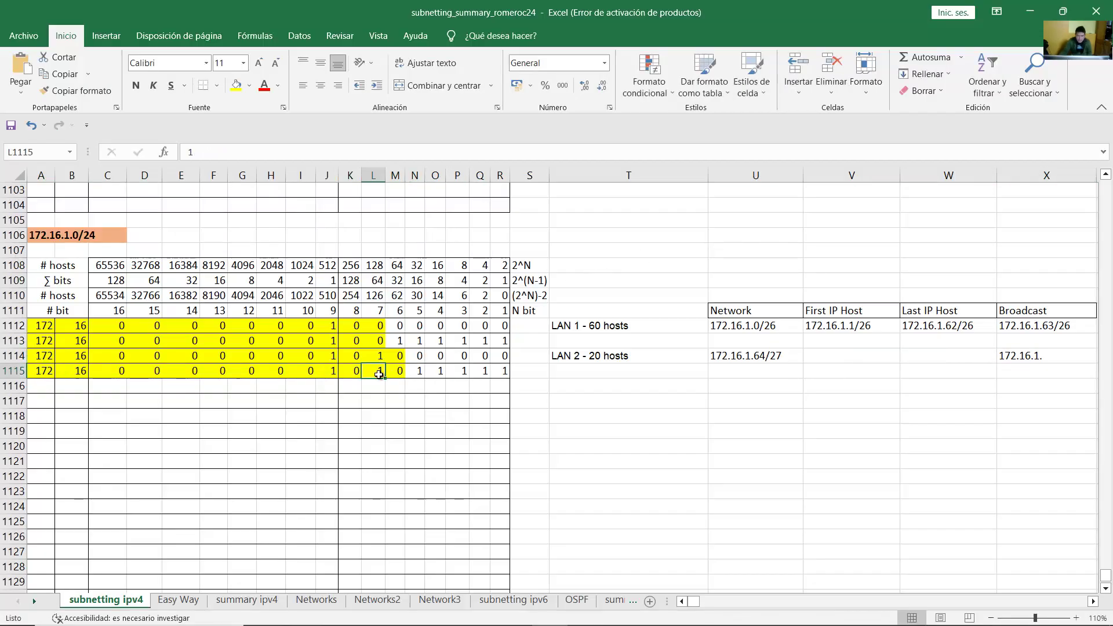
pyautogui.moveTo(420, 374); pyautogui.dragTo(498, 374)
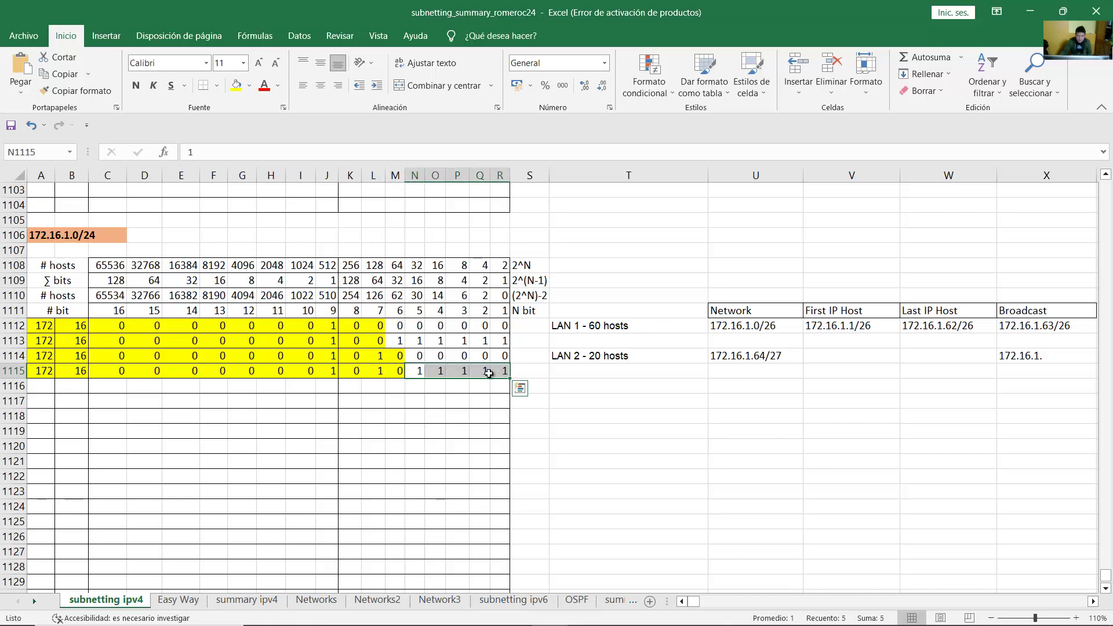
pyautogui.click(379, 372)
pyautogui.write('1')
pyautogui.moveTo(420, 374); pyautogui.dragTo(500, 374)
# Step: Total the 64 and lower bit weights to 95 and complete the broadcast as 172.16.1.95/27
pyautogui.click(377, 282)
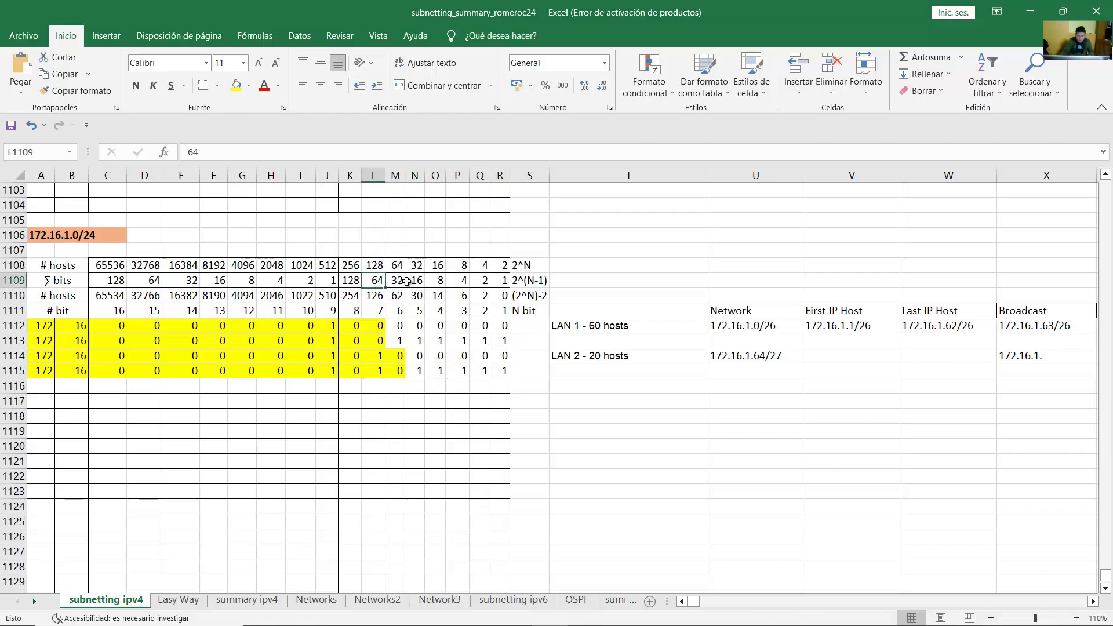
pyautogui.keyDown('ctrl'); pyautogui.moveTo(416, 281); pyautogui.dragTo(500, 280); pyautogui.keyUp('ctrl')
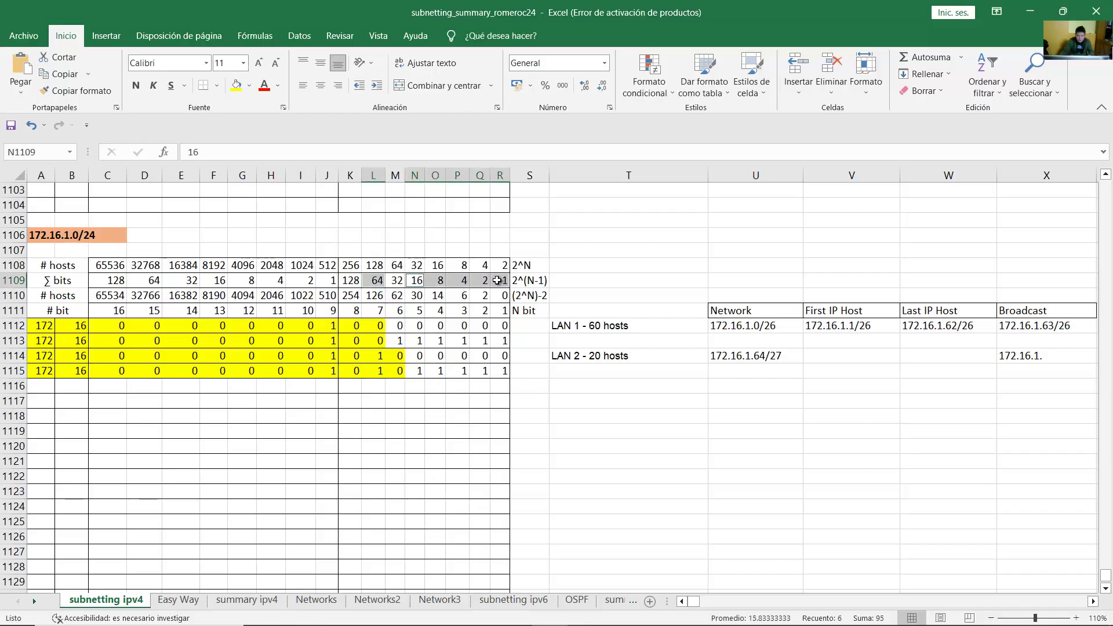
pyautogui.click(384, 374)
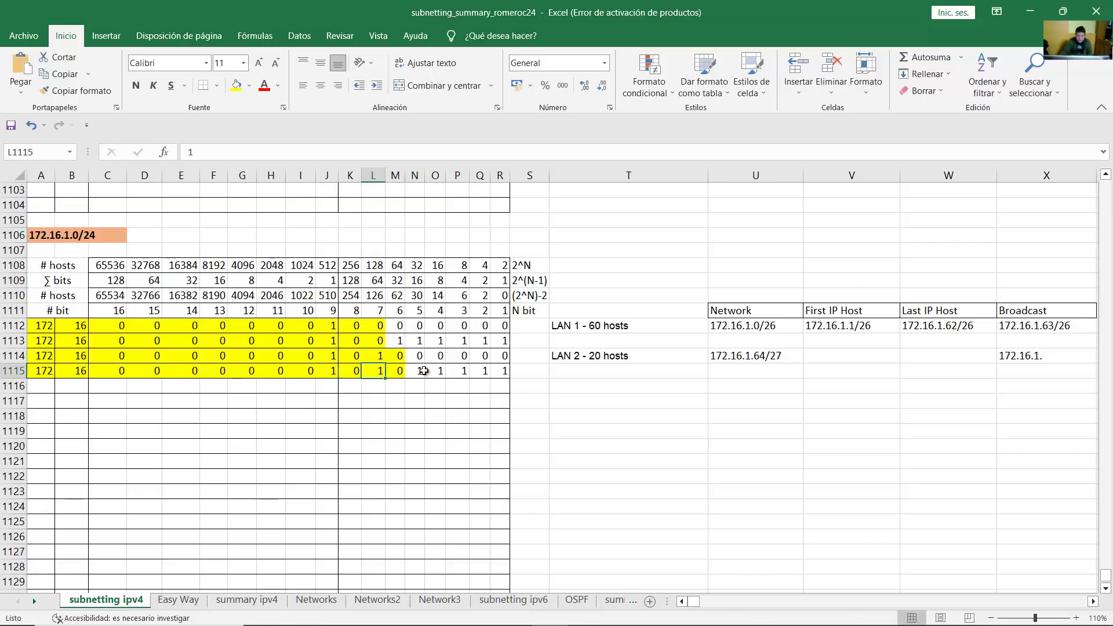
pyautogui.moveTo(424, 371); pyautogui.dragTo(502, 372)
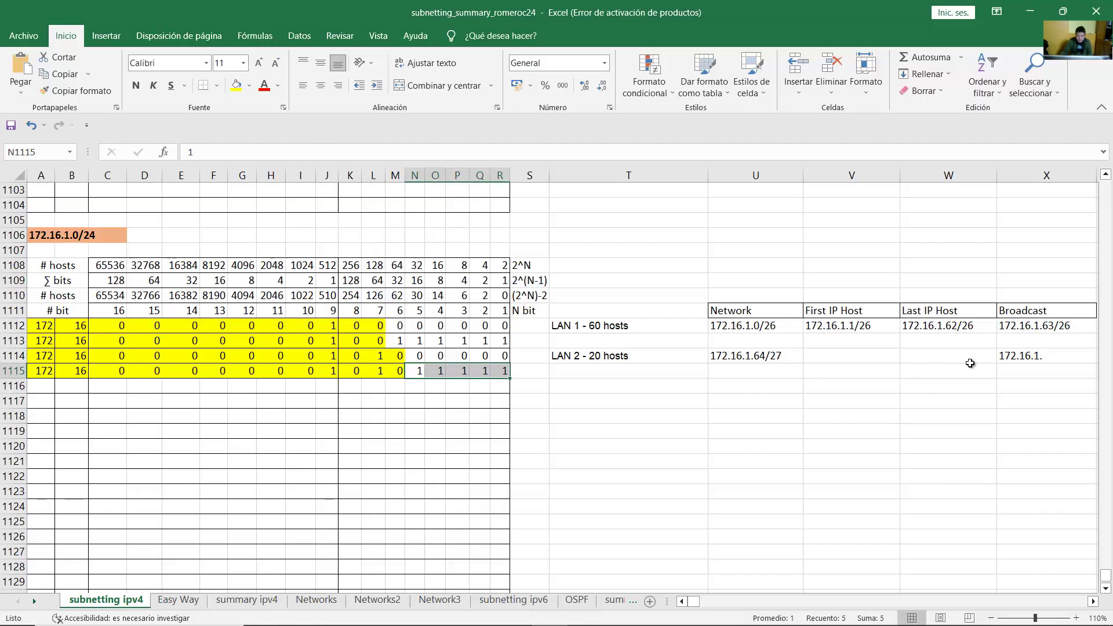
pyautogui.click(1053, 358)
pyautogui.press('F2')
pyautogui.write('95/27')
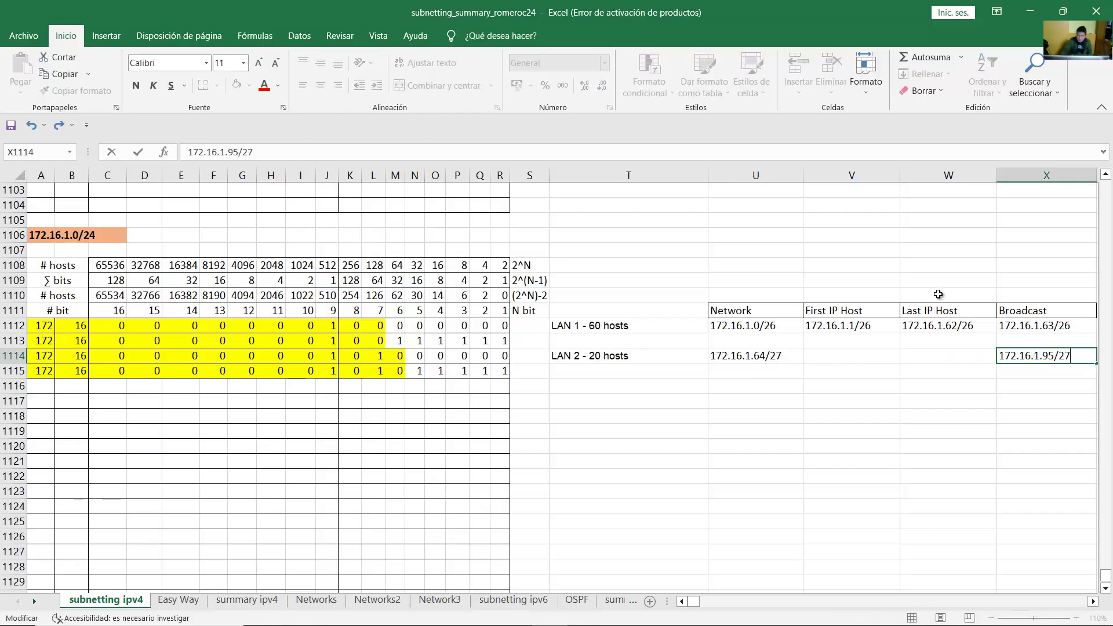
pyautogui.press('Return')
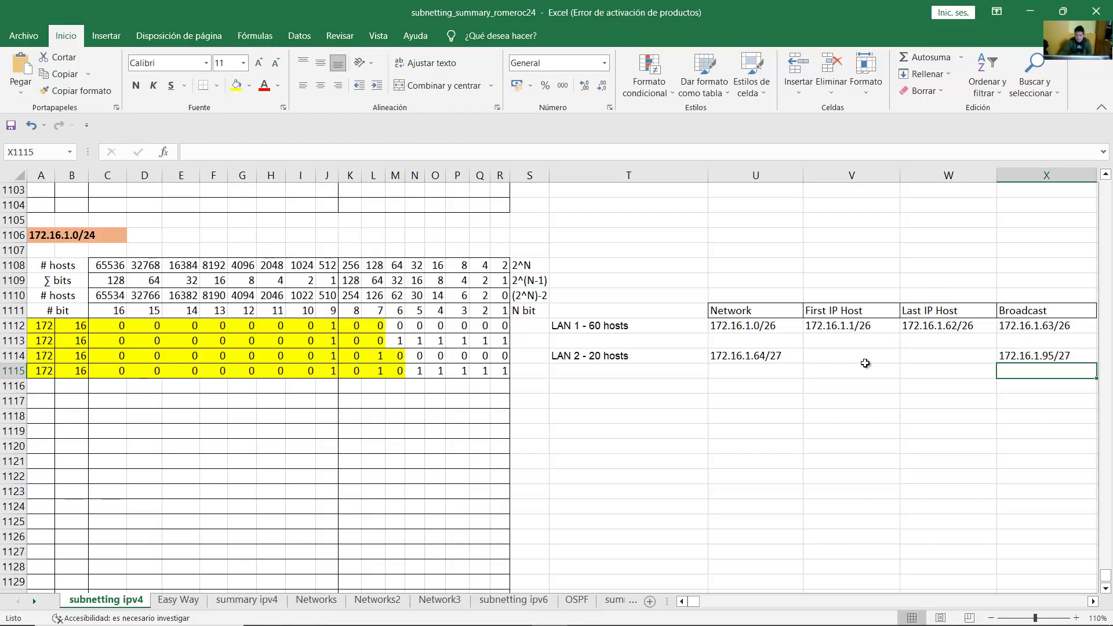
# Step: Verify row 1115's set bits sum to 95, matching LAN 2's broadcast address
pyautogui.click(418, 371)
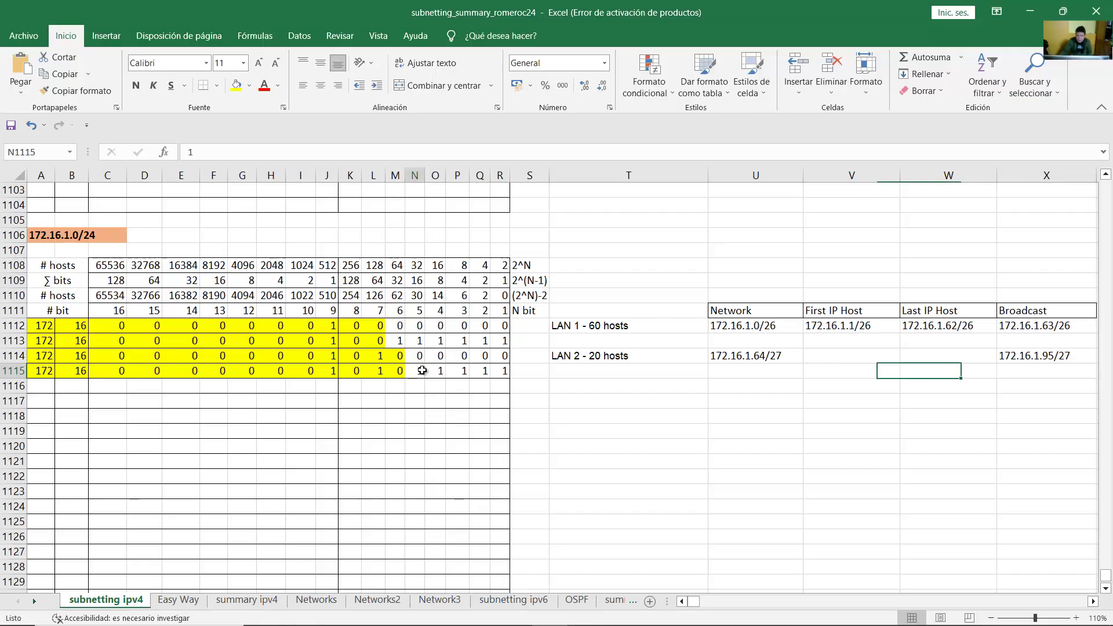
pyautogui.click(371, 375)
pyautogui.click(380, 282)
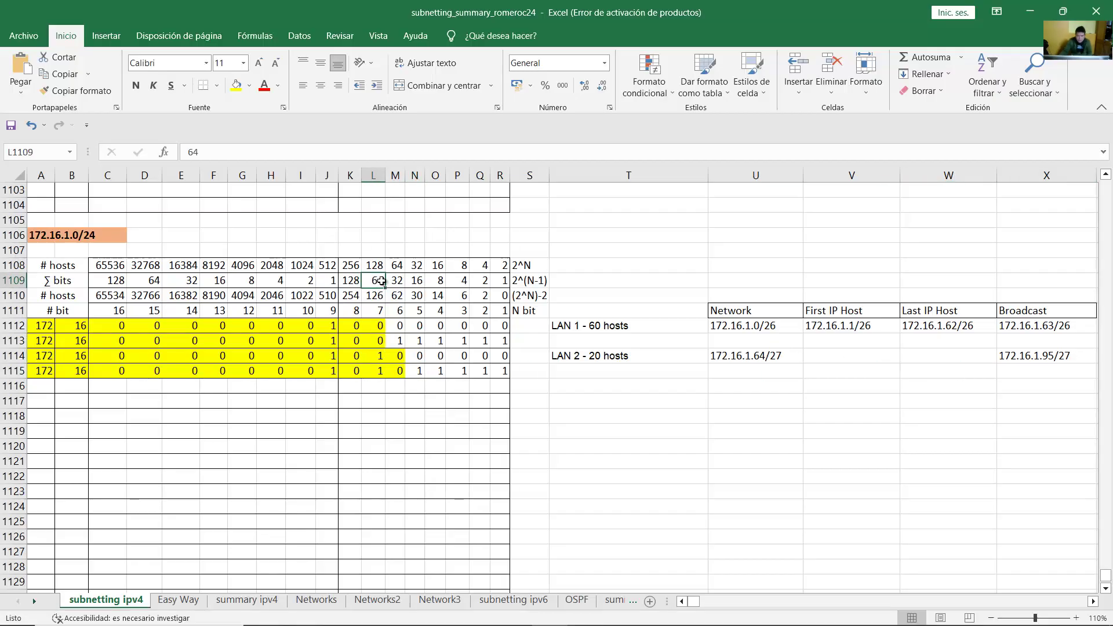
pyautogui.press('Right')
pyautogui.press('Right')
pyautogui.press('Right')
pyautogui.press('Right')
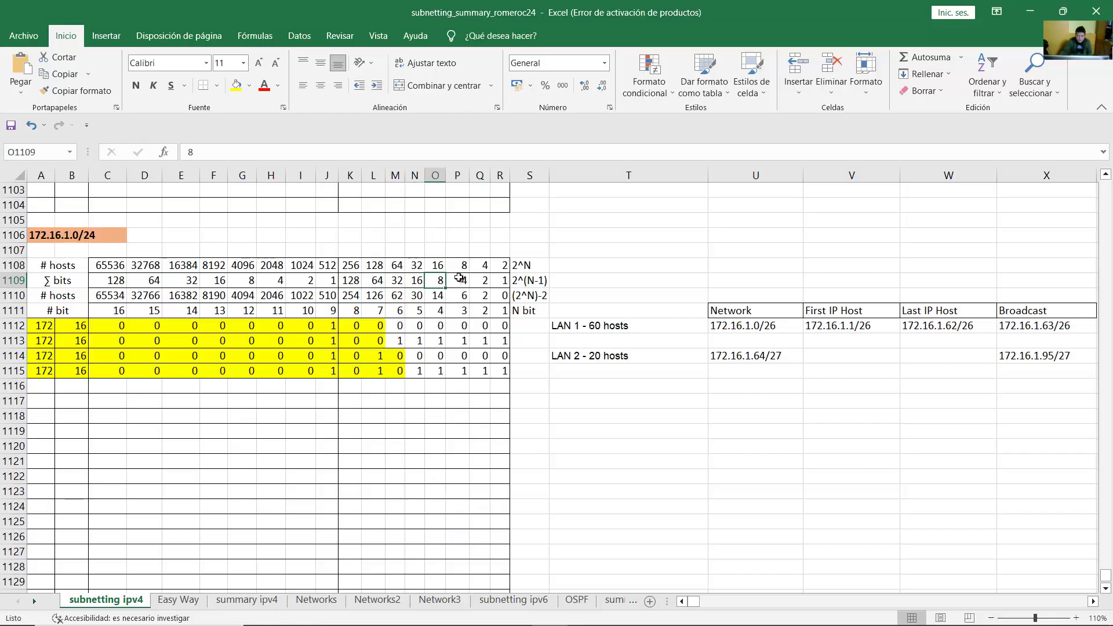
pyautogui.click(481, 281)
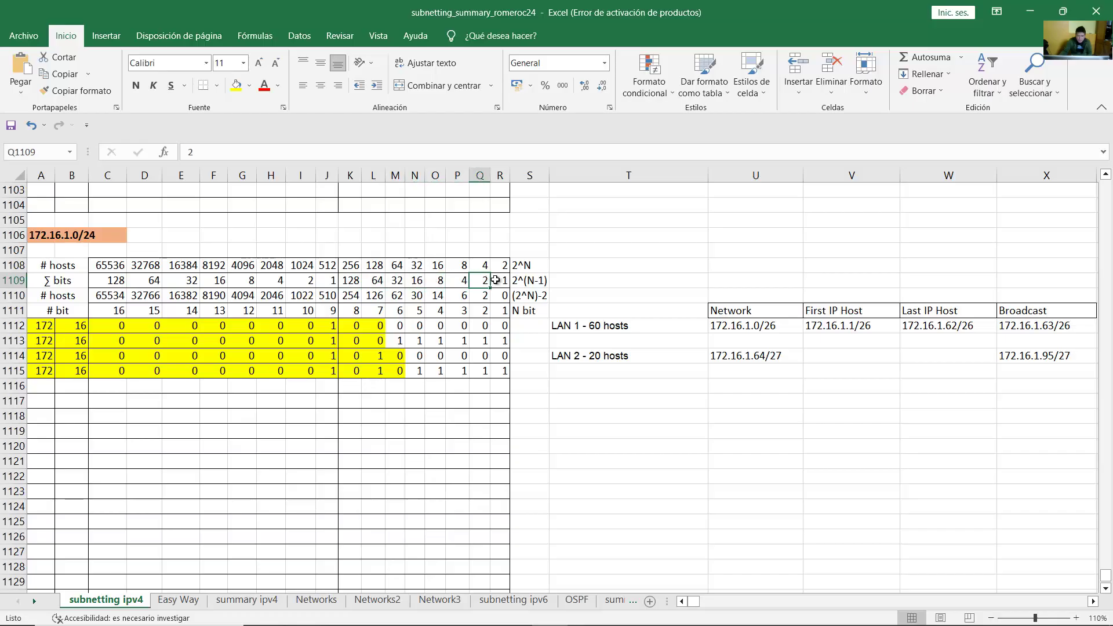
pyautogui.click(501, 282)
pyautogui.click(384, 281)
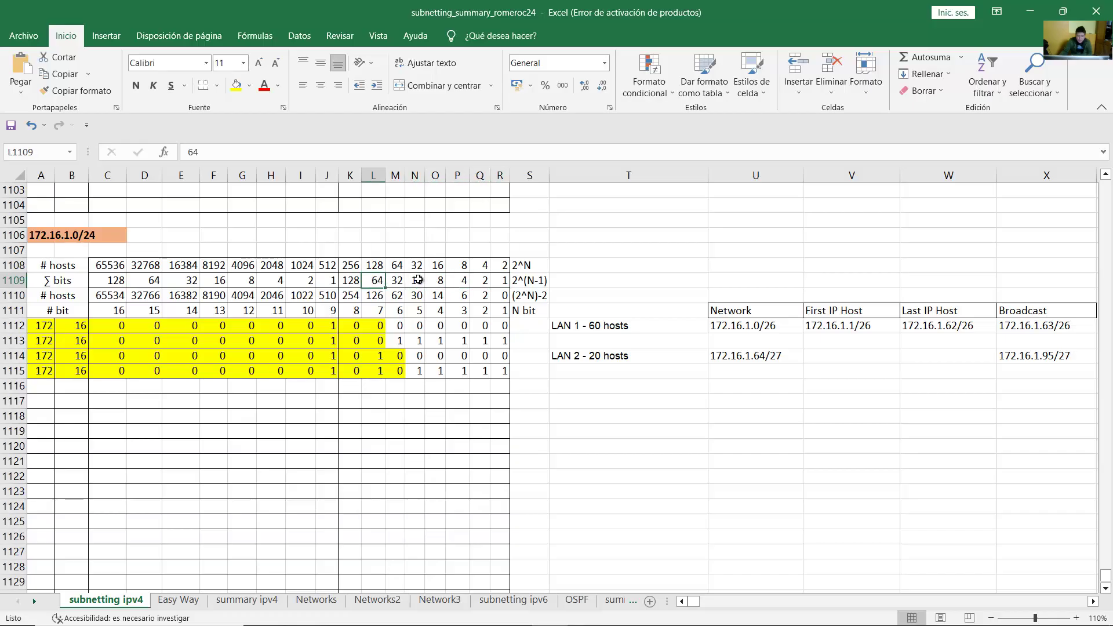
pyautogui.keyDown('ctrl'); pyautogui.moveTo(418, 281); pyautogui.dragTo(502, 281); pyautogui.keyUp('ctrl')
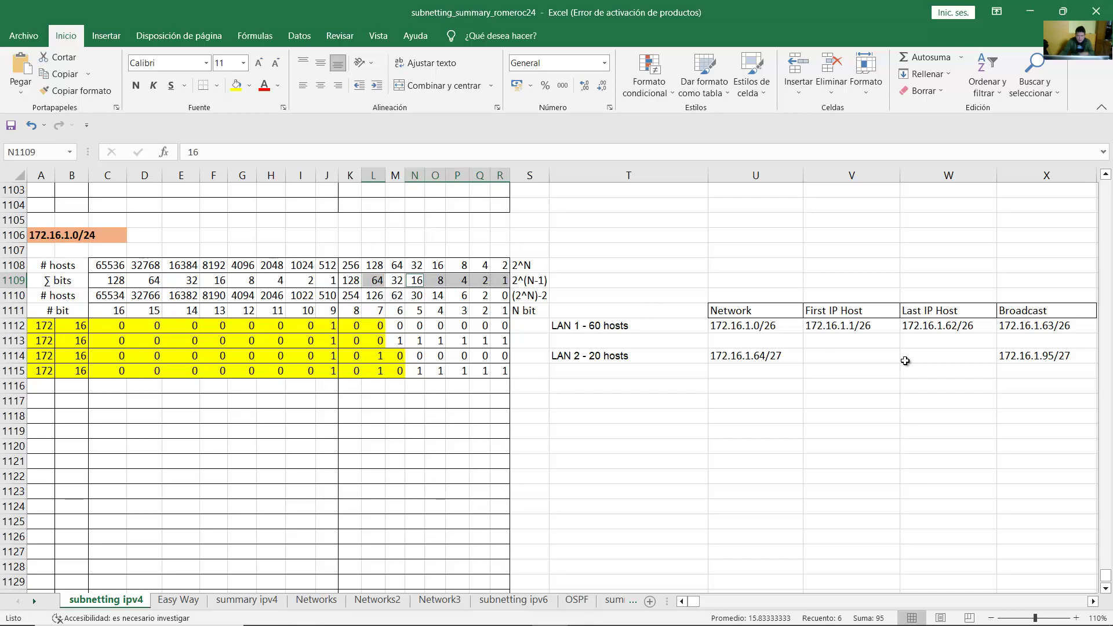
pyautogui.click(1046, 376)
pyautogui.click(1047, 353)
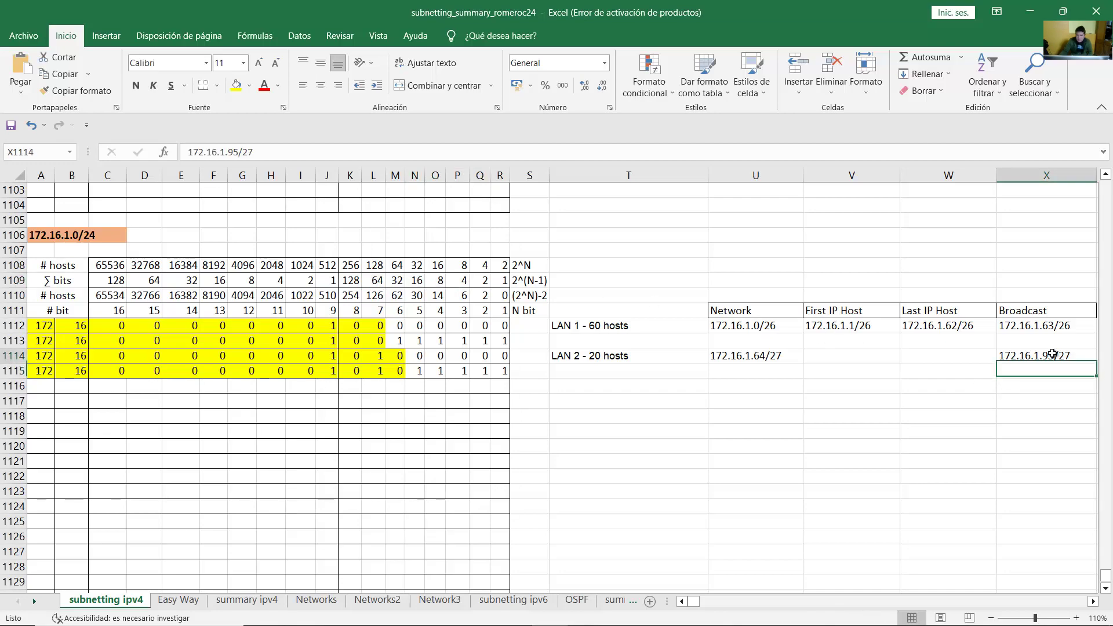
# Step: Enter LAN 2's first host address 172.16.1.65/27 in V1114
pyautogui.click(809, 356)
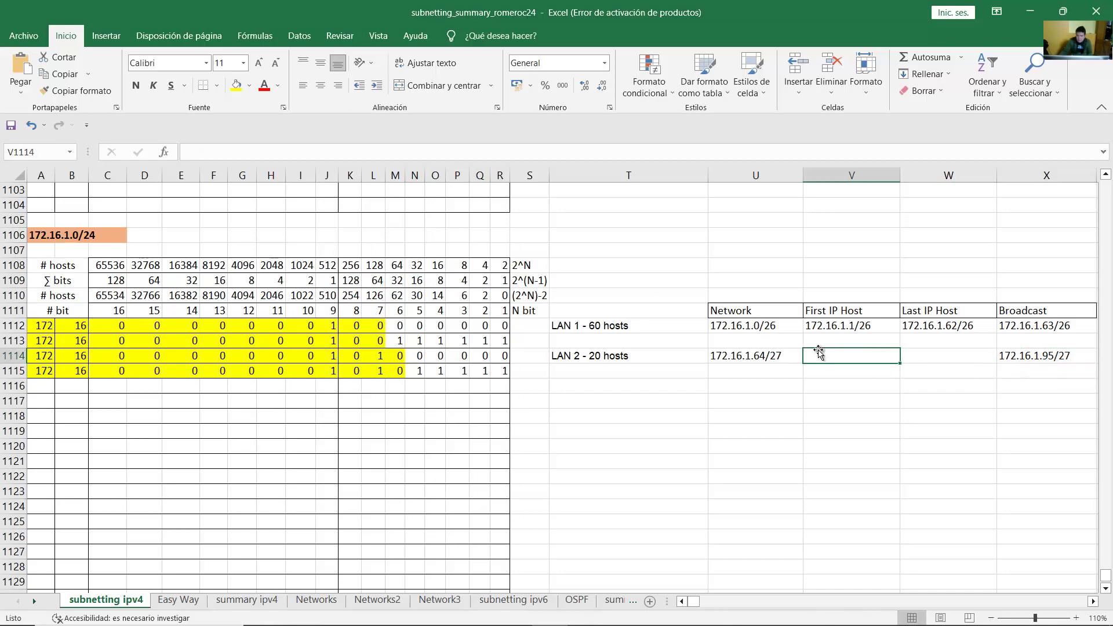
pyautogui.click(779, 355)
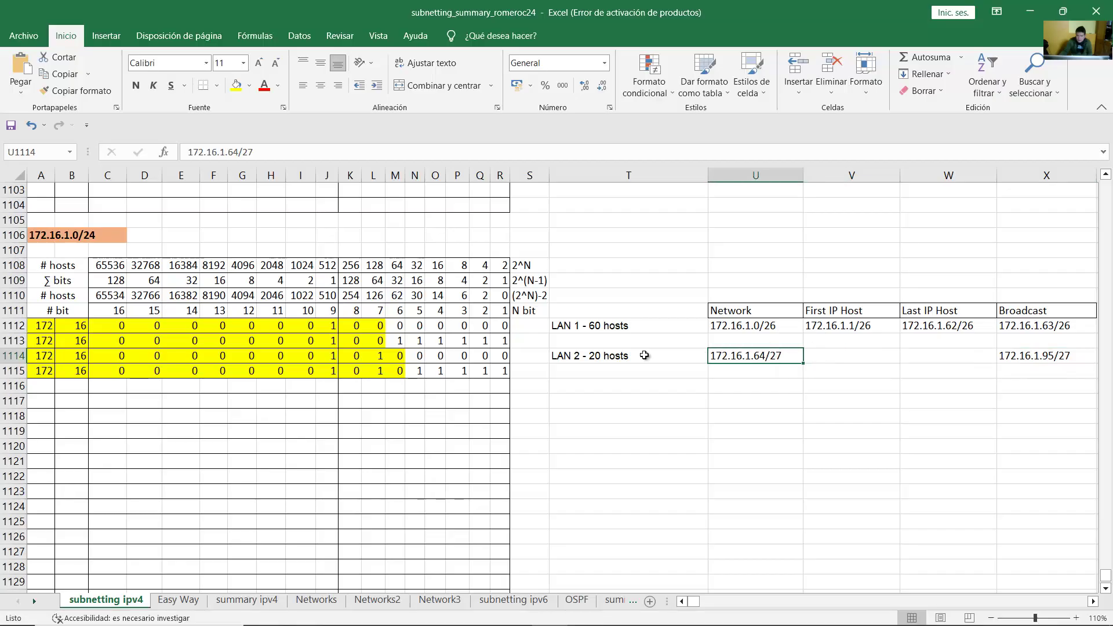
pyautogui.click(811, 358)
pyautogui.click(764, 356)
pyautogui.click(836, 360)
pyautogui.write('172.16.1.65/27')
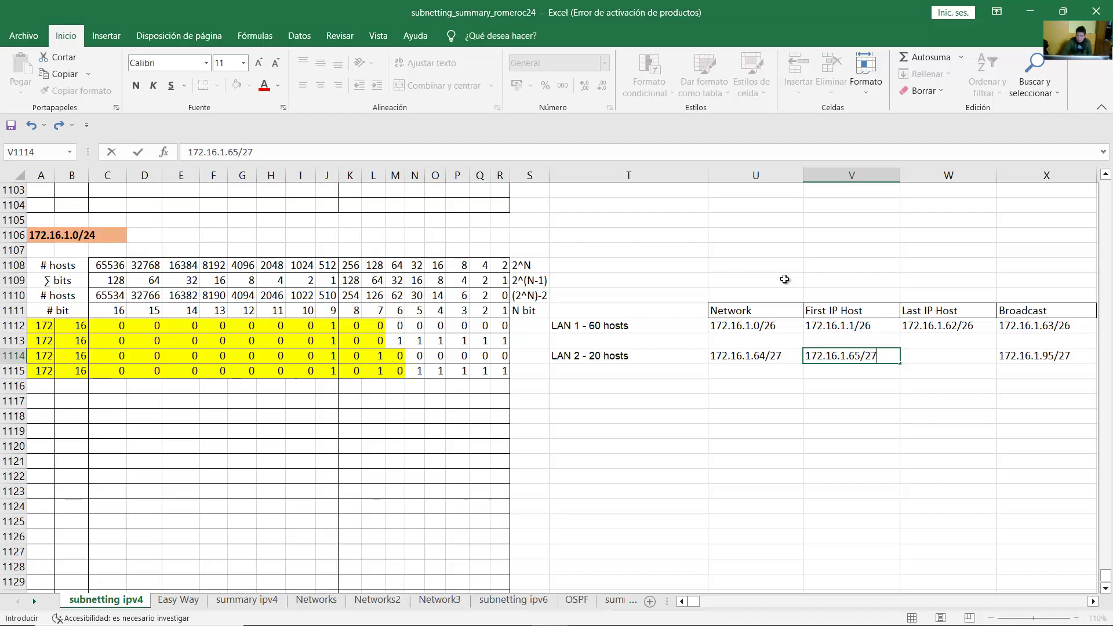
pyautogui.press('Return')
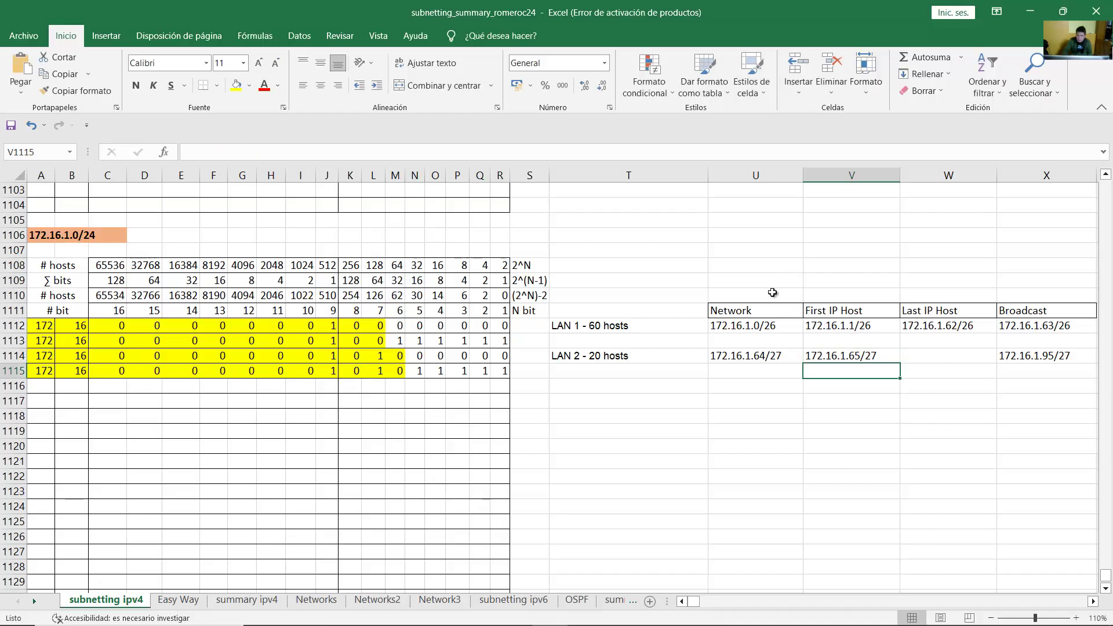
# Step: Enter LAN 2's last host address 172.16.1.94/27 in W1114
pyautogui.click(940, 359)
pyautogui.click(933, 330)
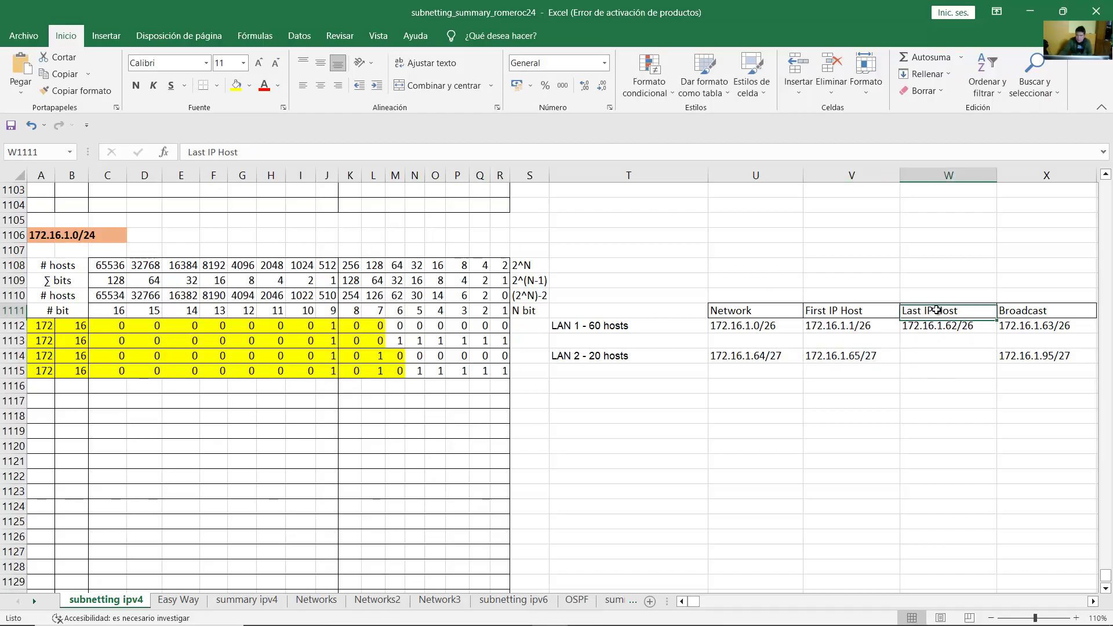
pyautogui.click(944, 355)
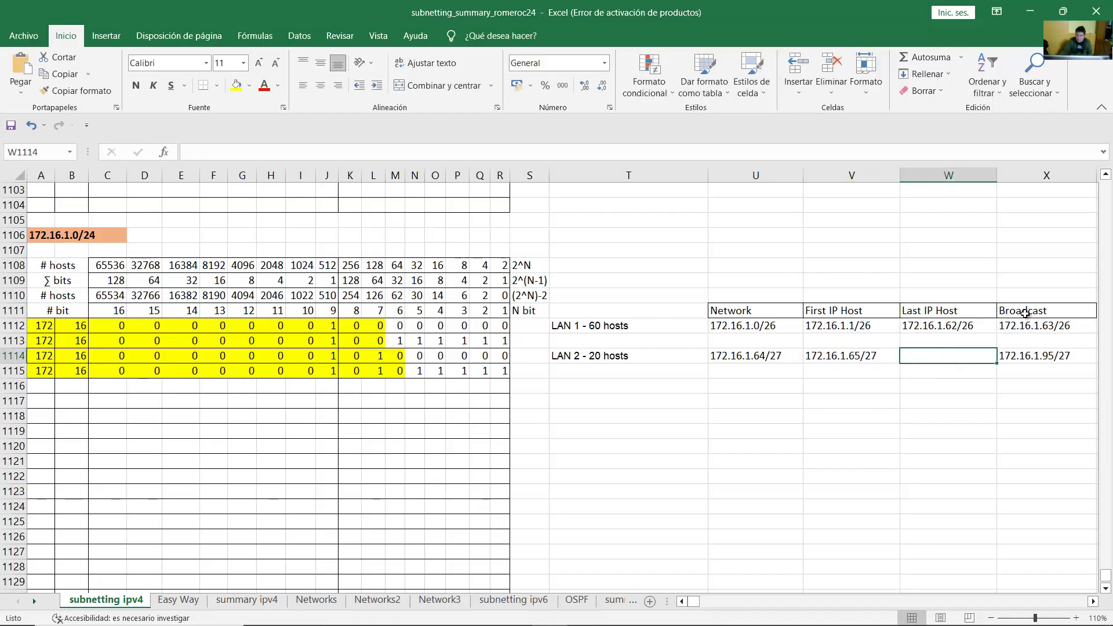
pyautogui.click(1047, 358)
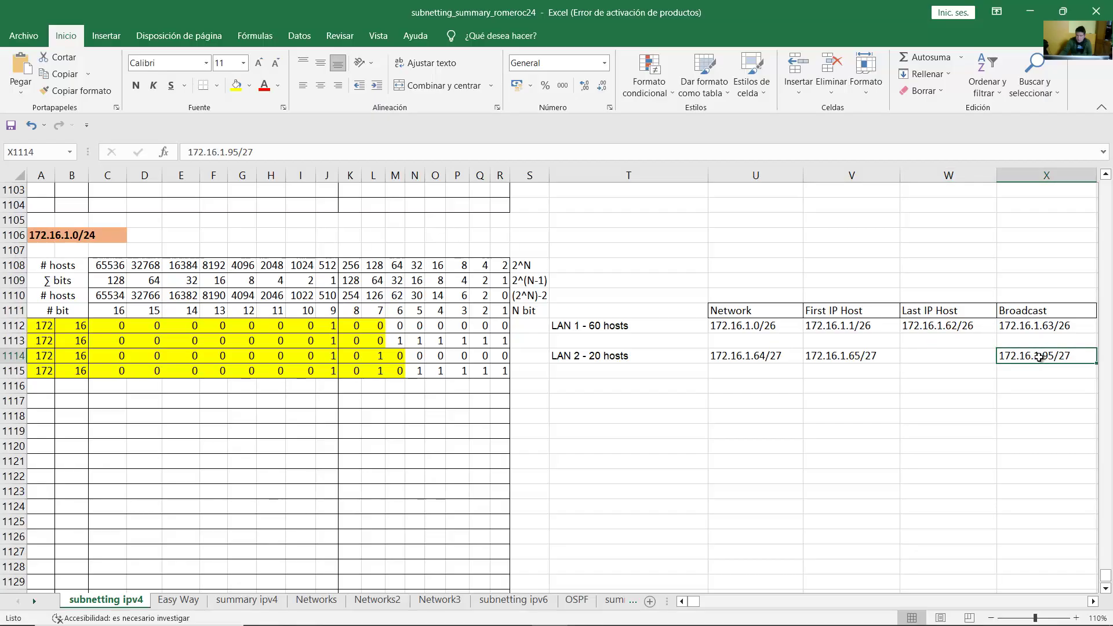
pyautogui.press('Left')
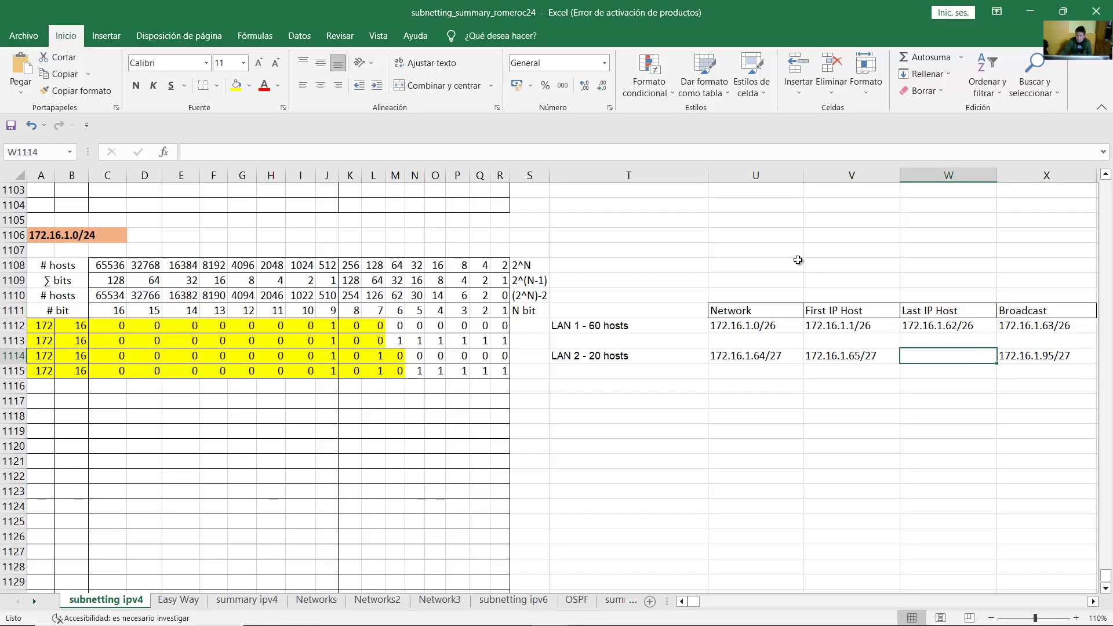
pyautogui.write('172')
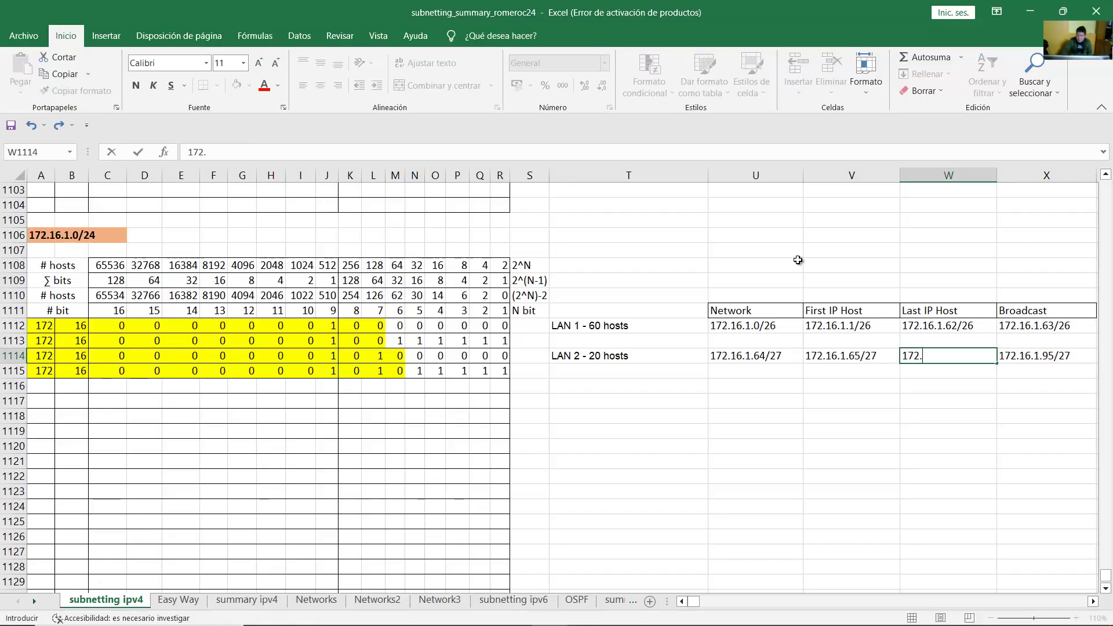
pyautogui.write('.16.1.94/27')
pyautogui.press('Return')
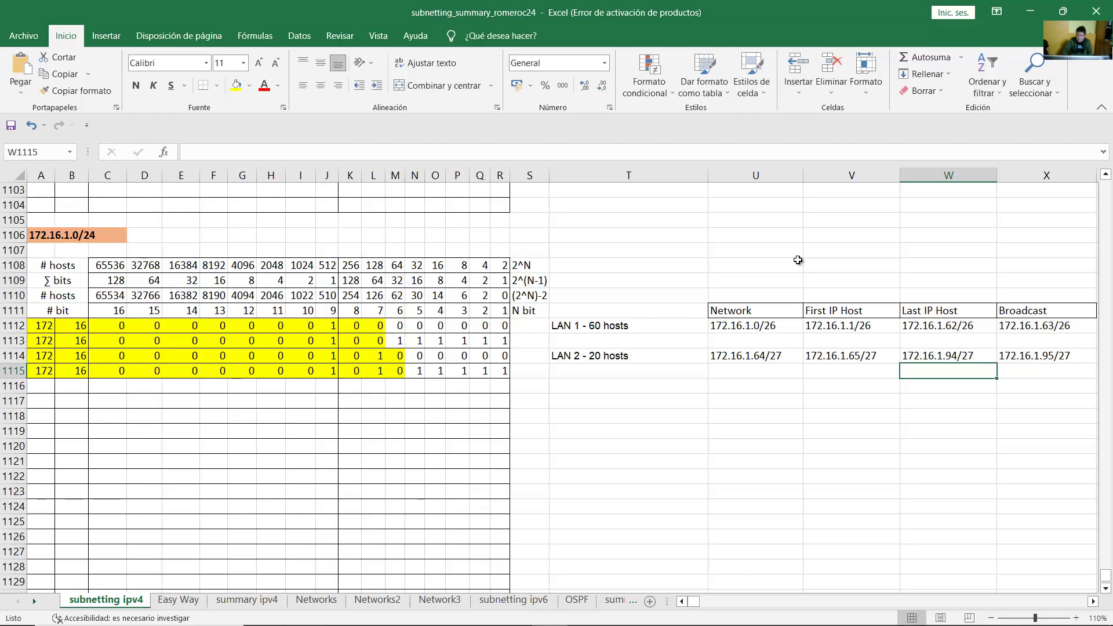
# Step: Review the completed LAN 1 and LAN 2 subnet table, then return to Packet Tracer
pyautogui.moveTo(595, 323); pyautogui.dragTo(1039, 359)
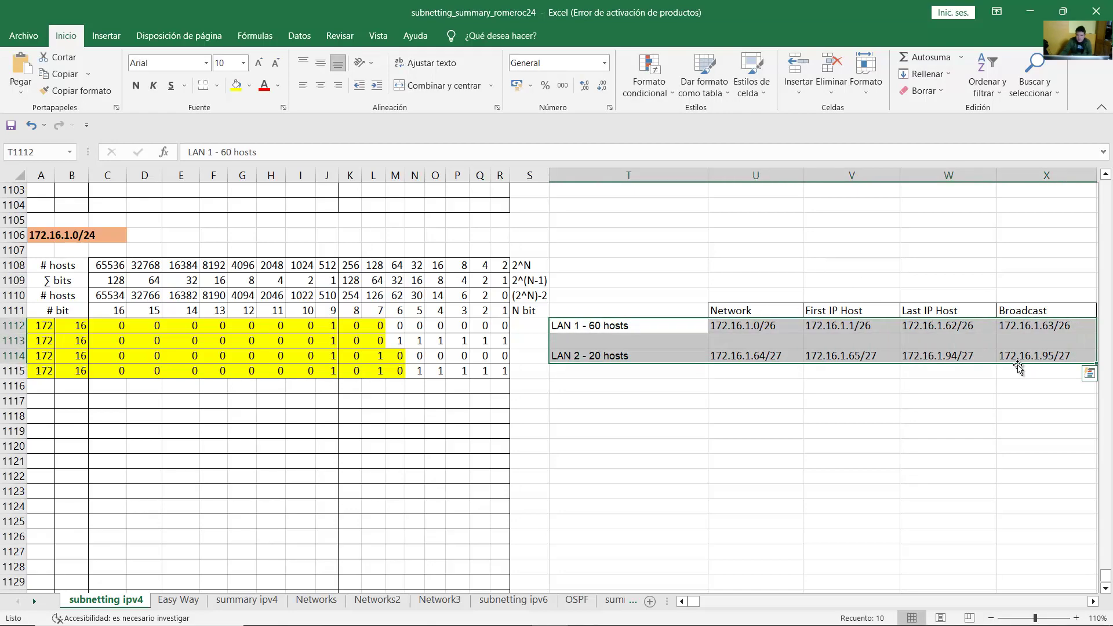
pyautogui.click(949, 368)
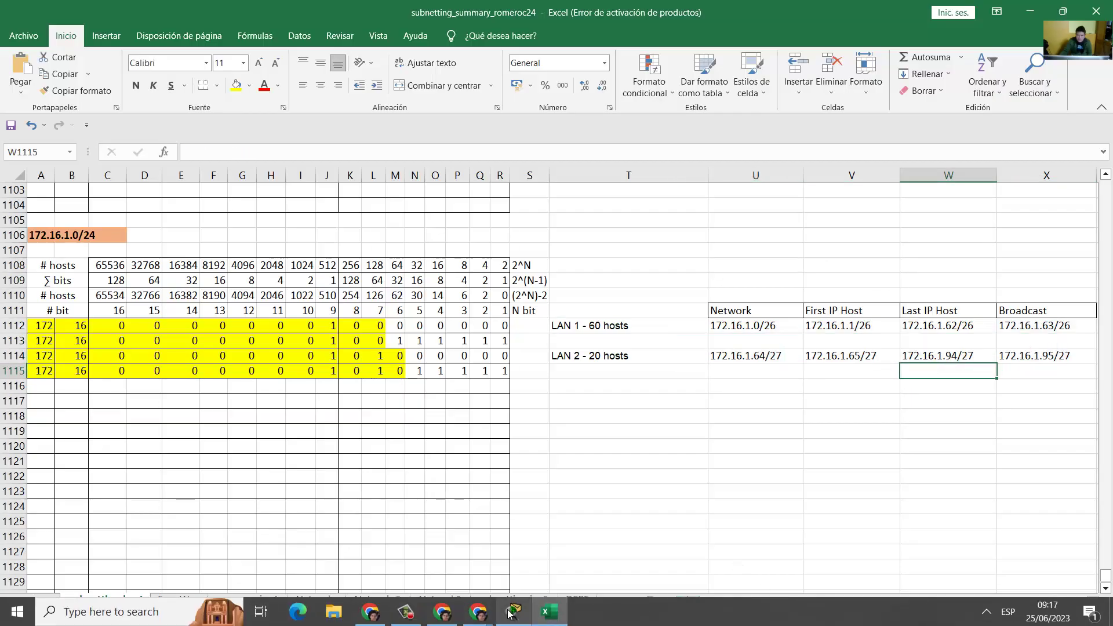
pyautogui.click(514, 614)
pyautogui.click(283, 448)
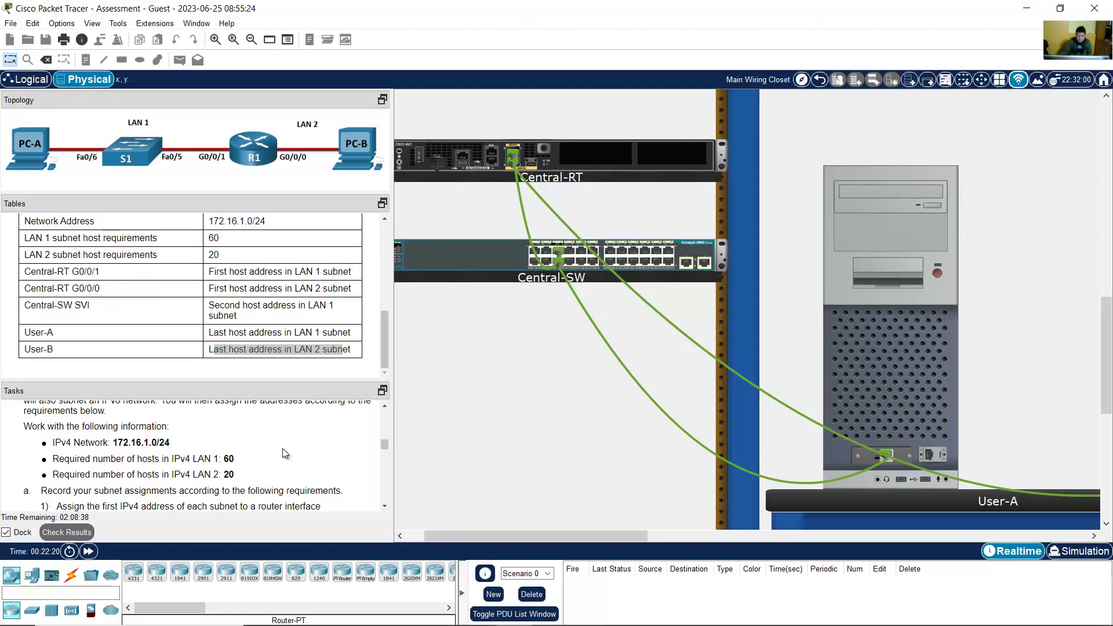
pyautogui.scroll(-1, 283, 449)
pyautogui.scroll(-1, 283, 451)
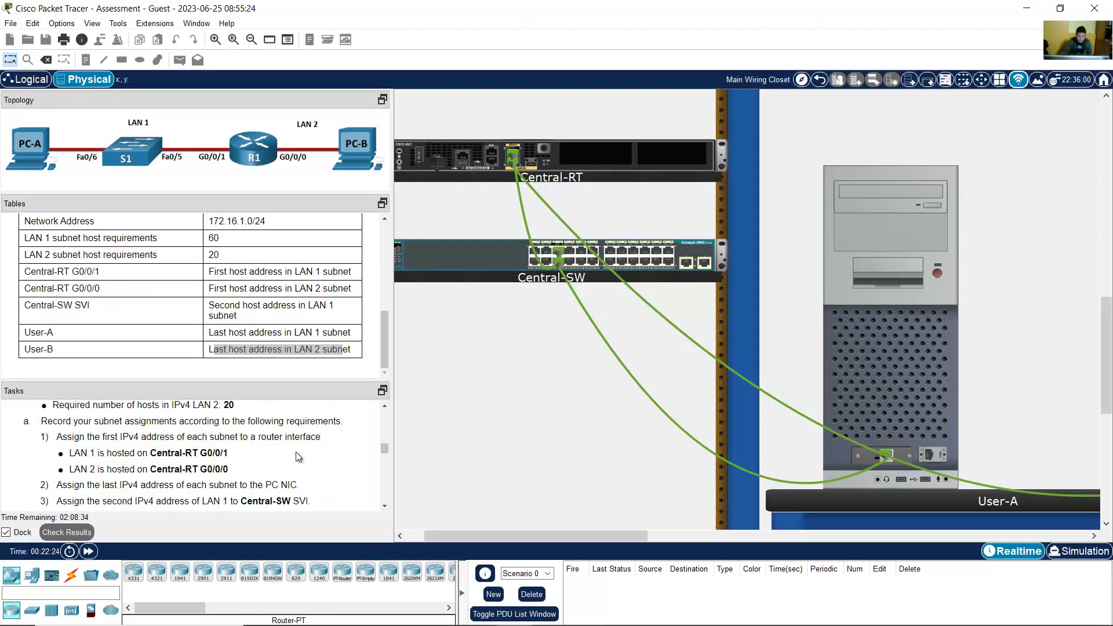
pyautogui.scroll(-3, 296, 451)
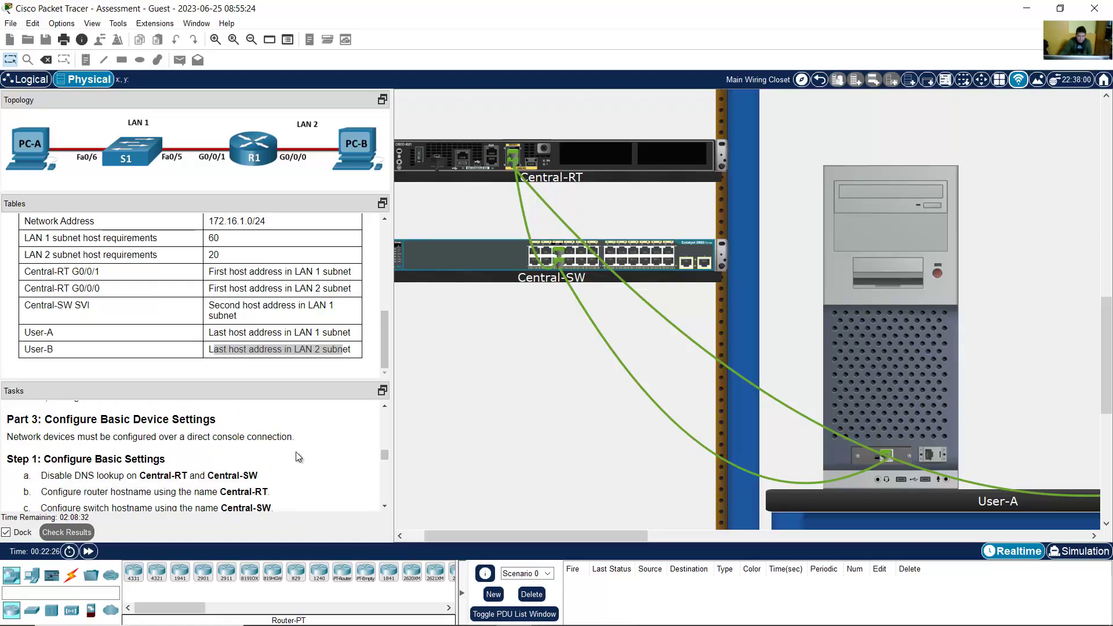
pyautogui.scroll(5, 296, 452)
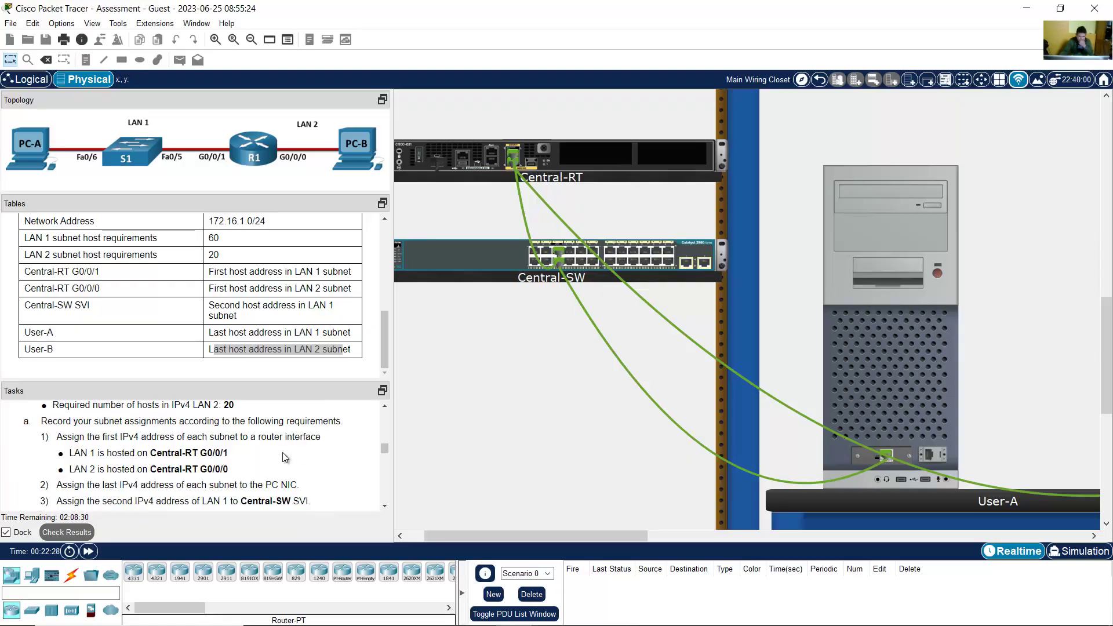
pyautogui.moveTo(42, 423); pyautogui.dragTo(323, 424)
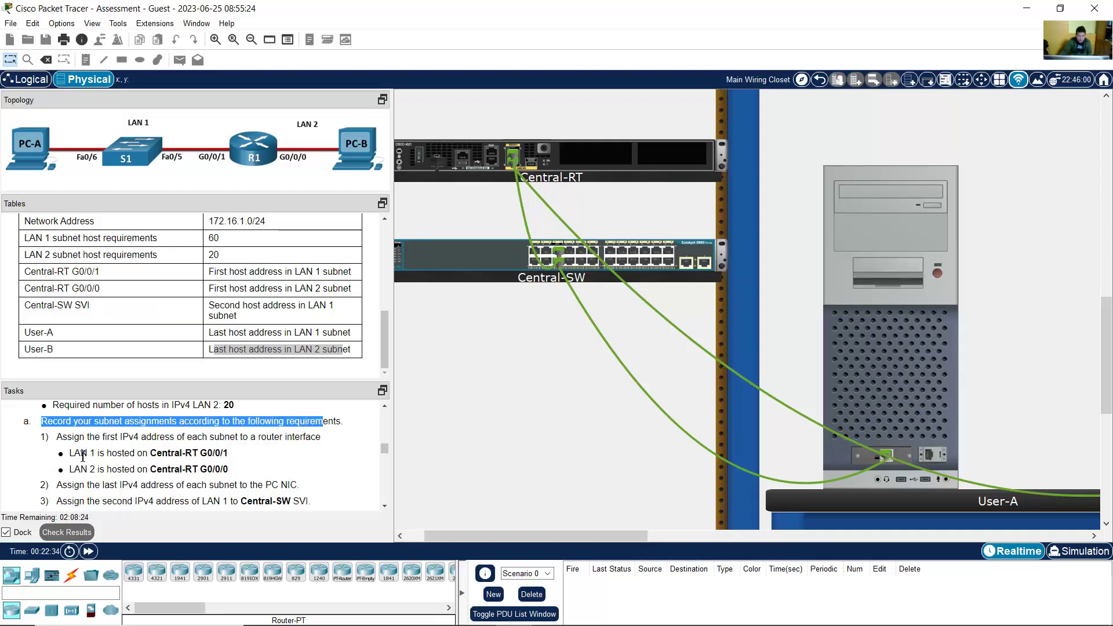
pyautogui.moveTo(74, 437); pyautogui.dragTo(317, 436)
pyautogui.moveTo(71, 459); pyautogui.dragTo(231, 456)
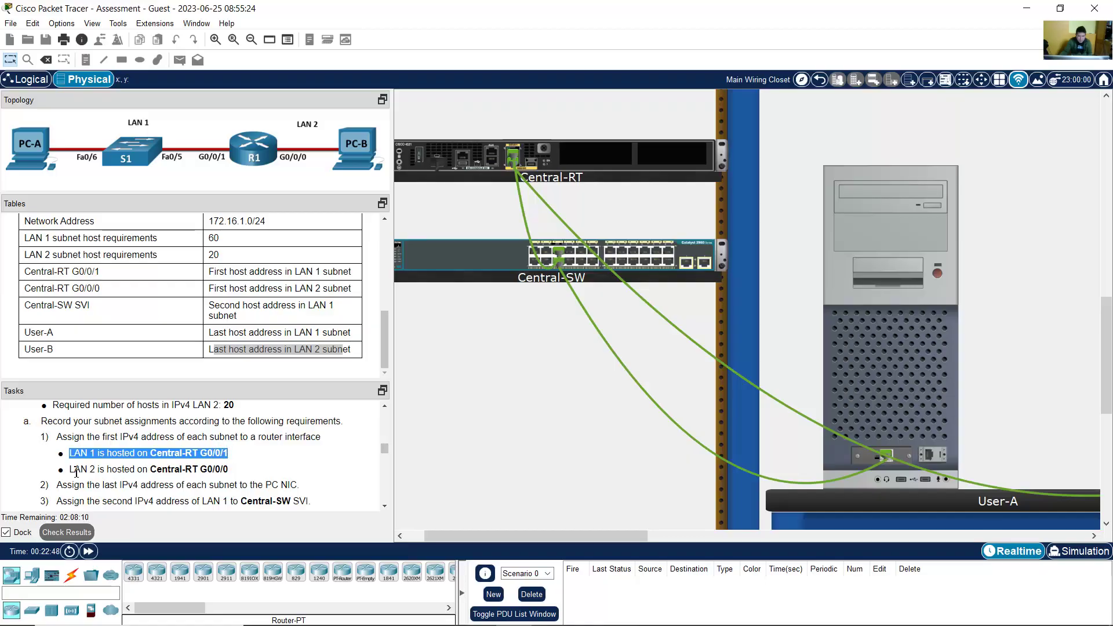
pyautogui.moveTo(76, 471); pyautogui.dragTo(230, 467)
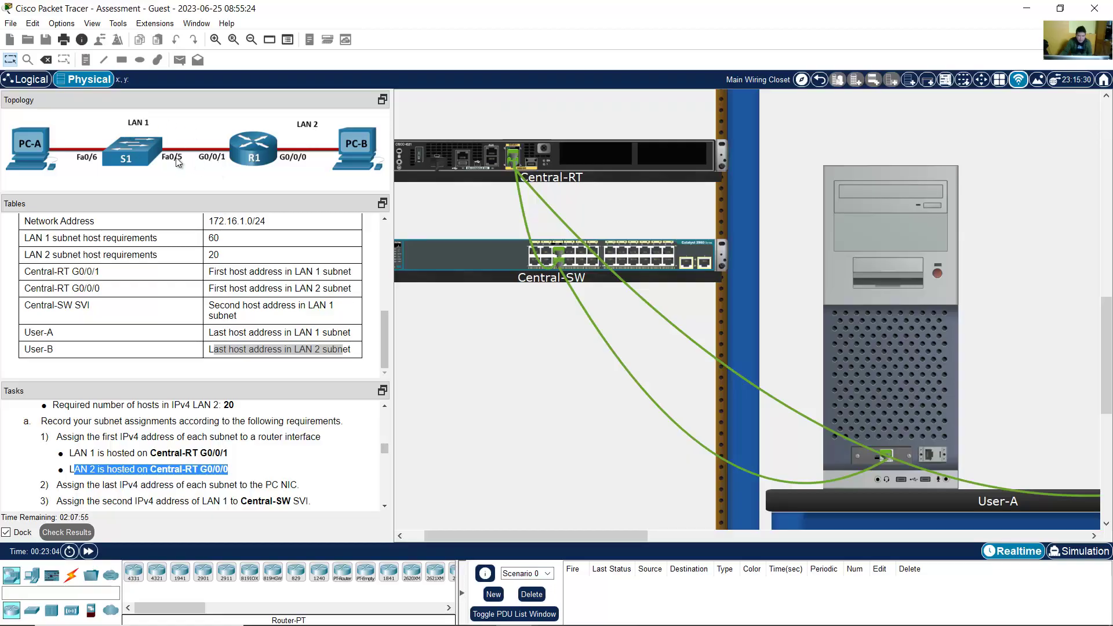
pyautogui.click(235, 471)
pyautogui.scroll(-2, 146, 456)
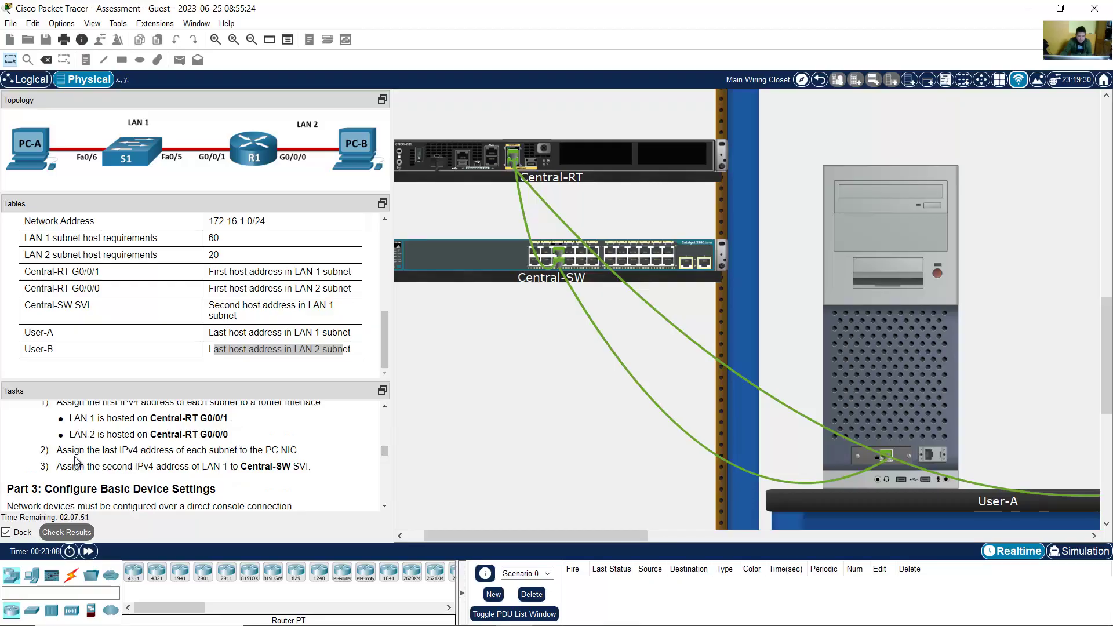
pyautogui.moveTo(64, 456); pyautogui.dragTo(286, 453)
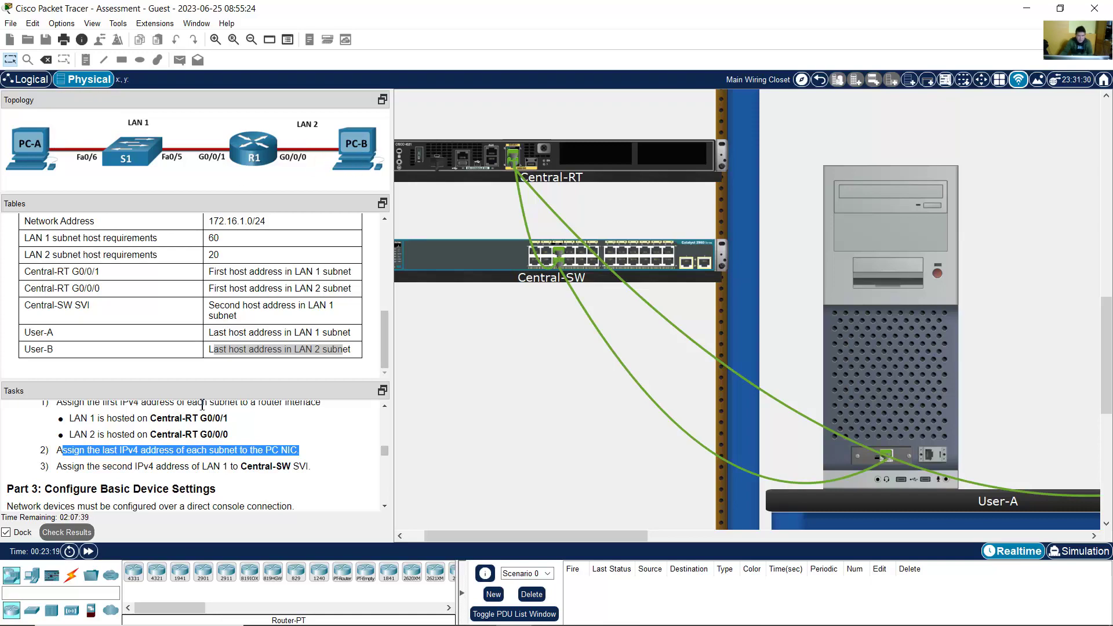
pyautogui.moveTo(62, 466); pyautogui.dragTo(307, 471)
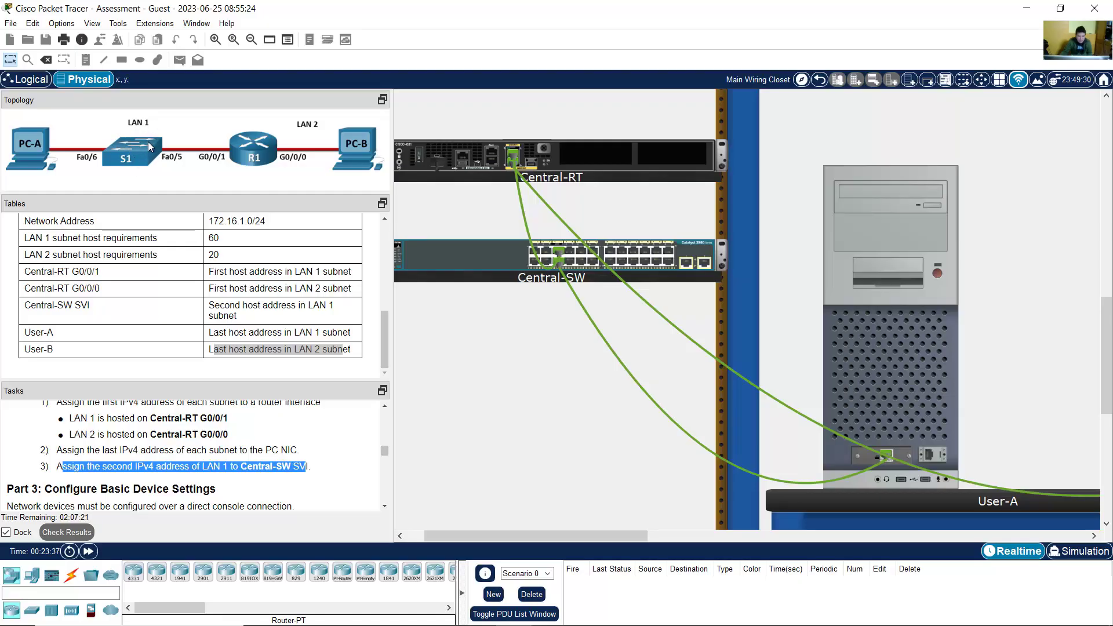
# Step: Scroll the Tasks pane to Part 3 and highlight the direct console connection requirement
pyautogui.click(148, 142)
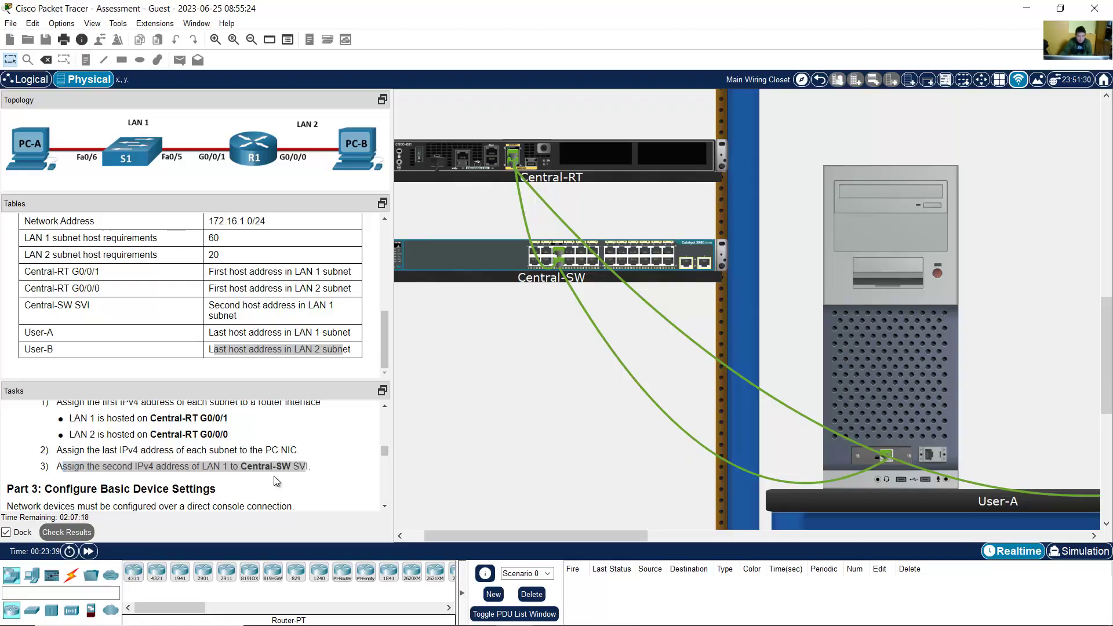
pyautogui.scroll(-2, 273, 475)
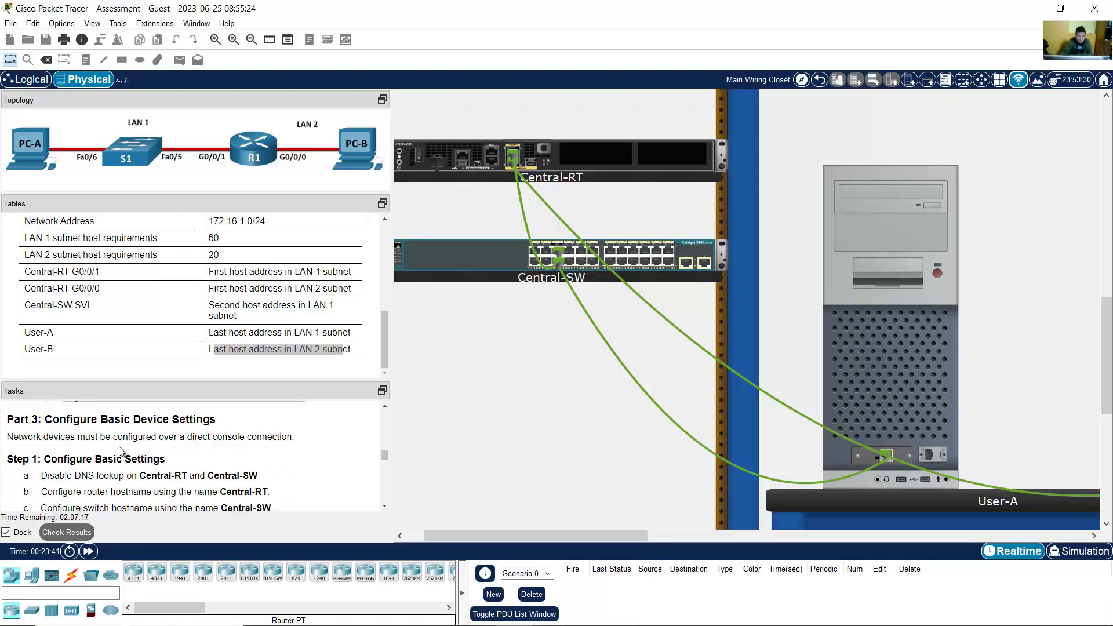
pyautogui.moveTo(45, 419); pyautogui.dragTo(182, 427)
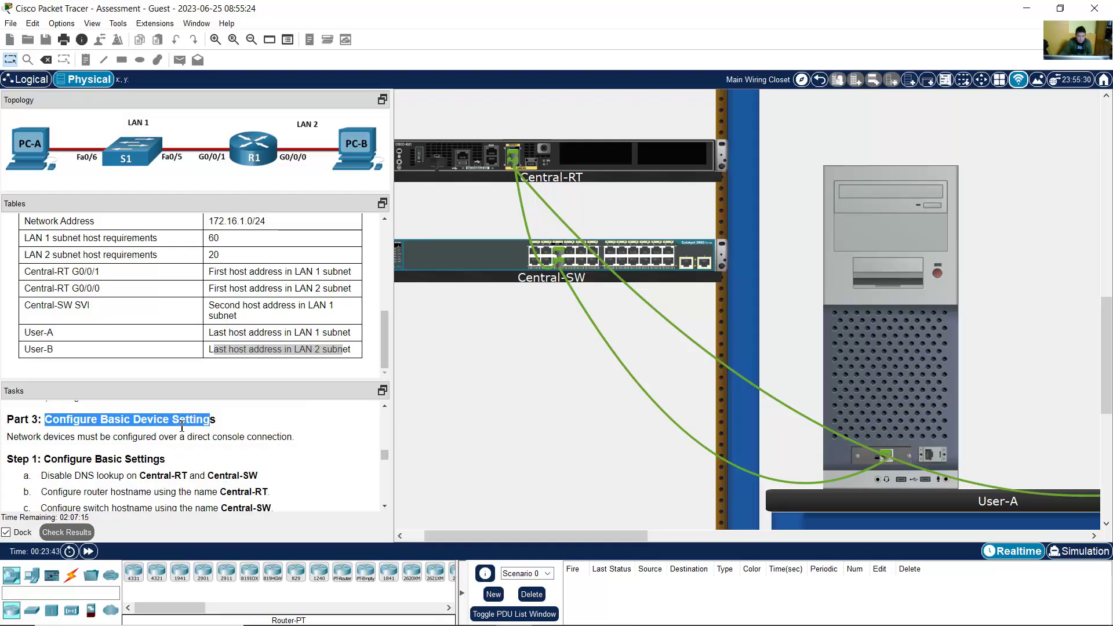
pyautogui.click(17, 442)
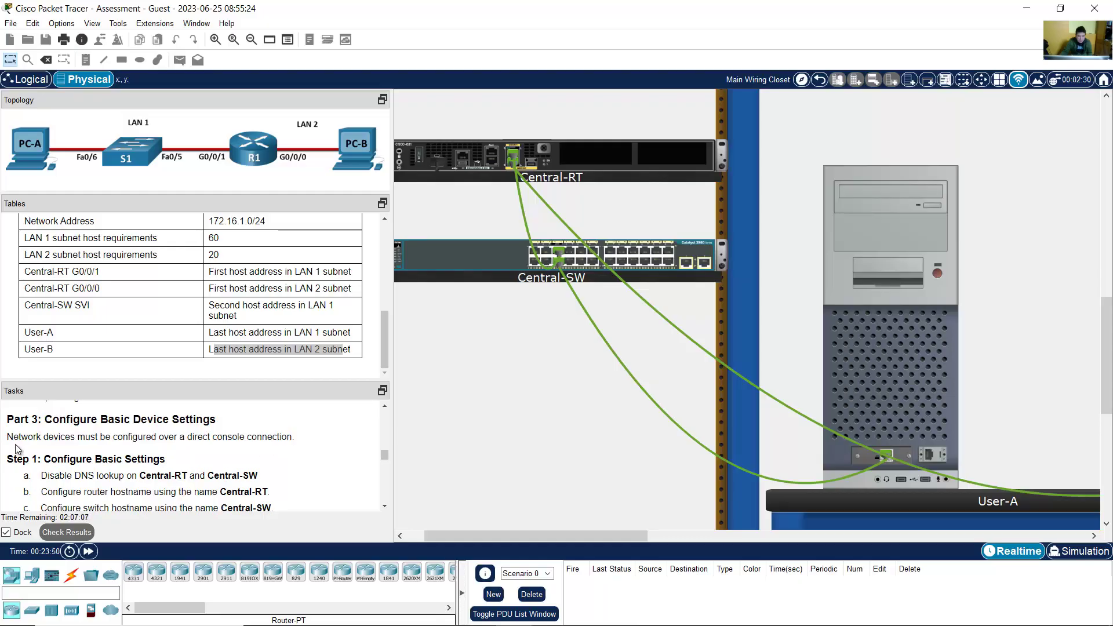
pyautogui.moveTo(37, 437); pyautogui.dragTo(286, 437)
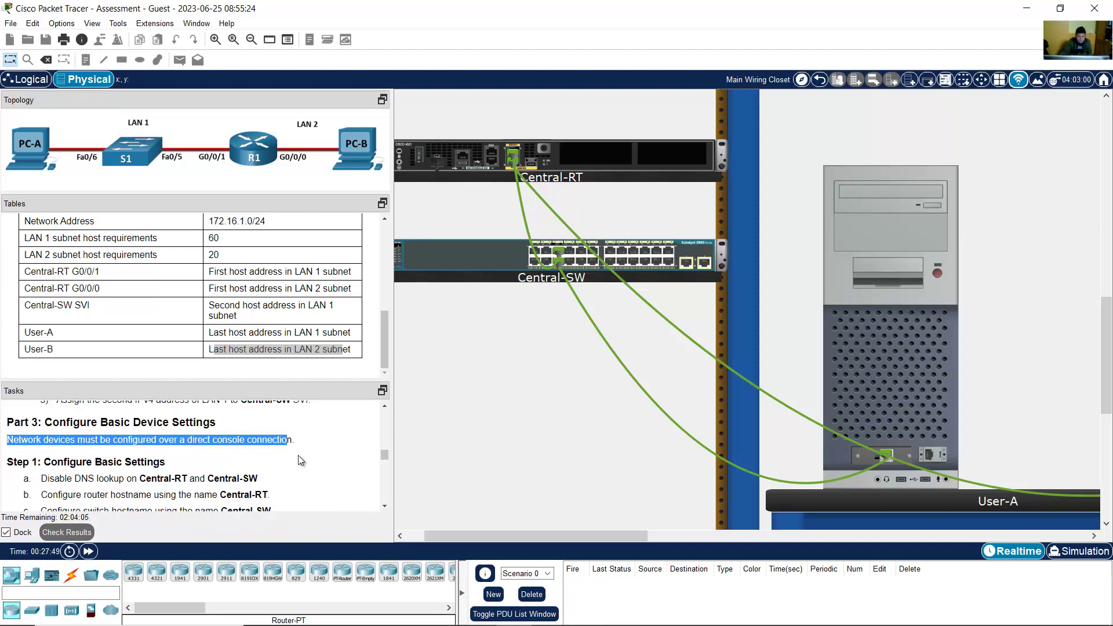
pyautogui.click(298, 455)
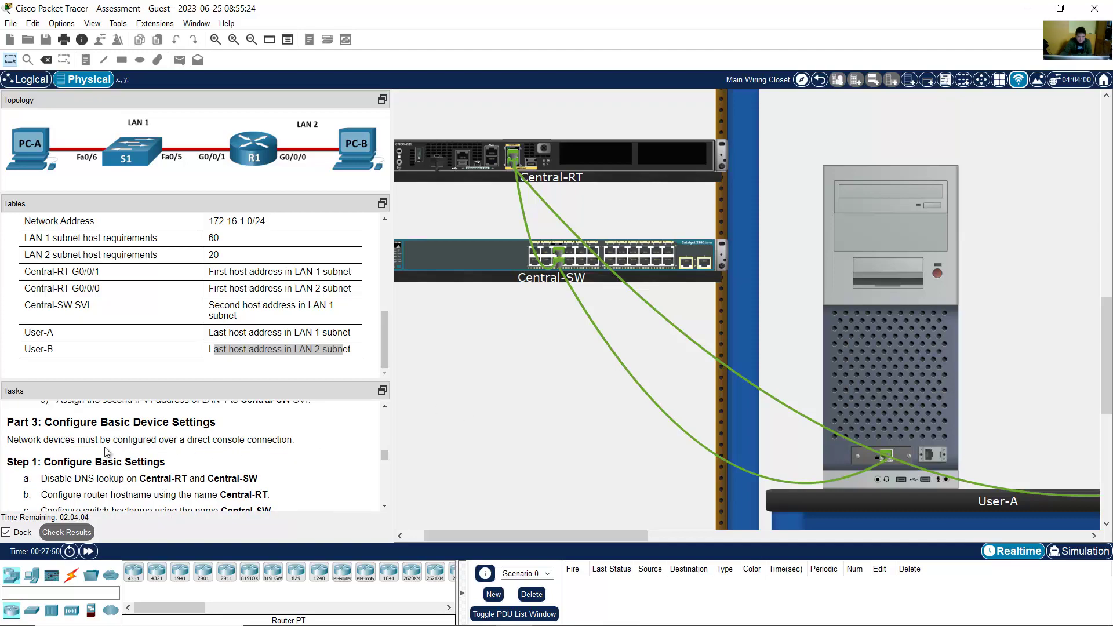
pyautogui.moveTo(13, 439); pyautogui.dragTo(312, 445)
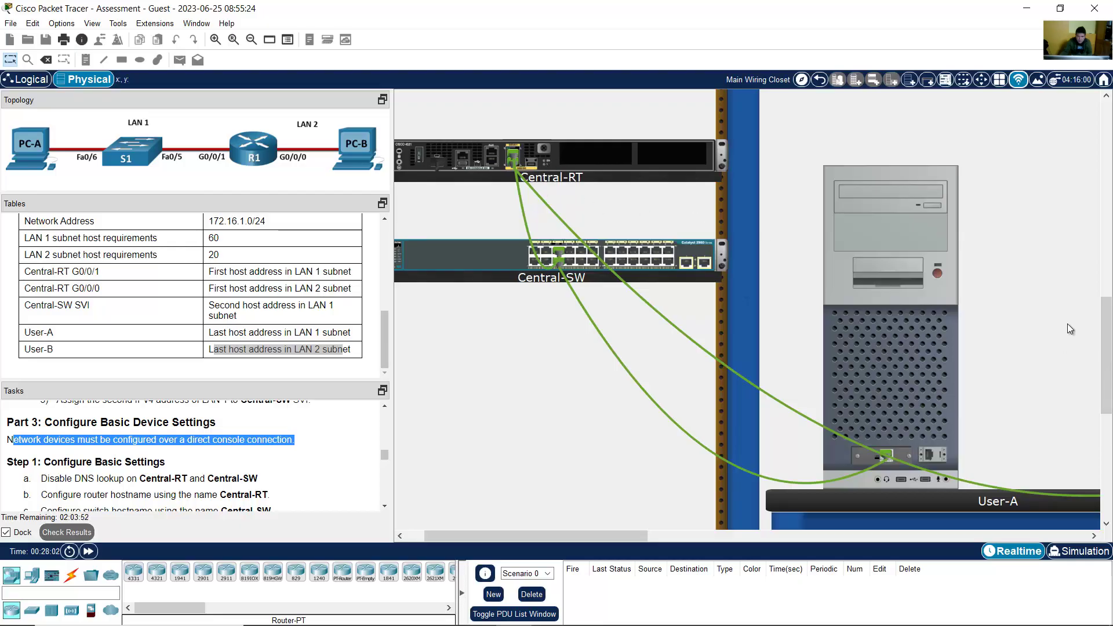
pyautogui.moveTo(1104, 318); pyautogui.dragTo(1103, 212)
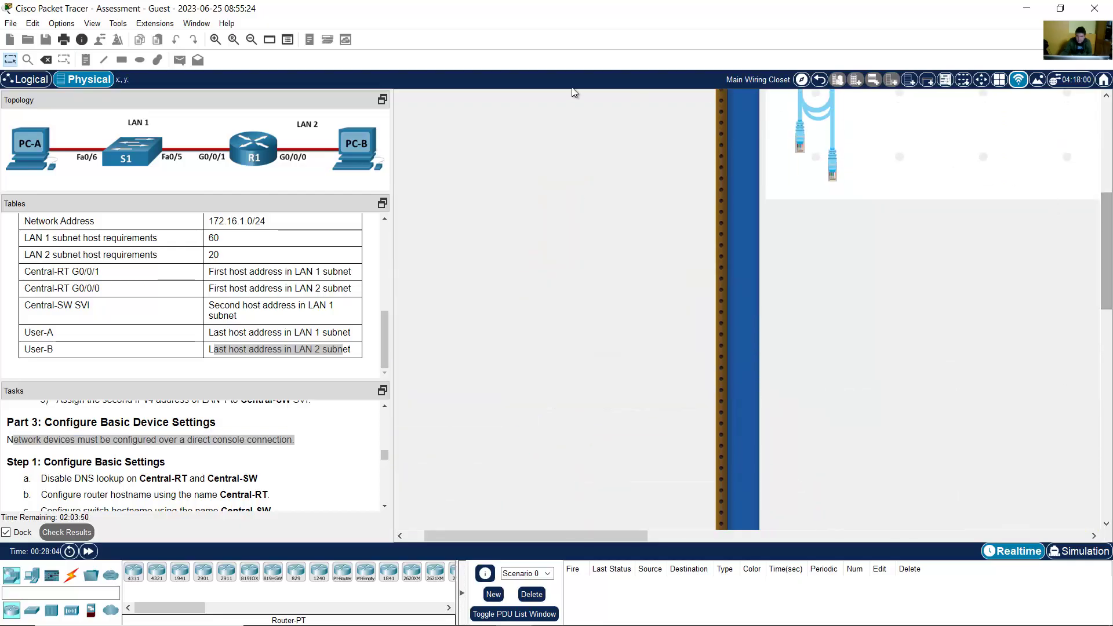
# Step: Run a Console cable from User-A's RS 232 port to Central-RT's Console port
pyautogui.click(250, 40)
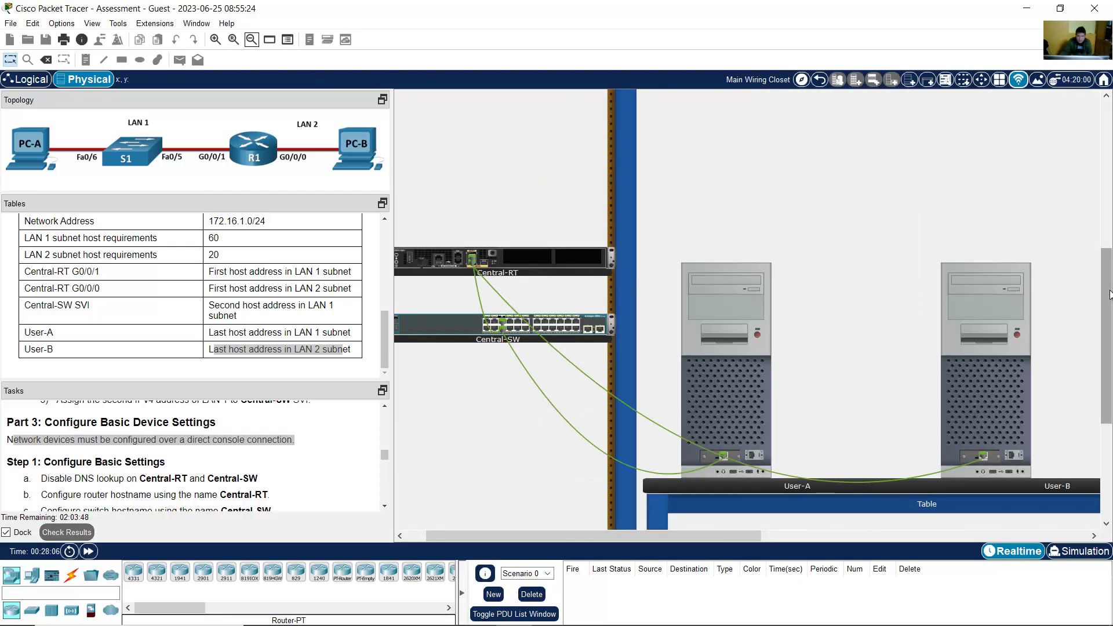
pyautogui.scroll(5, 926, 188)
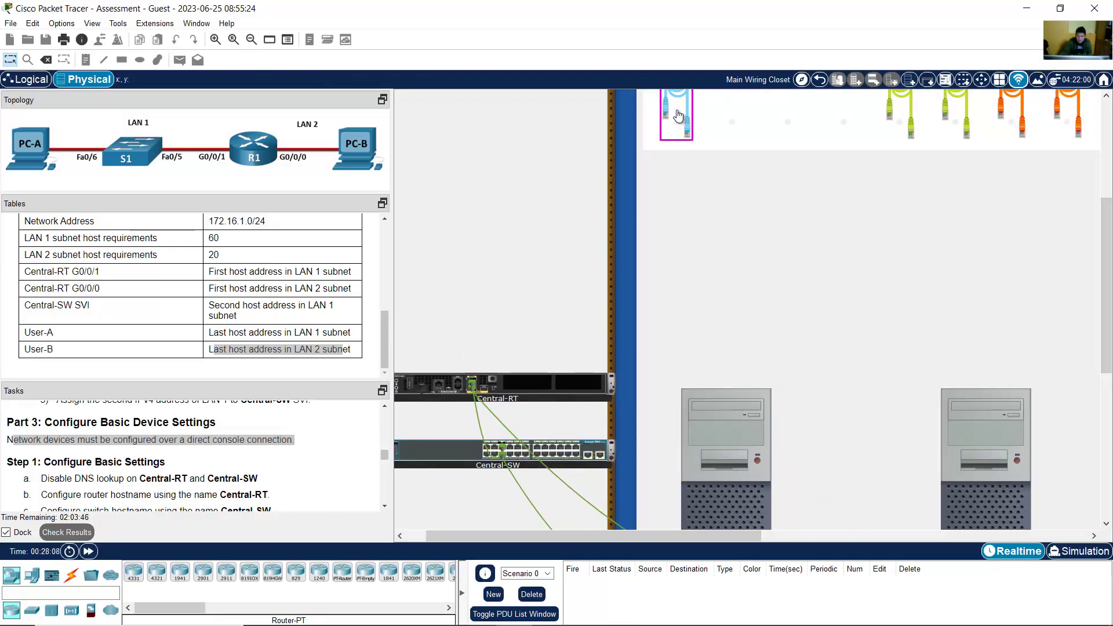
pyautogui.scroll(2, 678, 116)
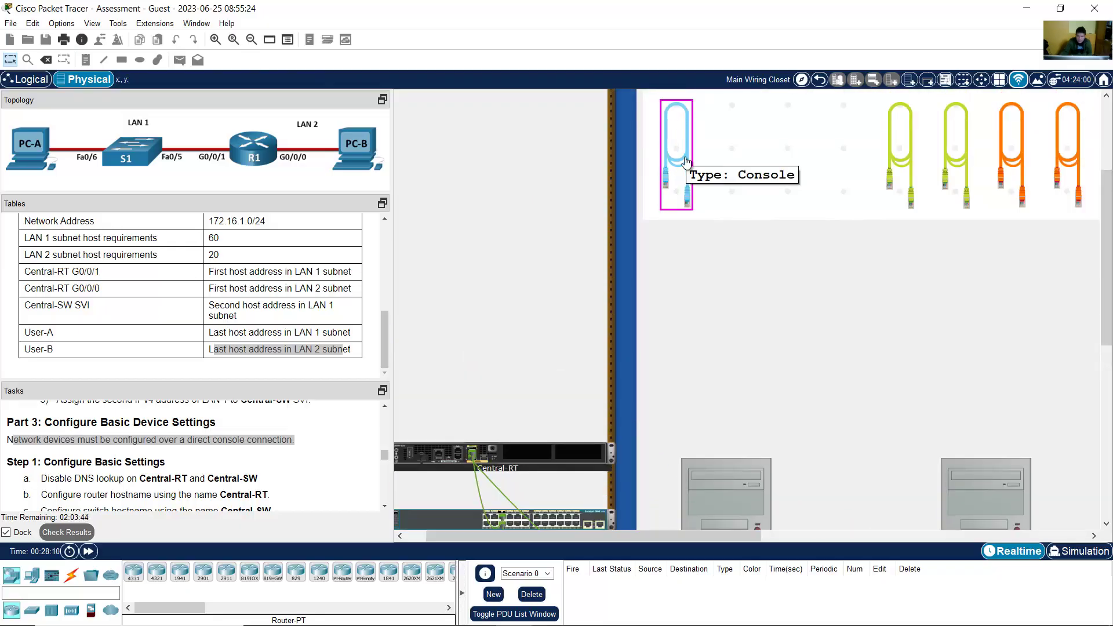
pyautogui.click(686, 161)
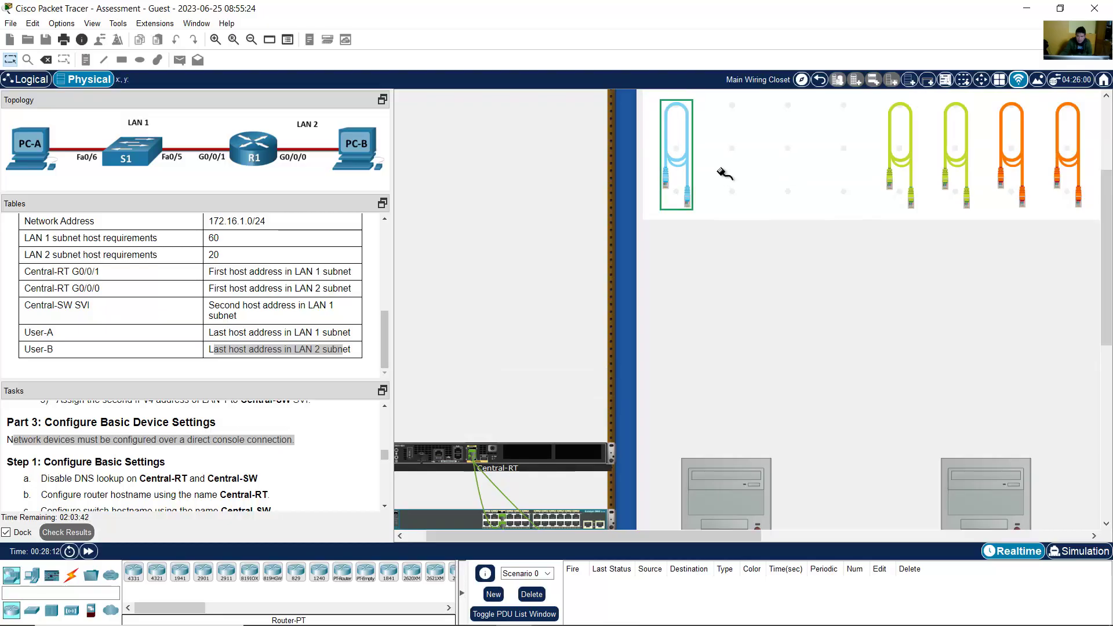
pyautogui.moveTo(1105, 329); pyautogui.dragTo(1105, 427)
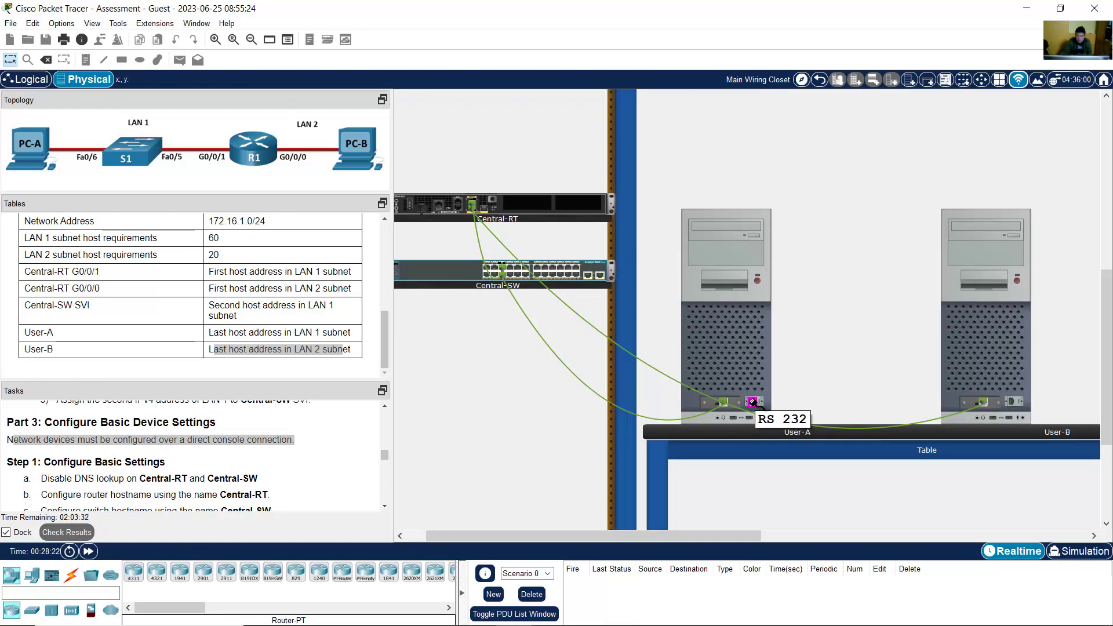
pyautogui.click(753, 402)
pyautogui.click(453, 207)
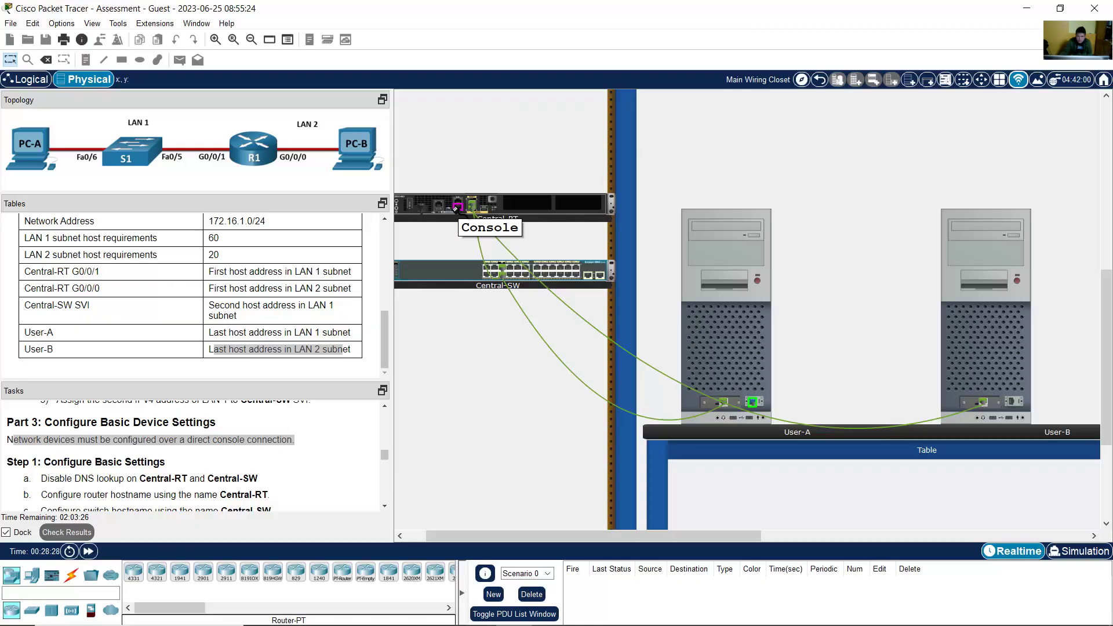
pyautogui.click(456, 208)
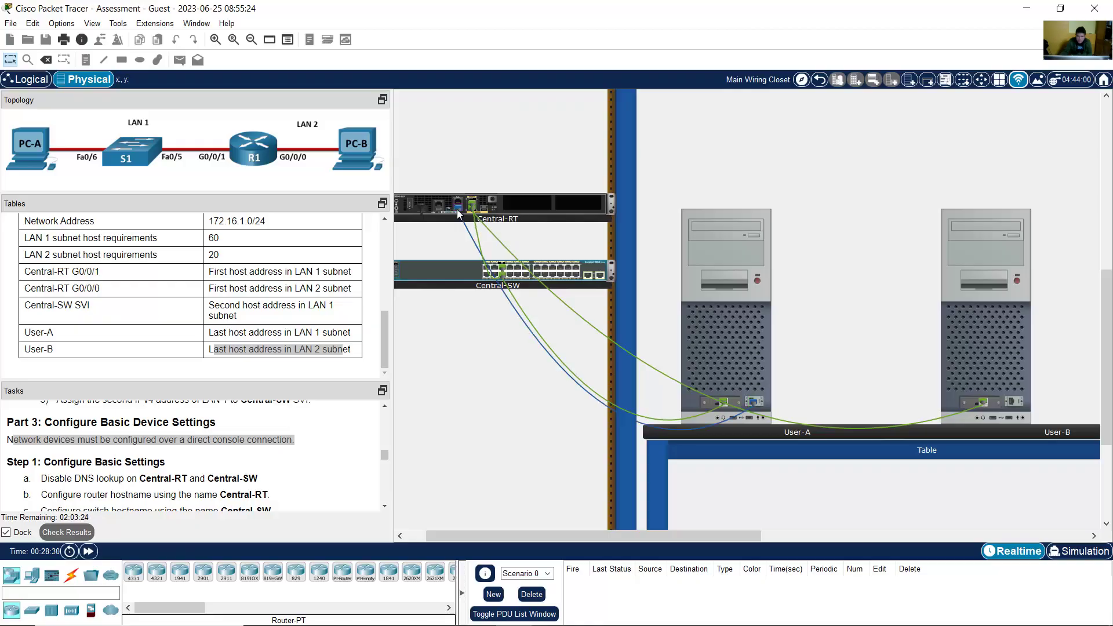
pyautogui.click(215, 39)
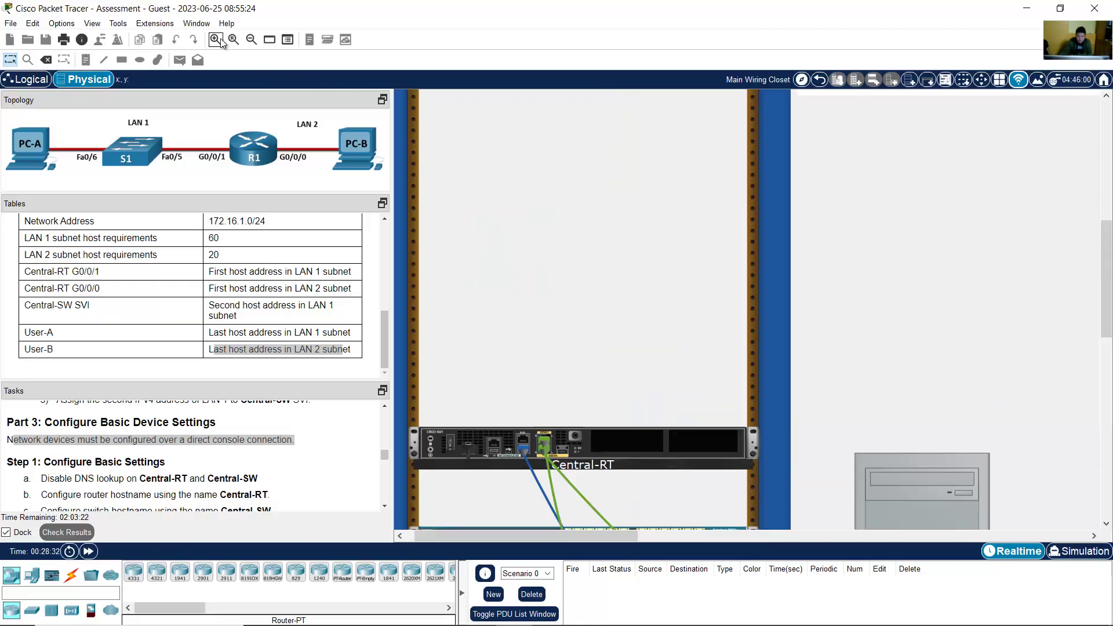
pyautogui.moveTo(1106, 278); pyautogui.dragTo(1105, 370)
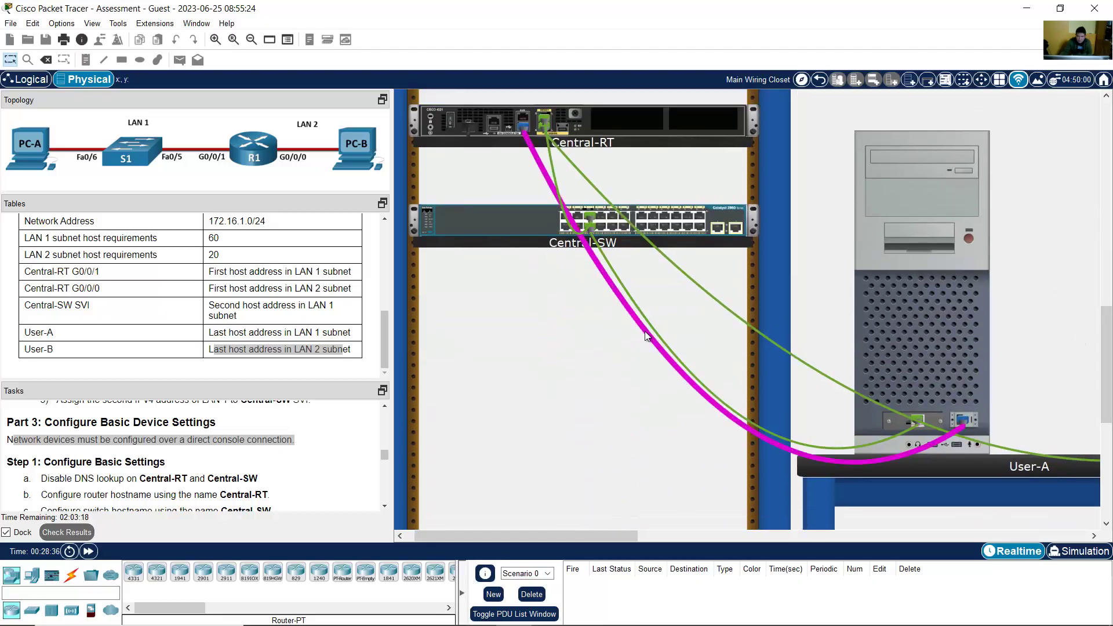
pyautogui.moveTo(646, 334)
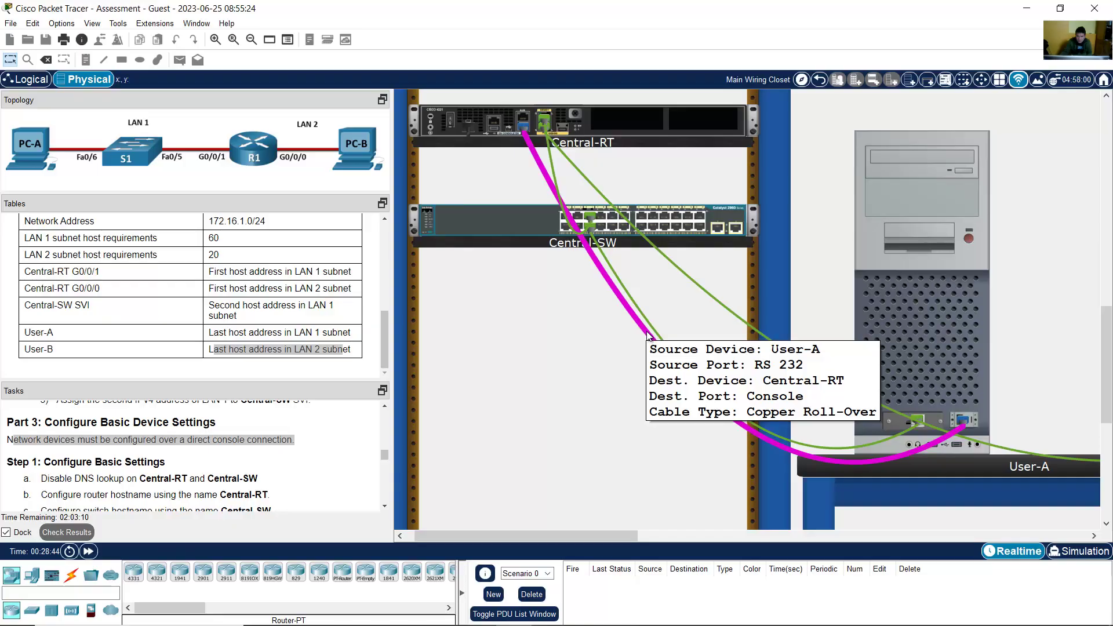
pyautogui.scroll(1, 1107, 360)
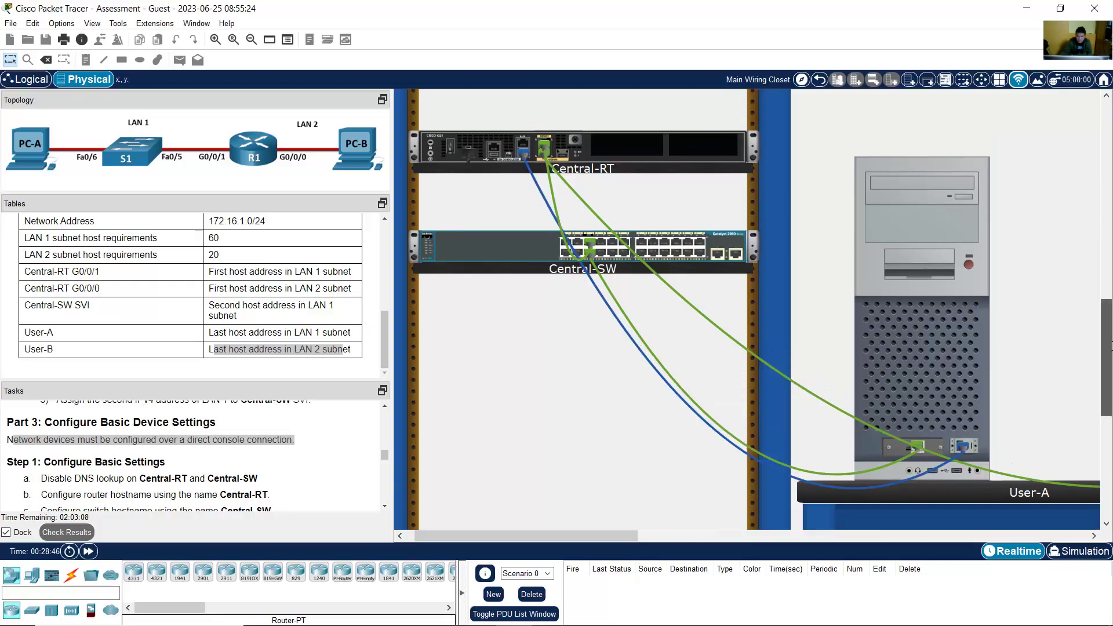
pyautogui.click(931, 312)
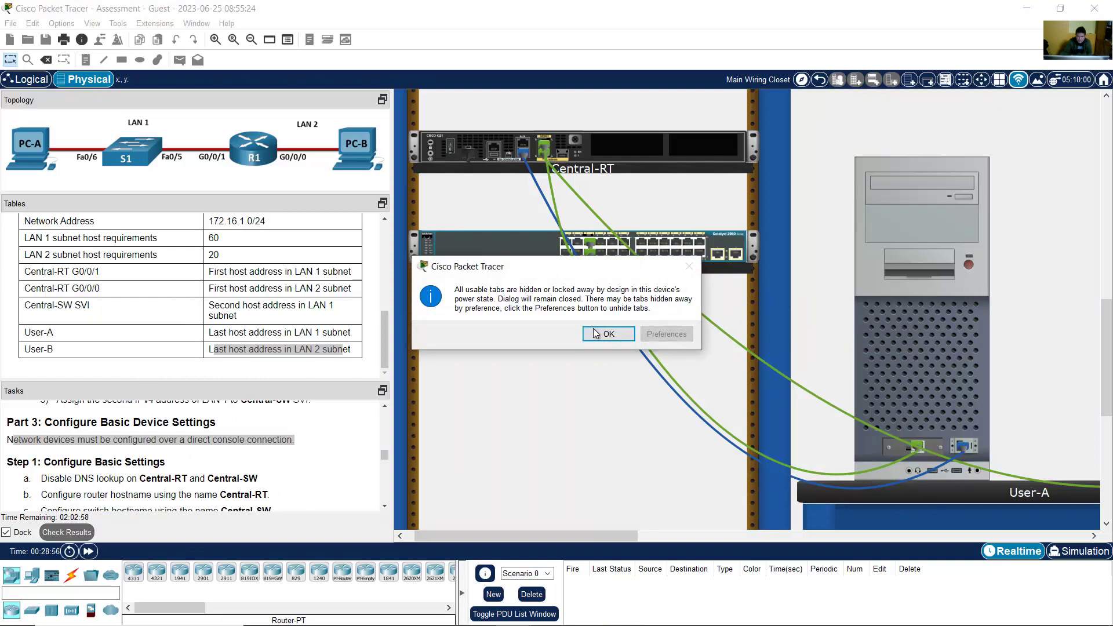
pyautogui.click(595, 334)
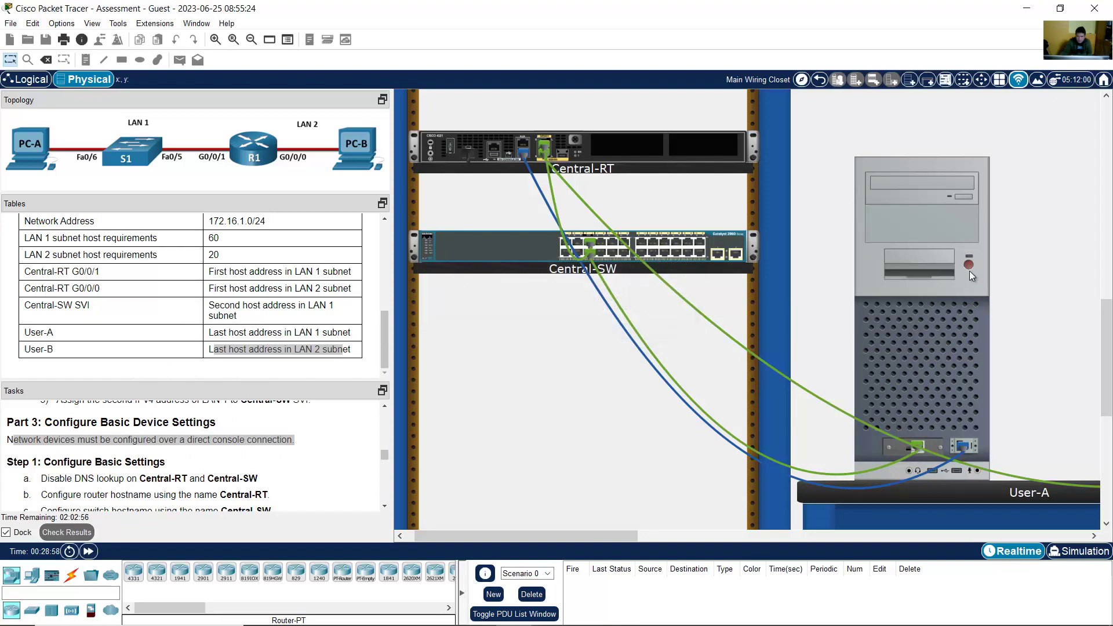
pyautogui.moveTo(970, 263)
pyautogui.click(215, 39)
pyautogui.scroll(-5, 852, 283)
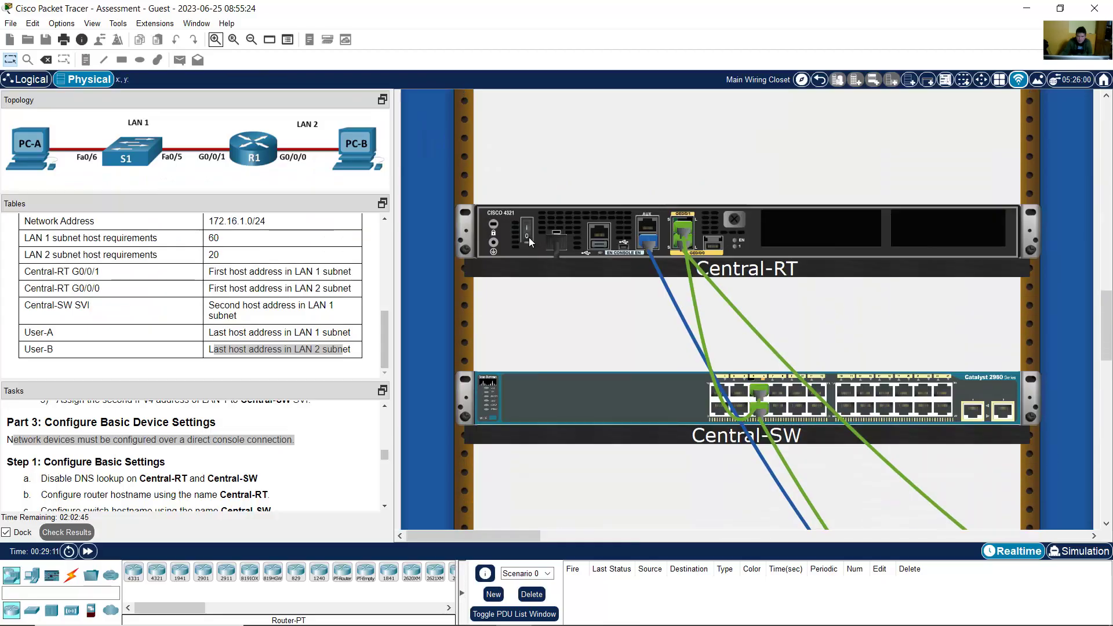
pyautogui.moveTo(529, 238)
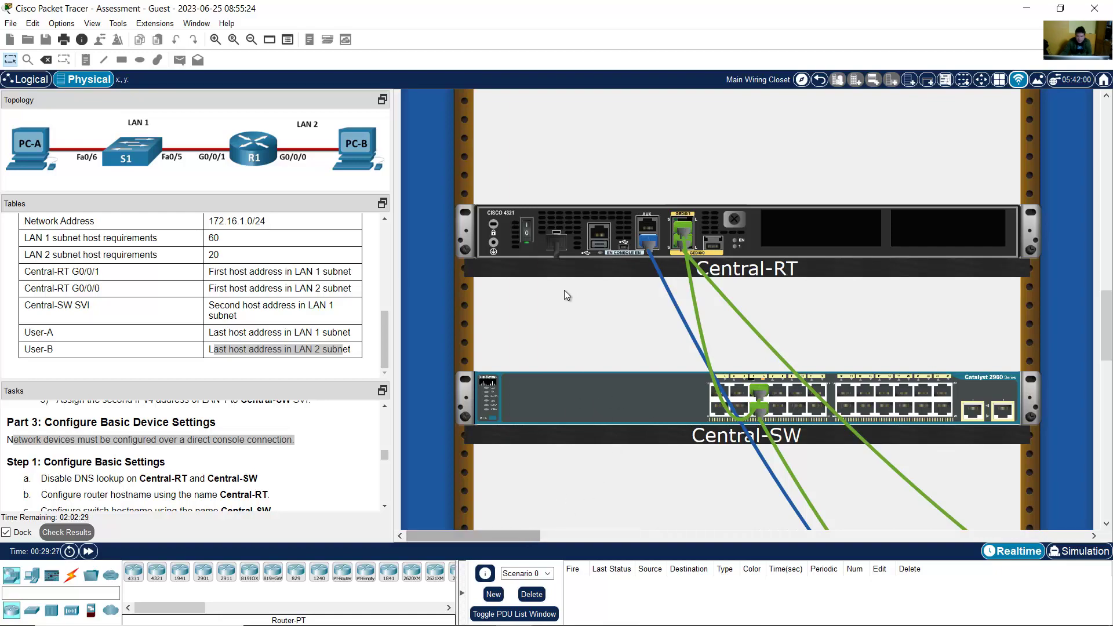
pyautogui.click(251, 39)
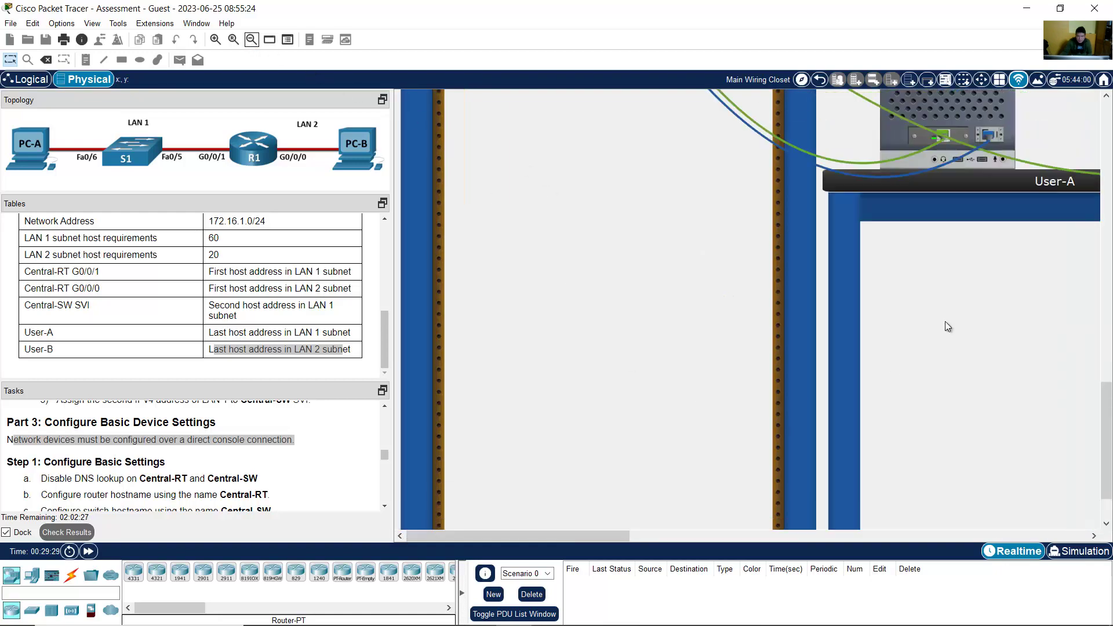
pyautogui.scroll(1, 947, 322)
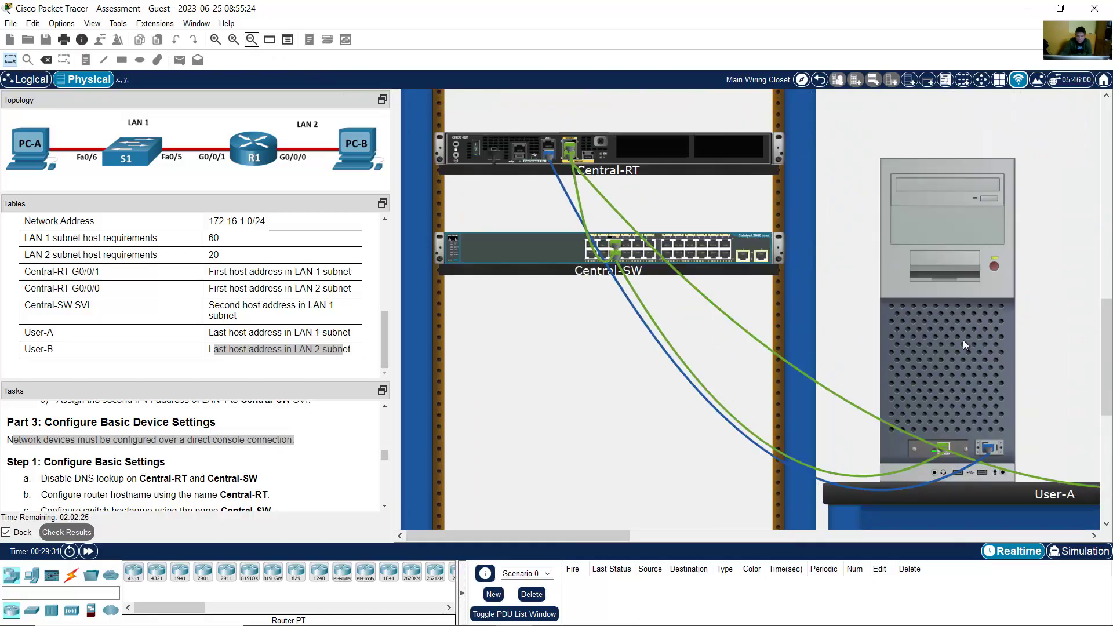
# Step: Open User-A's Terminal with default 9600 baud settings and wake the Router> prompt
pyautogui.click(961, 336)
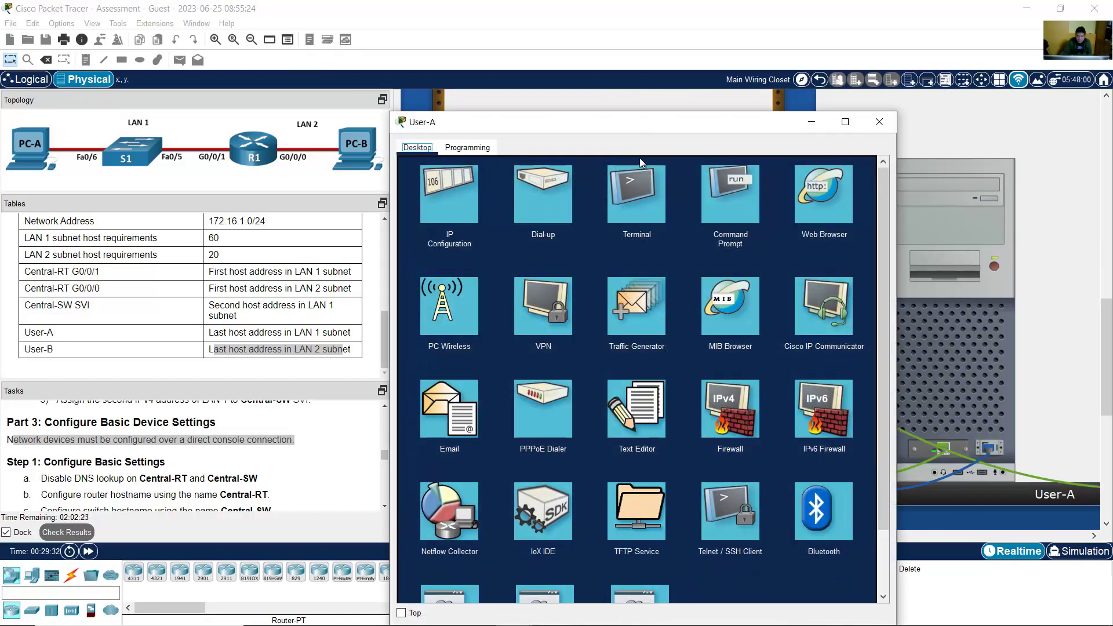
pyautogui.moveTo(657, 113); pyautogui.dragTo(672, 60)
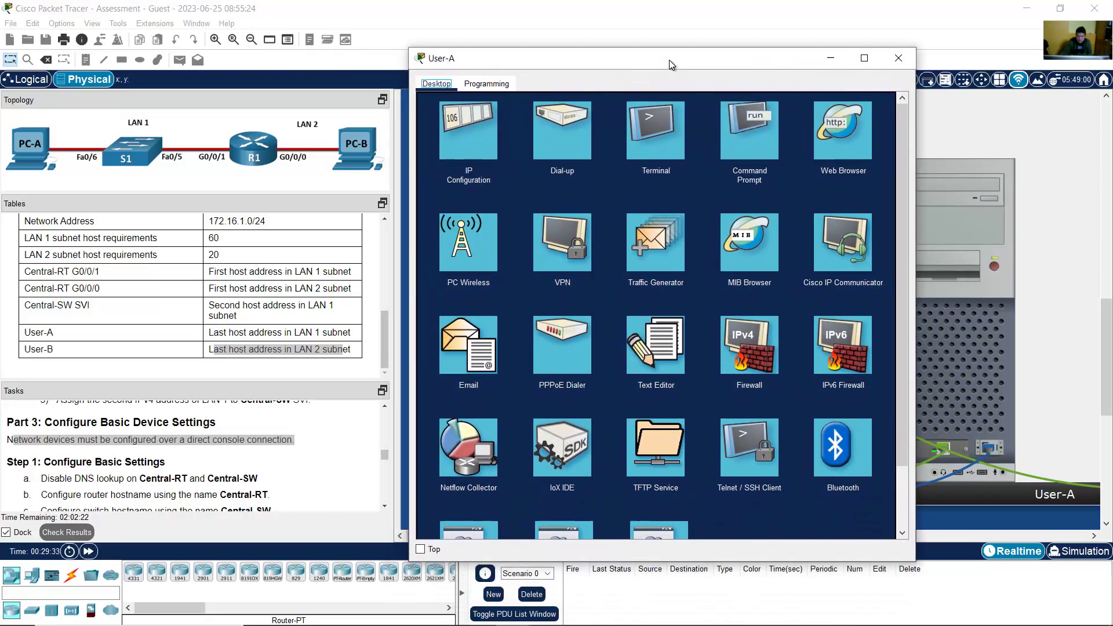
pyautogui.click(666, 147)
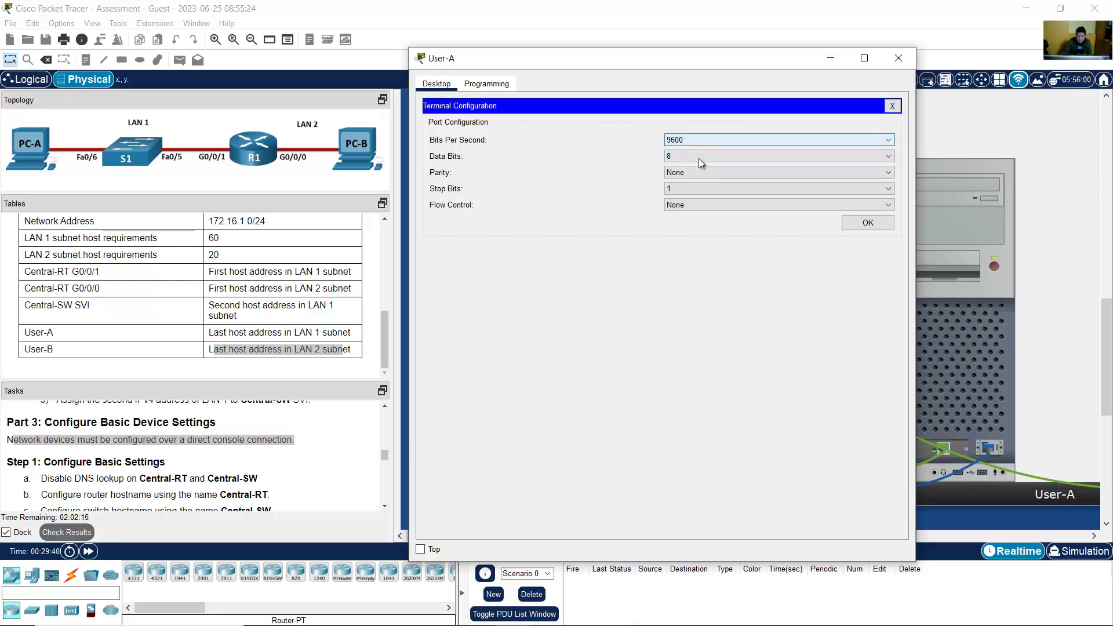
pyautogui.click(867, 225)
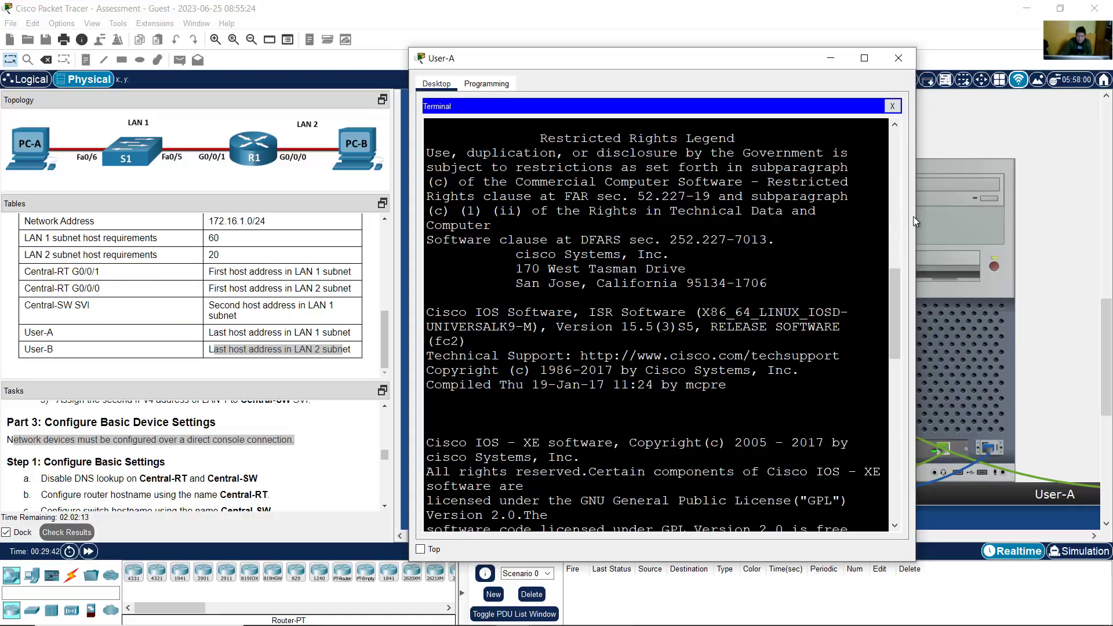
pyautogui.moveTo(915, 221); pyautogui.dragTo(997, 221)
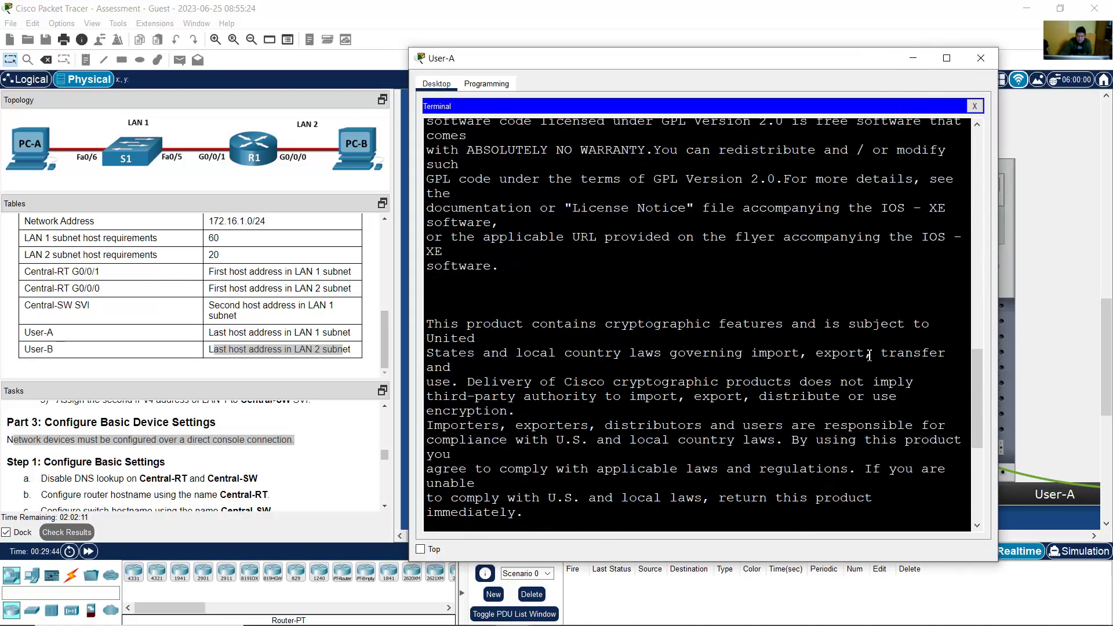
pyautogui.press('Return')
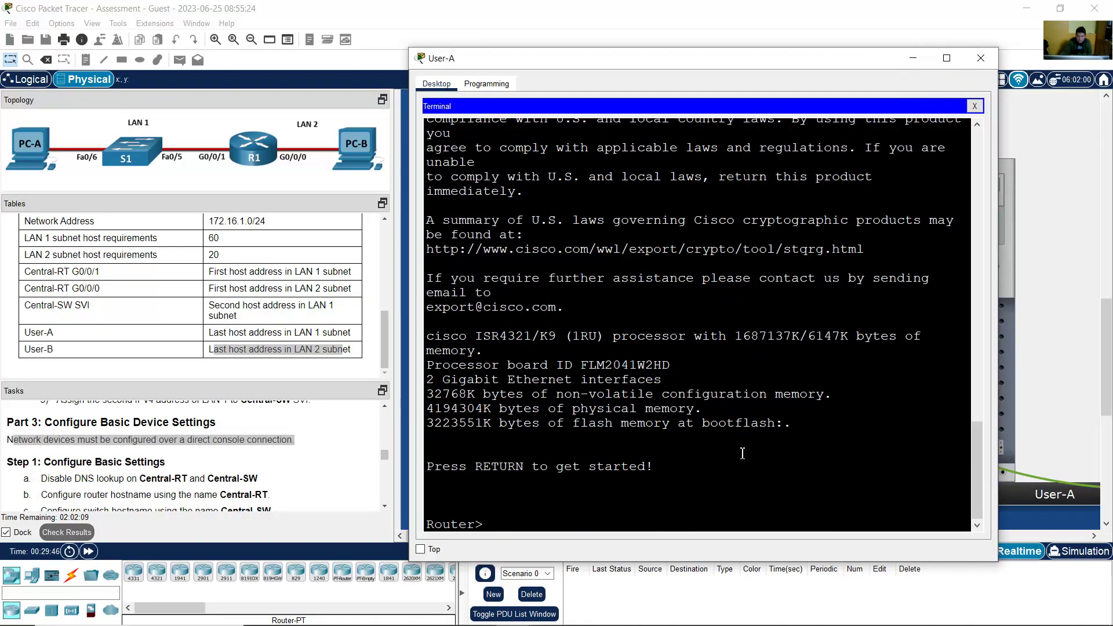
pyautogui.moveTo(489, 526); pyautogui.dragTo(406, 525)
# Step: Enter privileged mode with enable, then global configuration with conf term
pyautogui.click(498, 525)
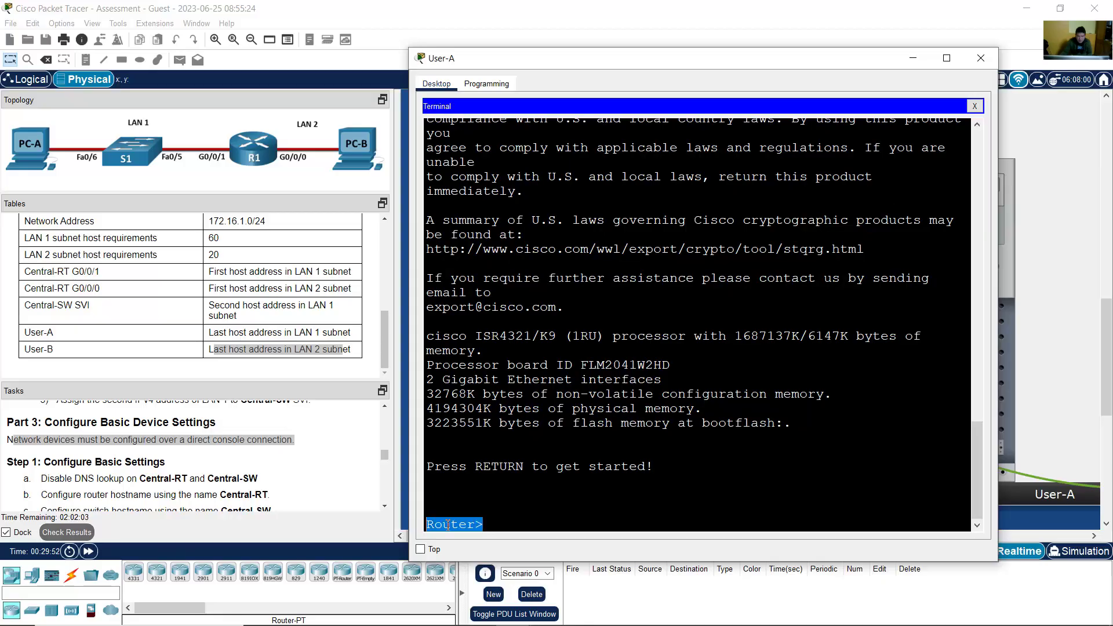
pyautogui.click(511, 528)
pyautogui.scroll(-2, 48, 444)
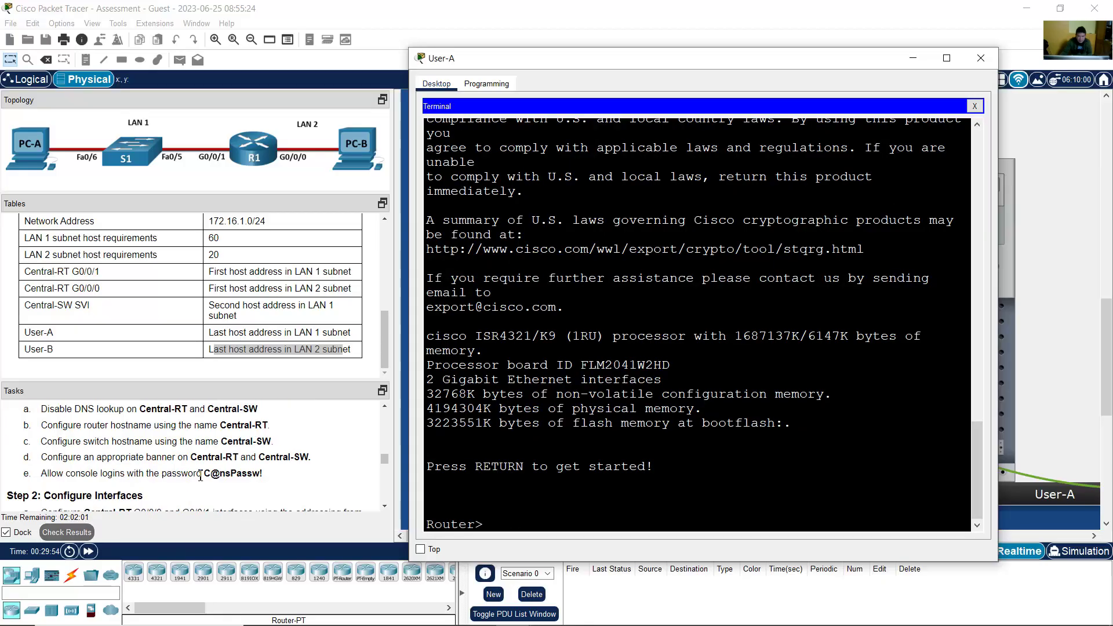
pyautogui.scroll(1, 48, 445)
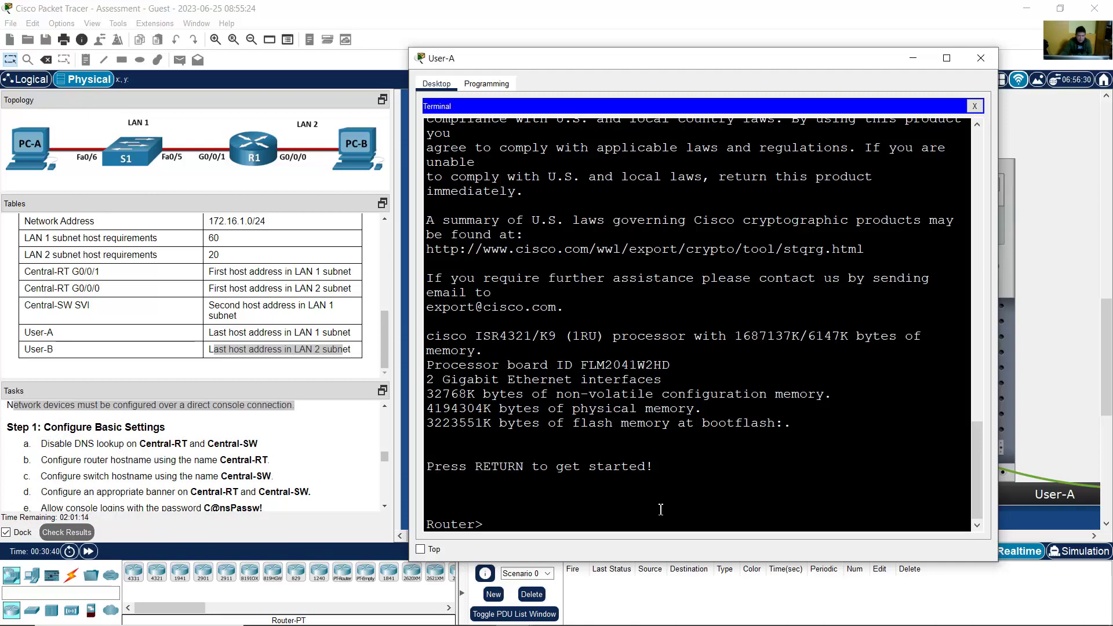
pyautogui.write('enable')
pyautogui.press('Return')
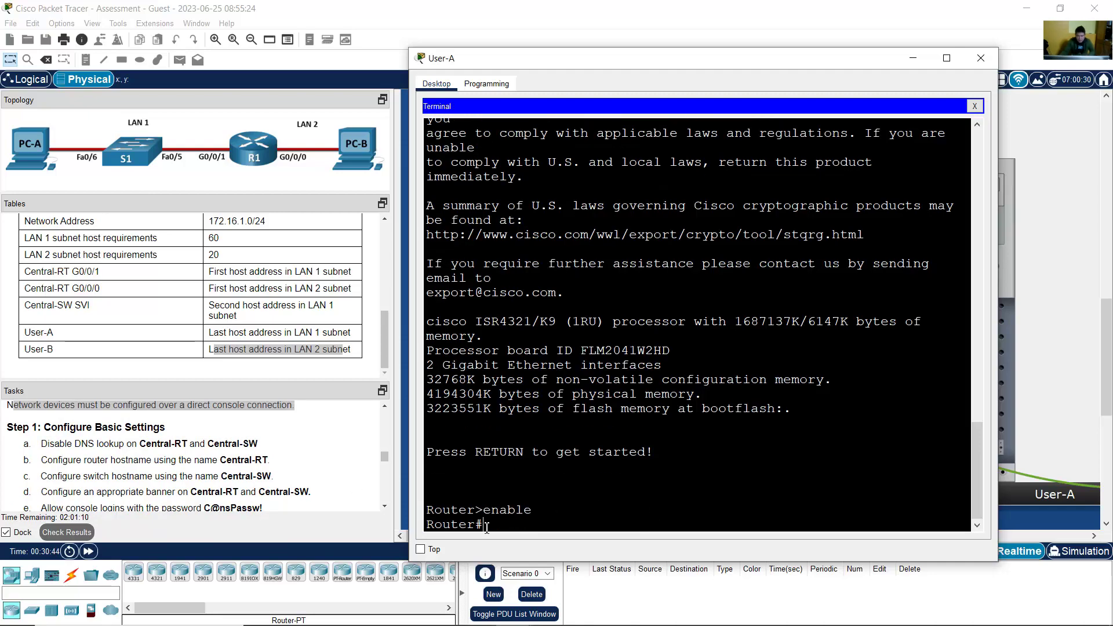
pyautogui.moveTo(484, 524); pyautogui.dragTo(423, 522)
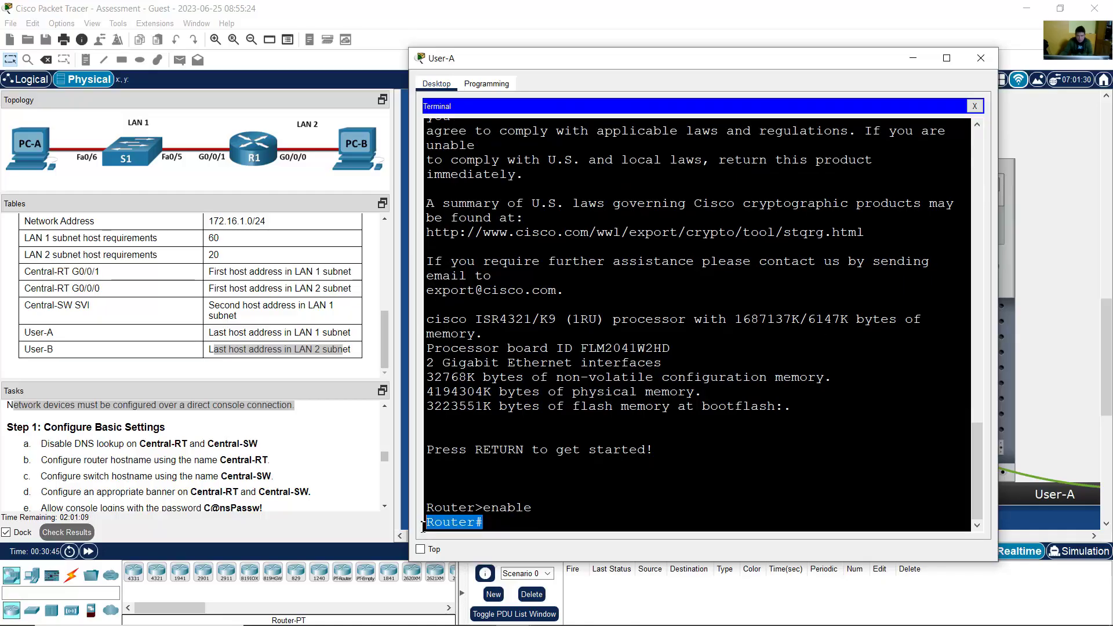
pyautogui.click(544, 523)
pyautogui.write('conf term')
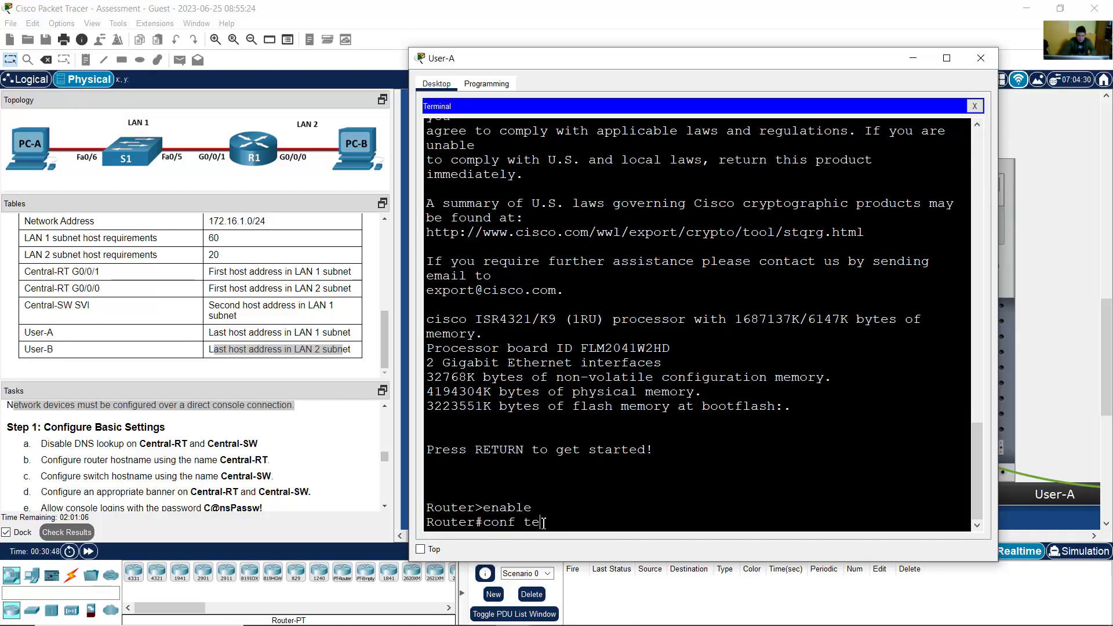
pyautogui.press('Return')
pyautogui.moveTo(475, 524); pyautogui.dragTo(544, 526)
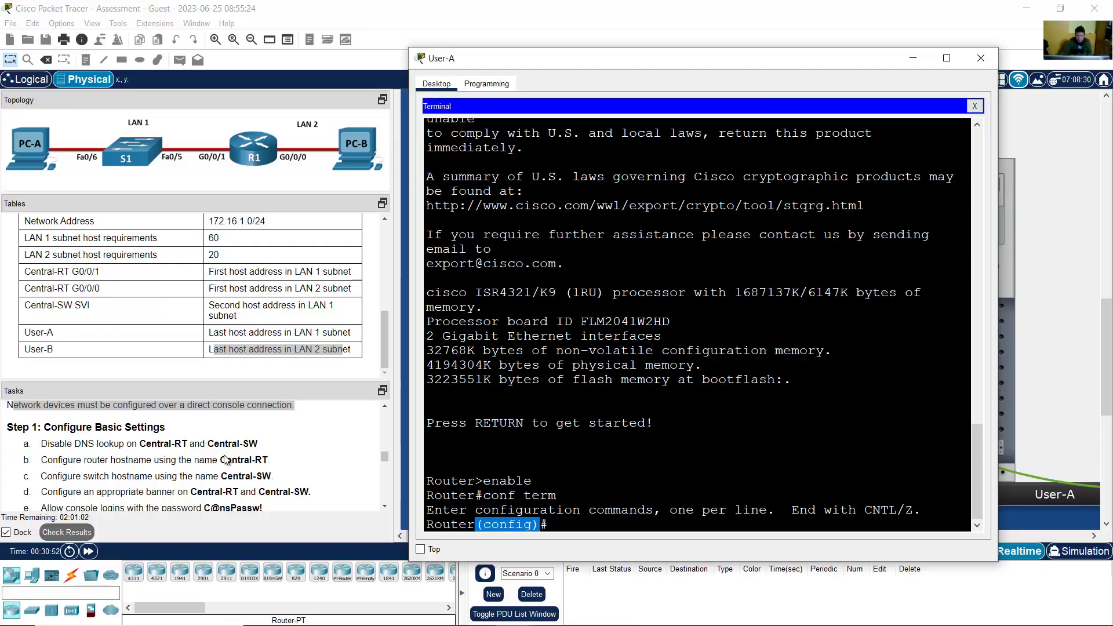
# Step: Disable DNS lookup on the router with no ip domain lookup
pyautogui.click(228, 459)
pyautogui.moveTo(42, 447); pyautogui.dragTo(258, 445)
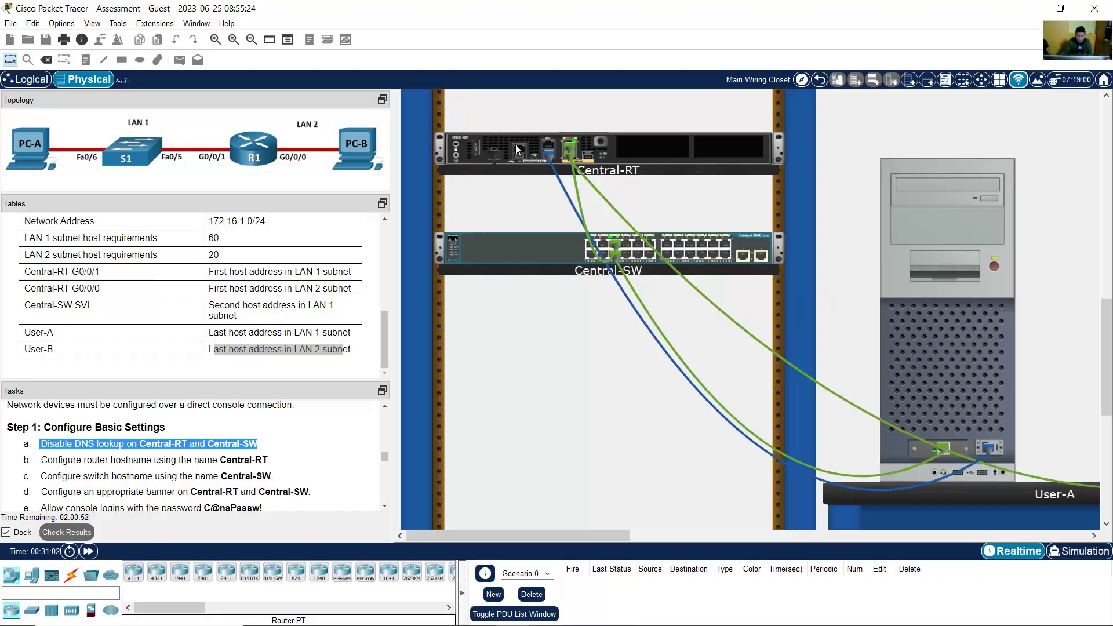
pyautogui.moveTo(542, 250)
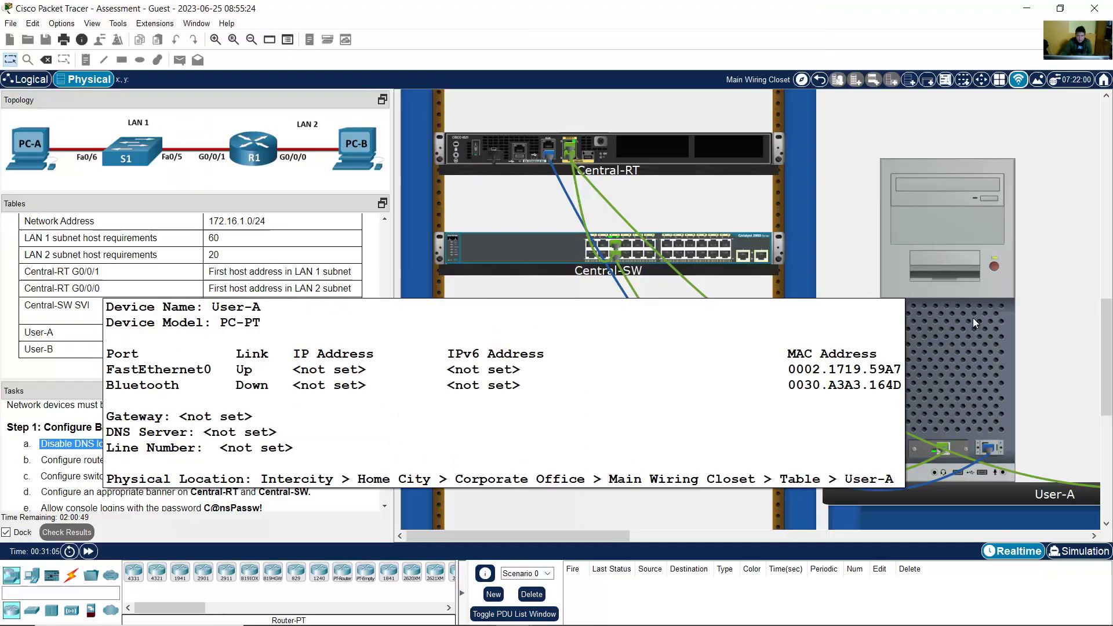
pyautogui.click(973, 317)
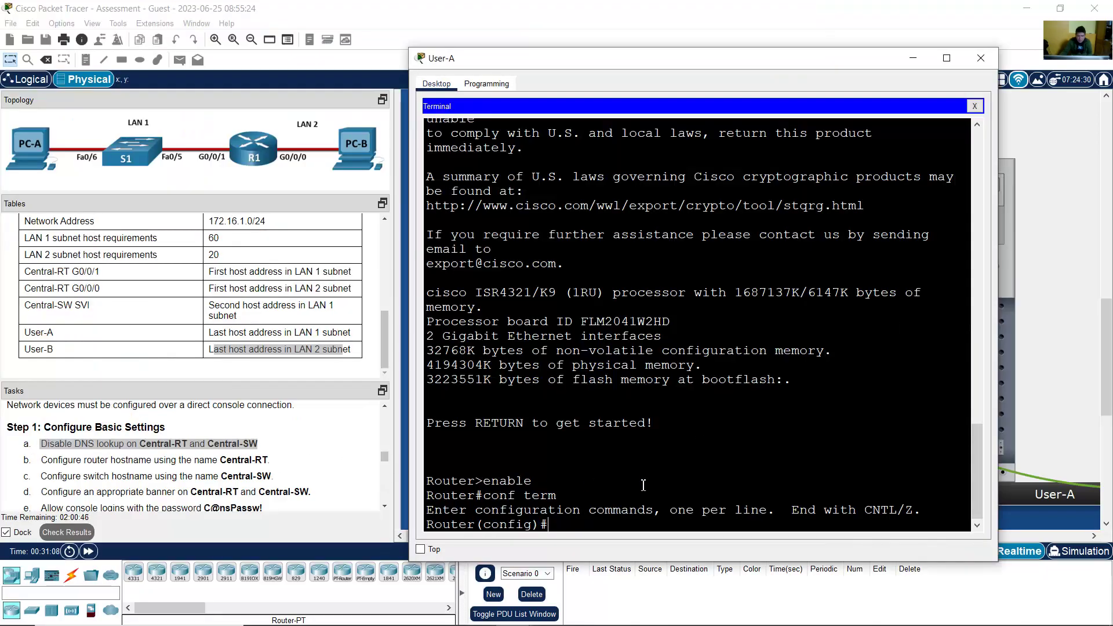
pyautogui.write('no ip domain')
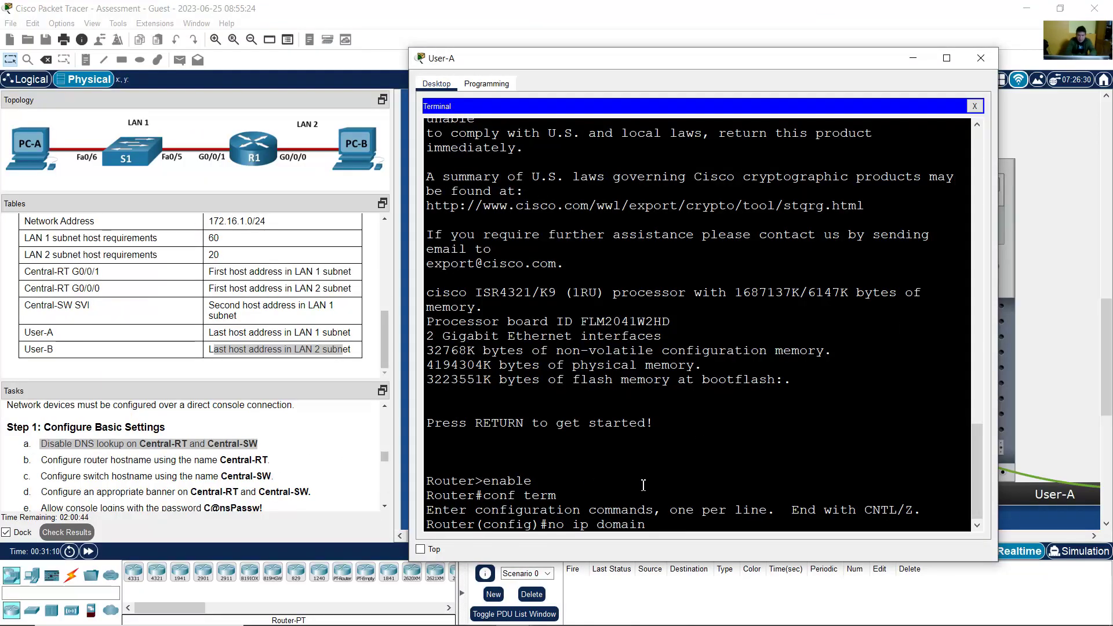
pyautogui.write(' lookup')
pyautogui.press('Return')
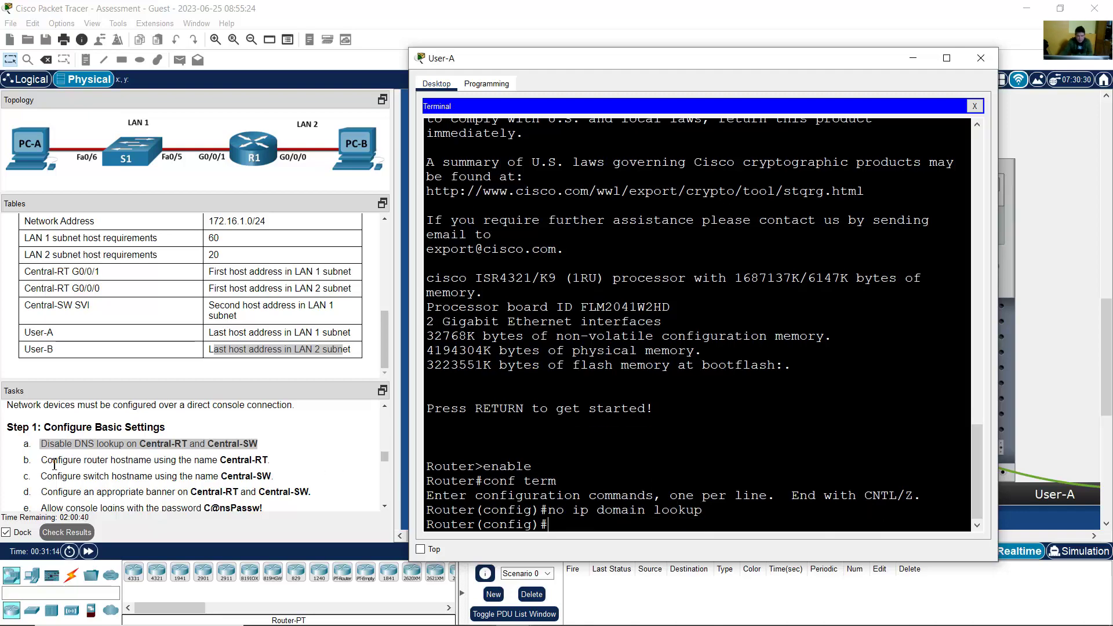
# Step: Set the router hostname to Central-RT
pyautogui.moveTo(53, 461); pyautogui.dragTo(252, 466)
pyautogui.click(945, 366)
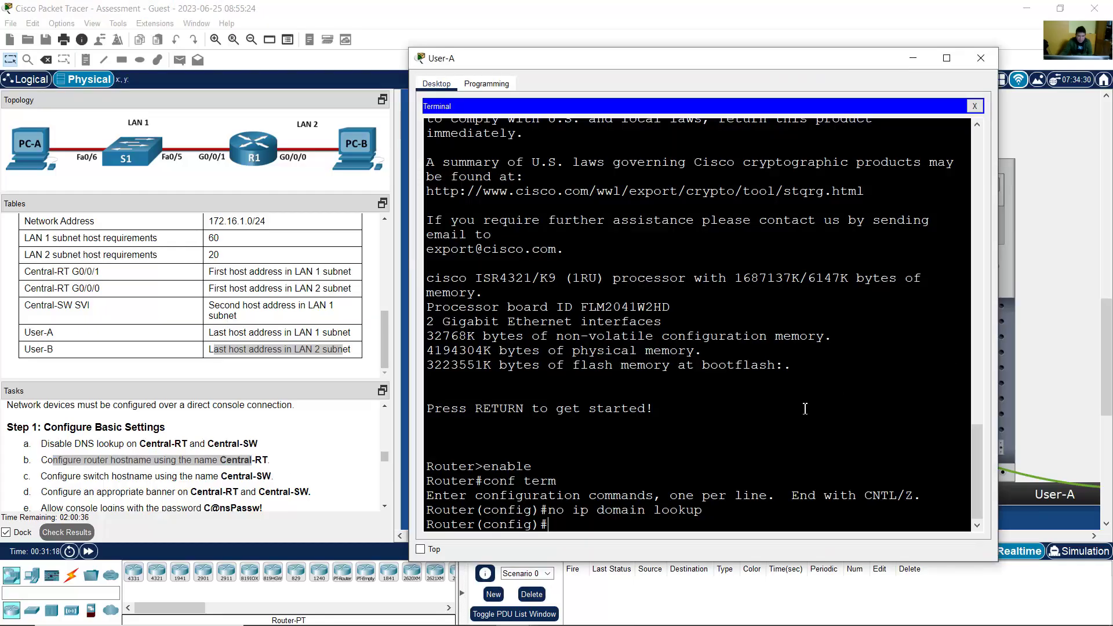
pyautogui.write('hostname')
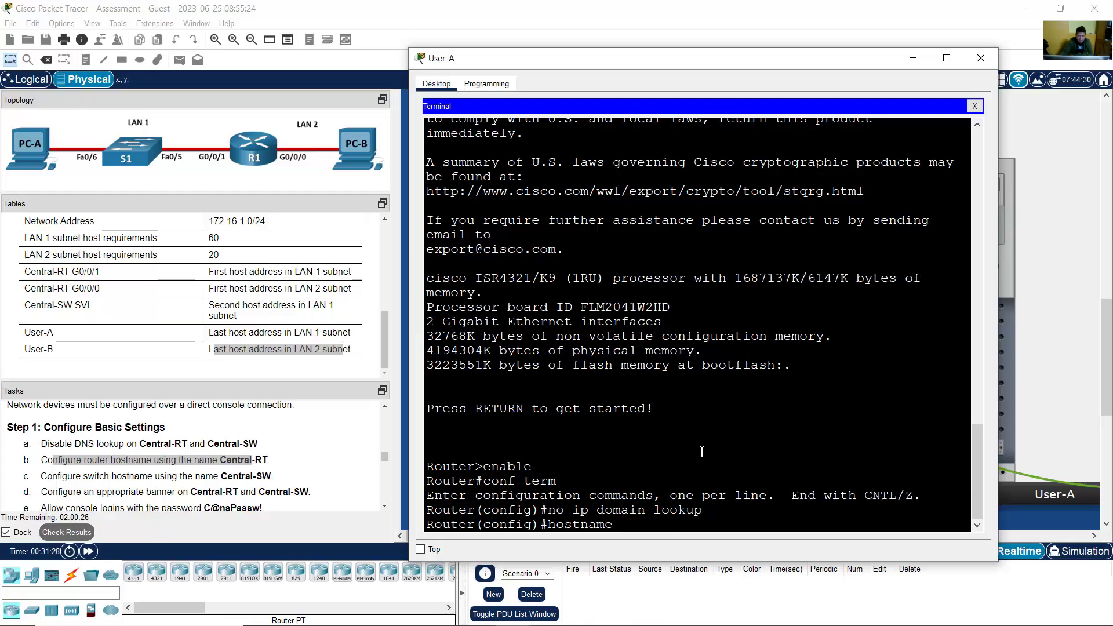
pyautogui.write('Central-RT')
pyautogui.press('Return')
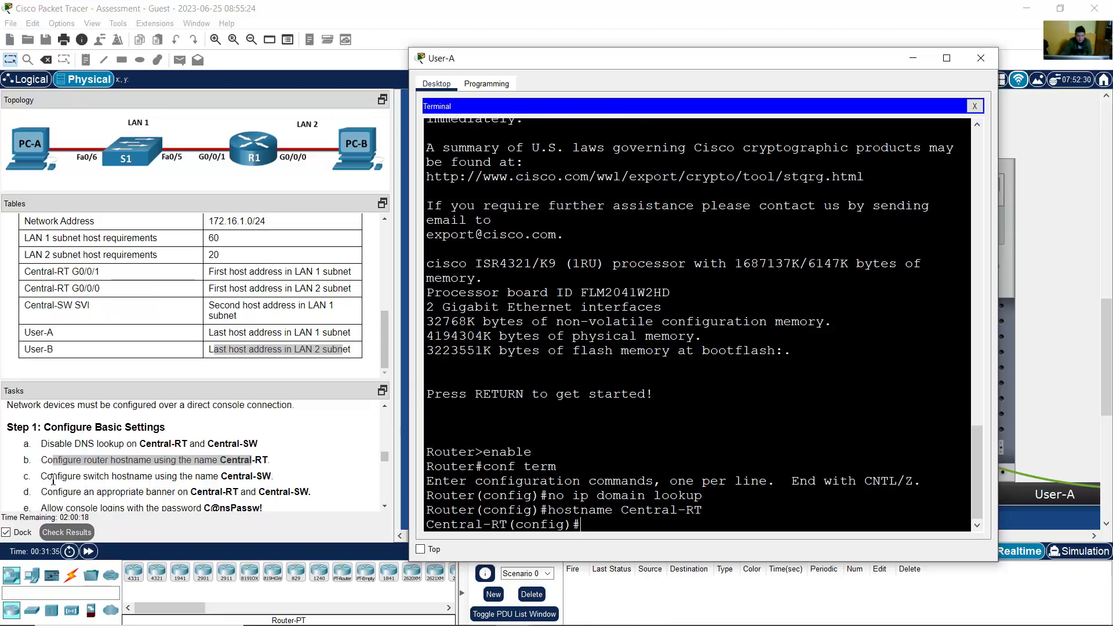
# Step: Mark the switch hostname and banner tasks in the task list
pyautogui.moveTo(53, 480); pyautogui.dragTo(168, 479)
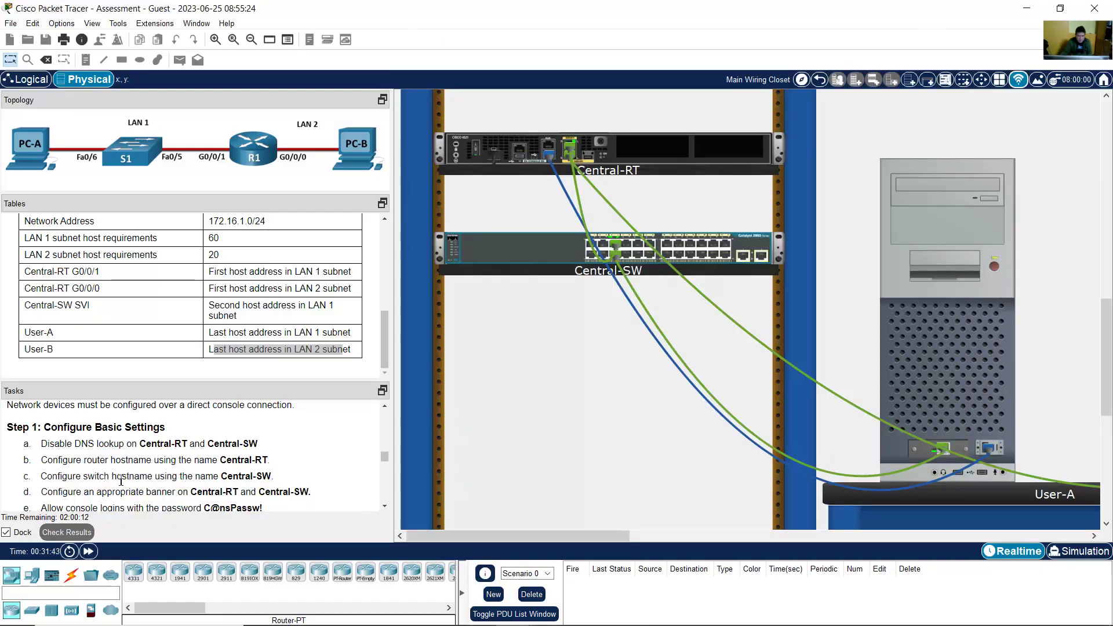
pyautogui.moveTo(57, 480); pyautogui.dragTo(214, 480)
pyautogui.scroll(-2, 385, 509)
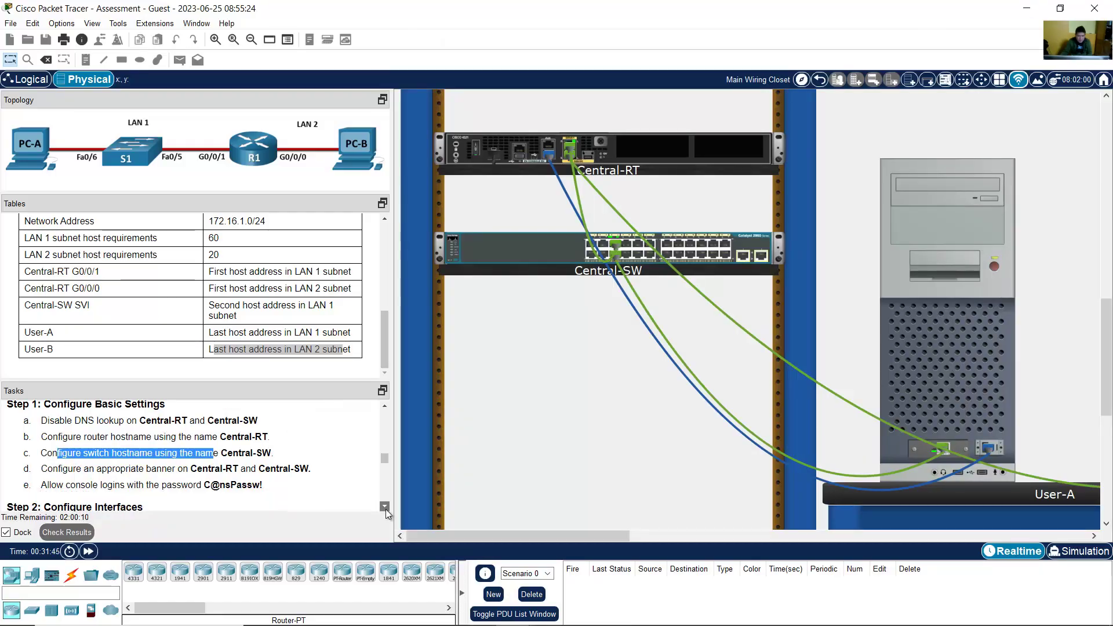
pyautogui.moveTo(47, 445); pyautogui.dragTo(308, 445)
# Step: Enter banner motd with the text 'Unauthorized Access is Prohibited!' on Central-RT
pyautogui.click(934, 356)
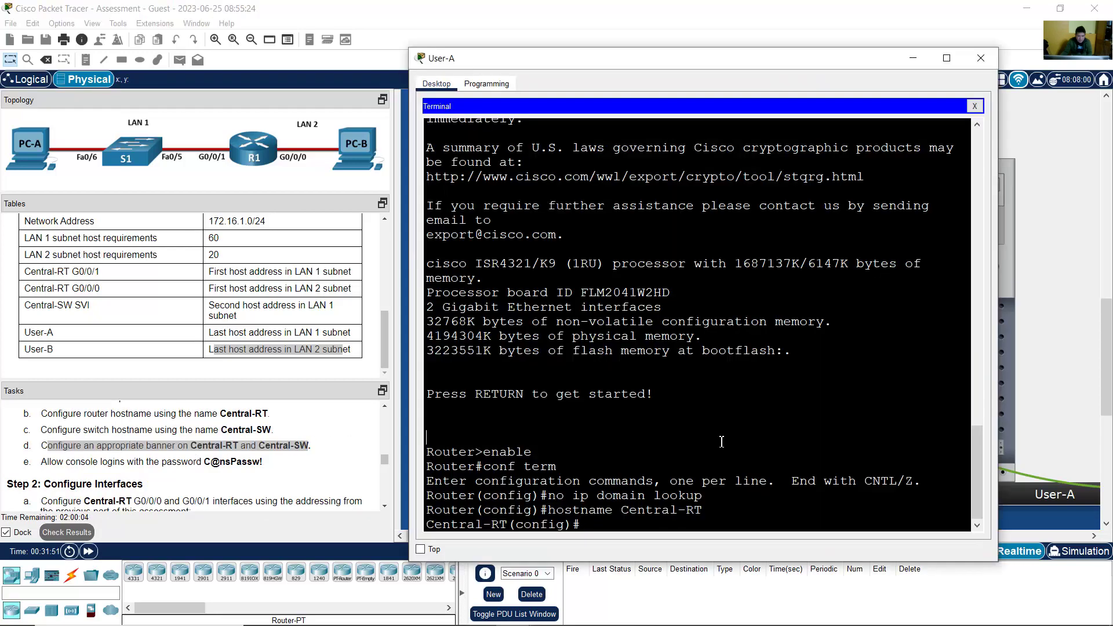
pyautogui.write('banner mo')
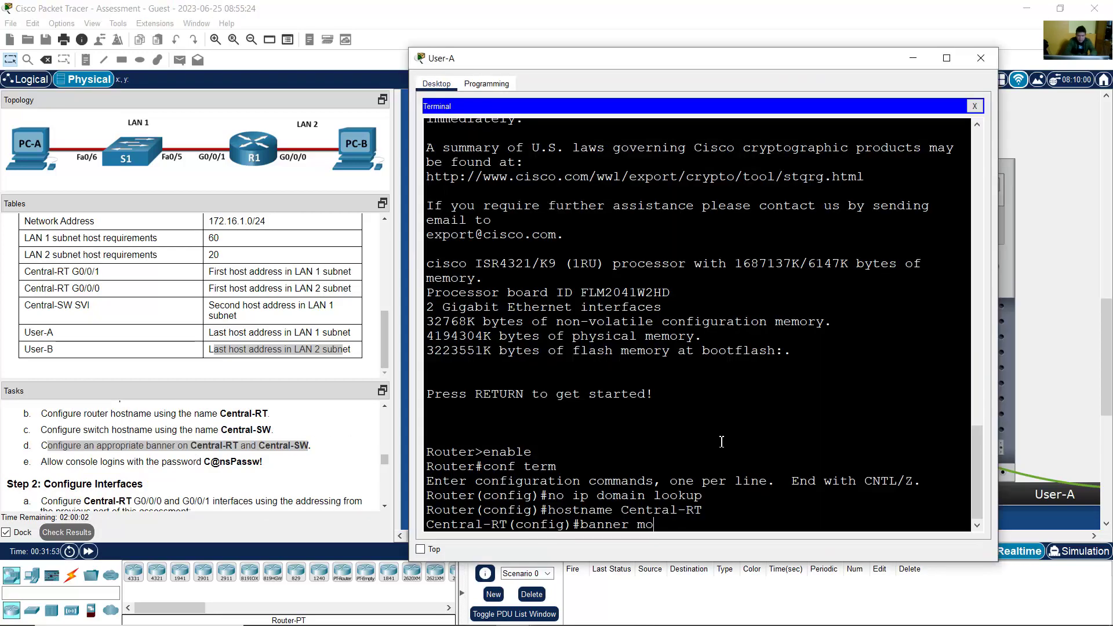
pyautogui.write('td')
pyautogui.write(' $$')
pyautogui.write('Un')
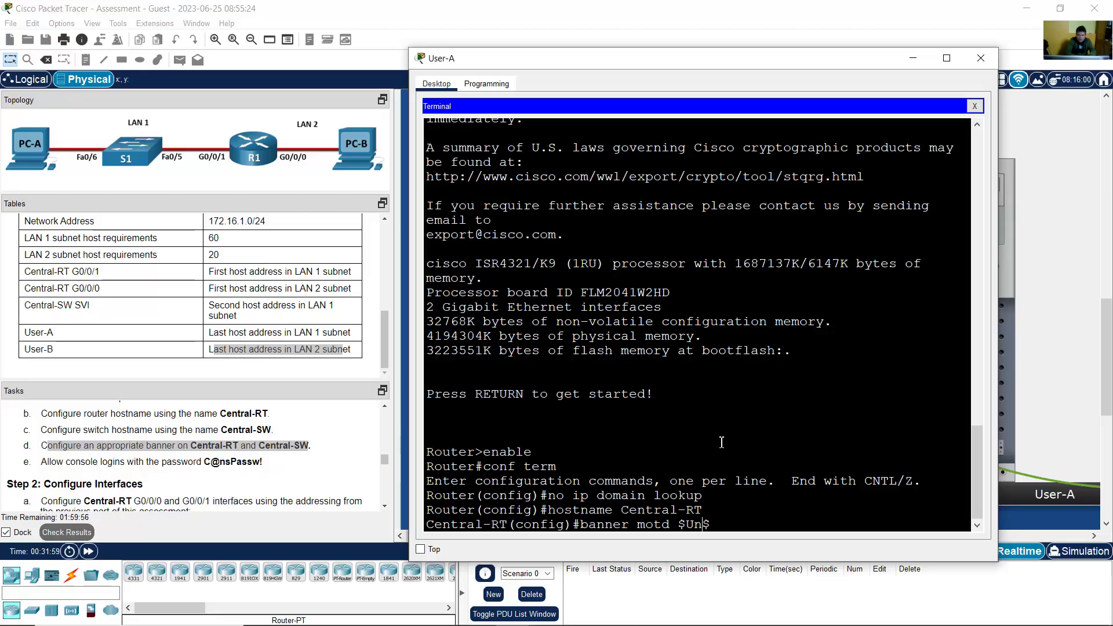
pyautogui.write('author')
pyautogui.write('ized Acce')
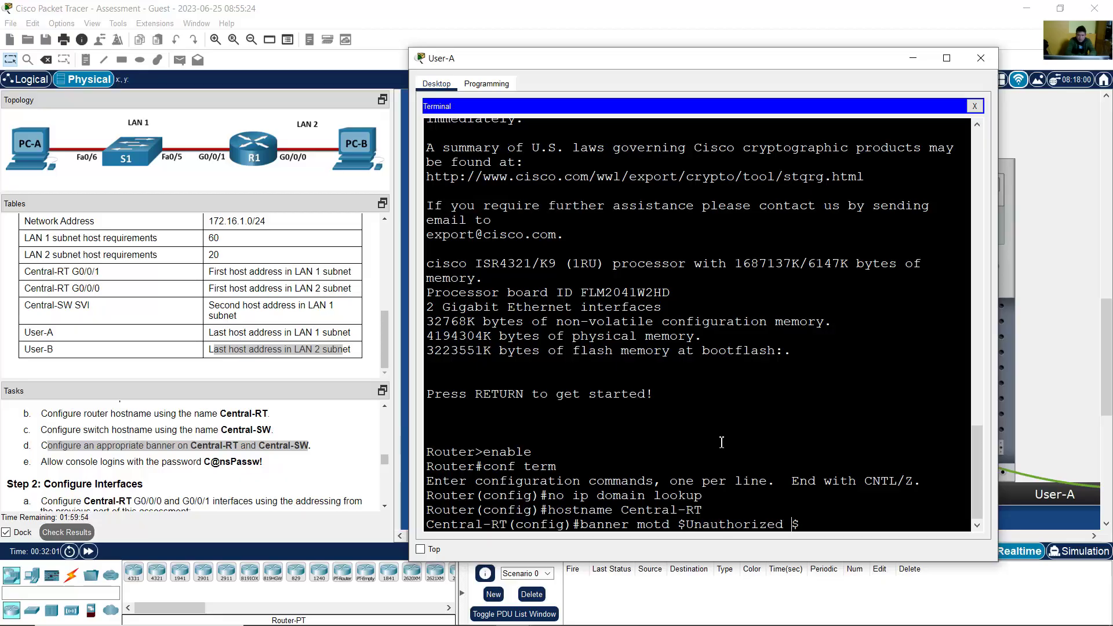
pyautogui.write('ss is Pr')
pyautogui.write('ohibited')
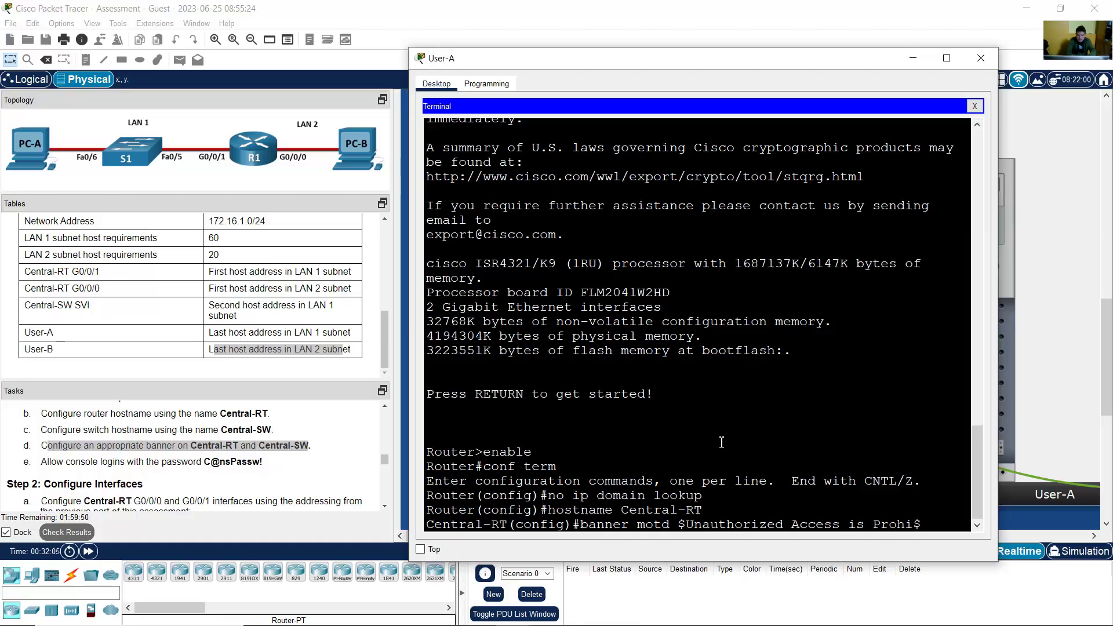
pyautogui.write('!')
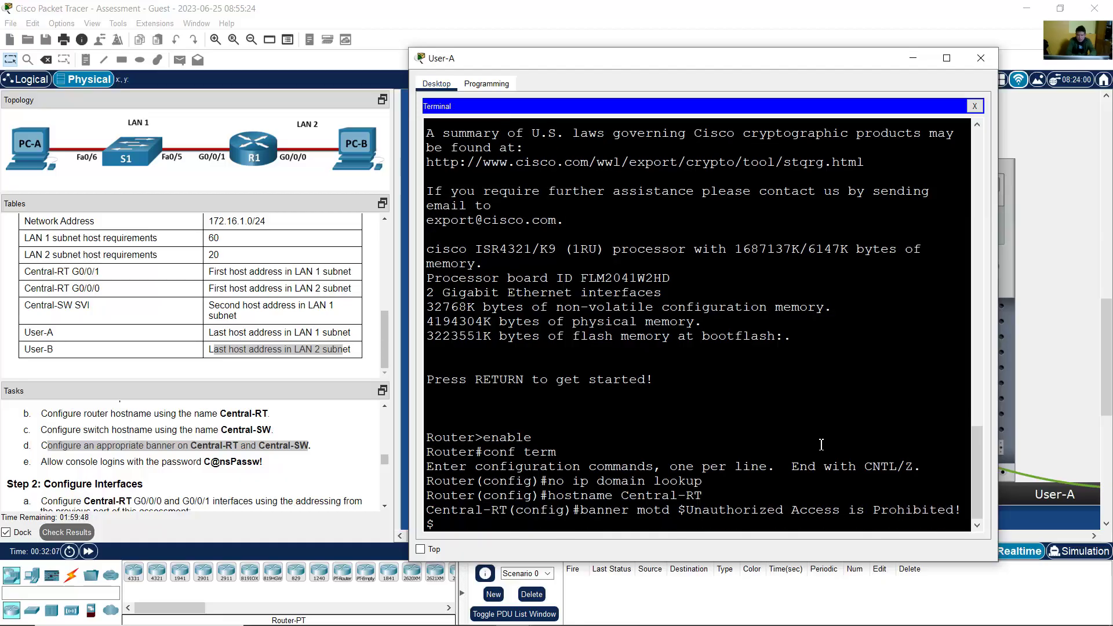
pyautogui.moveTo(997, 366); pyautogui.dragTo(1043, 357)
pyautogui.moveTo(676, 522); pyautogui.dragTo(971, 523)
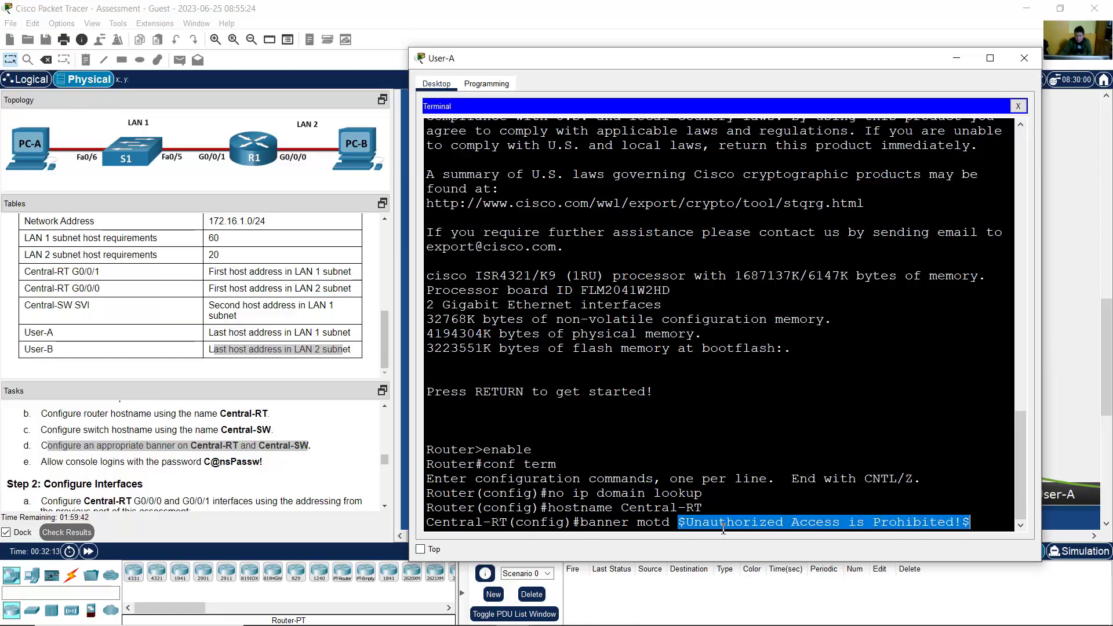
pyautogui.click(959, 522)
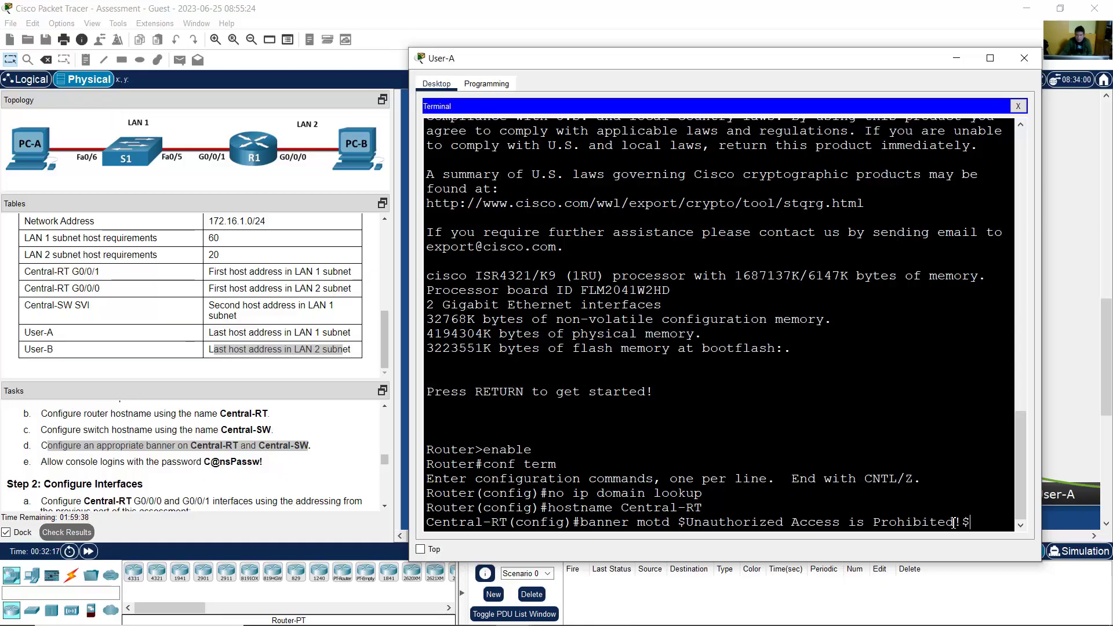
pyautogui.press('Return')
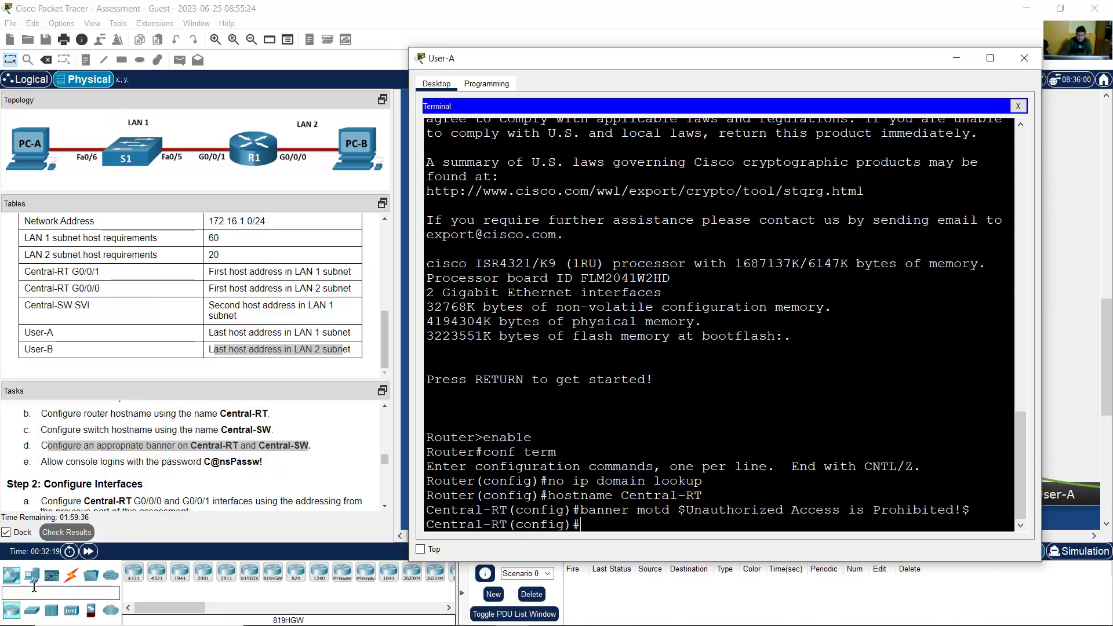
pyautogui.moveTo(47, 462); pyautogui.dragTo(281, 461)
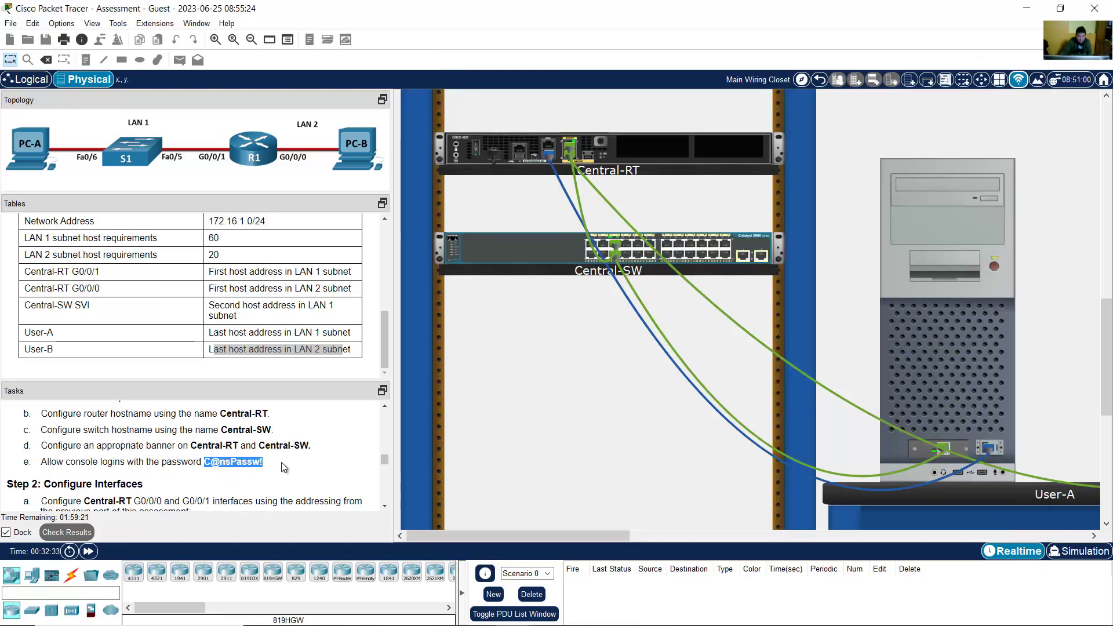
# Step: Enter console line configuration with line console
pyautogui.click(282, 464)
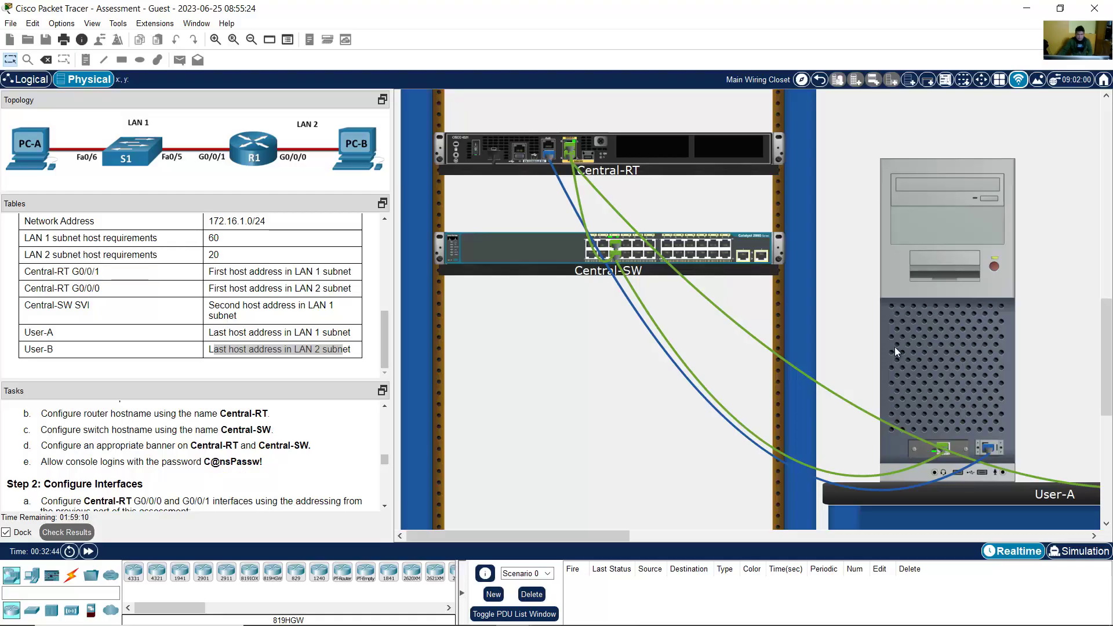
pyautogui.click(926, 340)
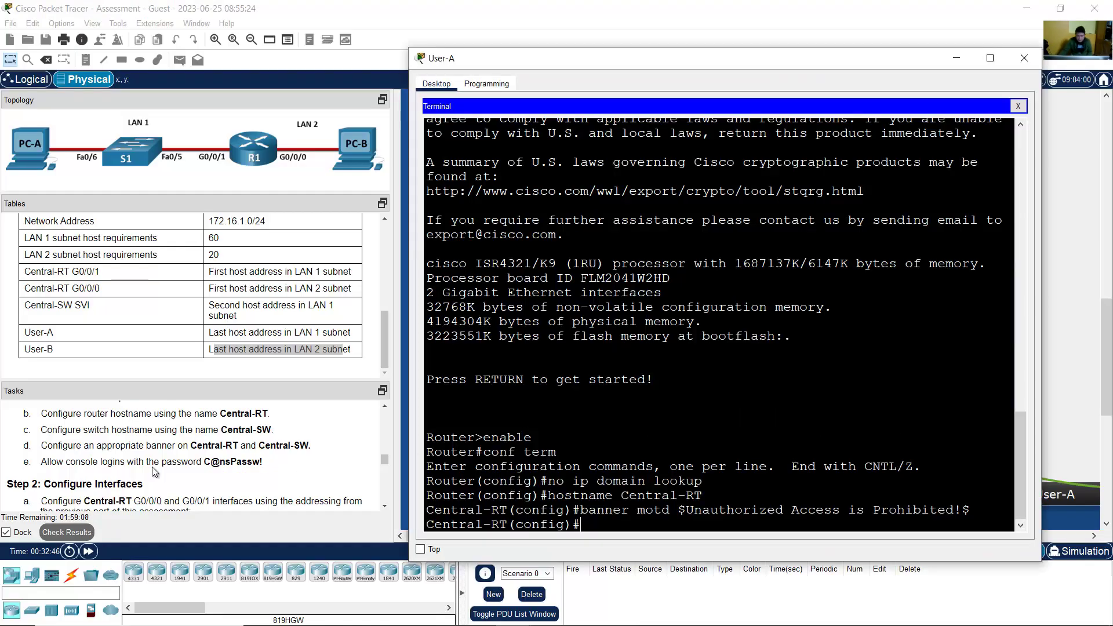
pyautogui.moveTo(65, 464); pyautogui.dragTo(114, 464)
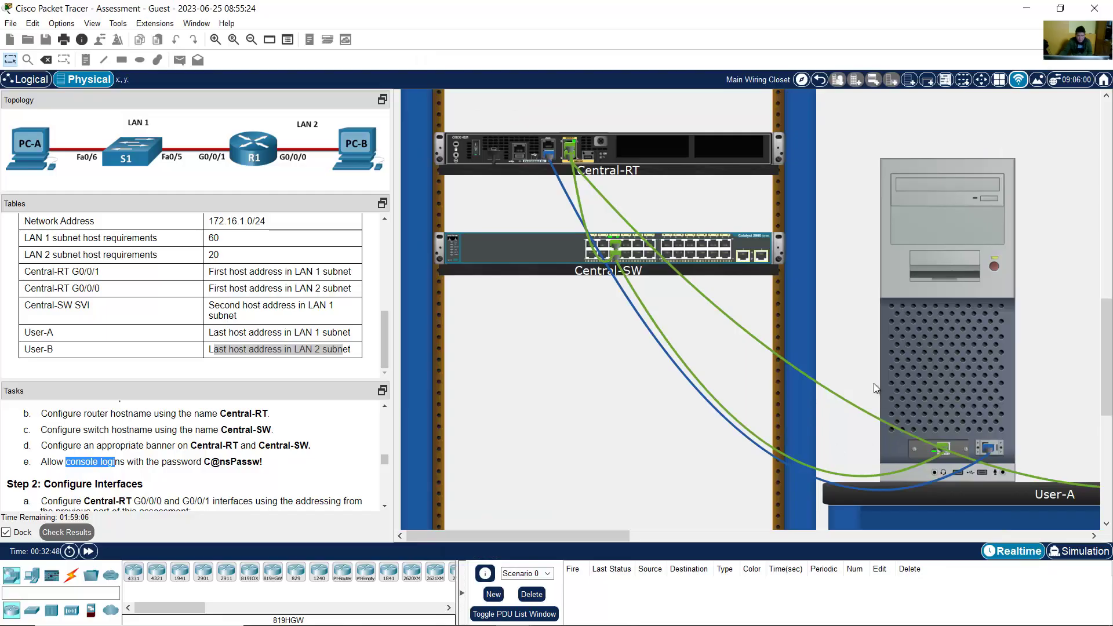
pyautogui.click(918, 370)
pyautogui.write('line console 0')
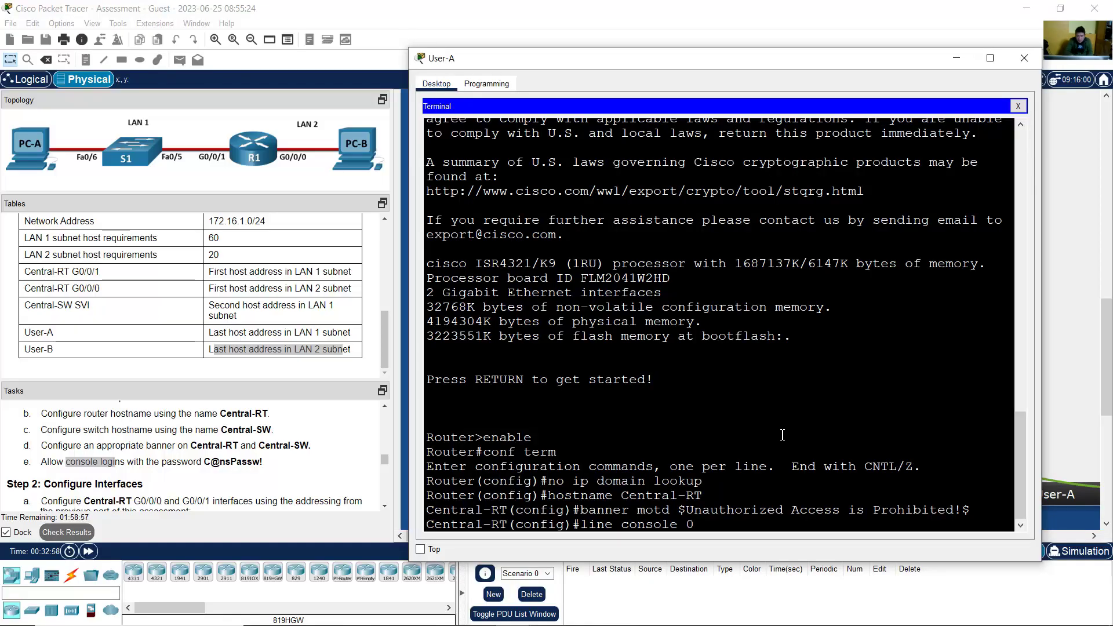
pyautogui.press('Return')
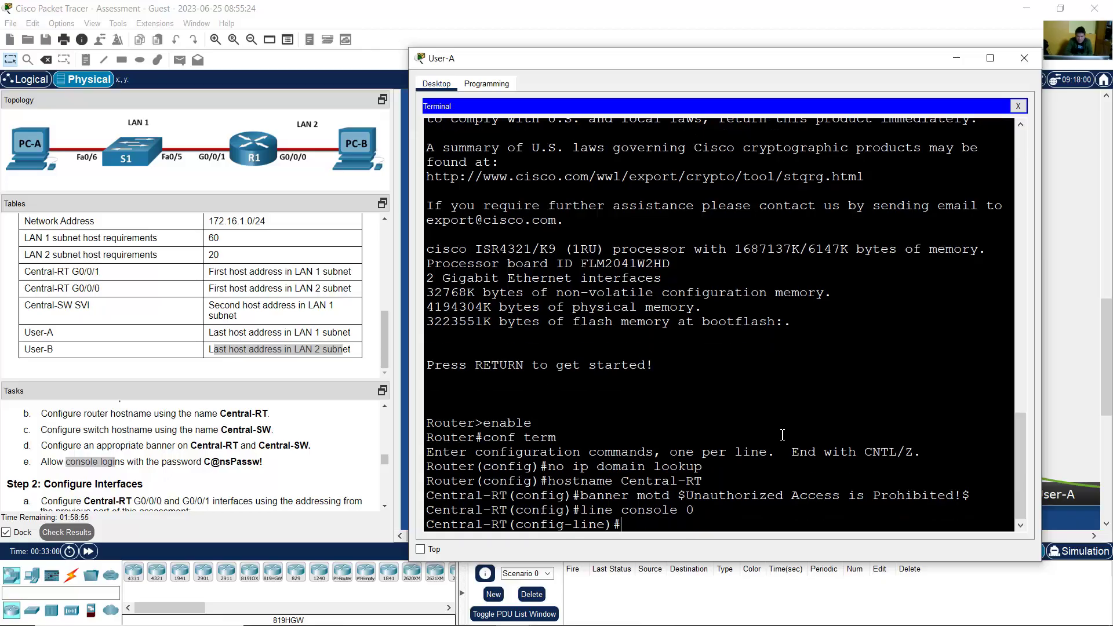
# Step: Set the console line password to the task's assigned password, verified against the task text
pyautogui.write('password')
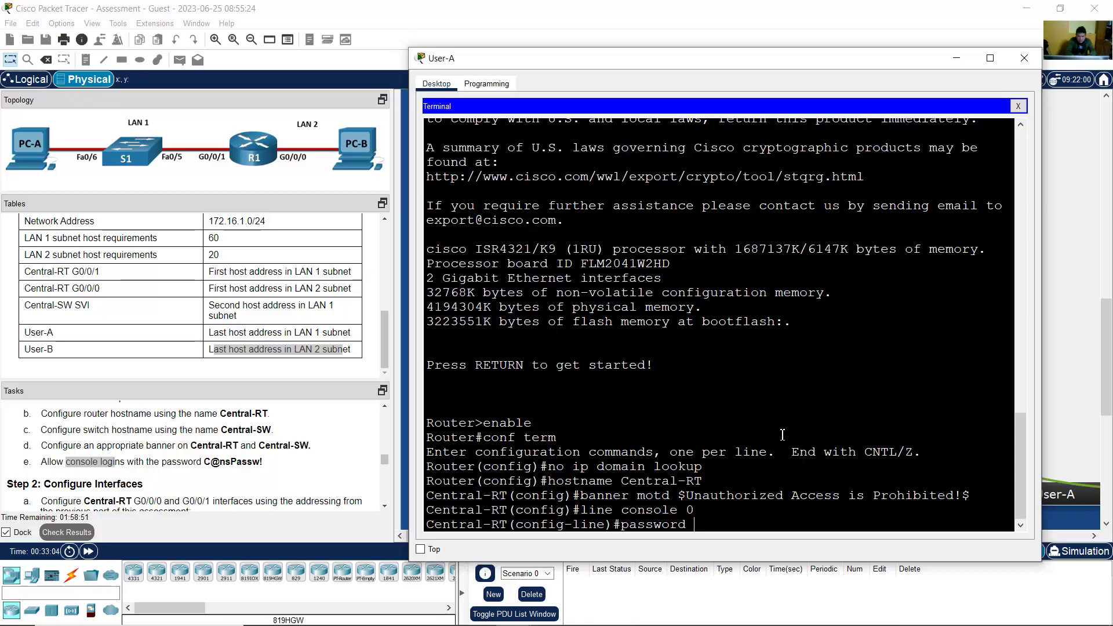
pyautogui.write(' C@nsP')
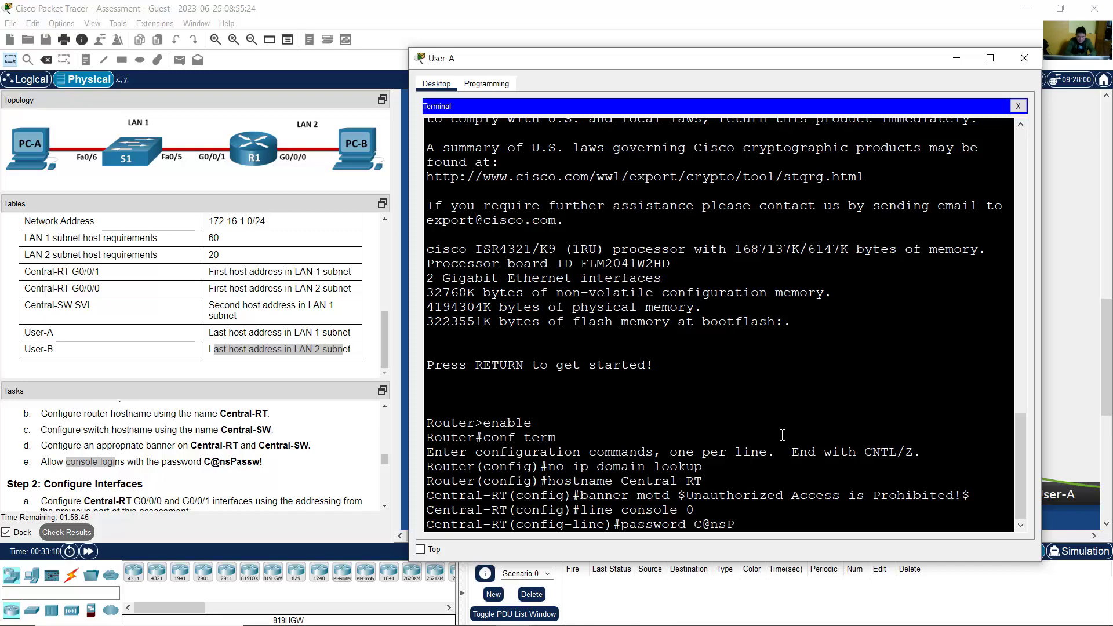
pyautogui.write('assw!')
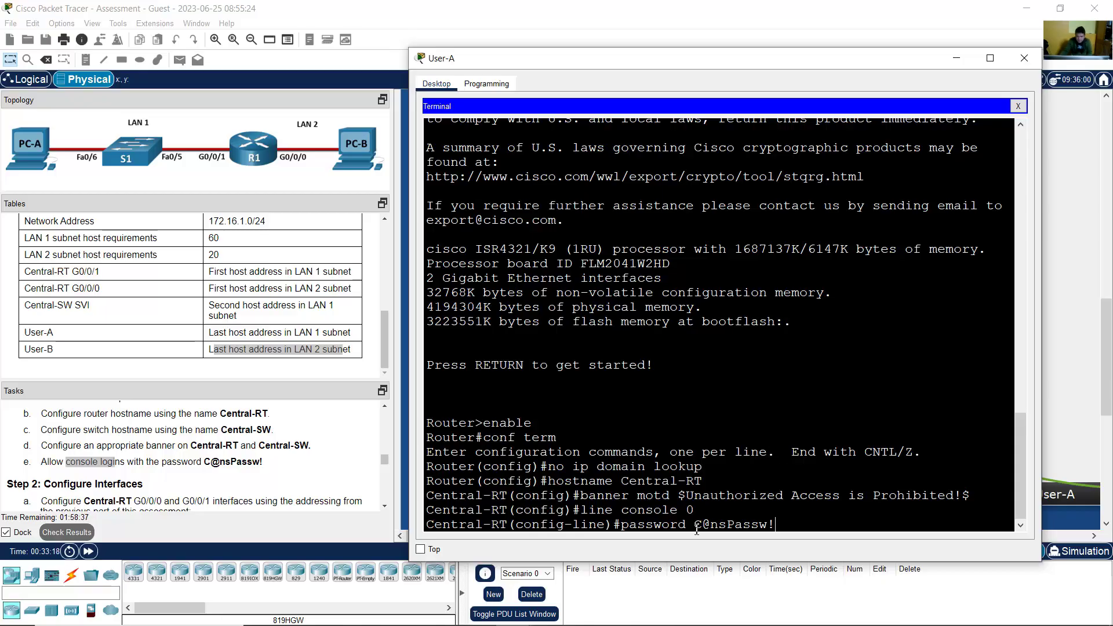
pyautogui.moveTo(694, 524); pyautogui.dragTo(780, 524)
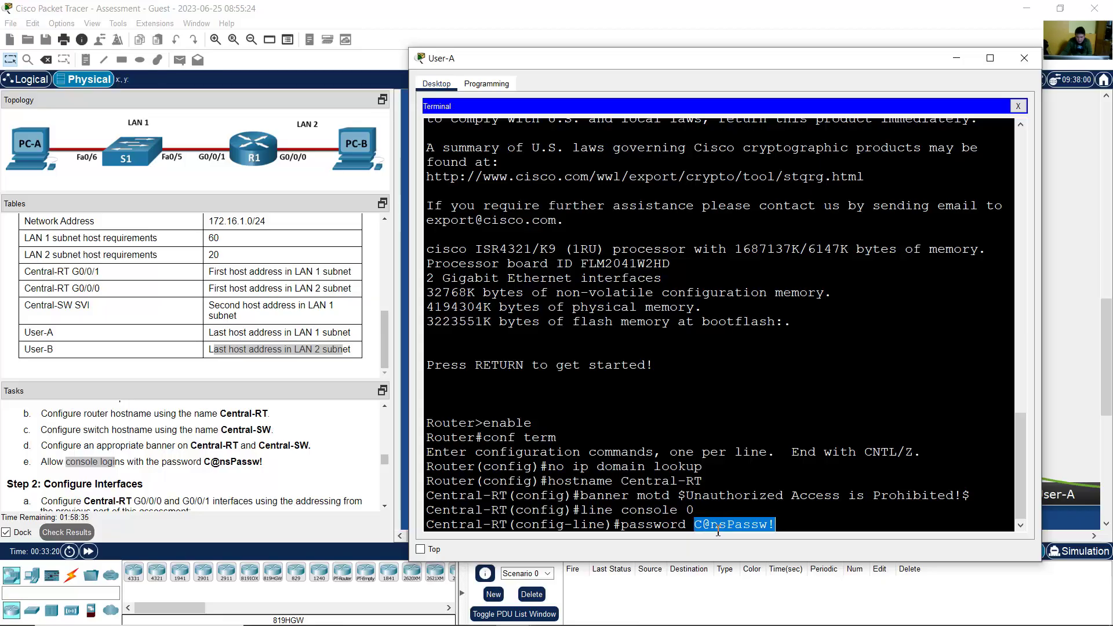
pyautogui.click(209, 465)
pyautogui.moveTo(204, 463); pyautogui.dragTo(285, 468)
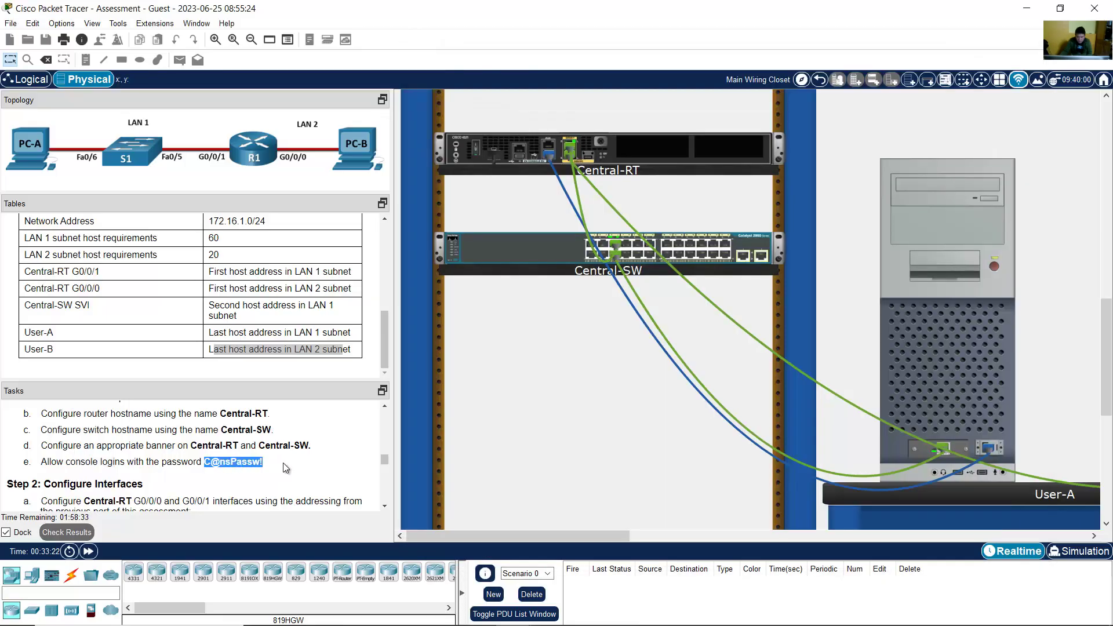
pyautogui.click(984, 352)
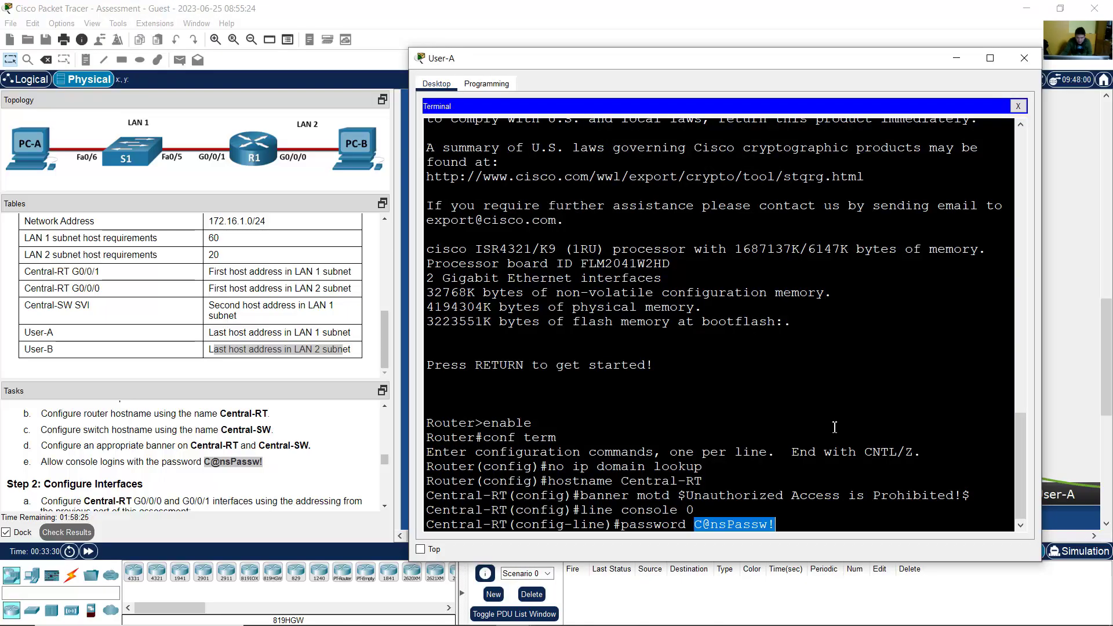
pyautogui.press('Return')
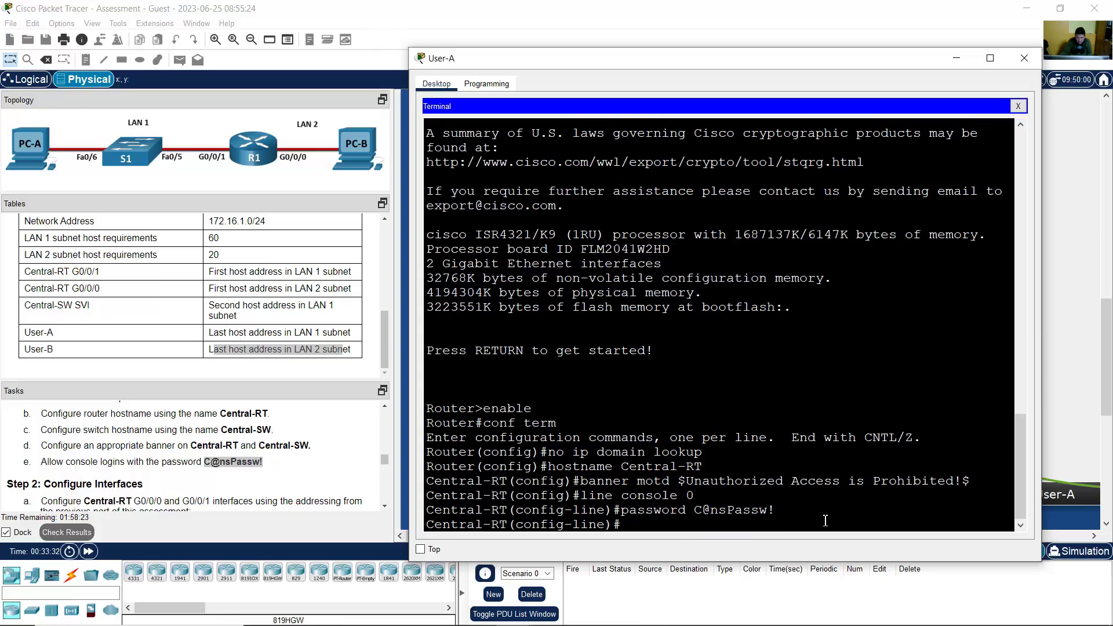
# Step: Require login on the console line and exit back to global configuration
pyautogui.write('login')
pyautogui.press('Return')
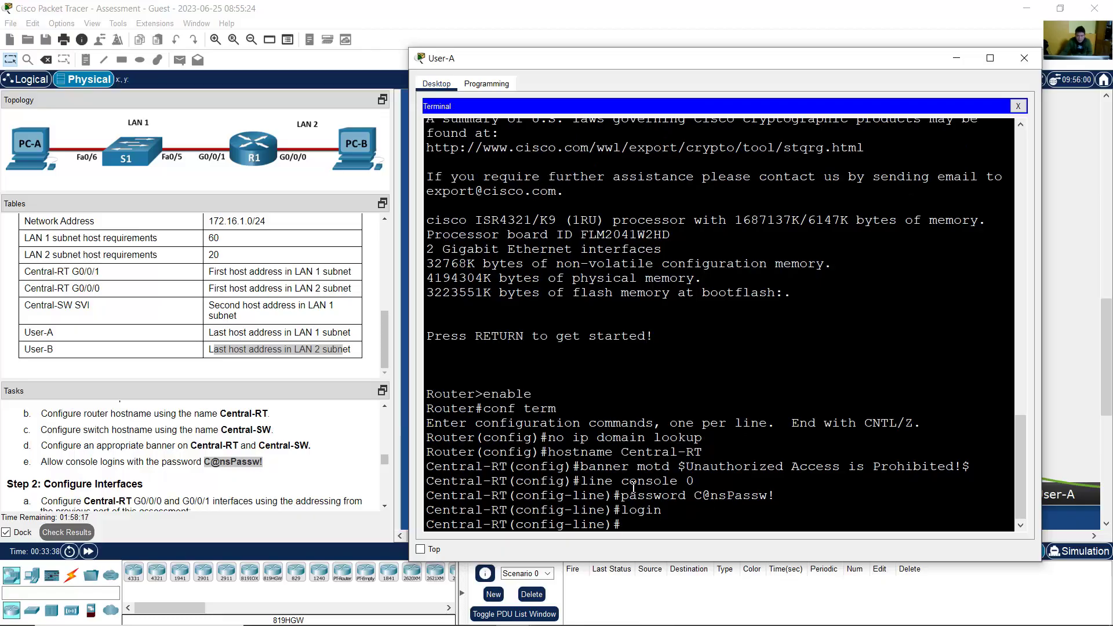
pyautogui.moveTo(633, 487); pyautogui.dragTo(690, 487)
pyautogui.click(694, 523)
pyautogui.write('exit')
pyautogui.press('Return')
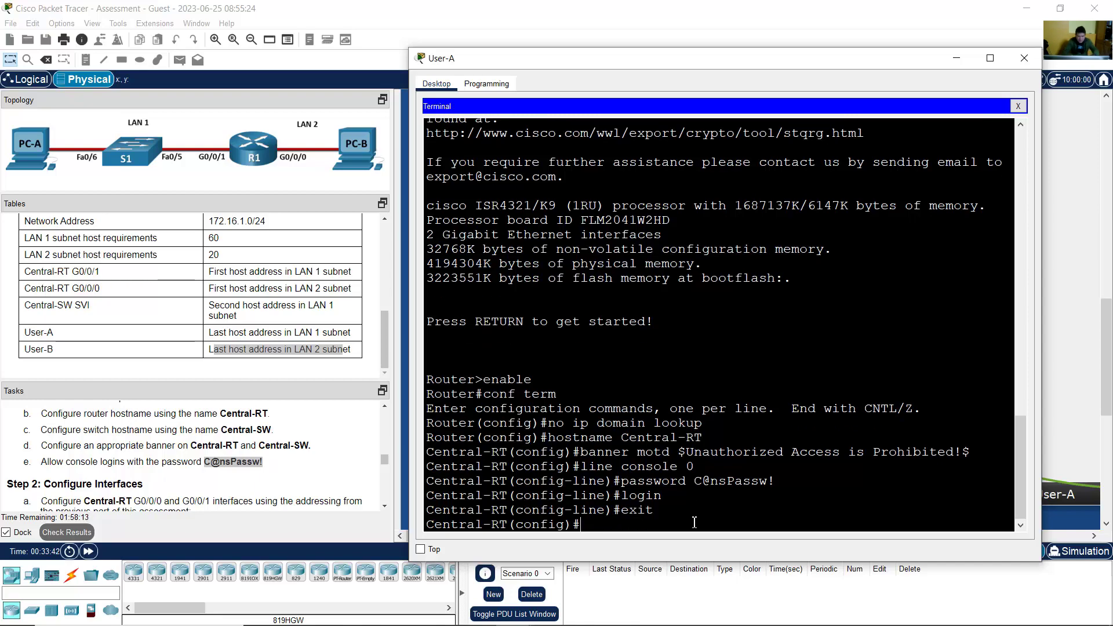
pyautogui.click(387, 508)
pyautogui.scroll(-3, 387, 507)
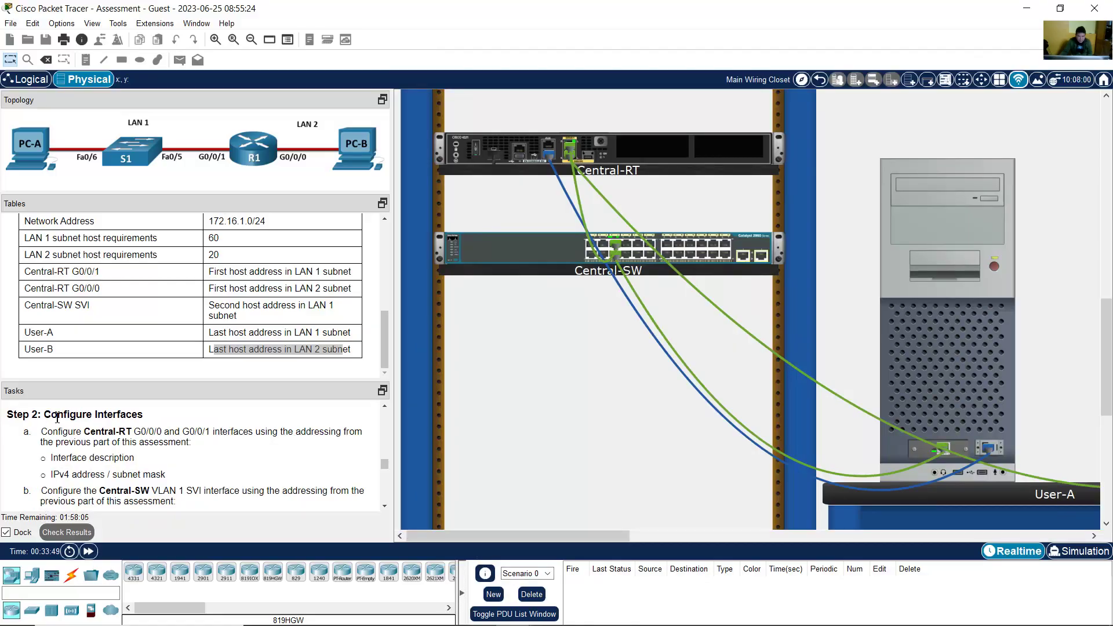
pyautogui.moveTo(45, 414); pyautogui.dragTo(150, 417)
pyautogui.click(51, 437)
pyautogui.moveTo(48, 432); pyautogui.dragTo(356, 433)
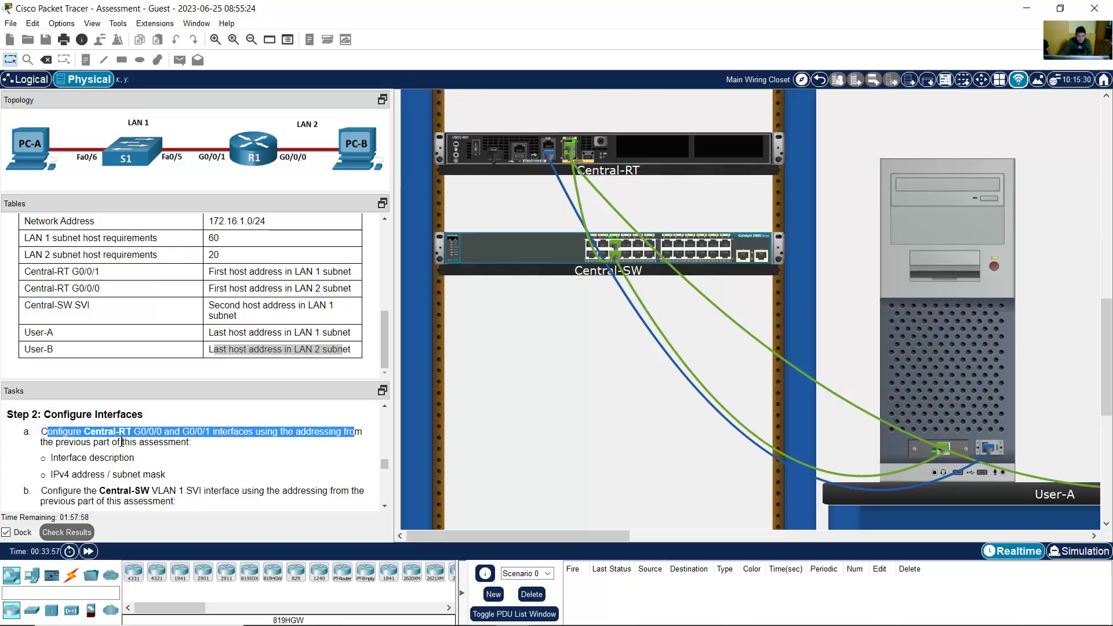
pyautogui.moveTo(122, 442); pyautogui.dragTo(191, 444)
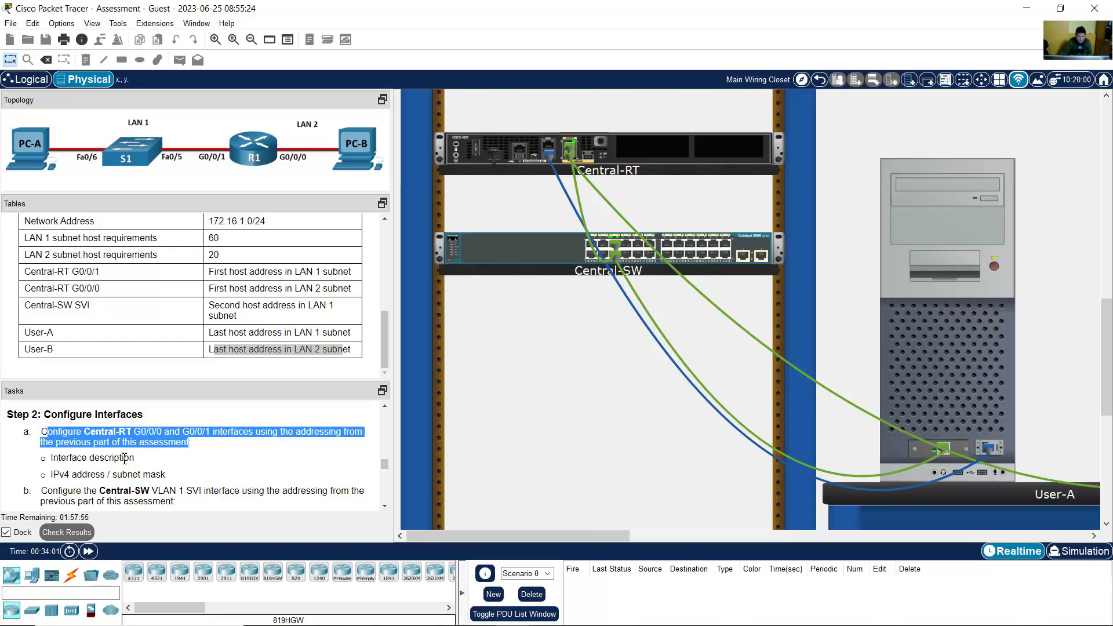
pyautogui.scroll(-3, 140, 460)
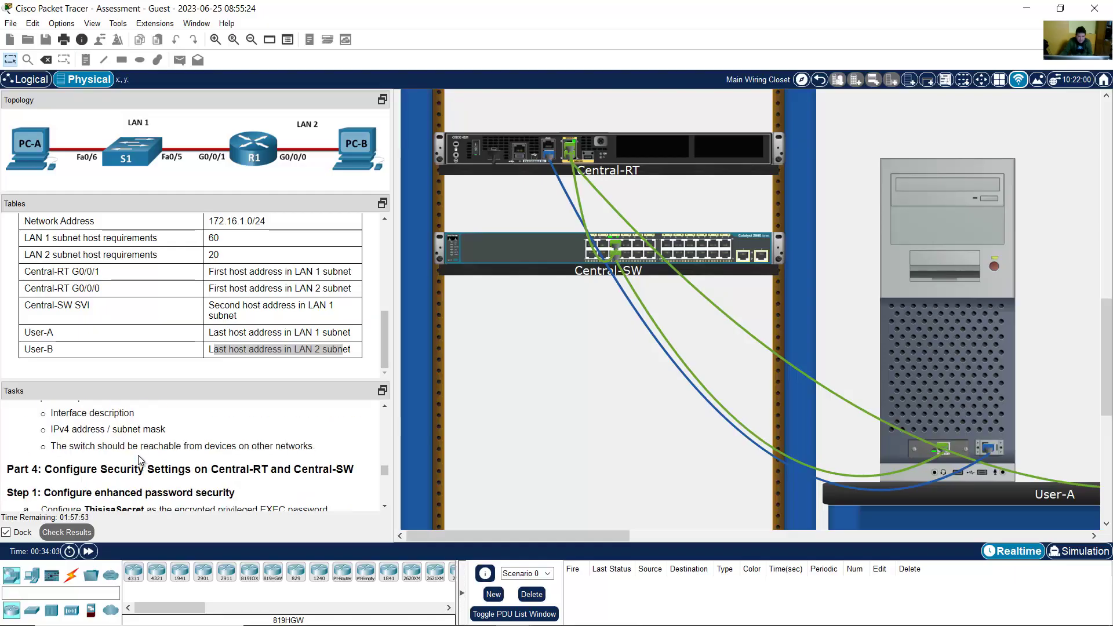
pyautogui.scroll(3, 140, 460)
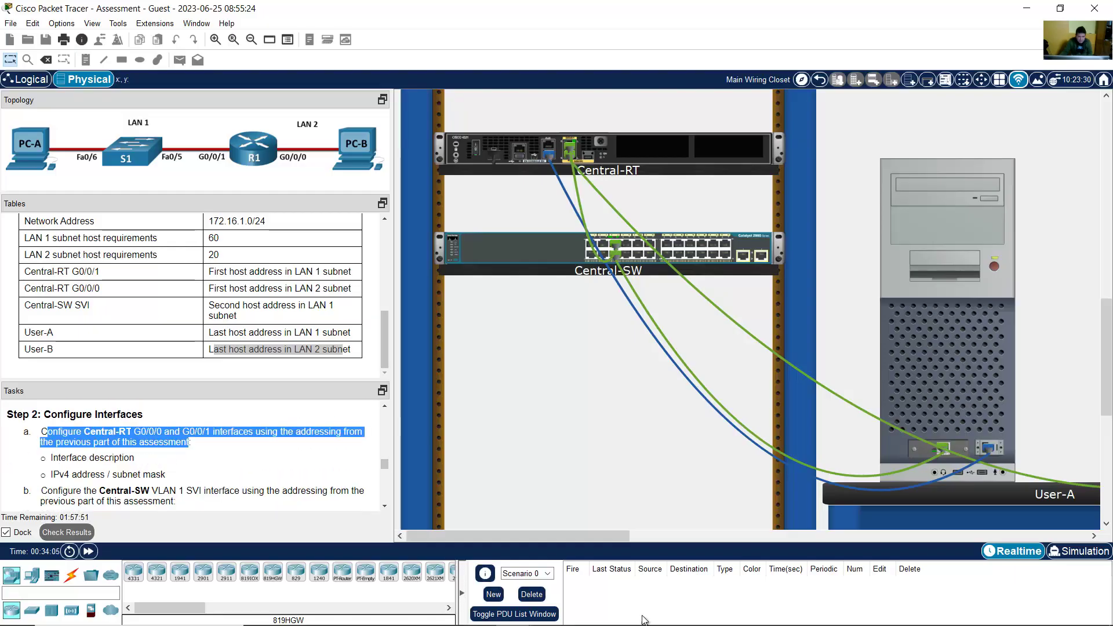
pyautogui.moveTo(584, 608)
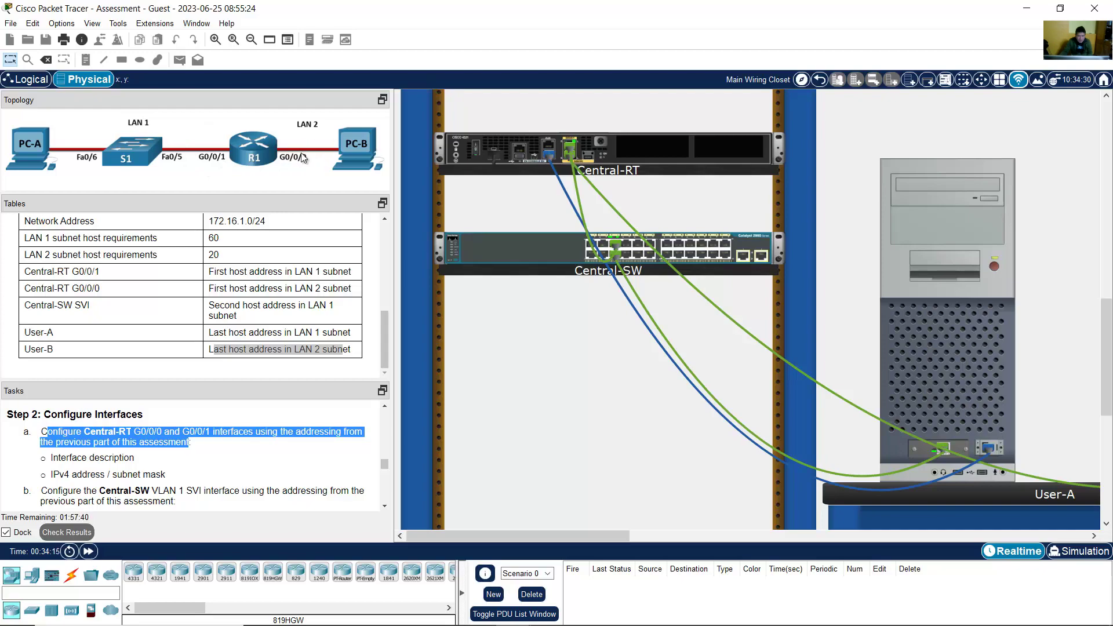
pyautogui.moveTo(607, 623)
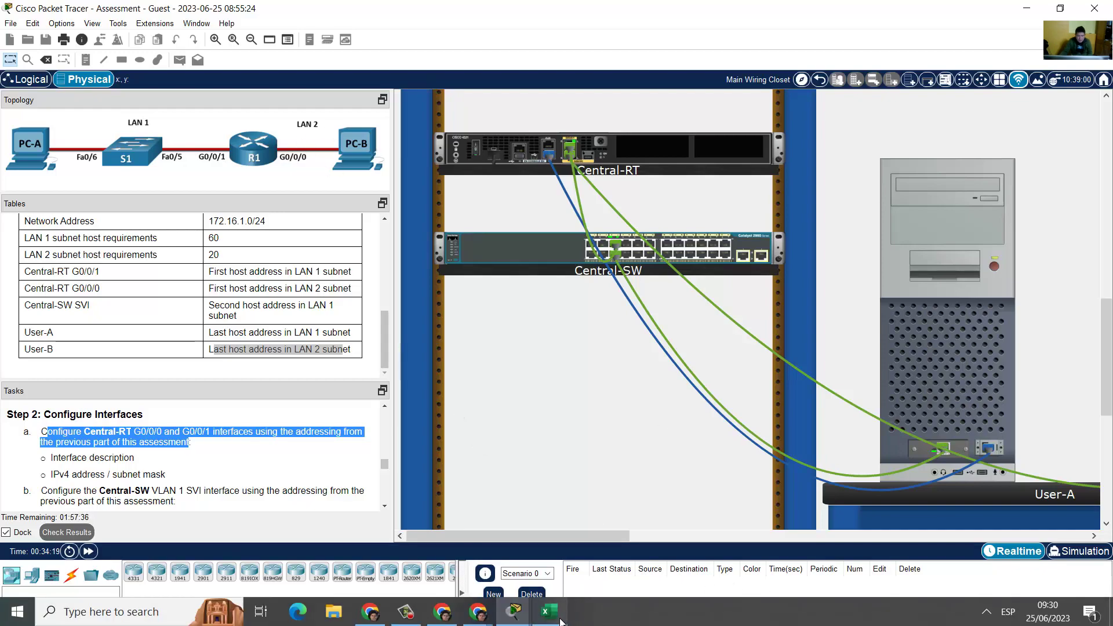
# Step: Add 'Device Interface' and 'IPv4 Address' headings in T1116 and U1116
pyautogui.click(565, 620)
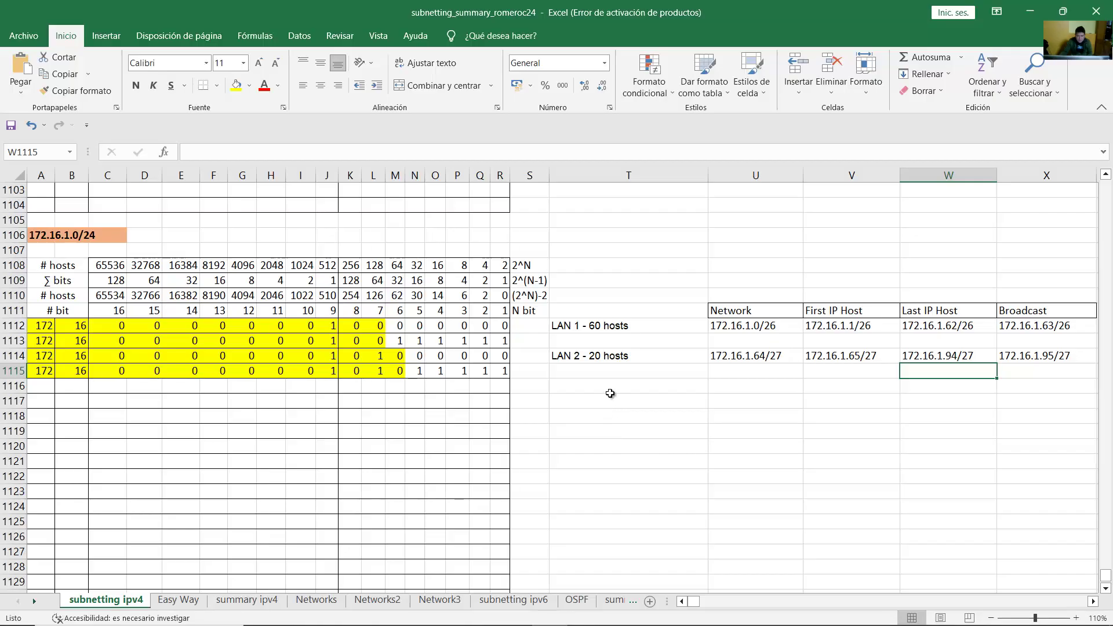
pyautogui.click(611, 392)
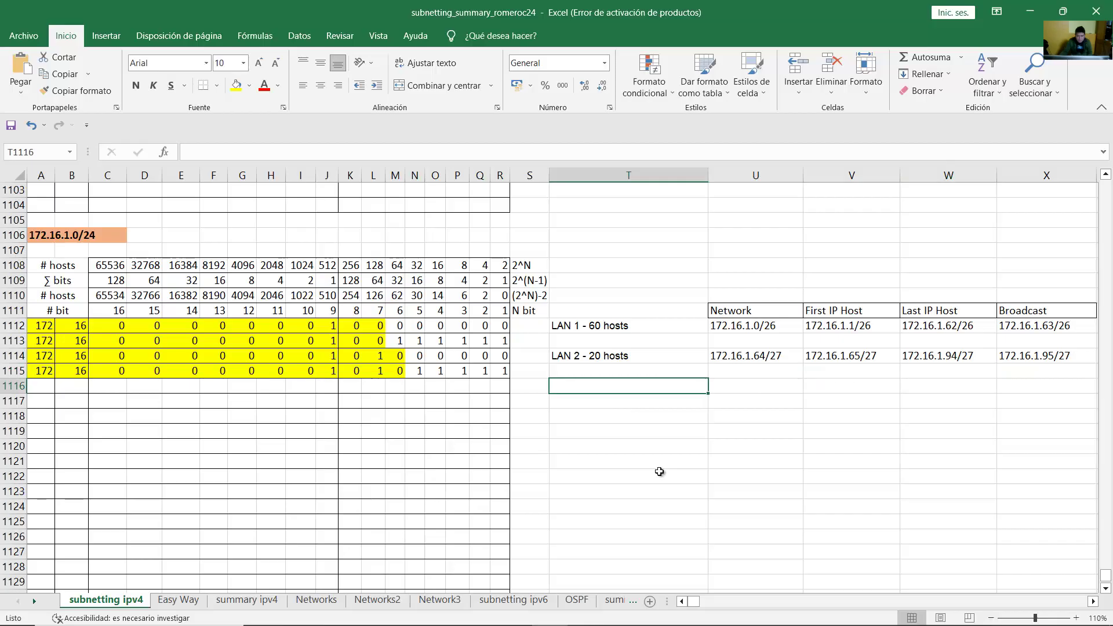
pyautogui.write('D')
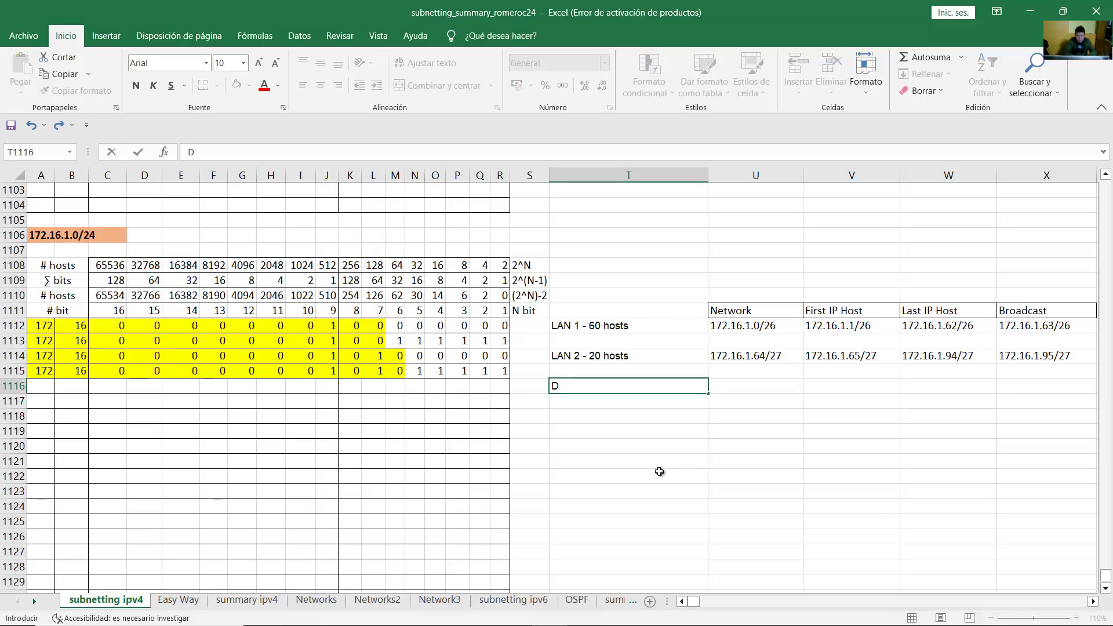
pyautogui.write('evice Interface')
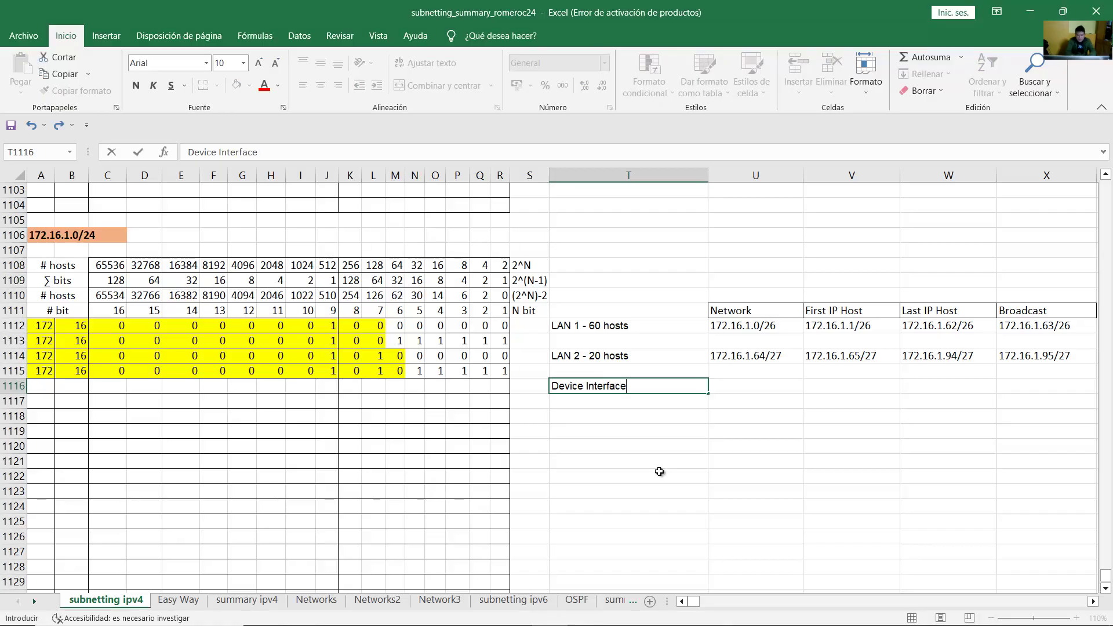
pyautogui.press('Tab')
pyautogui.write('IP')
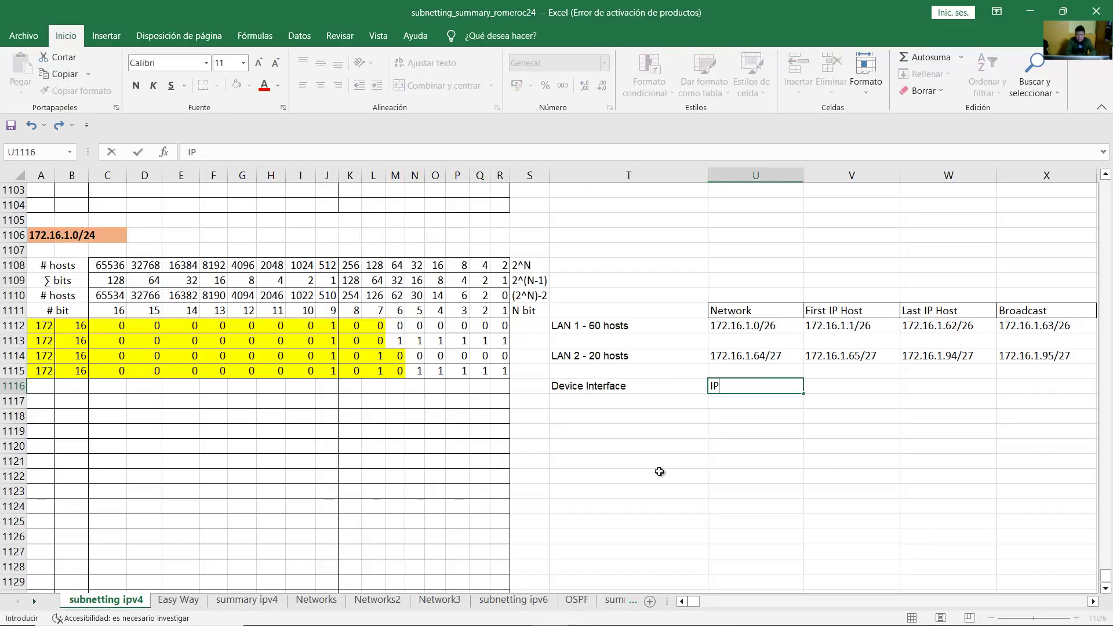
pyautogui.write('v4 Address')
pyautogui.press('Return')
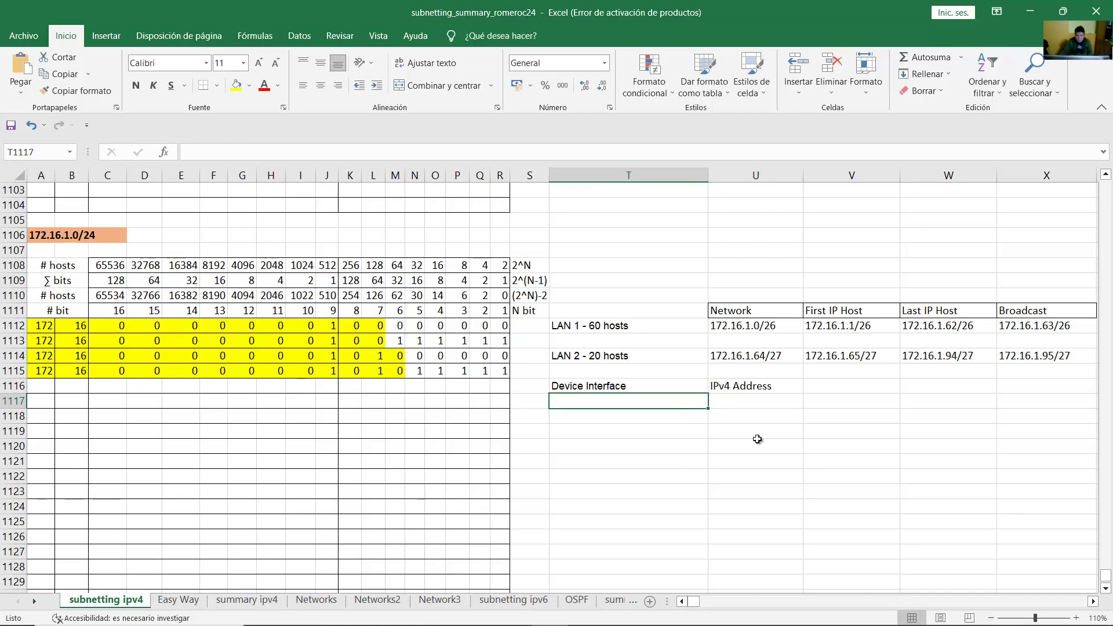
# Step: Enter 'Central-RT - G0/0/1' in cell T1117
pyautogui.moveTo(608, 624)
pyautogui.write('Router')
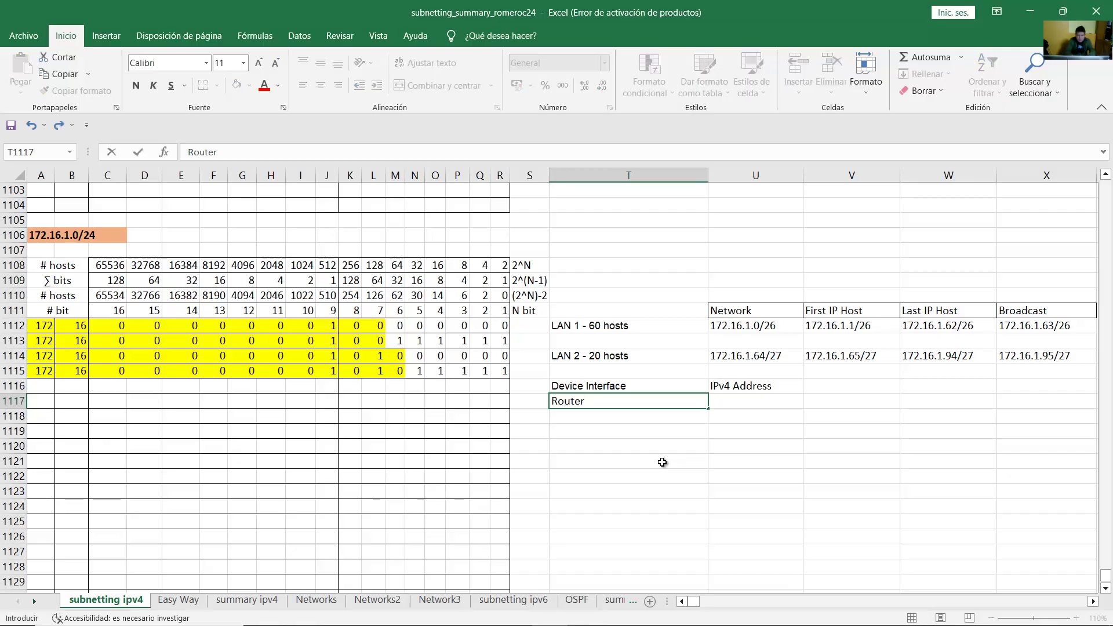
pyautogui.press('BackSpace')
pyautogui.press('BackSpace')
pyautogui.press('BackSpace')
pyautogui.write('Central-RT - G')
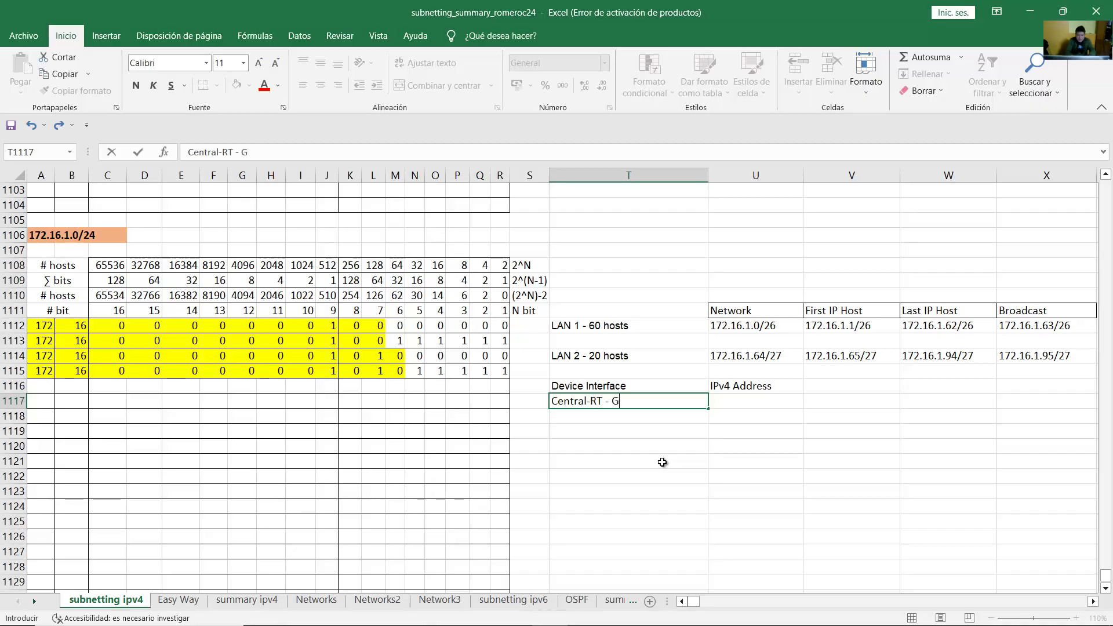
pyautogui.write('0/0/1')
pyautogui.press('Return')
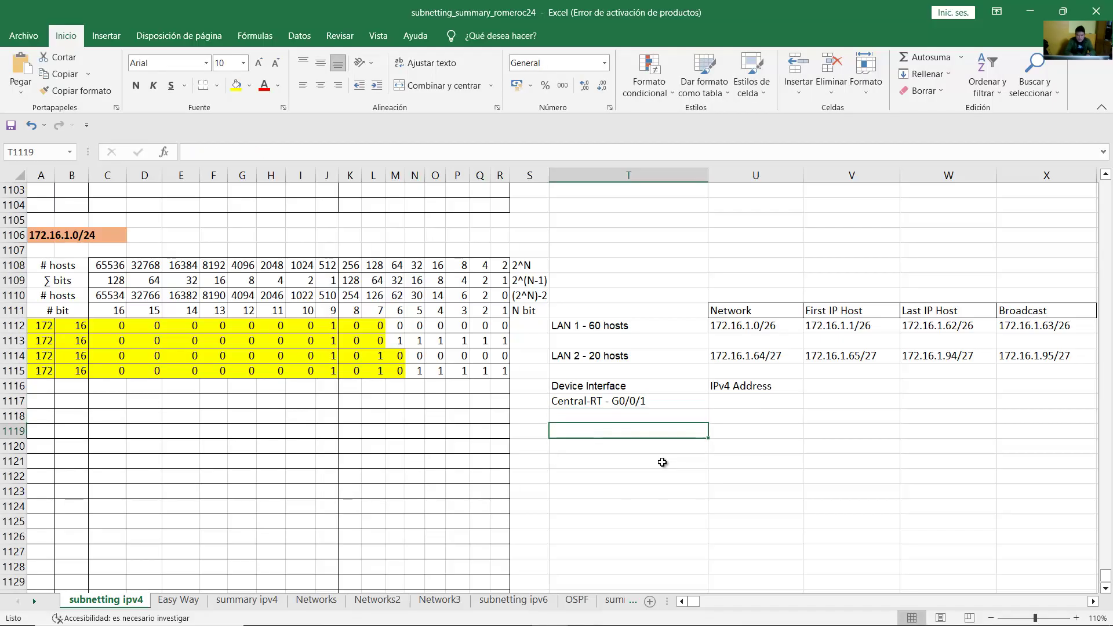
# Step: Copy the entry into T1118 and change it to 'Central-RT - G0/0/0'
pyautogui.hotkey('ctrl', 'v')
pyautogui.press('ctrl')
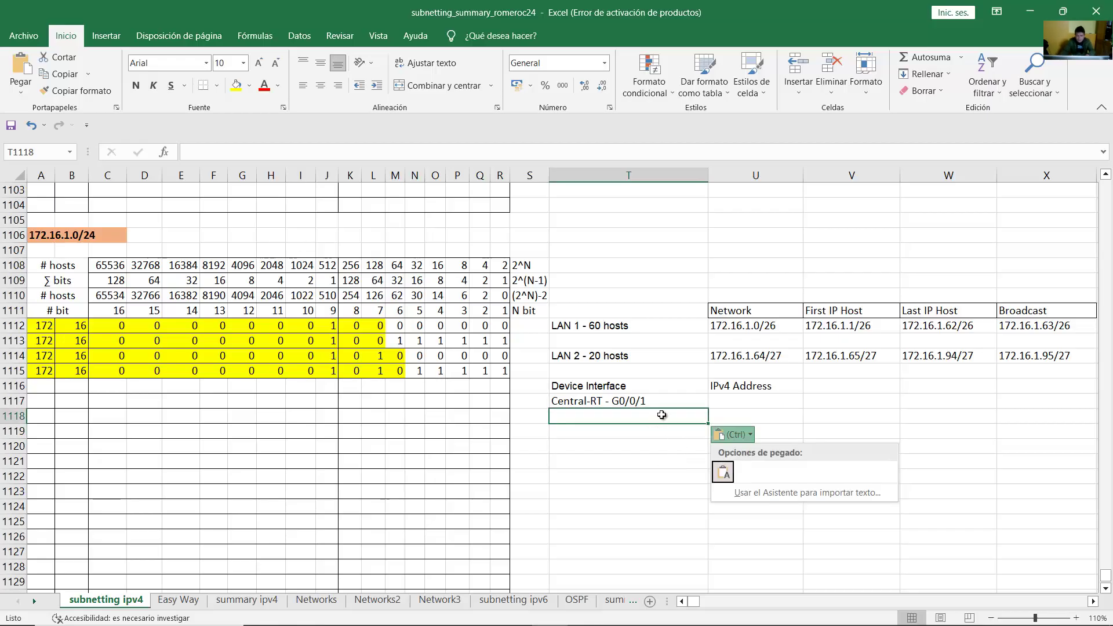
pyautogui.press('Escape')
pyautogui.click(643, 400)
pyautogui.hotkey('ctrl', 'c')
pyautogui.click(649, 425)
pyautogui.hotkey('ctrl', 'v')
pyautogui.press('ctrl')
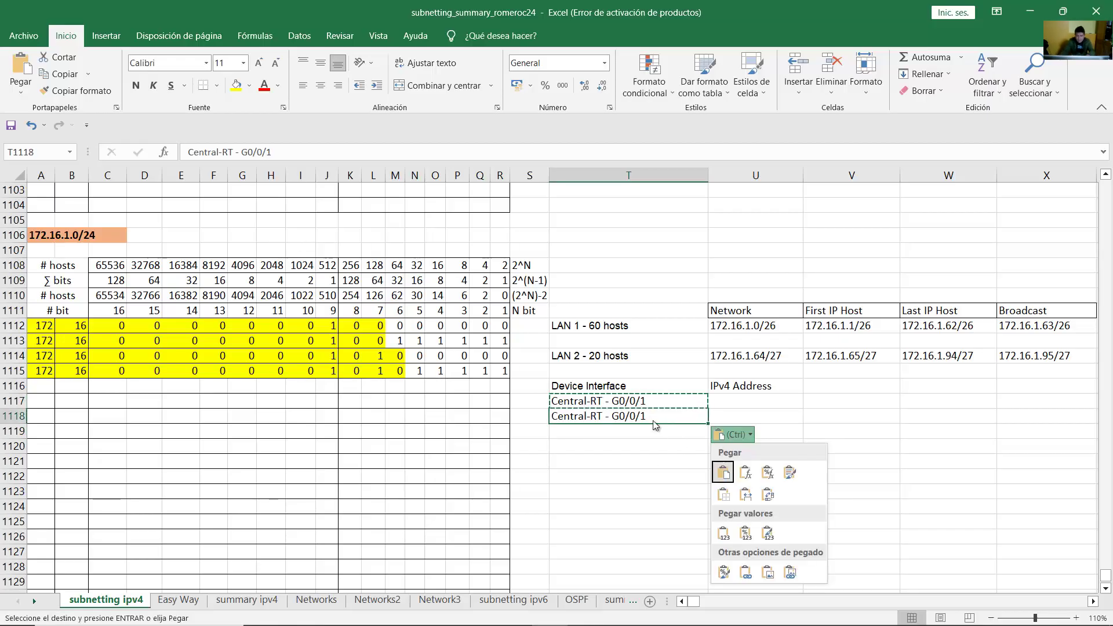
pyautogui.press('Escape')
pyautogui.doubleClick(653, 416)
pyautogui.press('BackSpace')
pyautogui.write('0')
pyautogui.press('Return')
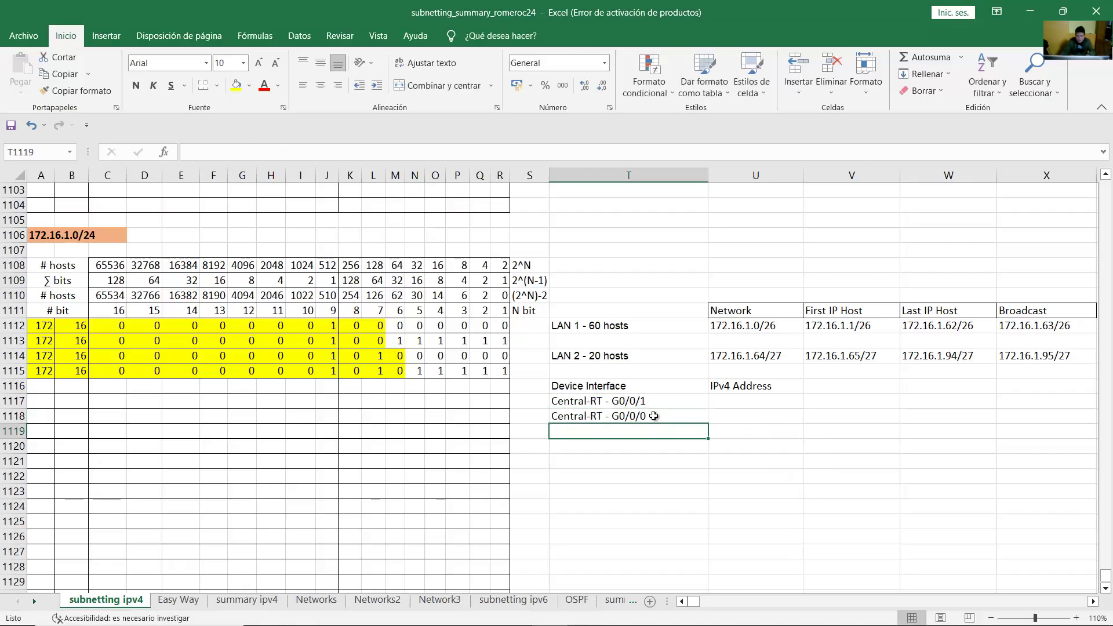
pyautogui.click(651, 400)
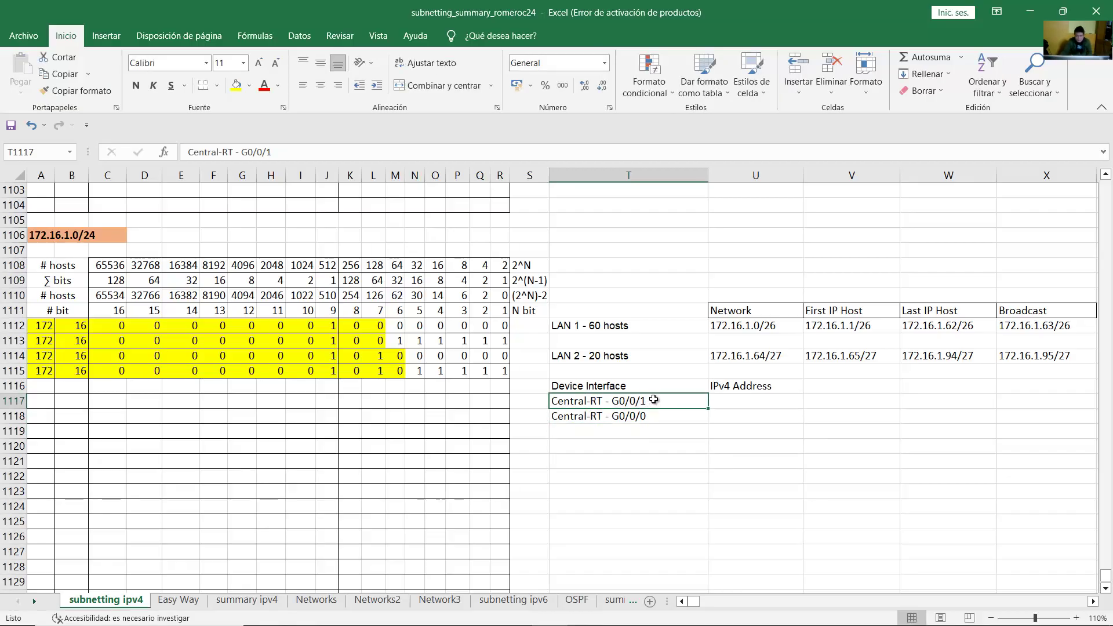
pyautogui.click(503, 597)
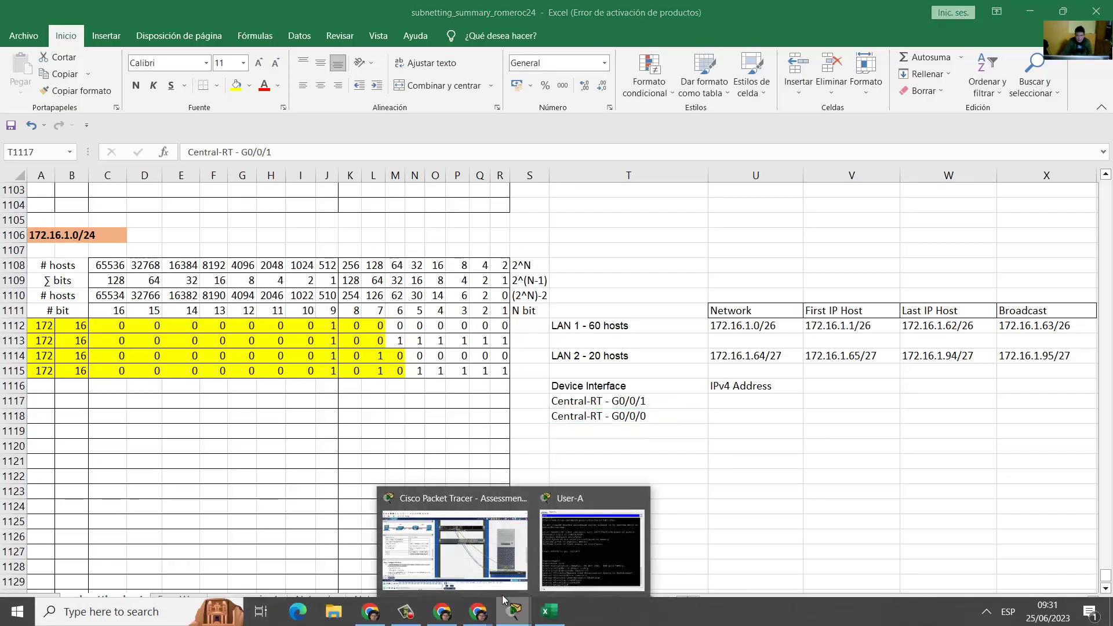
# Step: Copy LAN 1's first host 172.16.1.1/26 into U1117 for Central-RT G0/0/1
pyautogui.click(456, 548)
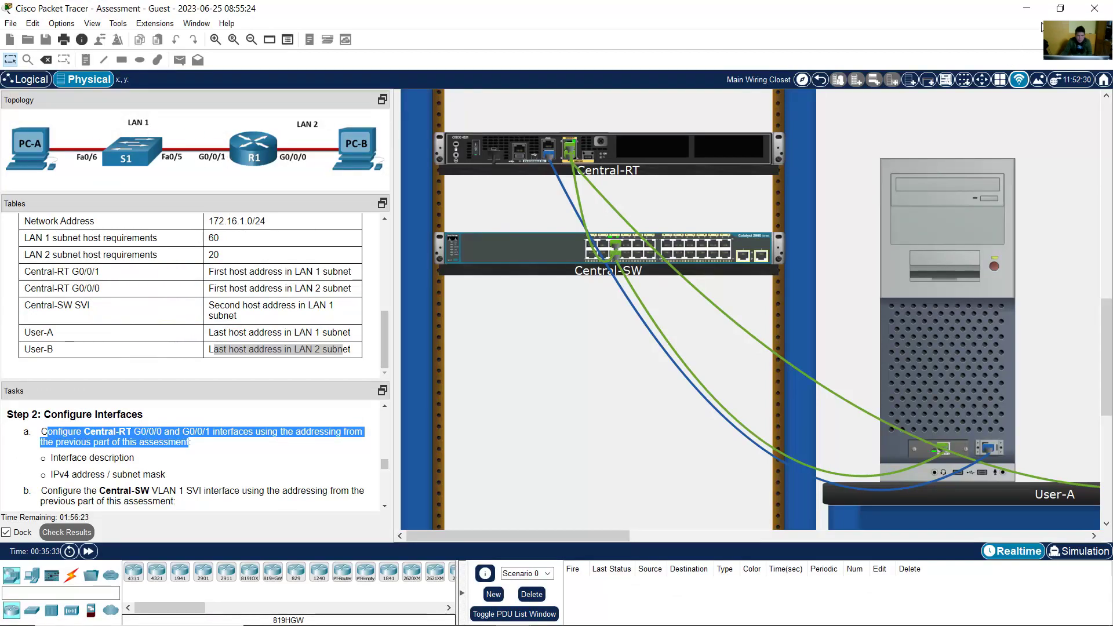
pyautogui.hotkey('alt', 'Tab')
pyautogui.click(647, 402)
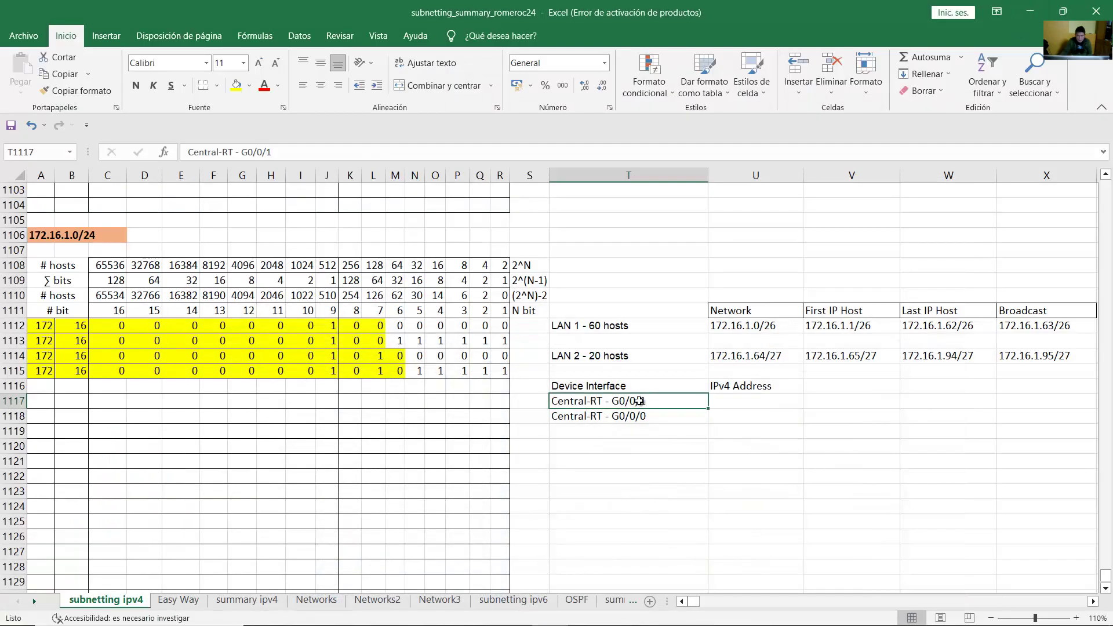
pyautogui.click(582, 327)
pyautogui.click(646, 401)
pyautogui.click(830, 326)
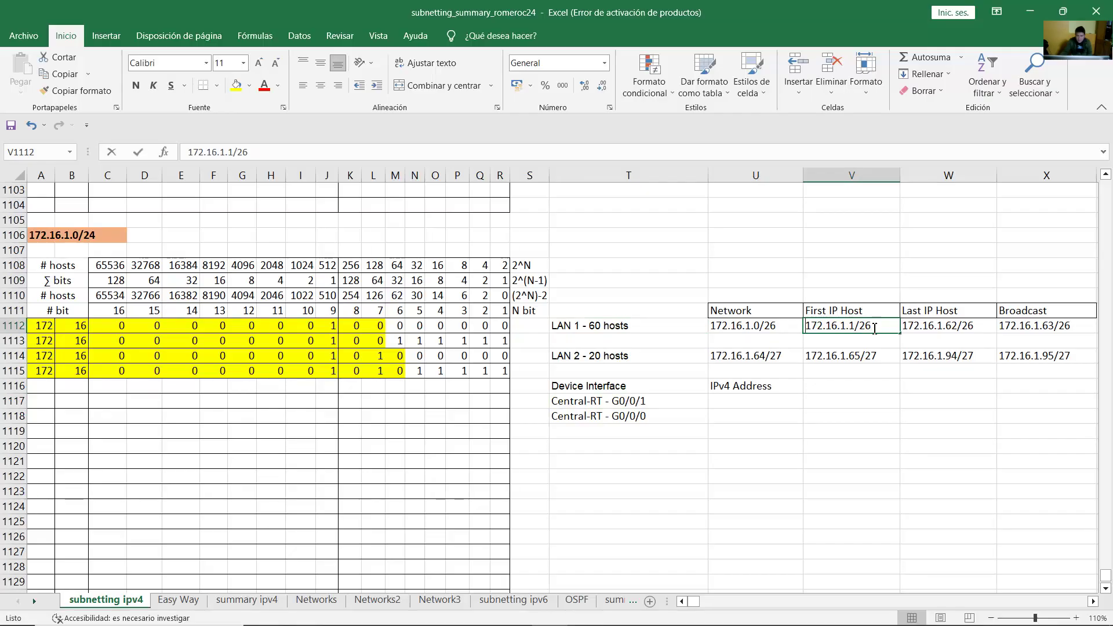
pyautogui.doubleClick(877, 329)
pyautogui.press('Escape')
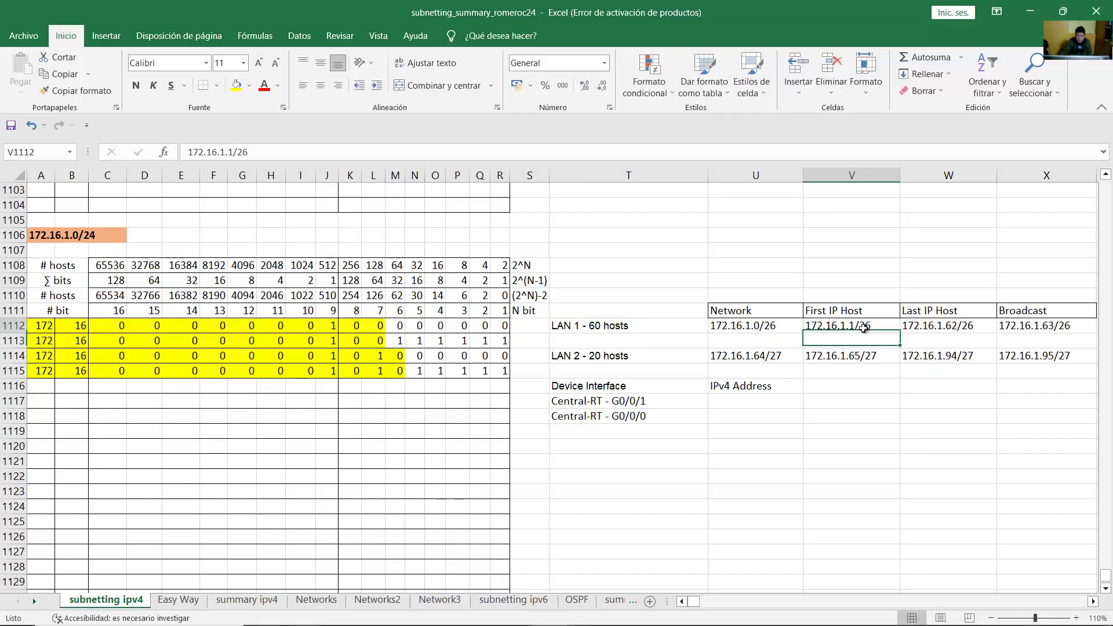
pyautogui.hotkey('ctrl', 'c')
pyautogui.click(760, 401)
pyautogui.hotkey('ctrl', 'v')
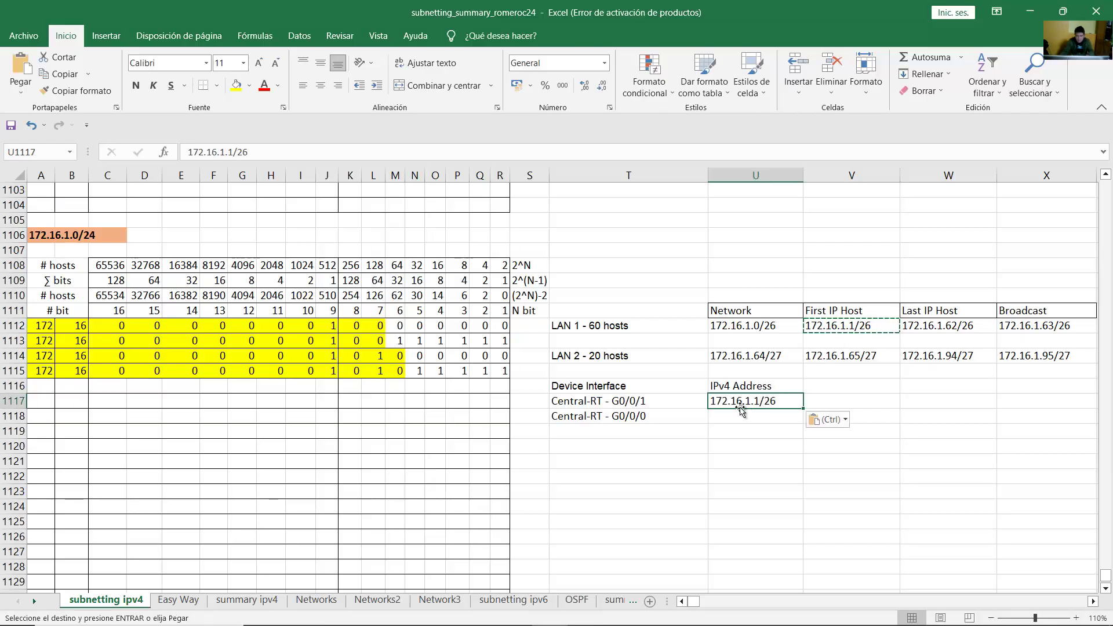
pyautogui.click(674, 401)
pyautogui.click(754, 401)
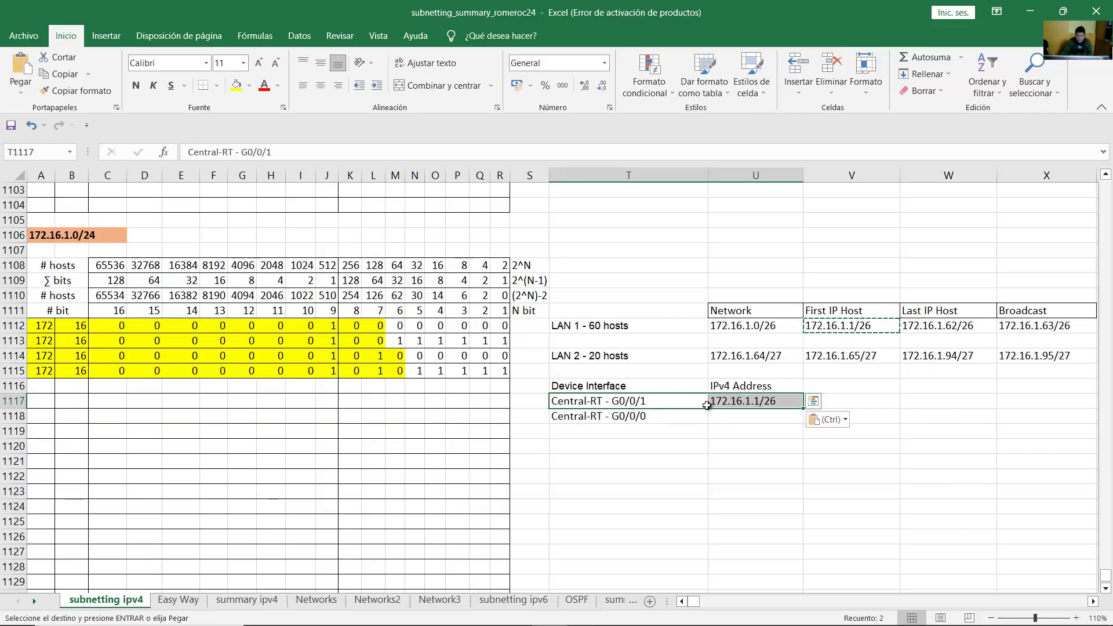
# Step: Copy LAN 2's first host 172.16.1.65/27 into U1118 for Central-RT G0/0/0
pyautogui.click(592, 327)
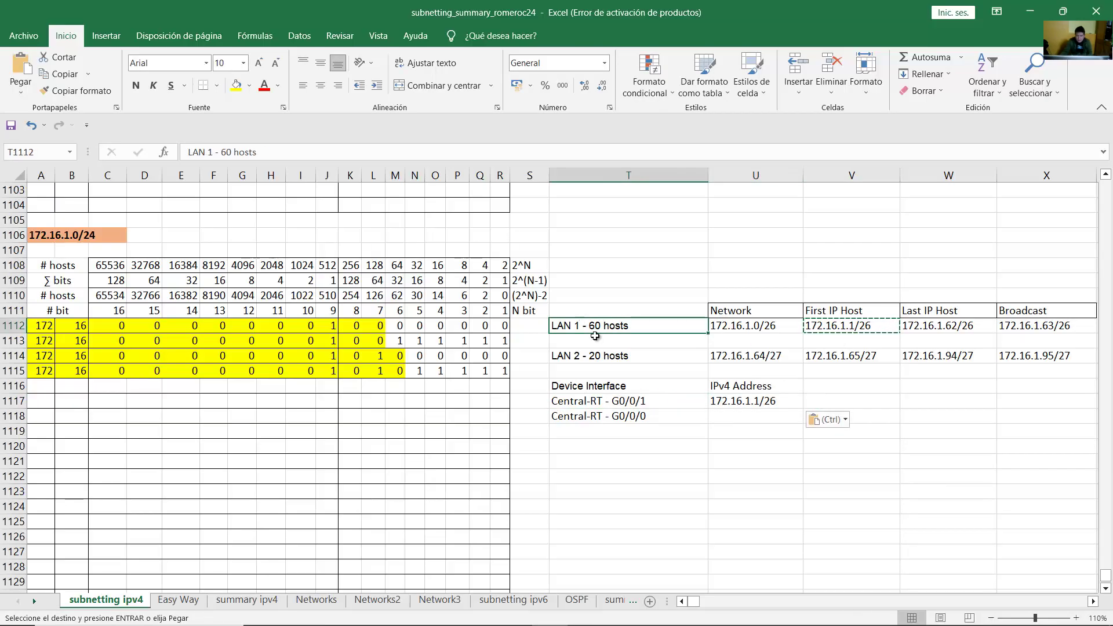
pyautogui.click(630, 402)
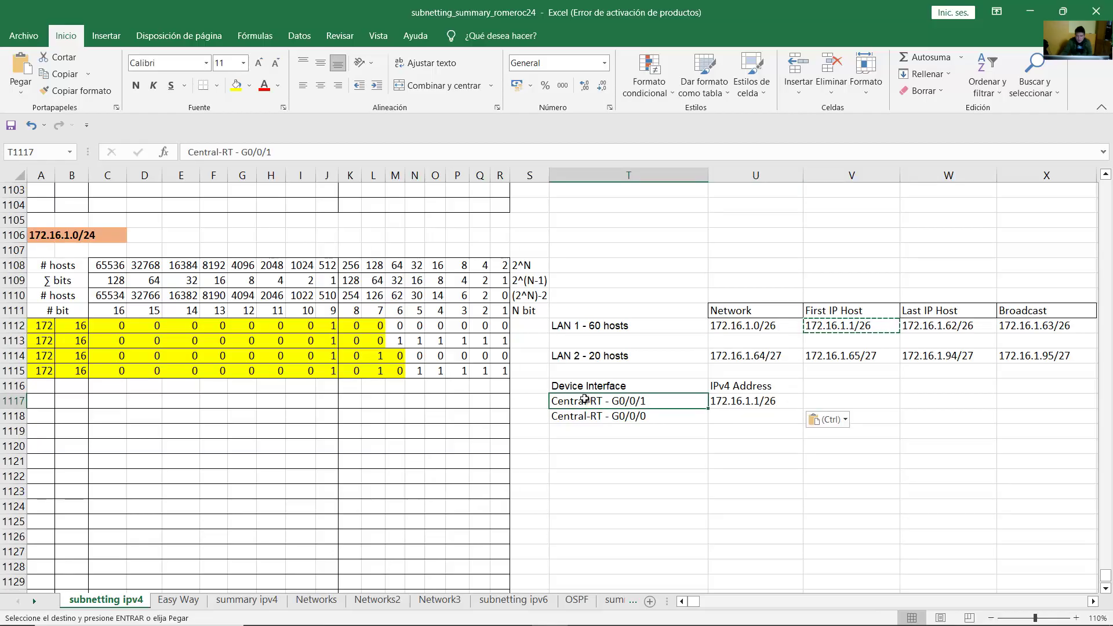
pyautogui.click(636, 417)
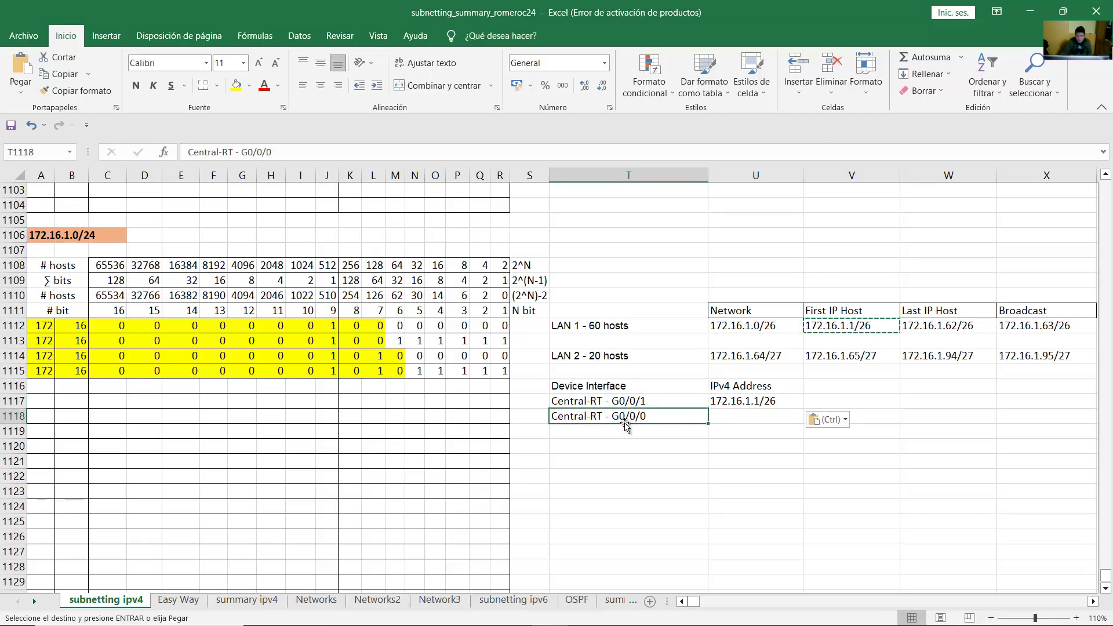
pyautogui.click(572, 357)
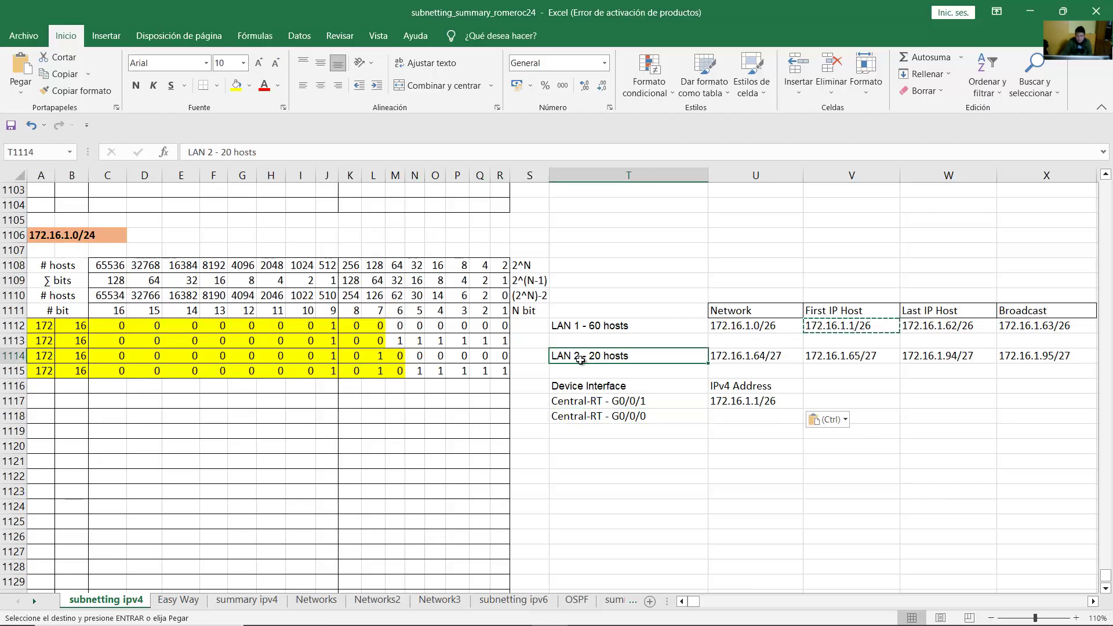
pyautogui.click(615, 414)
pyautogui.click(632, 359)
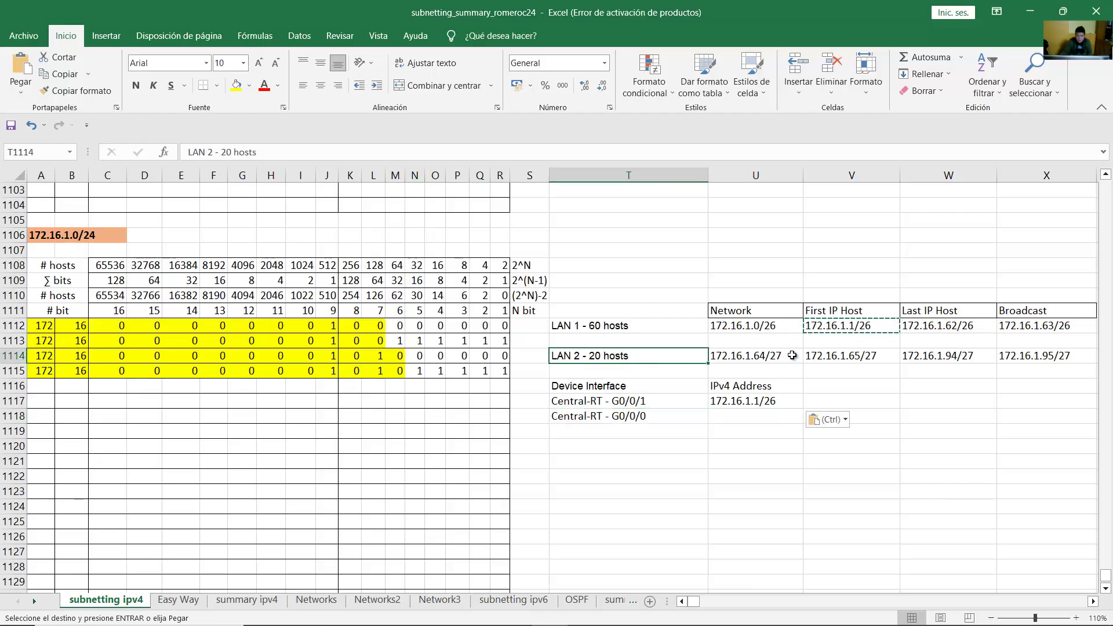
pyautogui.click(832, 356)
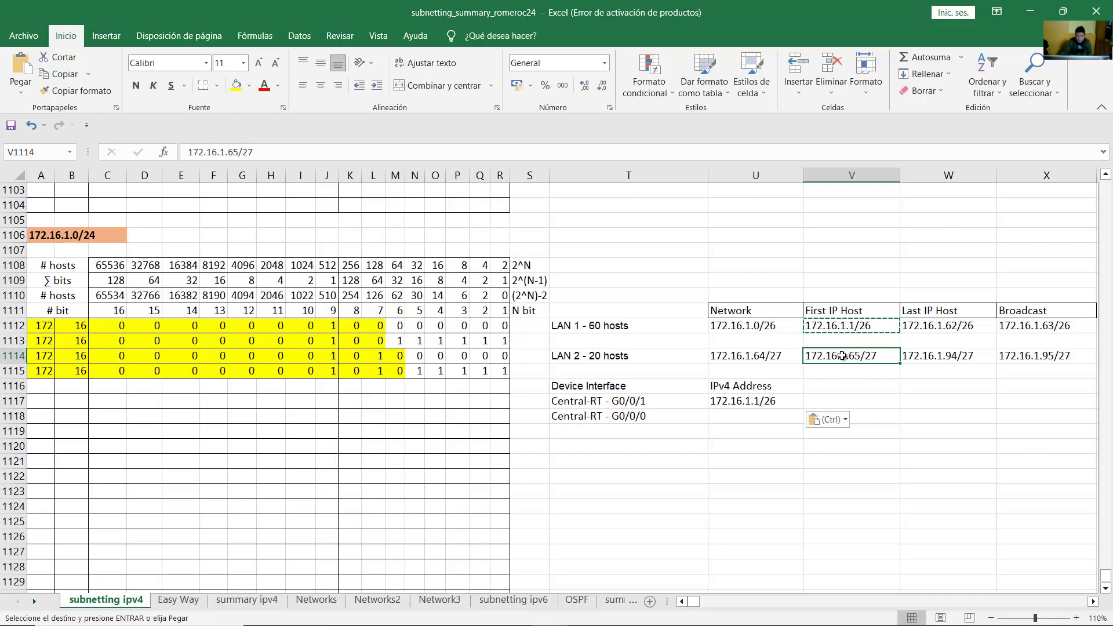
pyautogui.click(624, 415)
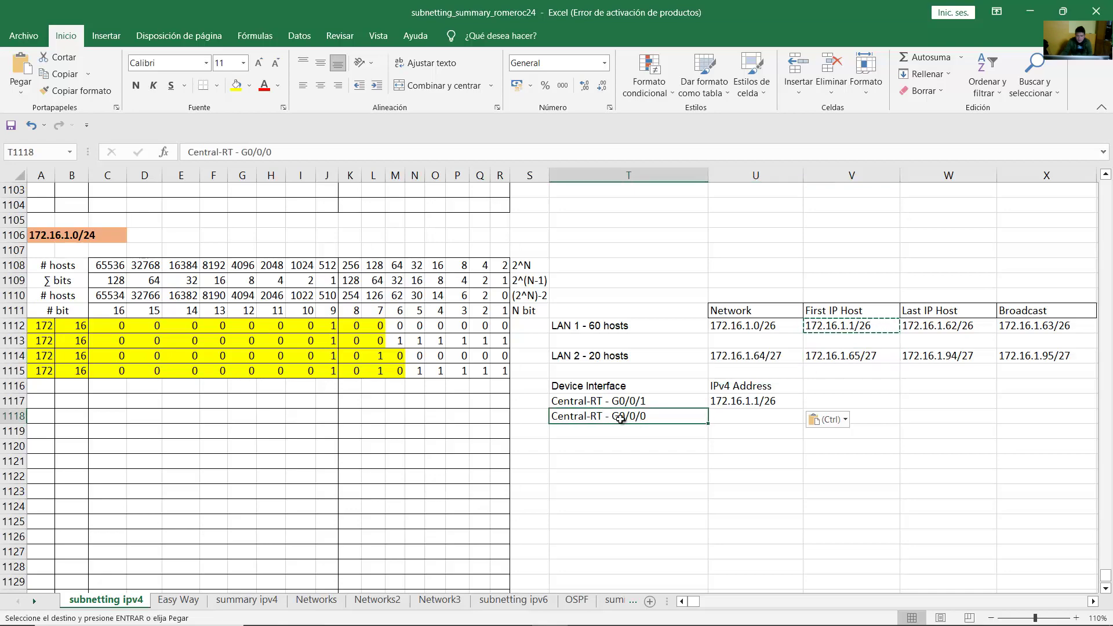
pyautogui.click(867, 359)
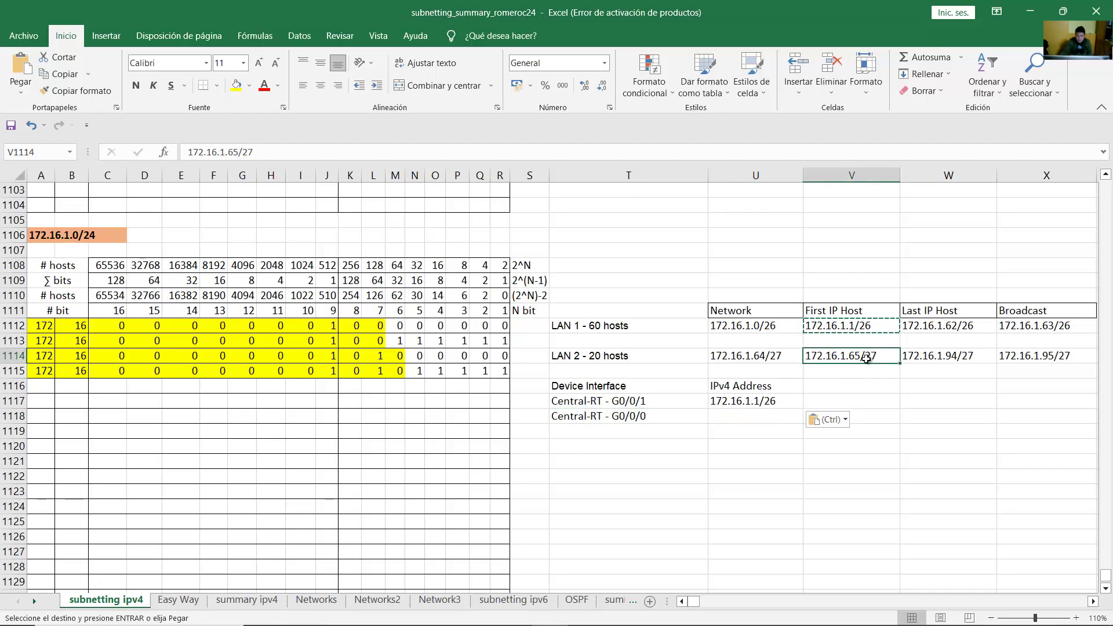
pyautogui.hotkey('ctrl', 'c')
pyautogui.click(742, 416)
pyautogui.hotkey('ctrl', 'v')
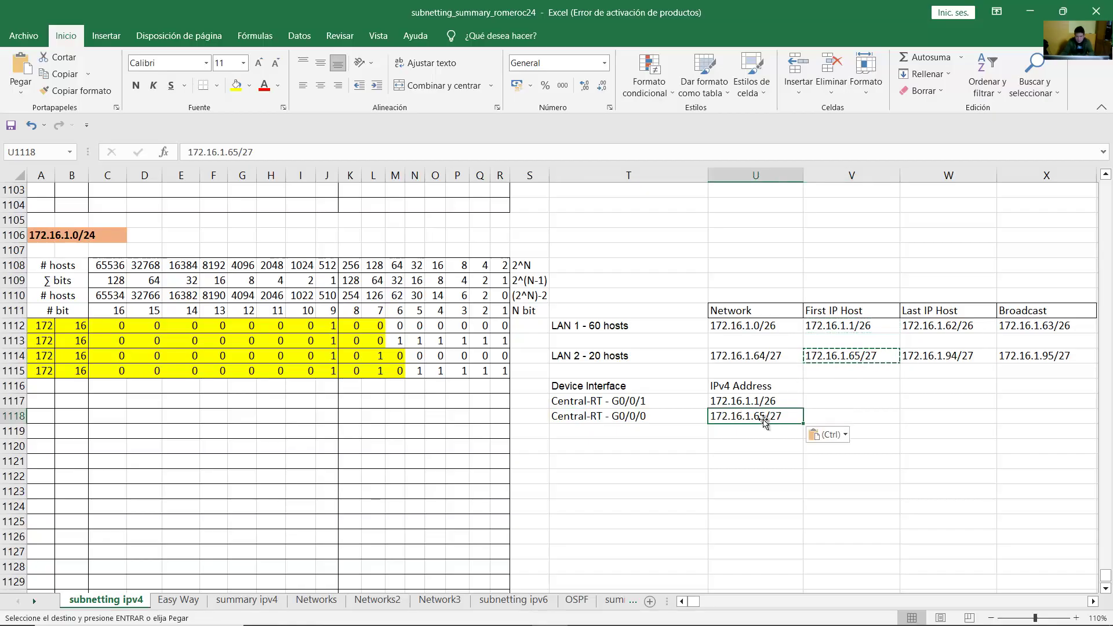
# Step: Double-check both interface addresses against their Central-RT labels
pyautogui.click(760, 400)
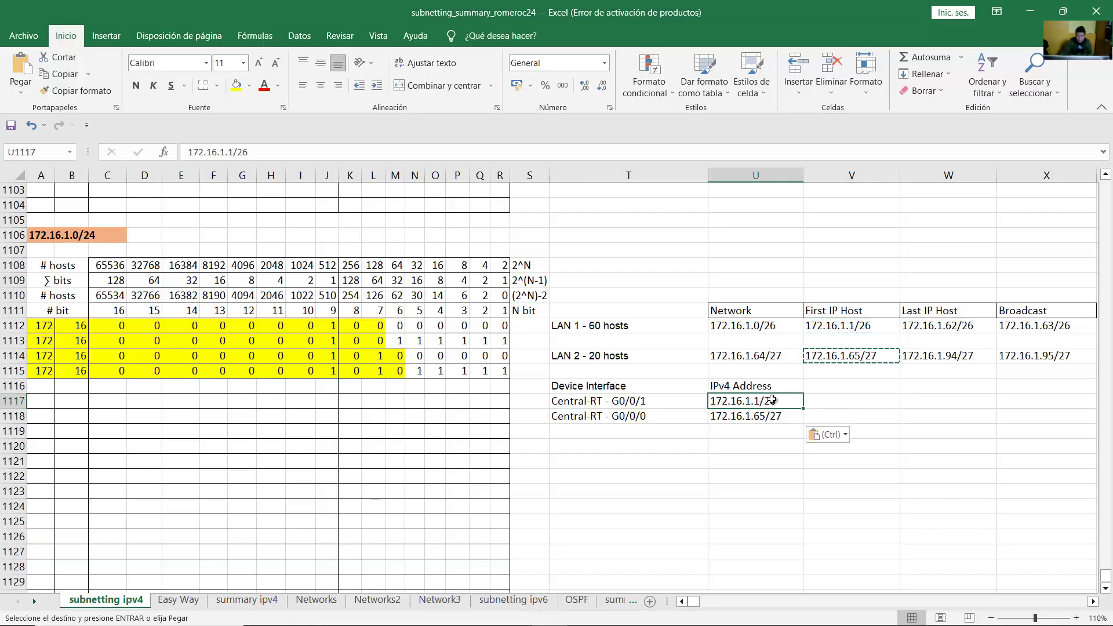
pyautogui.click(655, 400)
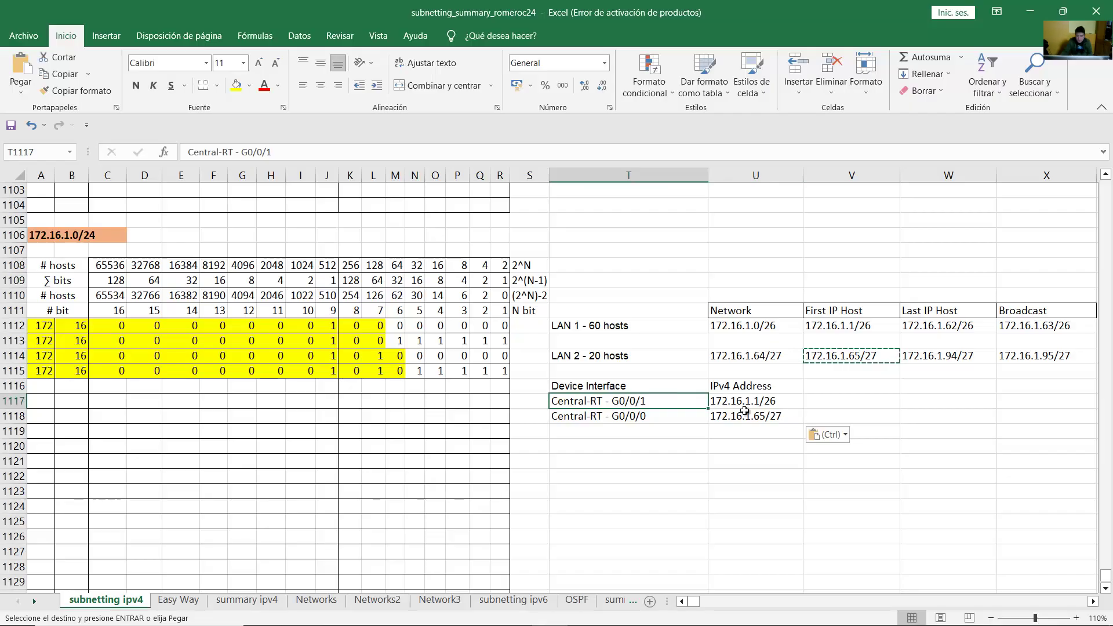
pyautogui.click(763, 416)
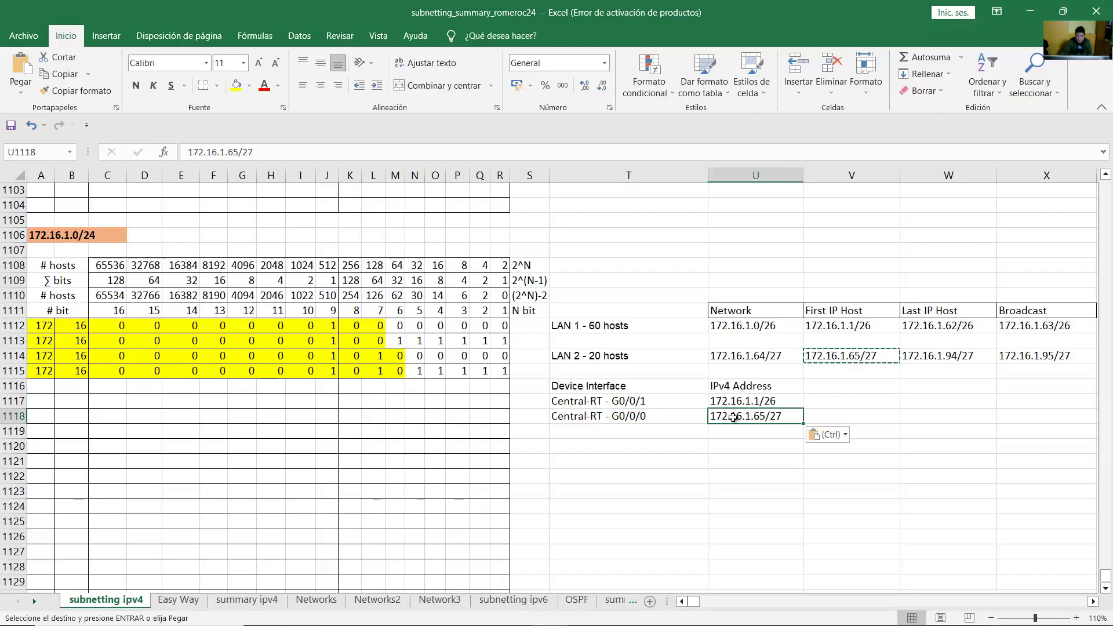
pyautogui.click(645, 417)
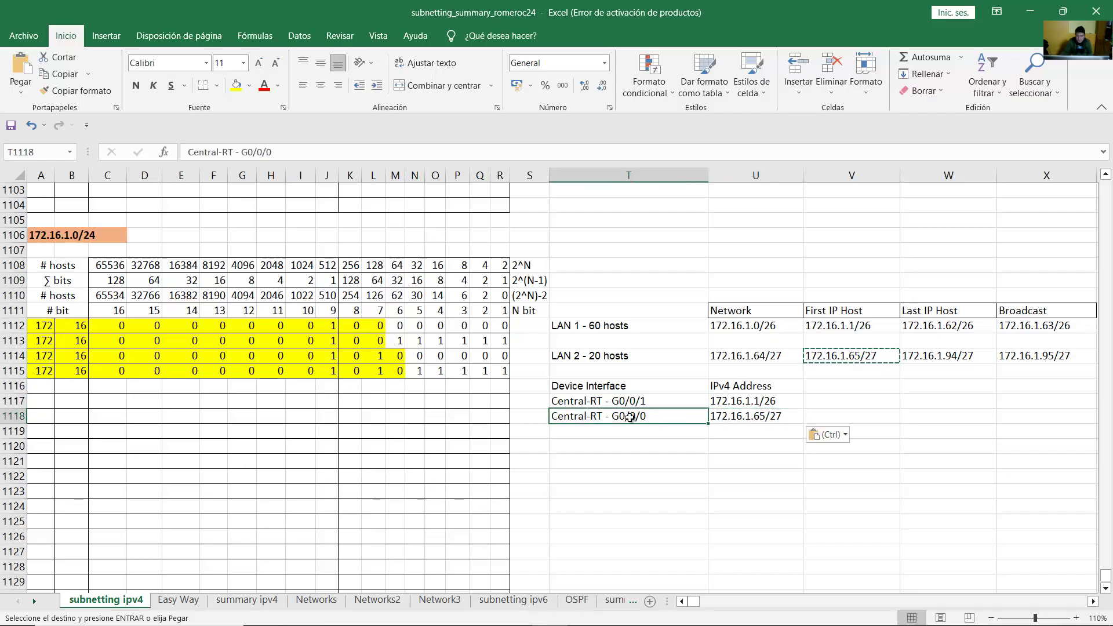
pyautogui.click(752, 419)
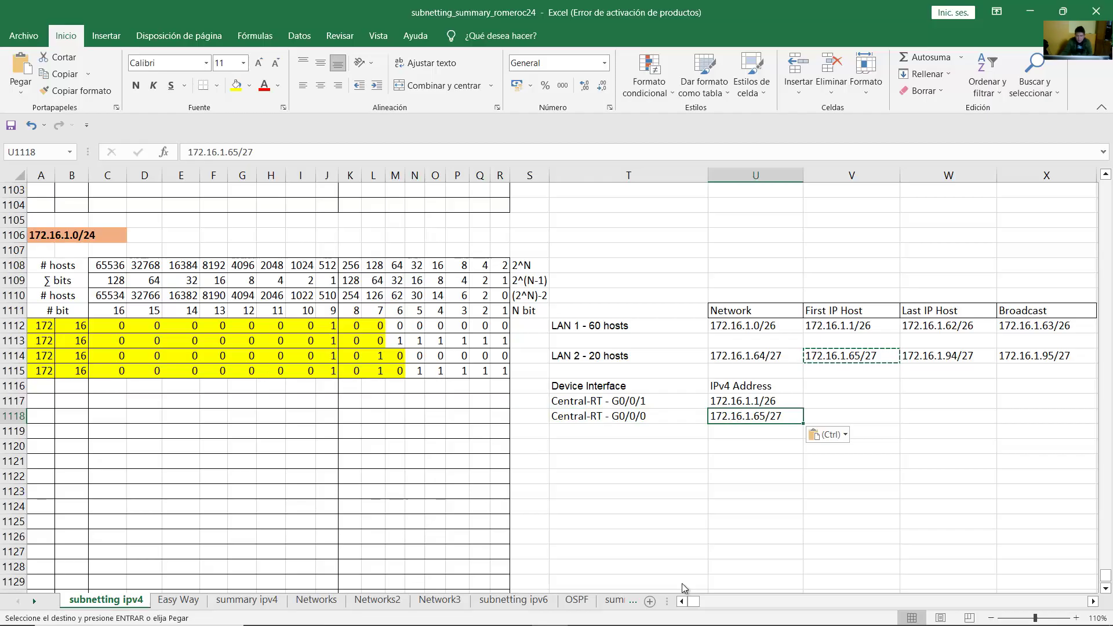
pyautogui.moveTo(515, 619)
pyautogui.click(460, 525)
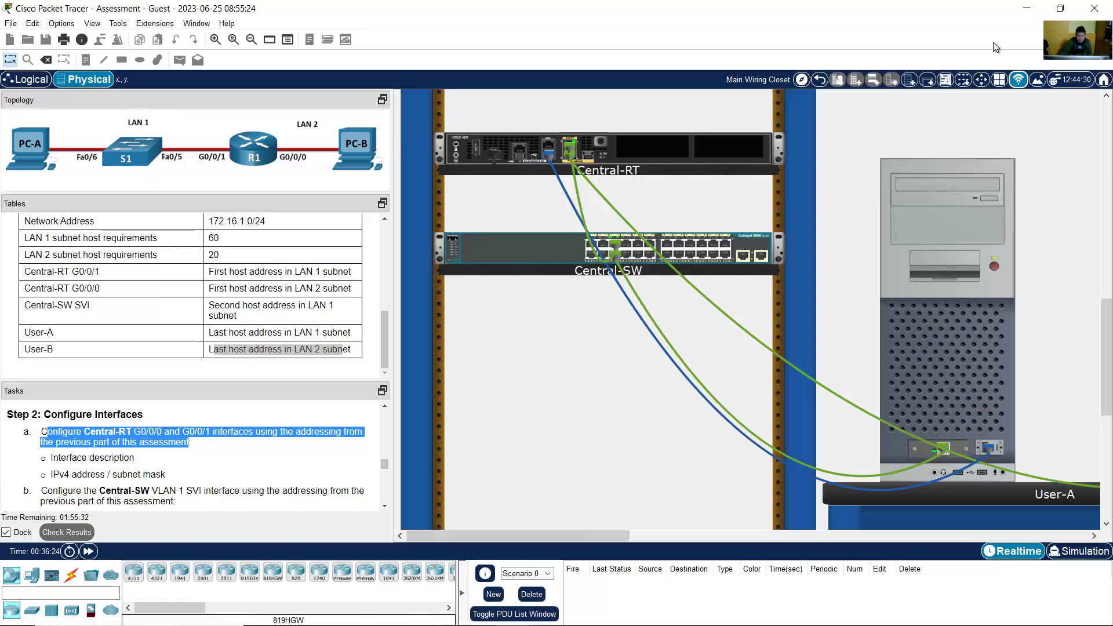
# Step: Add a 'Central-SW SVI' label below the interface list in the spreadsheet
pyautogui.click(1027, 8)
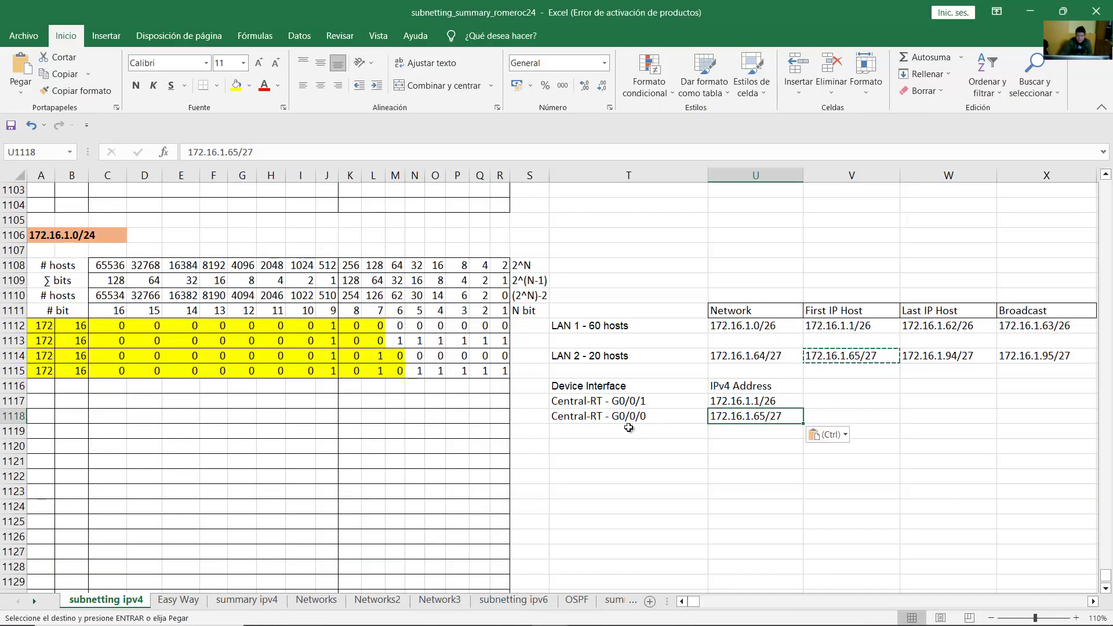
pyautogui.click(624, 429)
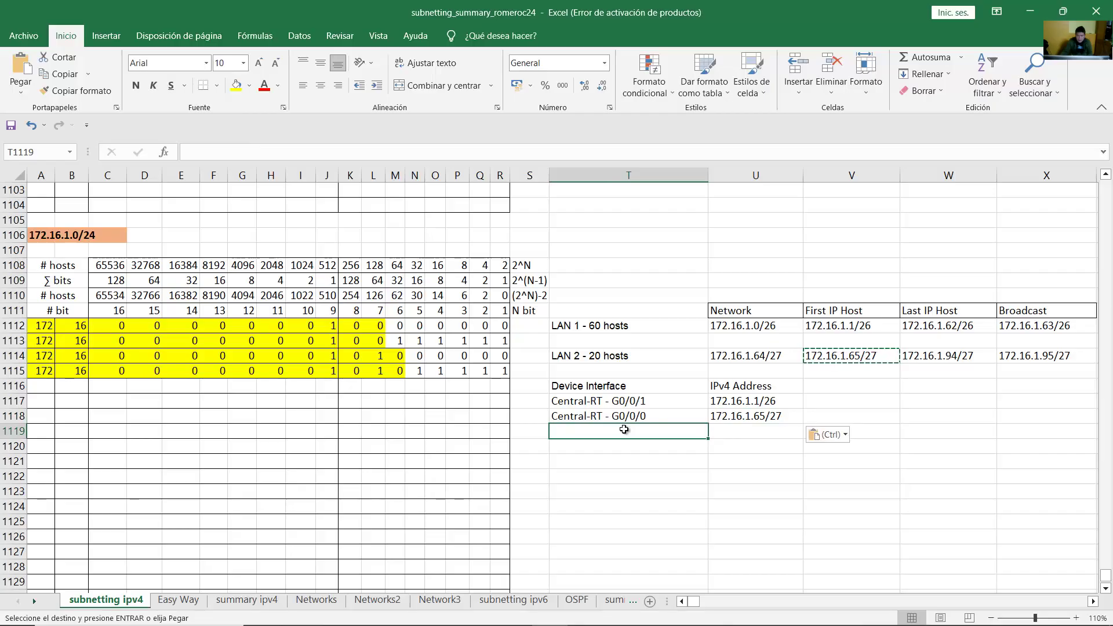
pyautogui.write('Central-')
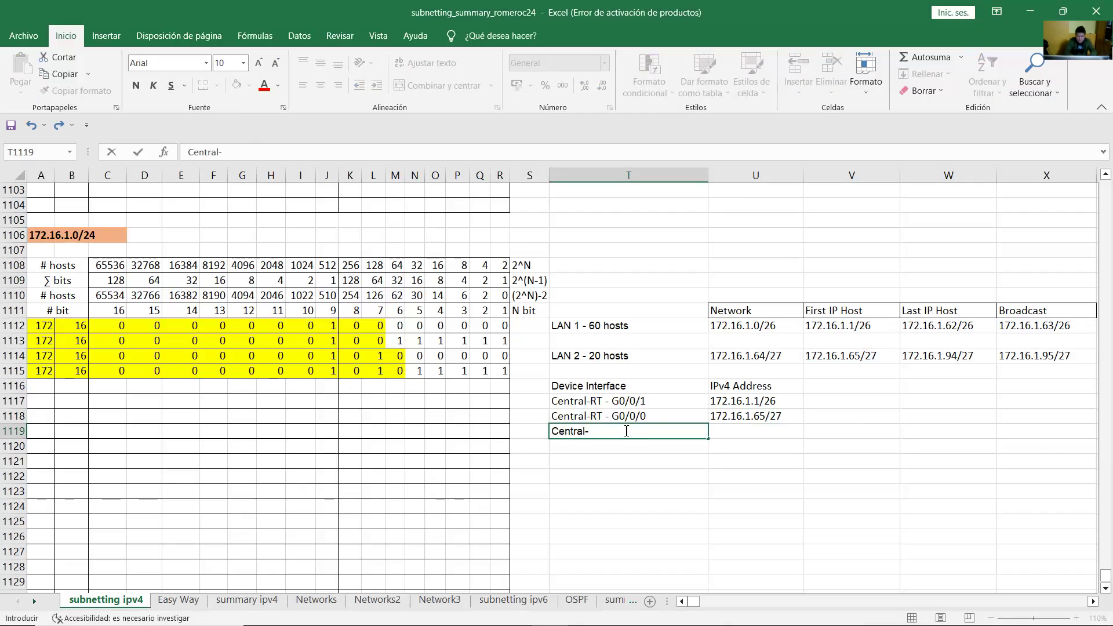
pyautogui.write('SW SVI')
pyautogui.press('Return')
pyautogui.press('Up')
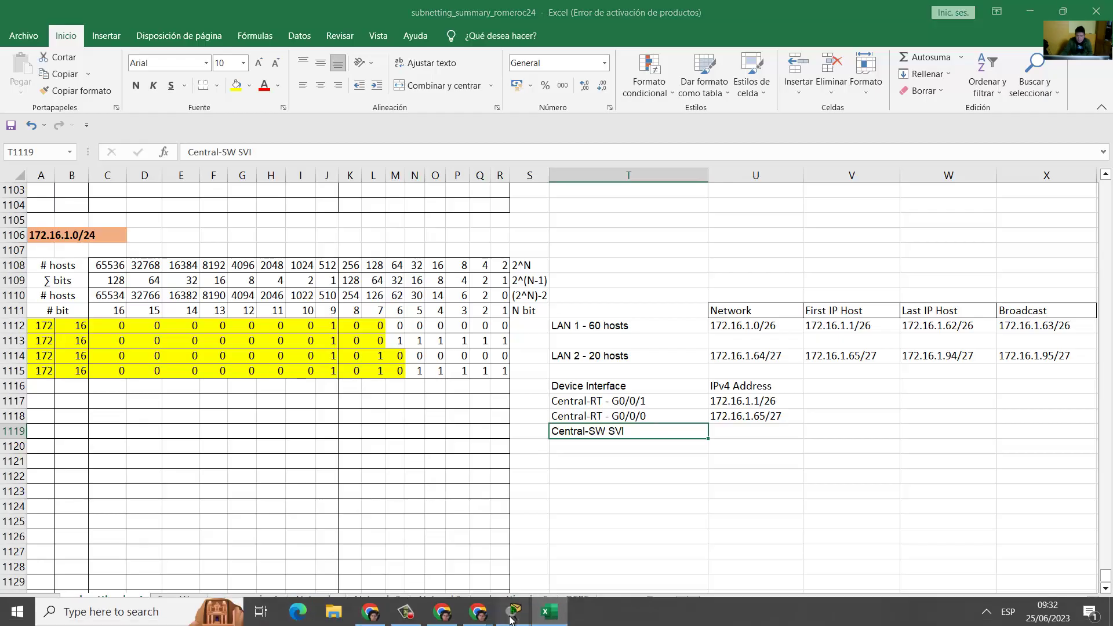
# Step: Check the task in Packet Tracer, then select LAN 1's first host address
pyautogui.moveTo(514, 612)
pyautogui.click(473, 559)
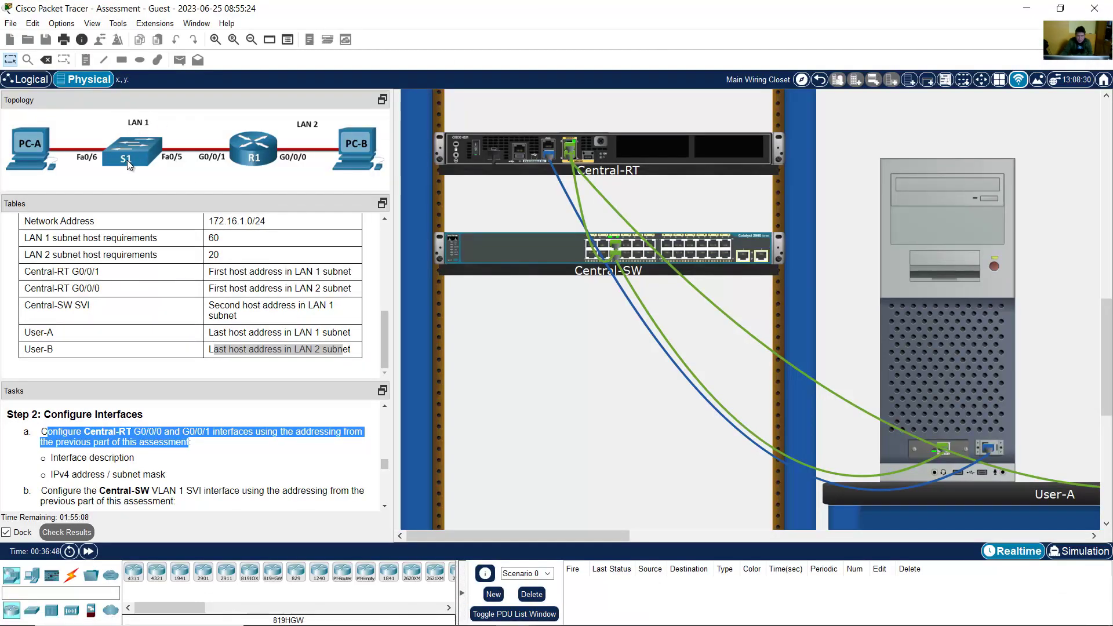
pyautogui.click(1030, 8)
pyautogui.click(626, 431)
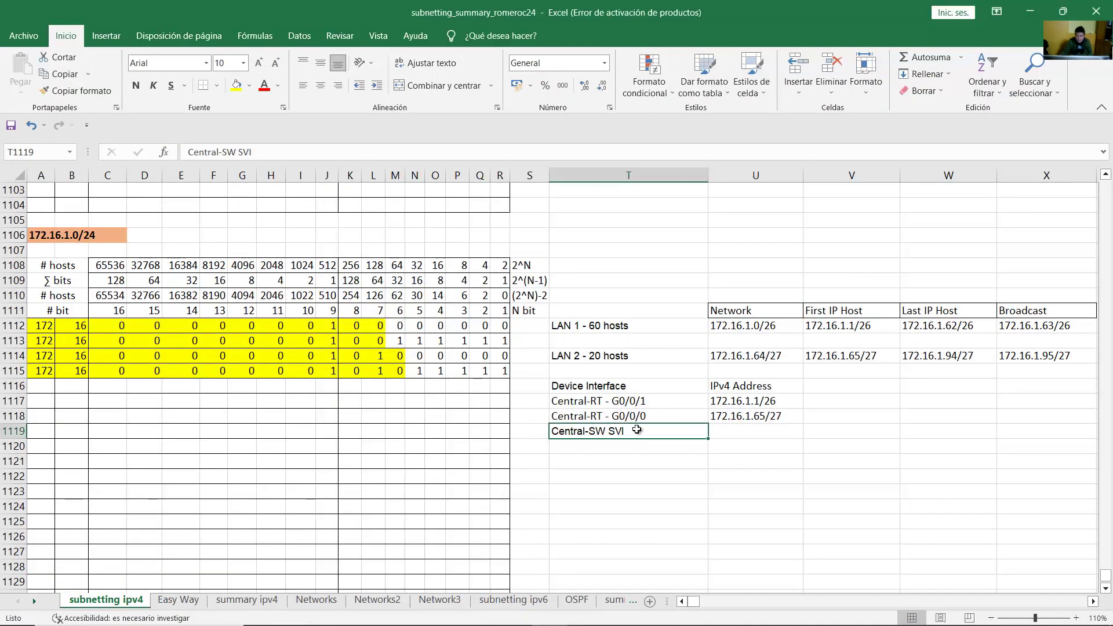
pyautogui.click(859, 326)
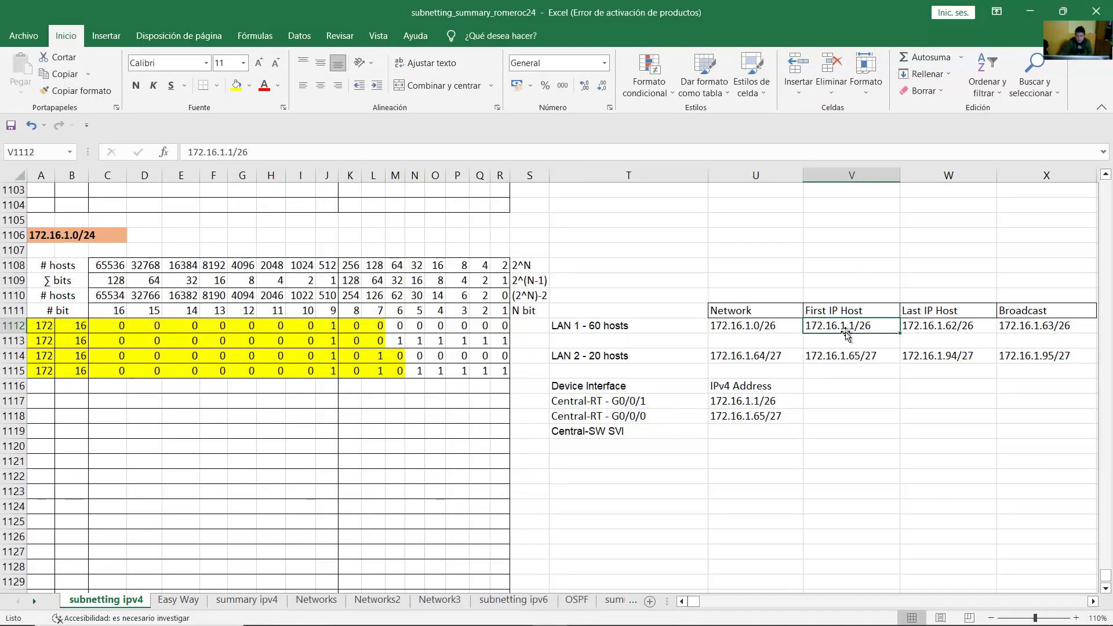
pyautogui.click(591, 325)
pyautogui.click(870, 325)
# Step: Paste LAN 1's first host address beside Central-SW SVI and change it to 172.16.1.2/26
pyautogui.hotkey('ctrl', 'c')
pyautogui.click(752, 429)
pyautogui.hotkey('ctrl', 'v')
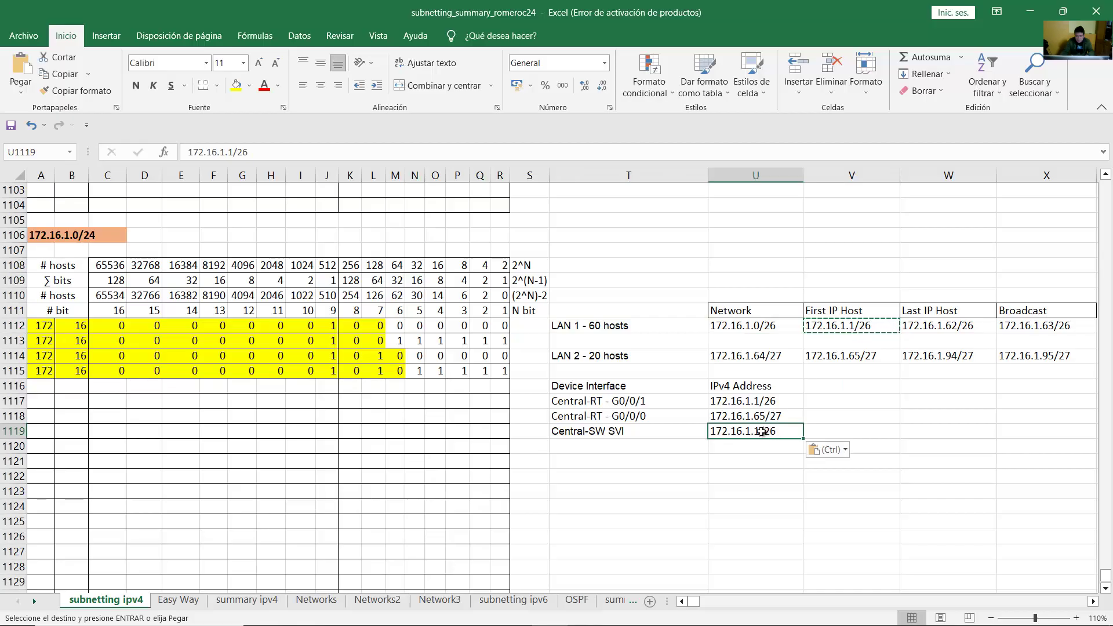
pyautogui.doubleClick(763, 432)
pyautogui.press('BackSpace')
pyautogui.write('2')
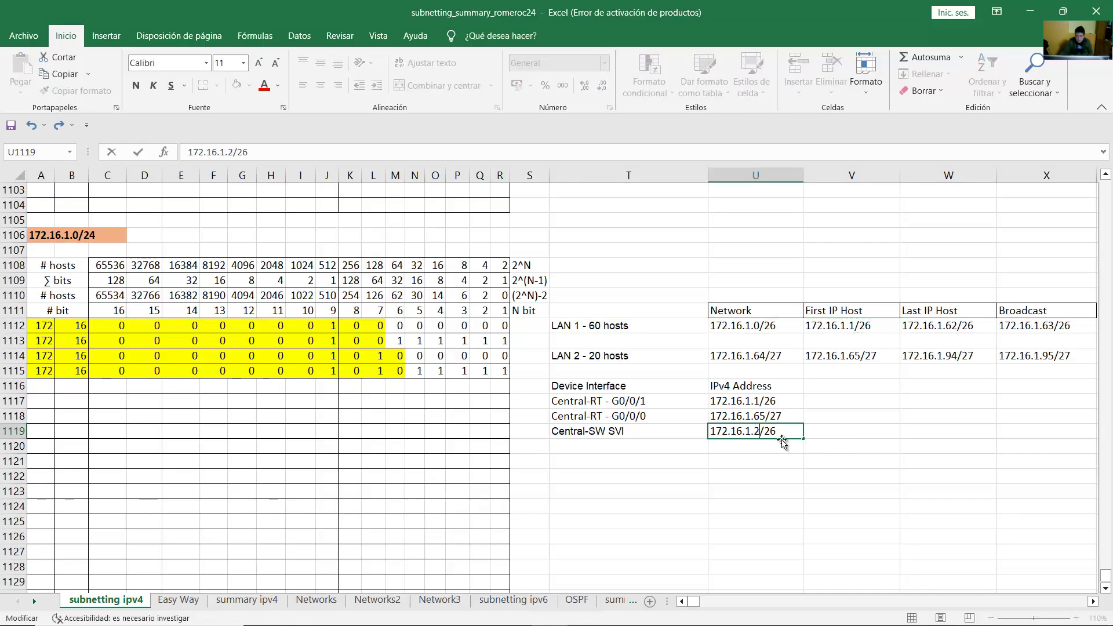
pyautogui.press('Return')
pyautogui.click(776, 432)
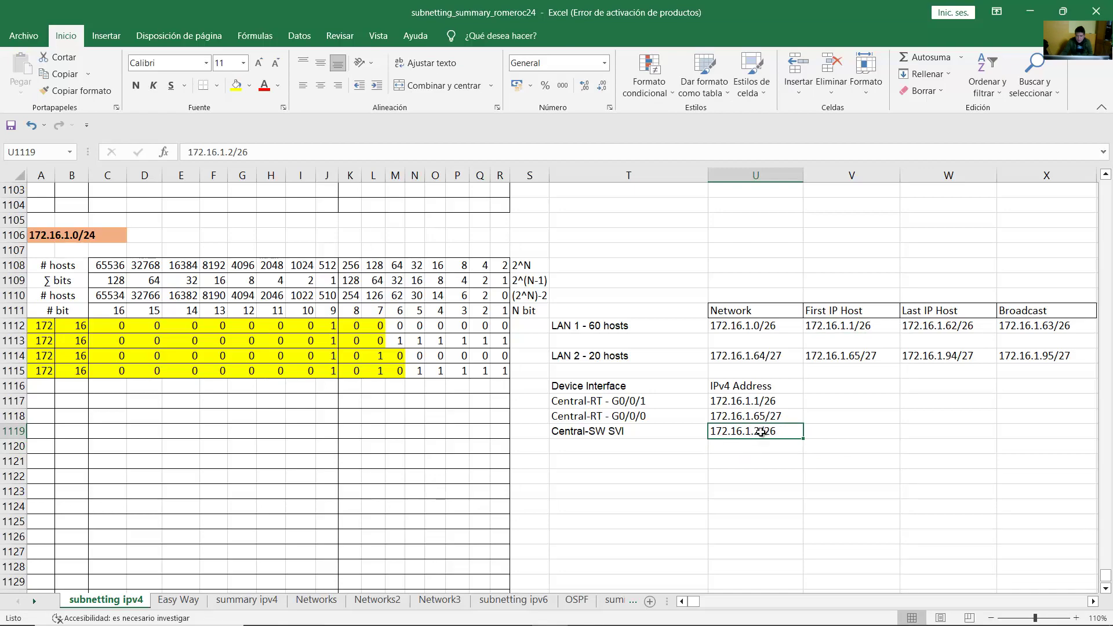
pyautogui.click(586, 433)
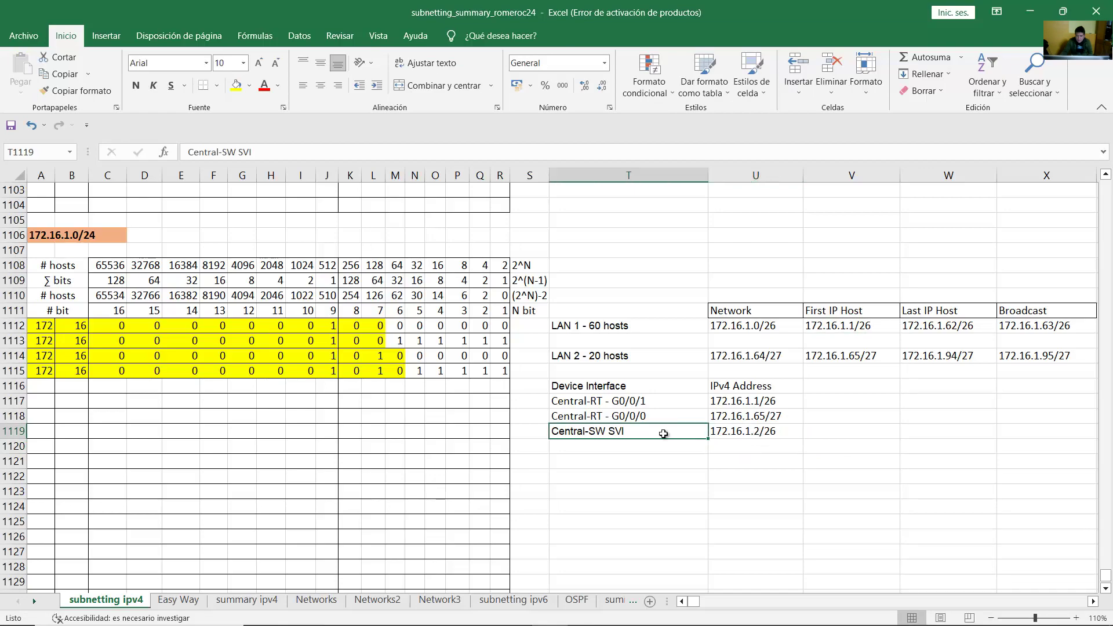
pyautogui.click(716, 433)
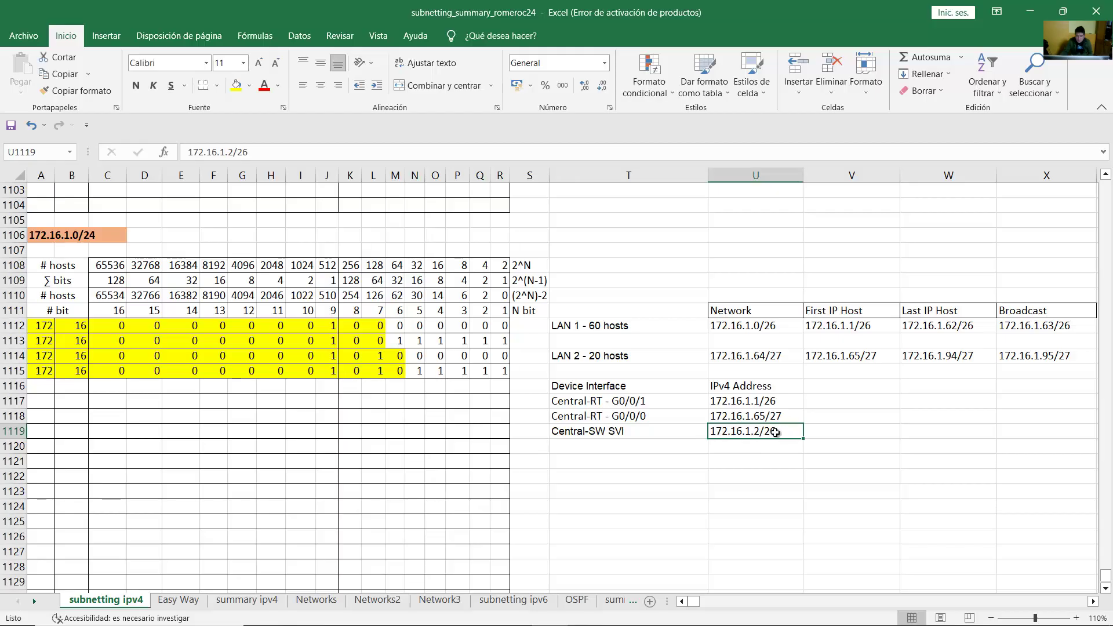
# Step: Add a PC-A row label below the switch SVI and begin a PC-B label
pyautogui.click(624, 451)
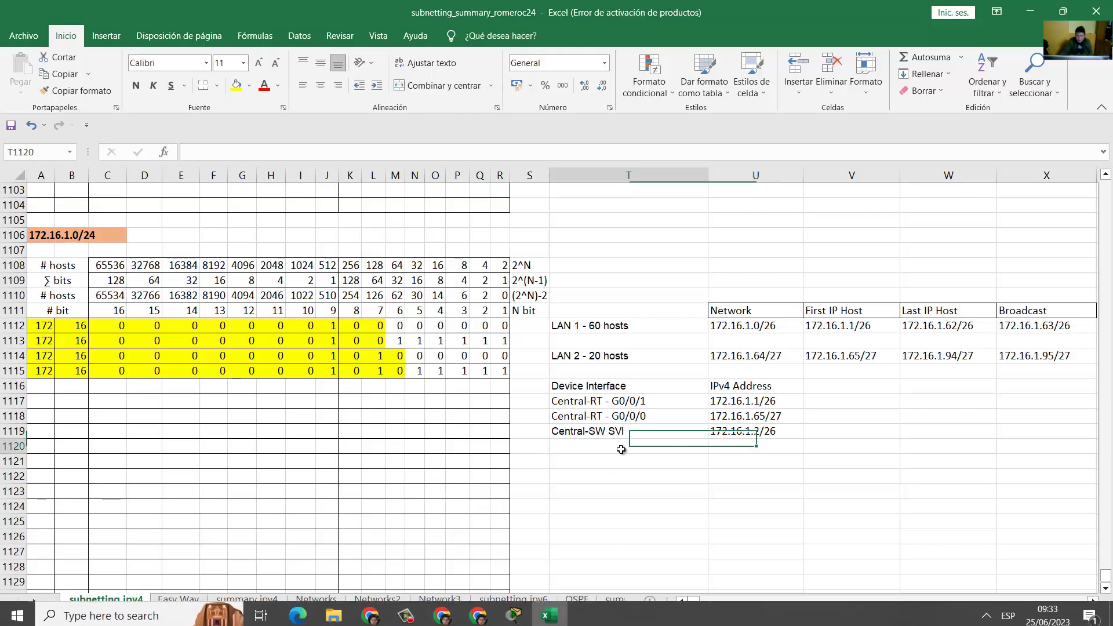
pyautogui.write('PC')
pyautogui.write('-A')
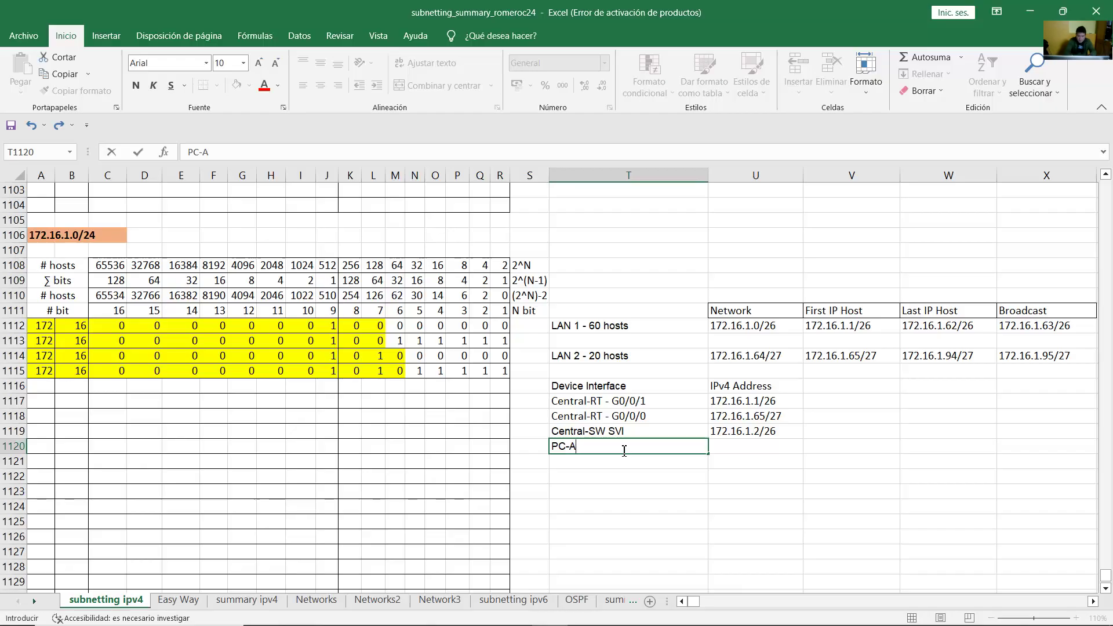
pyautogui.press('Return')
pyautogui.write('PC')
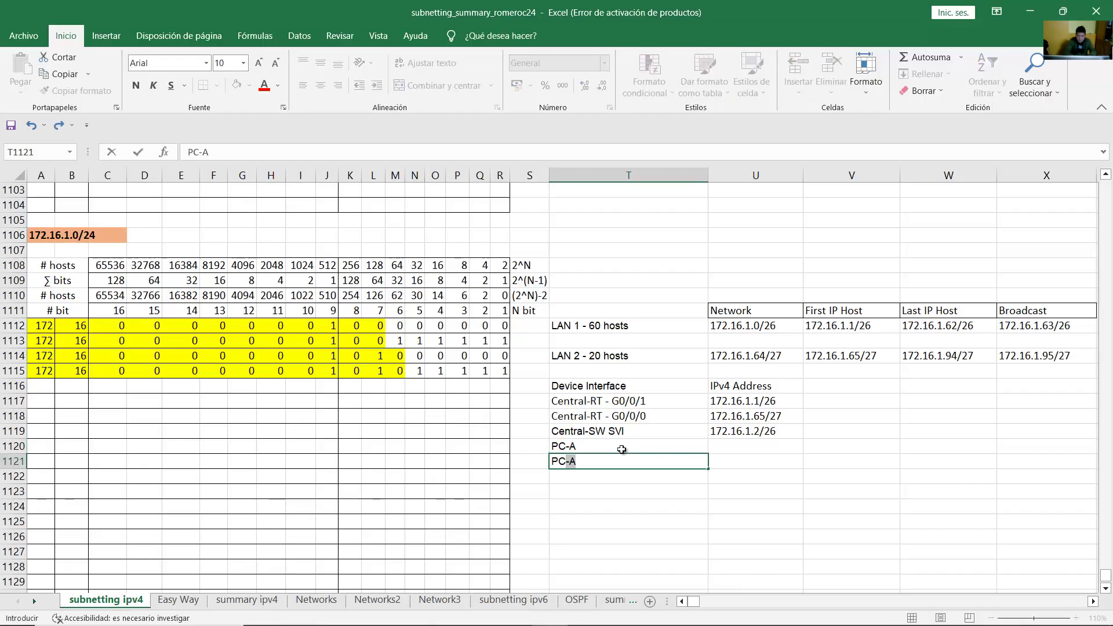
pyautogui.write('-B')
# Step: Confirm the PC-B row label and bring up Packet Tracer's addressing table
pyautogui.press('Return')
pyautogui.click(588, 447)
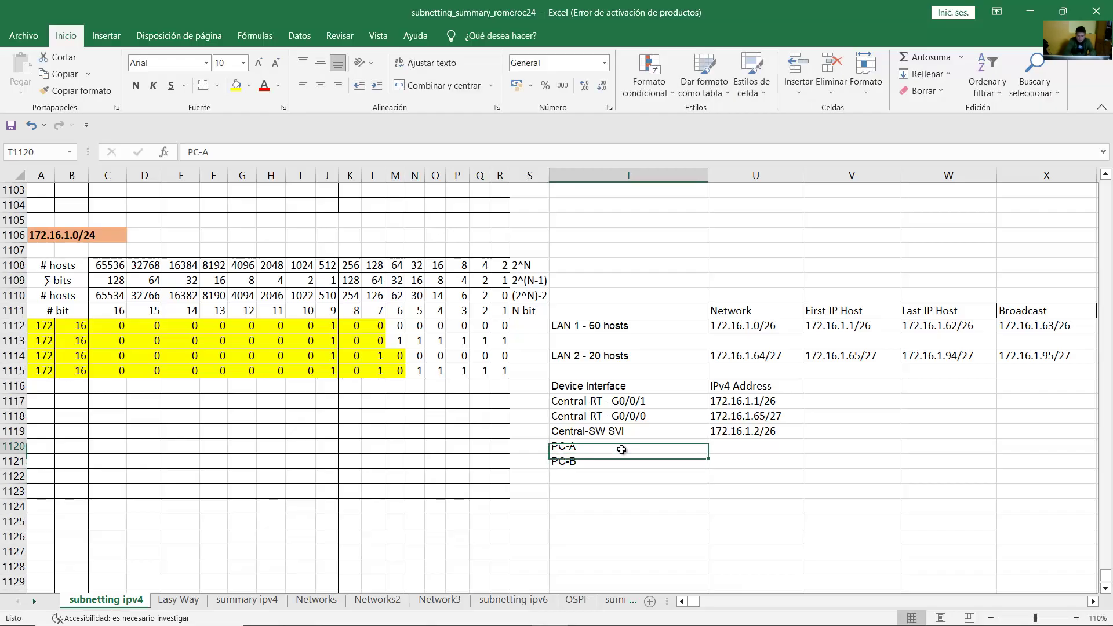
pyautogui.moveTo(509, 613)
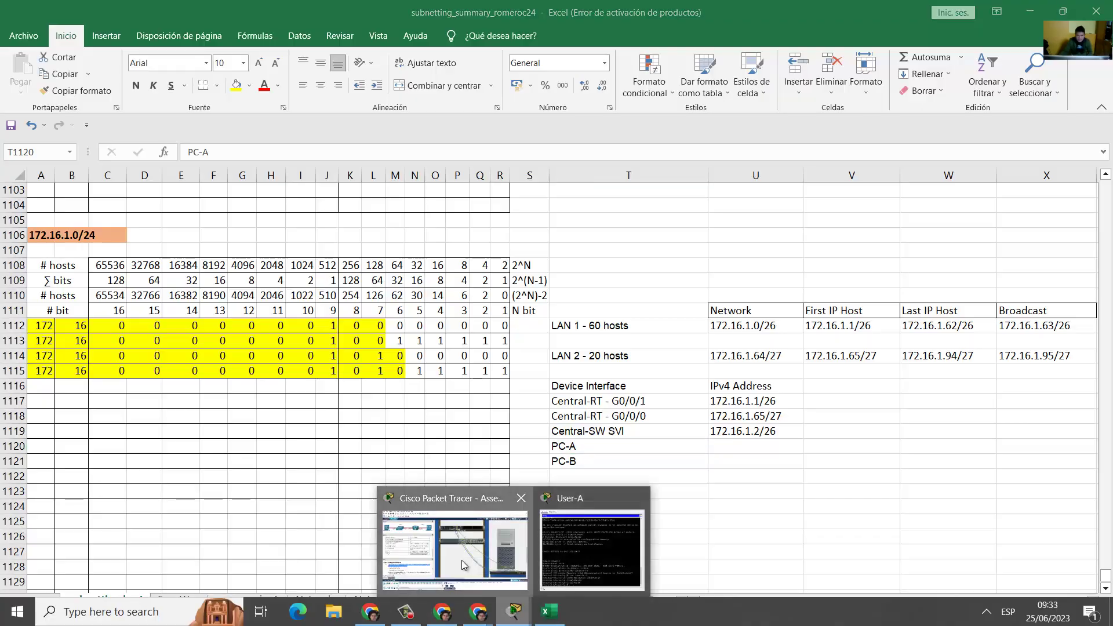
pyautogui.click(458, 580)
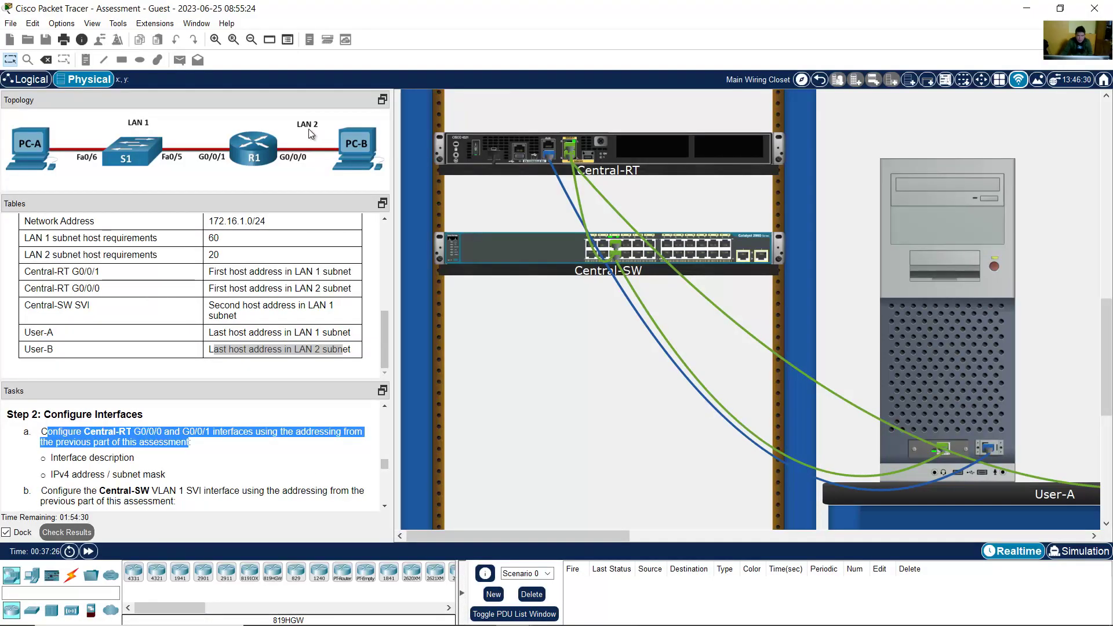
pyautogui.click(230, 335)
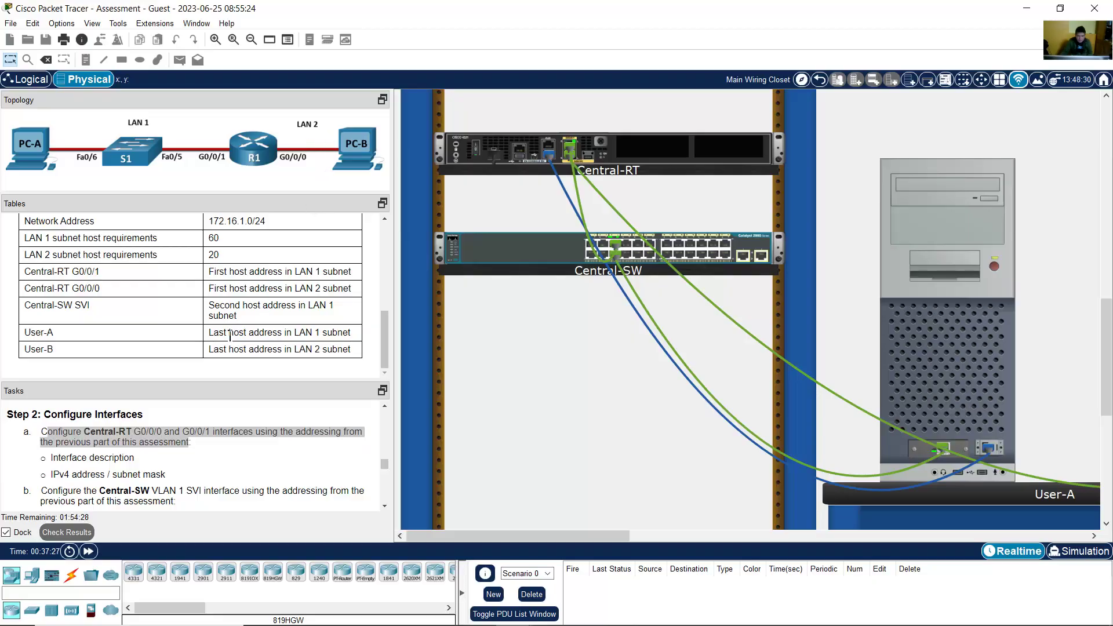
# Step: Review the address requirements for Central-RT G0/0/1, G0/0/0, Central-SW SVI, User-A and User-B
pyautogui.moveTo(210, 334); pyautogui.dragTo(279, 347)
pyautogui.moveTo(211, 271); pyautogui.dragTo(291, 290)
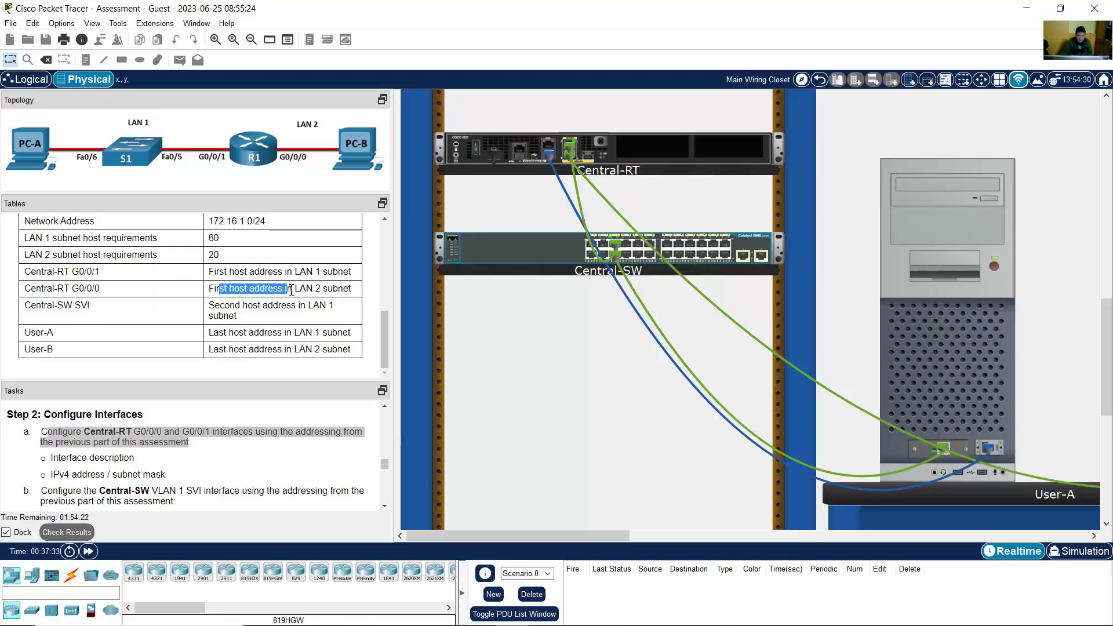
pyautogui.moveTo(59, 272); pyautogui.dragTo(115, 293)
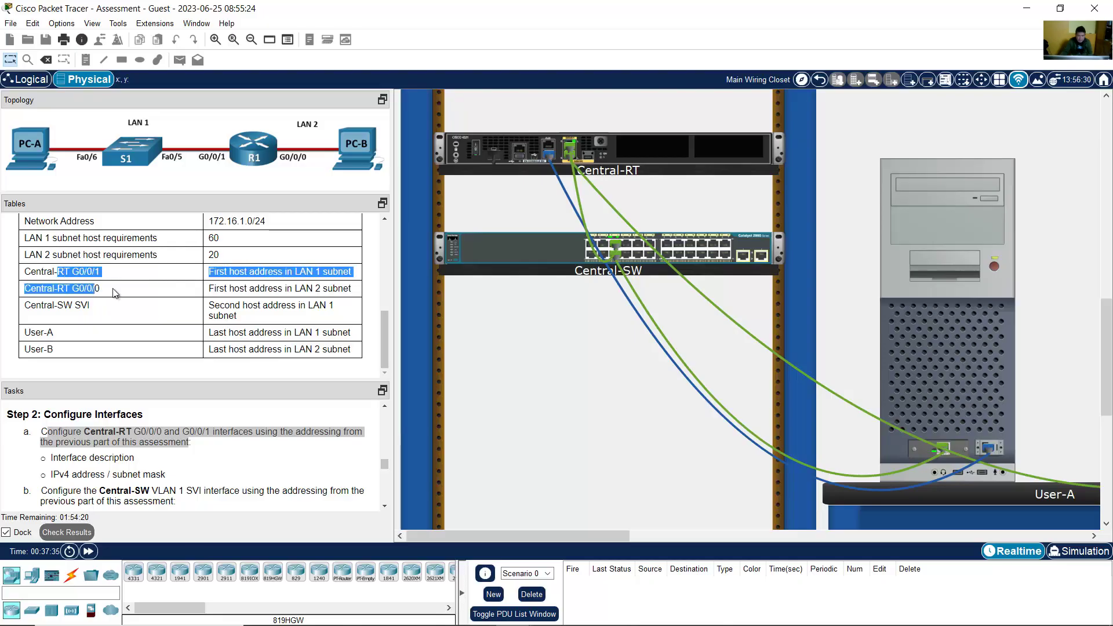
pyautogui.moveTo(218, 312); pyautogui.dragTo(212, 310)
pyautogui.moveTo(63, 306); pyautogui.dragTo(73, 349)
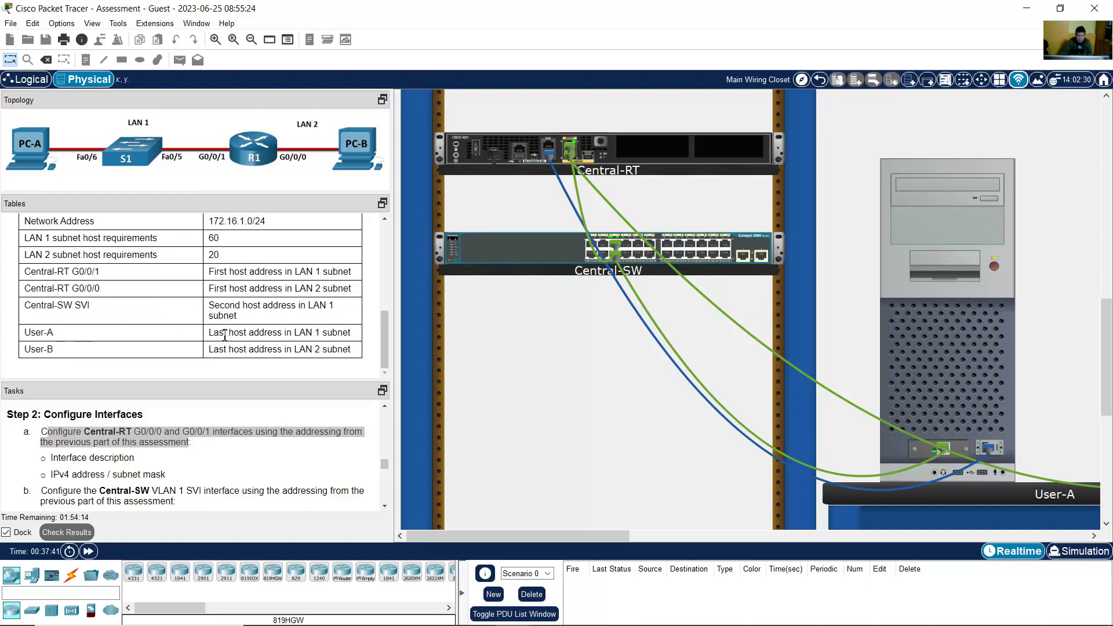
pyautogui.moveTo(223, 332); pyautogui.dragTo(252, 351)
pyautogui.click(1027, 8)
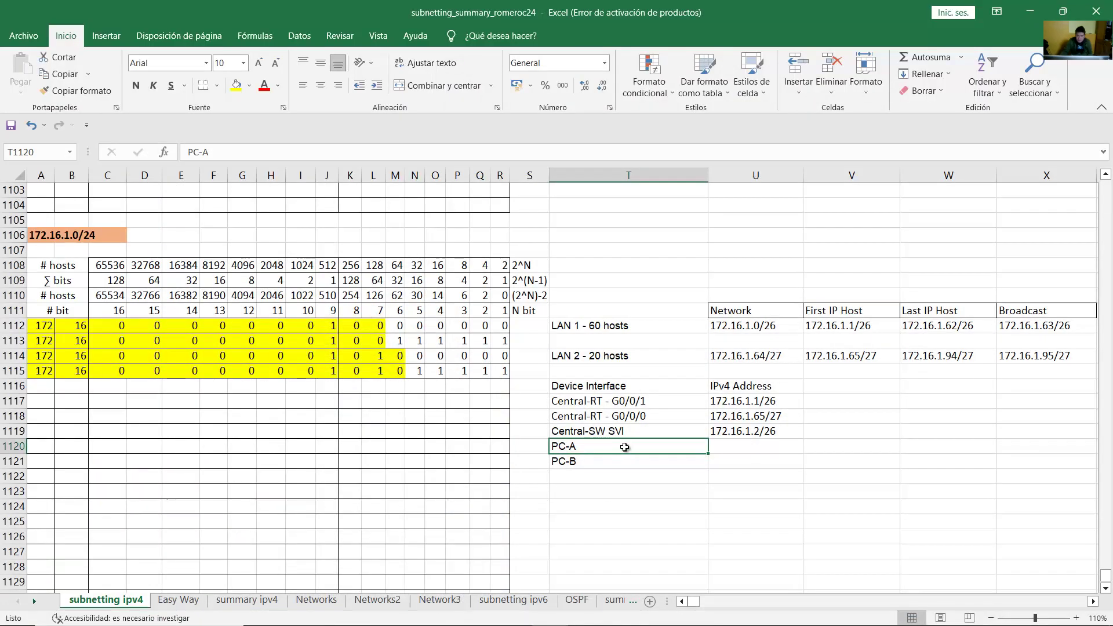
# Step: Give PC-A LAN 1's last host address, 172.16.1.62/26
pyautogui.click(609, 329)
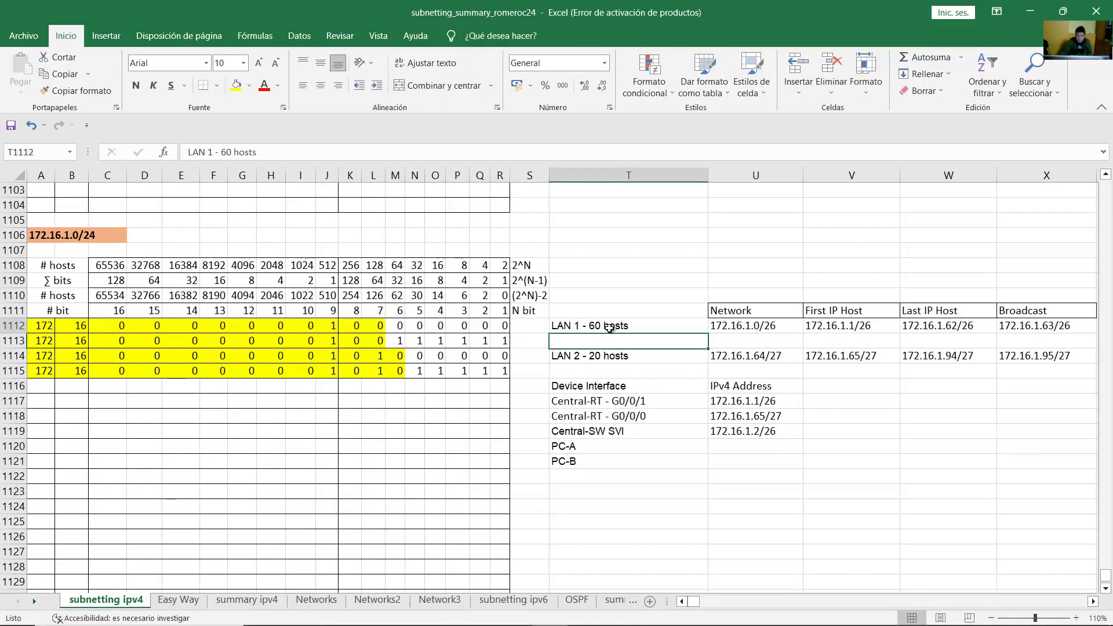
pyautogui.click(953, 324)
pyautogui.hotkey('ctrl', 'c')
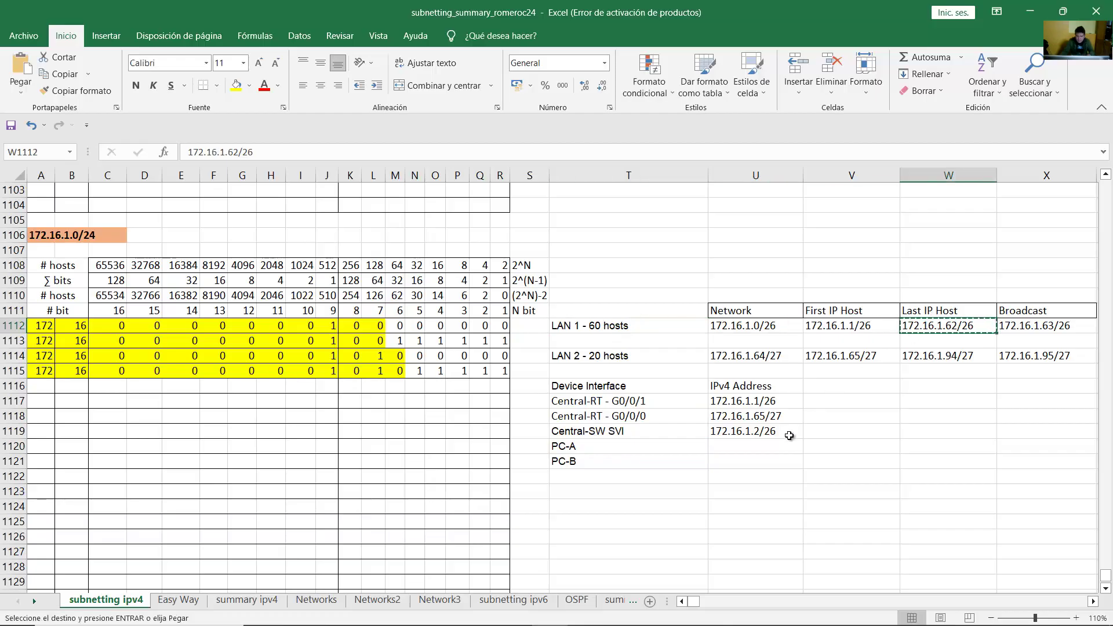
pyautogui.click(784, 446)
pyautogui.hotkey('ctrl', 'v')
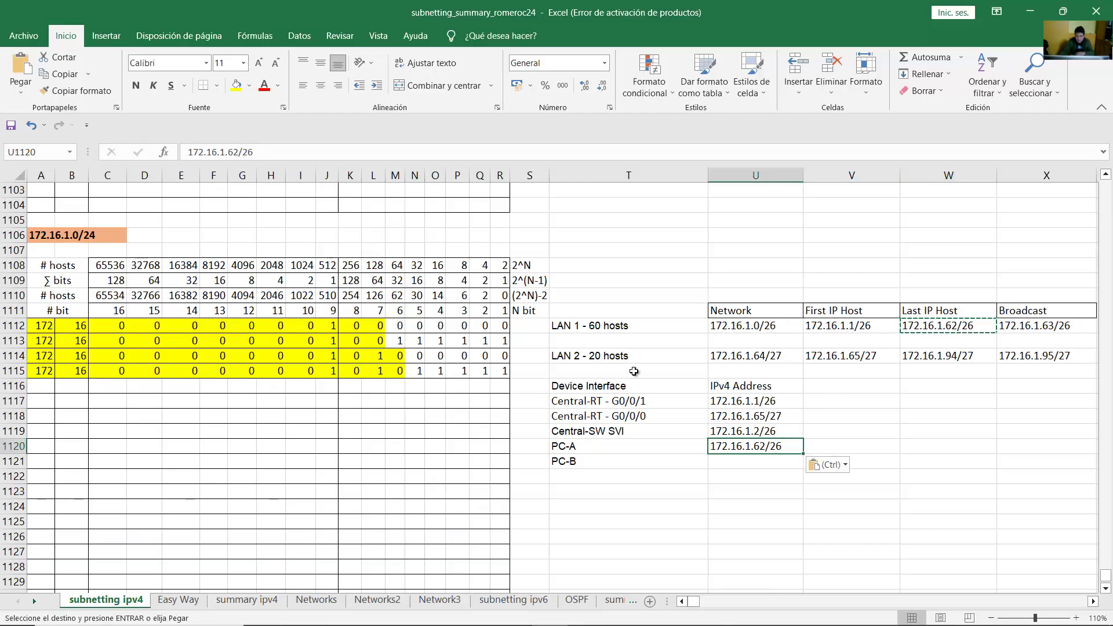
# Step: Give PC-B LAN 2's last host address, 172.16.1.94/27
pyautogui.click(616, 360)
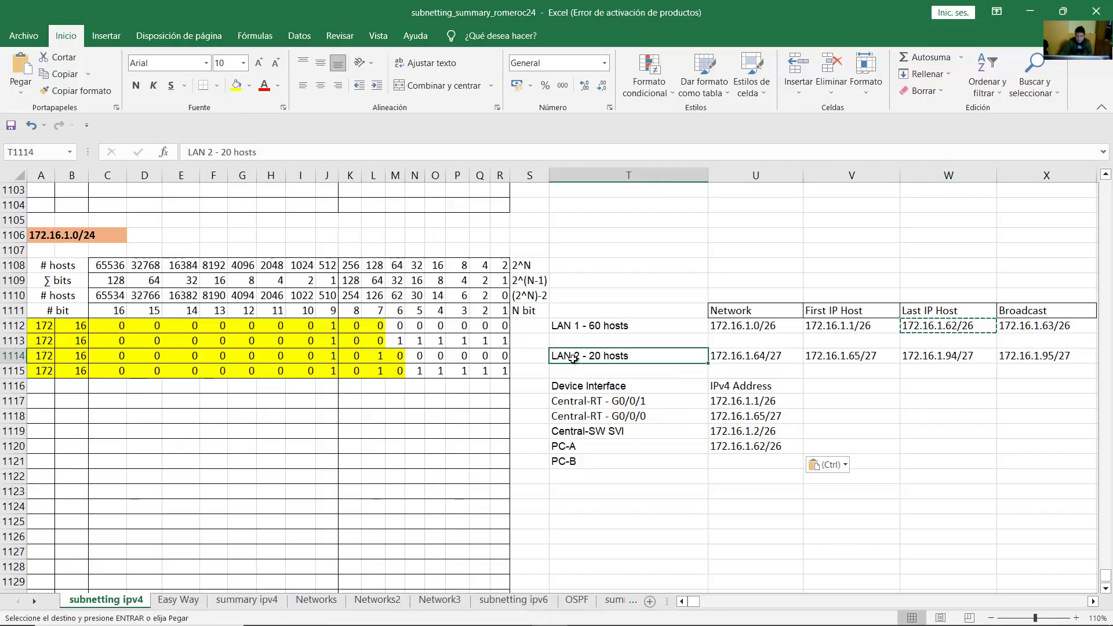
pyautogui.click(587, 462)
pyautogui.click(602, 359)
pyautogui.click(939, 356)
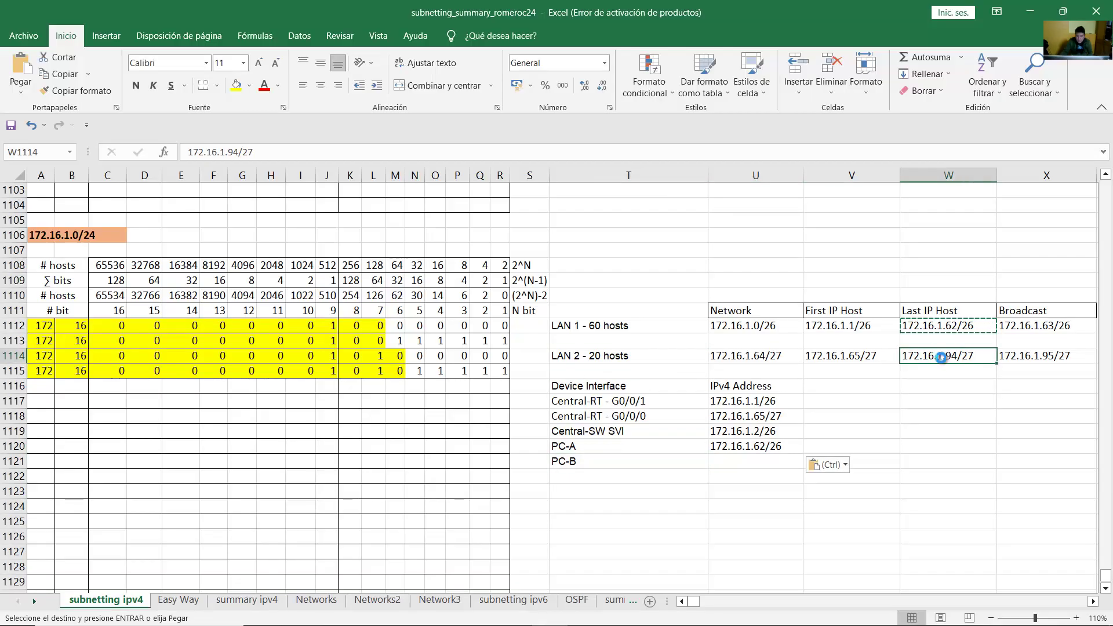
pyautogui.hotkey('ctrl', 'c')
pyautogui.click(777, 461)
pyautogui.hotkey('ctrl', 'v')
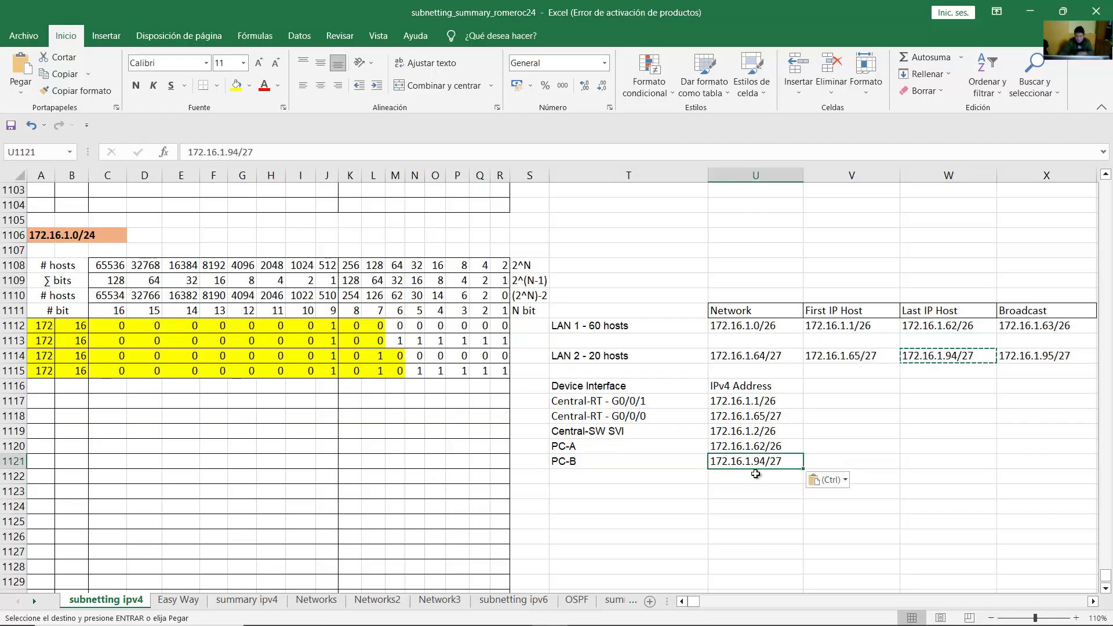
# Step: Apply All Borders to the Device Interface / IPv4 Address table
pyautogui.moveTo(612, 387); pyautogui.dragTo(758, 461)
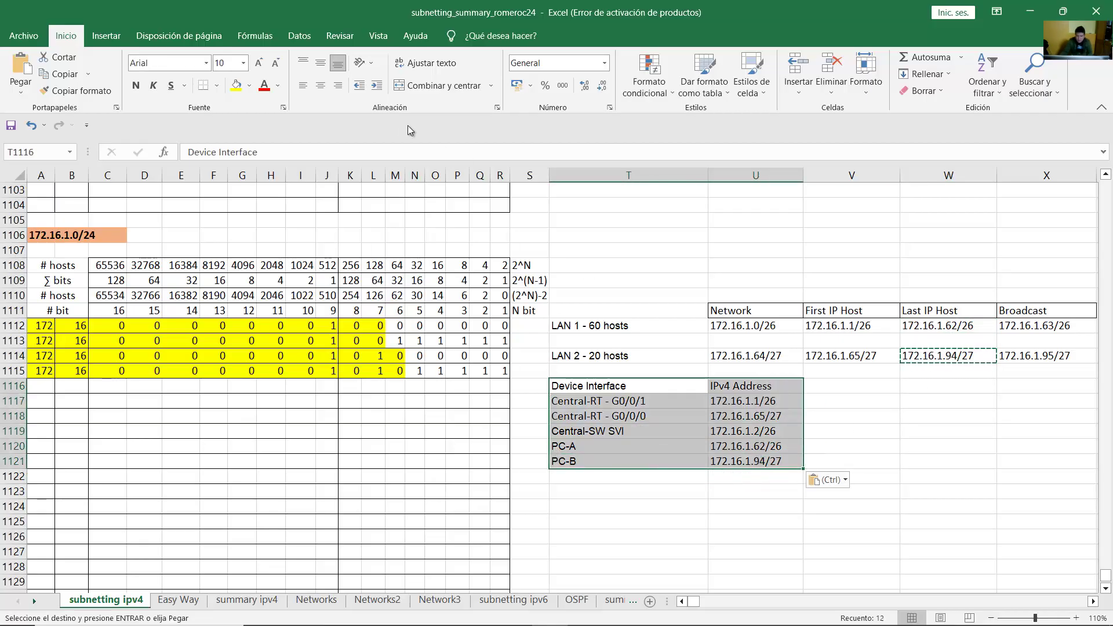
pyautogui.click(217, 85)
pyautogui.click(238, 210)
pyautogui.scroll(1, 869, 486)
pyautogui.click(868, 481)
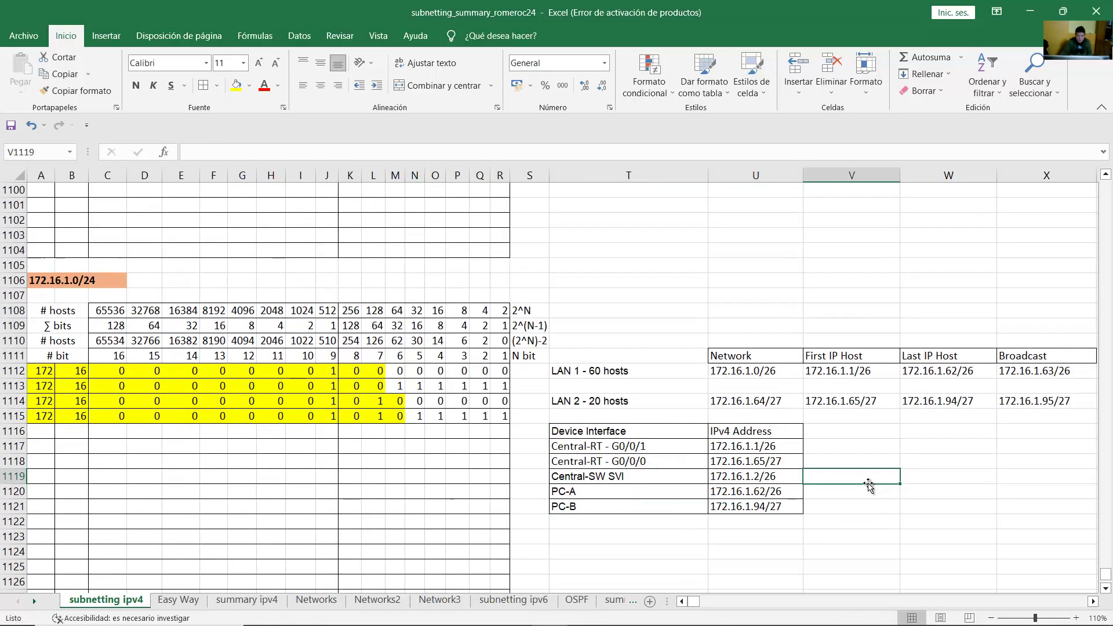
pyautogui.scroll(-2, 869, 486)
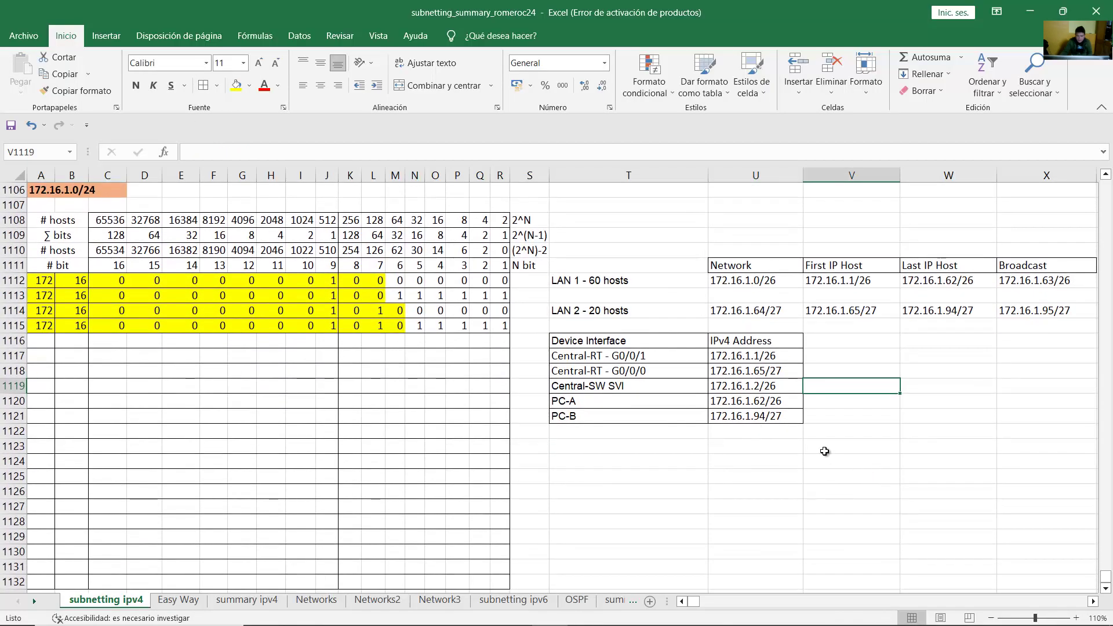
pyautogui.scroll(-2, 824, 452)
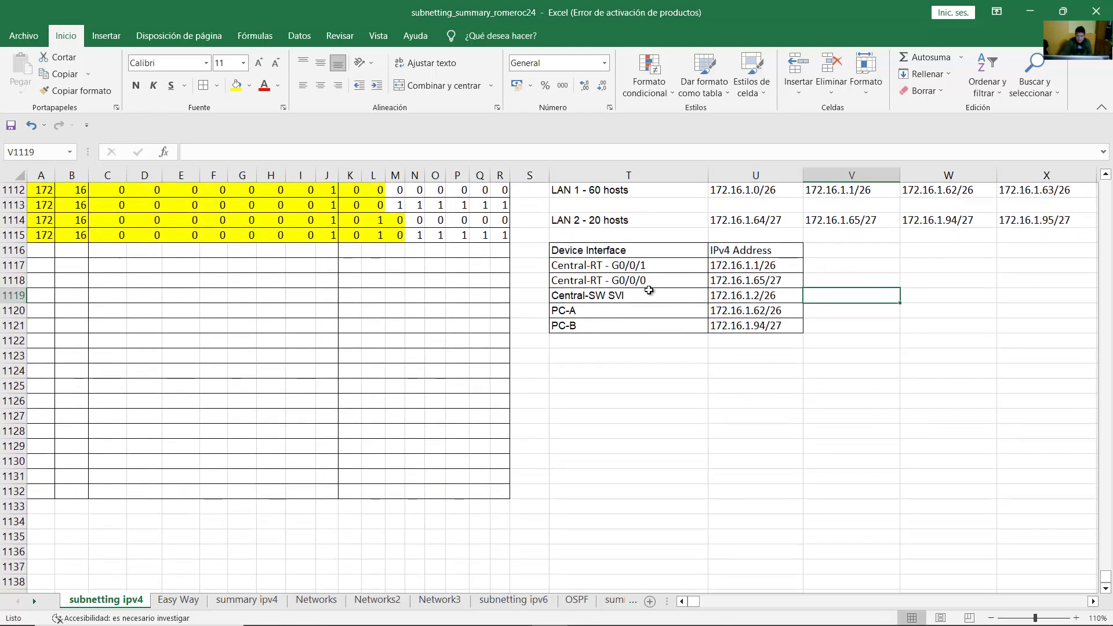
pyautogui.click(642, 267)
pyautogui.moveTo(642, 267); pyautogui.dragTo(794, 279)
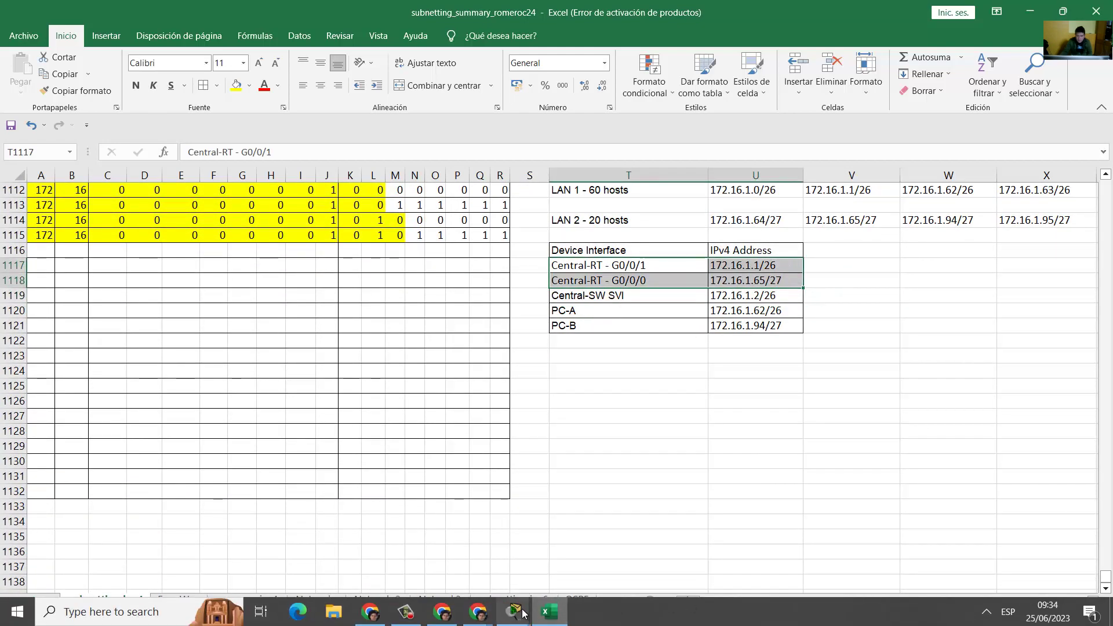
# Step: In User-A's terminal to Central-RT, enter interface G0/0/1 and review its required settings
pyautogui.click(521, 613)
pyautogui.click(592, 550)
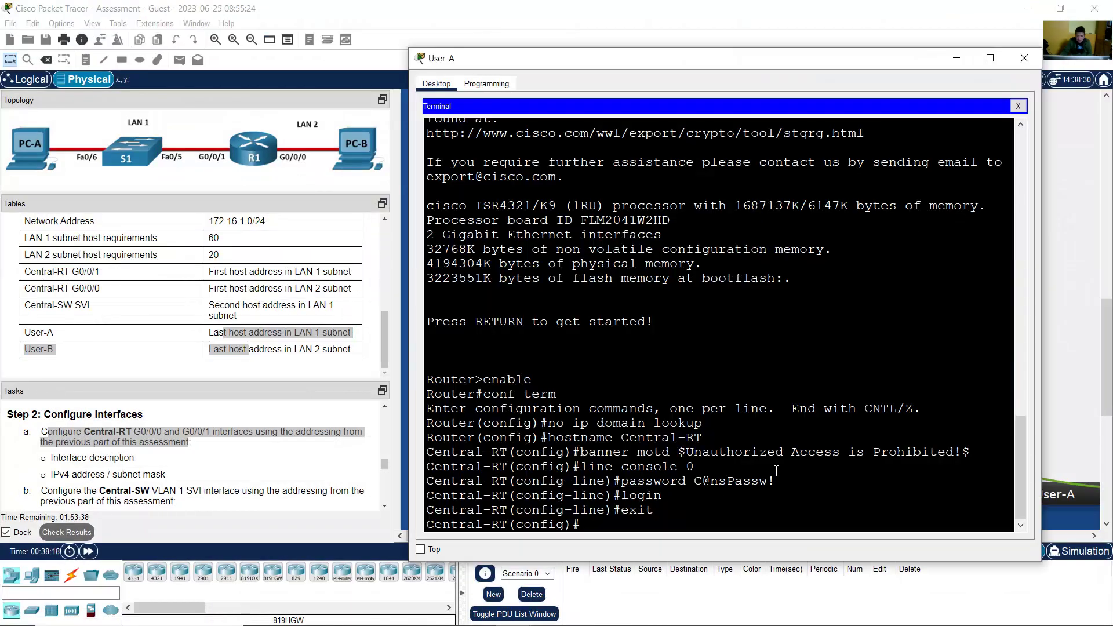
pyautogui.write('g0/0/1')
pyautogui.press('Return')
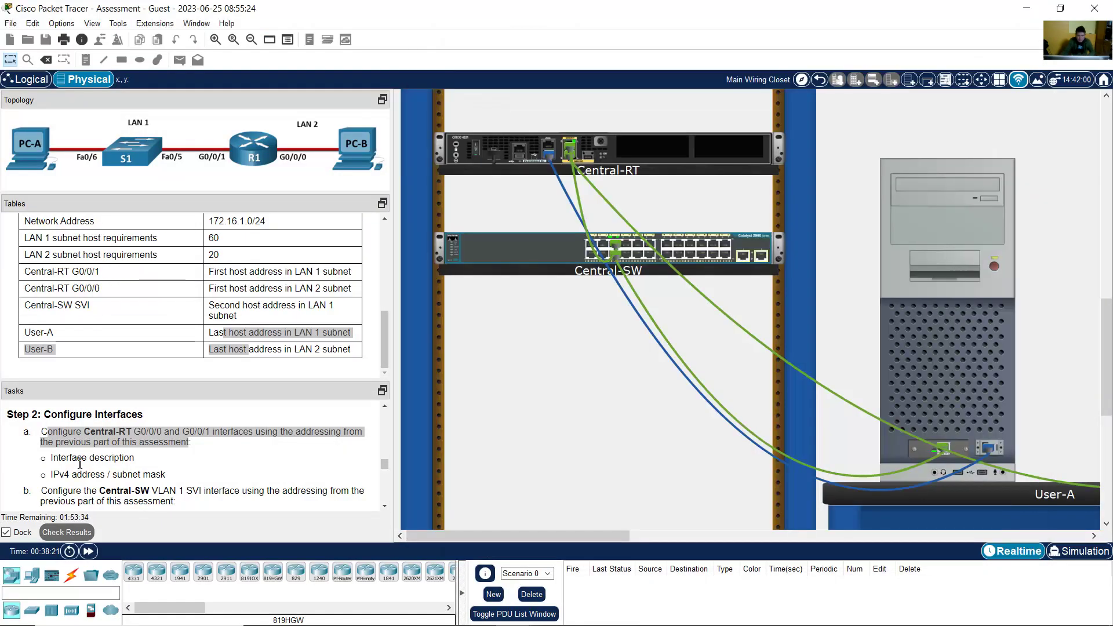
pyautogui.click(64, 460)
pyautogui.moveTo(51, 458); pyautogui.dragTo(163, 478)
pyautogui.click(939, 333)
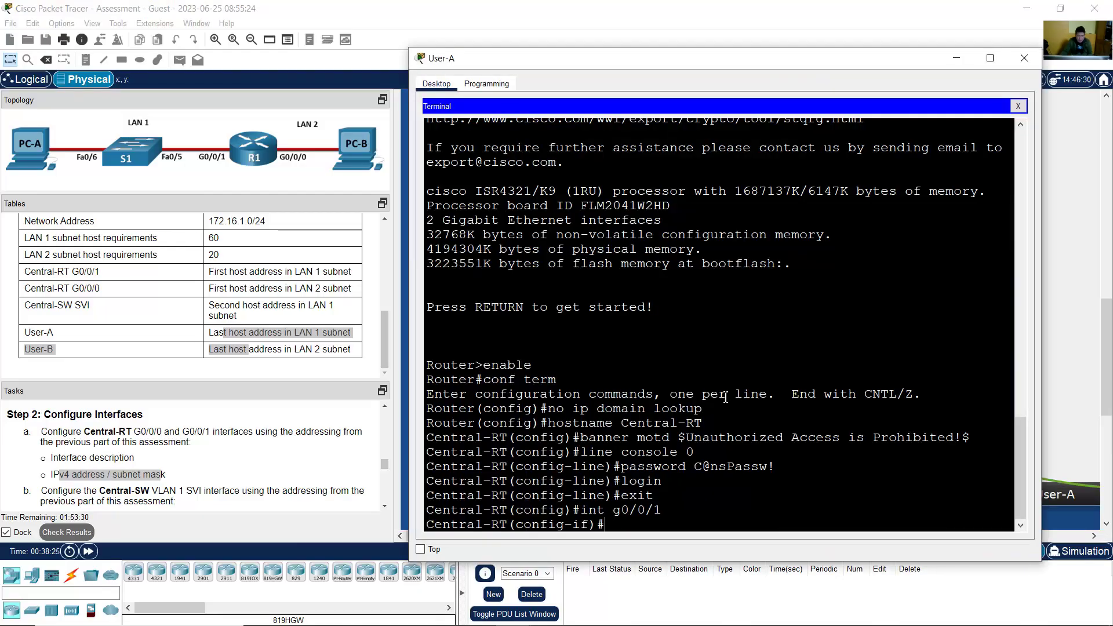
# Step: Give G0/0/1 the description LAN 1 and address 172.16.1.1 255.255.255.192
pyautogui.write('description LAN')
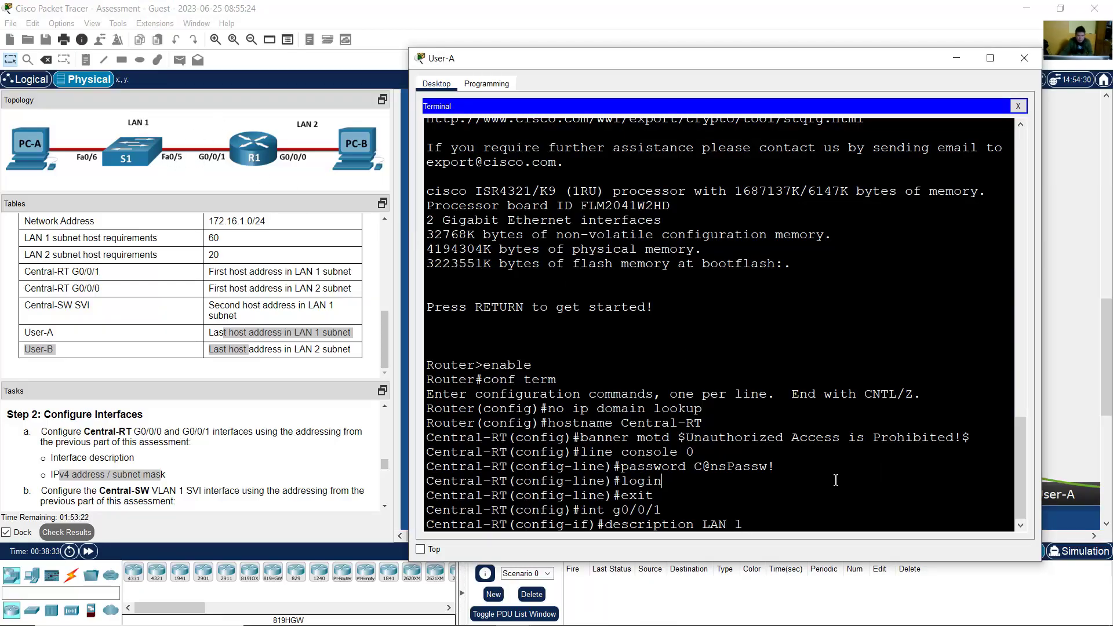
pyautogui.write('1')
pyautogui.press('Return')
pyautogui.write('ip address')
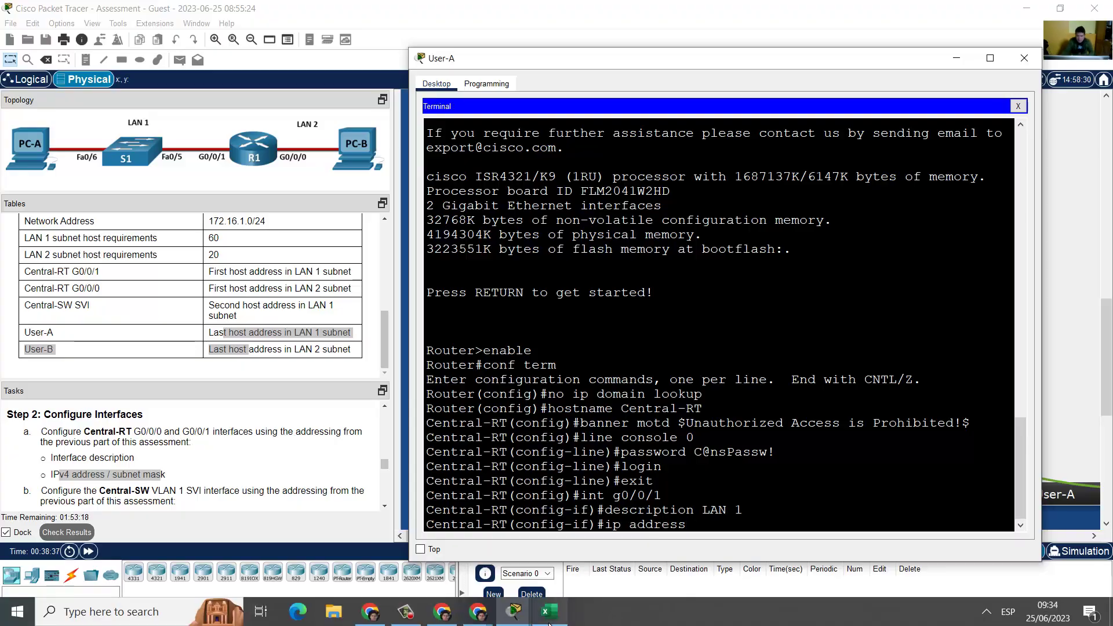
pyautogui.click(551, 615)
pyautogui.click(729, 267)
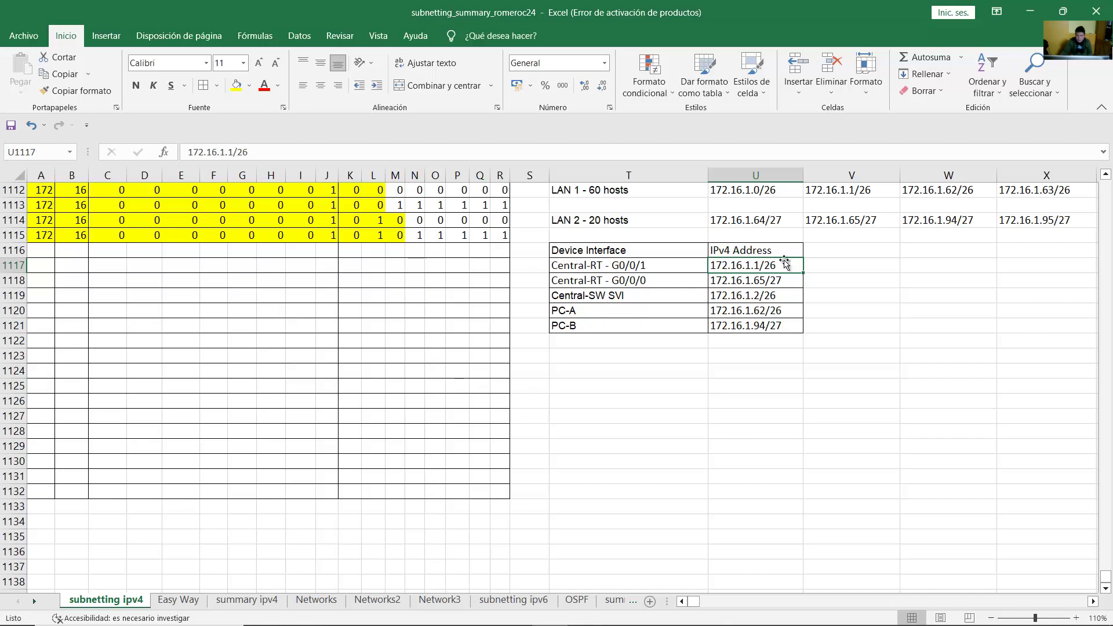
pyautogui.click(1030, 12)
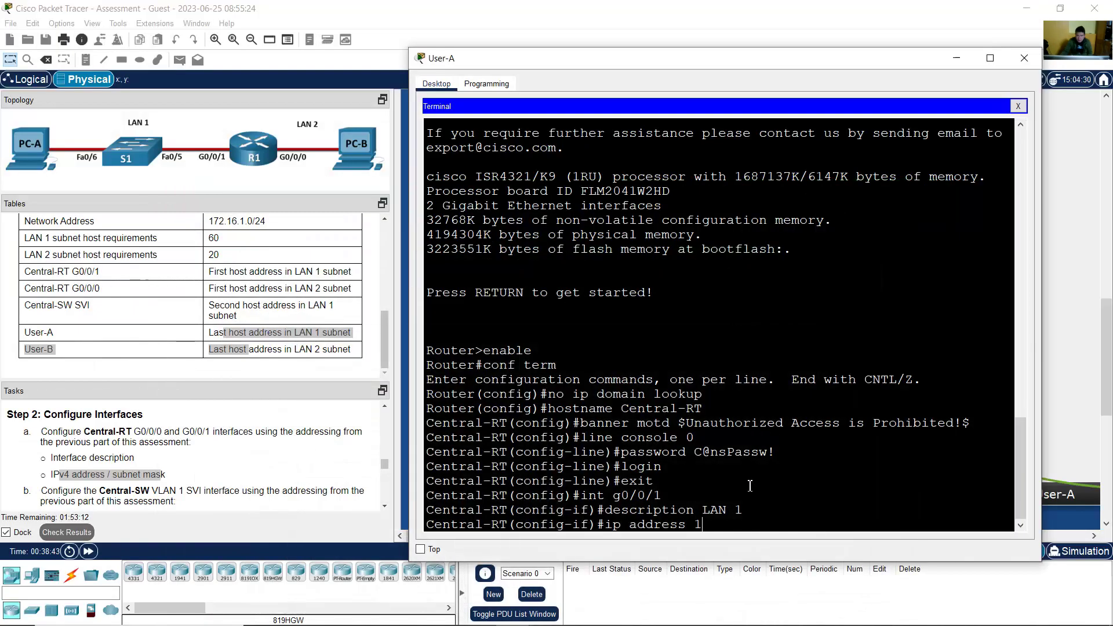
pyautogui.write('1.1')
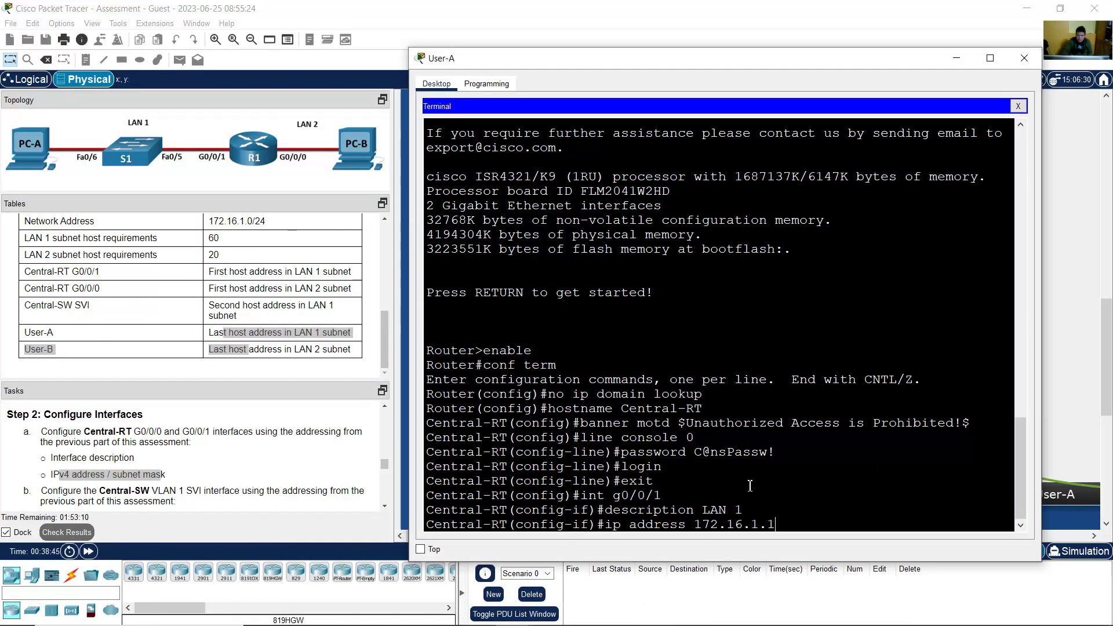
pyautogui.write(' 255.255.2')
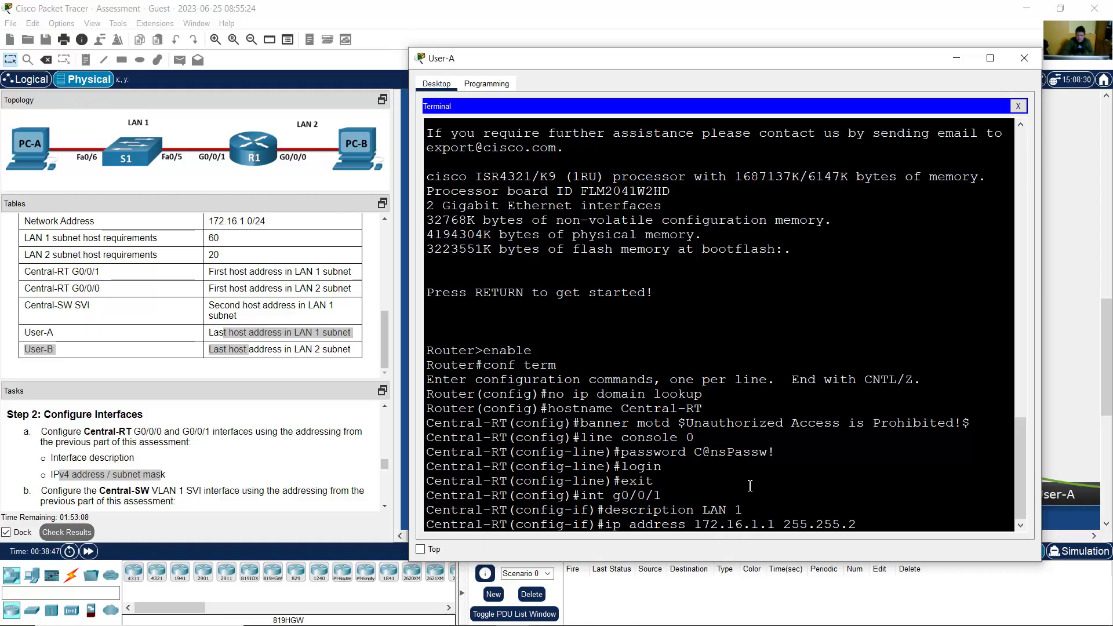
pyautogui.write('55.192')
pyautogui.press('Return')
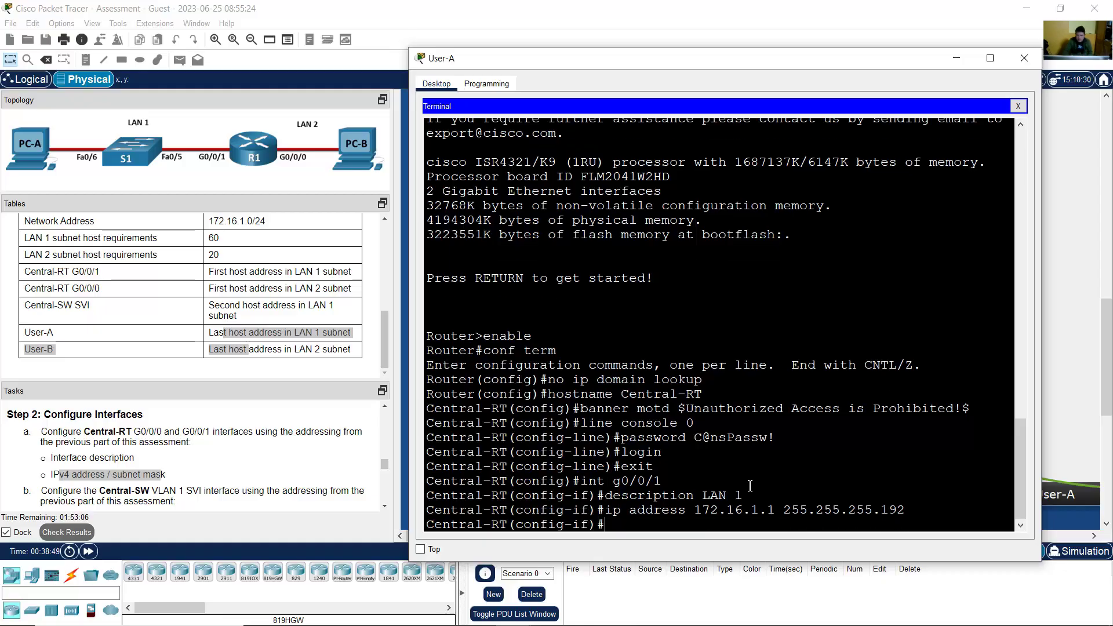
# Step: Enable G0/0/1 with no shutdown and enter interface G0/0/0 configuration
pyautogui.moveTo(784, 510); pyautogui.dragTo(907, 514)
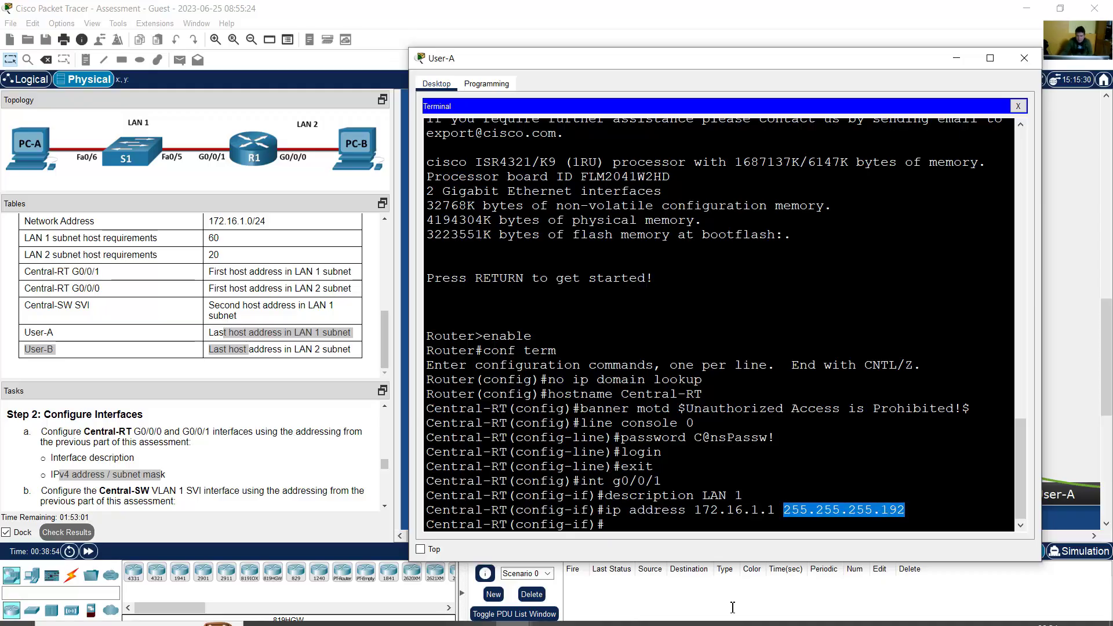
pyautogui.click(558, 623)
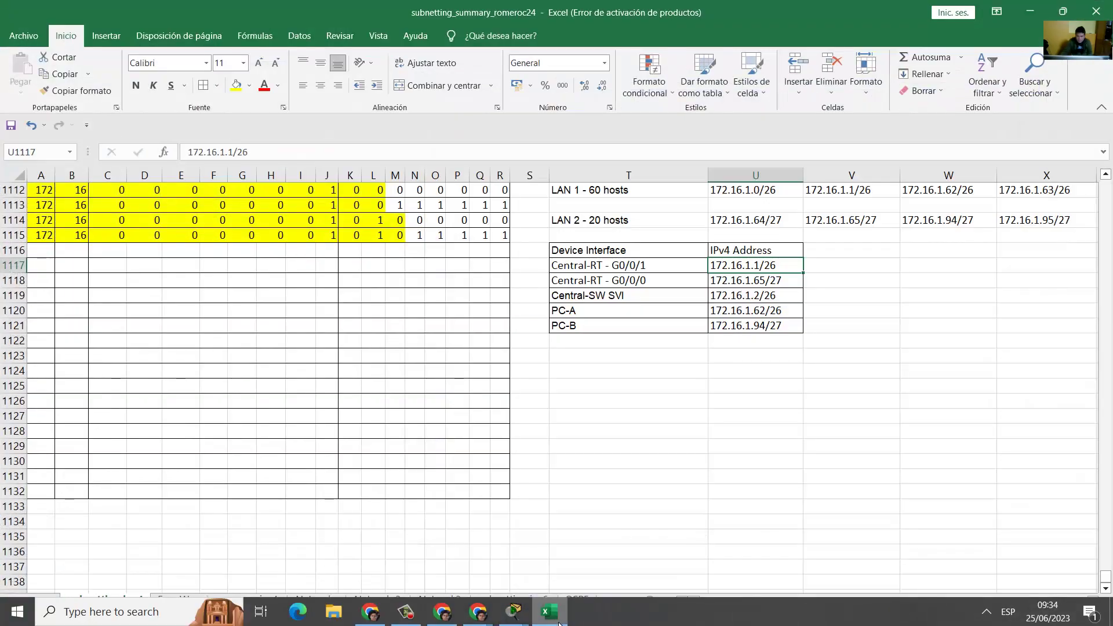
pyautogui.click(559, 623)
pyautogui.click(768, 470)
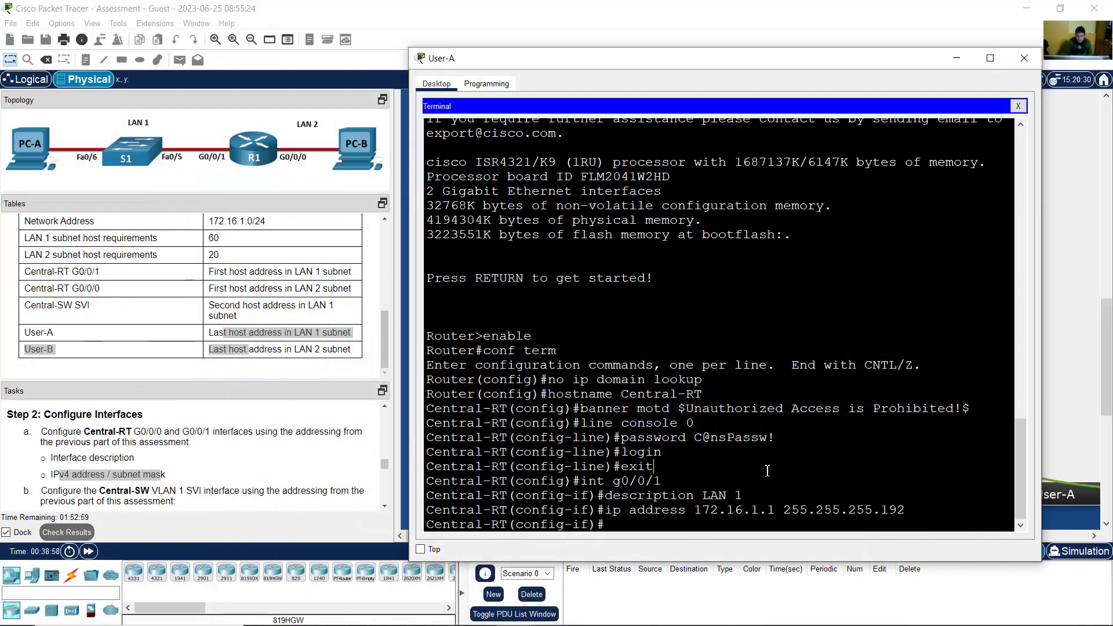
pyautogui.write('no shutdown')
pyautogui.press('Return')
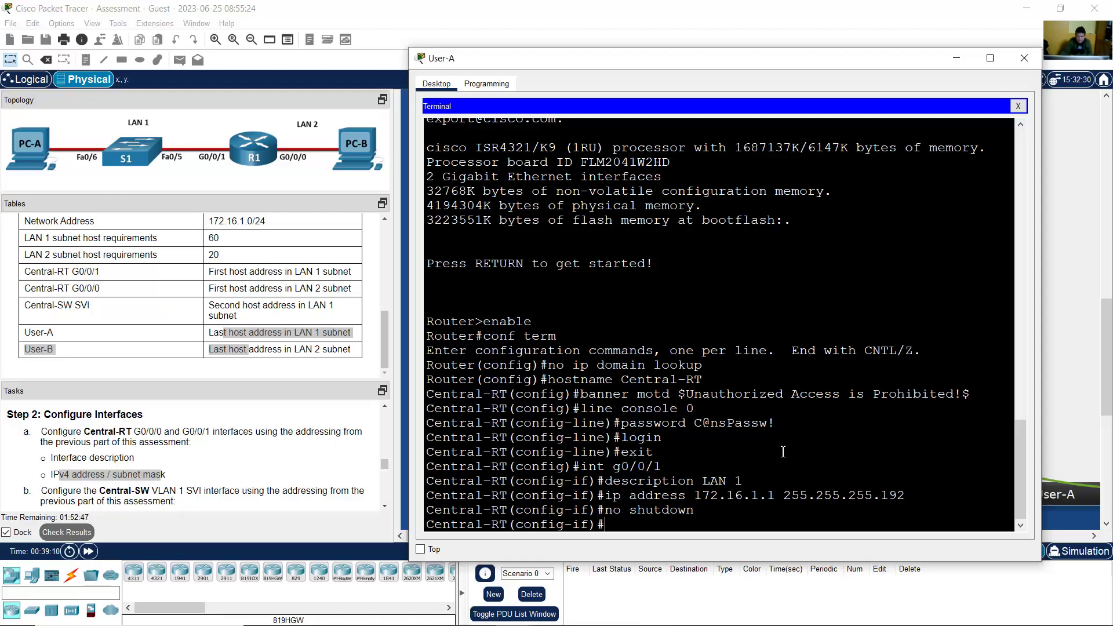
pyautogui.write('int g0/0/0')
pyautogui.press('Return')
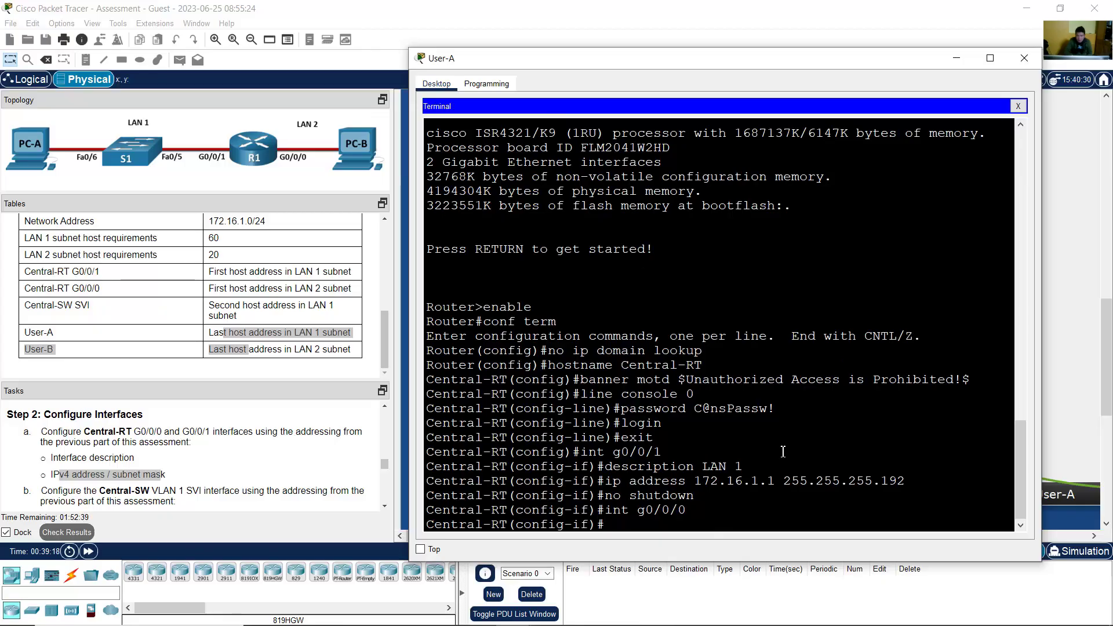
# Step: Set G0/0/0's description to LAN 2
pyautogui.press('Up')
pyautogui.press('Up')
pyautogui.press('Up')
pyautogui.press('Up')
pyautogui.write('2')
pyautogui.press('Return')
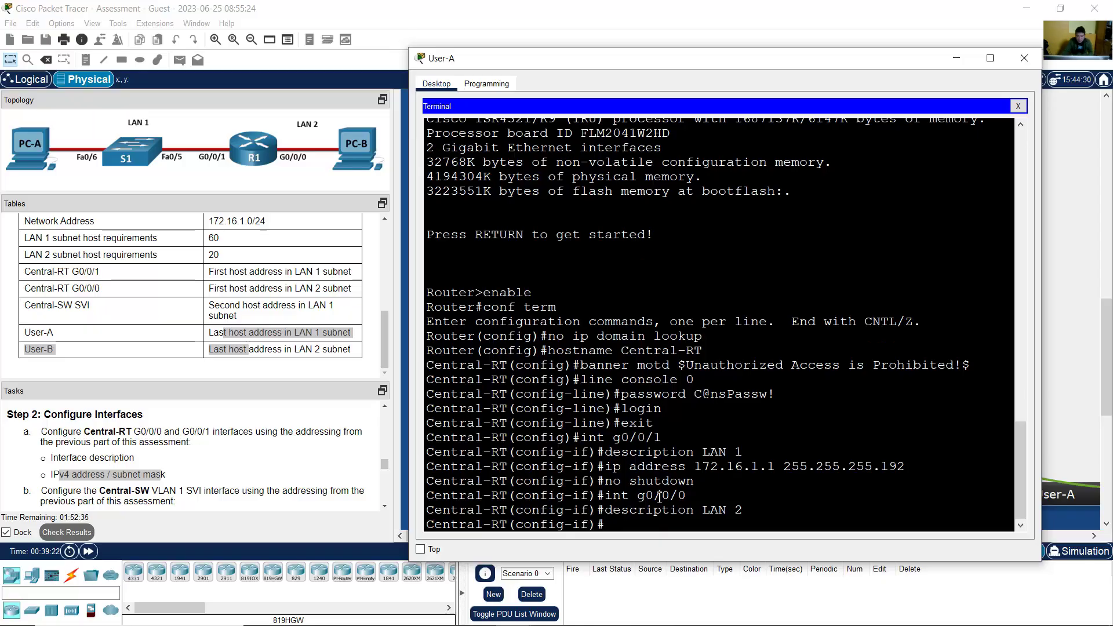
pyautogui.moveTo(637, 496); pyautogui.dragTo(747, 501)
pyautogui.click(683, 517)
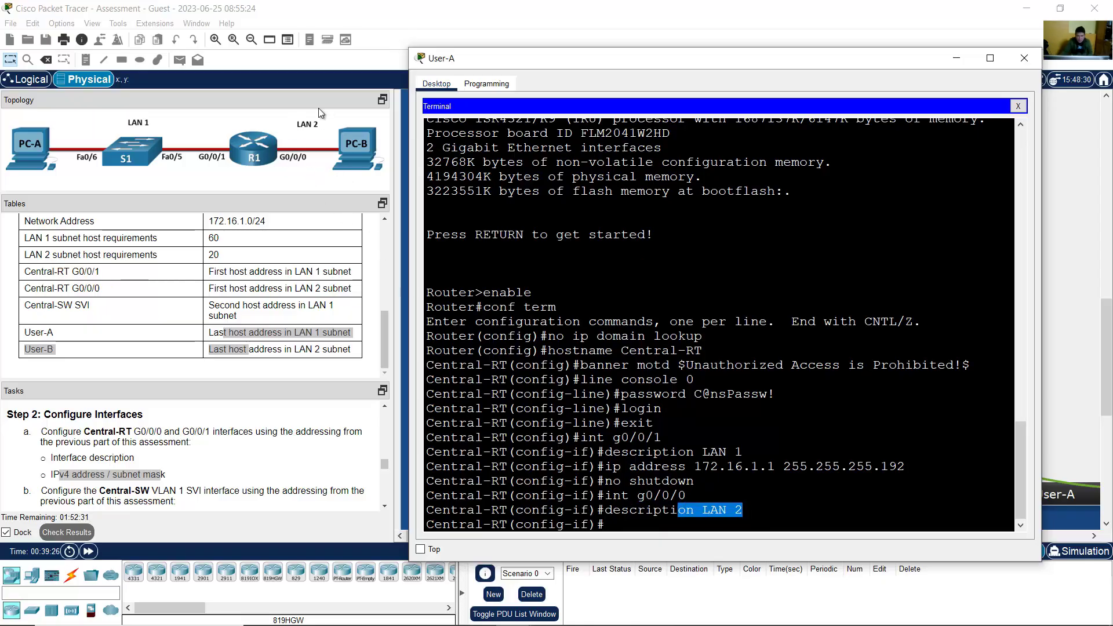
# Step: Look up Central-RT G0/0/0's address 172.16.1.65/27 in the spreadsheet
pyautogui.click(754, 491)
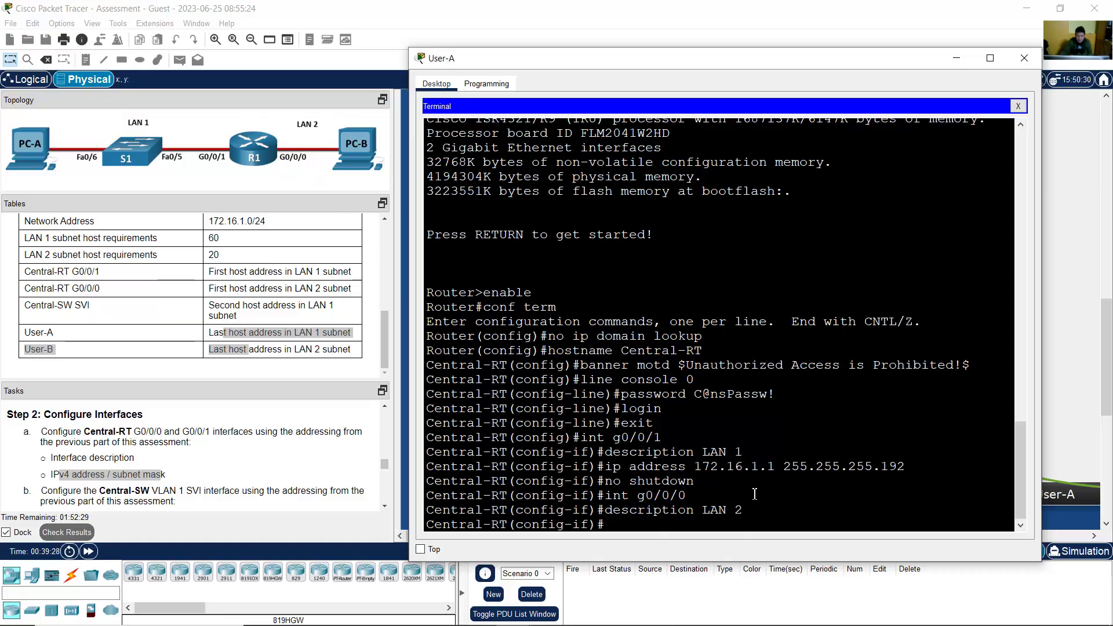
pyautogui.click(549, 612)
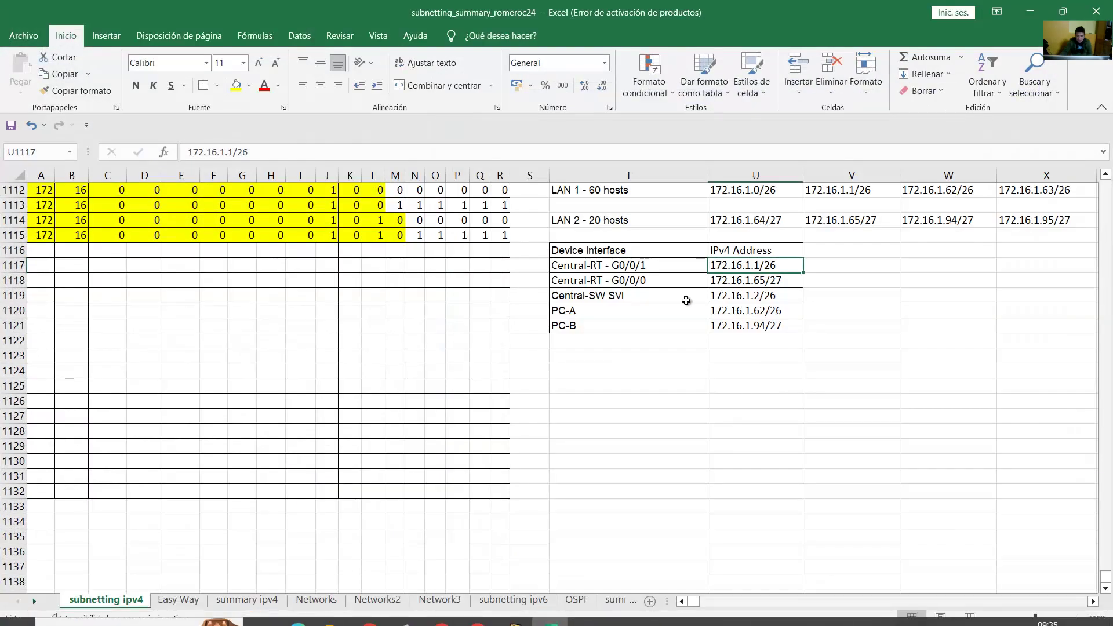
pyautogui.click(734, 282)
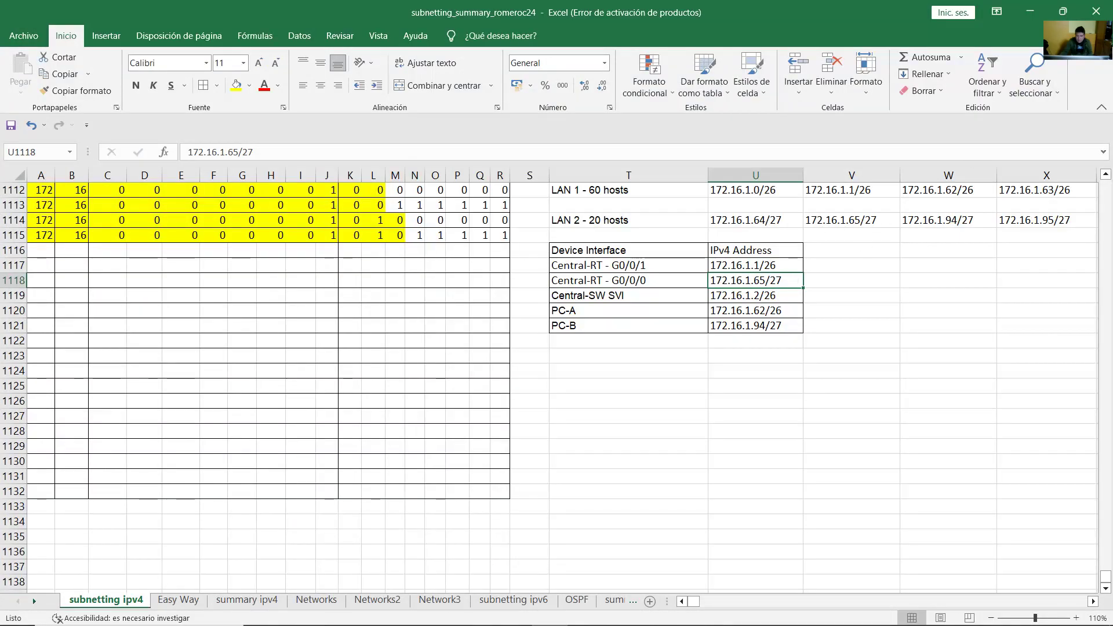
pyautogui.click(1030, 11)
# Step: Assign G0/0/0 the address 172.16.1.65 255.255.255.224
pyautogui.press('Up')
pyautogui.press('Up')
pyautogui.press('Up')
pyautogui.press('Up')
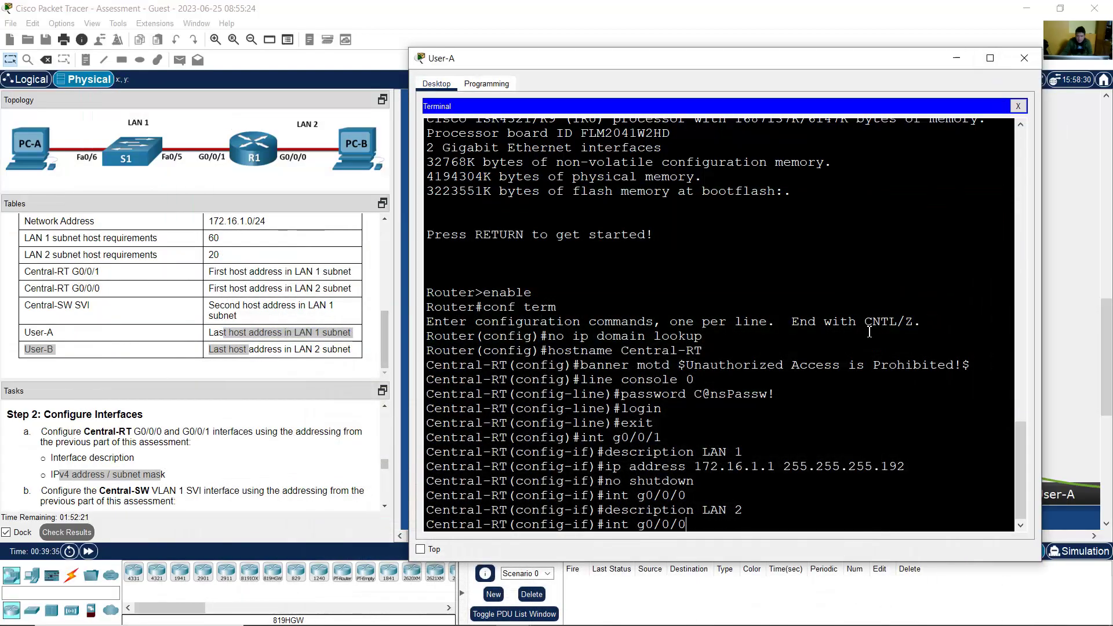
pyautogui.press('Left')
pyautogui.press('Left')
pyautogui.press('Left')
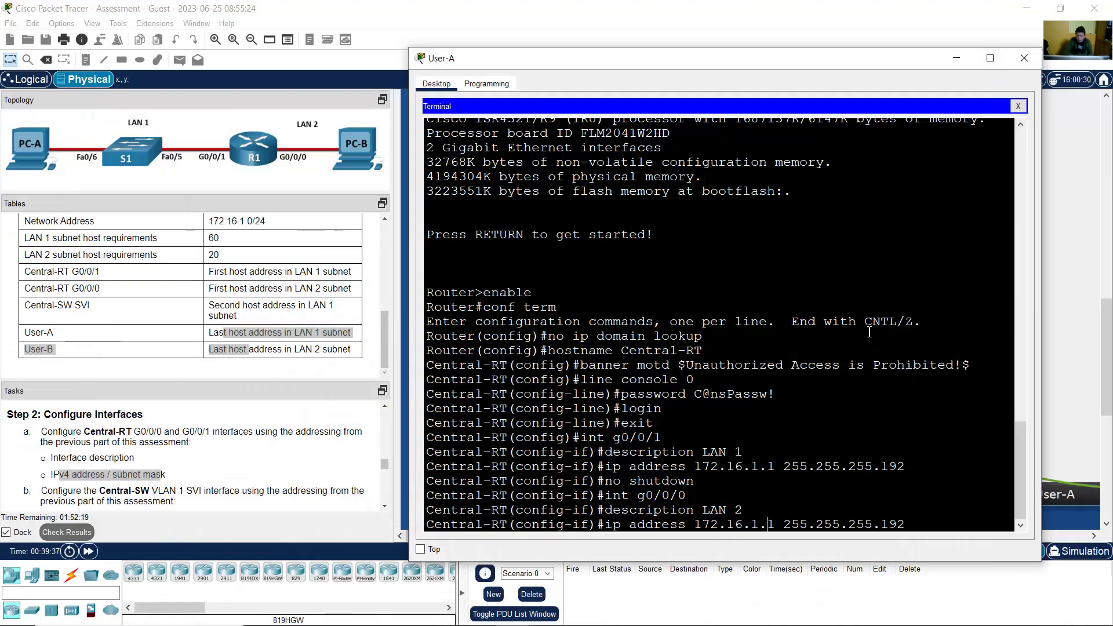
pyautogui.press('Left')
pyautogui.press('Left')
pyautogui.press('Left')
pyautogui.press('Left')
pyautogui.press('Left')
pyautogui.press('Left')
pyautogui.press('Left')
pyautogui.press('Left')
pyautogui.press('Left')
pyautogui.press('Left')
pyautogui.press('Left')
pyautogui.press('Left')
pyautogui.press('Left')
pyautogui.press('BackSpace')
pyautogui.write('65 ')
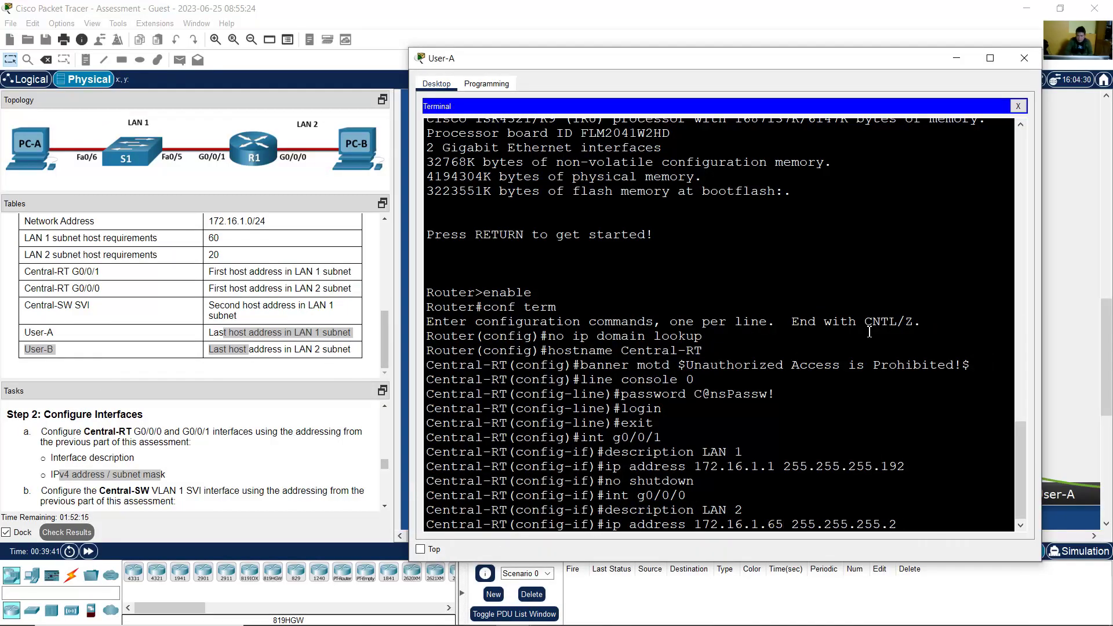
pyautogui.write('24')
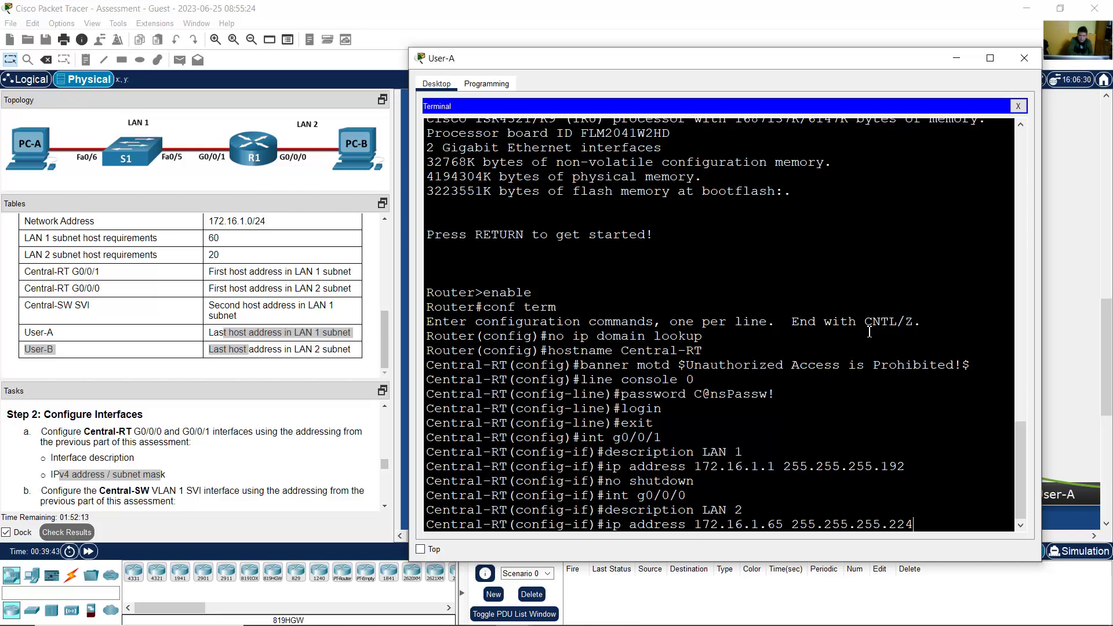
pyautogui.moveTo(753, 527); pyautogui.dragTo(781, 526)
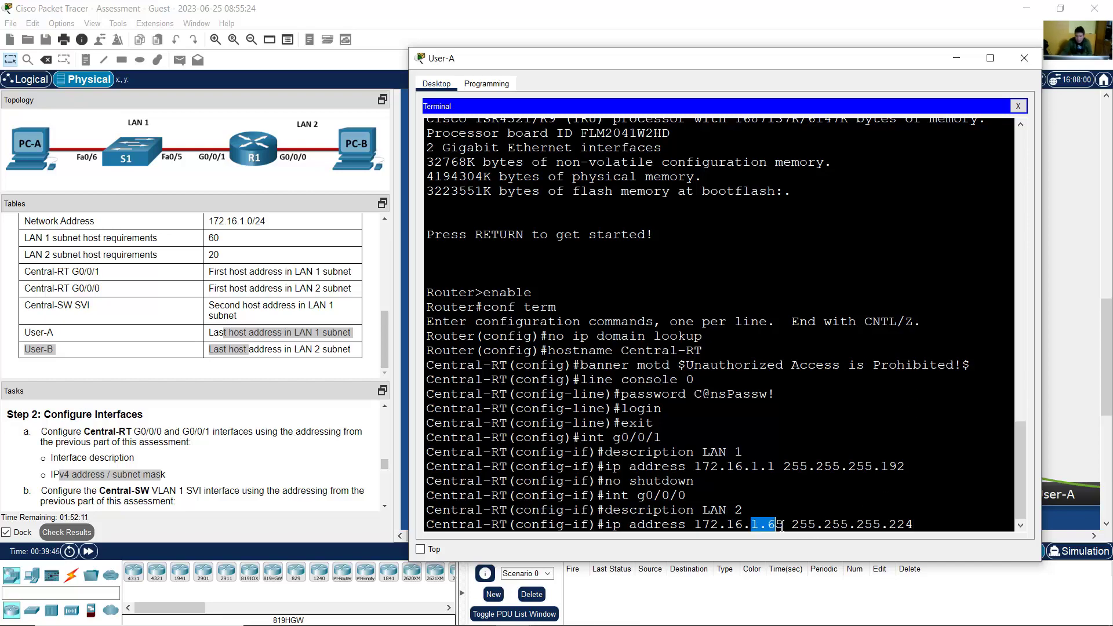
pyautogui.moveTo(879, 524); pyautogui.dragTo(922, 524)
pyautogui.click(904, 525)
pyautogui.moveTo(794, 526); pyautogui.dragTo(914, 526)
pyautogui.click(902, 528)
pyautogui.click(922, 525)
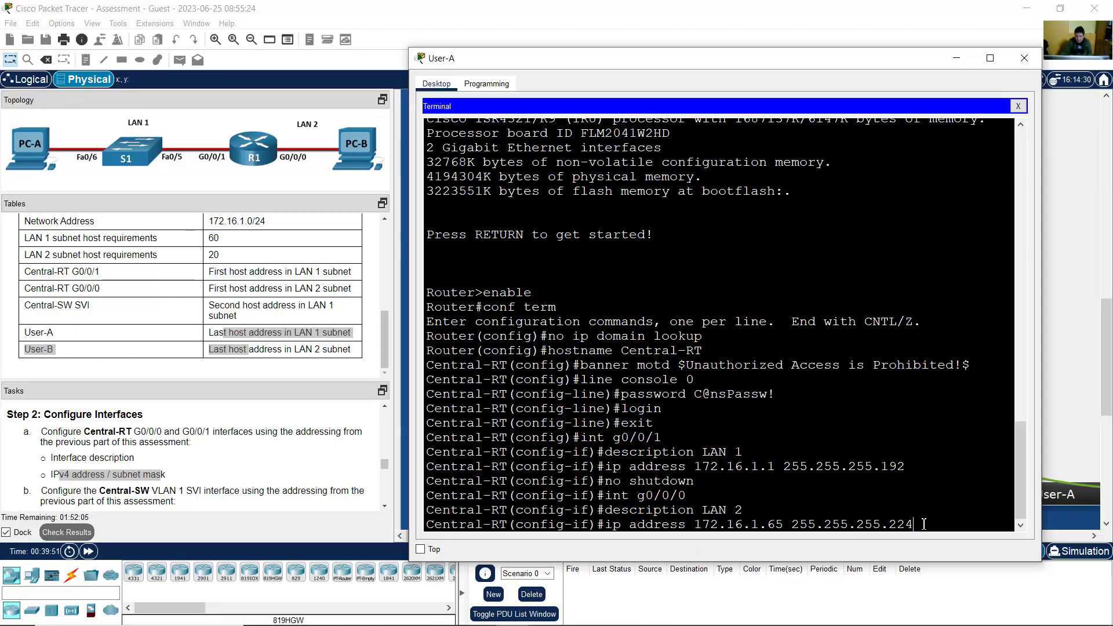
pyautogui.press('Return')
# Step: Enable G0/0/0, exit interface configuration, and return to the main workspace
pyautogui.press('Up')
pyautogui.press('Up')
pyautogui.press('Up')
pyautogui.press('Up')
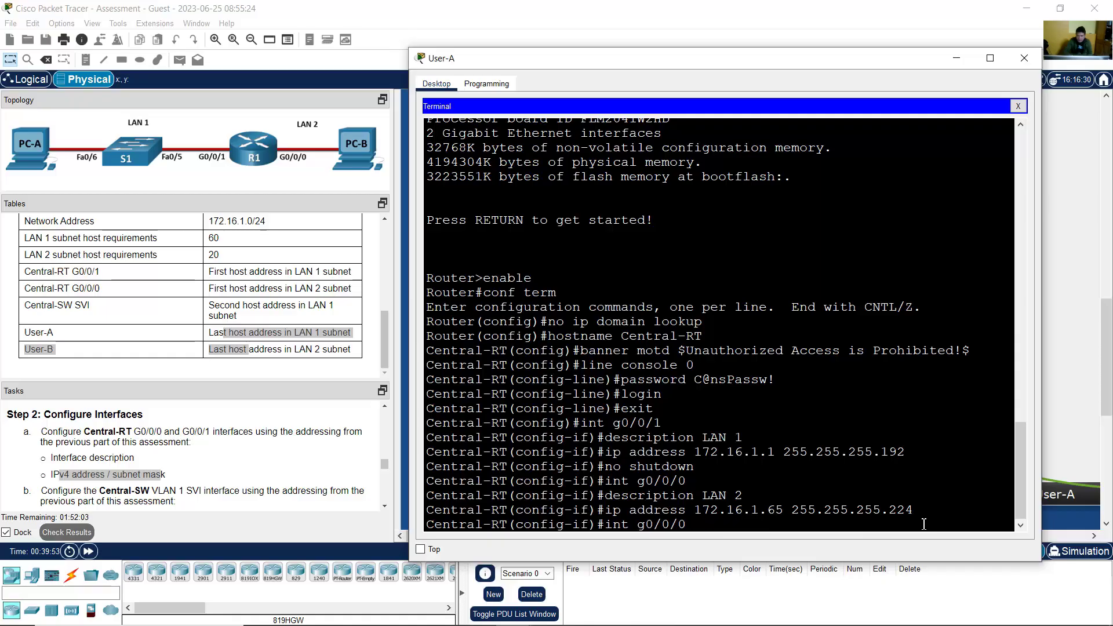
pyautogui.press('Return')
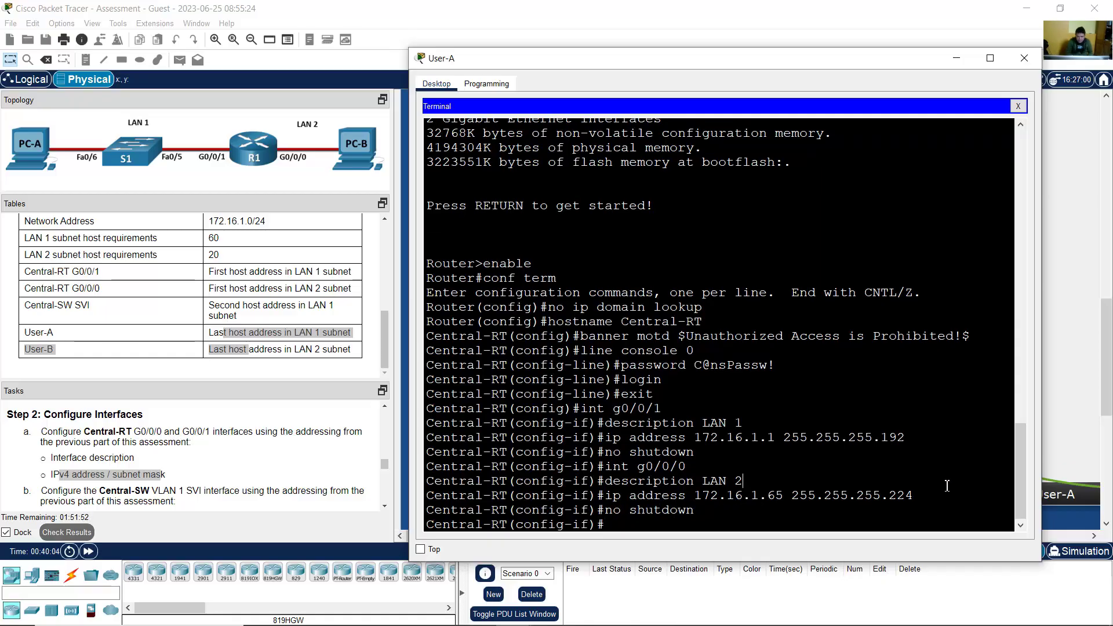
pyautogui.write('exit')
pyautogui.press('Return')
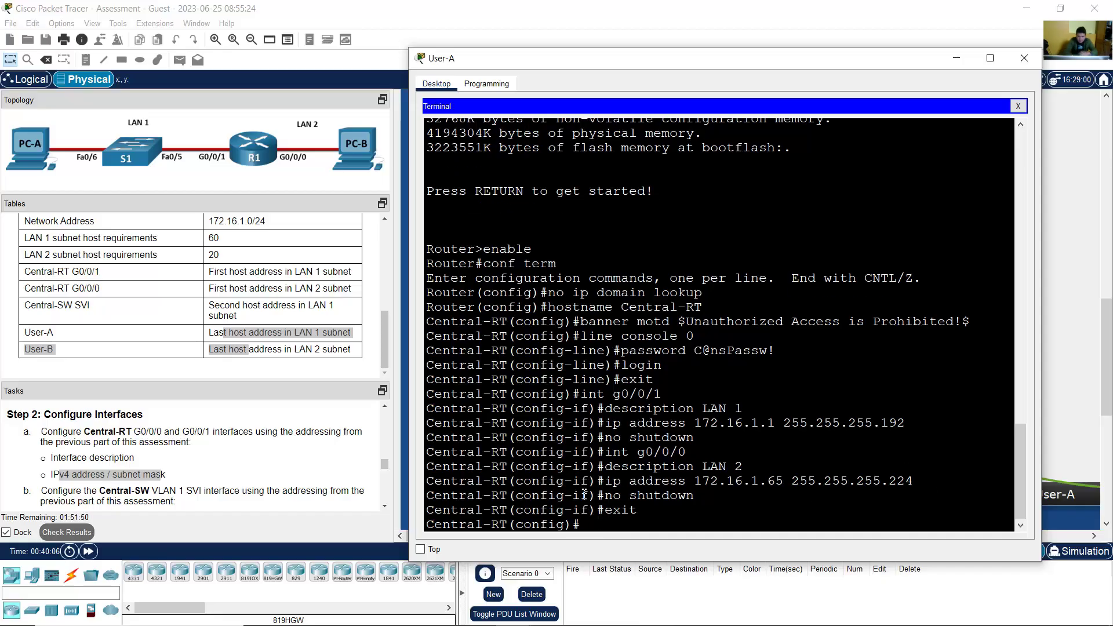
pyautogui.moveTo(581, 525); pyautogui.dragTo(425, 529)
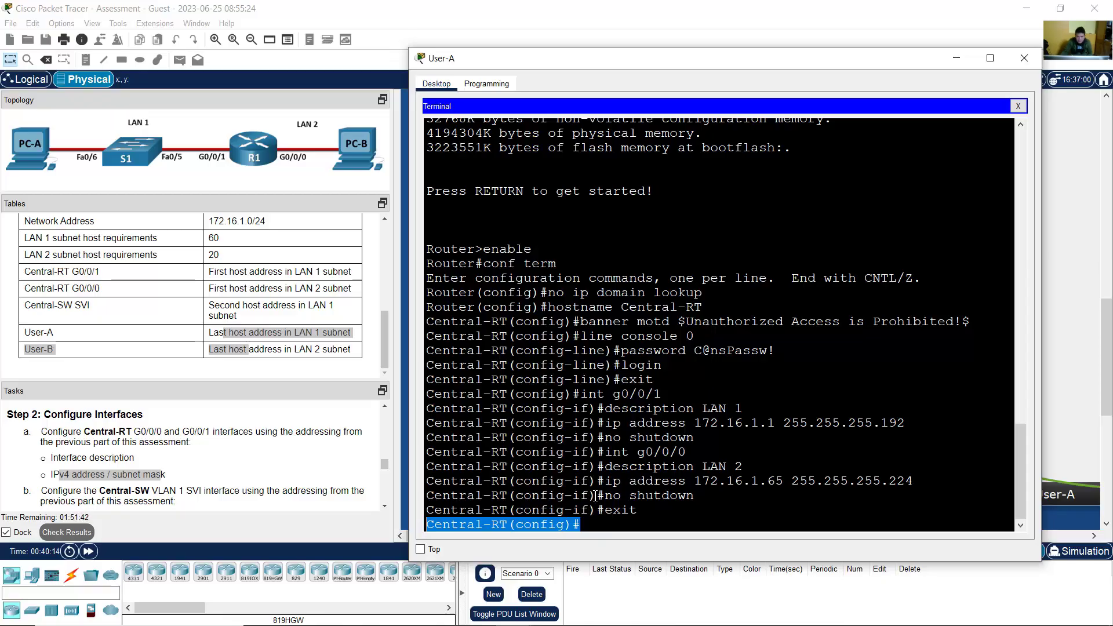
pyautogui.click(596, 496)
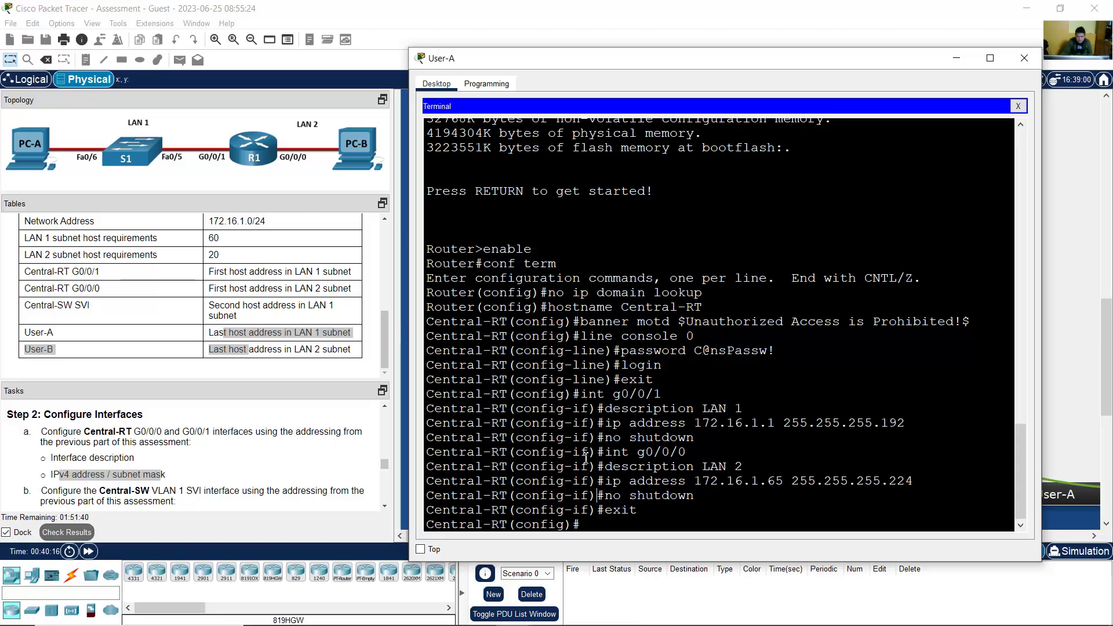
pyautogui.click(288, 450)
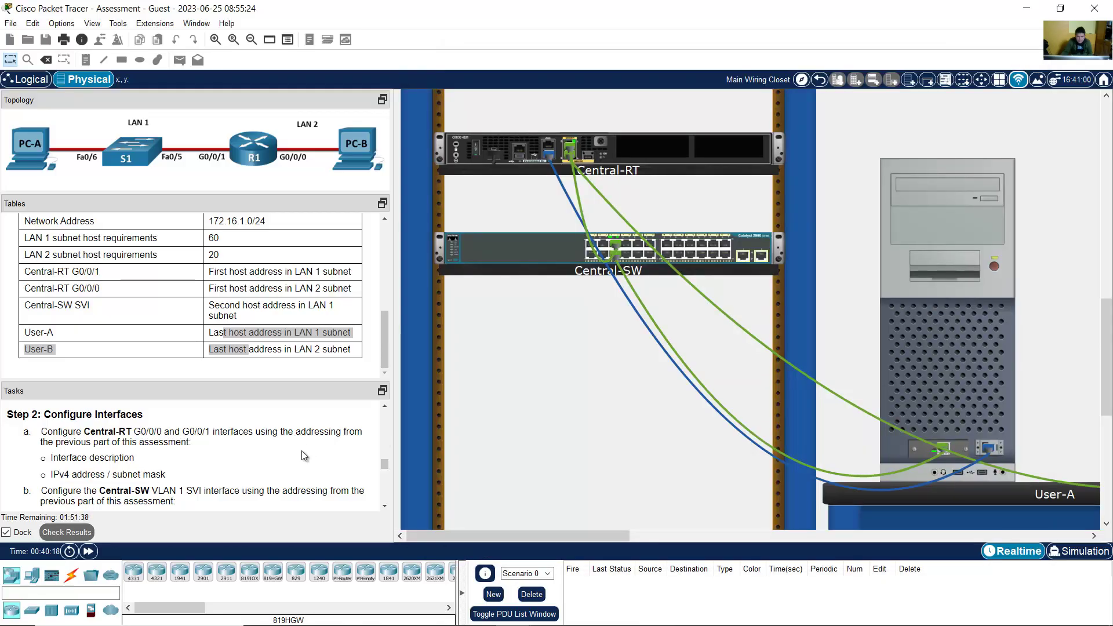
pyautogui.scroll(-1, 304, 456)
pyautogui.scroll(-2, 304, 456)
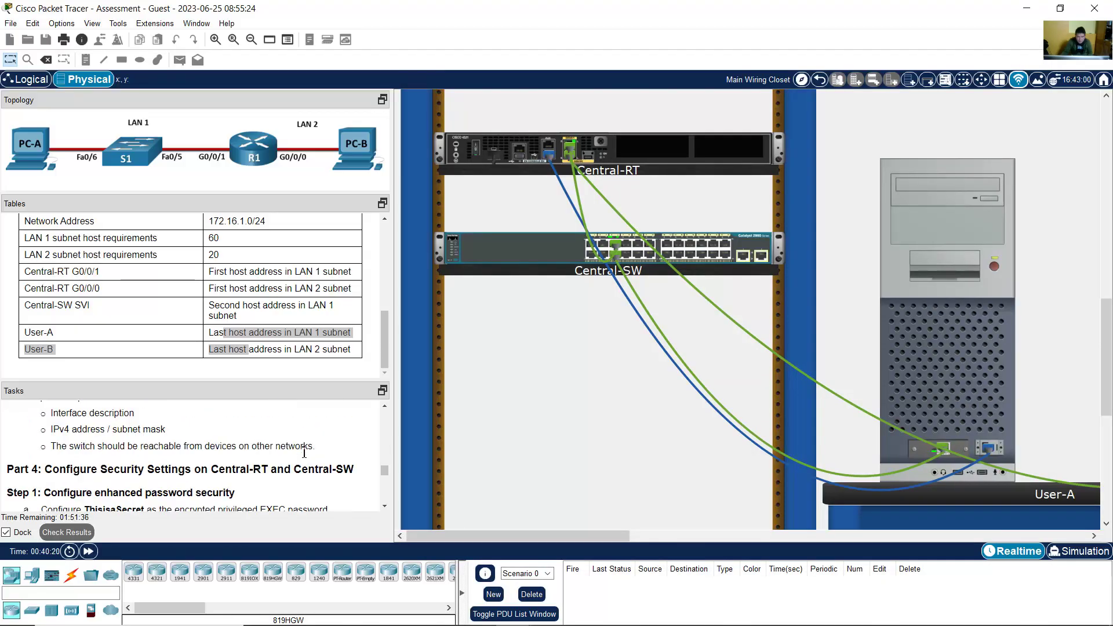
pyautogui.scroll(1, 304, 455)
pyautogui.scroll(5, 303, 456)
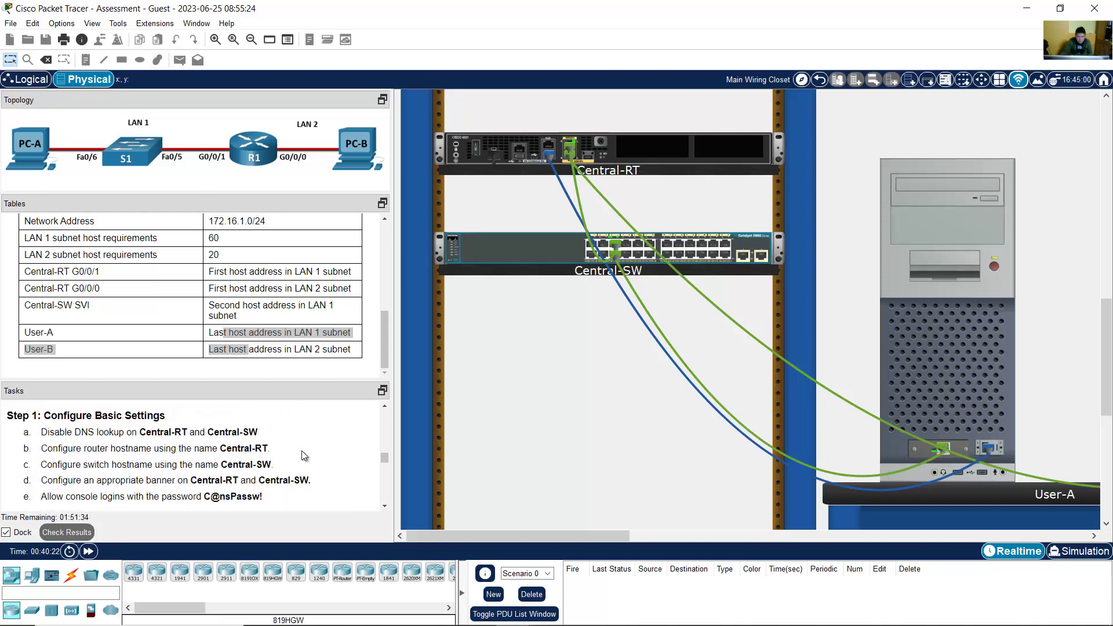
pyautogui.scroll(1, 304, 456)
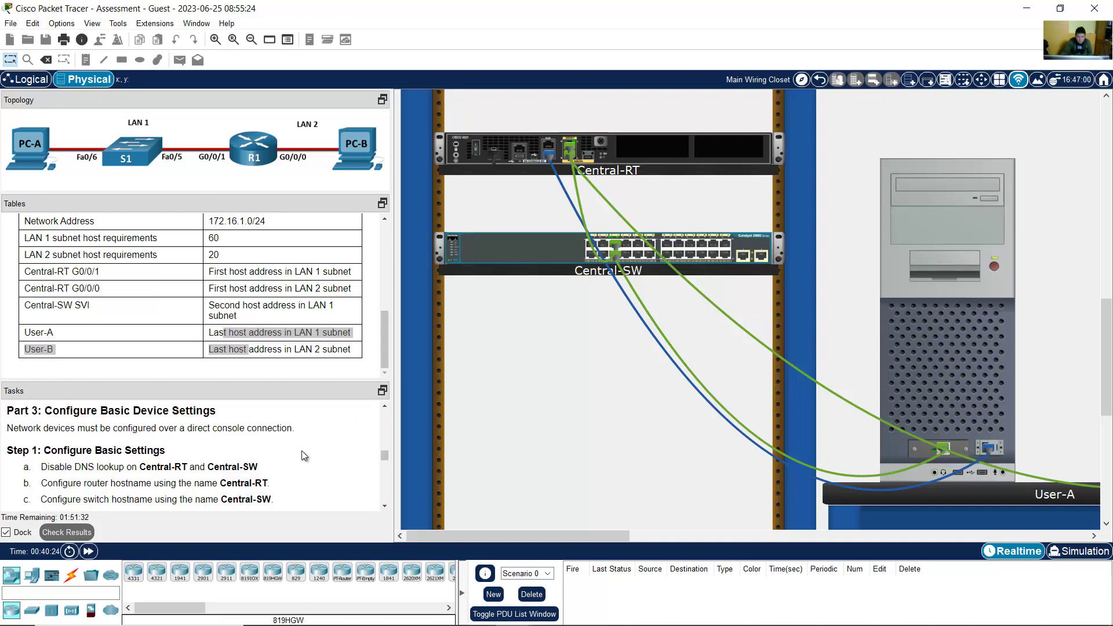
pyautogui.scroll(1, 141, 424)
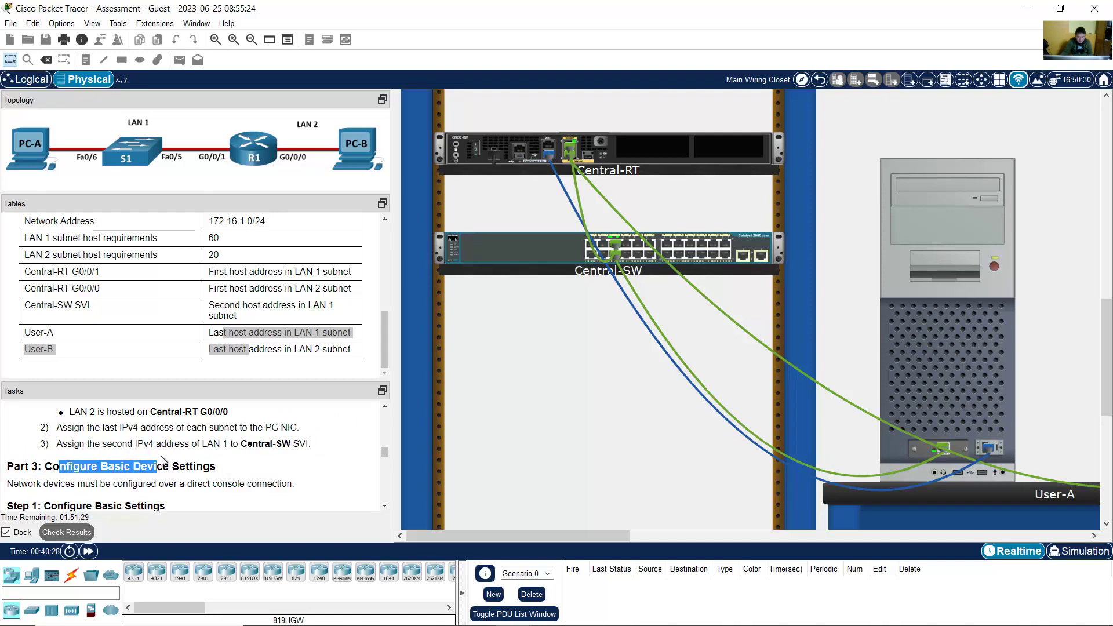
pyautogui.moveTo(52, 466); pyautogui.dragTo(210, 470)
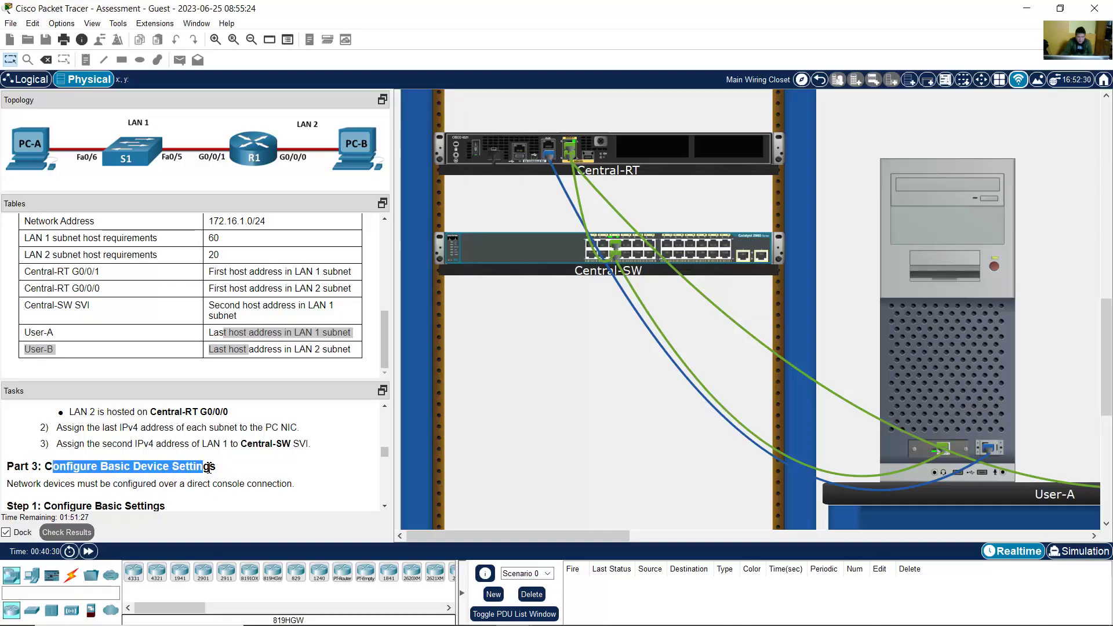
pyautogui.scroll(-2, 209, 469)
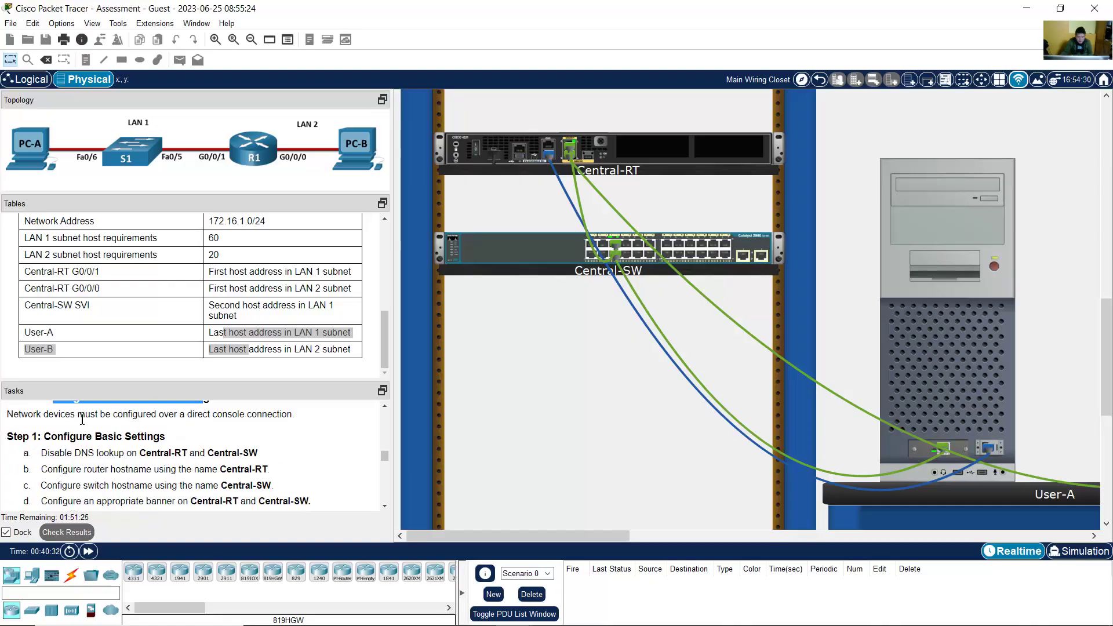
pyautogui.moveTo(78, 415); pyautogui.dragTo(262, 415)
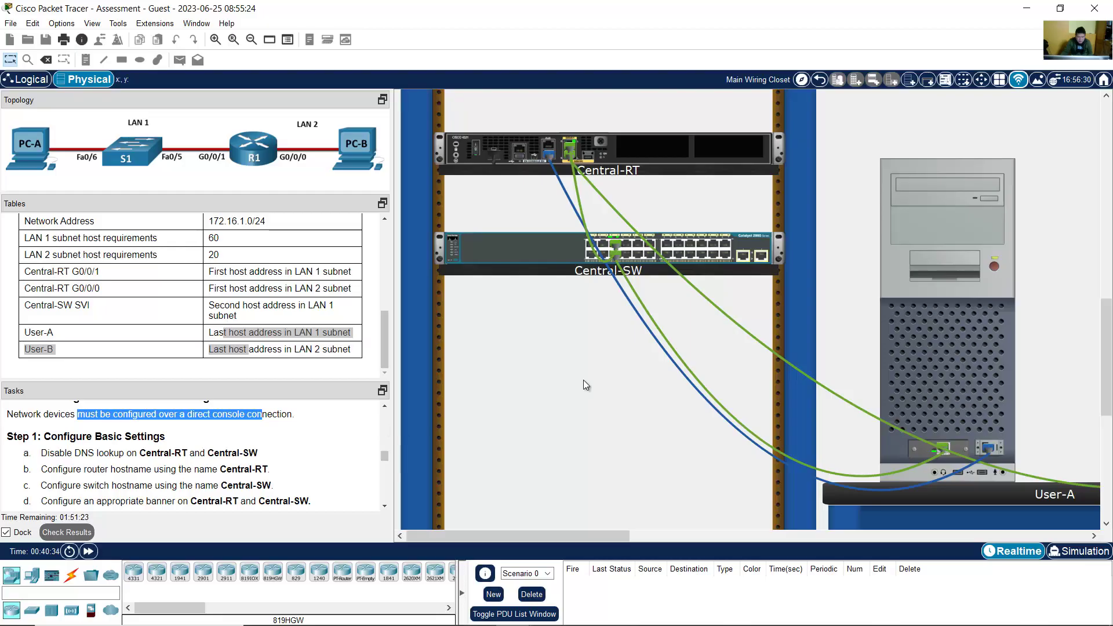
pyautogui.click(757, 240)
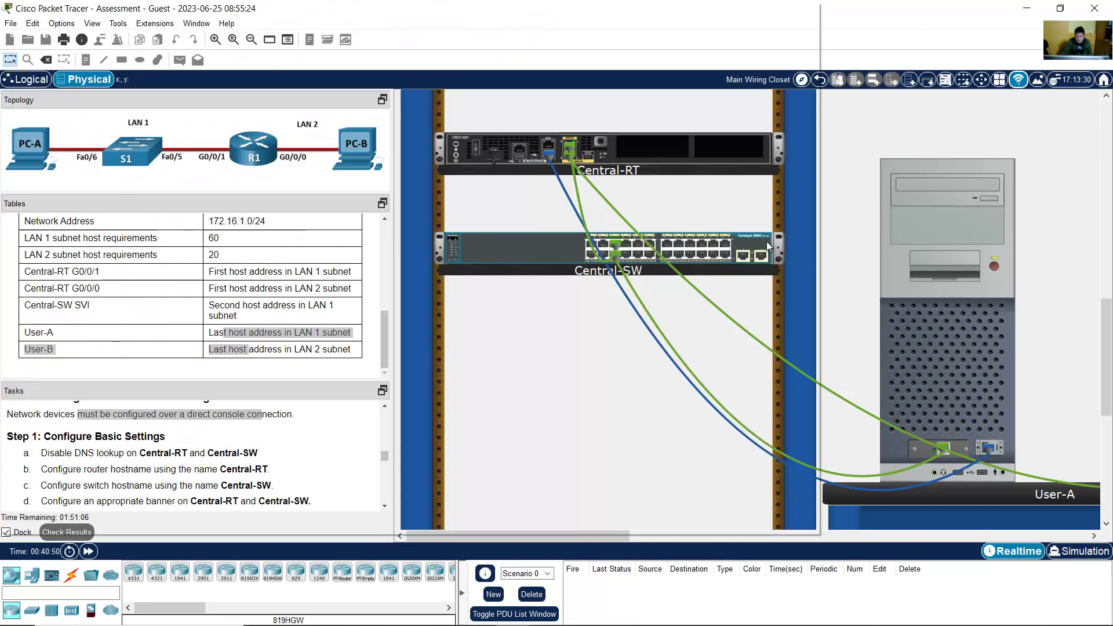
# Step: Show the back of Central-SW to locate its console port
pyautogui.rightClick(521, 256)
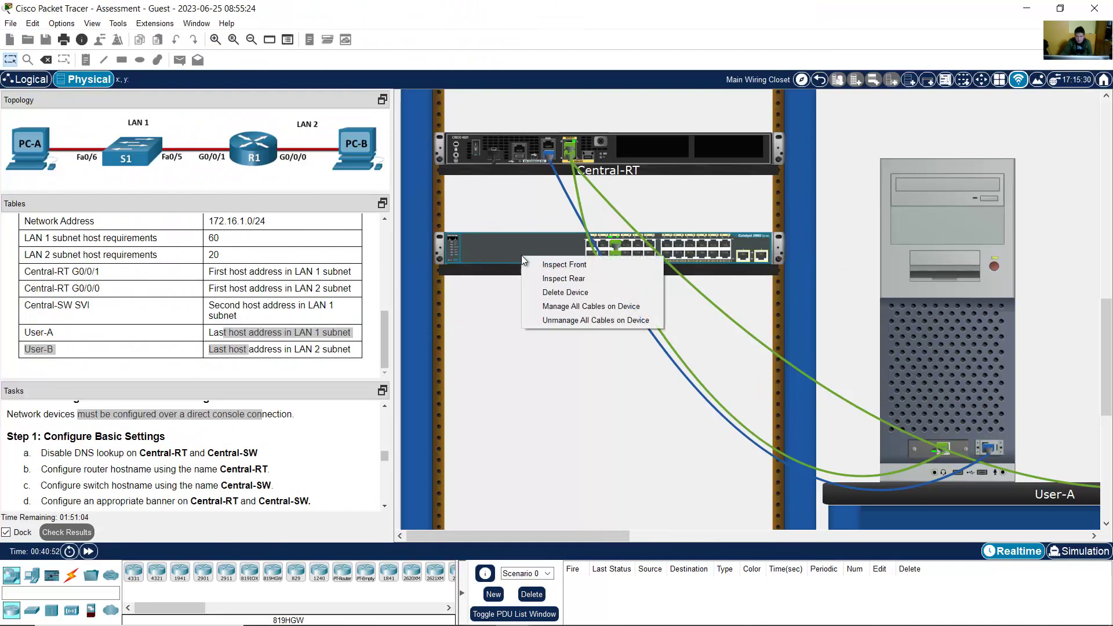
pyautogui.click(496, 276)
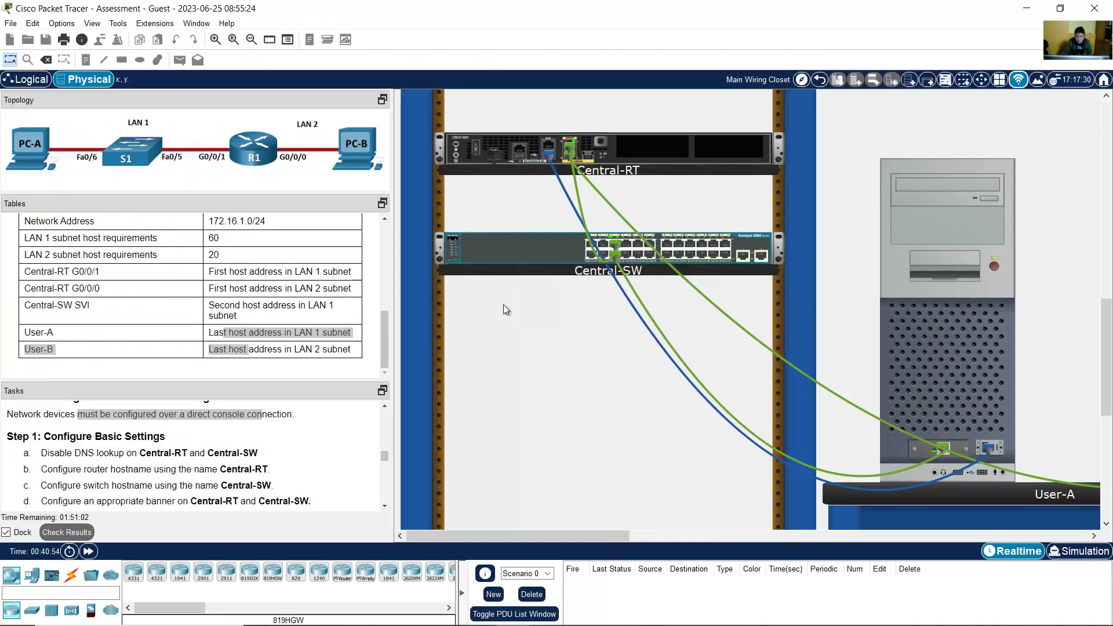
pyautogui.rightClick(521, 251)
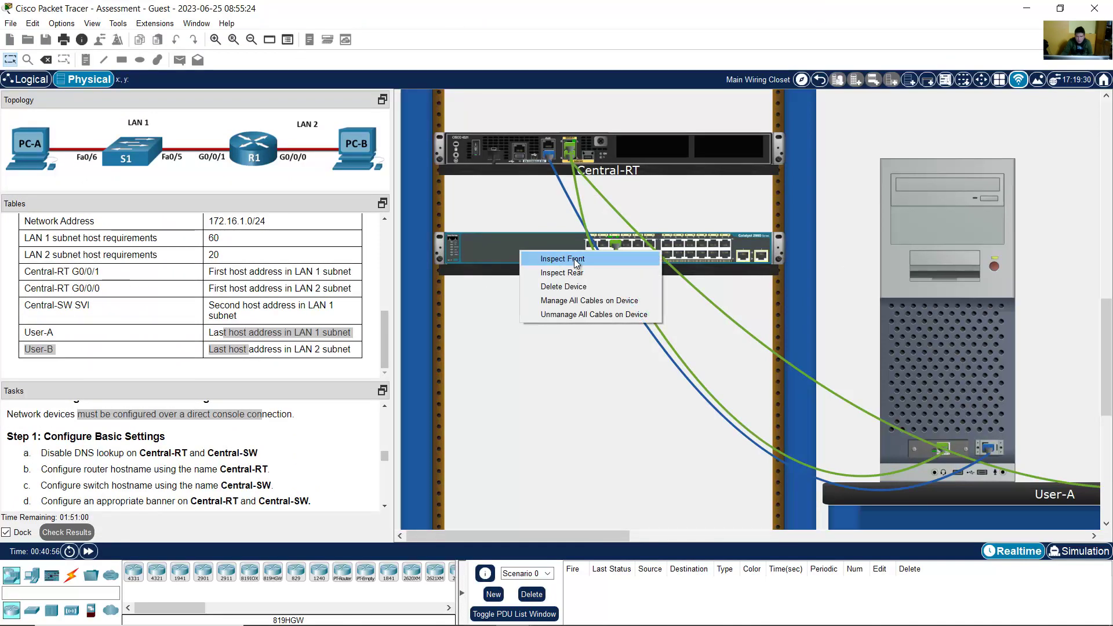
pyautogui.click(593, 272)
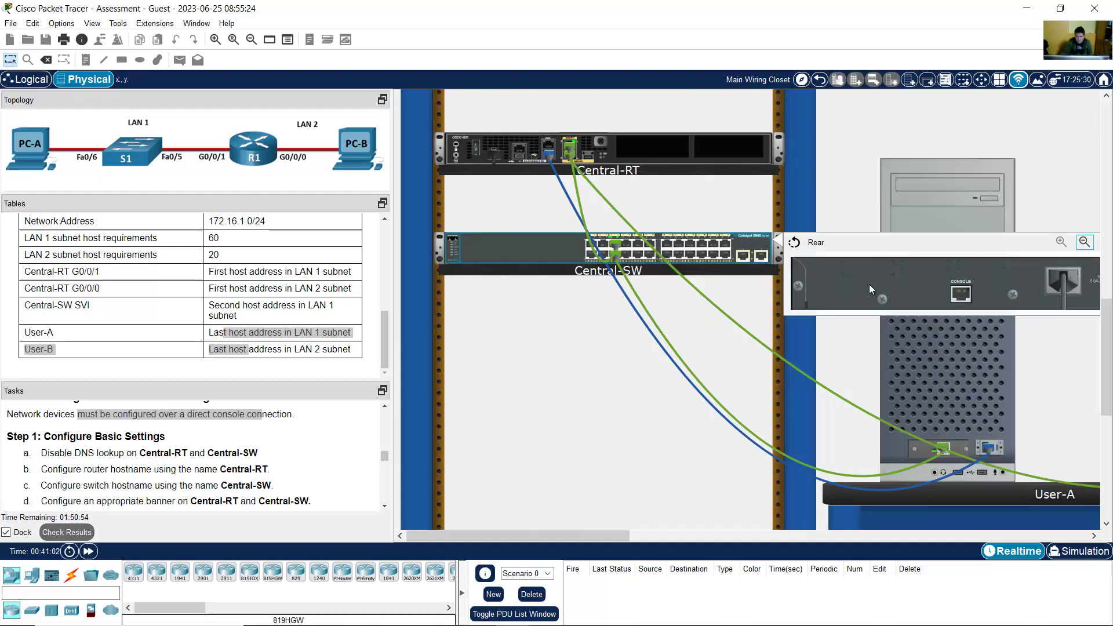
# Step: Move the console cable from Central-RT to Central-SW's console port and open User-A's terminal
pyautogui.moveTo(549, 157)
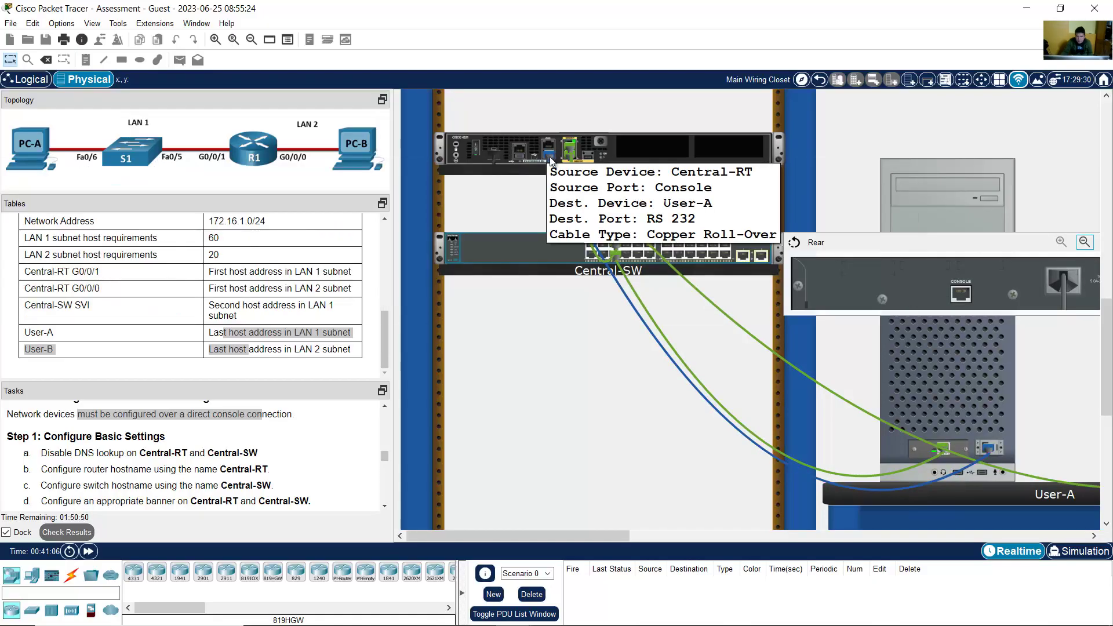
pyautogui.moveTo(549, 157); pyautogui.dragTo(962, 292)
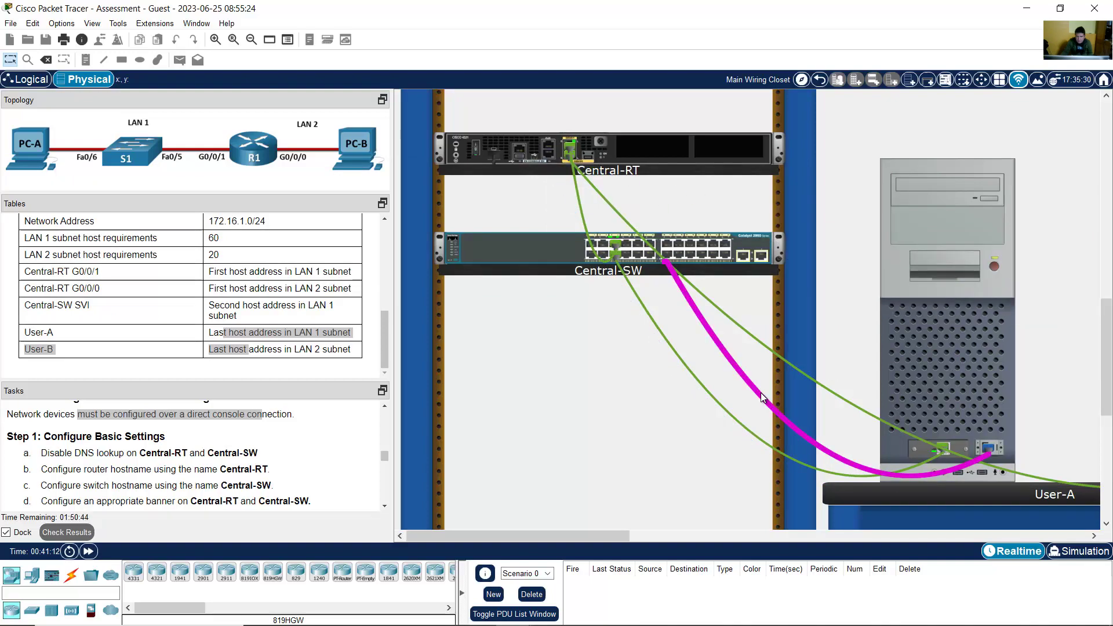
pyautogui.moveTo(754, 394)
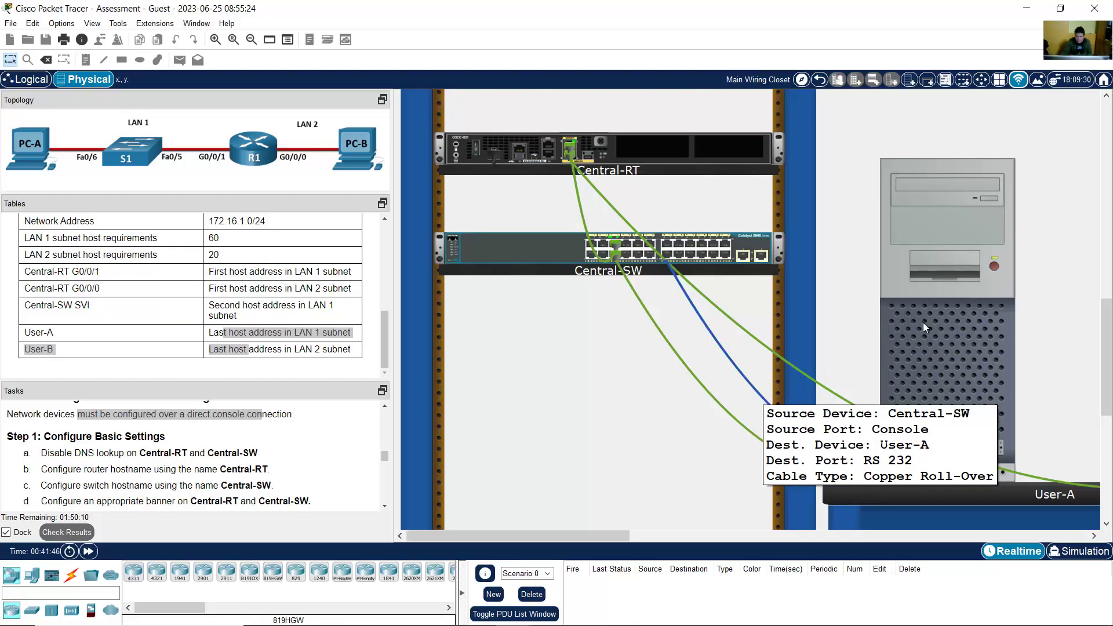
pyautogui.click(939, 305)
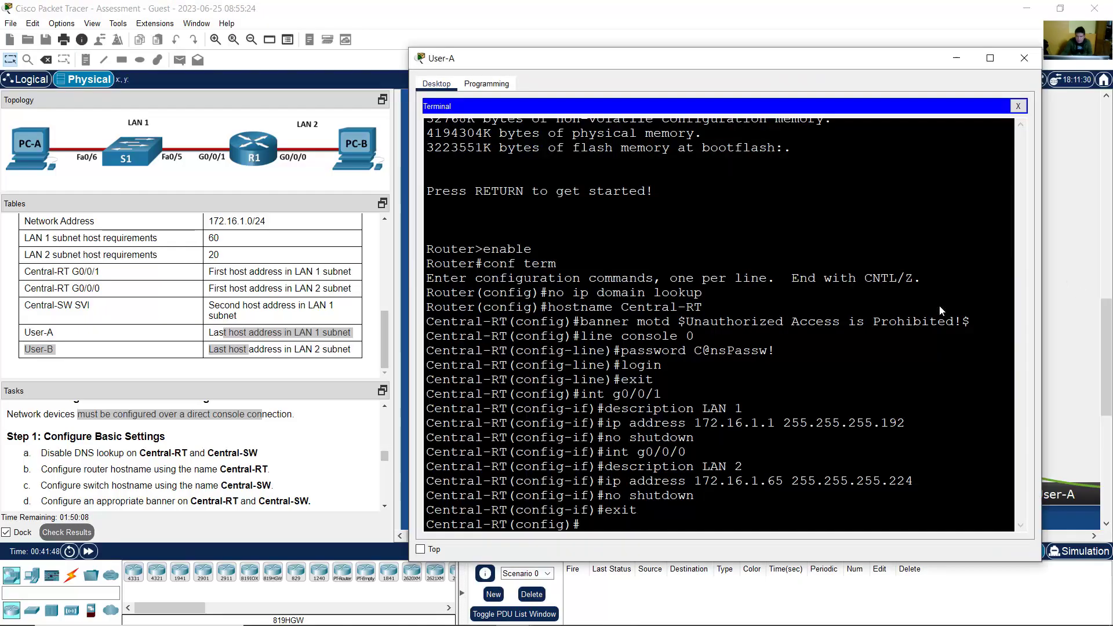
# Step: Open a fresh User-A console session to the switch and enter global configuration mode
pyautogui.click(1019, 106)
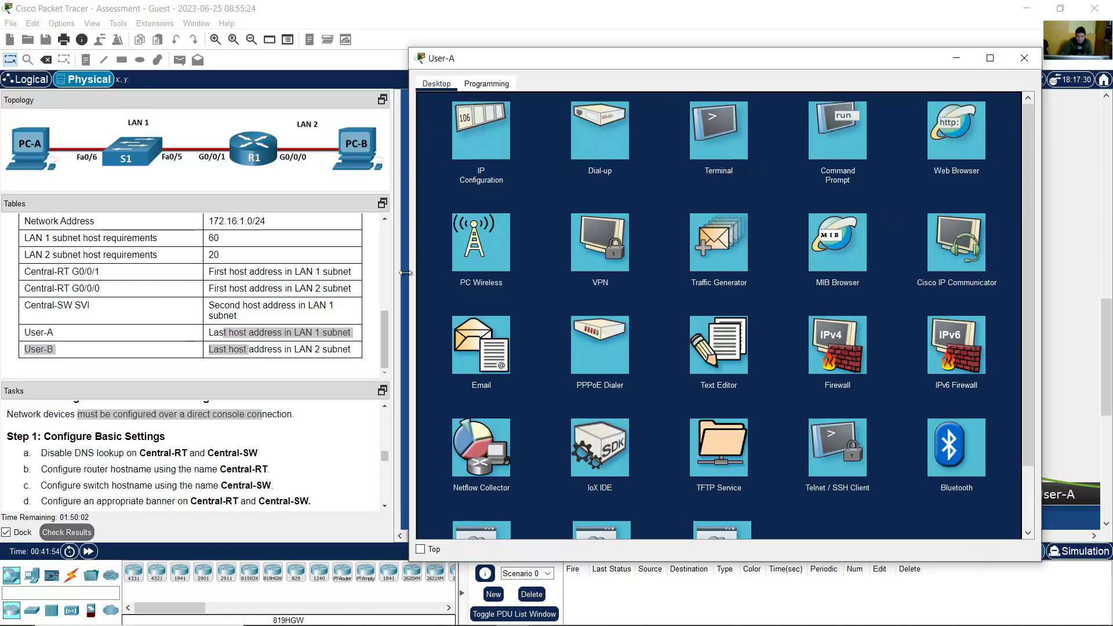
pyautogui.click(729, 169)
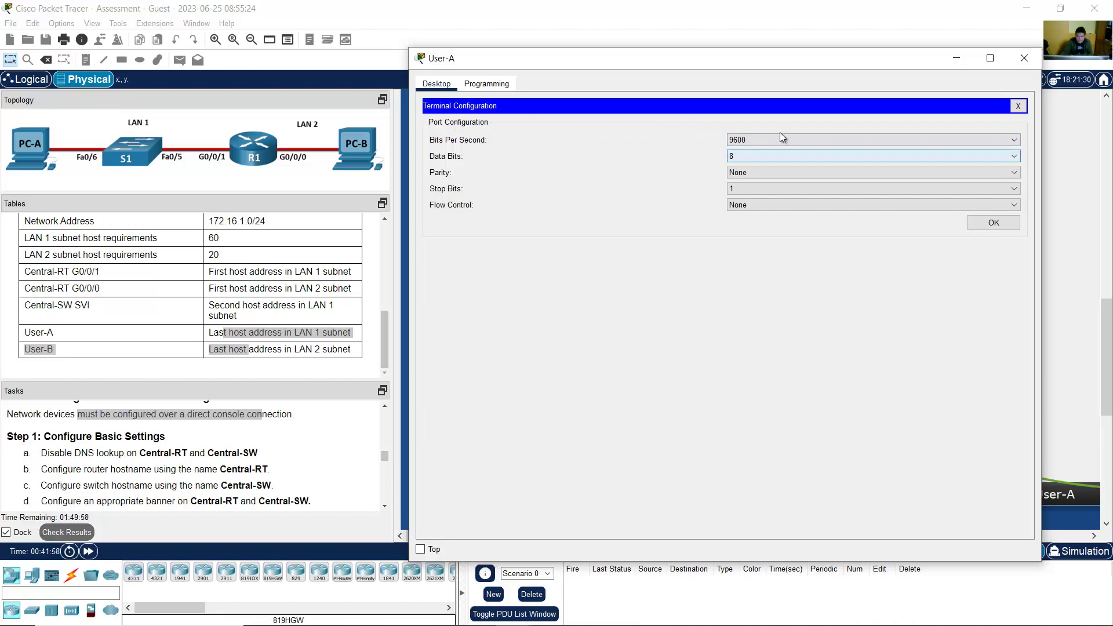
pyautogui.click(985, 225)
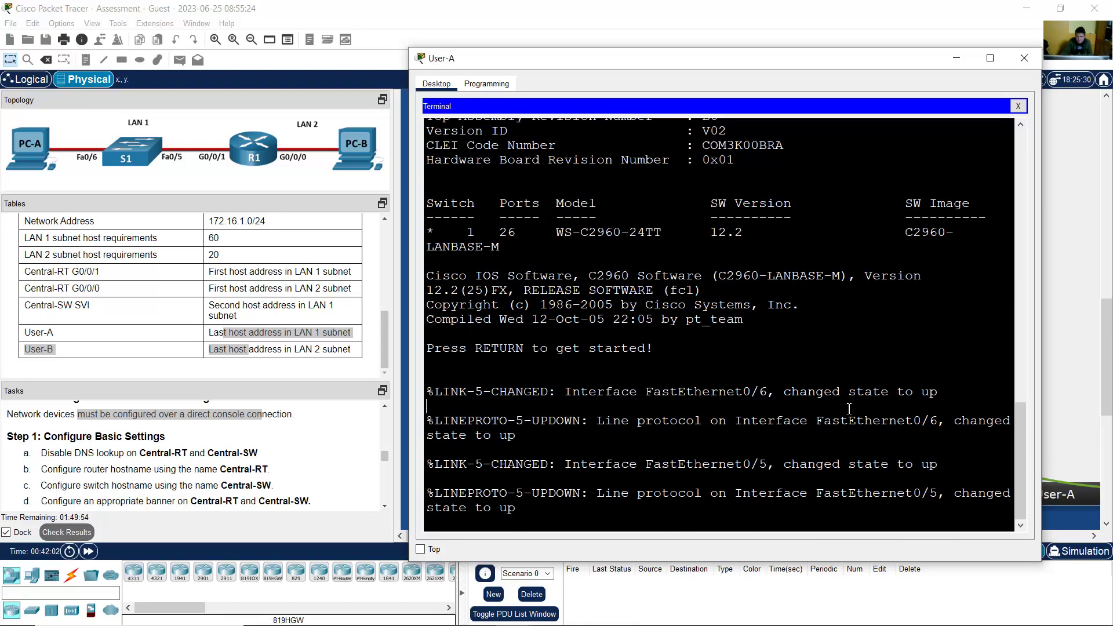
pyautogui.press('Return')
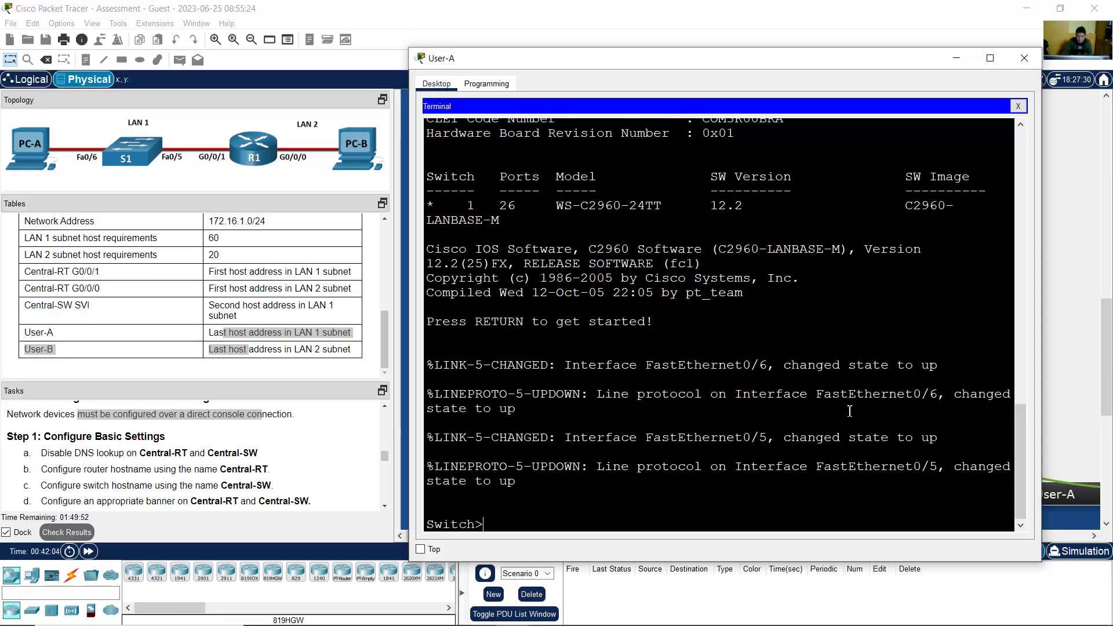
pyautogui.write('enable')
pyautogui.press('Return')
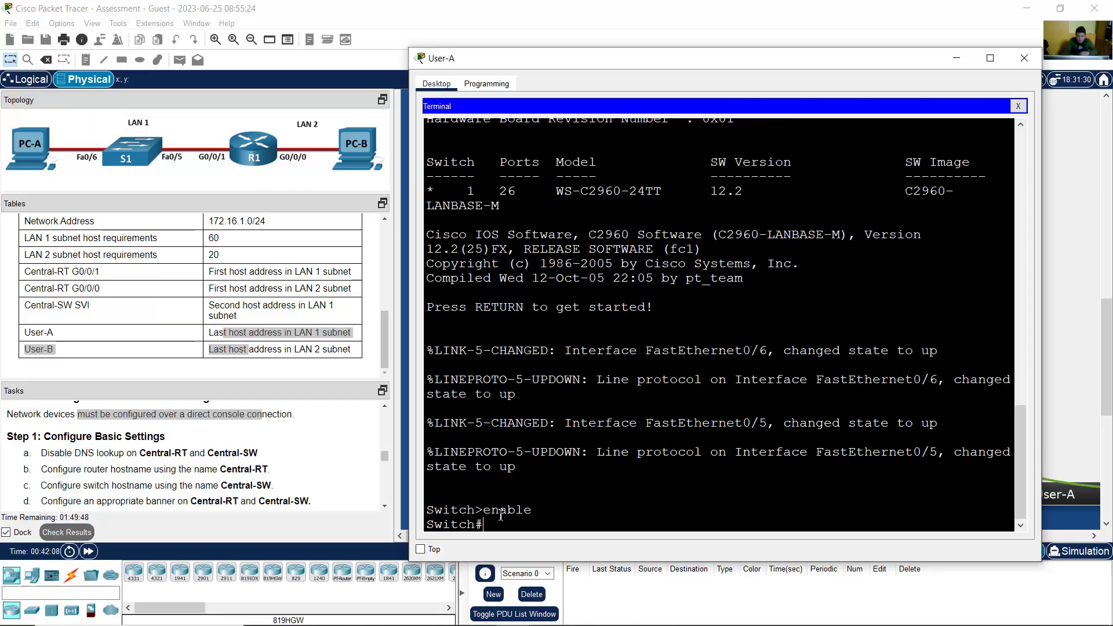
pyautogui.moveTo(499, 524); pyautogui.dragTo(425, 526)
pyautogui.click(559, 524)
pyautogui.write('conf term')
pyautogui.press('Return')
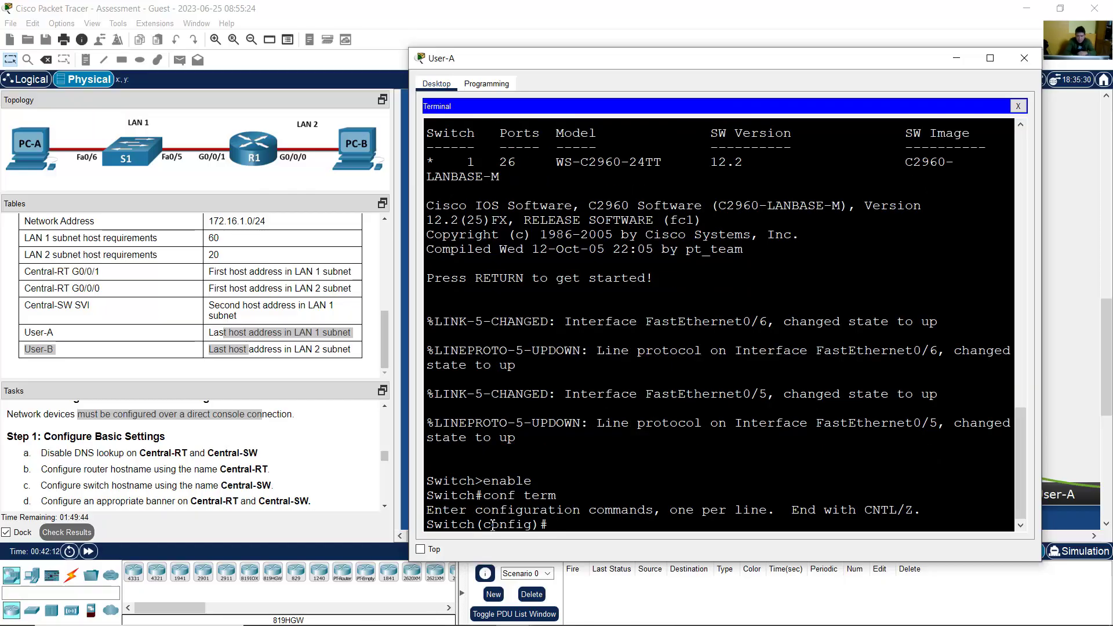
pyautogui.moveTo(475, 524); pyautogui.dragTo(545, 525)
pyautogui.click(476, 510)
# Step: Disable DNS lookup on the switch with no ip domain lookup
pyautogui.click(1025, 58)
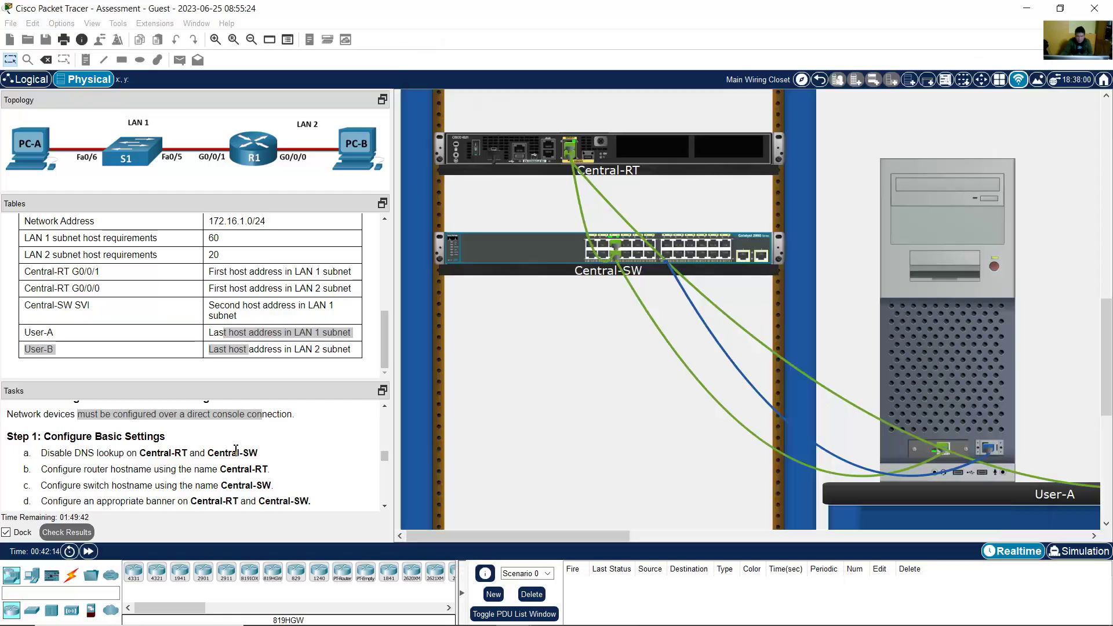
pyautogui.moveTo(56, 453); pyautogui.dragTo(131, 454)
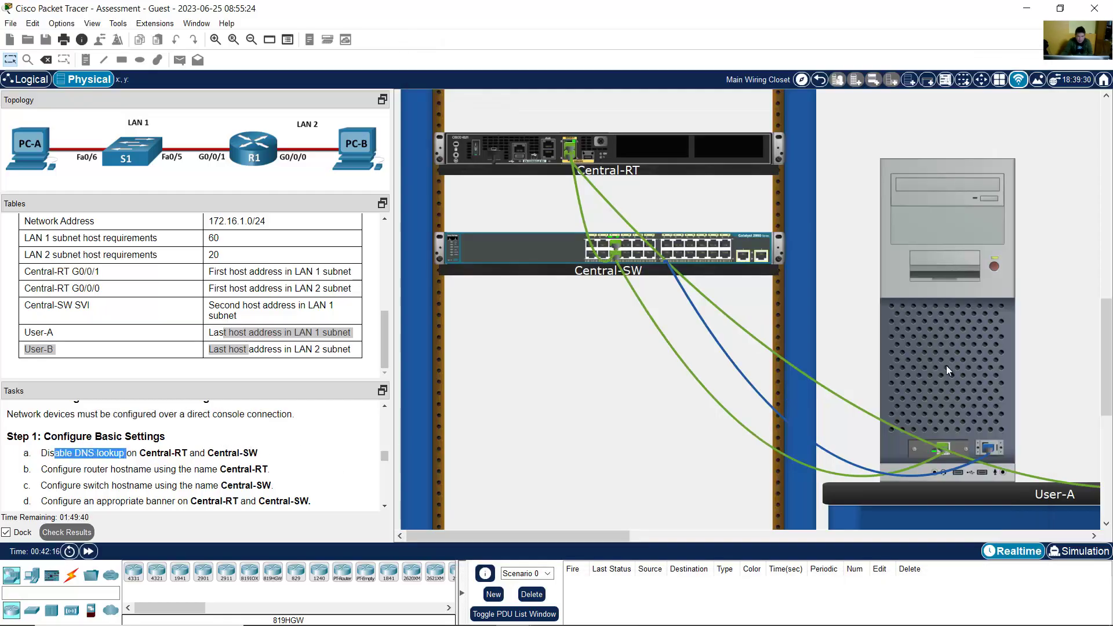
pyautogui.click(946, 365)
pyautogui.write('no ip')
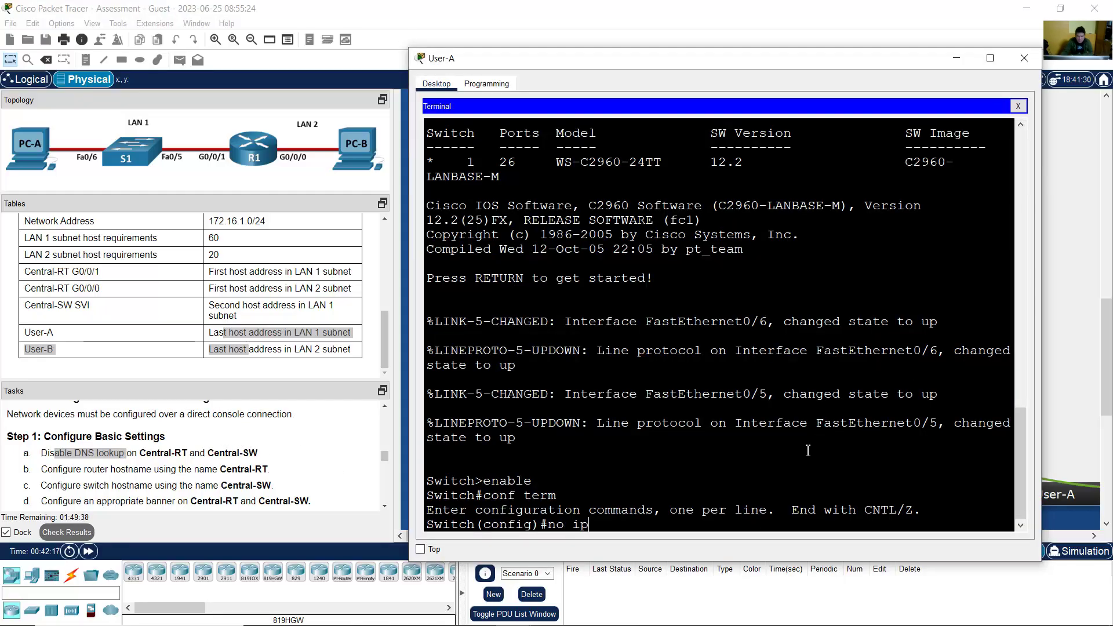
pyautogui.write(' domain looku')
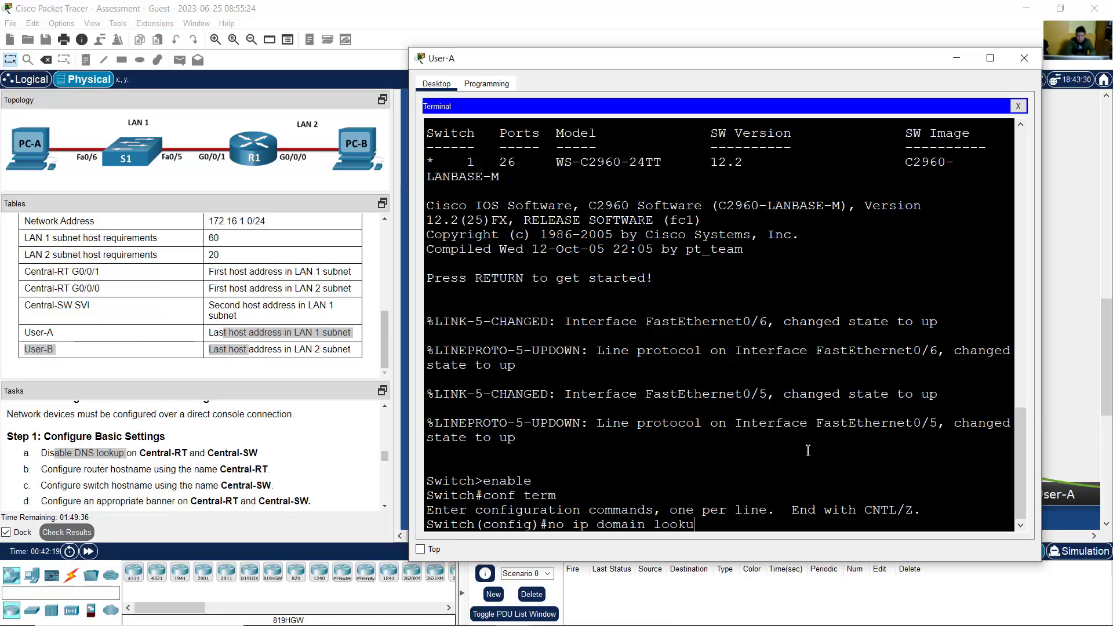
pyautogui.write('p')
pyautogui.press('Return')
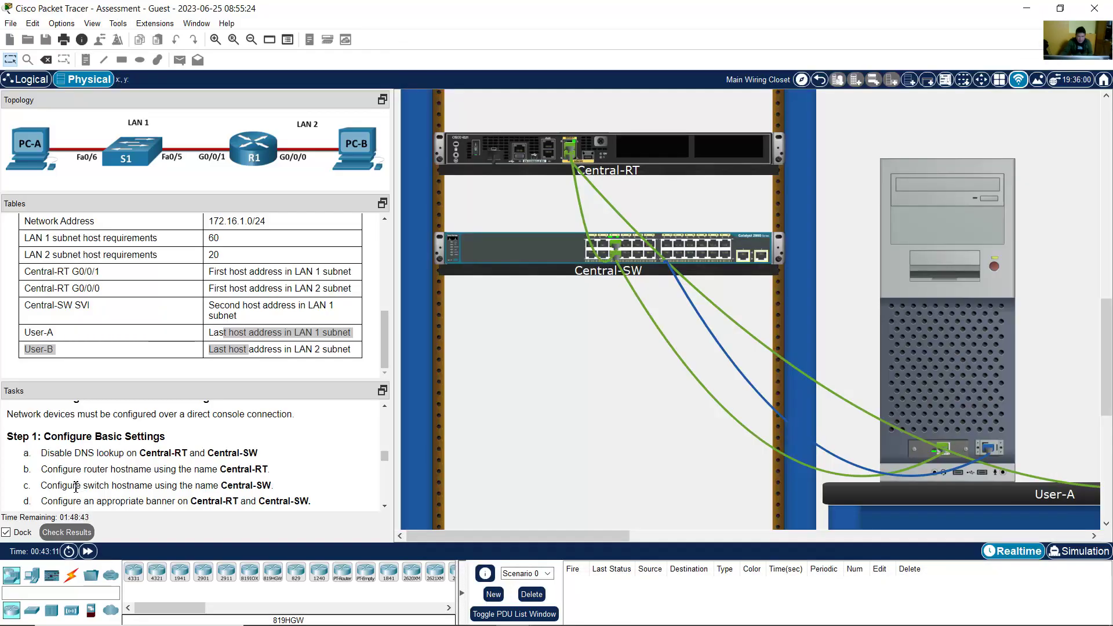
# Step: Set the switch hostname to Central-SW
pyautogui.moveTo(112, 489); pyautogui.dragTo(274, 486)
pyautogui.click(980, 378)
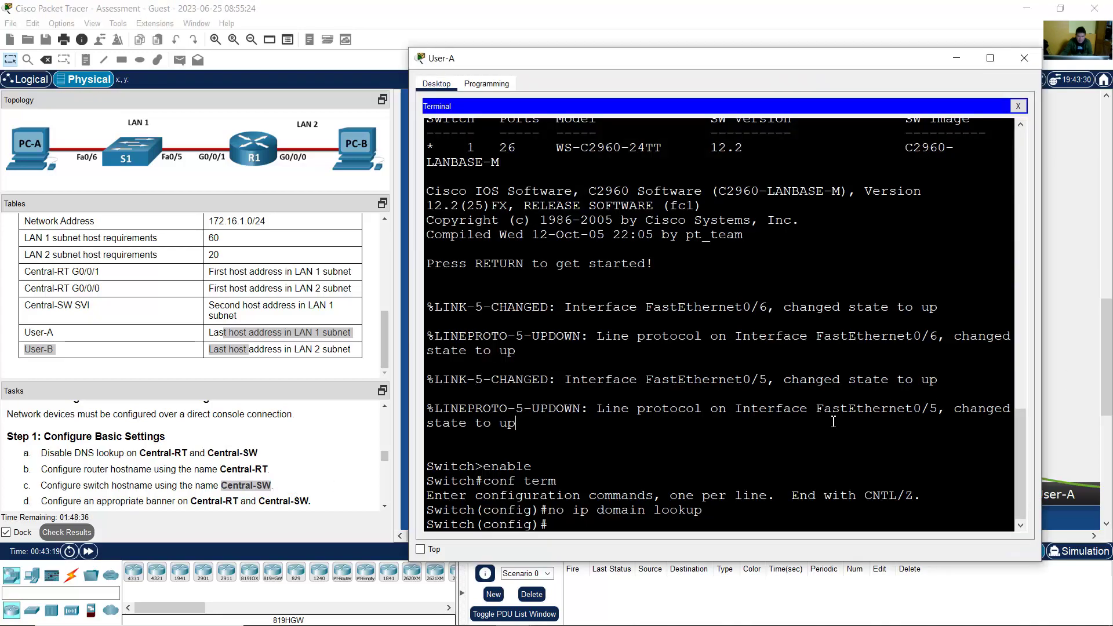
pyautogui.write('hostname Central-SW')
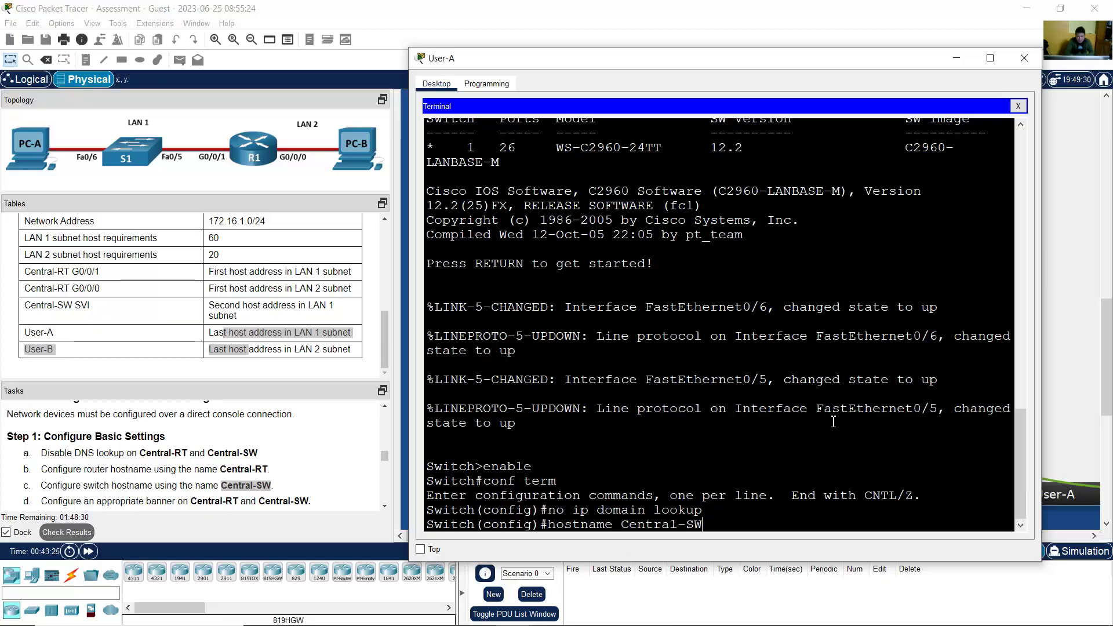
pyautogui.press('Return')
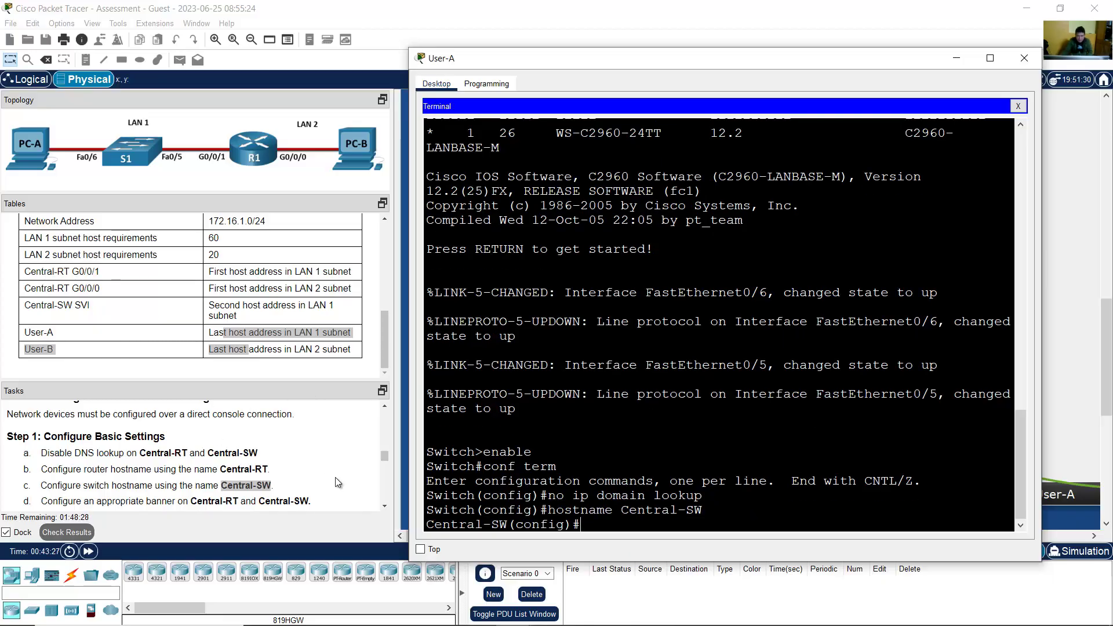
# Step: Add the MOTD banner 'Unauthorized Access is Prohibited!'
pyautogui.click(385, 505)
pyautogui.scroll(-2, 385, 505)
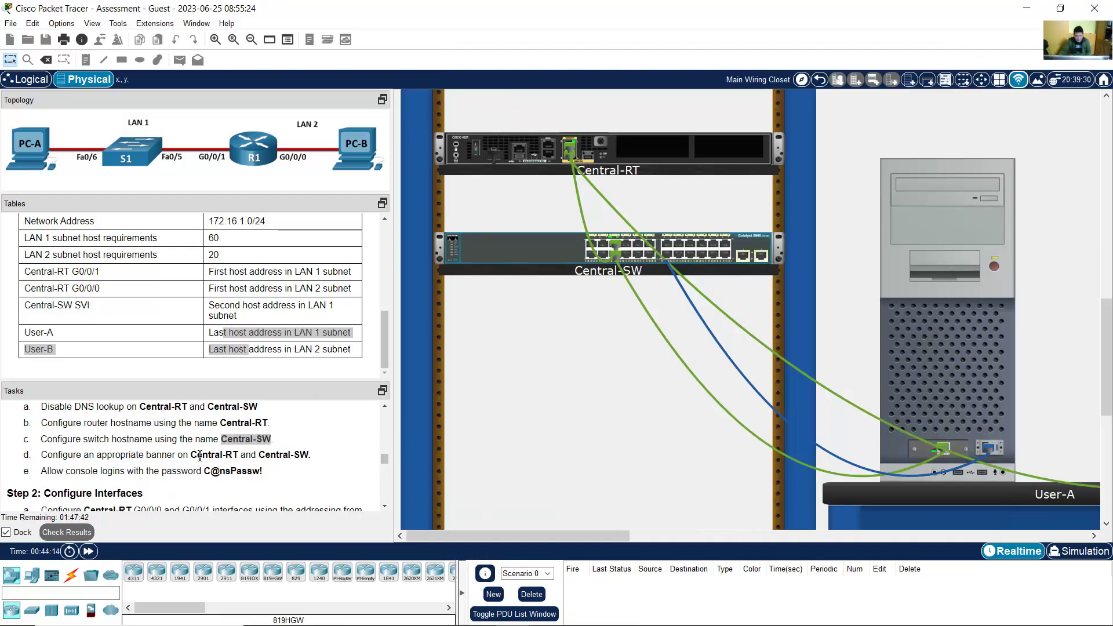
pyautogui.moveTo(63, 456); pyautogui.dragTo(315, 458)
pyautogui.click(954, 441)
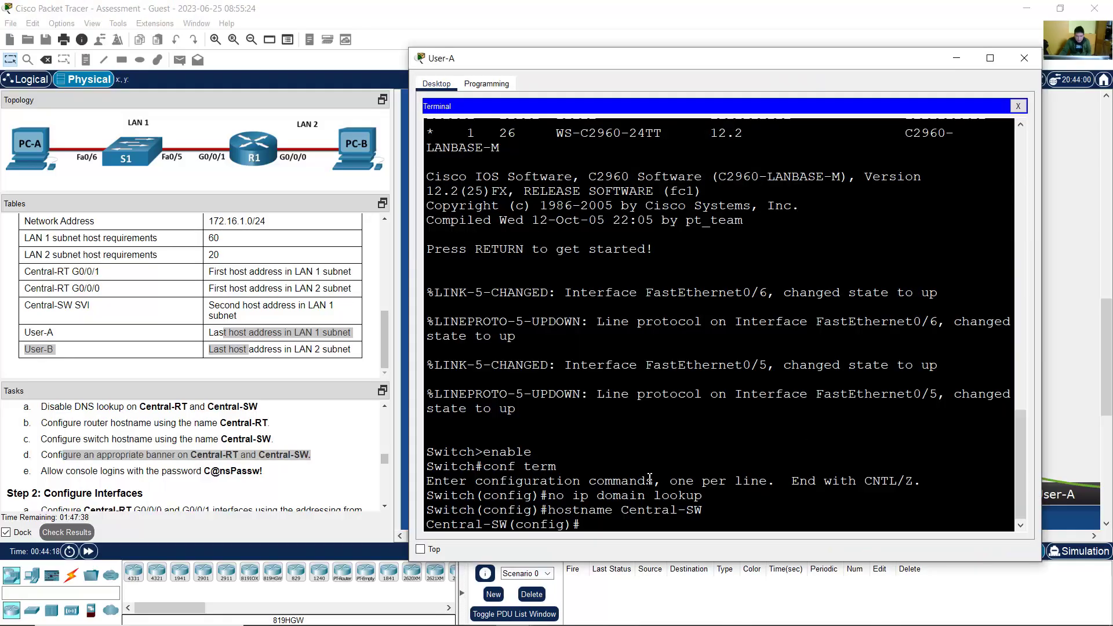
pyautogui.write('banner motd')
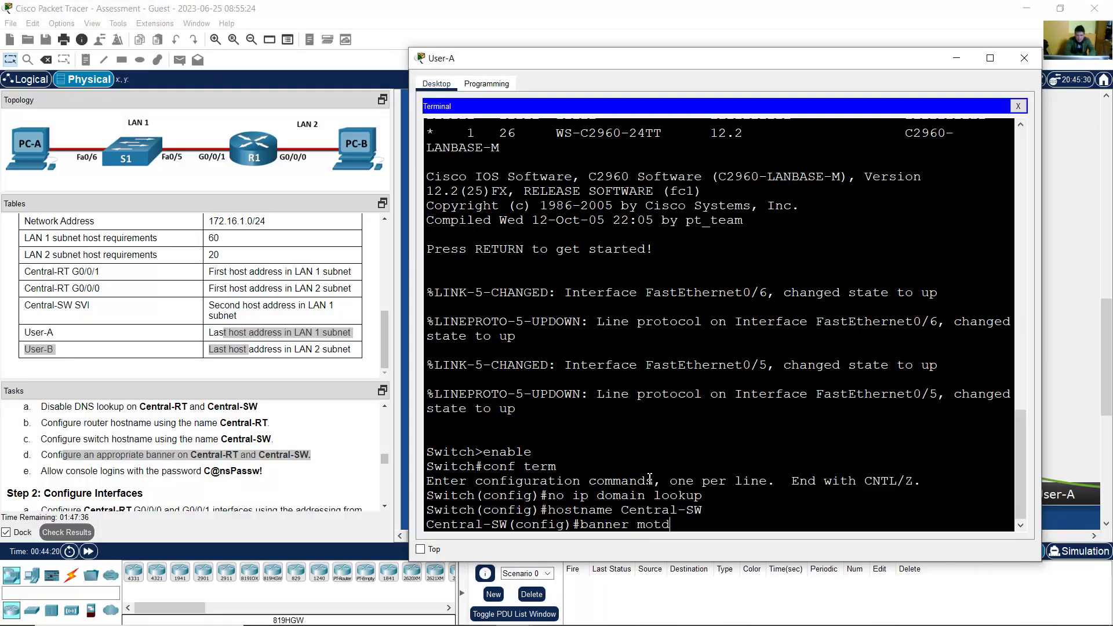
pyautogui.write(' ##')
pyautogui.press('Left')
pyautogui.write('Un')
pyautogui.write('authorized')
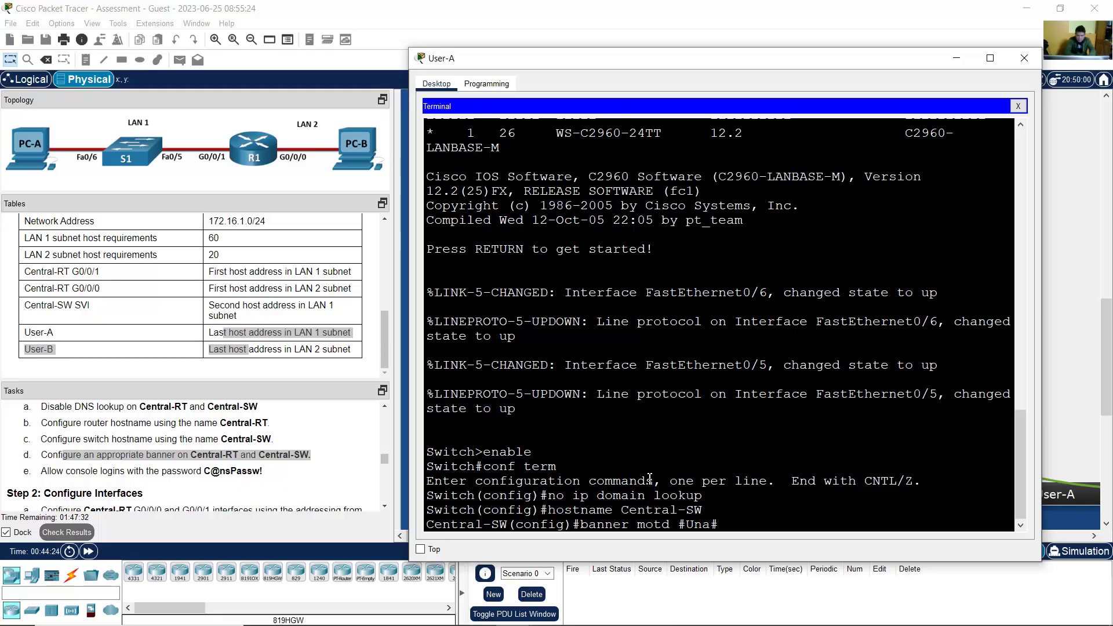
pyautogui.write(' Acce')
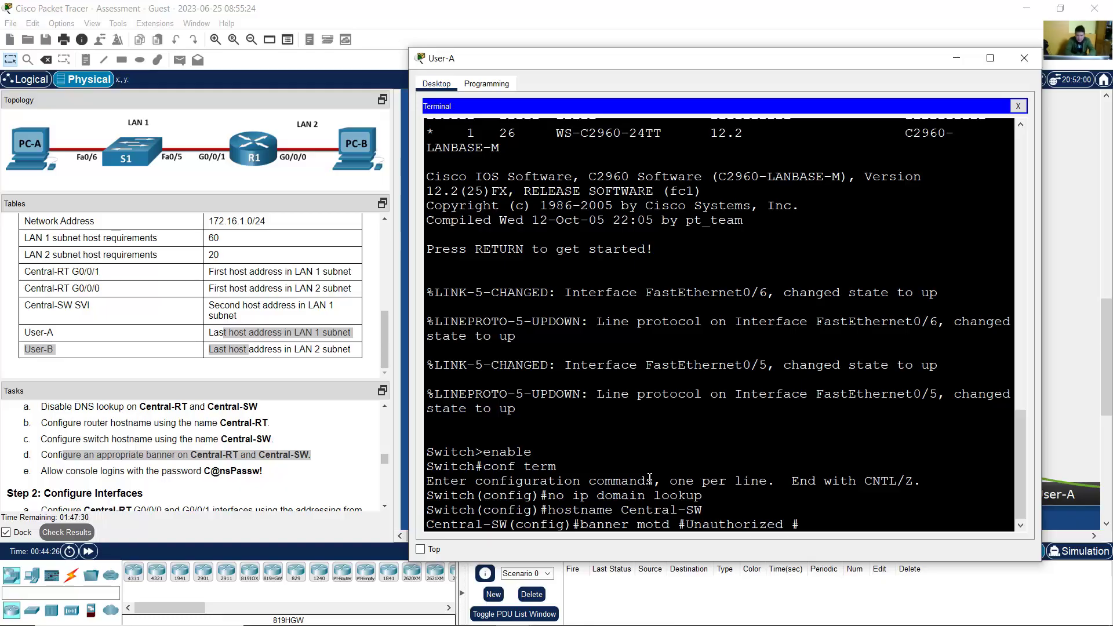
pyautogui.write('ss ')
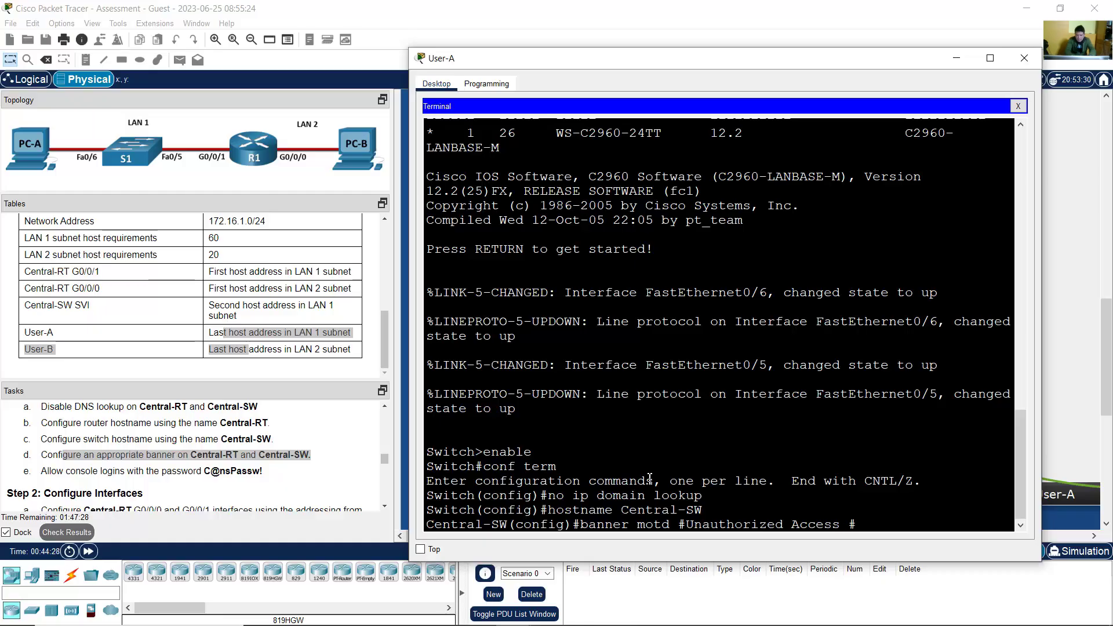
pyautogui.write('is Prohibited!')
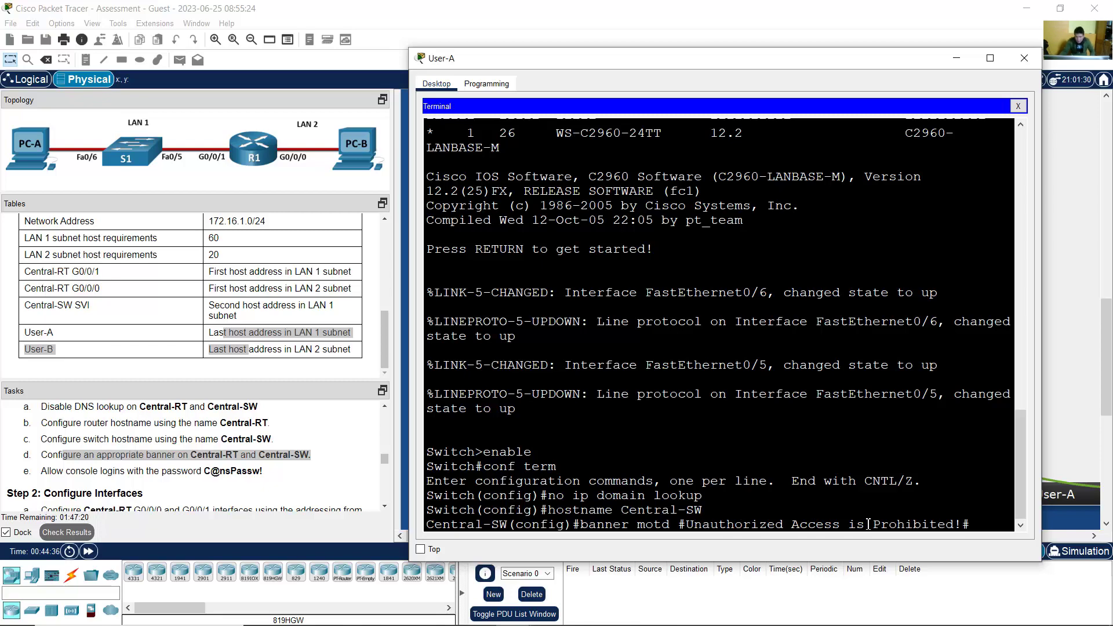
pyautogui.press('Return')
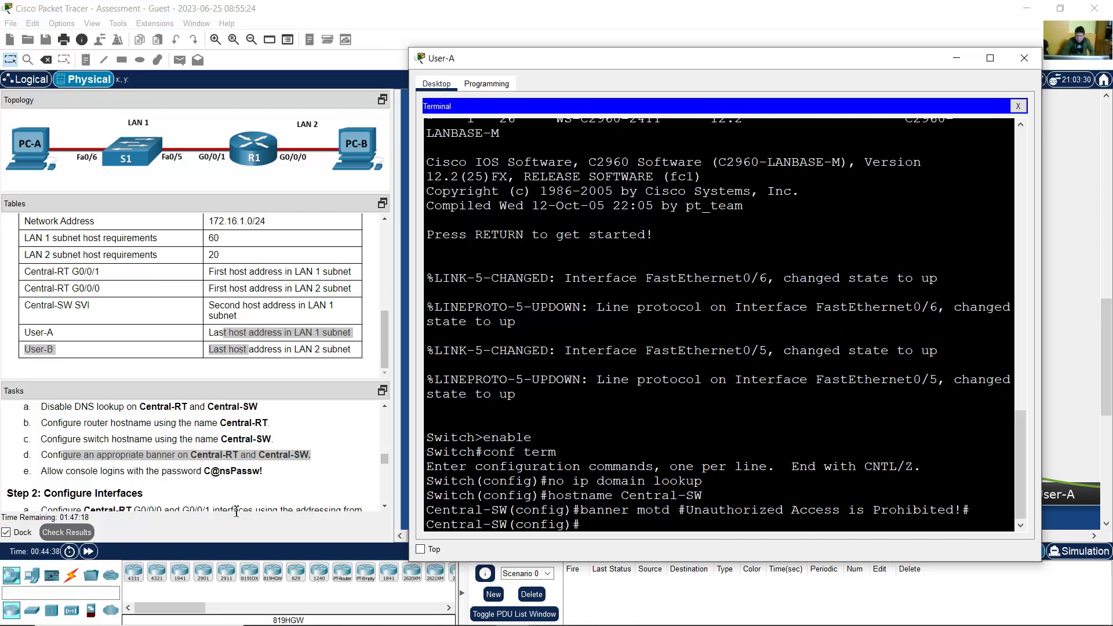
# Step: Protect console line 0 with a password and login, then exit the line configuration
pyautogui.click(70, 472)
pyautogui.moveTo(50, 471); pyautogui.dragTo(268, 478)
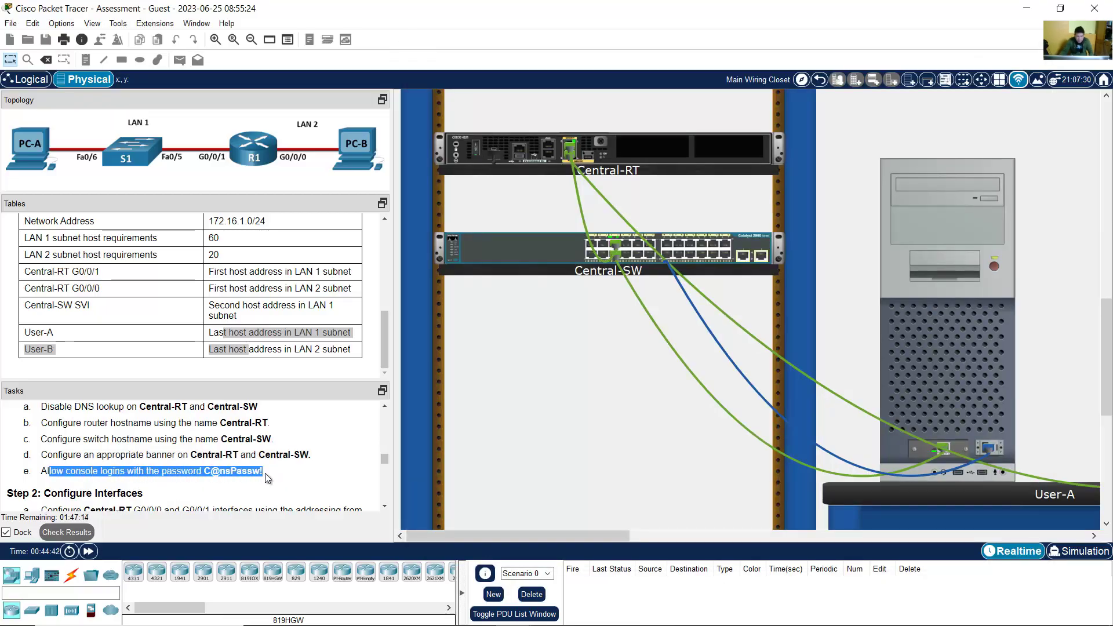
pyautogui.click(951, 328)
pyautogui.write('l')
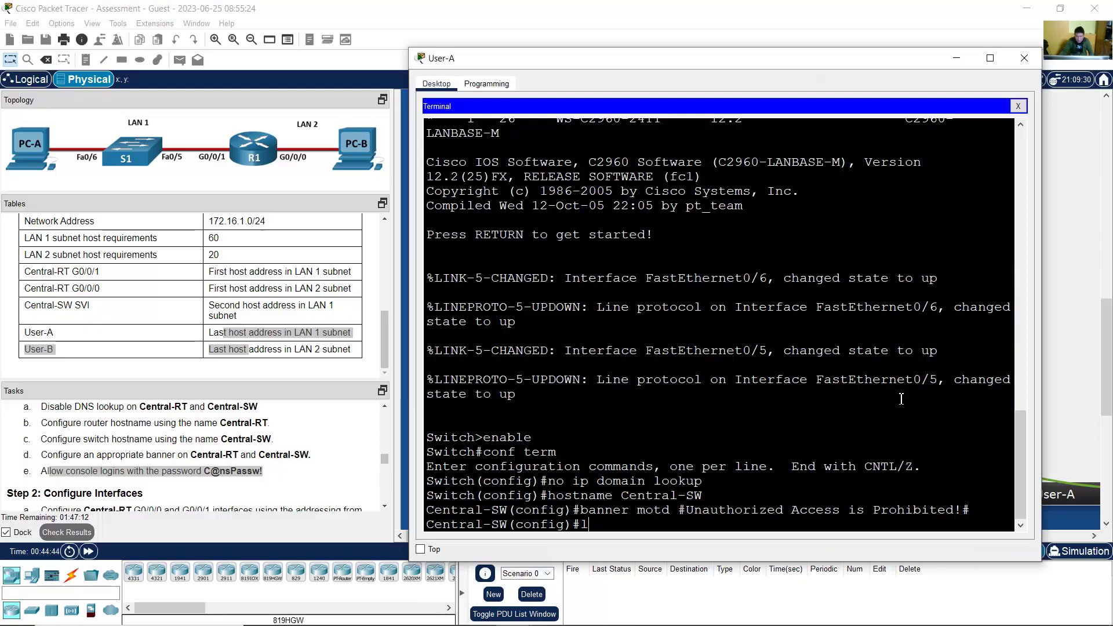
pyautogui.write('ine co')
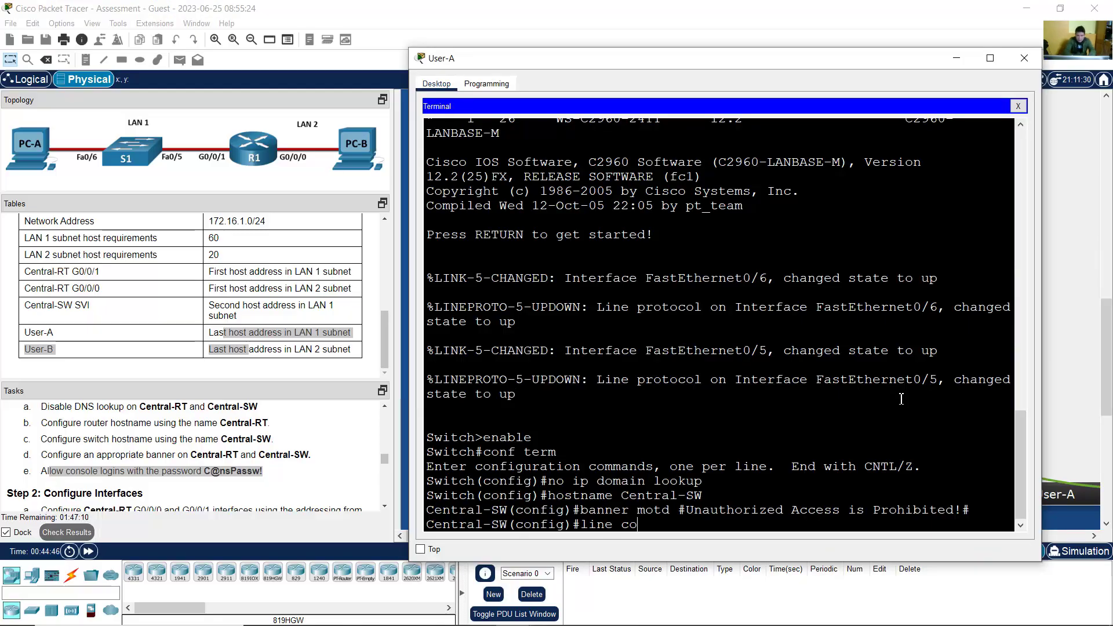
pyautogui.write('nsole 0')
pyautogui.press('Return')
pyautogui.write('passw')
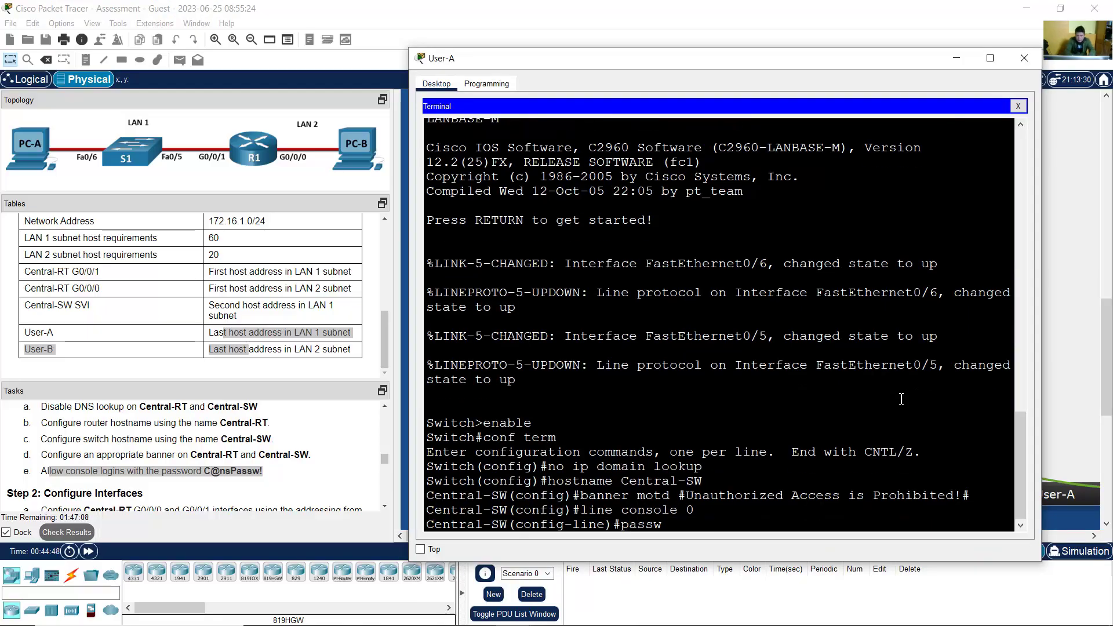
pyautogui.write('ord C@nsPass')
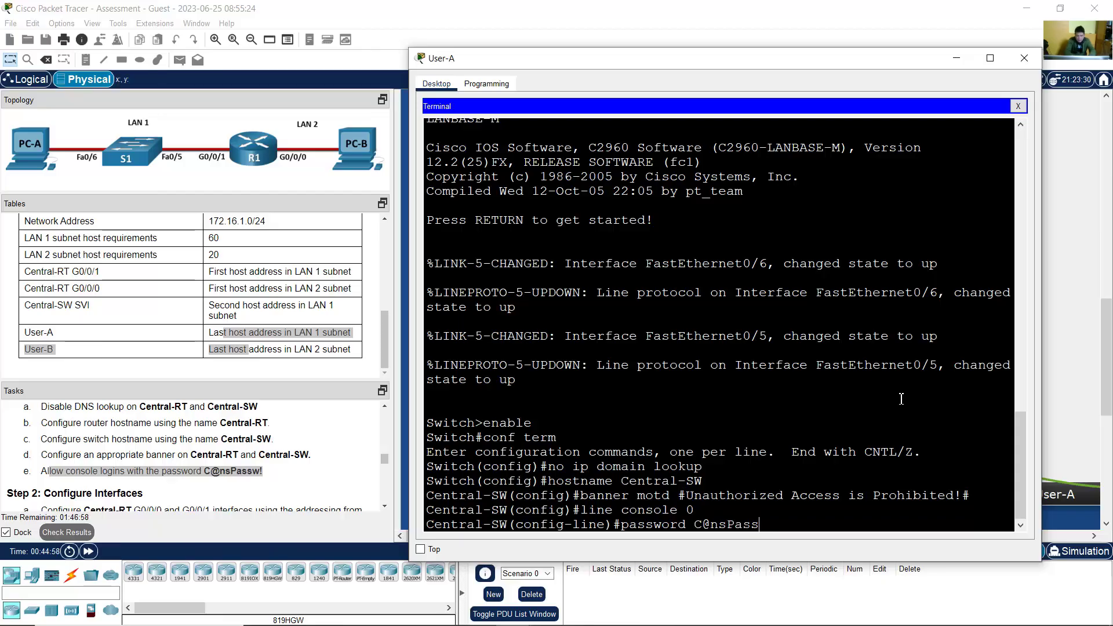
pyautogui.write('w!')
pyautogui.press('Return')
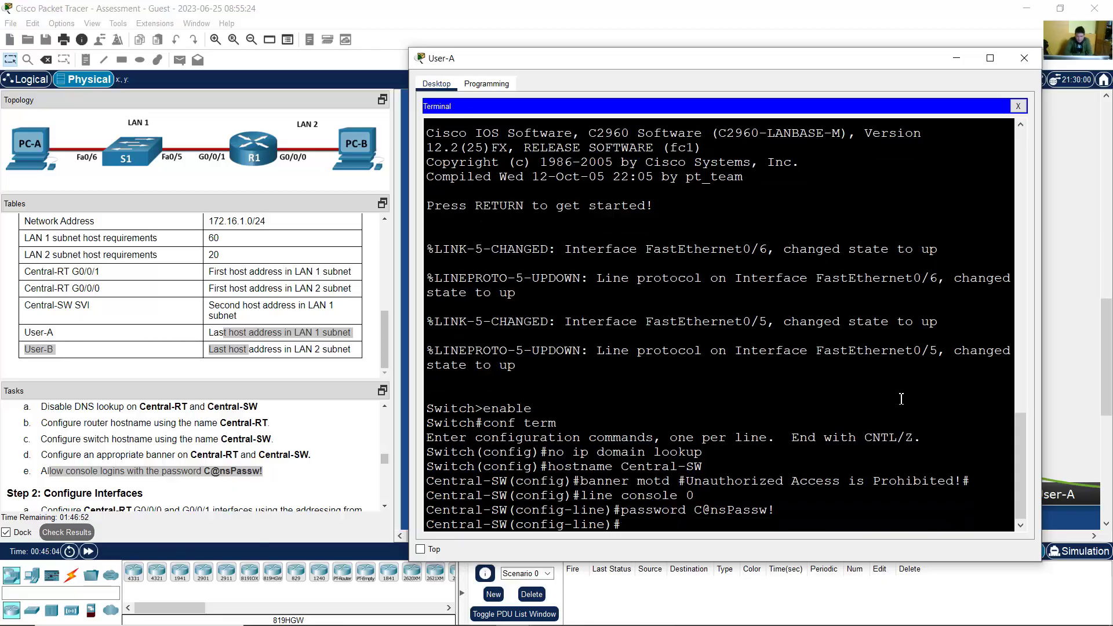
pyautogui.write('login')
pyautogui.press('Return')
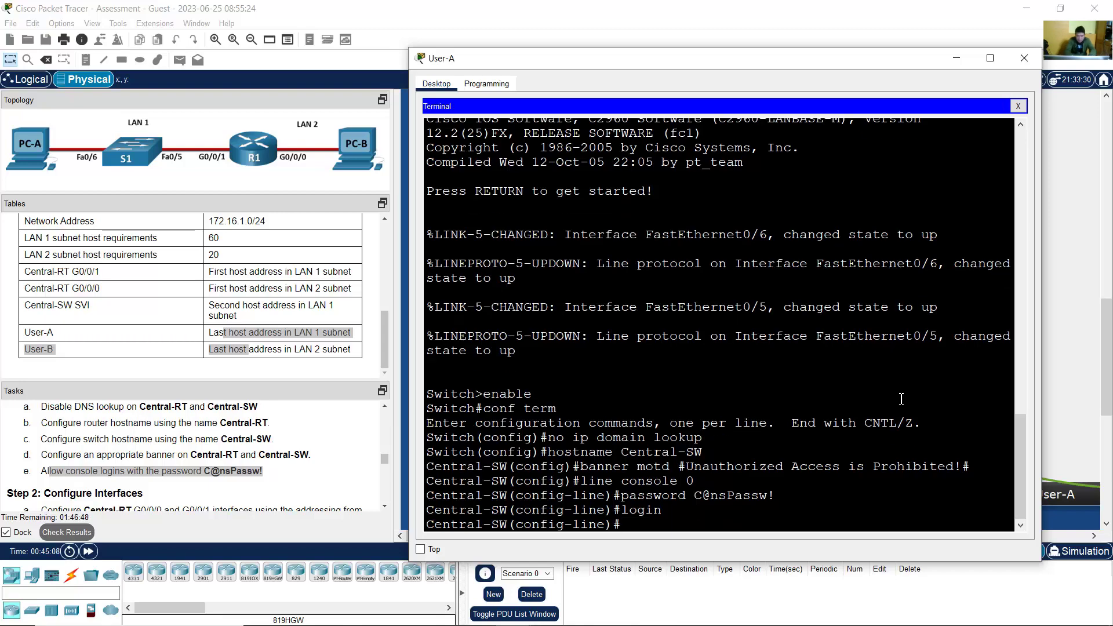
pyautogui.write('exit')
pyautogui.press('Return')
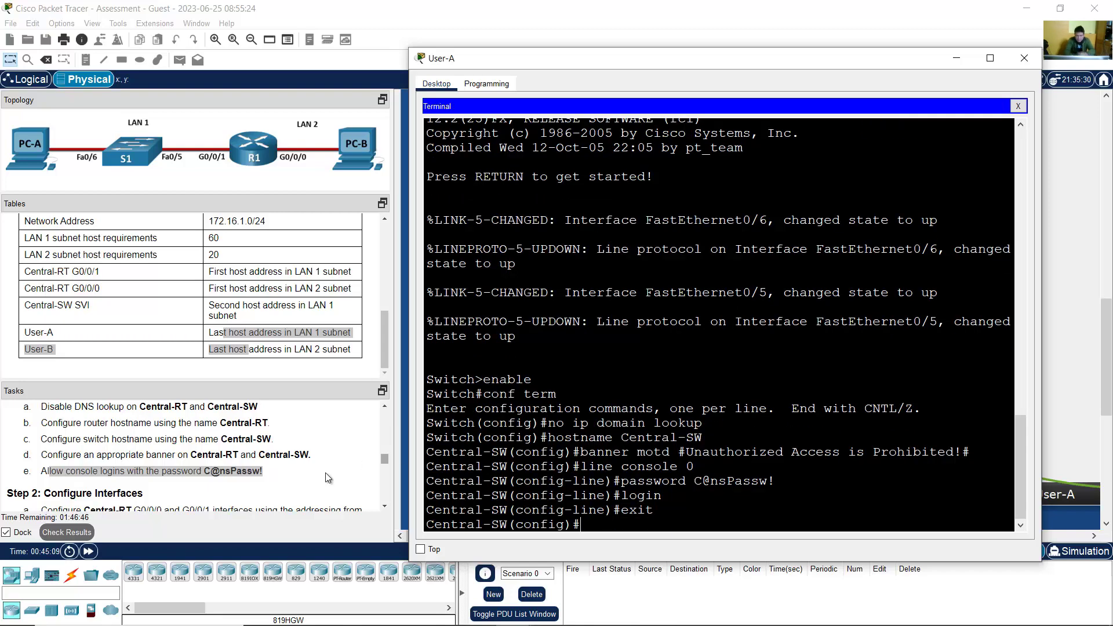
pyautogui.click(266, 471)
pyautogui.scroll(-2, 266, 468)
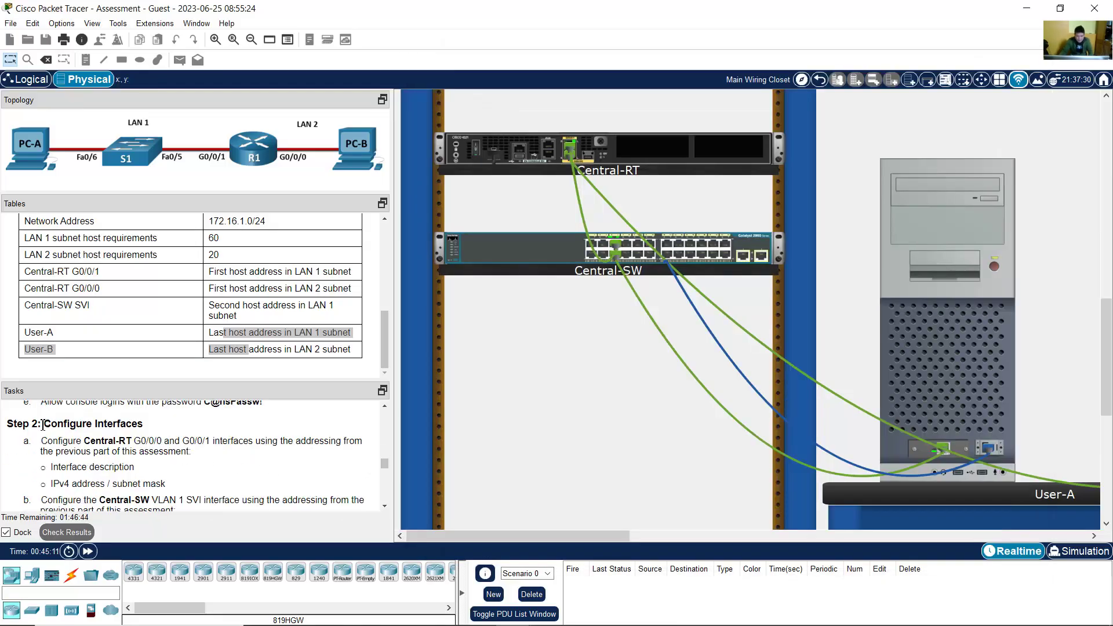
# Step: Enter interface configuration for VLAN 1 on Central-SW
pyautogui.moveTo(43, 425); pyautogui.dragTo(144, 429)
pyautogui.scroll(-4, 145, 435)
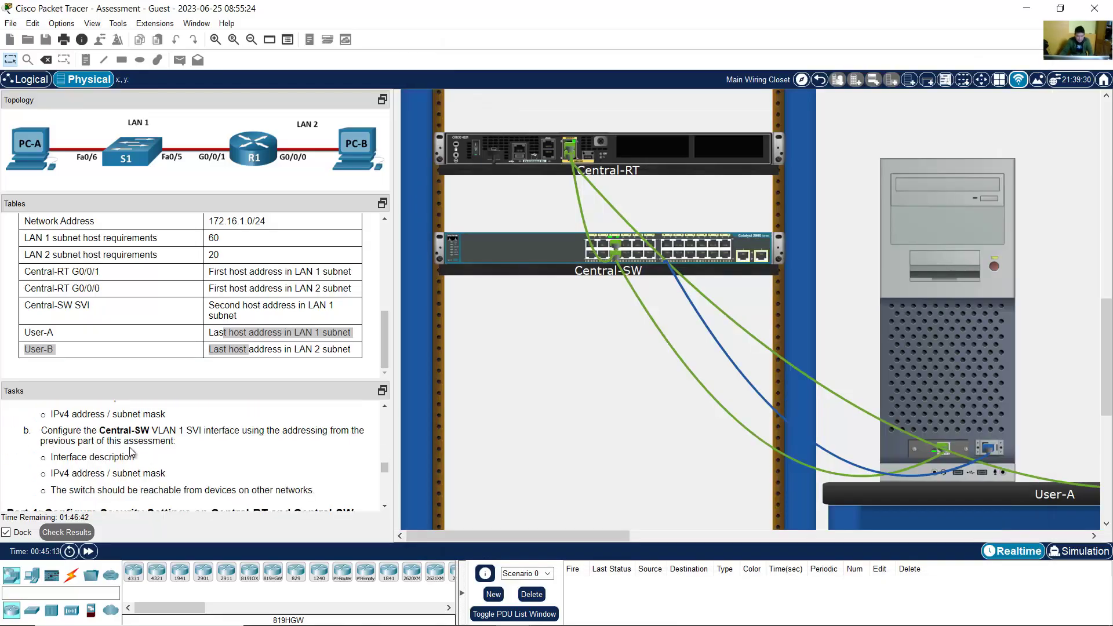
pyautogui.moveTo(52, 432); pyautogui.dragTo(210, 432)
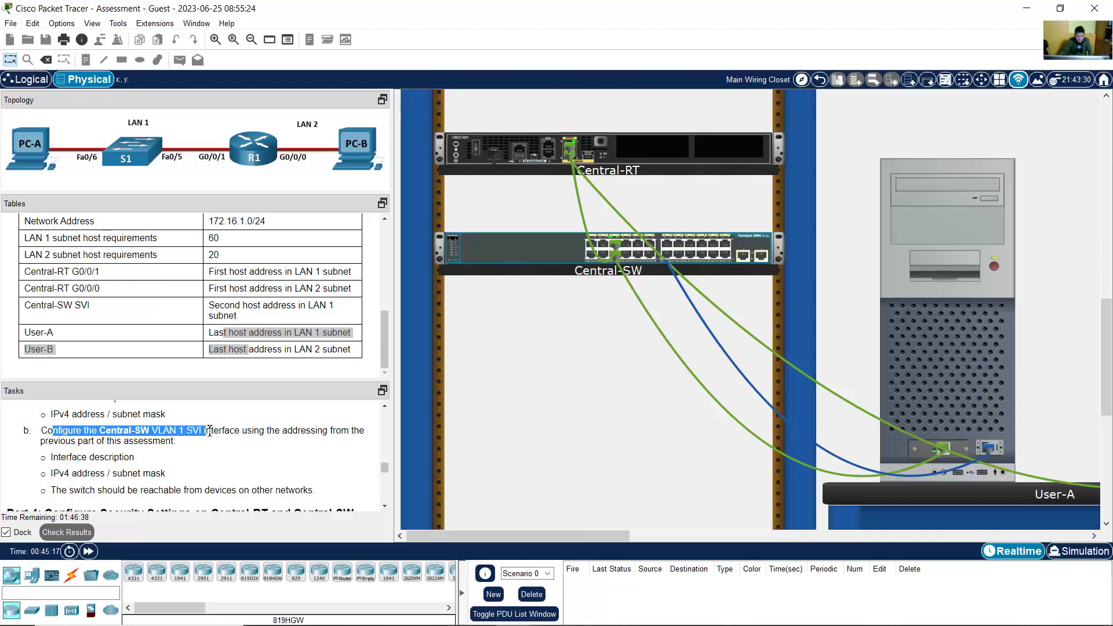
pyautogui.click(955, 295)
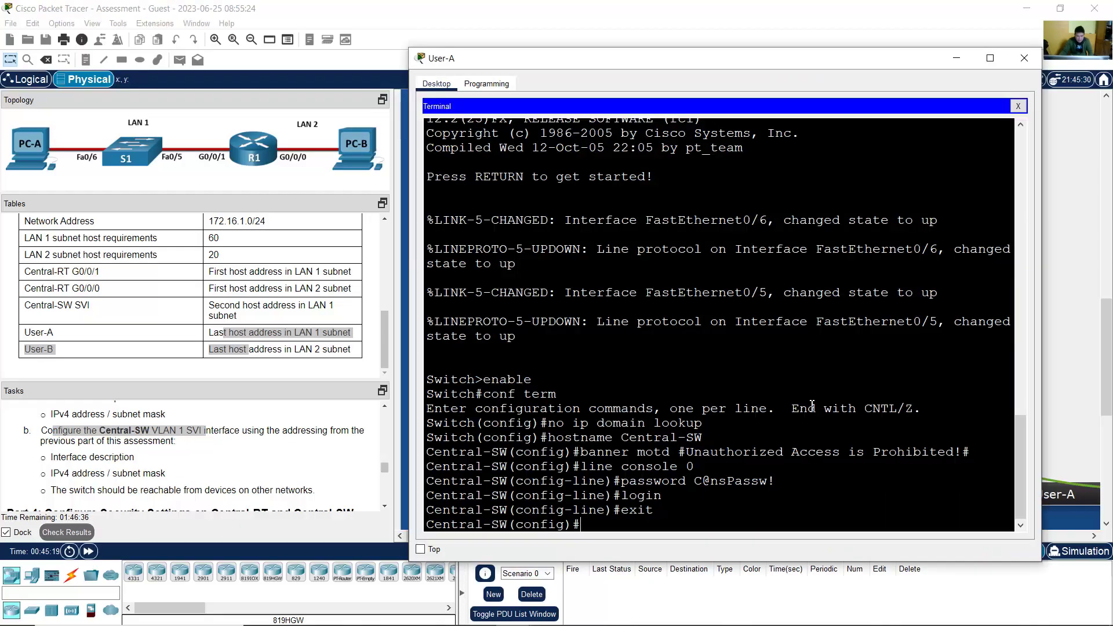
pyautogui.write('int vlan 1')
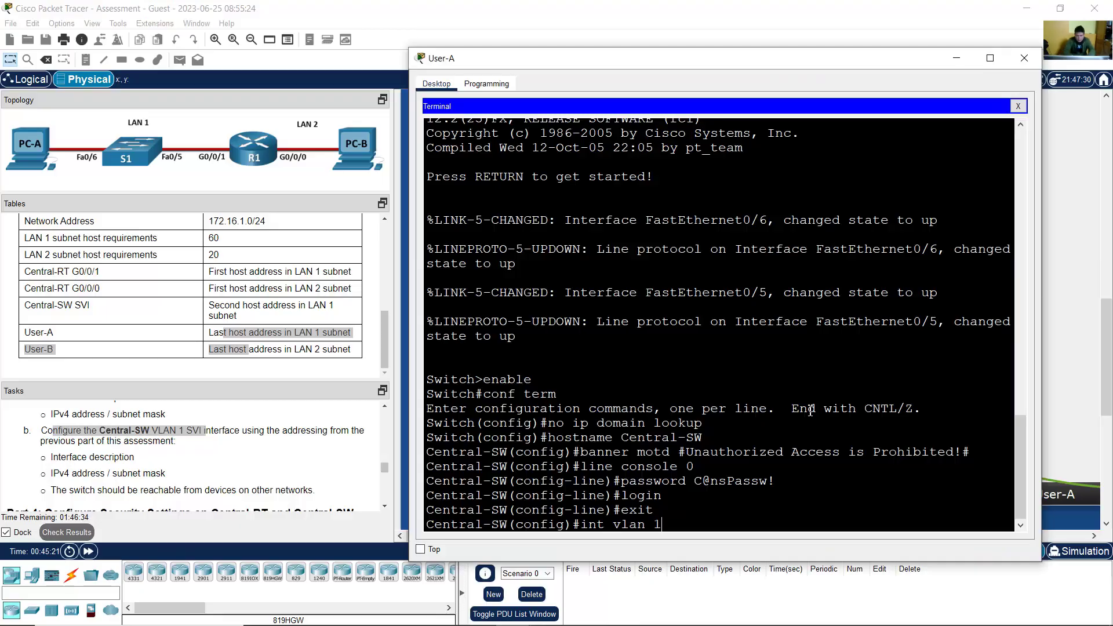
pyautogui.press('Return')
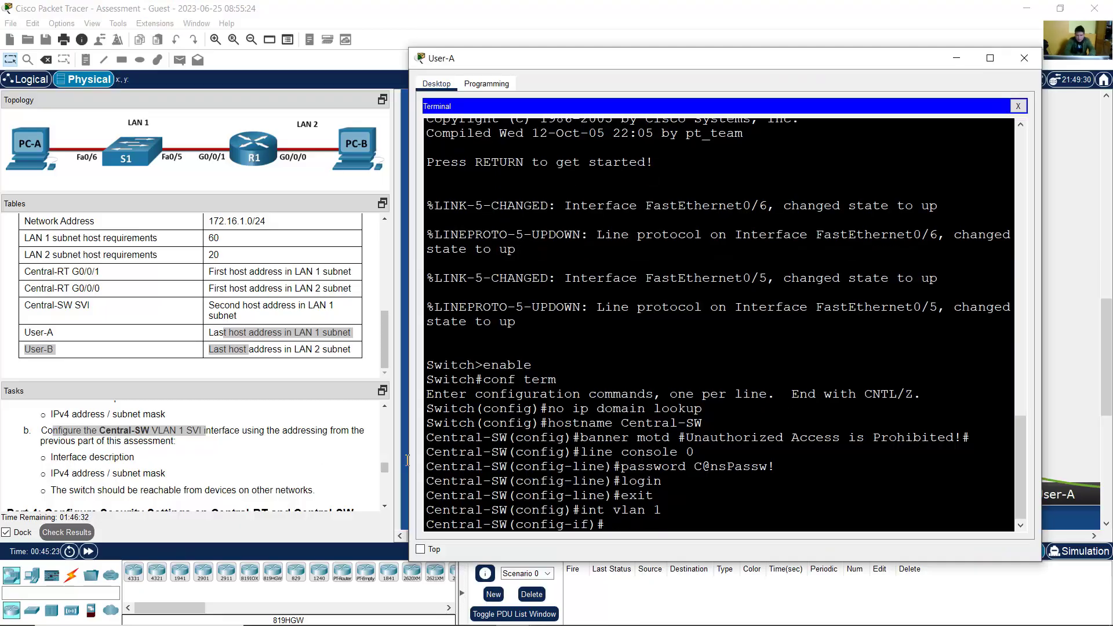
# Step: Give the VLAN 1 interface the description Management
pyautogui.scroll(-1, 163, 452)
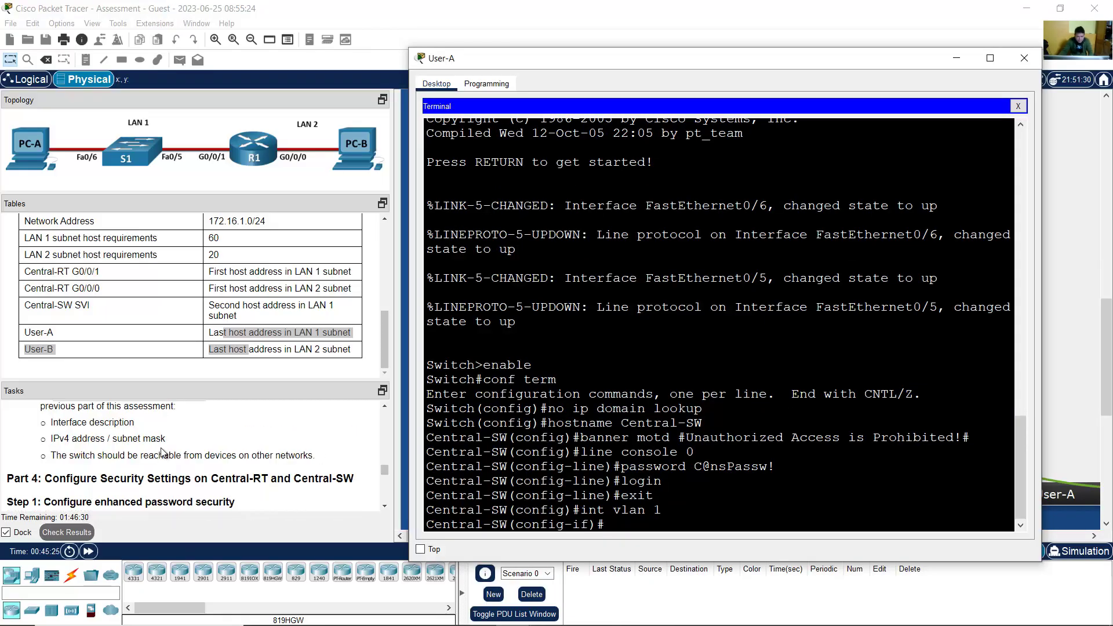
pyautogui.scroll(1, 163, 452)
pyautogui.moveTo(83, 458); pyautogui.dragTo(152, 458)
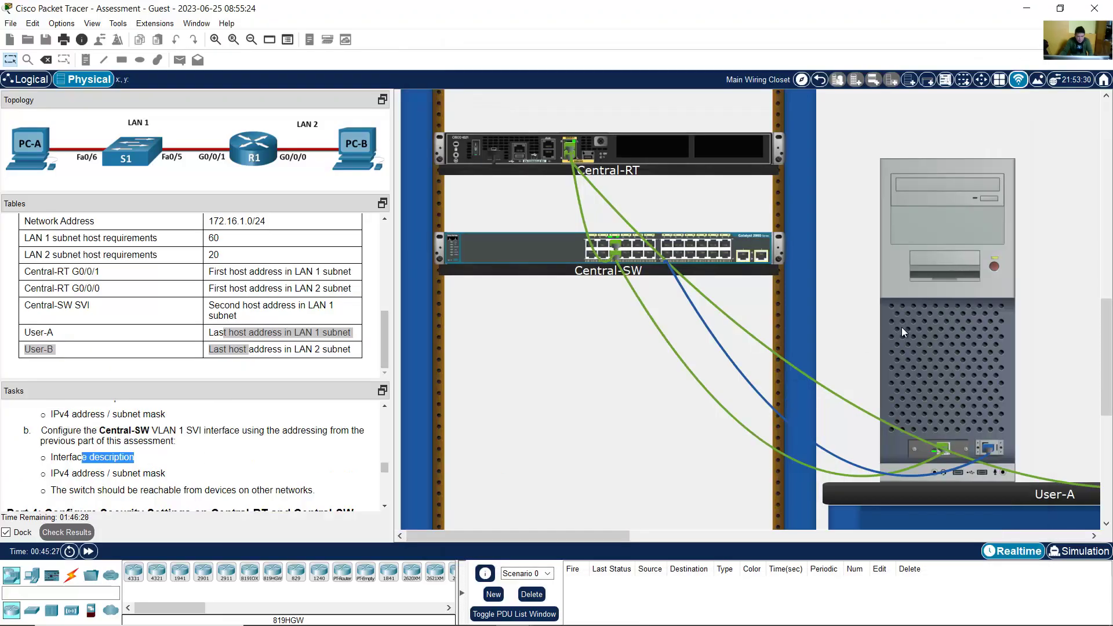
pyautogui.click(902, 327)
pyautogui.write('descr')
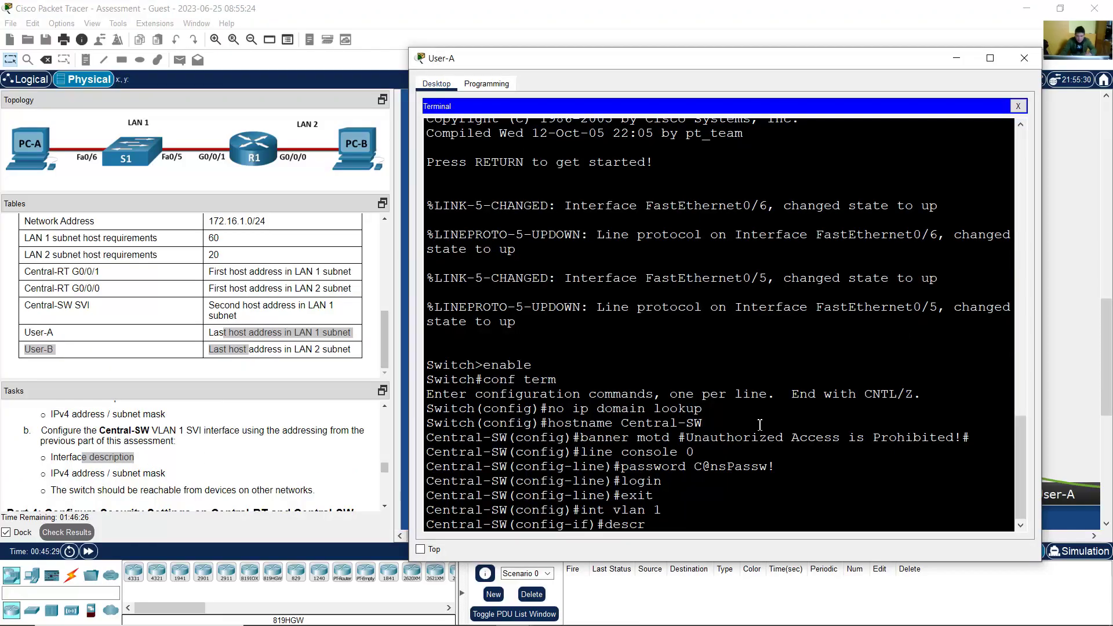
pyautogui.write('iption Mana')
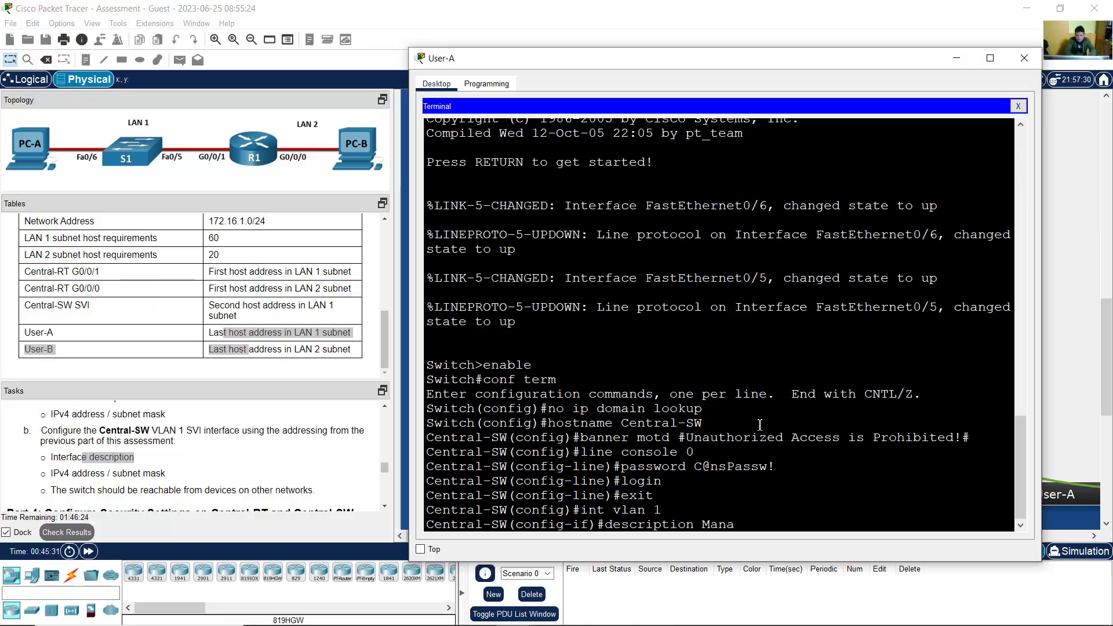
pyautogui.write('gemenr')
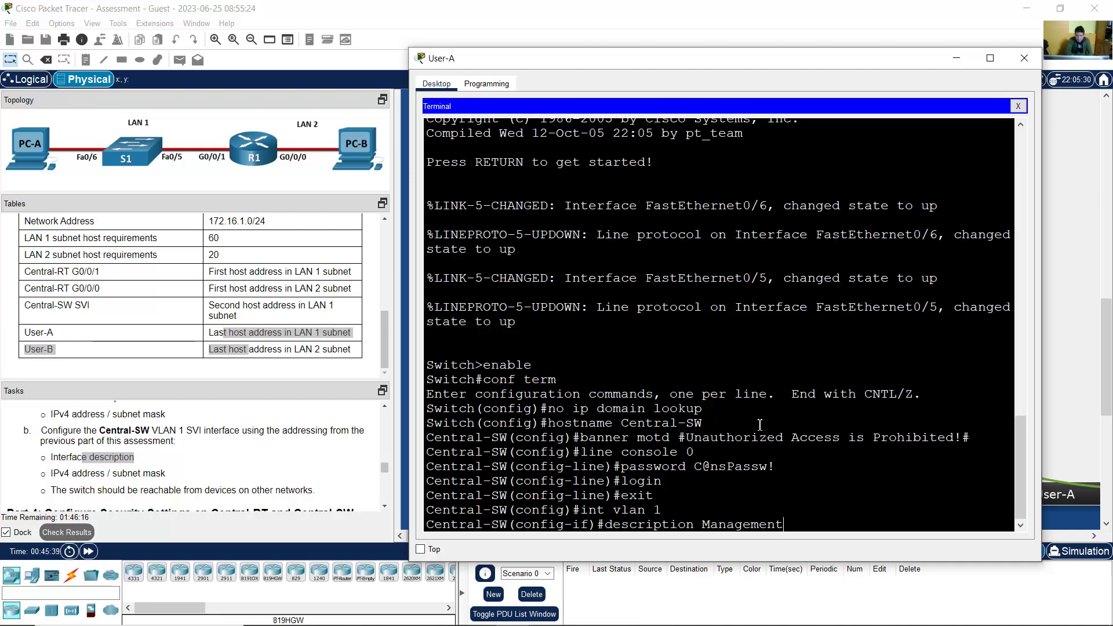
pyautogui.press('Return')
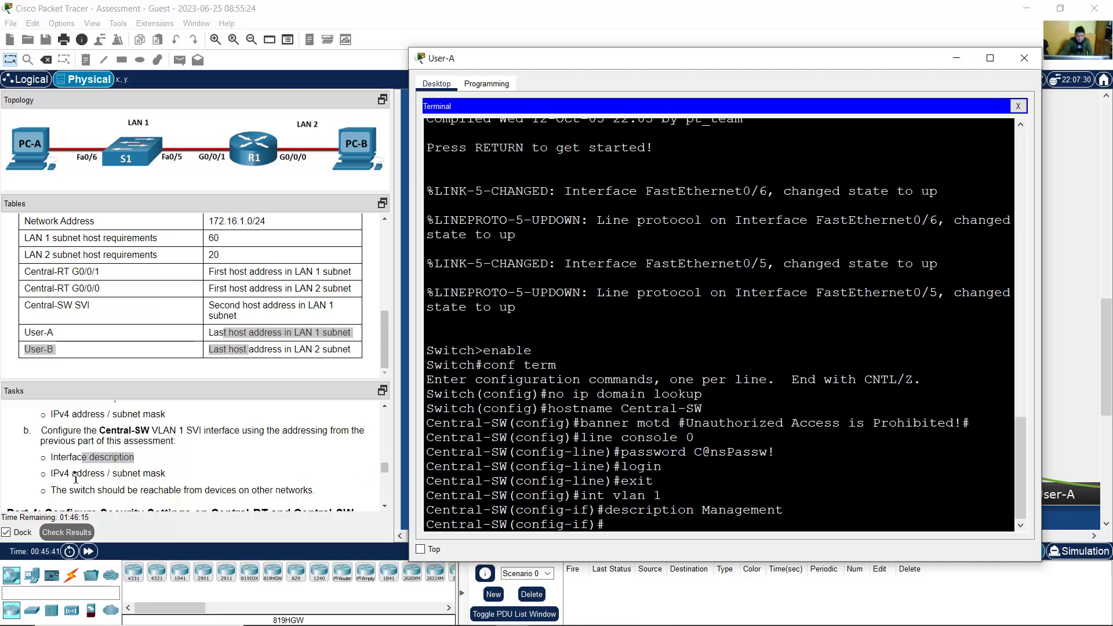
# Step: Look up the Central-SW SVI address 172.16.1.2/26 in the subnetting spreadsheet
pyautogui.moveTo(69, 473); pyautogui.dragTo(159, 471)
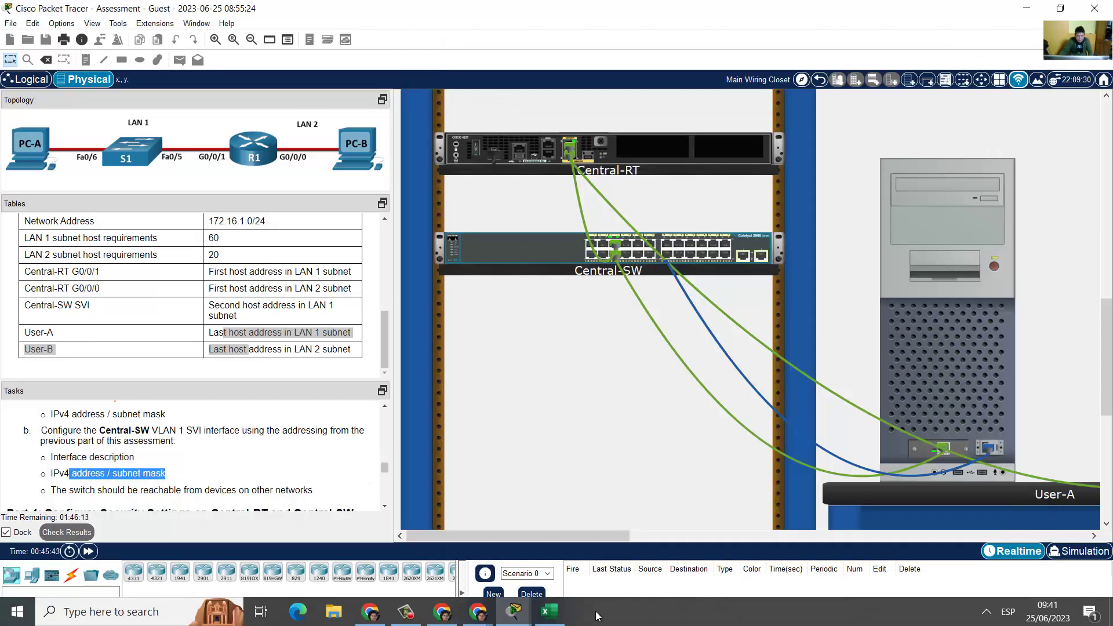
pyautogui.click(549, 618)
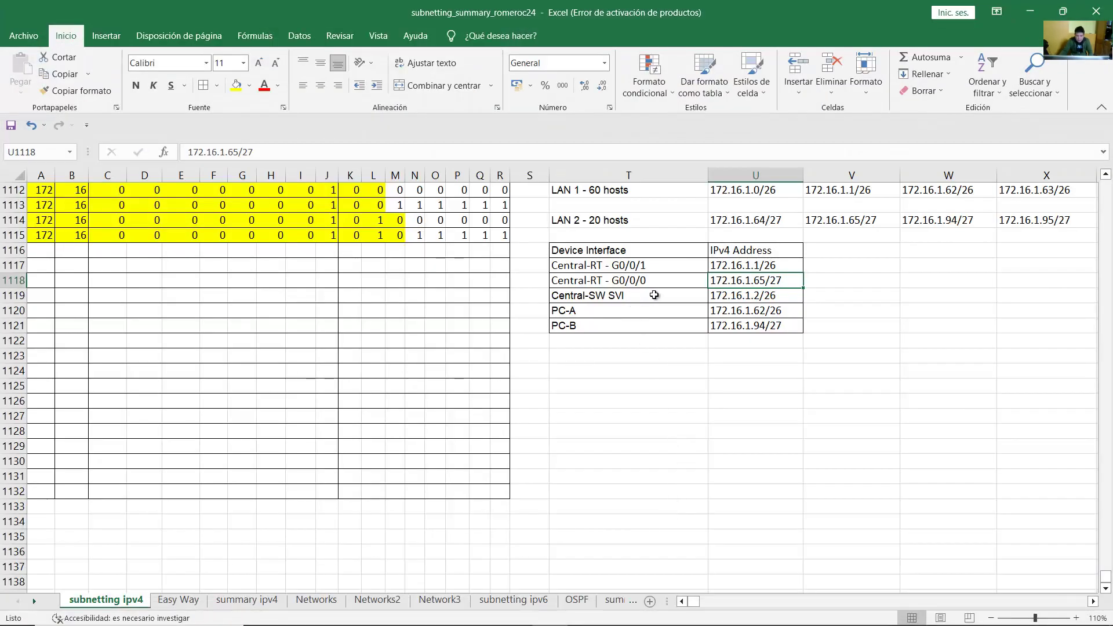
pyautogui.click(703, 296)
pyautogui.click(725, 295)
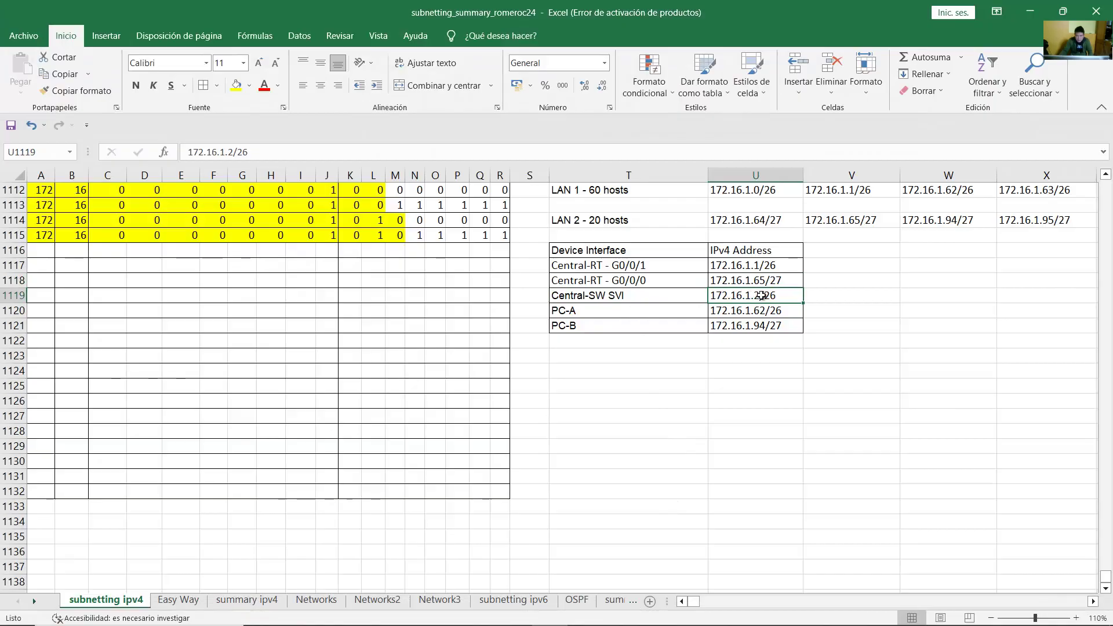
pyautogui.click(1030, 11)
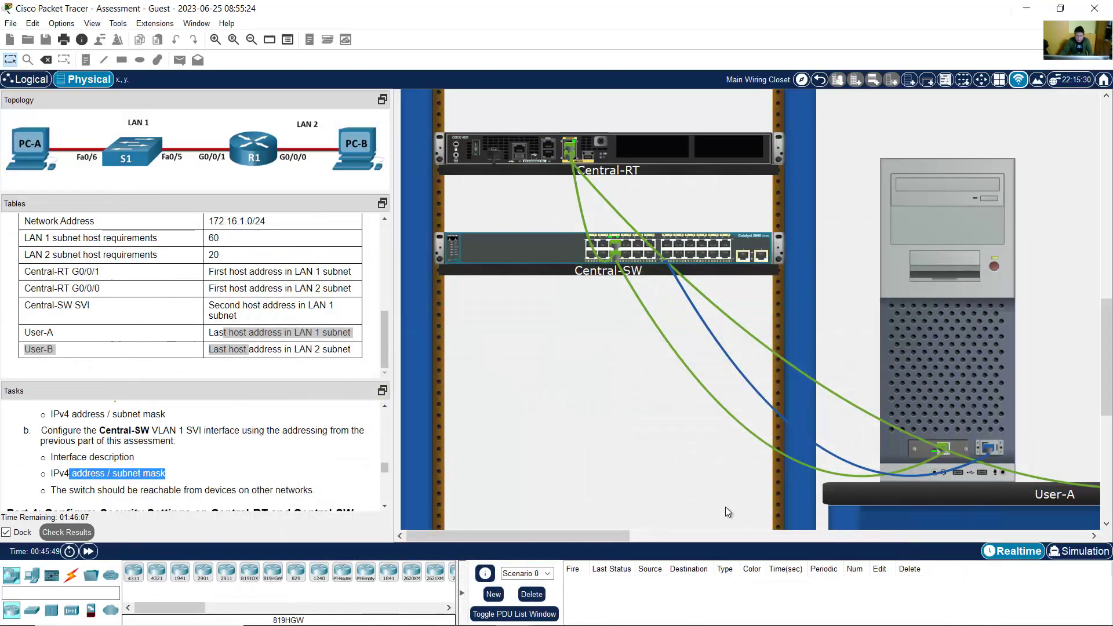
# Step: Assign VLAN 1 the address 172.16.1.2 255.255.255.192
pyautogui.write('p add')
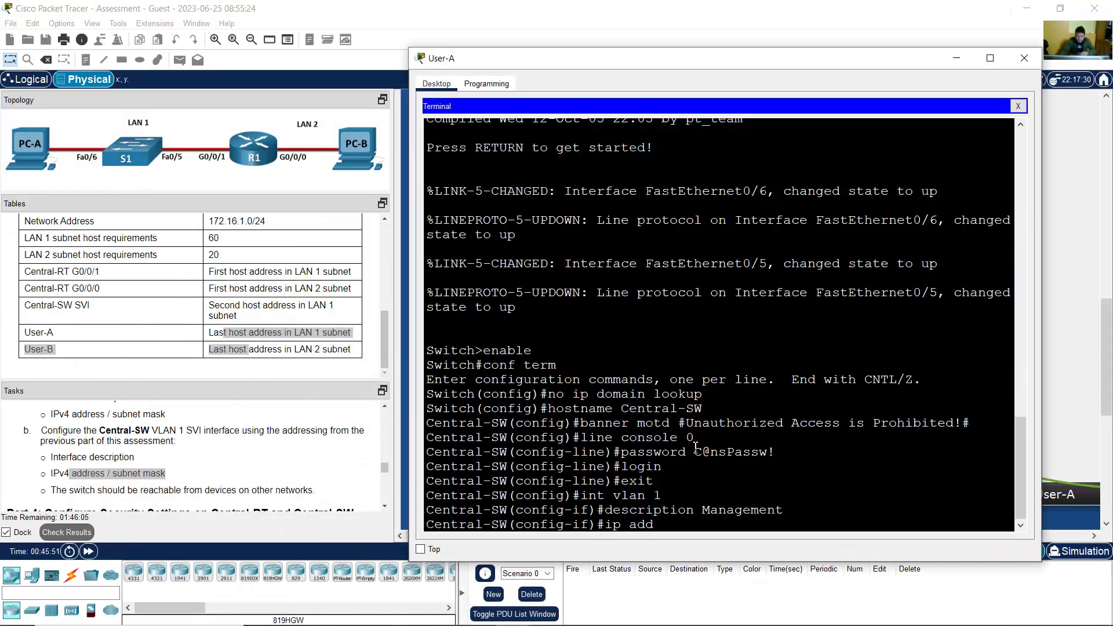
pyautogui.write('ress 172.16.1.2 255.255.255')
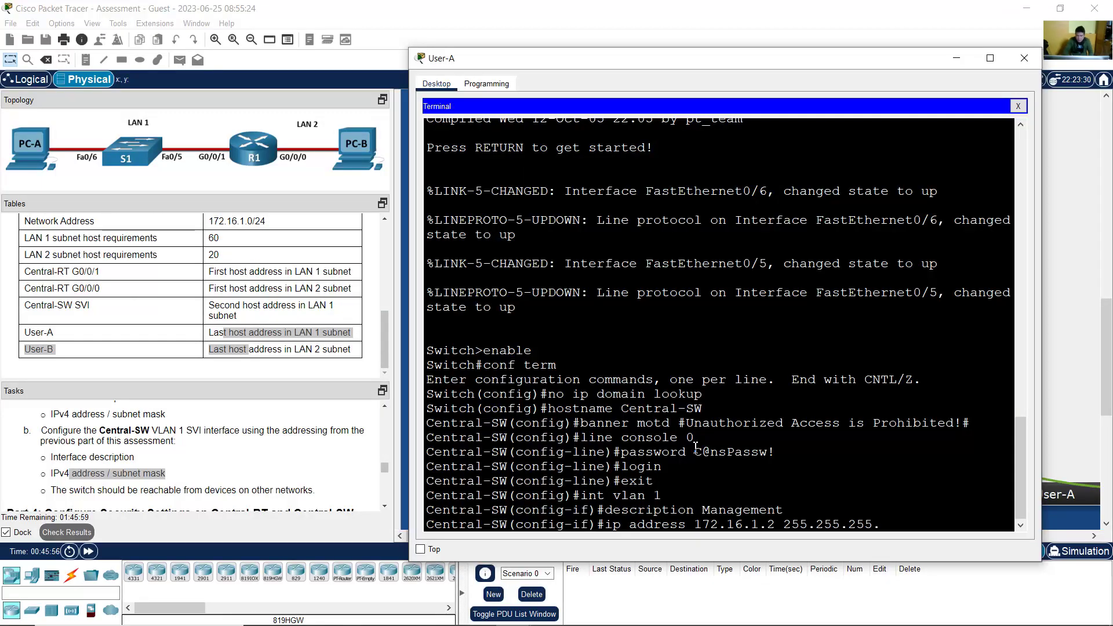
pyautogui.write('.192')
pyautogui.press('Return')
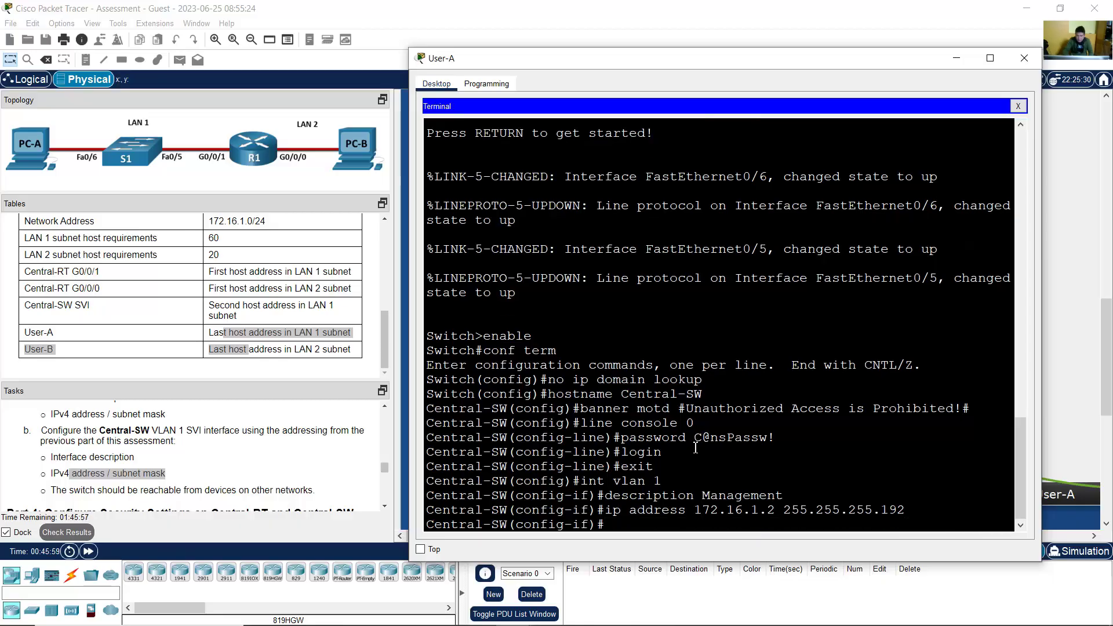
pyautogui.click(384, 506)
pyautogui.moveTo(56, 469); pyautogui.dragTo(309, 468)
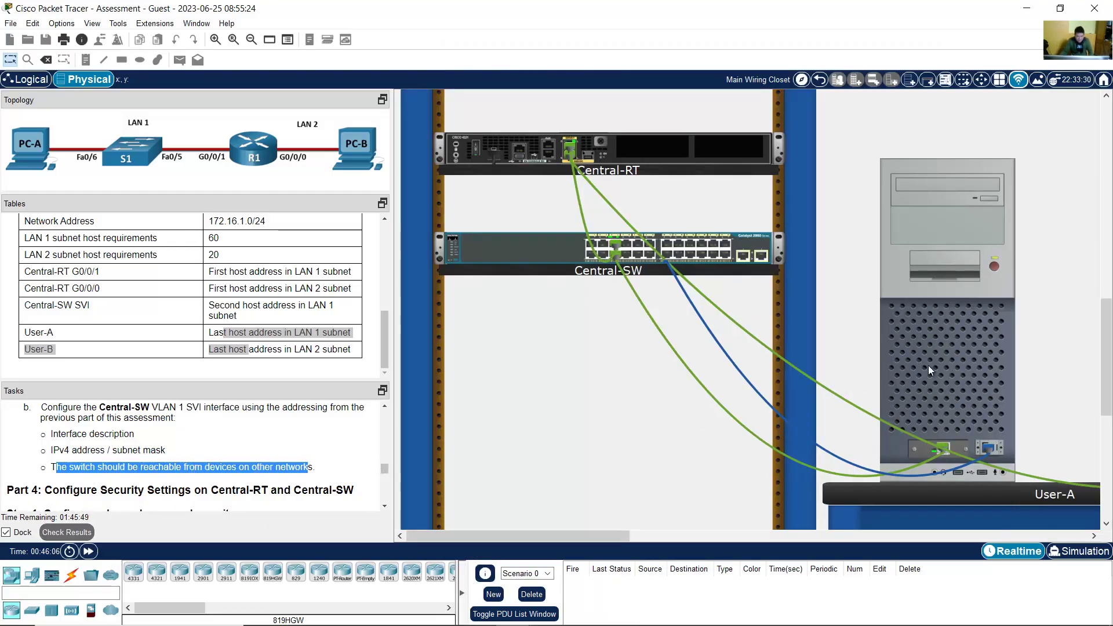
# Step: Bring VLAN 1 up with no shutdown and confirm its state changed to up
pyautogui.click(928, 365)
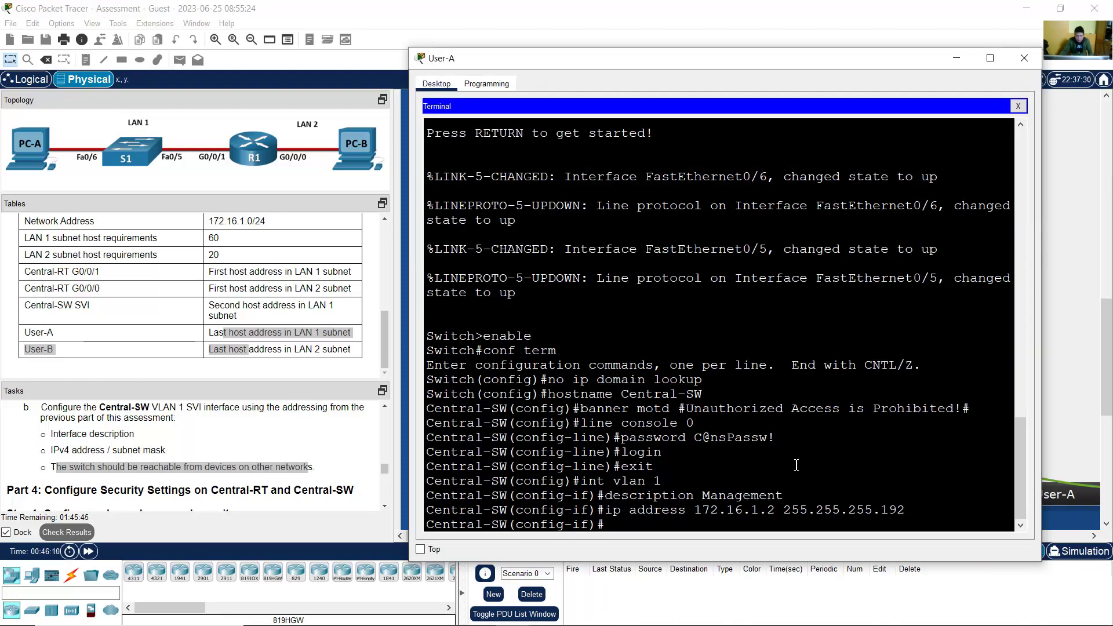
pyautogui.write('no shutod')
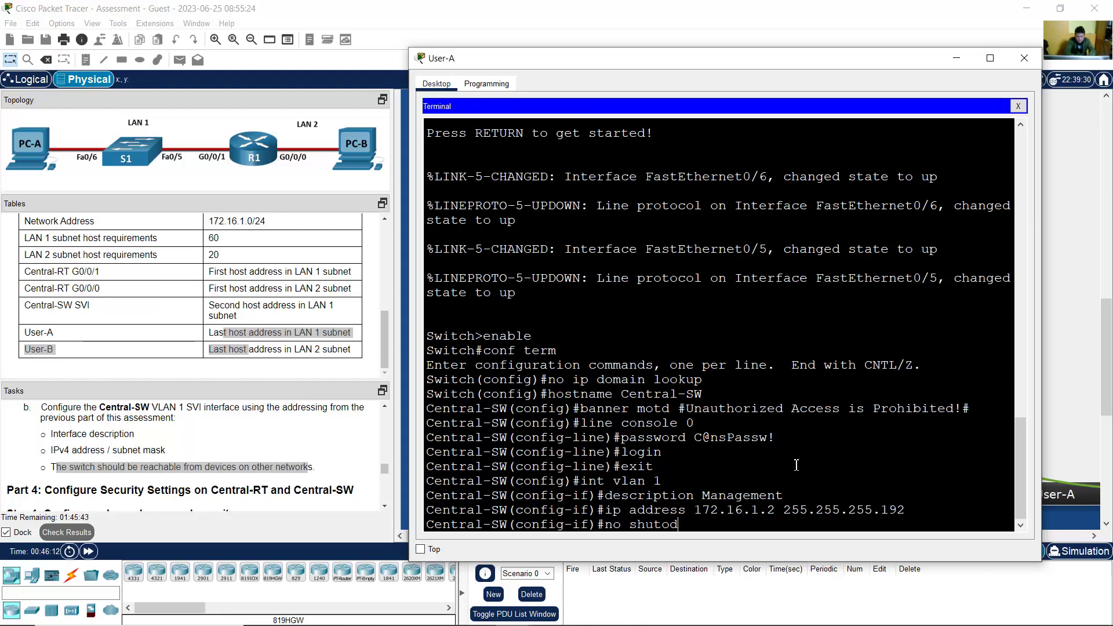
pyautogui.press('BackSpace')
pyautogui.press('BackSpace')
pyautogui.write('down')
pyautogui.press('Return')
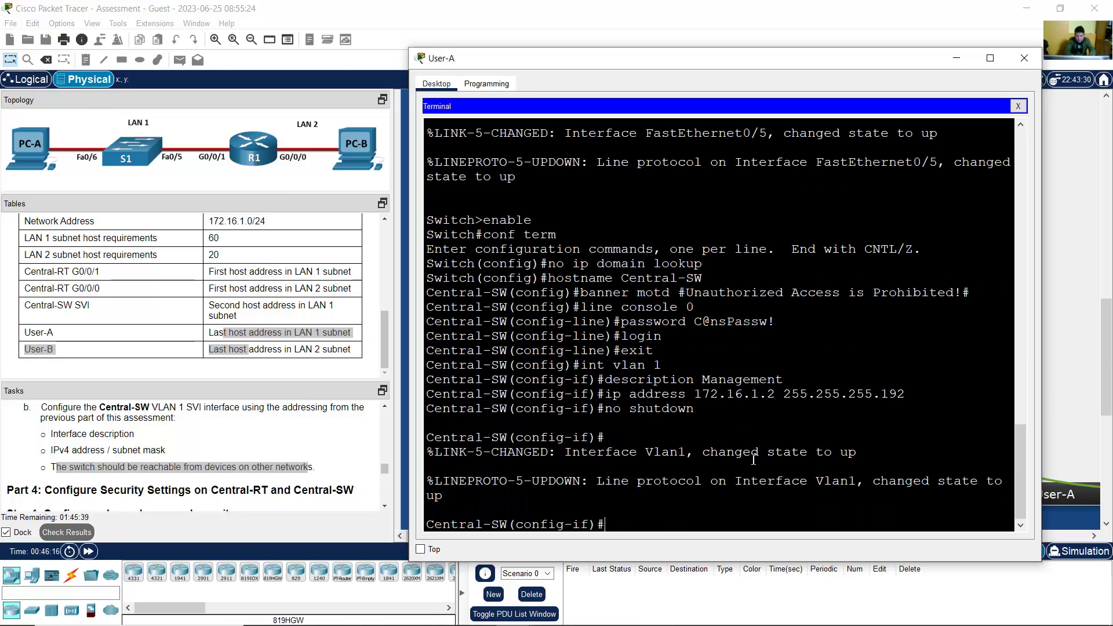
pyautogui.doubleClick(667, 452)
pyautogui.moveTo(703, 452); pyautogui.dragTo(817, 465)
pyautogui.click(718, 520)
# Step: Exit interface configuration back to the Central-SW(config)# prompt
pyautogui.write('exit')
pyautogui.press('Return')
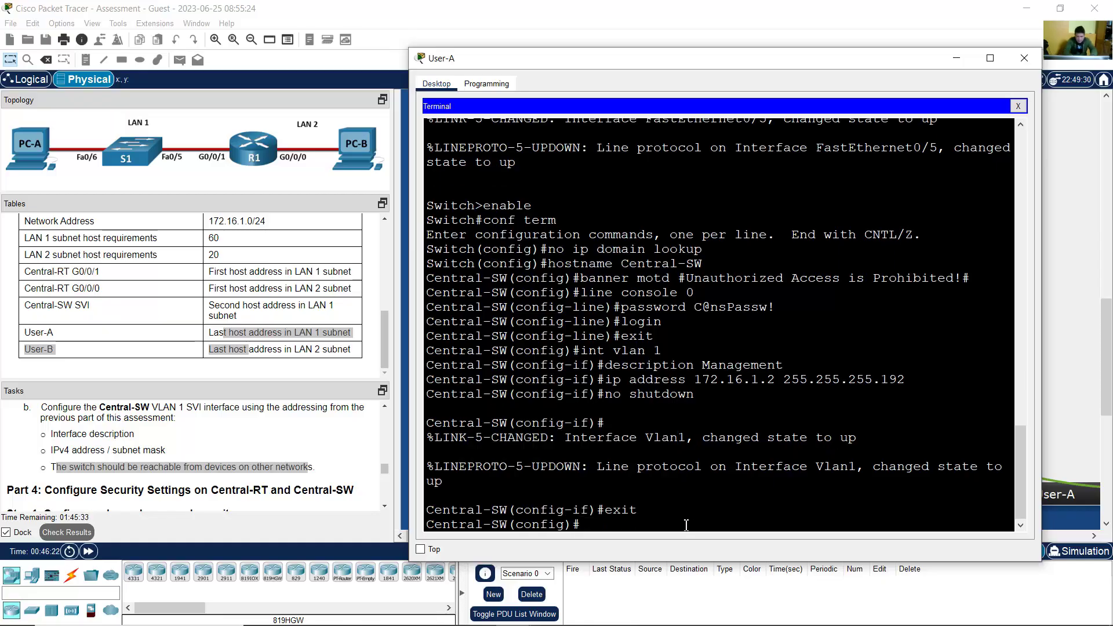
pyautogui.moveTo(600, 525); pyautogui.dragTo(420, 525)
pyautogui.click(68, 469)
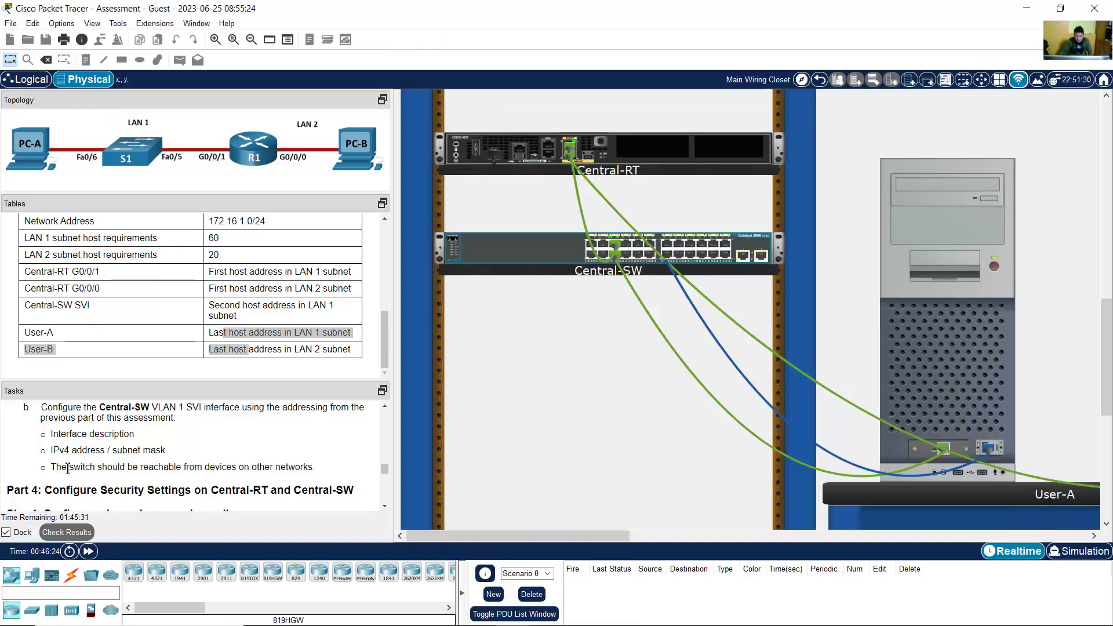
# Step: Start entering ip default-gateway at the Central-SW global configuration prompt
pyautogui.moveTo(68, 468); pyautogui.dragTo(320, 466)
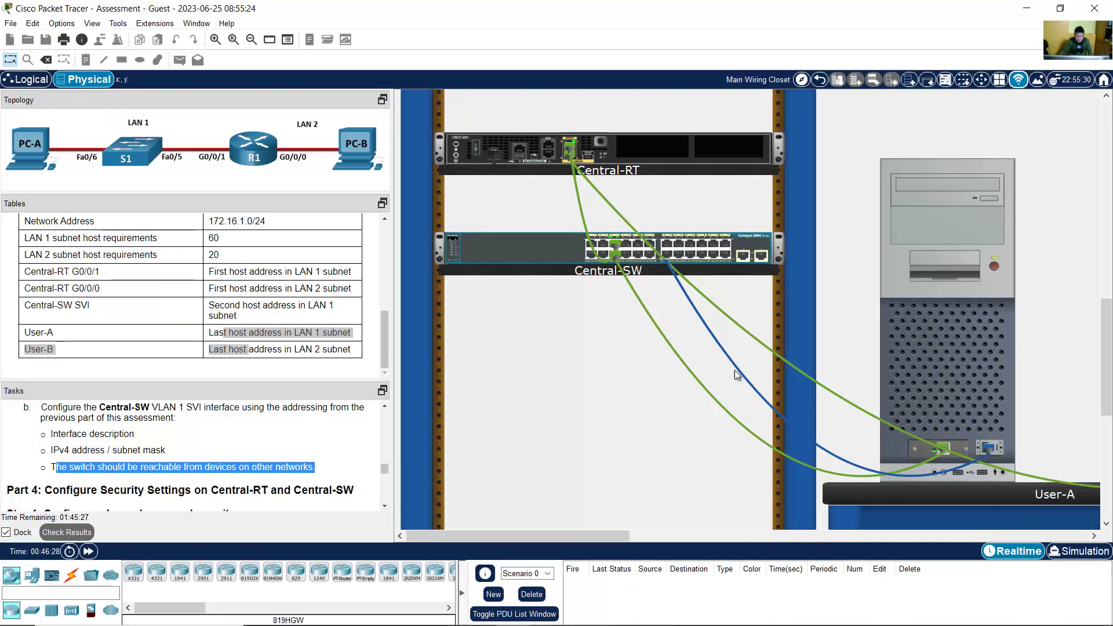
pyautogui.click(930, 333)
pyautogui.click(650, 528)
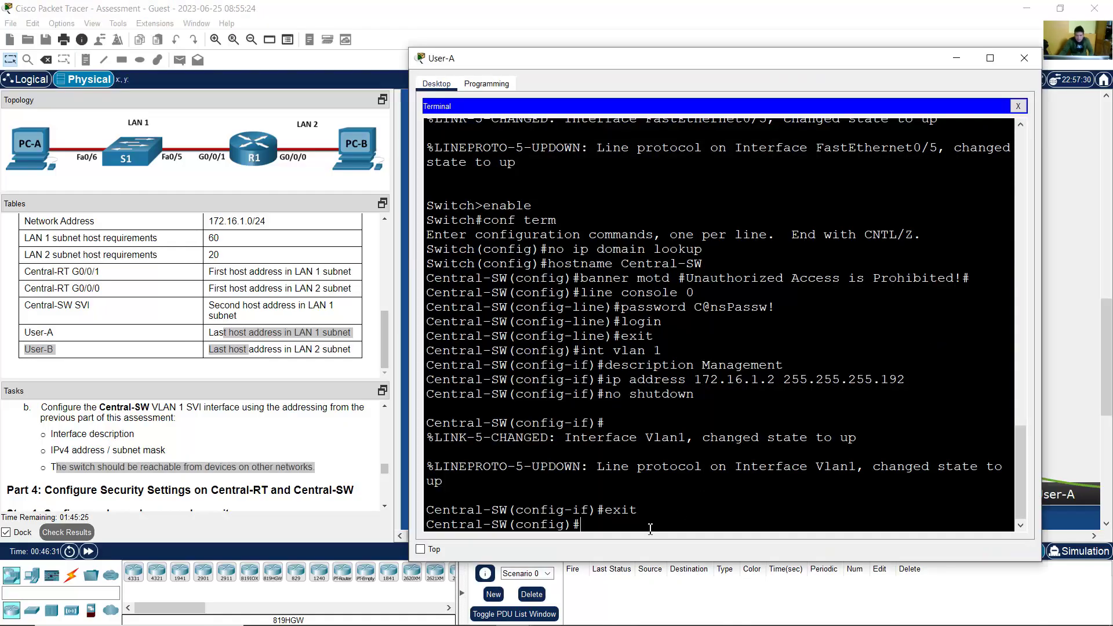
pyautogui.write('ip default-gateway')
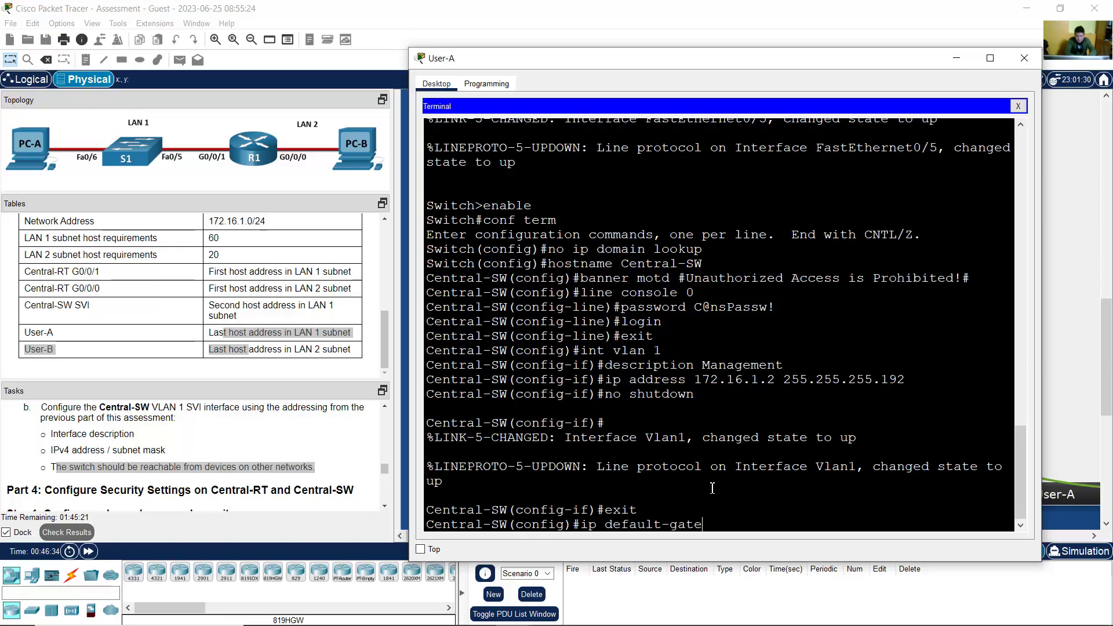
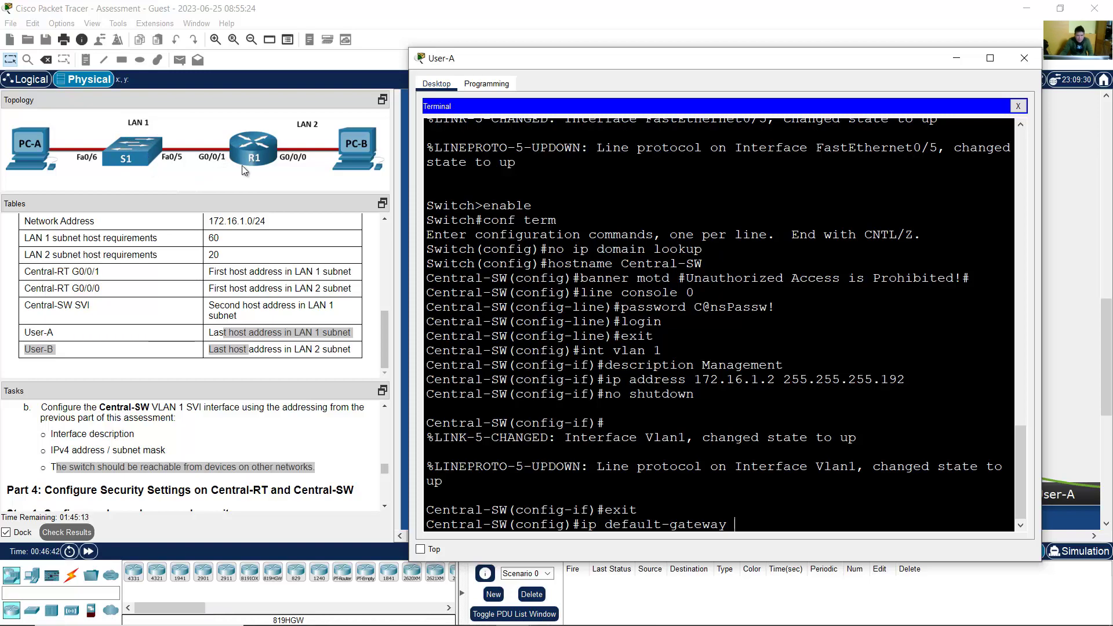
# Step: Look up Central-RT G0/0/1's LAN address, 172.16.1.1/26, in the addressing-table spreadsheet
pyautogui.click(550, 620)
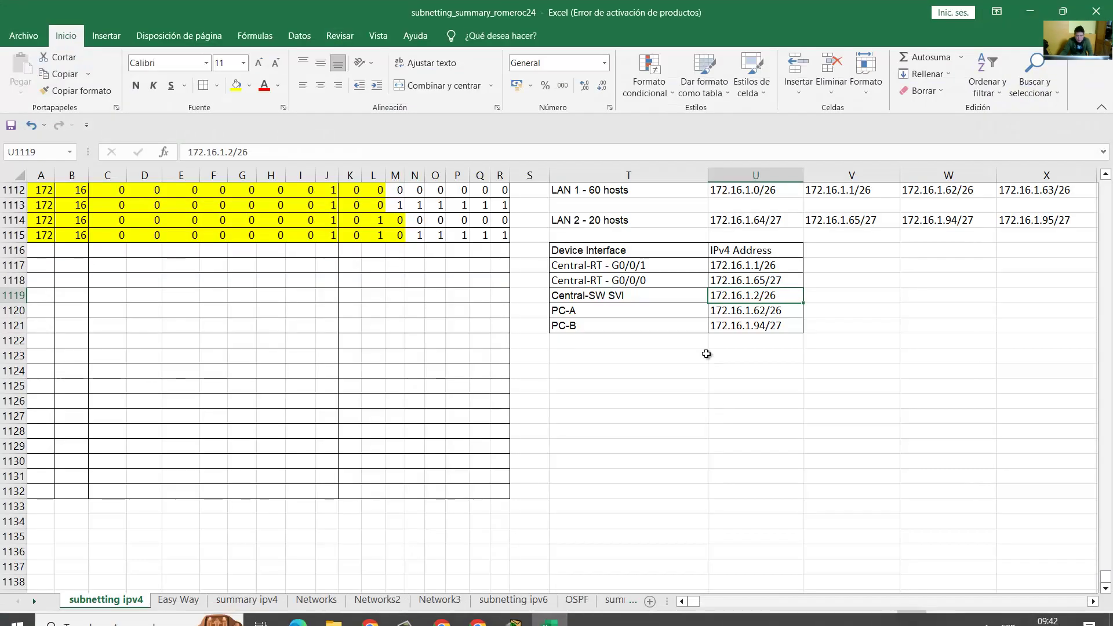
pyautogui.click(653, 267)
pyautogui.click(731, 265)
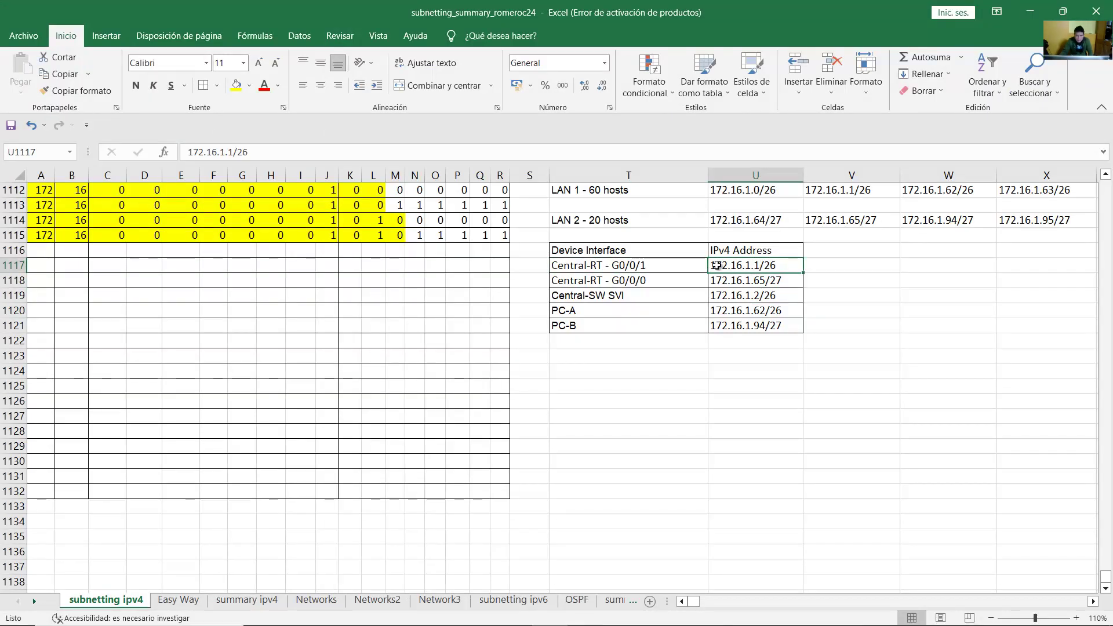
# Step: Finish and apply ip default-gateway 172.16.1.1 on Central-SW
pyautogui.click(1030, 12)
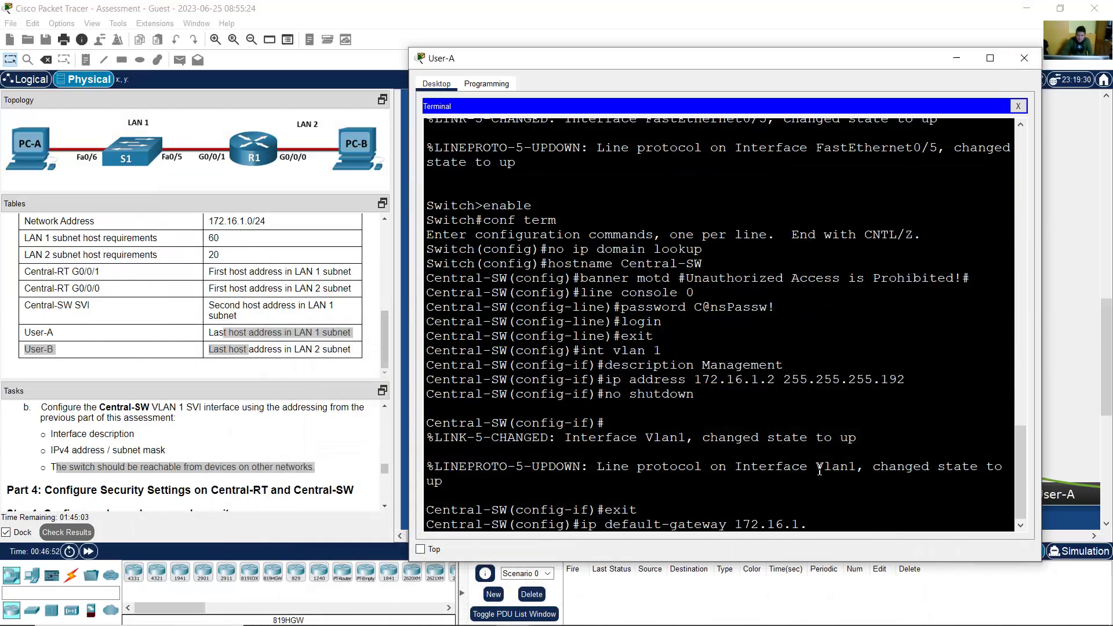
pyautogui.write('1')
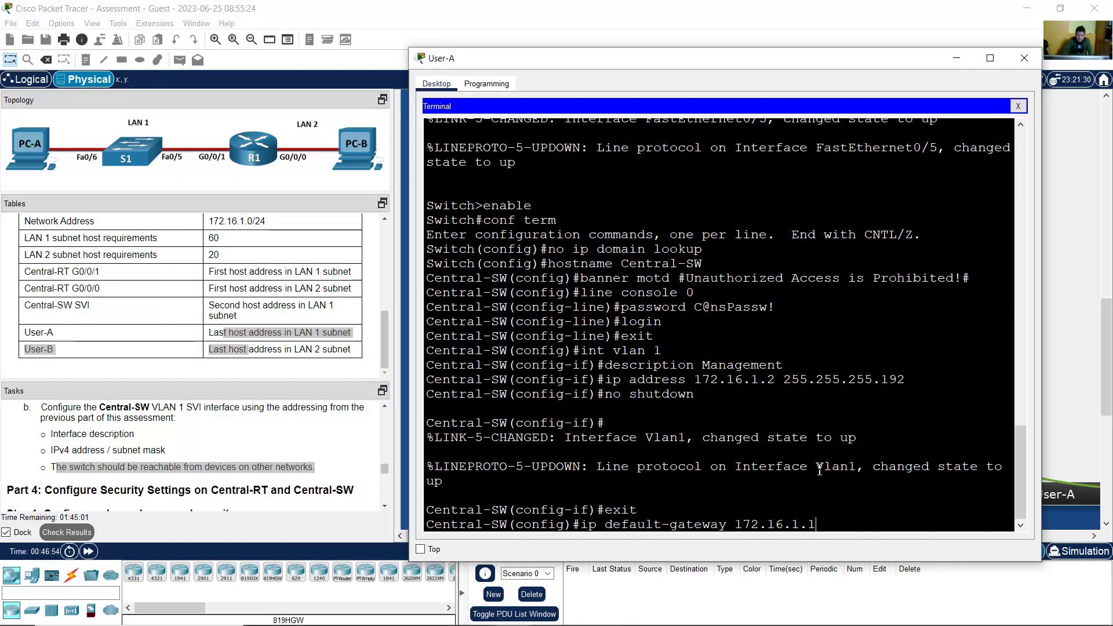
pyautogui.press('Return')
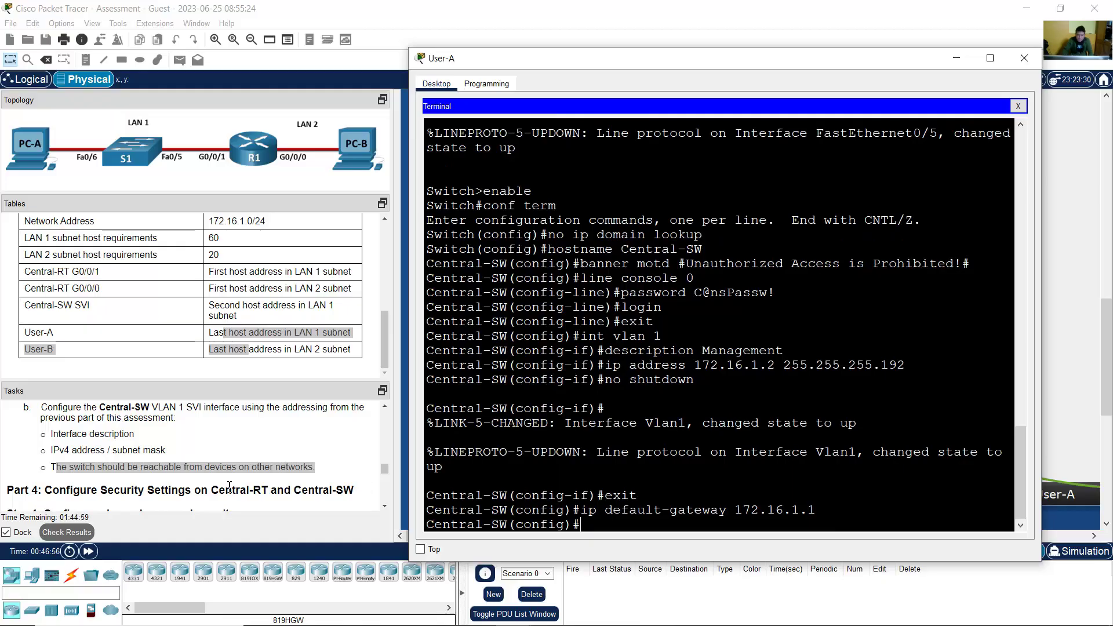
pyautogui.click(229, 487)
pyautogui.scroll(-3, 224, 480)
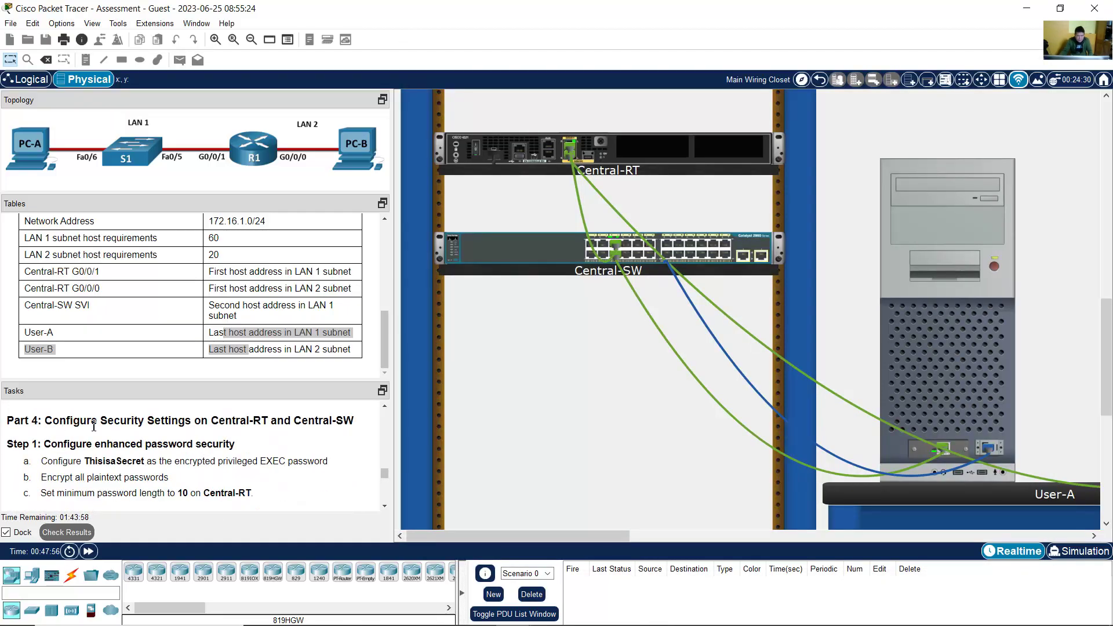
pyautogui.moveTo(60, 421); pyautogui.dragTo(349, 419)
pyautogui.click(383, 502)
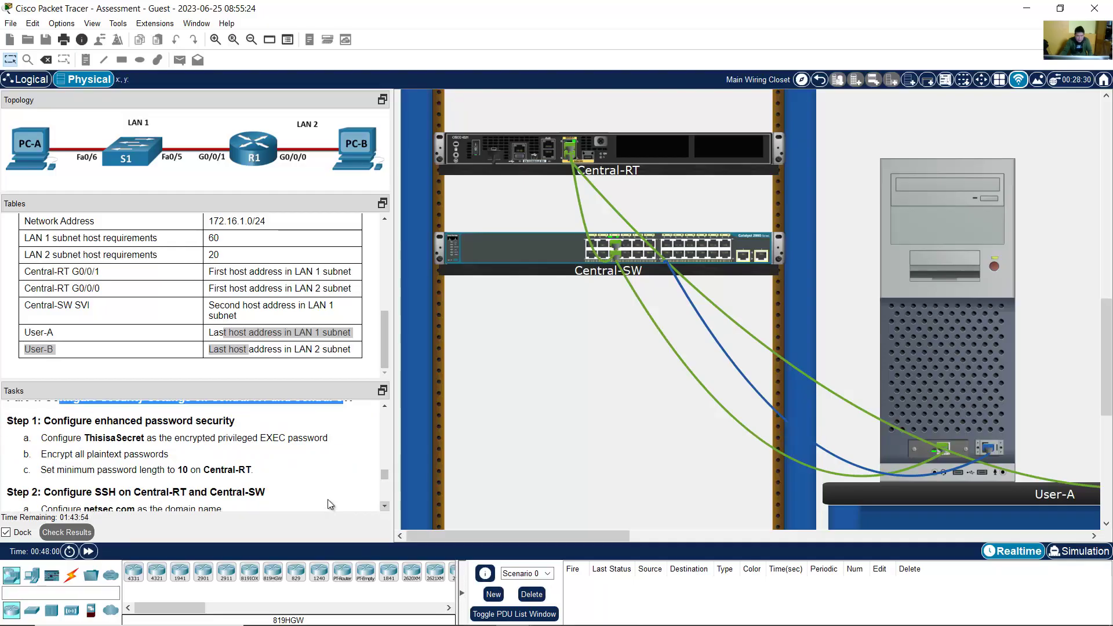
pyautogui.moveTo(51, 421); pyautogui.dragTo(231, 421)
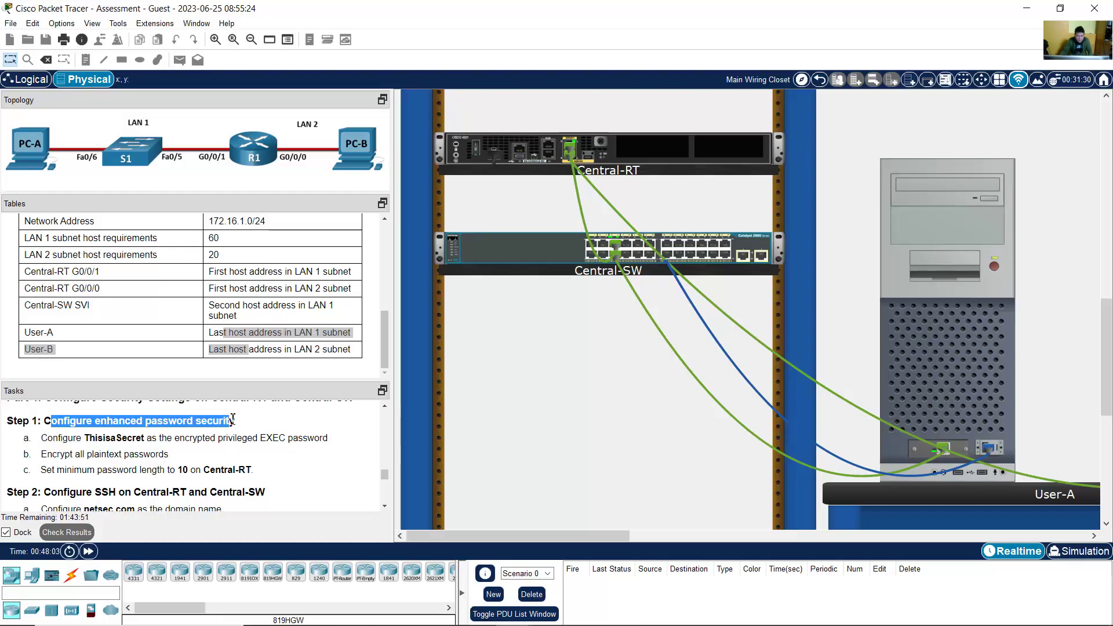
pyautogui.moveTo(48, 439); pyautogui.dragTo(325, 439)
pyautogui.click(61, 437)
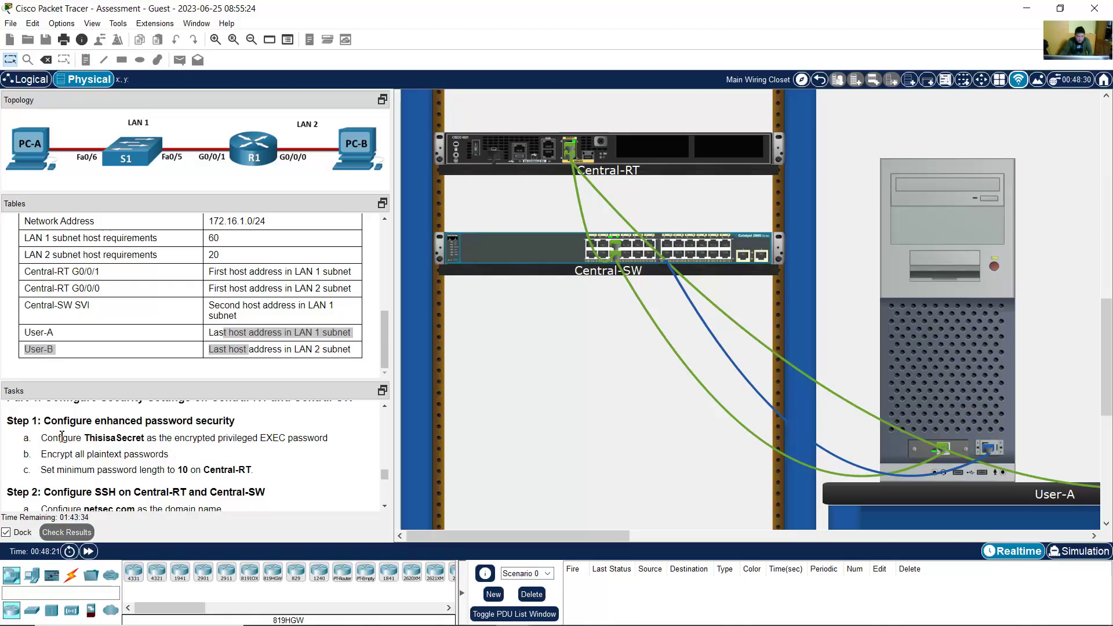
pyautogui.moveTo(57, 439); pyautogui.dragTo(252, 470)
pyautogui.click(86, 449)
pyautogui.moveTo(57, 440); pyautogui.dragTo(175, 457)
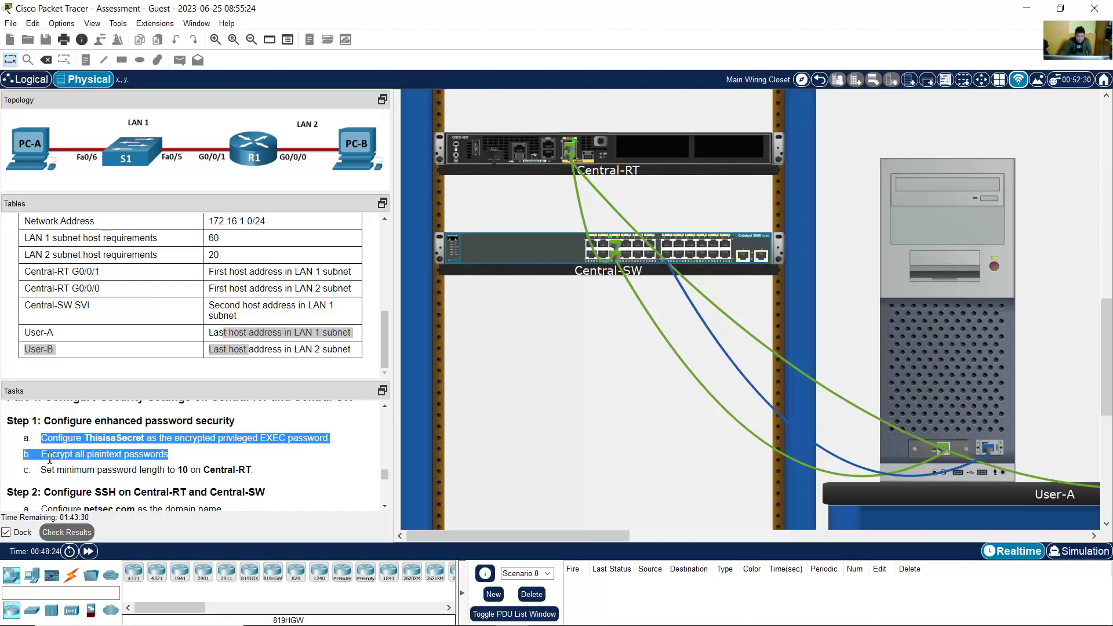
pyautogui.click(33, 453)
pyautogui.moveTo(23, 438); pyautogui.dragTo(153, 460)
pyautogui.click(218, 458)
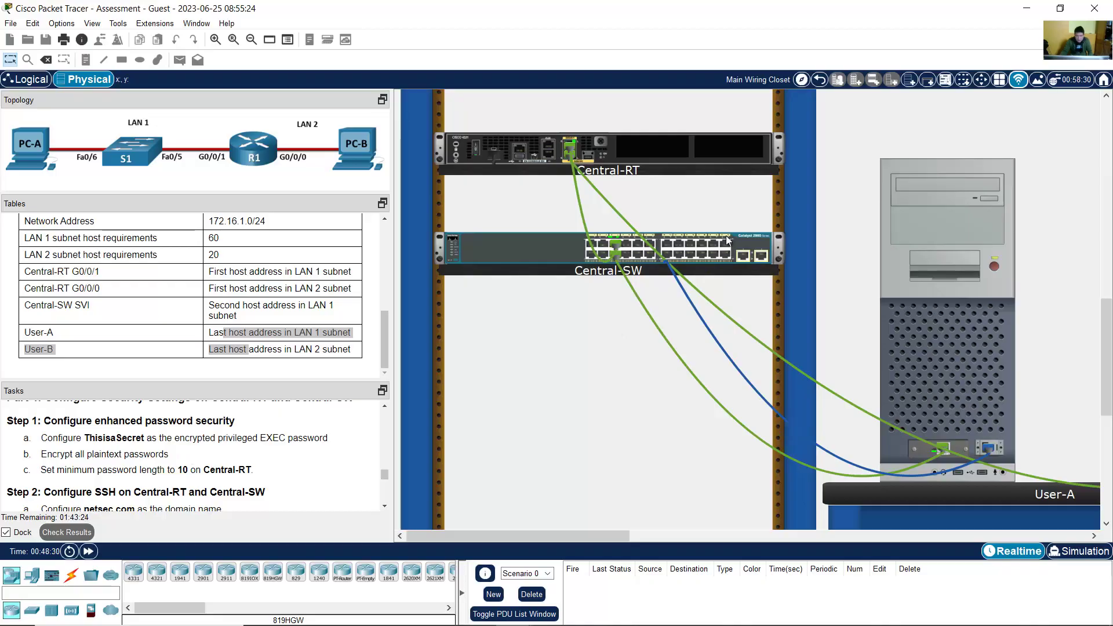
# Step: From Central-SW's rear view, move the roll-over cable onto Central-RT's Console port, then select User-A
pyautogui.rightClick(524, 255)
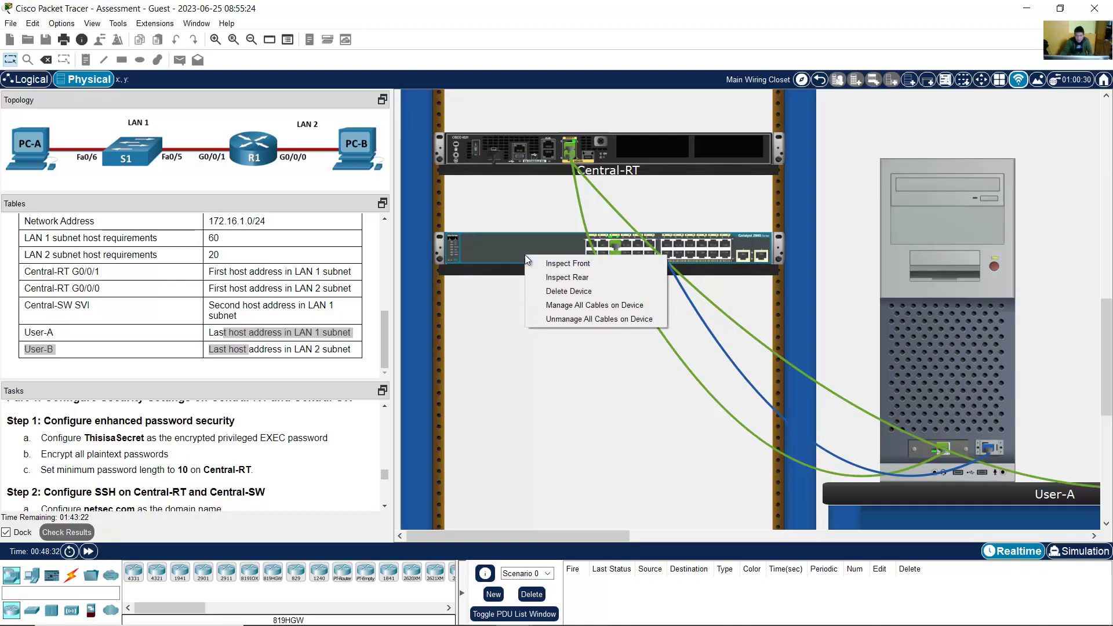
pyautogui.click(567, 275)
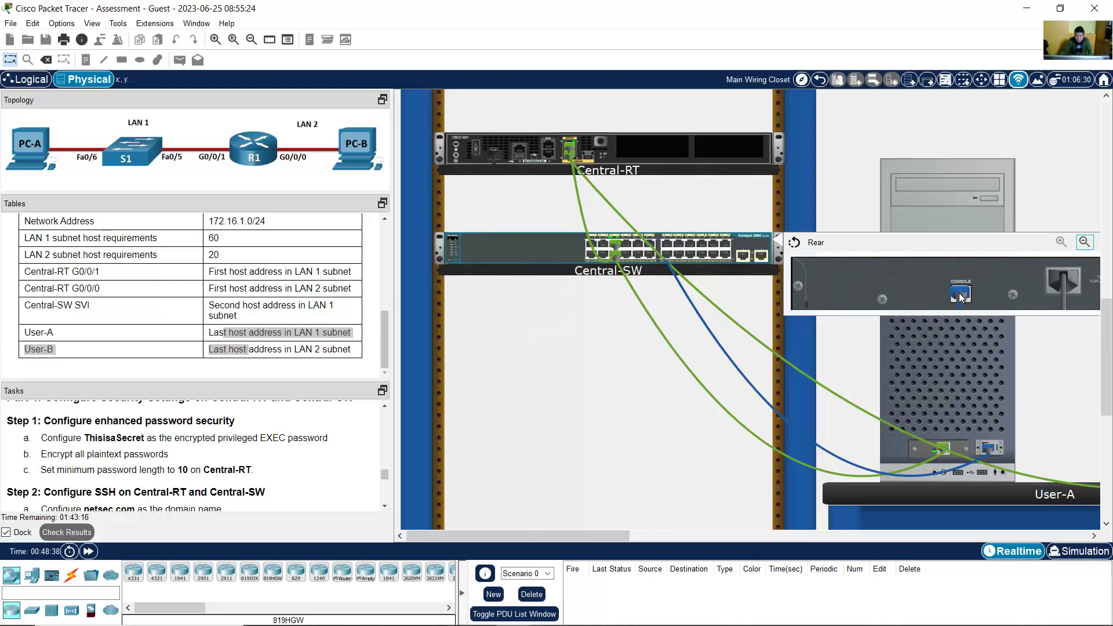
pyautogui.moveTo(967, 294)
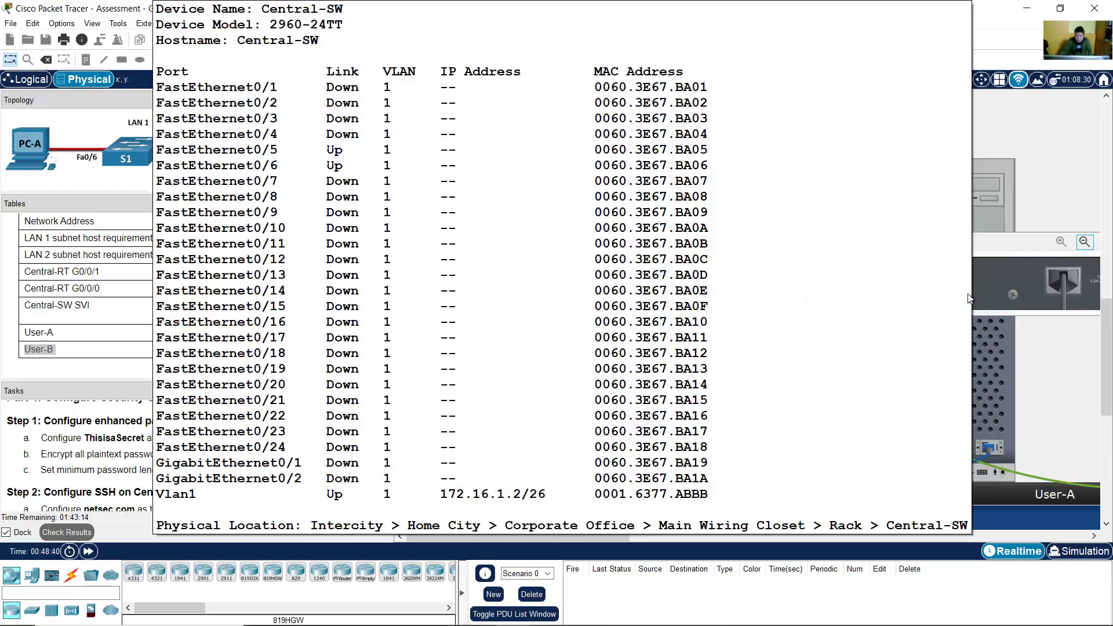
pyautogui.moveTo(963, 296); pyautogui.dragTo(547, 156)
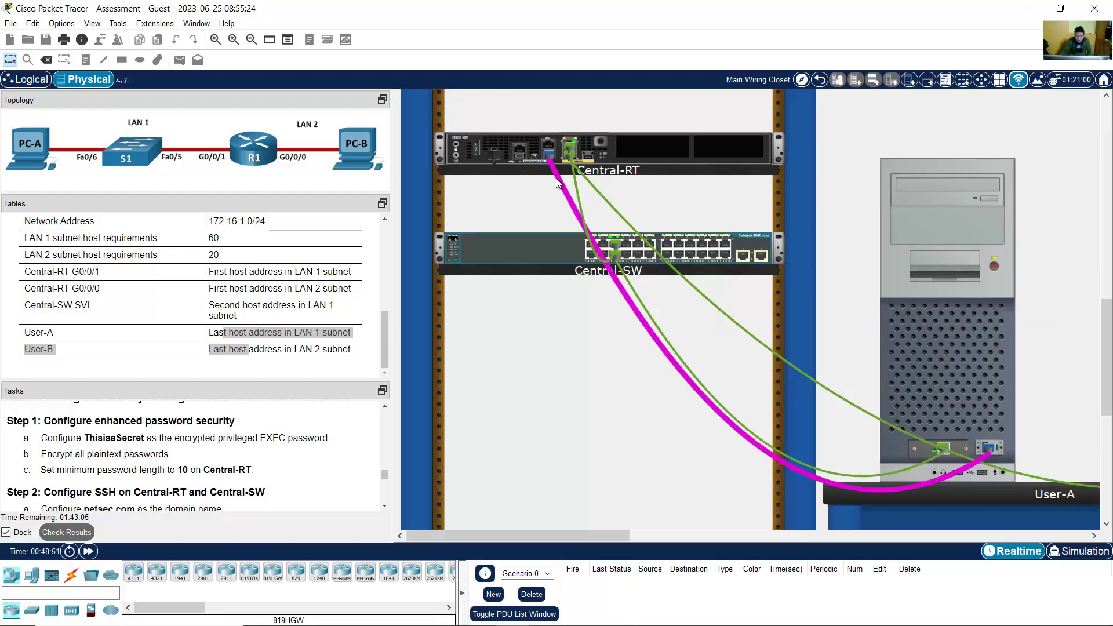
pyautogui.moveTo(556, 178)
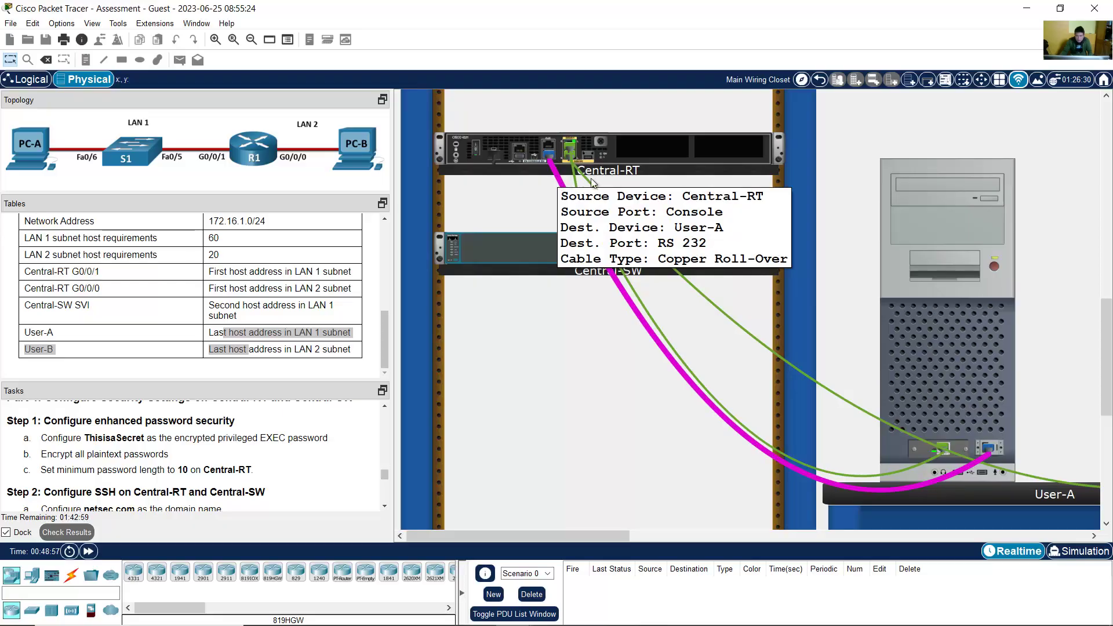
pyautogui.click(965, 342)
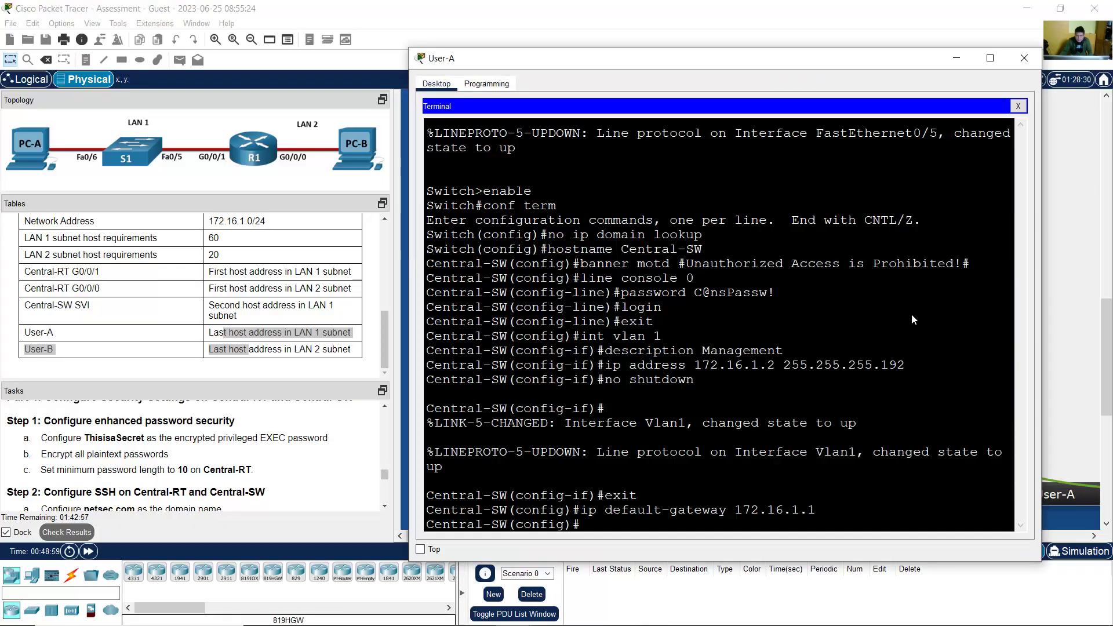
# Step: Restart User-A's terminal session with default settings to get a fresh Central-RT prompt
pyautogui.click(1018, 107)
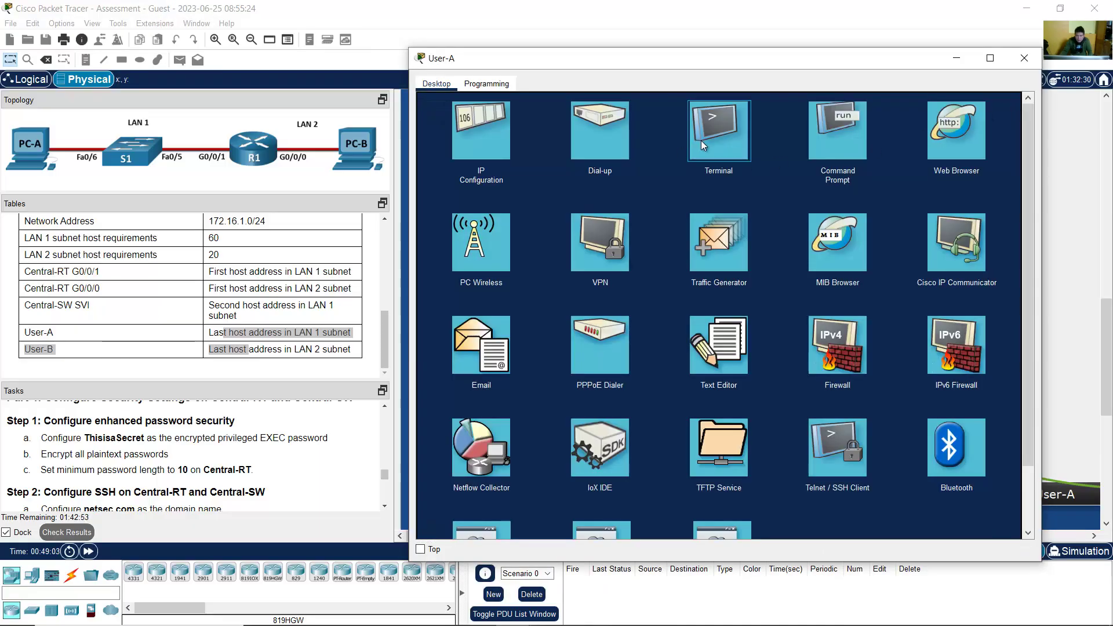
pyautogui.click(701, 140)
pyautogui.click(995, 222)
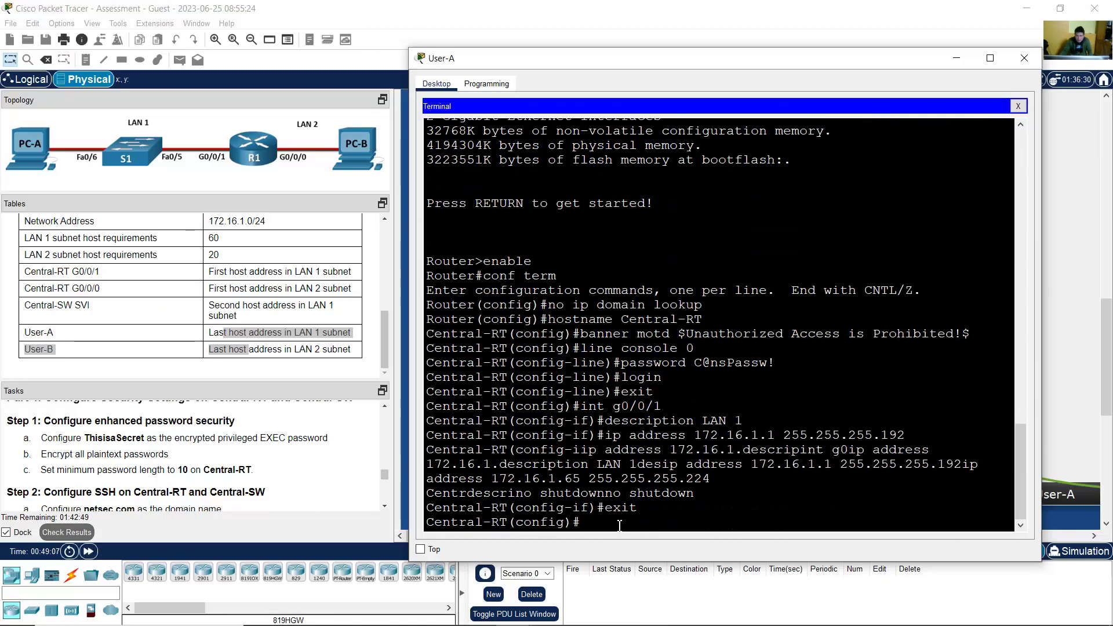
pyautogui.press('Return')
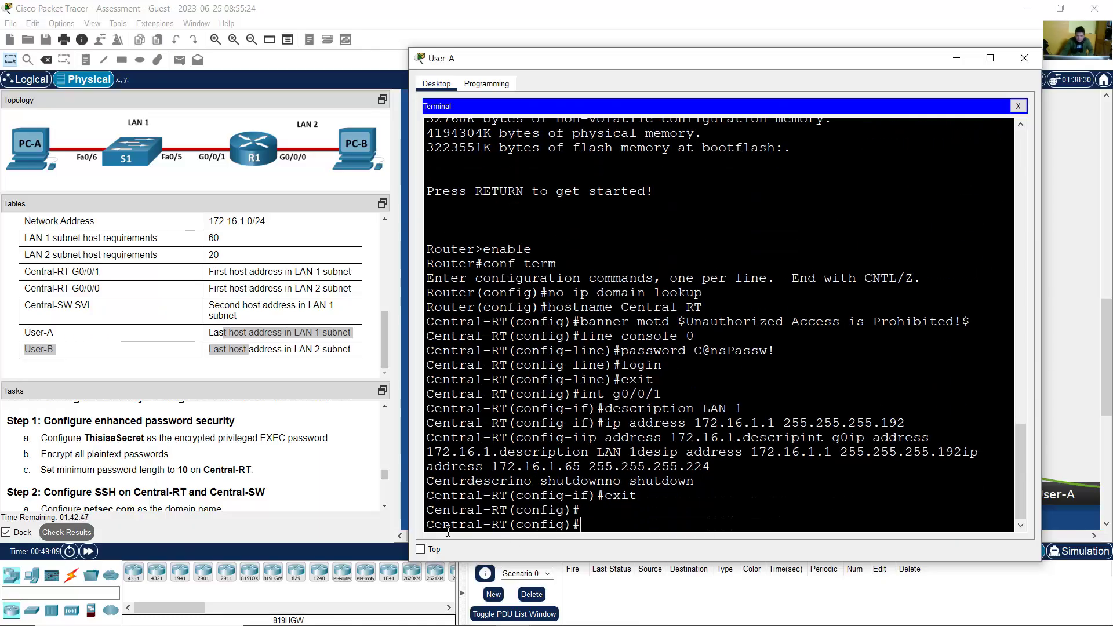
# Step: Set Central-RT's enable secret to the task's required password
pyautogui.moveTo(427, 525); pyautogui.dragTo(509, 525)
pyautogui.click(141, 483)
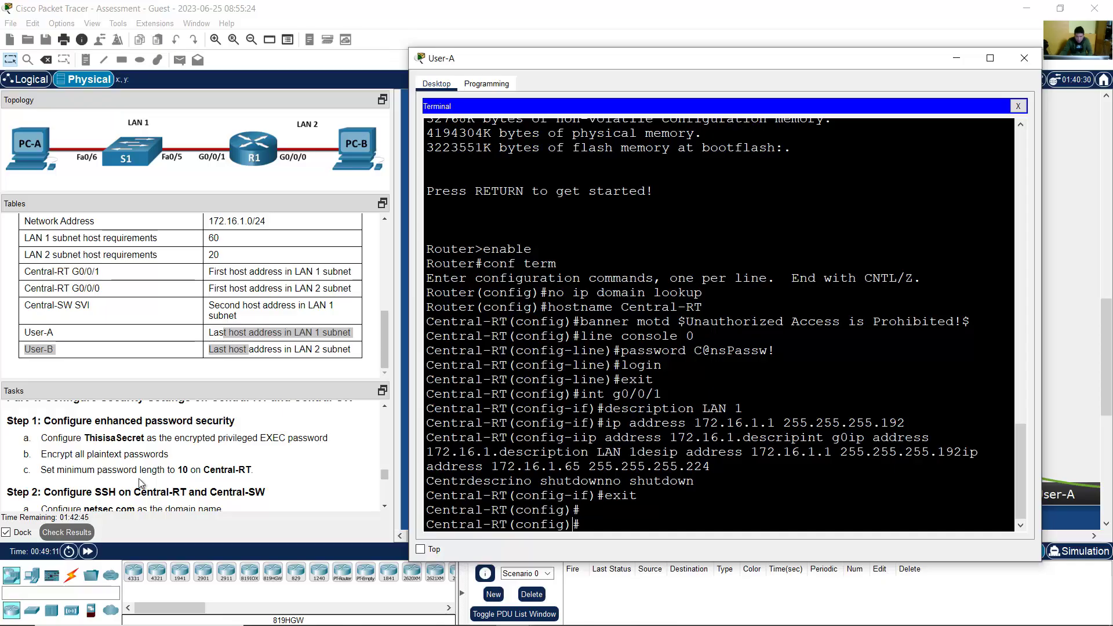
pyautogui.moveTo(82, 439); pyautogui.dragTo(152, 438)
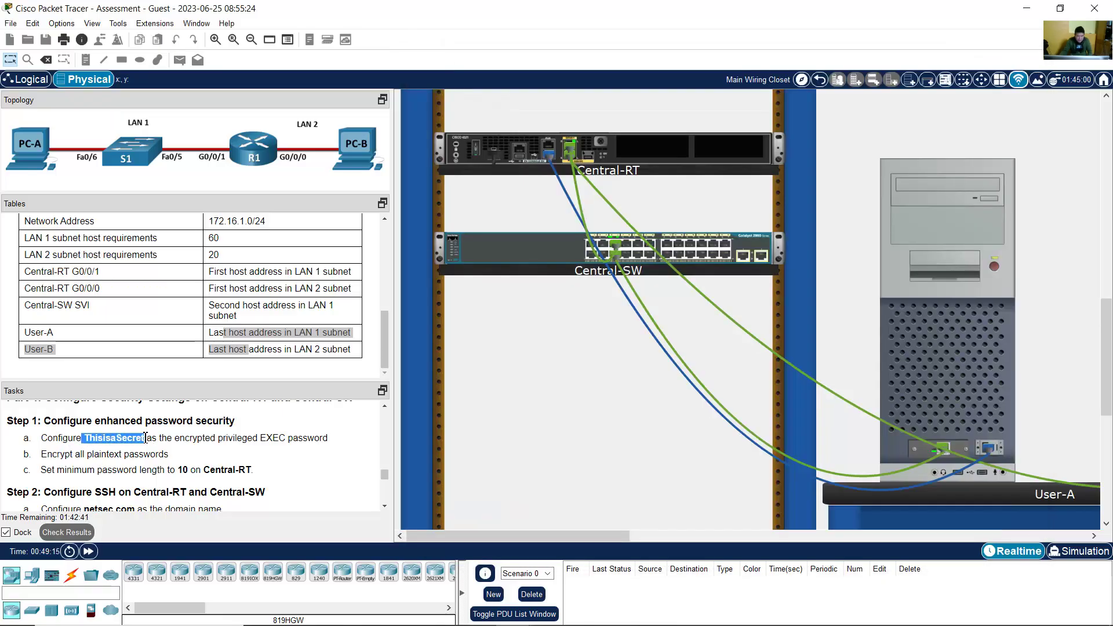
pyautogui.click(893, 372)
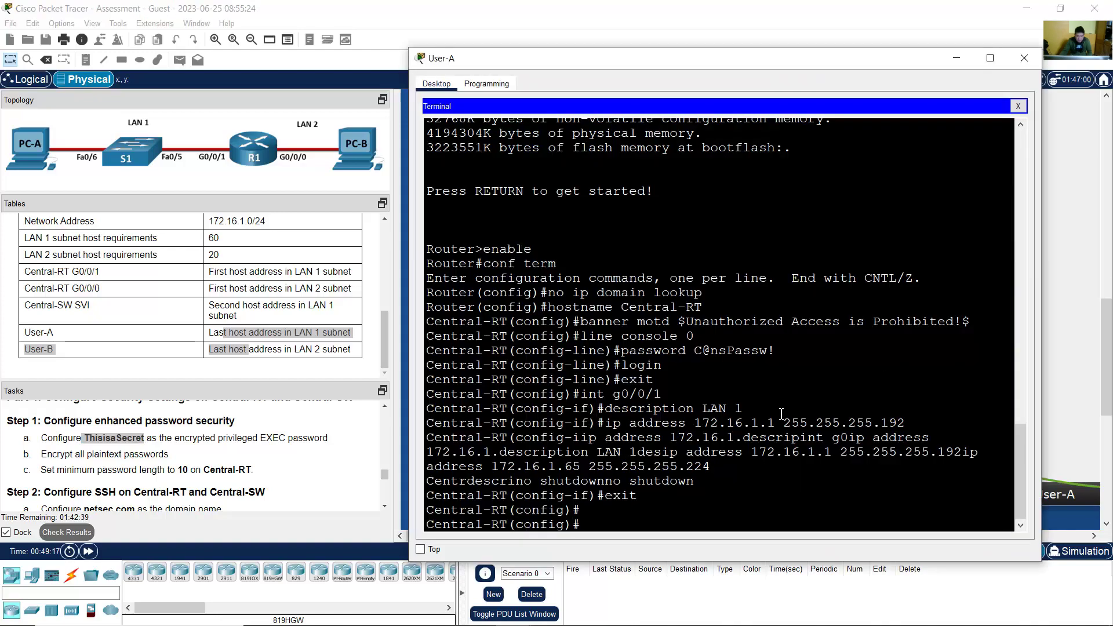
pyautogui.write('enable secre')
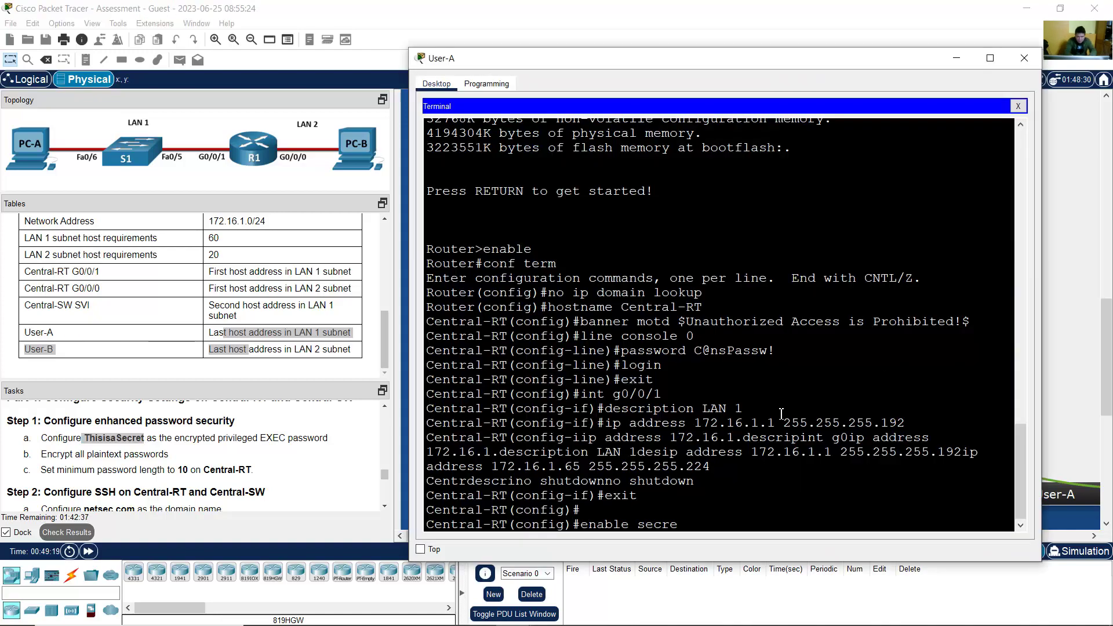
pyautogui.write('t')
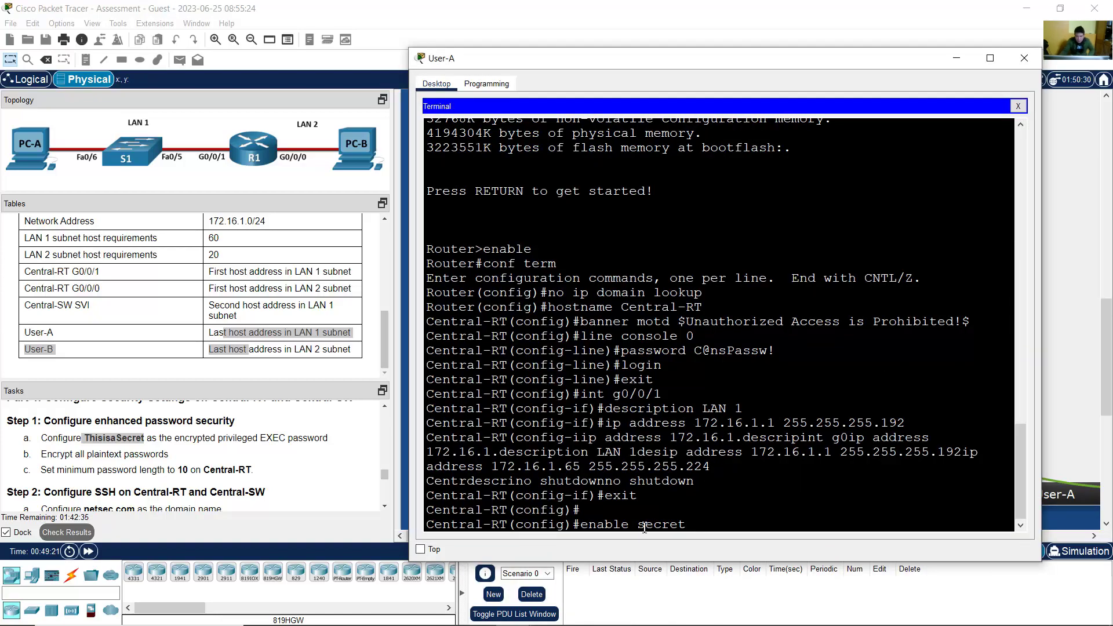
pyautogui.moveTo(645, 528); pyautogui.dragTo(708, 525)
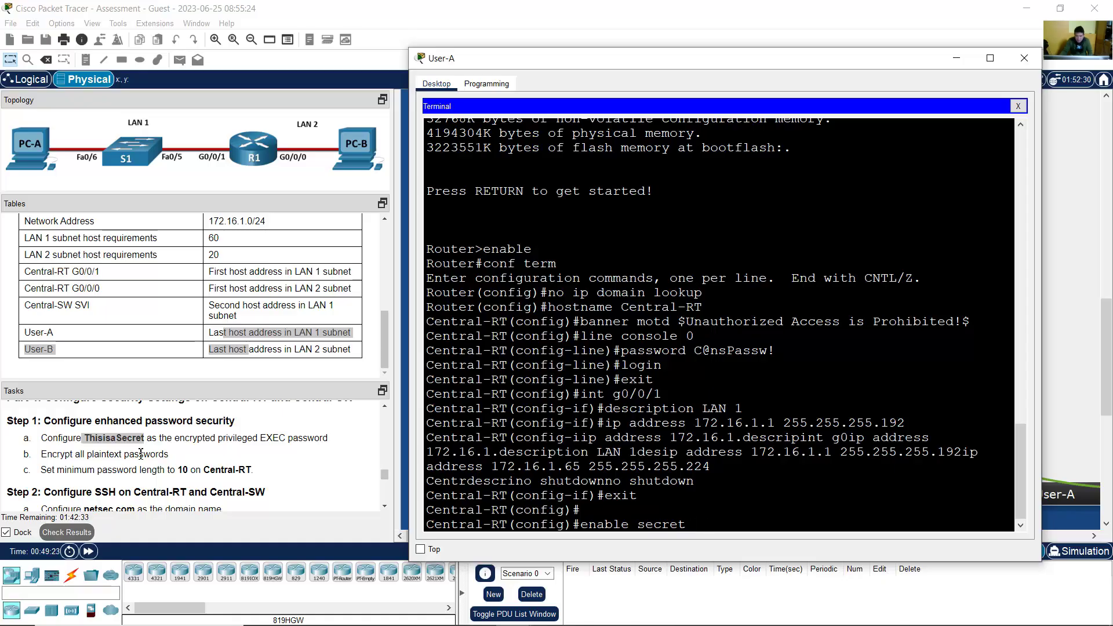
pyautogui.click(141, 454)
pyautogui.moveTo(84, 438); pyautogui.dragTo(145, 437)
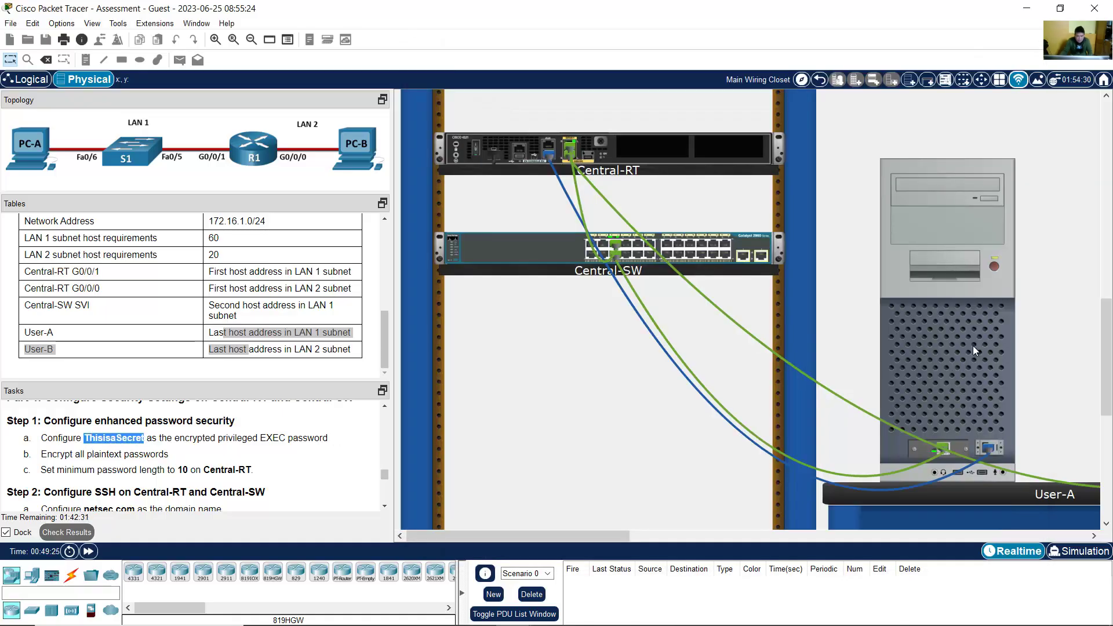
pyautogui.click(973, 345)
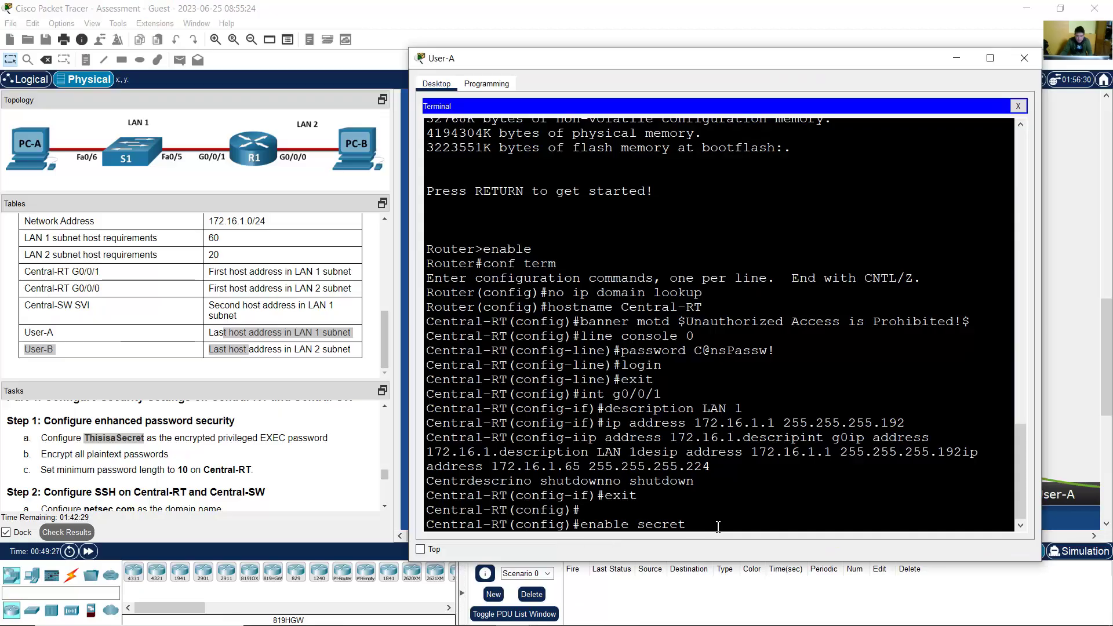
pyautogui.write('This')
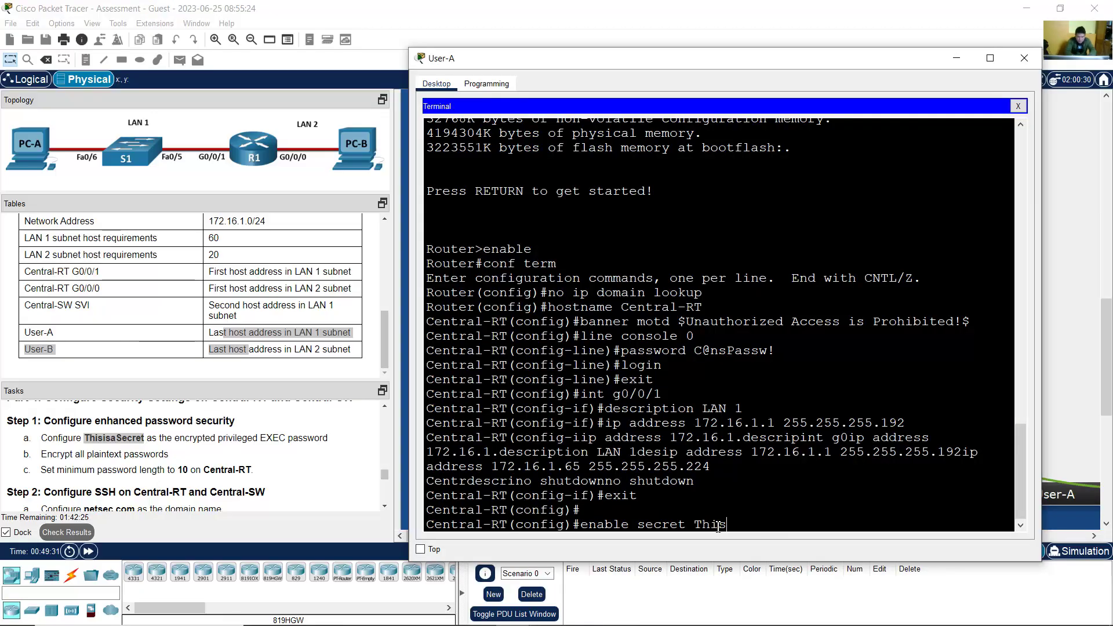
pyautogui.write('isaSecret')
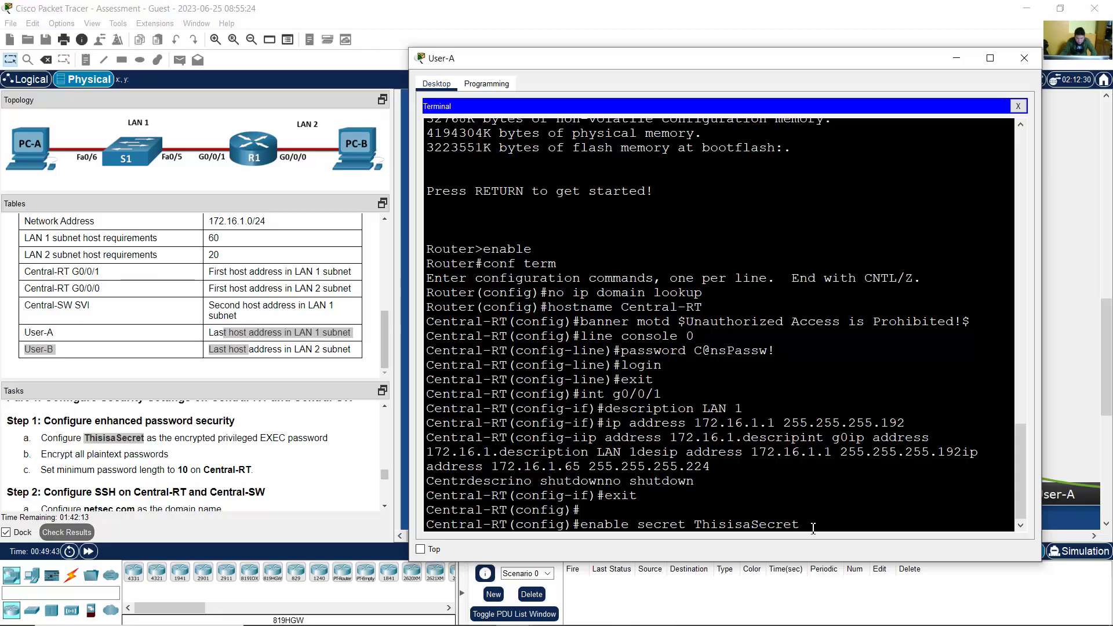
pyautogui.press('Return')
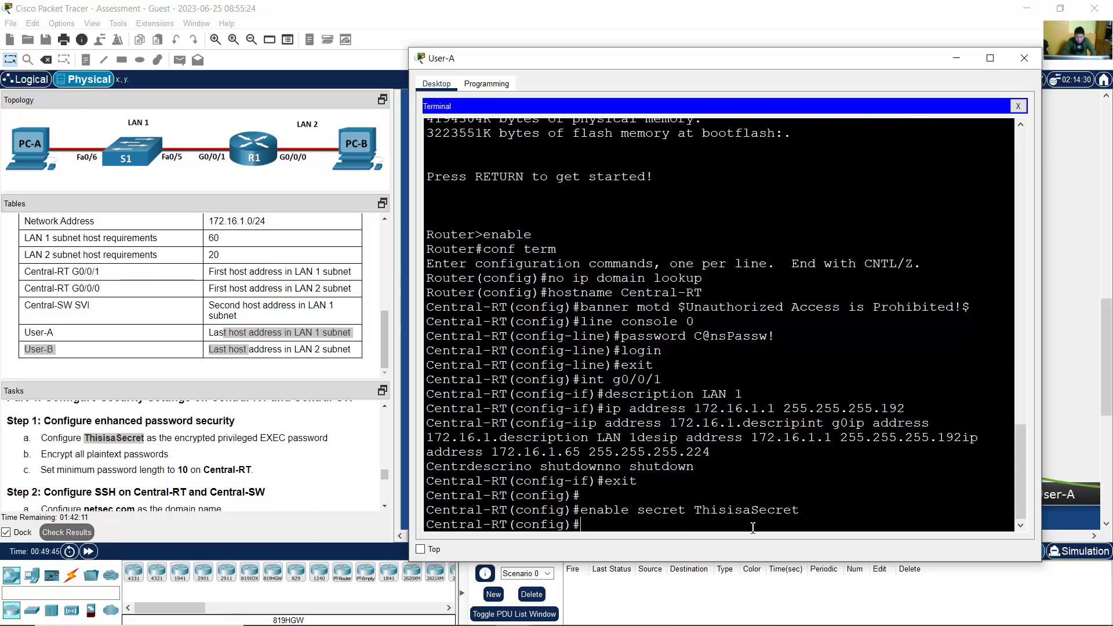
# Step: Turn on service password-encryption on Central-RT, correcting a typo in the keyword
pyautogui.moveTo(52, 454); pyautogui.dragTo(188, 455)
pyautogui.click(945, 356)
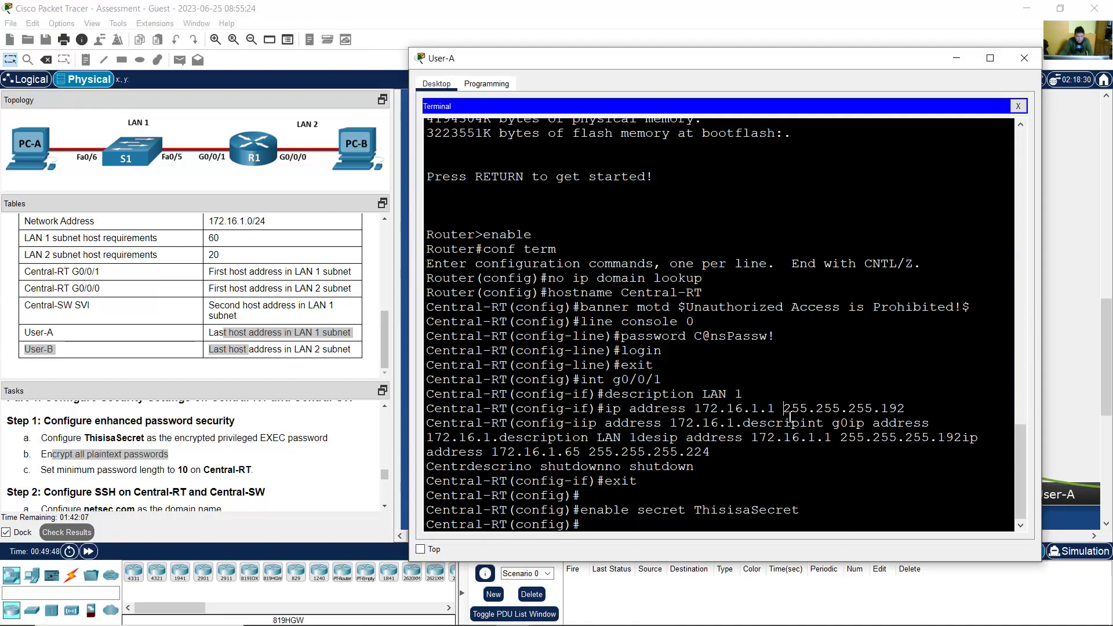
pyautogui.write('service')
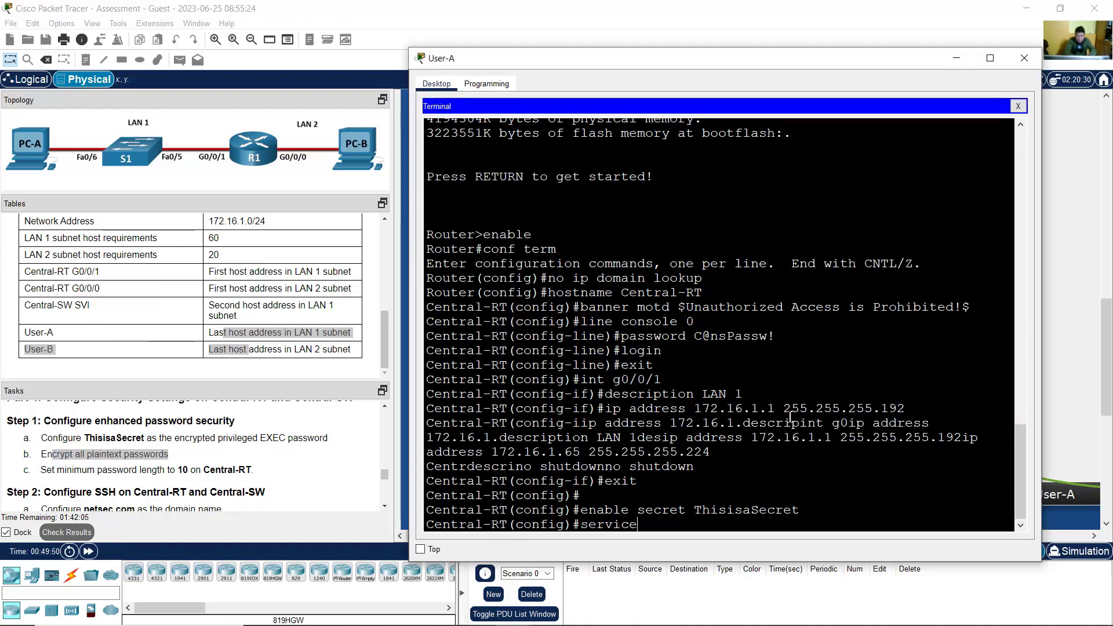
pyautogui.write(' passw')
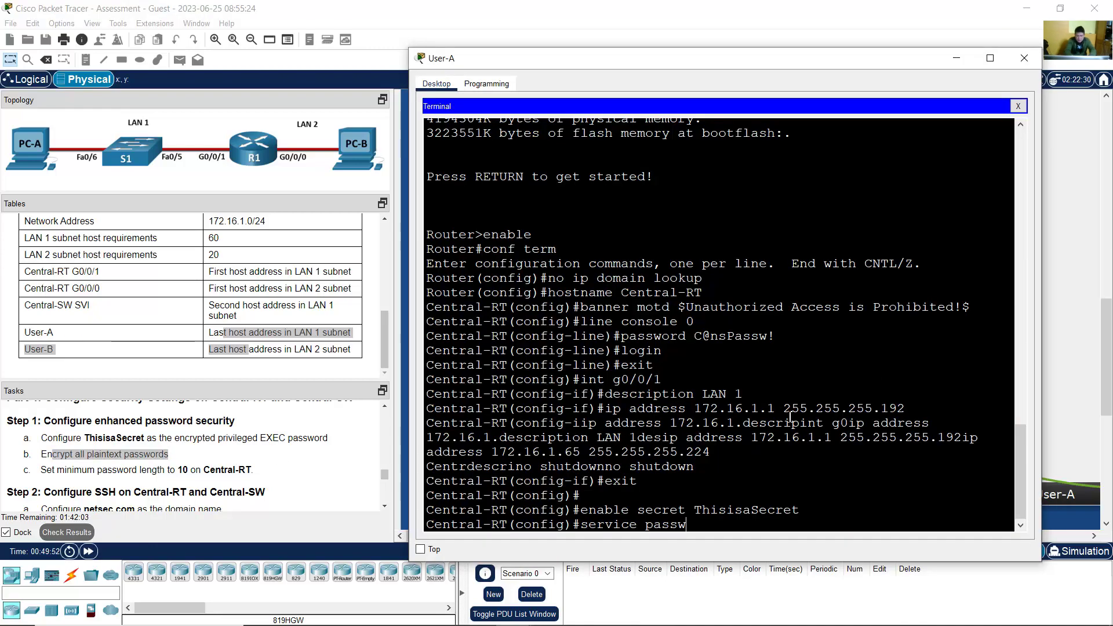
pyautogui.write('ord-encrypt')
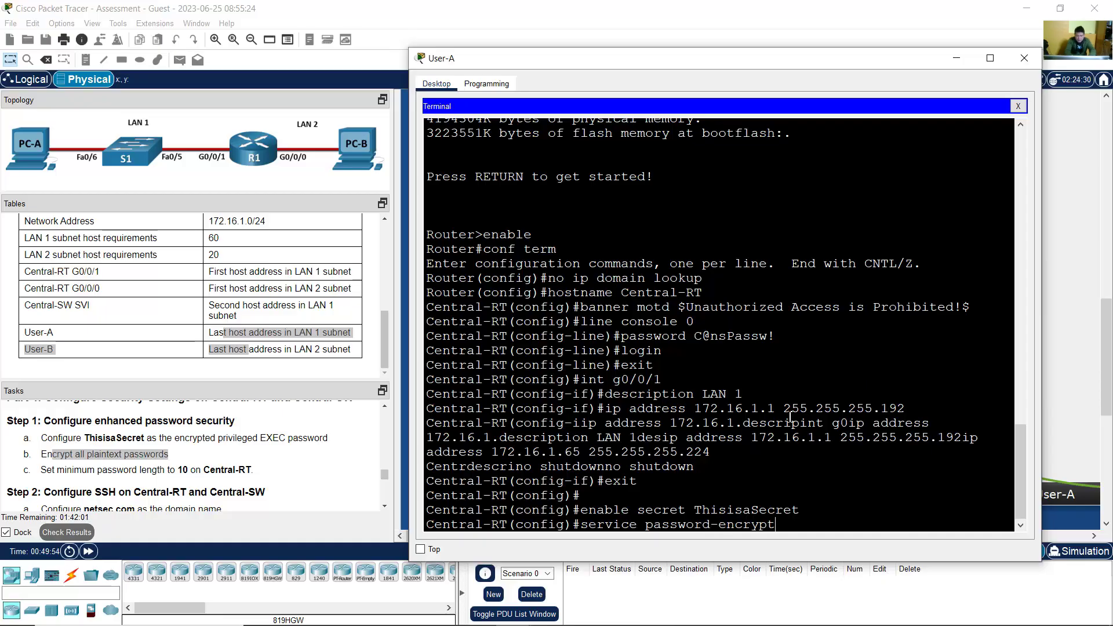
pyautogui.write('iion')
pyautogui.press('BackSpace')
pyautogui.press('BackSpace')
pyautogui.press('BackSpace')
pyautogui.write('on')
pyautogui.press('Return')
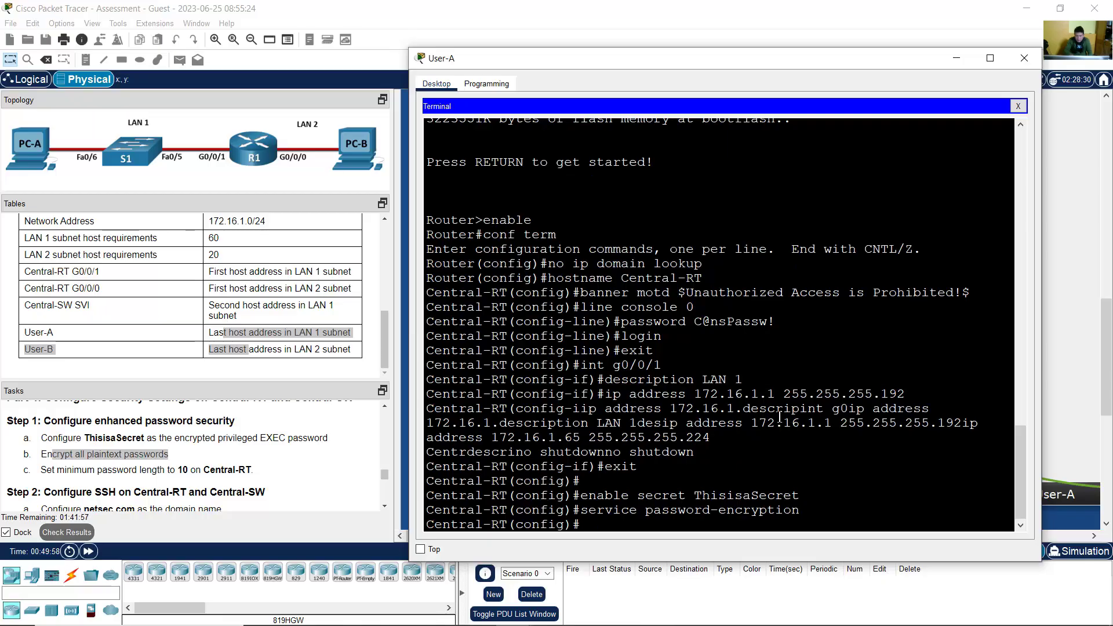
# Step: Enforce a 10-character minimum with security passwords min-length 10
pyautogui.moveTo(53, 470); pyautogui.dragTo(41, 470)
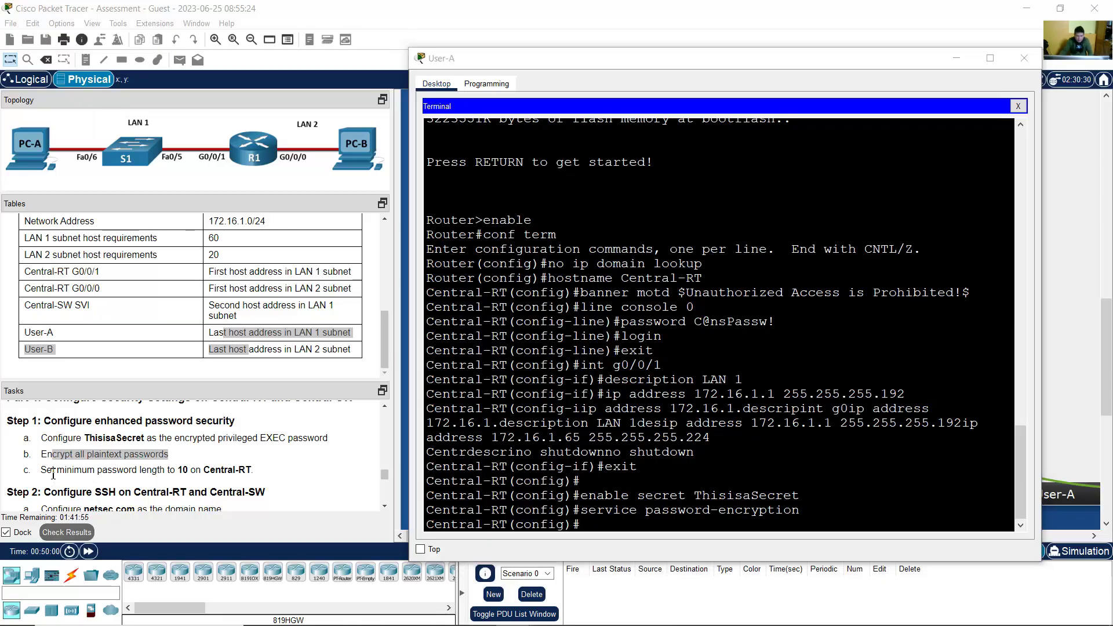
pyautogui.moveTo(178, 470); pyautogui.dragTo(258, 474)
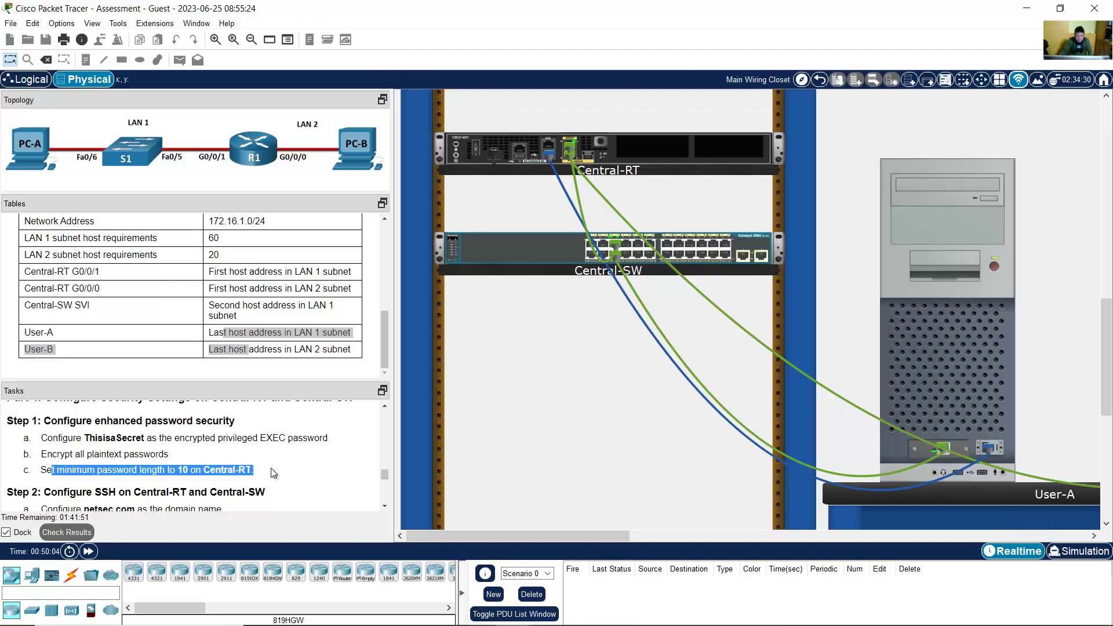
pyautogui.click(999, 391)
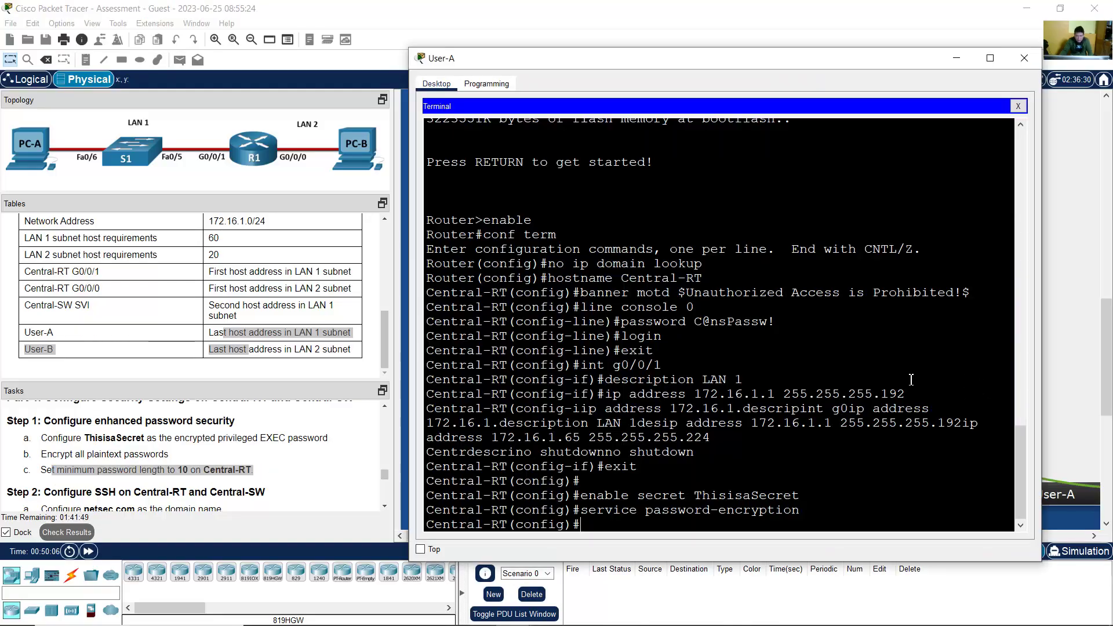
pyautogui.write('security')
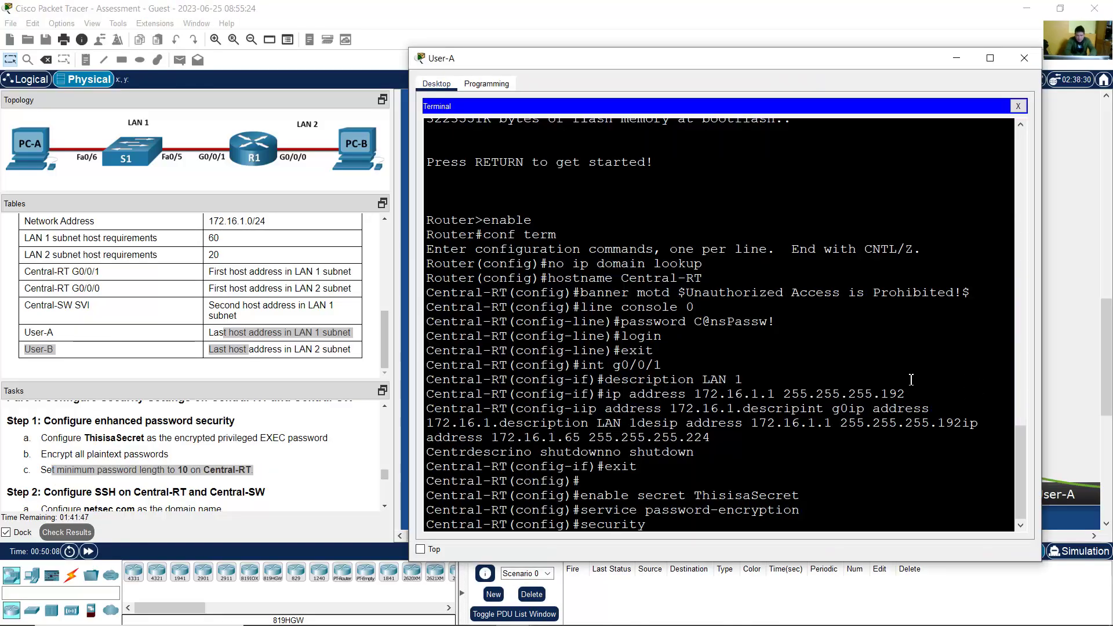
pyautogui.write(' passwords')
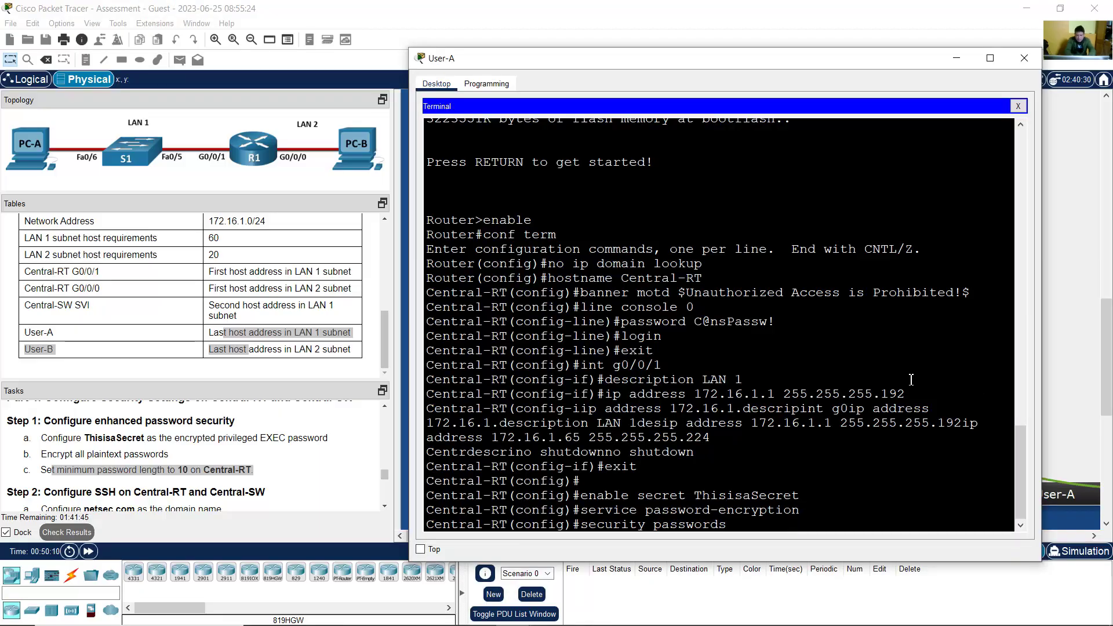
pyautogui.write(' min-length 10')
pyautogui.press('Return')
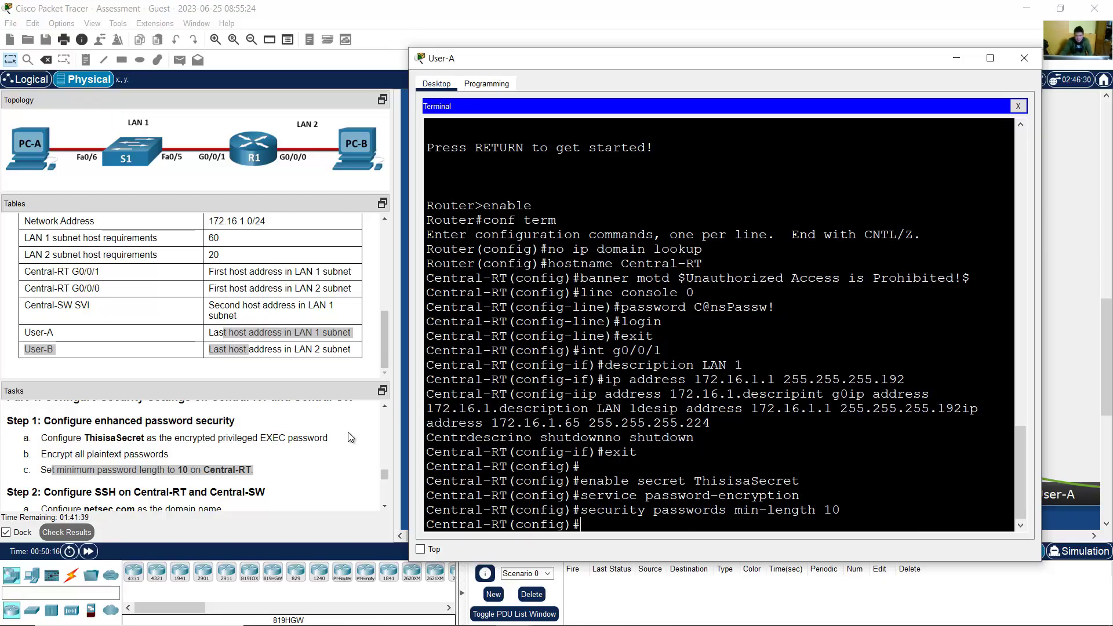
pyautogui.scroll(-3, 308, 463)
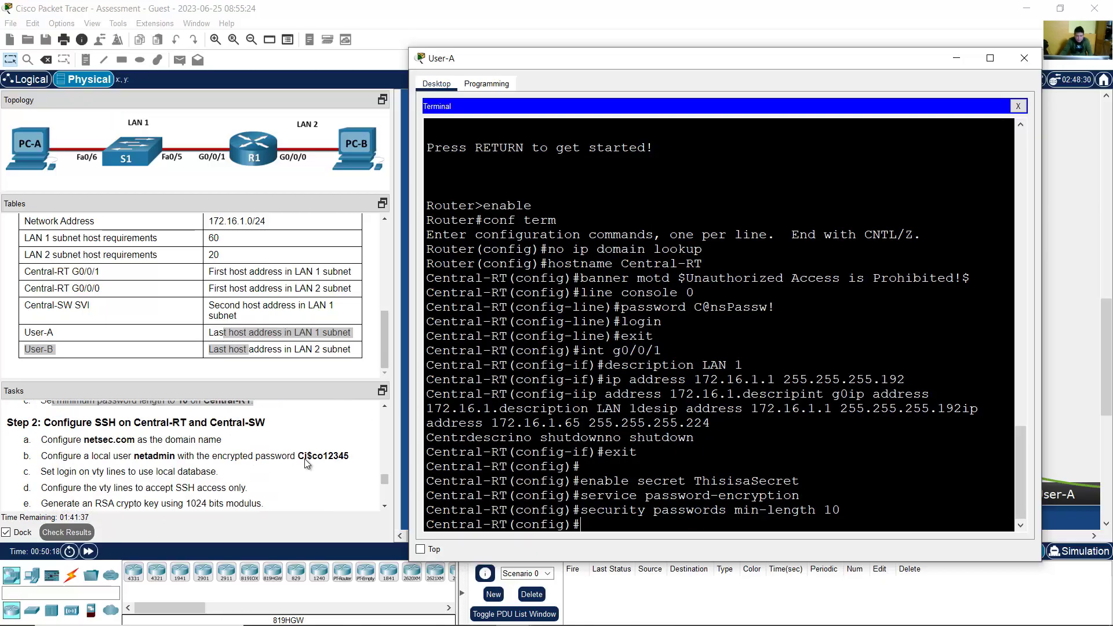
pyautogui.scroll(3, 304, 458)
pyautogui.moveTo(90, 422); pyautogui.dragTo(195, 455)
pyautogui.scroll(-3, 234, 458)
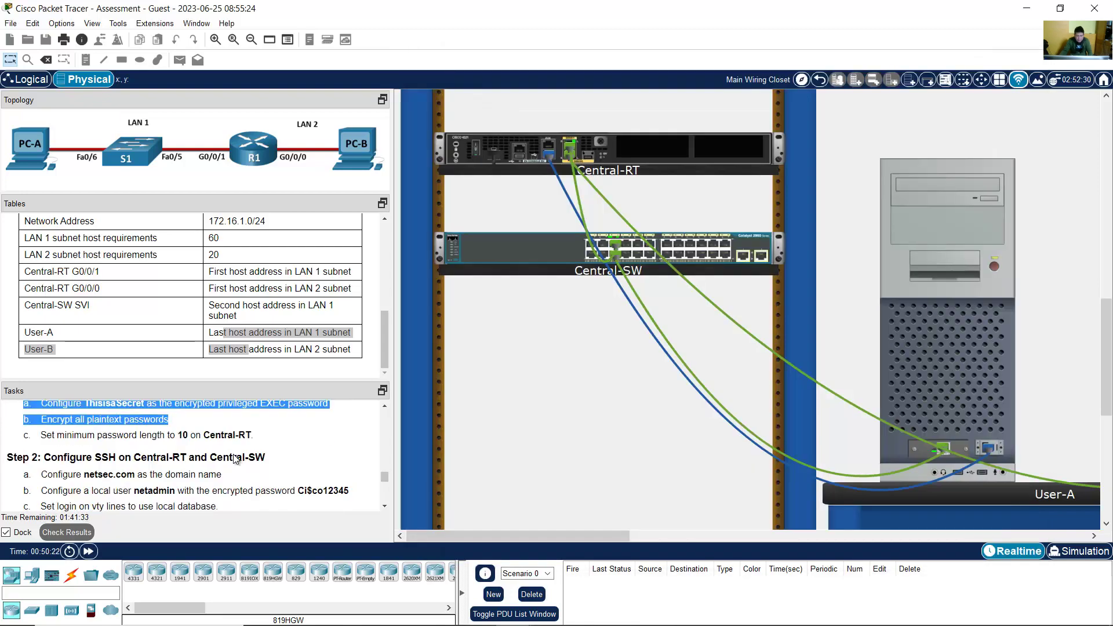
pyautogui.moveTo(53, 424); pyautogui.dragTo(266, 424)
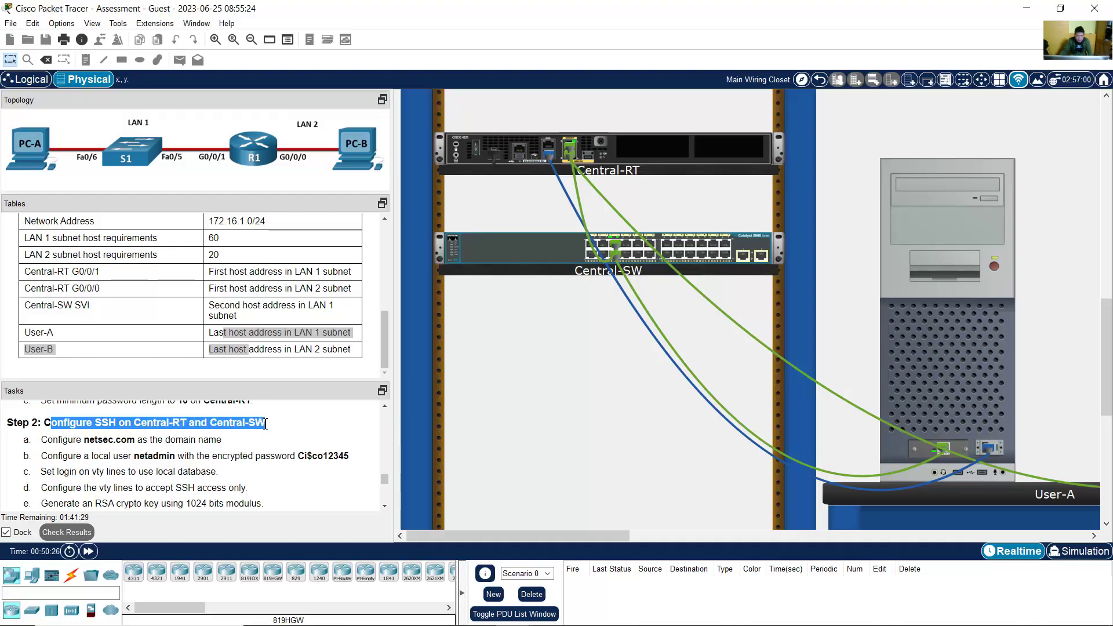
pyautogui.click(119, 443)
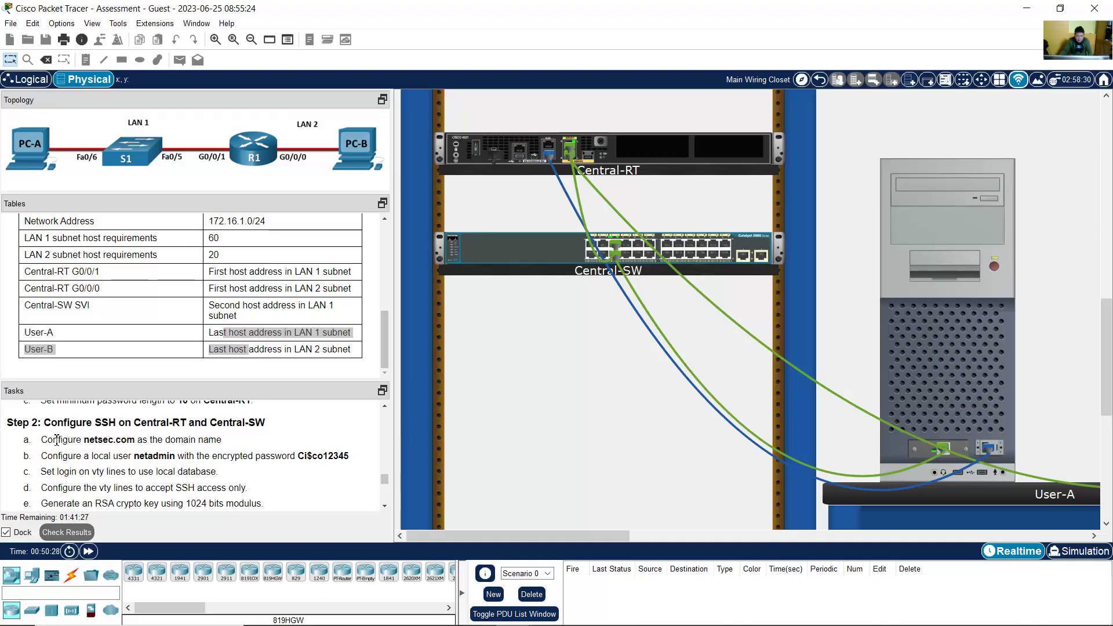
pyautogui.moveTo(47, 442); pyautogui.dragTo(219, 443)
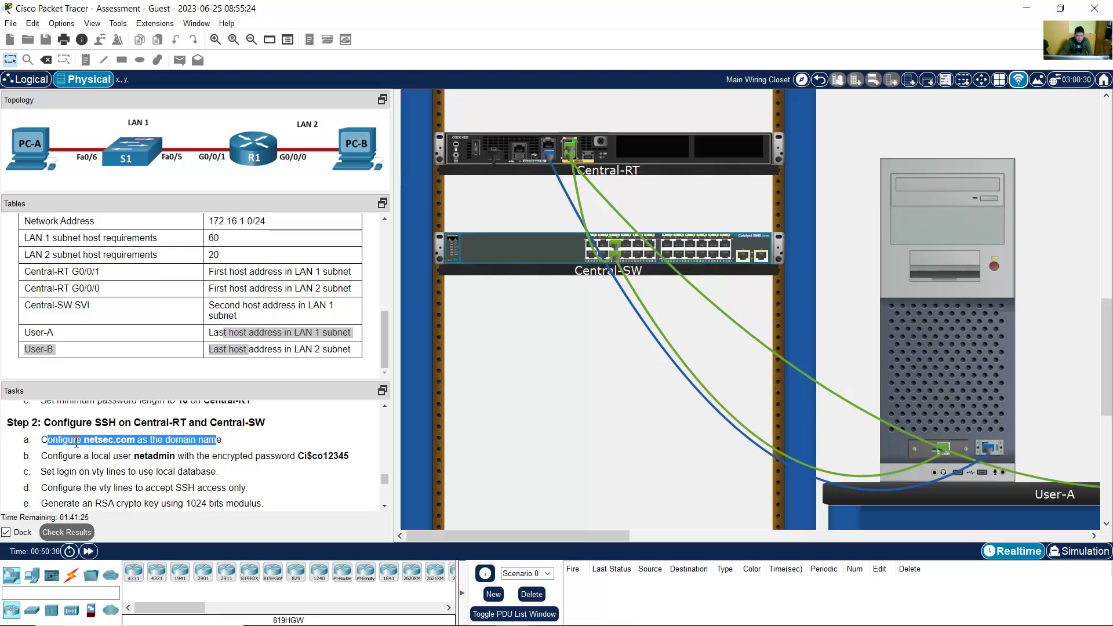
pyautogui.click(92, 442)
pyautogui.moveTo(92, 442); pyautogui.dragTo(145, 443)
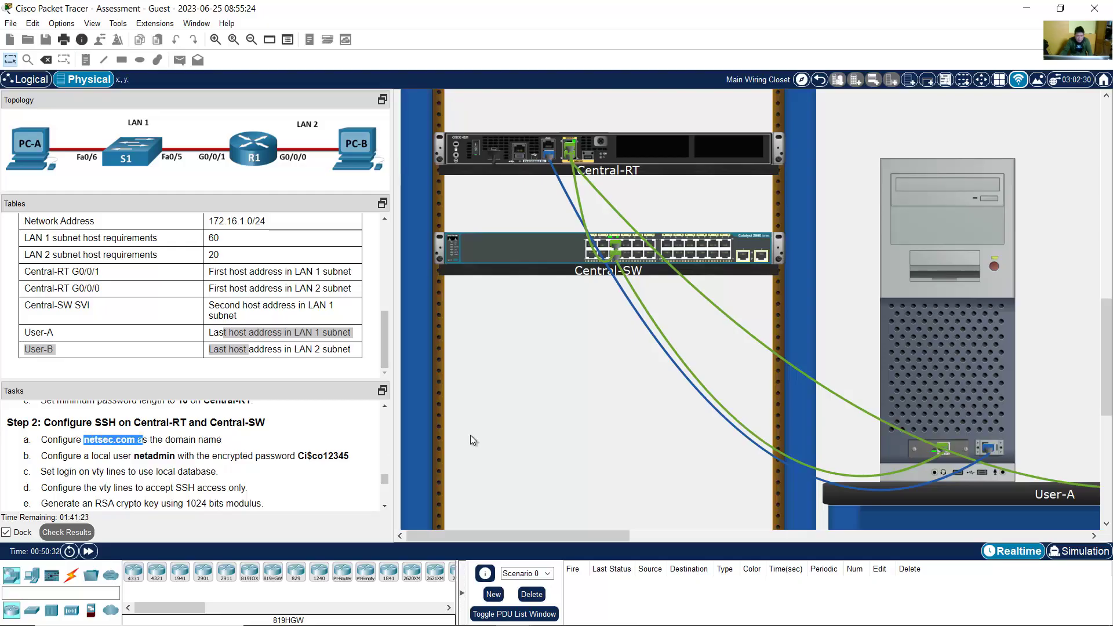
pyautogui.click(915, 378)
# Step: Set ip domain-name netsec.com and begin the username netadmin secret command
pyautogui.write('ip domain-')
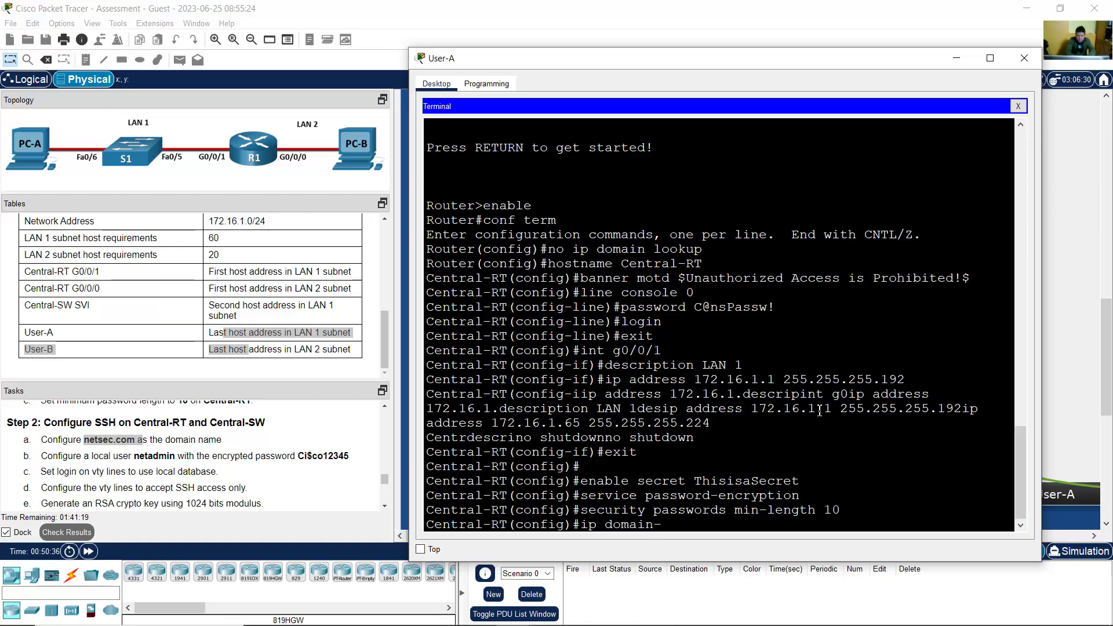
pyautogui.write('name netsec.com')
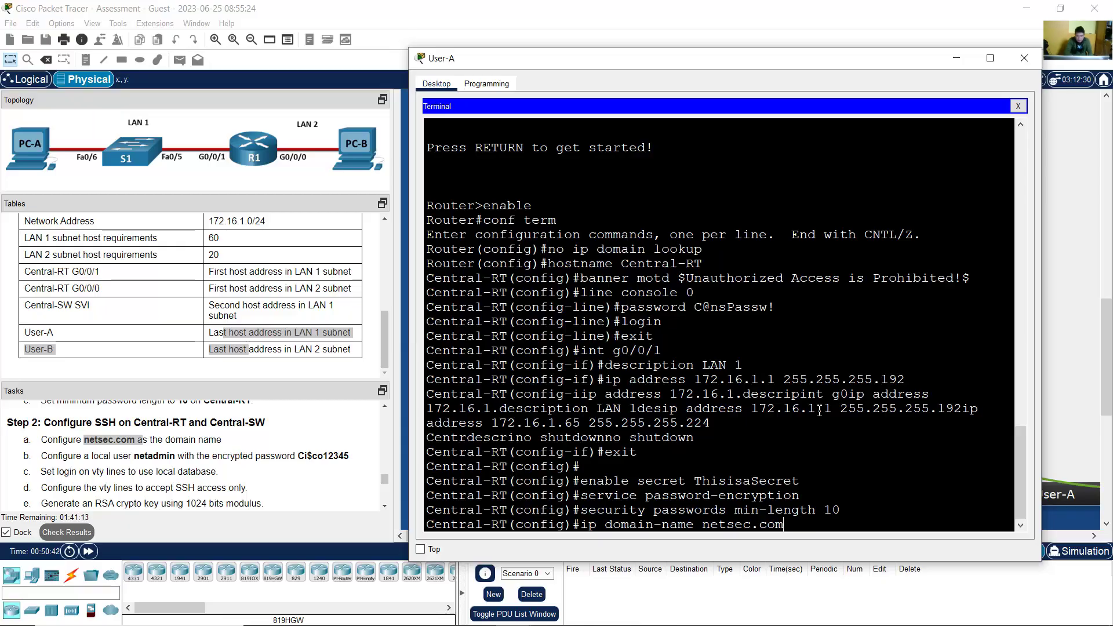
pyautogui.press('Return')
pyautogui.moveTo(53, 456); pyautogui.dragTo(343, 458)
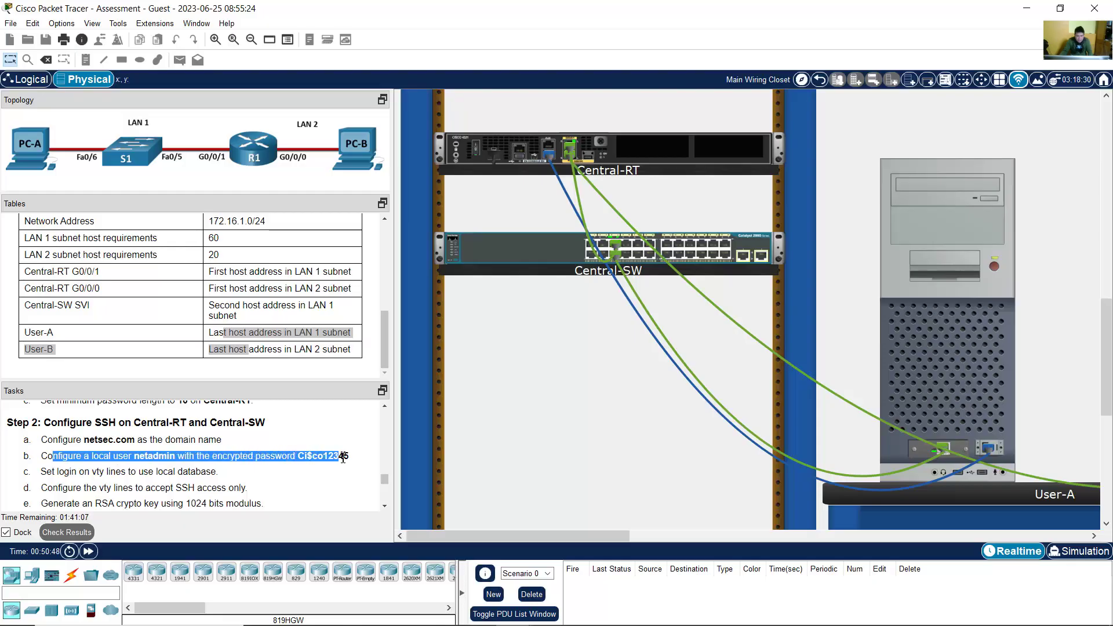
pyautogui.click(958, 391)
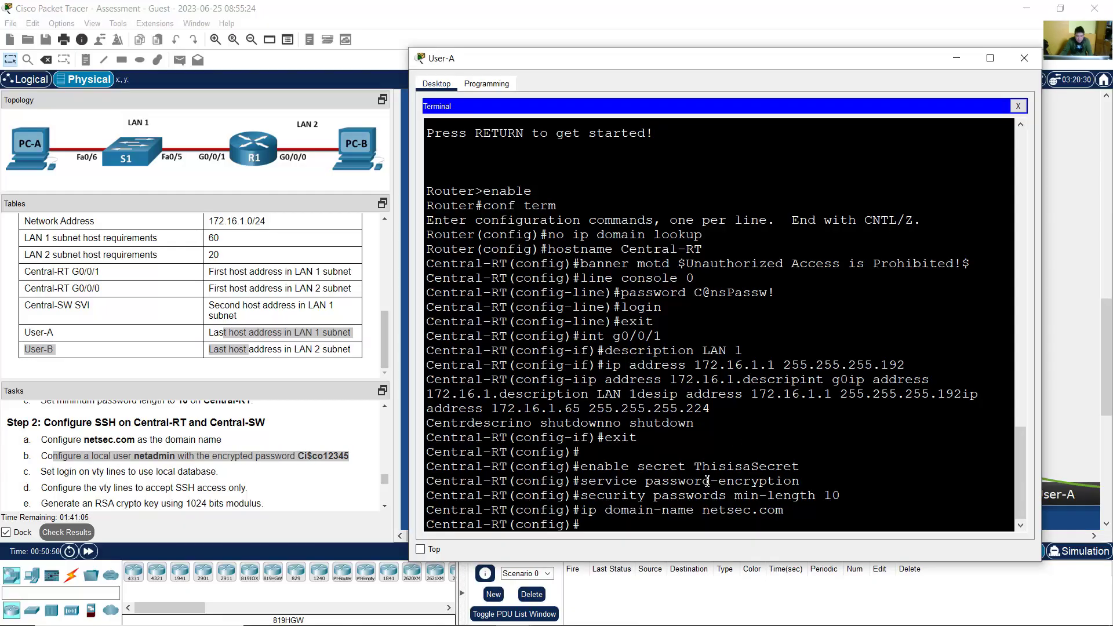
pyautogui.write('username')
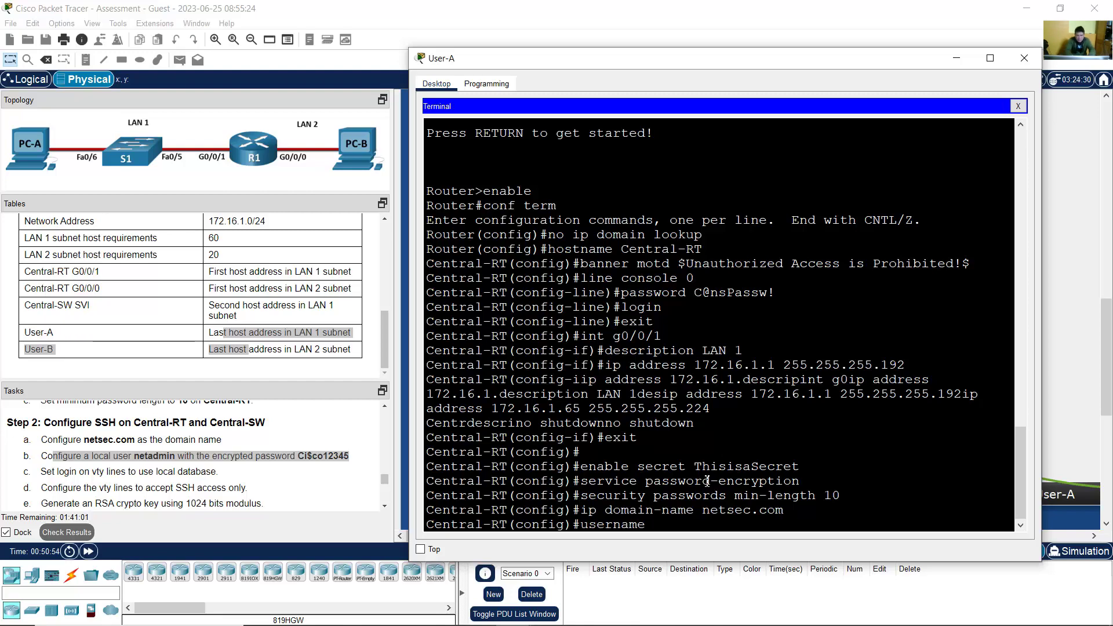
pyautogui.write(' netadmin')
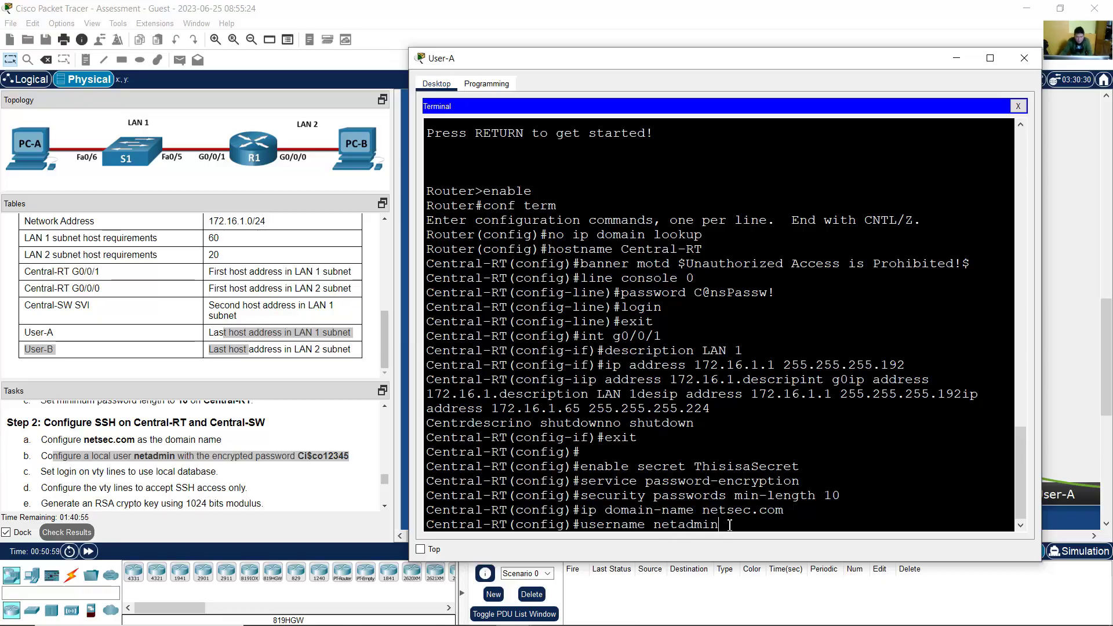
pyautogui.moveTo(217, 456); pyautogui.dragTo(297, 455)
pyautogui.click(914, 325)
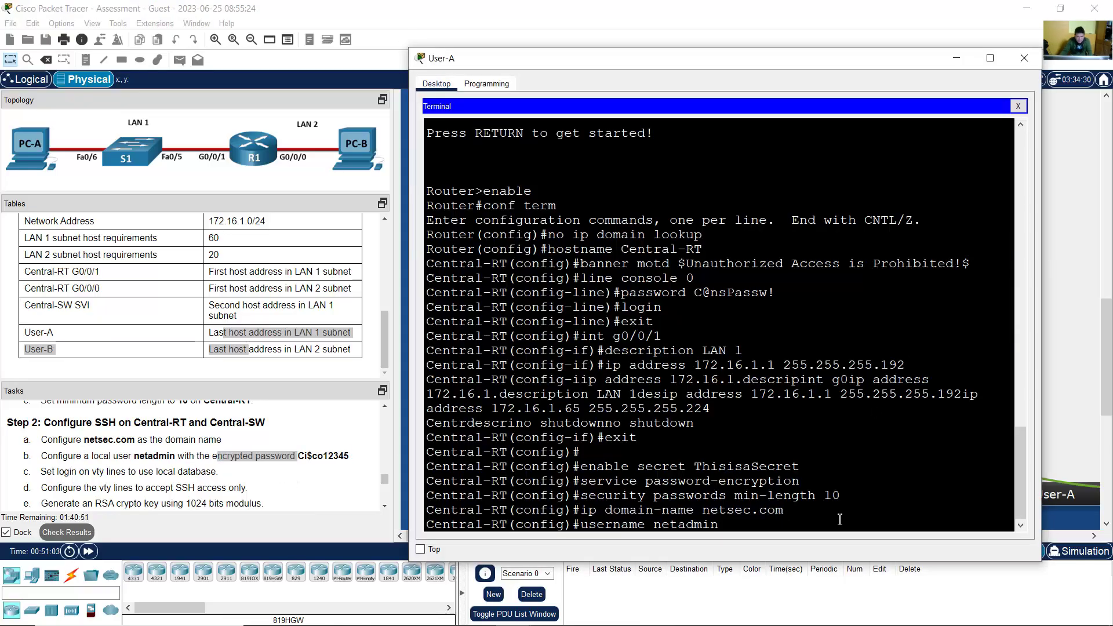
pyautogui.write('secret')
# Step: Enter the task's required password as netadmin's secret, check it, and submit
pyautogui.click(314, 461)
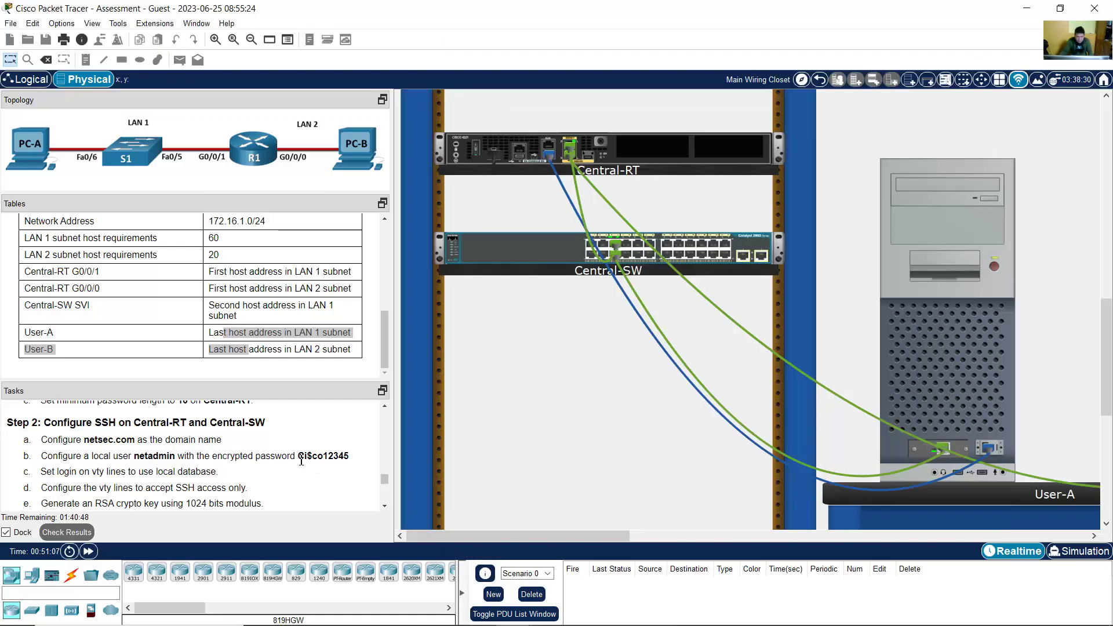
pyautogui.moveTo(301, 461); pyautogui.dragTo(349, 459)
pyautogui.click(974, 359)
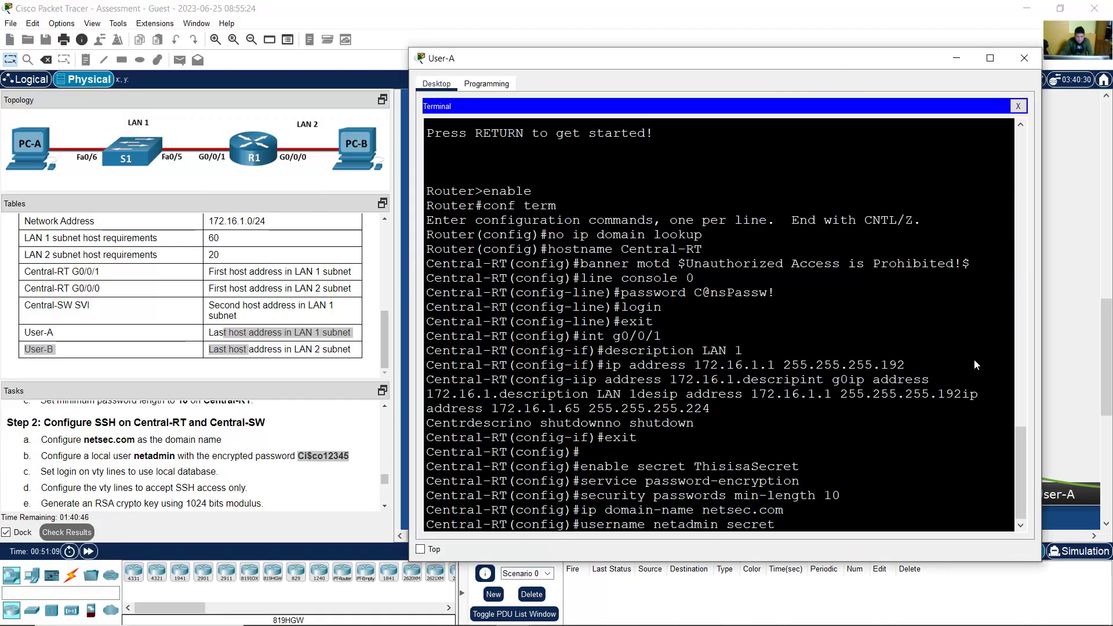
pyautogui.write('Ci$')
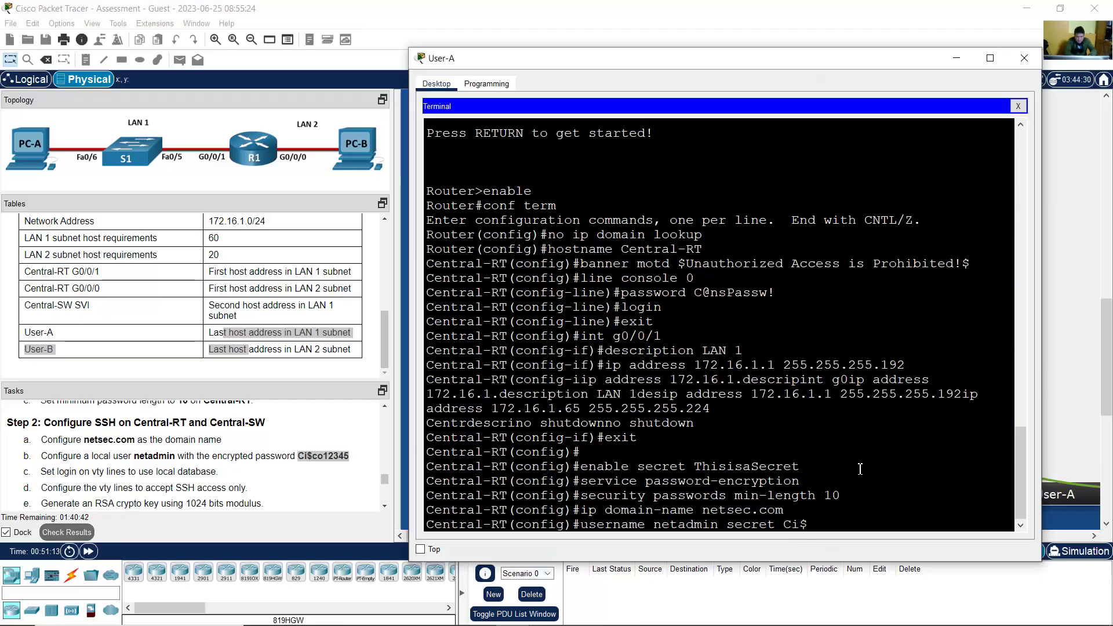
pyautogui.write('co12345')
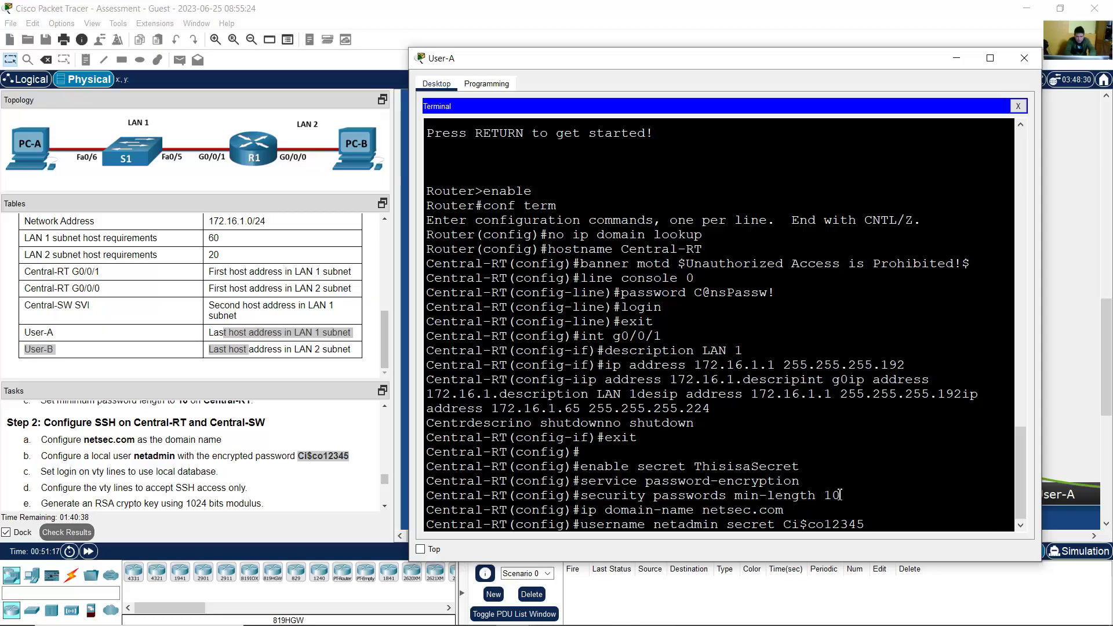
pyautogui.moveTo(786, 525); pyautogui.dragTo(869, 525)
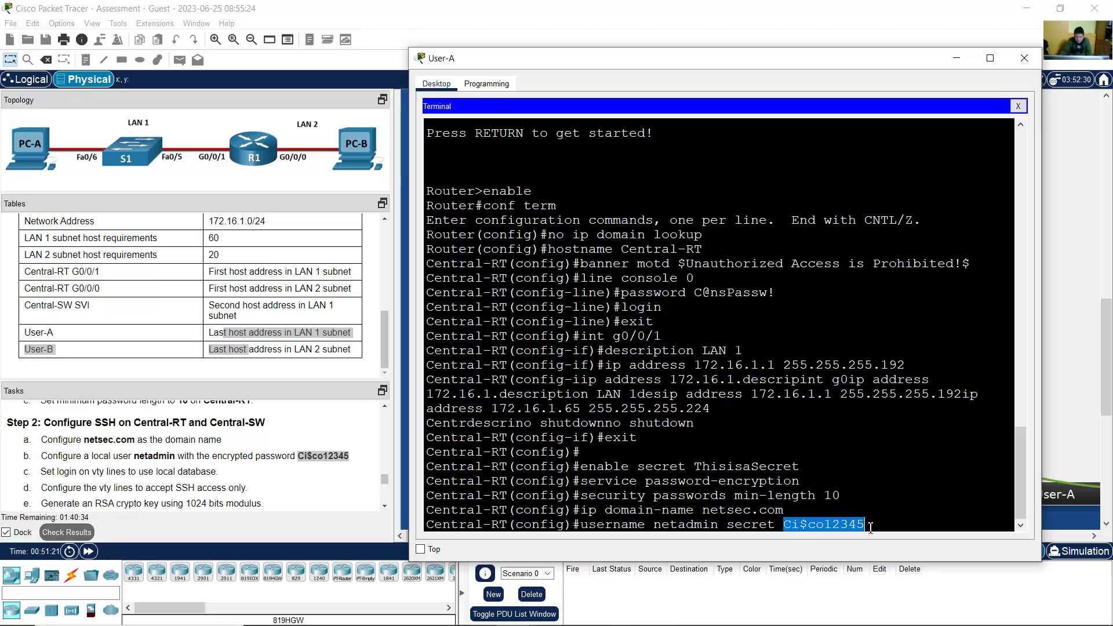
pyautogui.click(787, 525)
pyautogui.moveTo(790, 526); pyautogui.dragTo(870, 526)
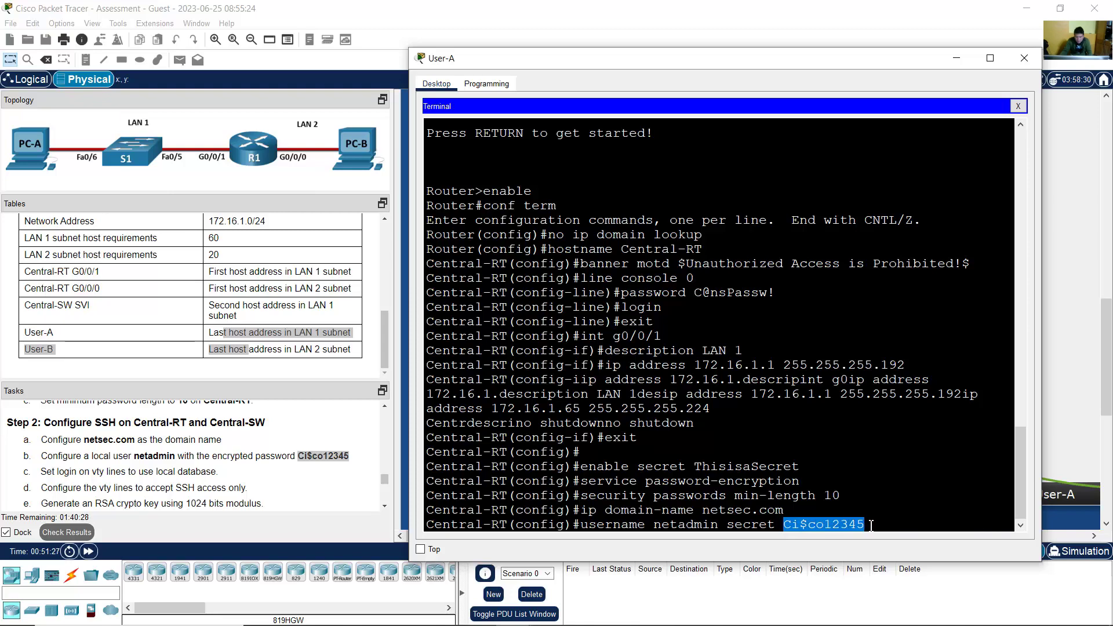
pyautogui.click(873, 525)
pyautogui.press('Return')
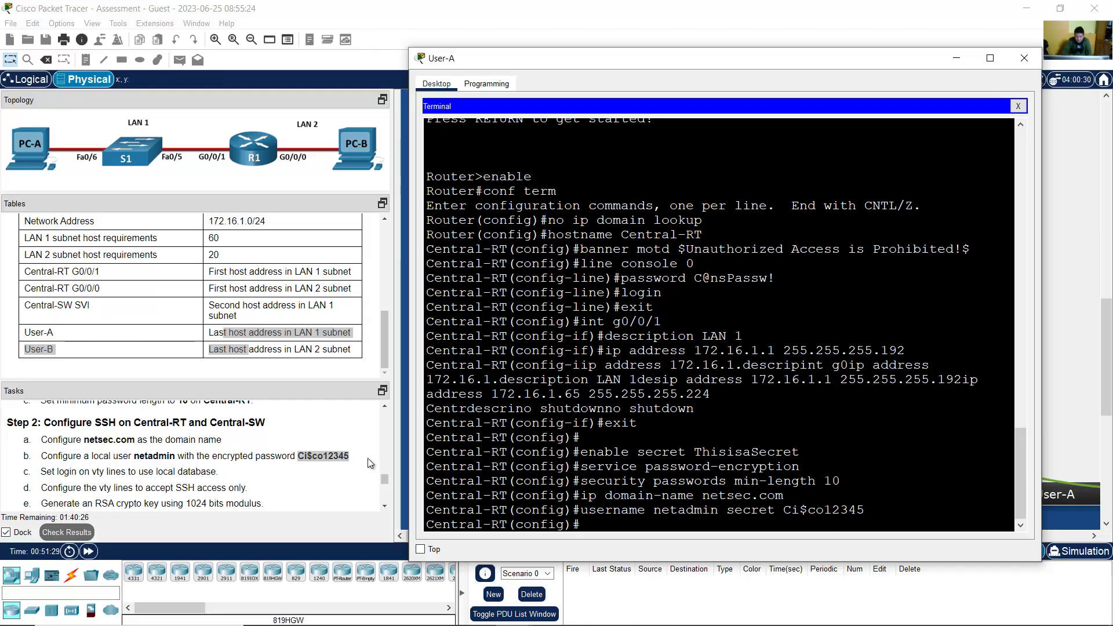
pyautogui.moveTo(41, 472); pyautogui.dragTo(297, 475)
# Step: Enter line vty 0 15 on Central-RT and apply login local
pyautogui.click(924, 365)
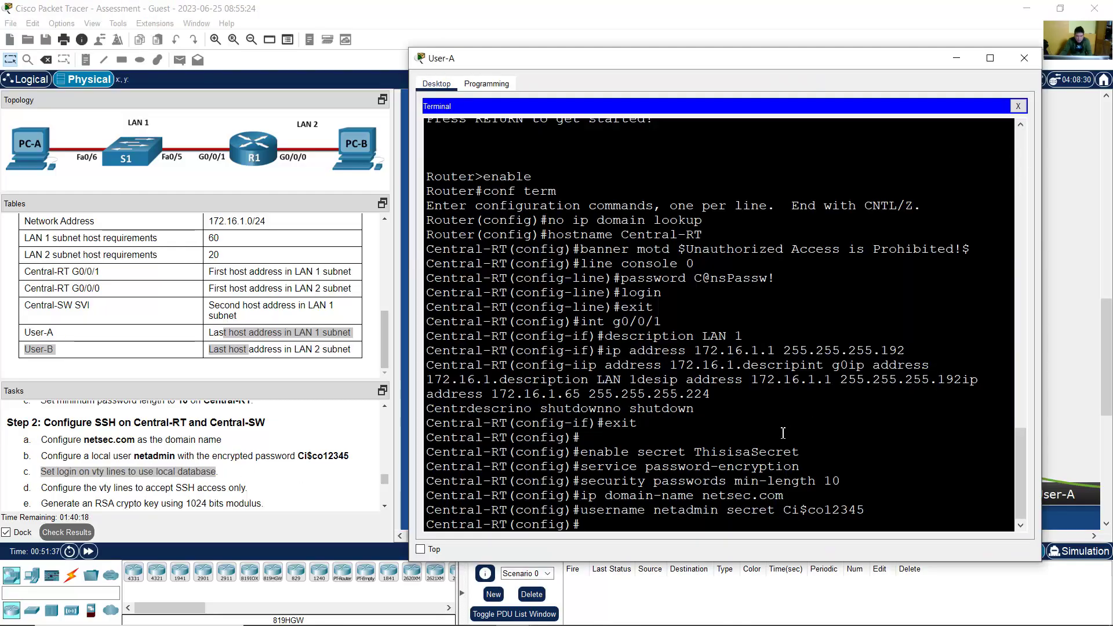
pyautogui.write('line ')
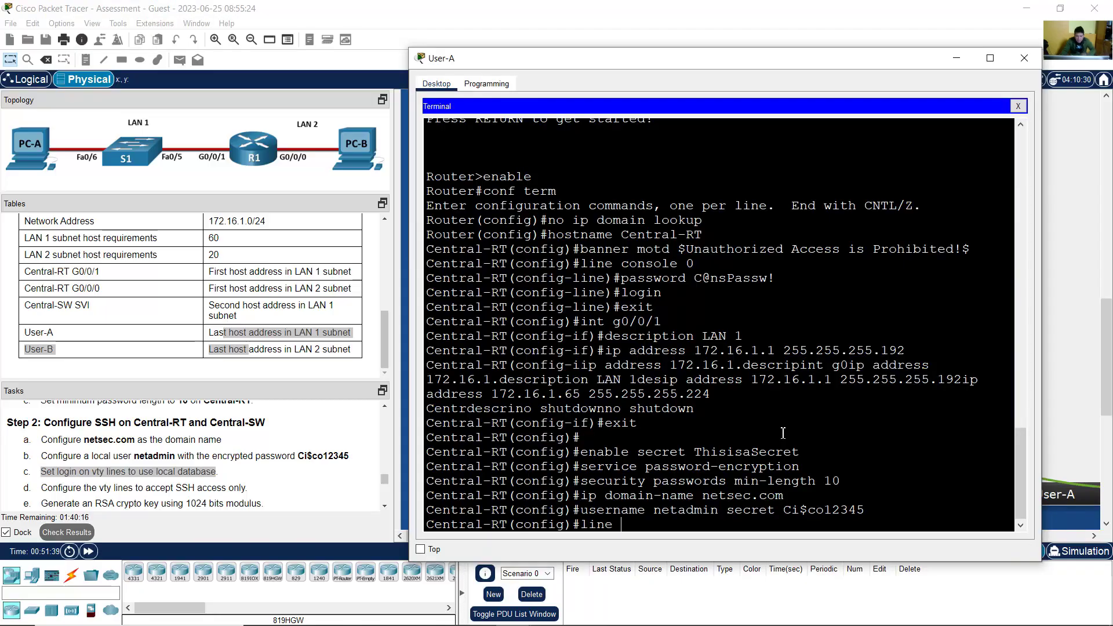
pyautogui.write('vty 0 ')
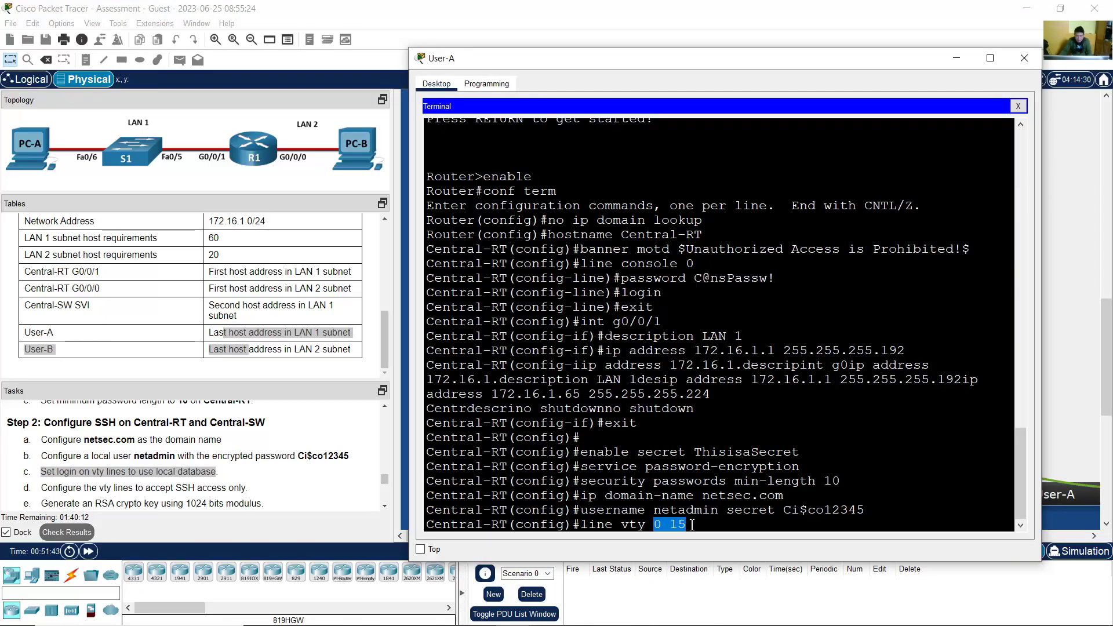
pyautogui.write('15')
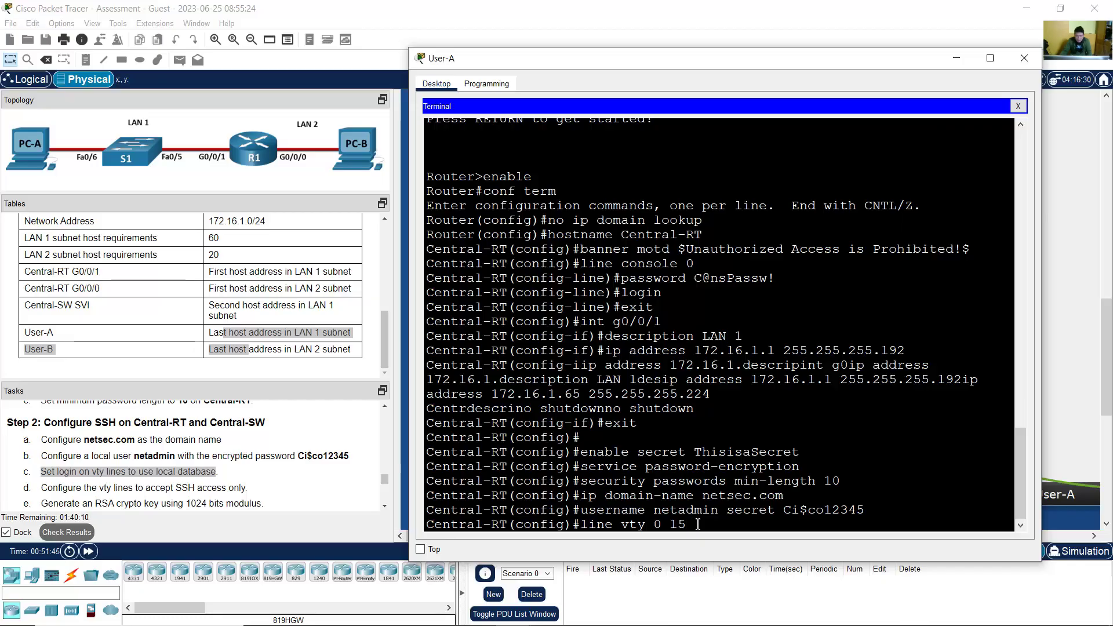
pyautogui.press('Return')
pyautogui.write('login local')
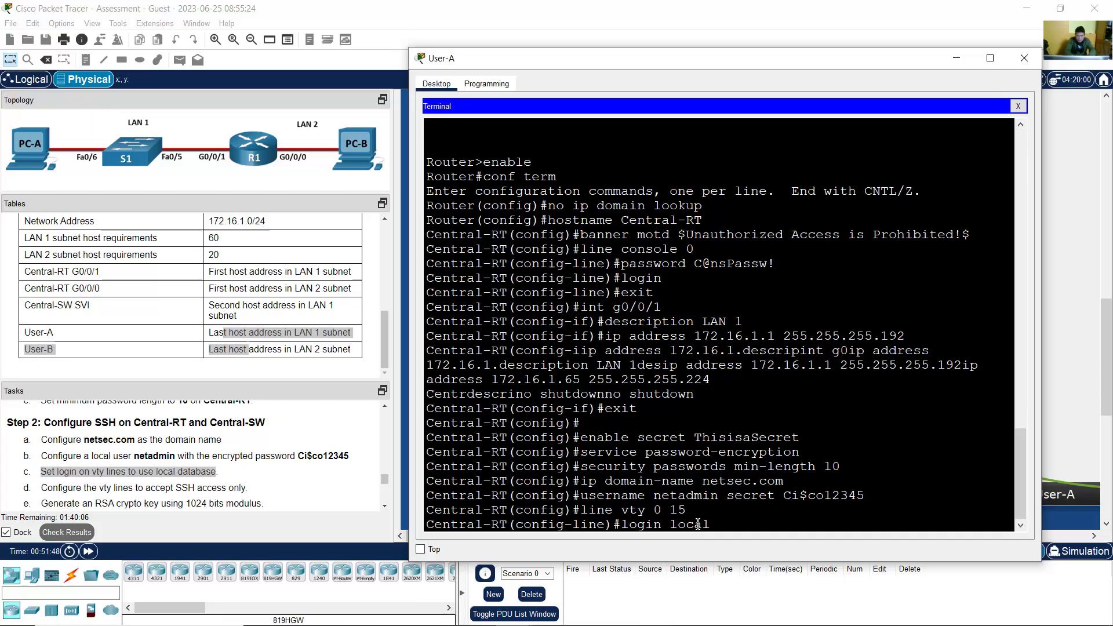
pyautogui.press('Return')
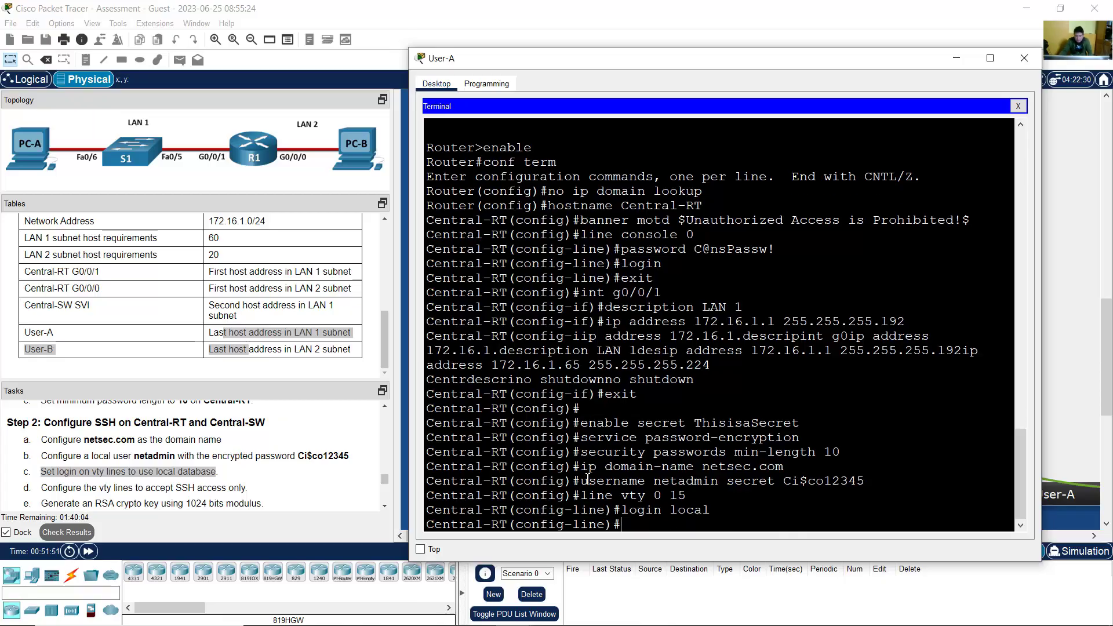
# Step: Restrict the vty lines to SSH access with transport input ssh
pyautogui.moveTo(587, 479); pyautogui.dragTo(753, 498)
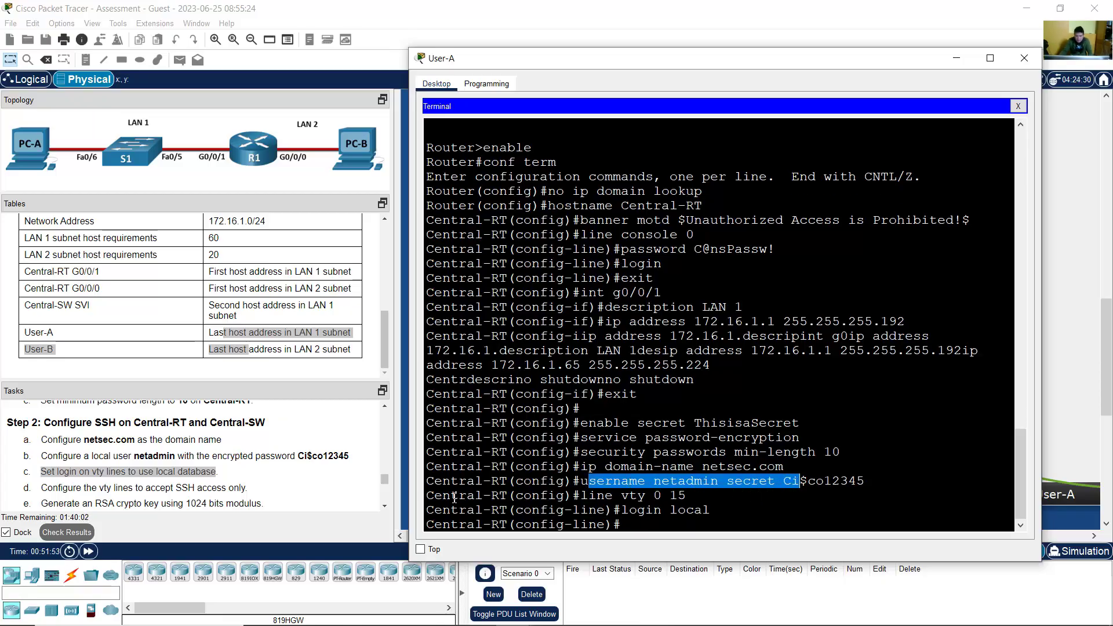
pyautogui.click(627, 511)
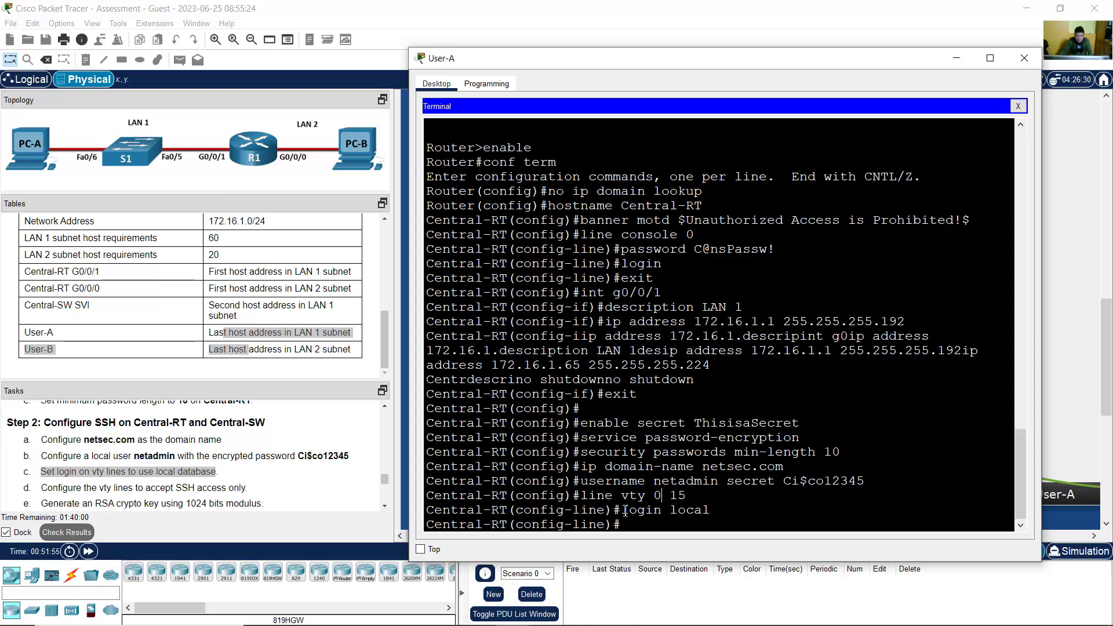
pyautogui.moveTo(625, 510); pyautogui.dragTo(710, 510)
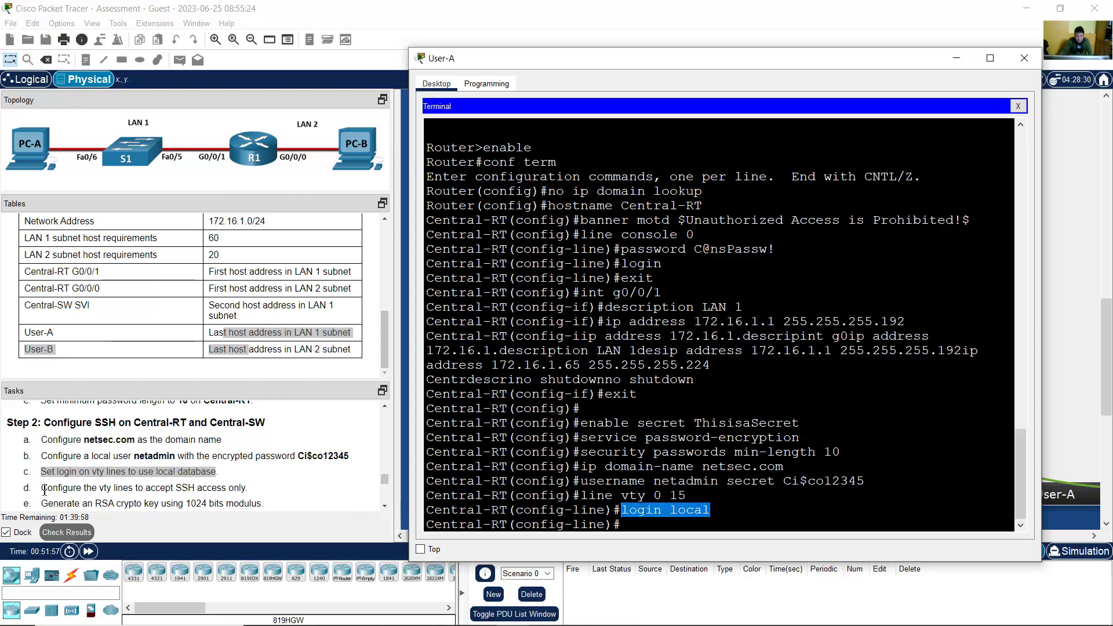
pyautogui.moveTo(42, 488); pyautogui.dragTo(374, 493)
pyautogui.click(913, 402)
pyautogui.click(835, 451)
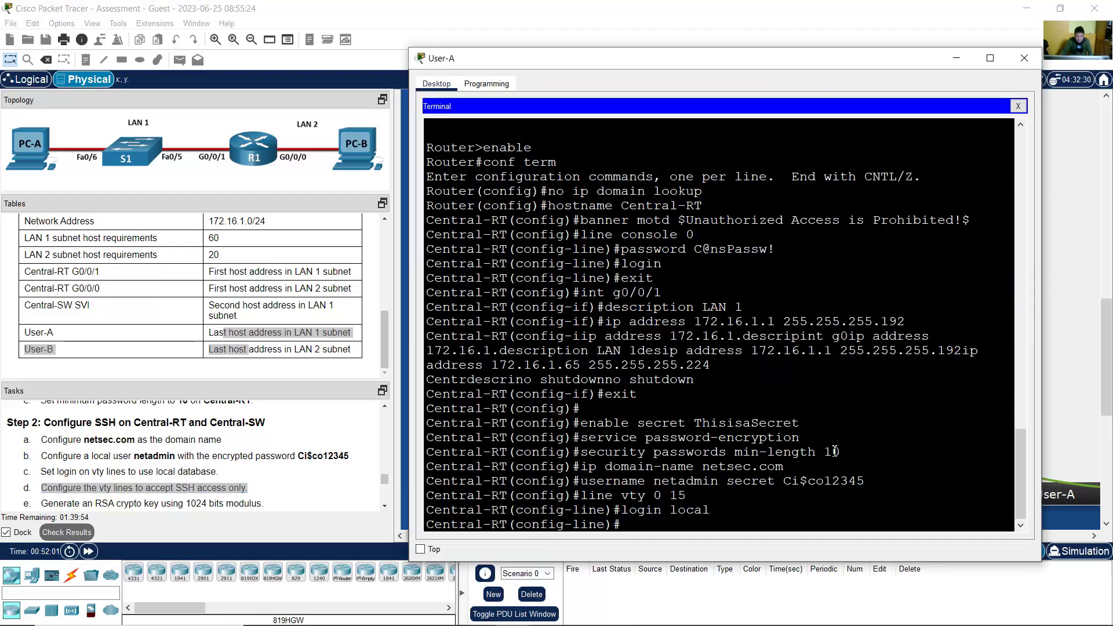
pyautogui.write('transport input ssh')
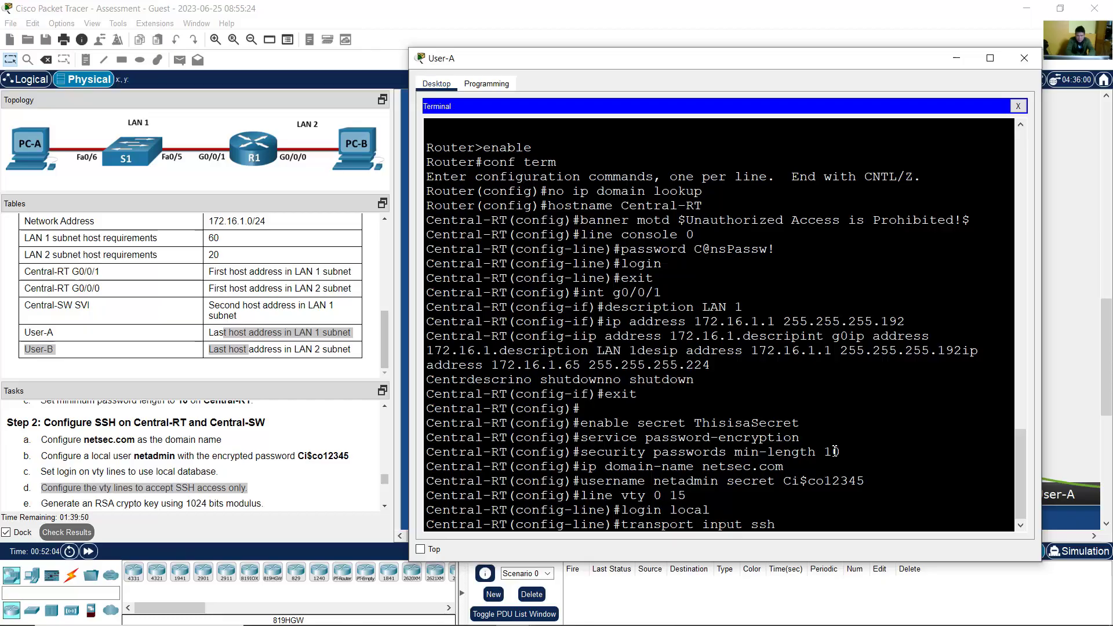
pyautogui.press('Return')
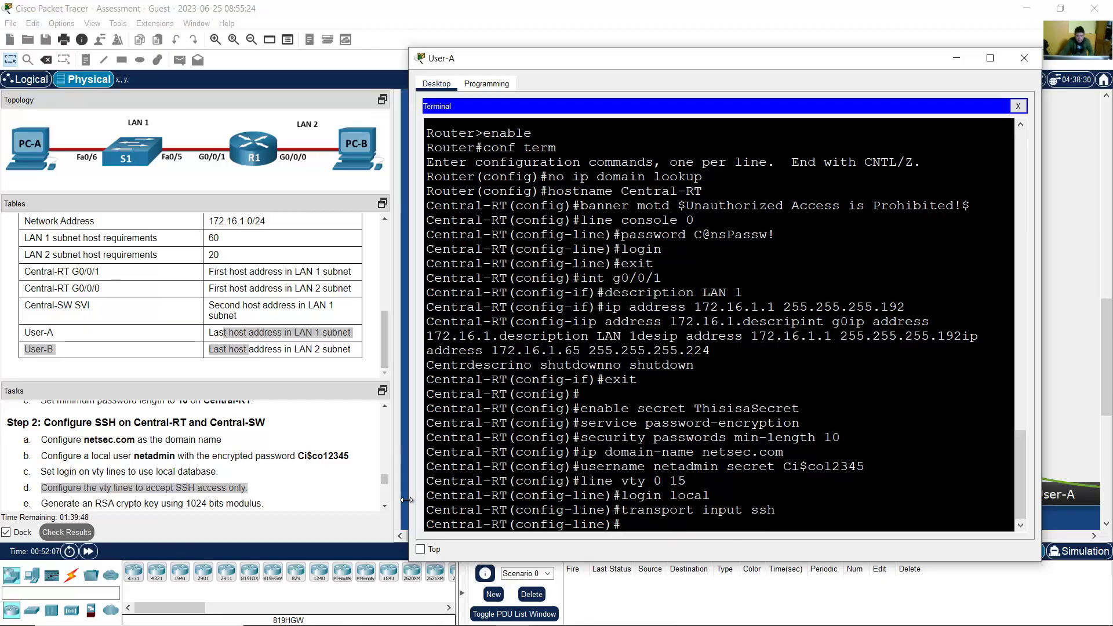
pyautogui.click(386, 505)
pyautogui.scroll(-2, 386, 506)
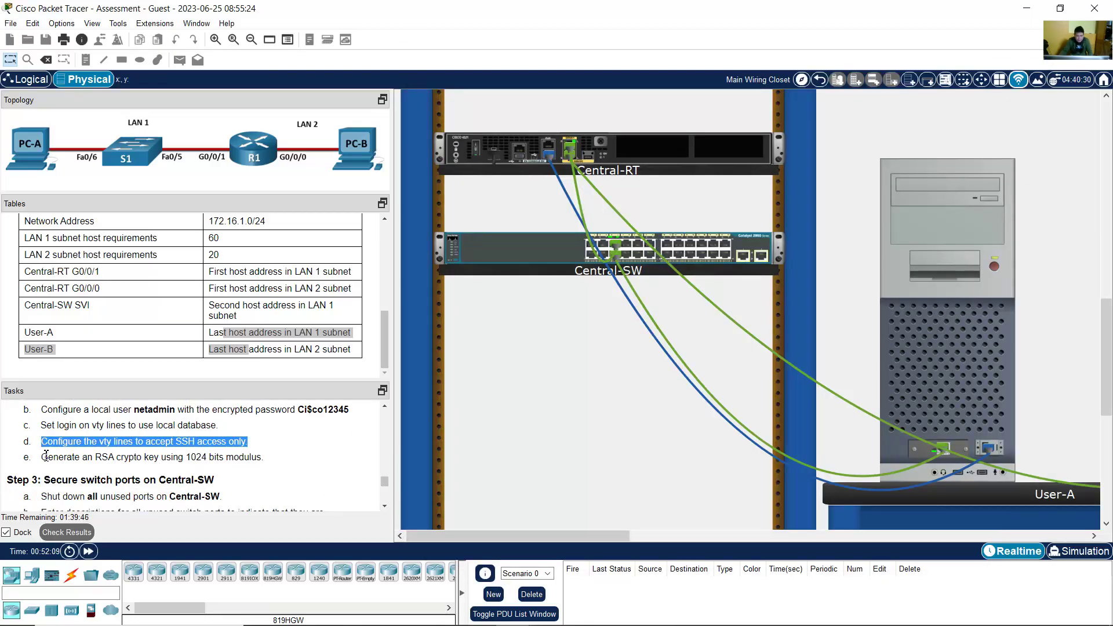
# Step: Exit to global config and run crypto key generate rsa general-keys modulus 1024, confirming SSH enabled
pyautogui.moveTo(49, 458); pyautogui.dragTo(274, 460)
pyautogui.click(923, 366)
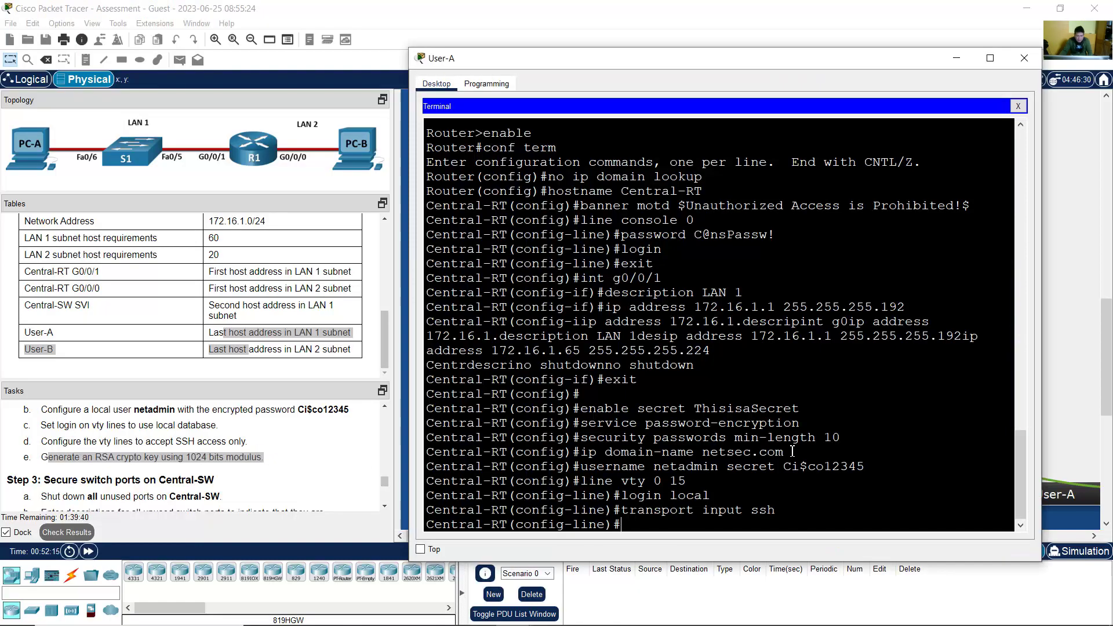
pyautogui.write('exit')
pyautogui.press('Return')
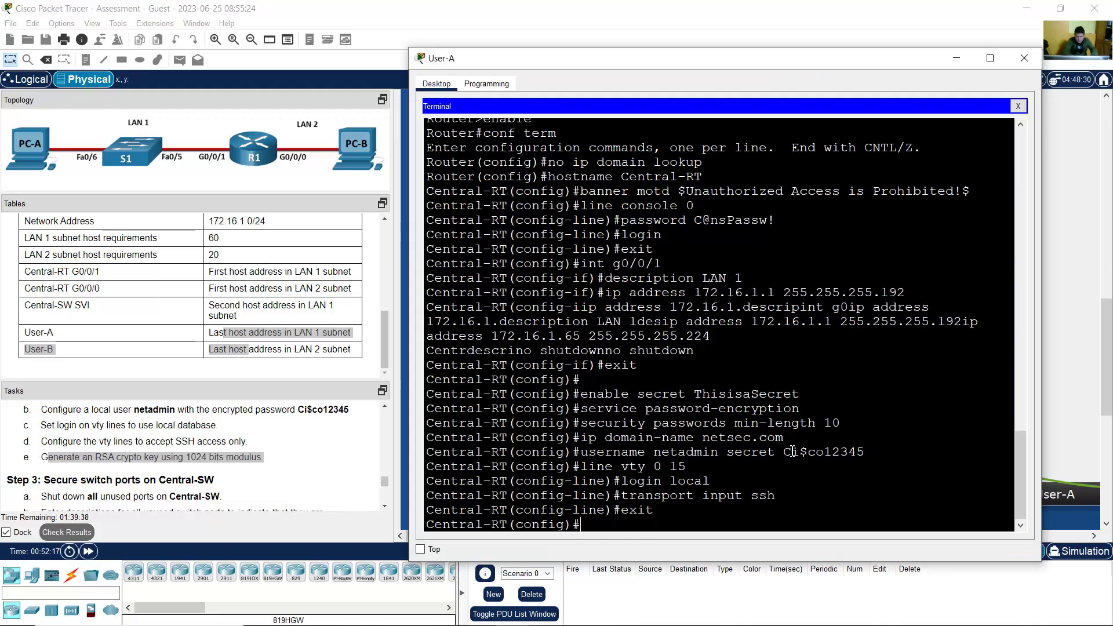
pyautogui.moveTo(563, 524); pyautogui.dragTo(494, 525)
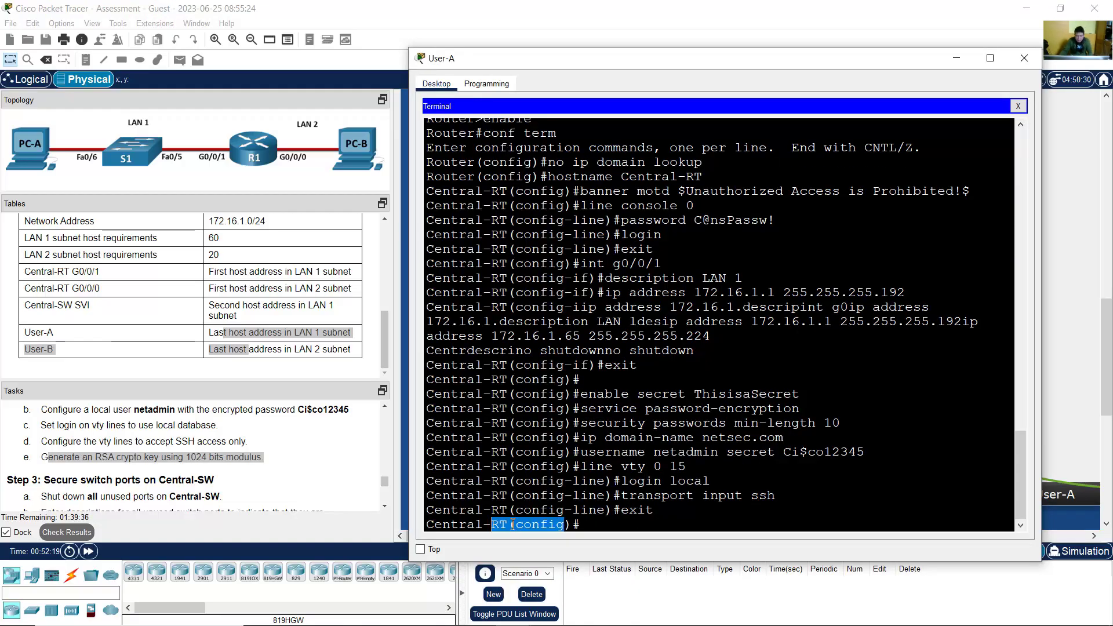
pyautogui.click(624, 529)
pyautogui.write('cryp')
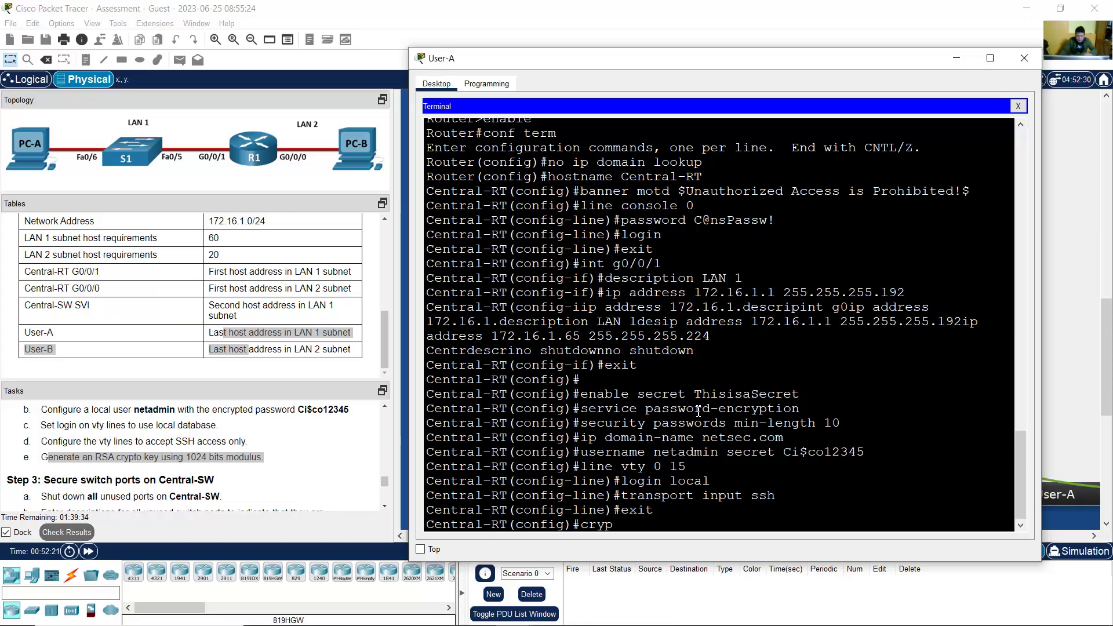
pyautogui.write('to key generate r')
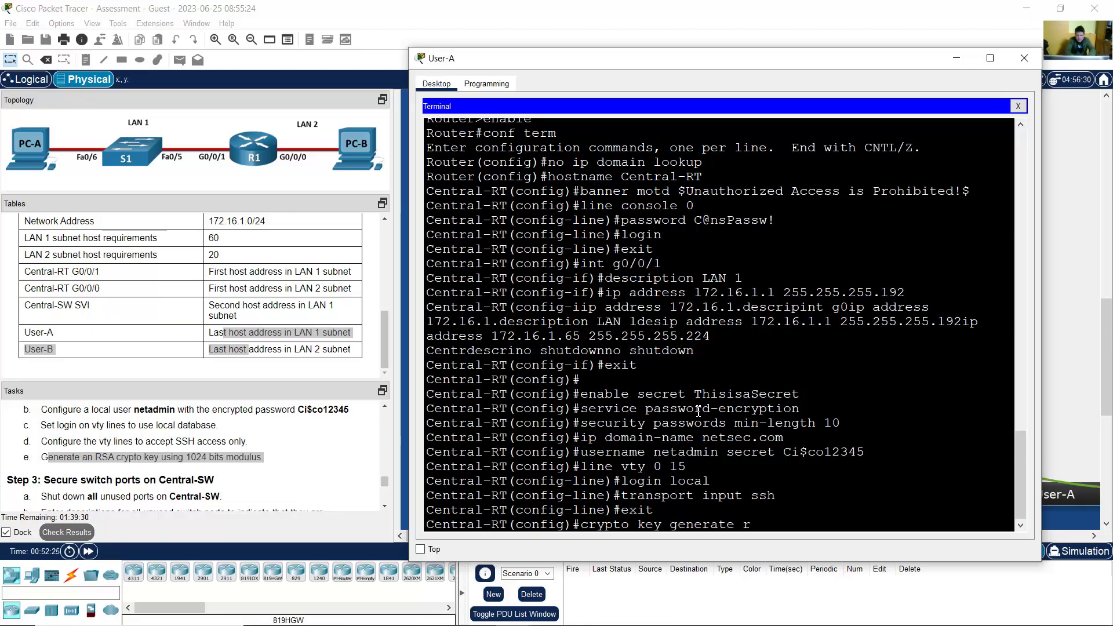
pyautogui.write('sa general-keys')
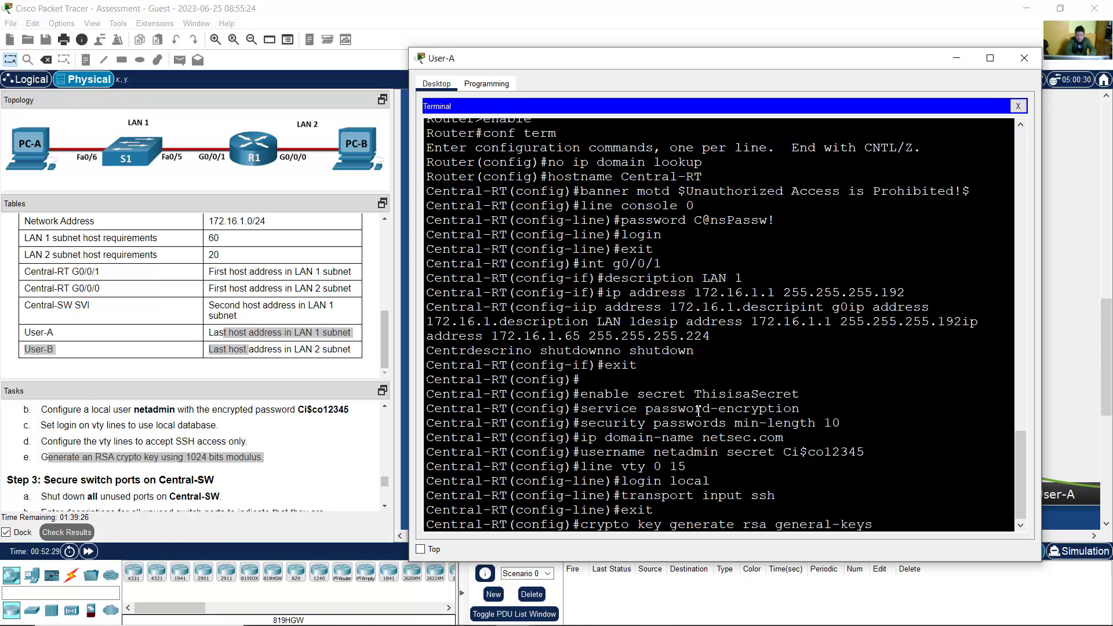
pyautogui.write(' modulus 1024')
pyautogui.press('Return')
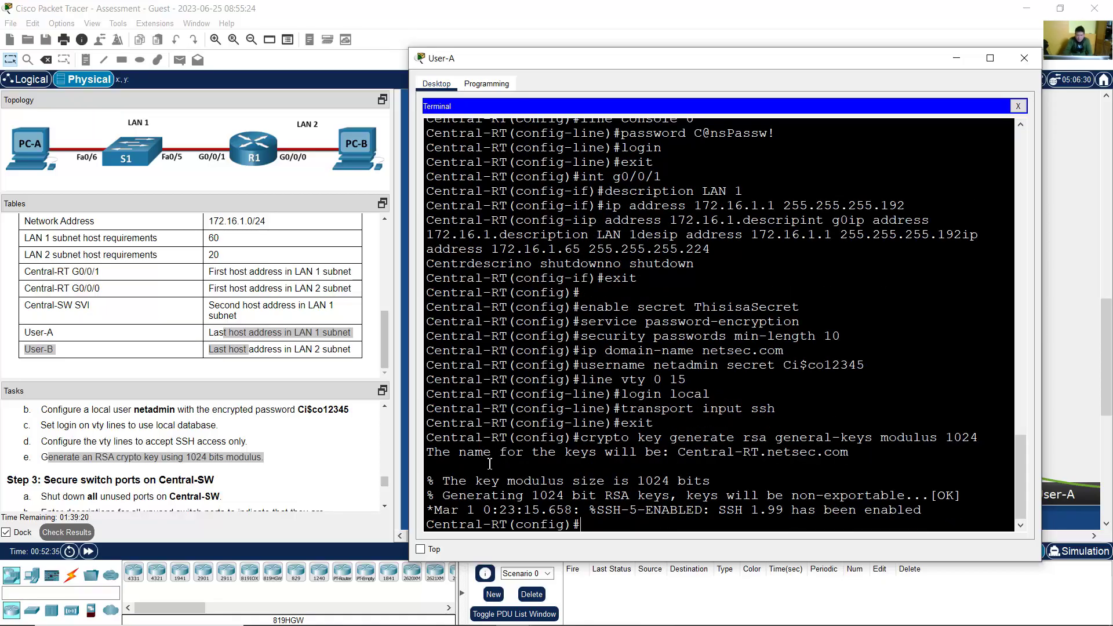
pyautogui.moveTo(490, 464); pyautogui.dragTo(692, 512)
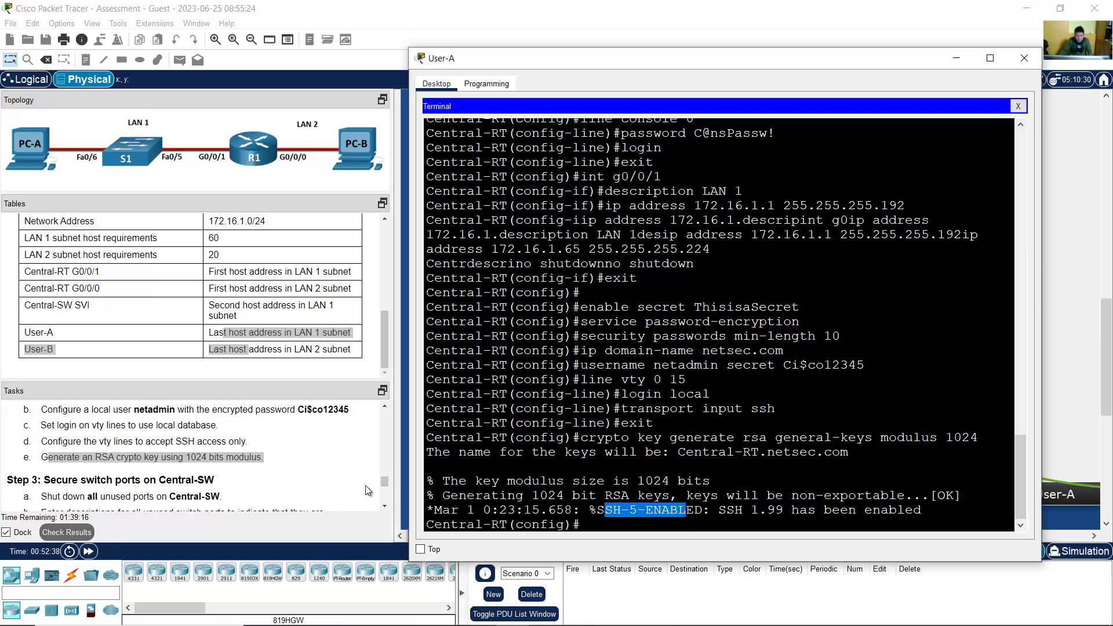
pyautogui.click(384, 506)
pyautogui.click(384, 506)
pyautogui.click(385, 505)
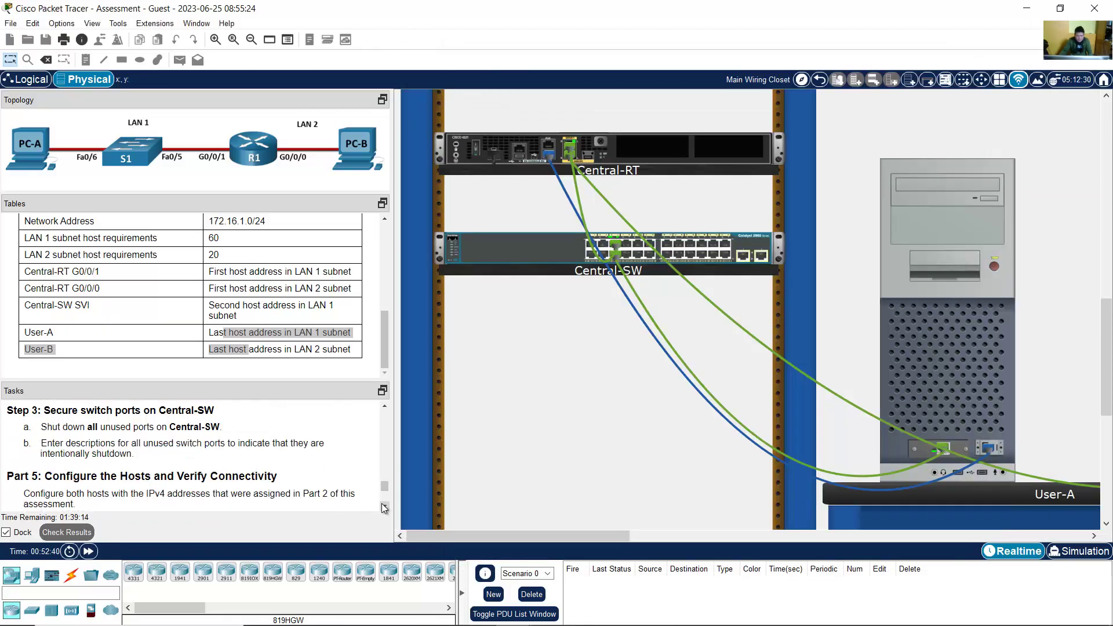
pyautogui.scroll(1, 165, 468)
pyautogui.moveTo(87, 445); pyautogui.dragTo(170, 489)
pyautogui.click(242, 477)
pyautogui.scroll(4, 260, 469)
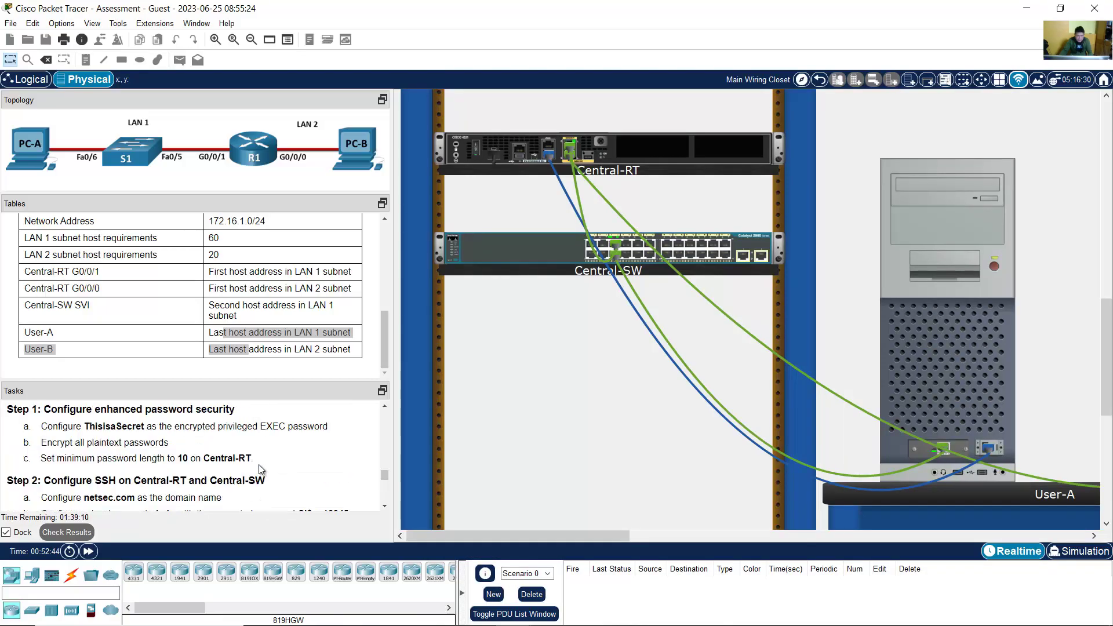
pyautogui.scroll(-3, 260, 468)
pyautogui.scroll(5, 260, 467)
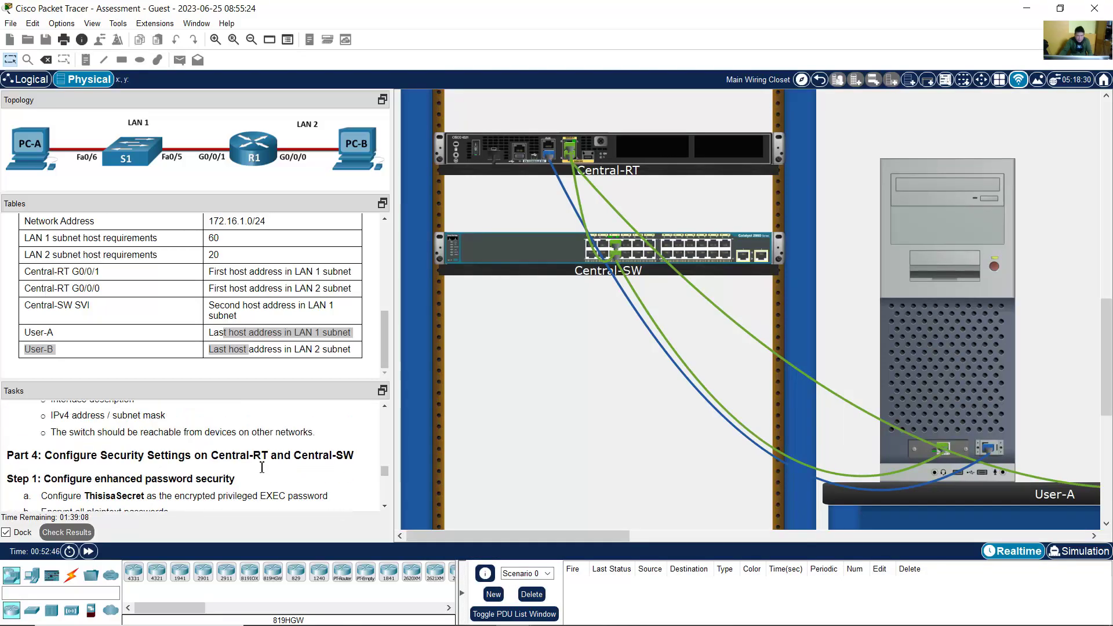
pyautogui.scroll(1, 261, 466)
pyautogui.scroll(-2, 260, 465)
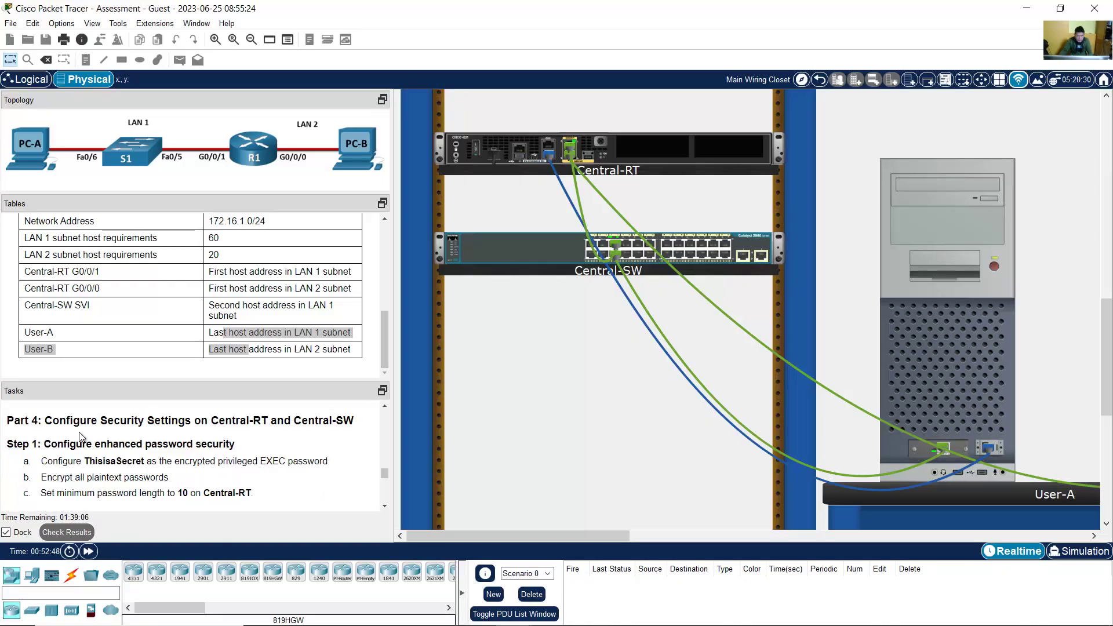
pyautogui.moveTo(54, 425); pyautogui.dragTo(344, 427)
pyautogui.scroll(-1, 79, 441)
pyautogui.scroll(1, 79, 442)
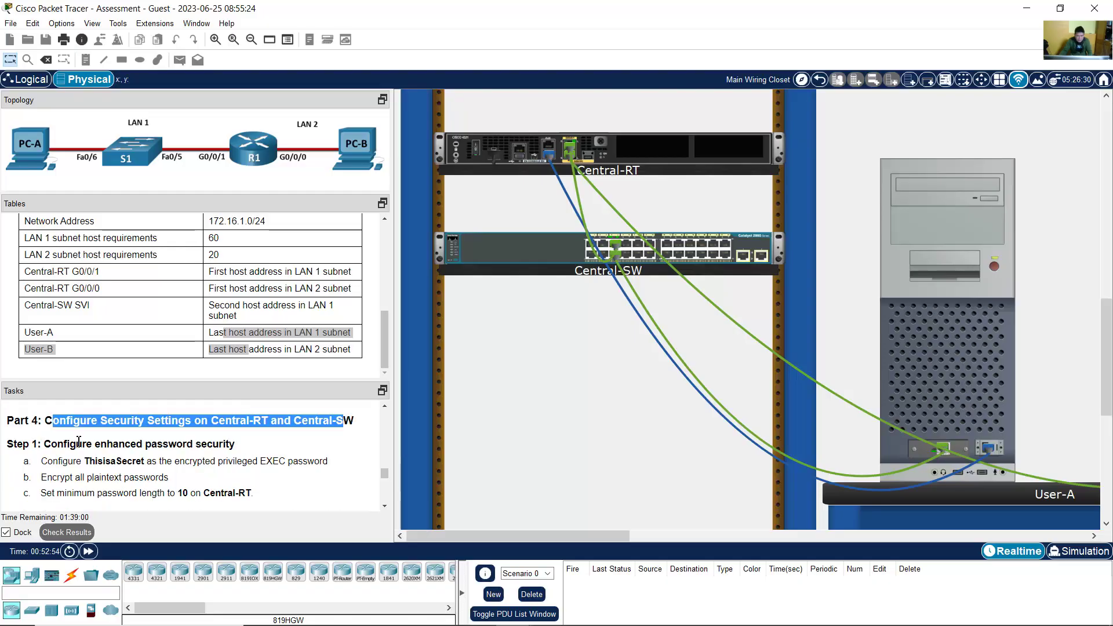
pyautogui.moveTo(58, 446); pyautogui.dragTo(237, 447)
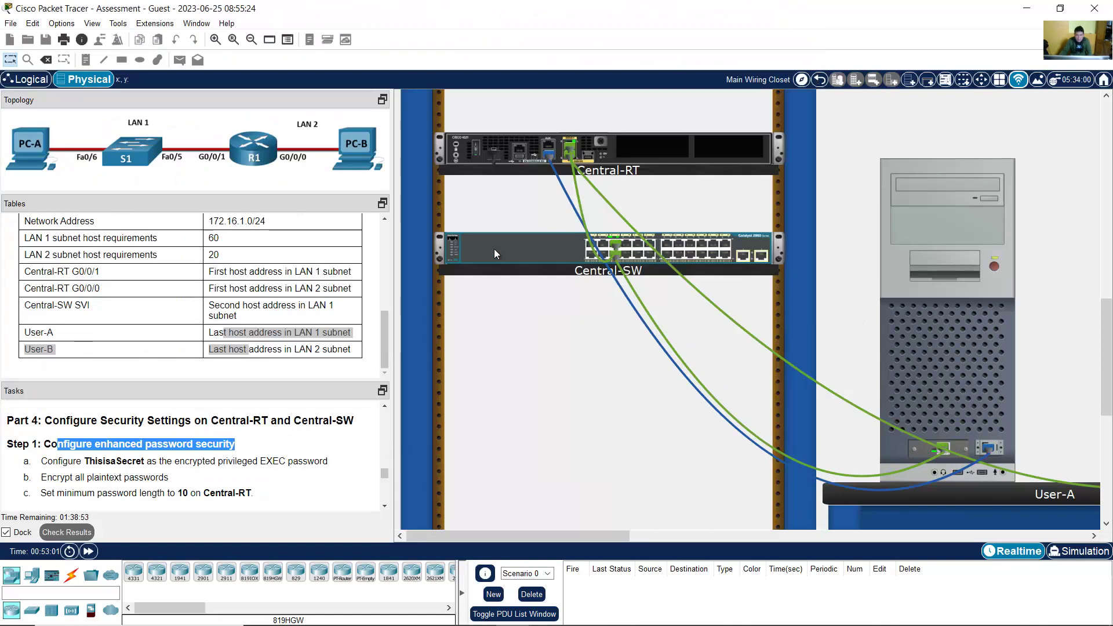
# Step: From Central-SW's rear view, plug the console cable into its Console port, then select User-A
pyautogui.rightClick(494, 254)
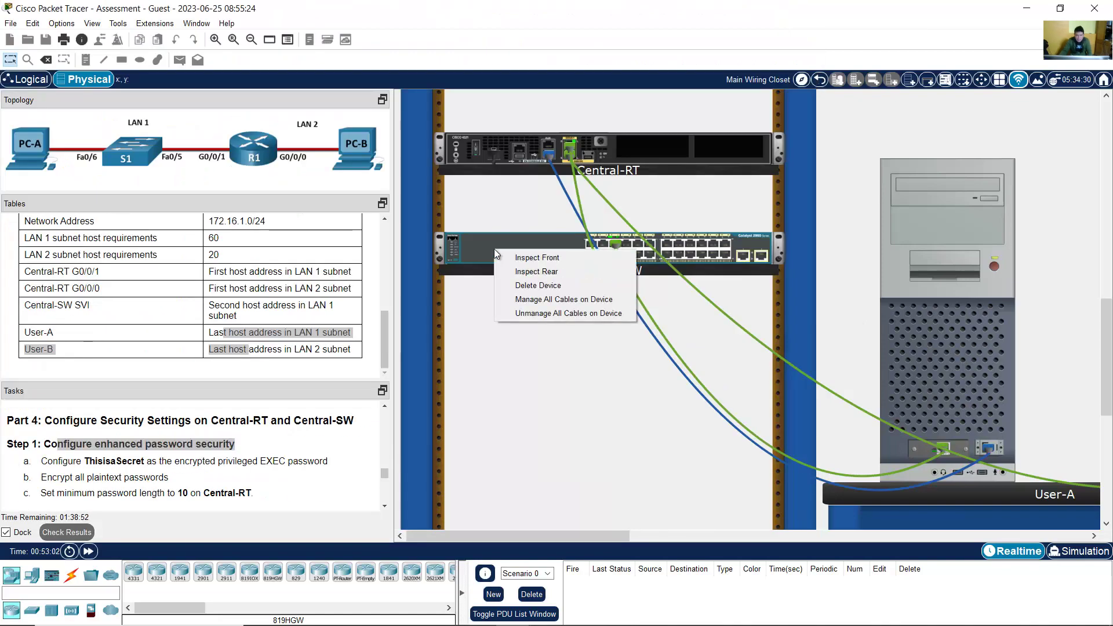
pyautogui.click(529, 272)
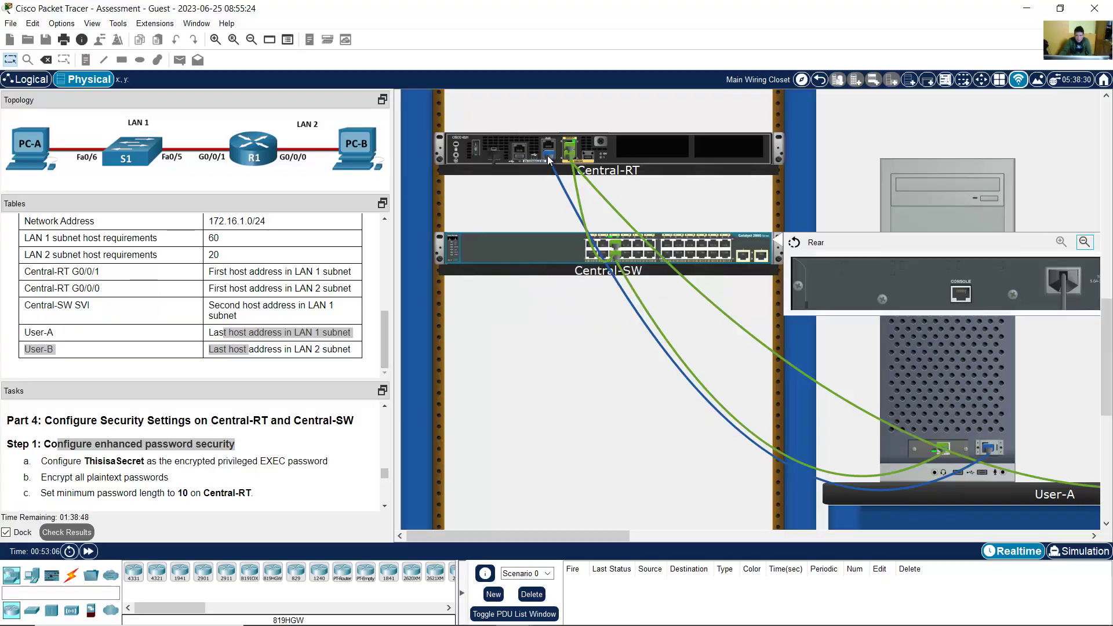
pyautogui.moveTo(547, 155)
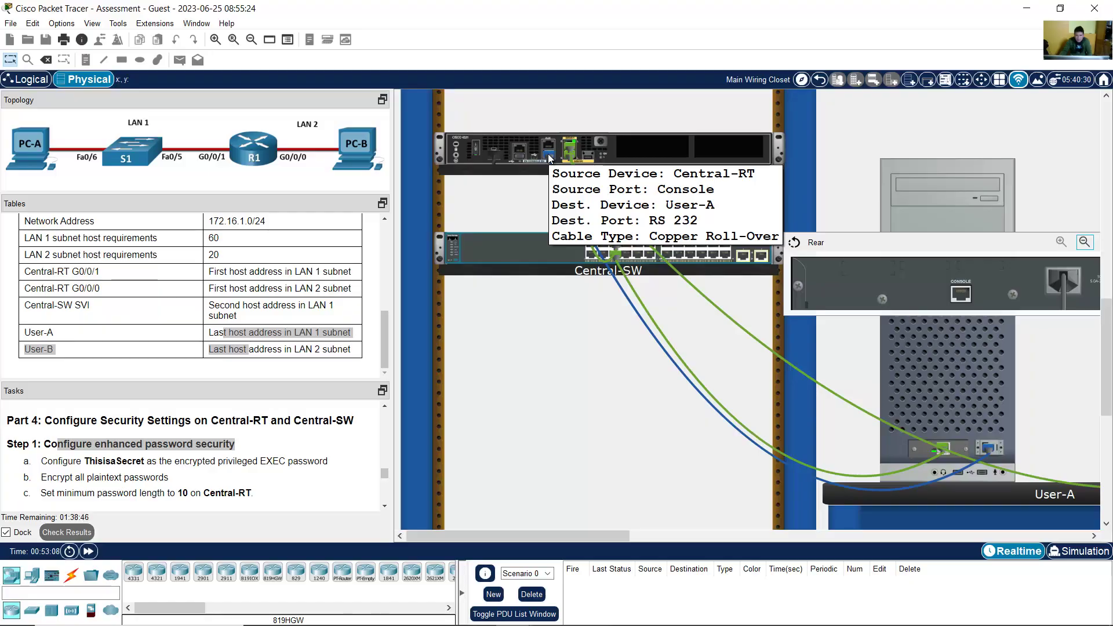
pyautogui.click(960, 296)
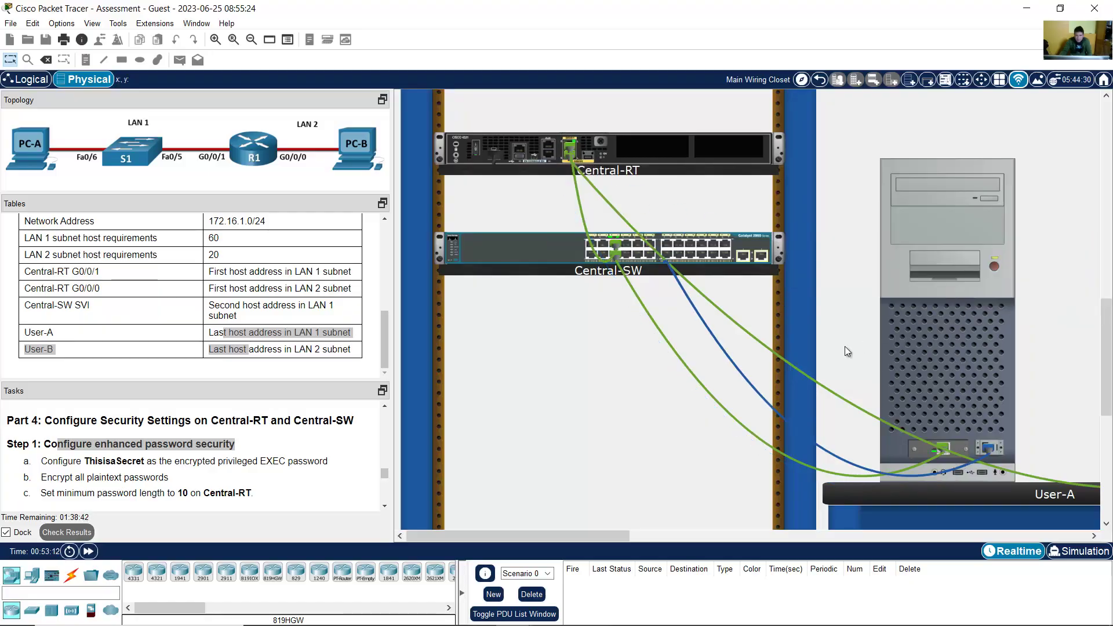
pyautogui.moveTo(763, 398)
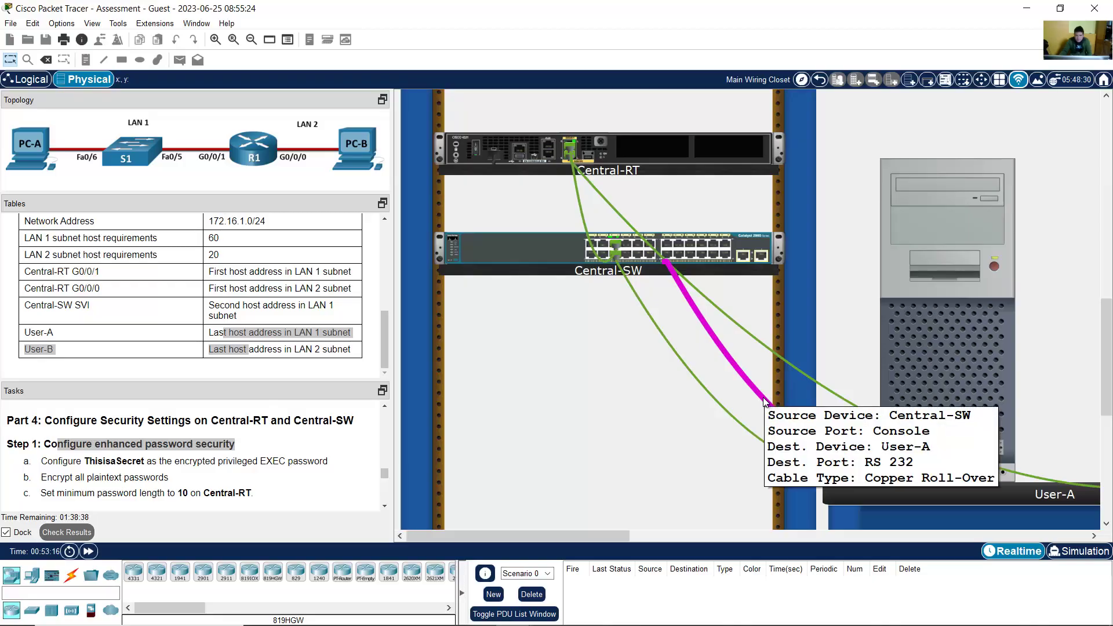
pyautogui.click(928, 312)
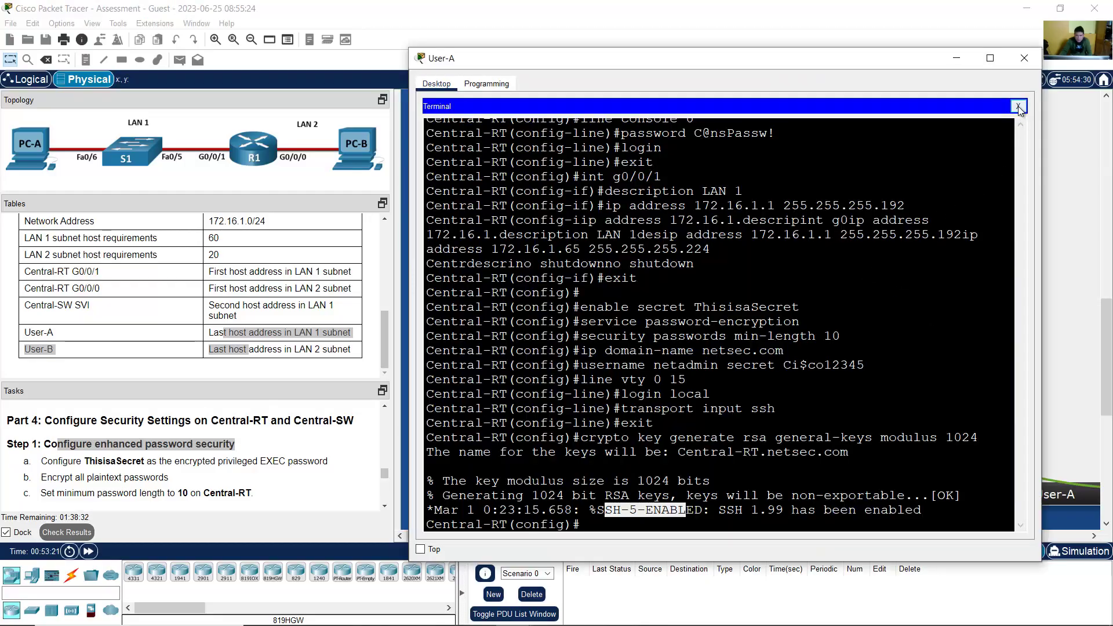
# Step: Reconnect User-A's terminal with default settings to get a fresh Central-SW prompt
pyautogui.click(1019, 107)
pyautogui.click(721, 145)
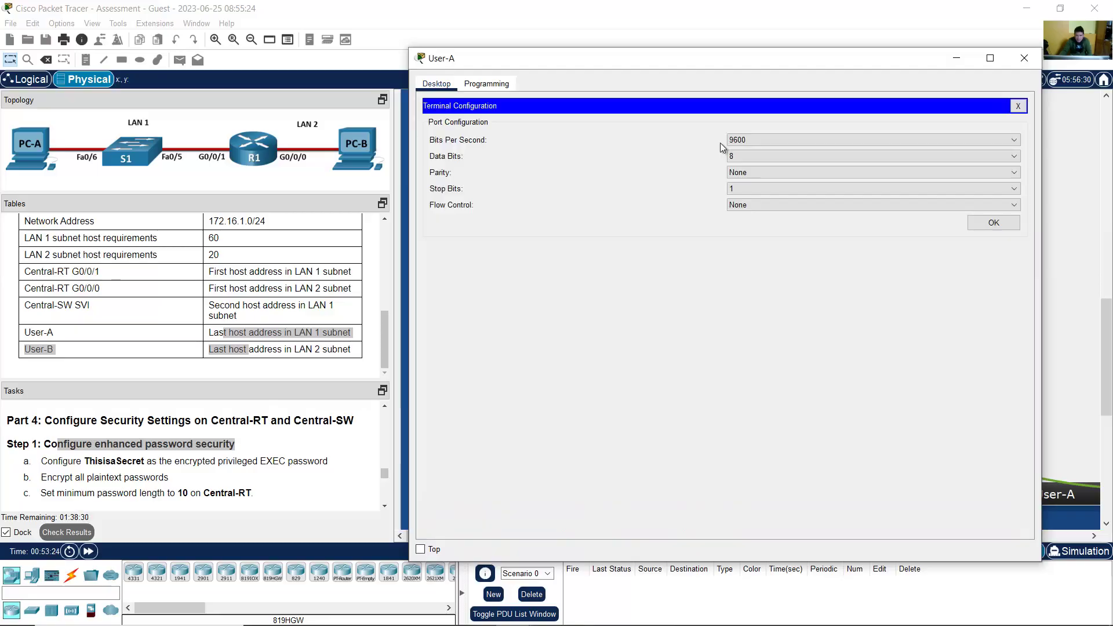
pyautogui.click(993, 222)
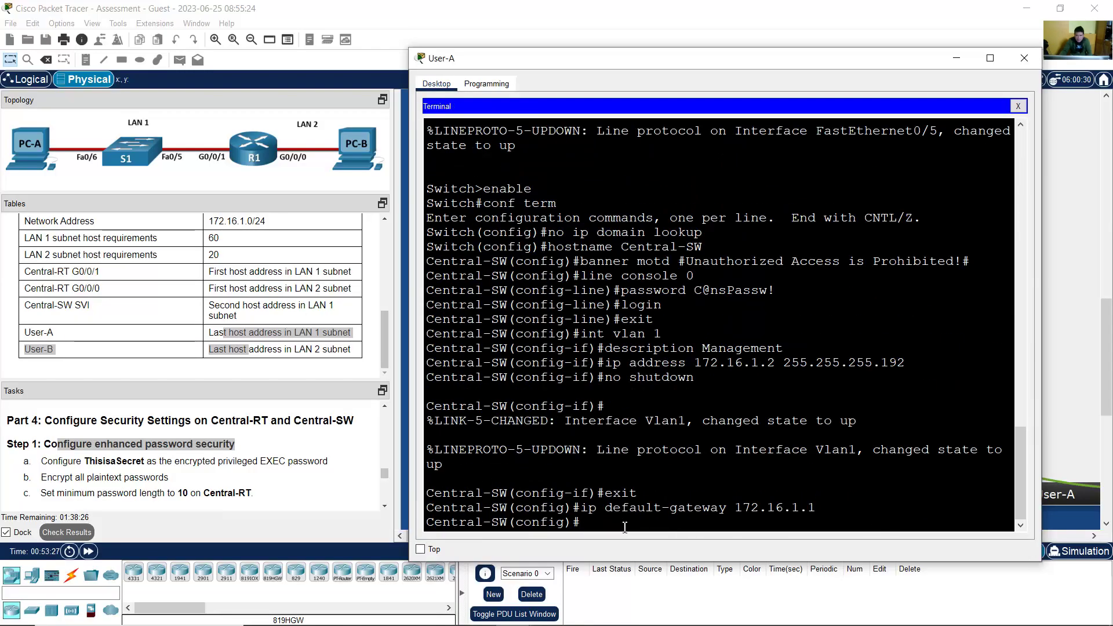
pyautogui.press('Return')
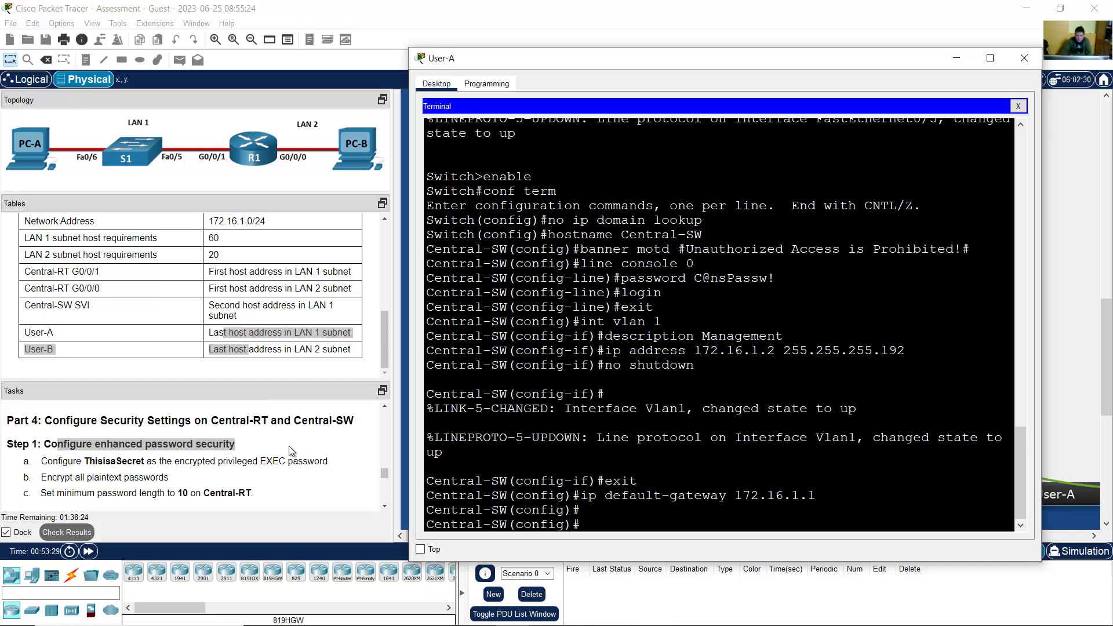
# Step: Set Central-SW's enable secret to the task's required password
pyautogui.moveTo(67, 464); pyautogui.dragTo(323, 463)
pyautogui.click(884, 377)
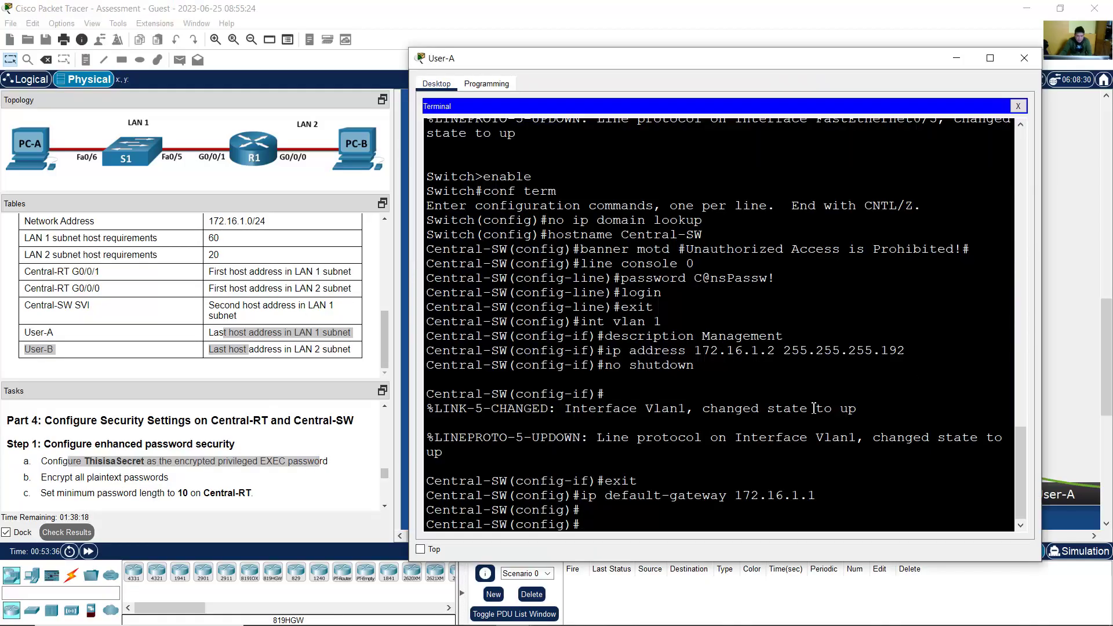
pyautogui.write('enable secret')
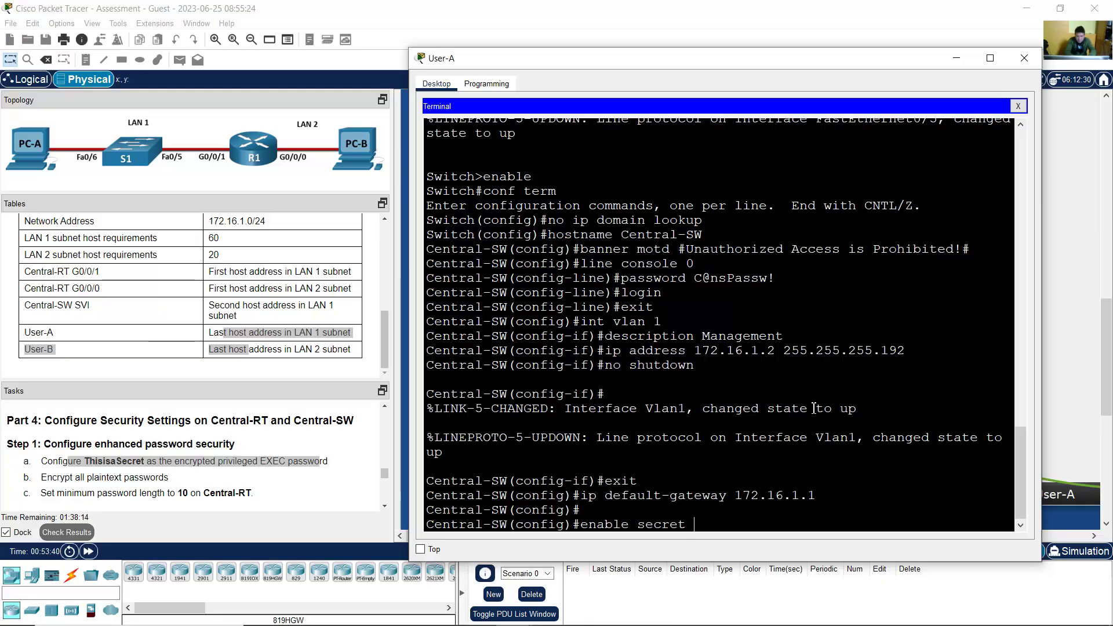
pyautogui.write('ThisiisaSecret')
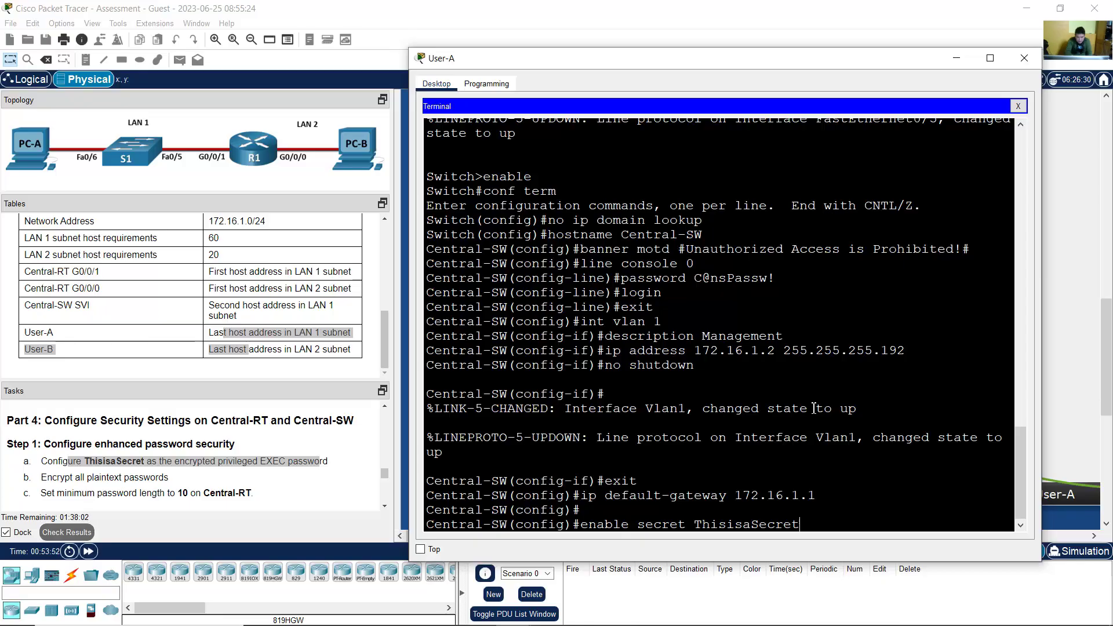
pyautogui.press('Return')
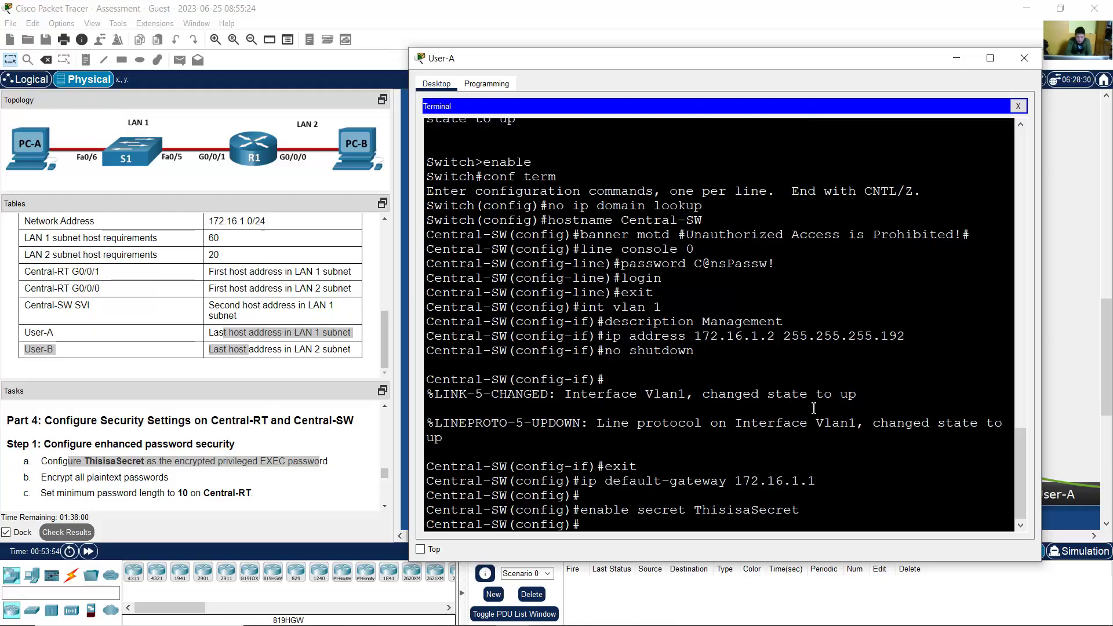
# Step: Enable service password-encryption on Central-SW
pyautogui.moveTo(47, 477); pyautogui.dragTo(141, 482)
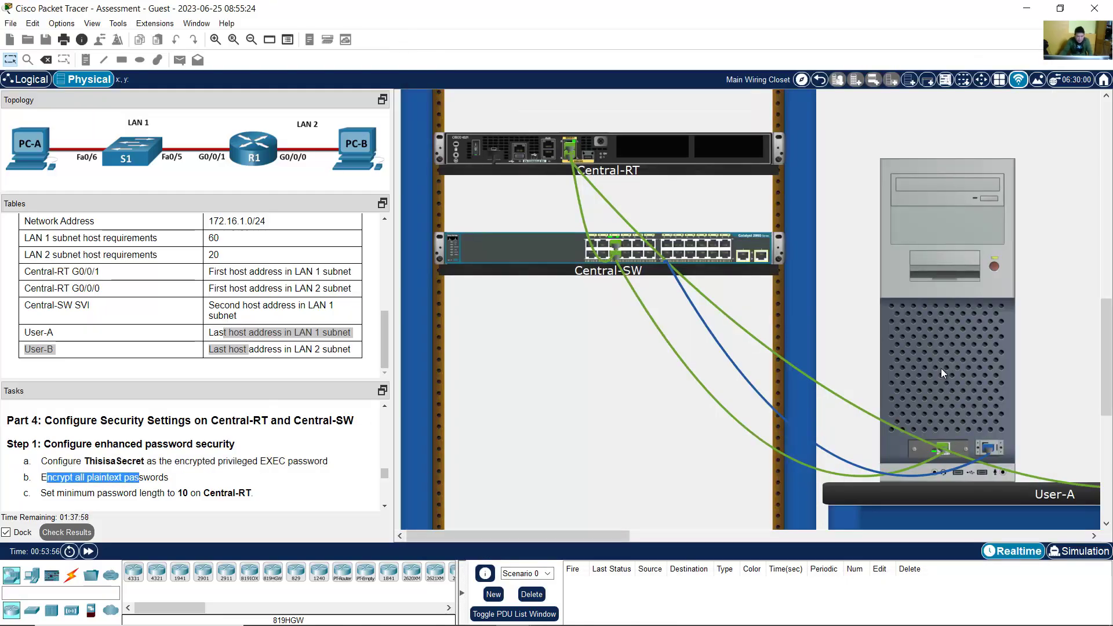
pyautogui.click(941, 368)
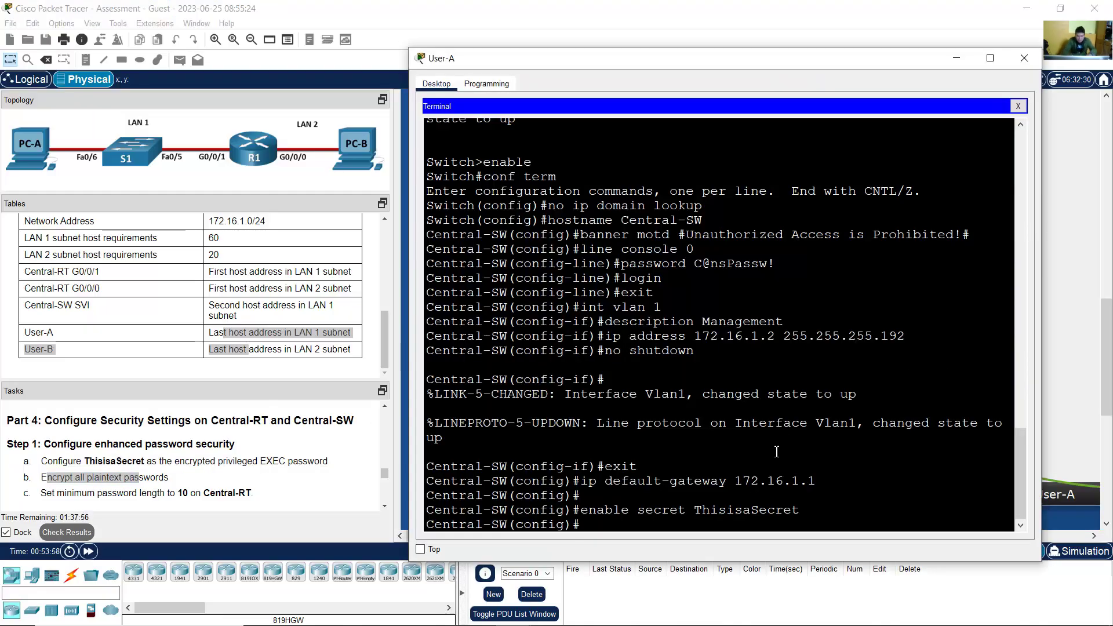
pyautogui.write('service passwo')
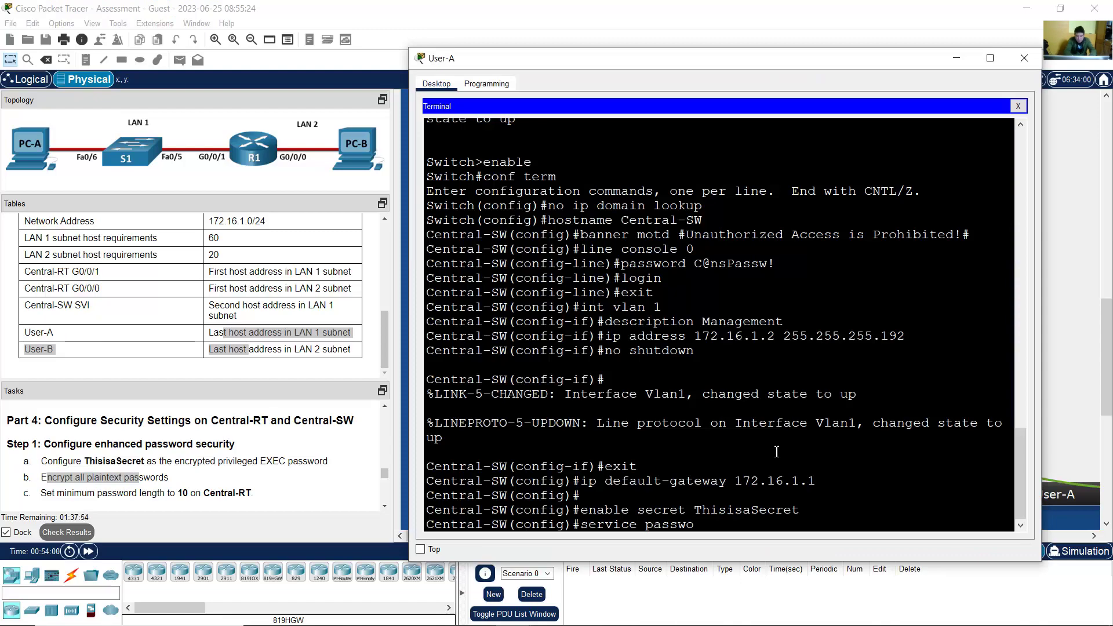
pyautogui.write('rd-encryptio')
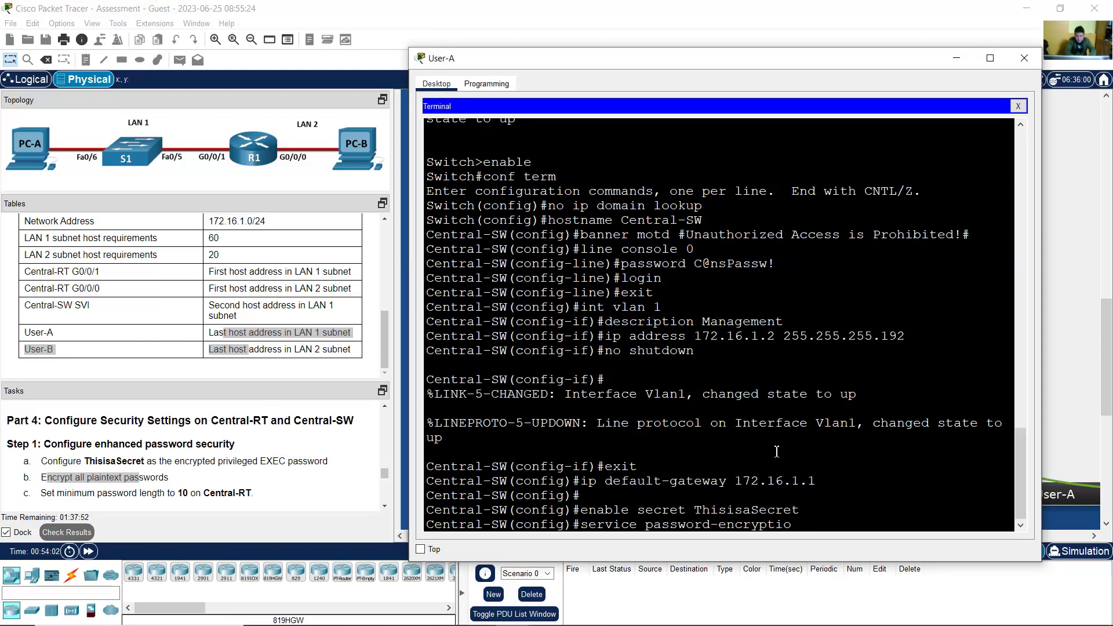
pyautogui.write('n')
pyautogui.press('Return')
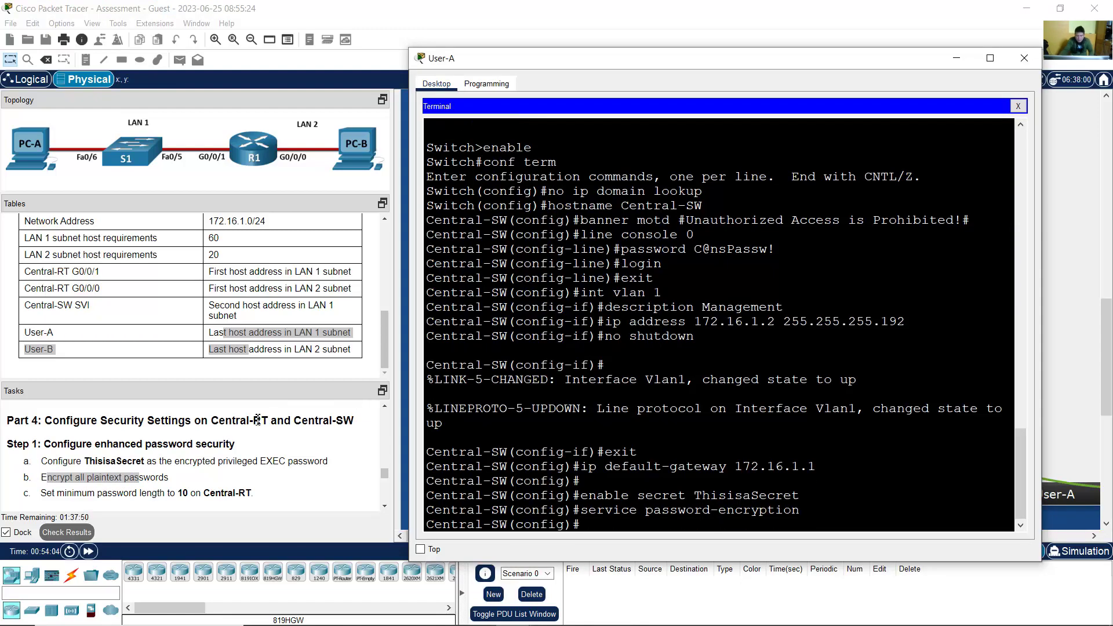
pyautogui.scroll(-1, 192, 464)
pyautogui.moveTo(45, 458); pyautogui.dragTo(259, 461)
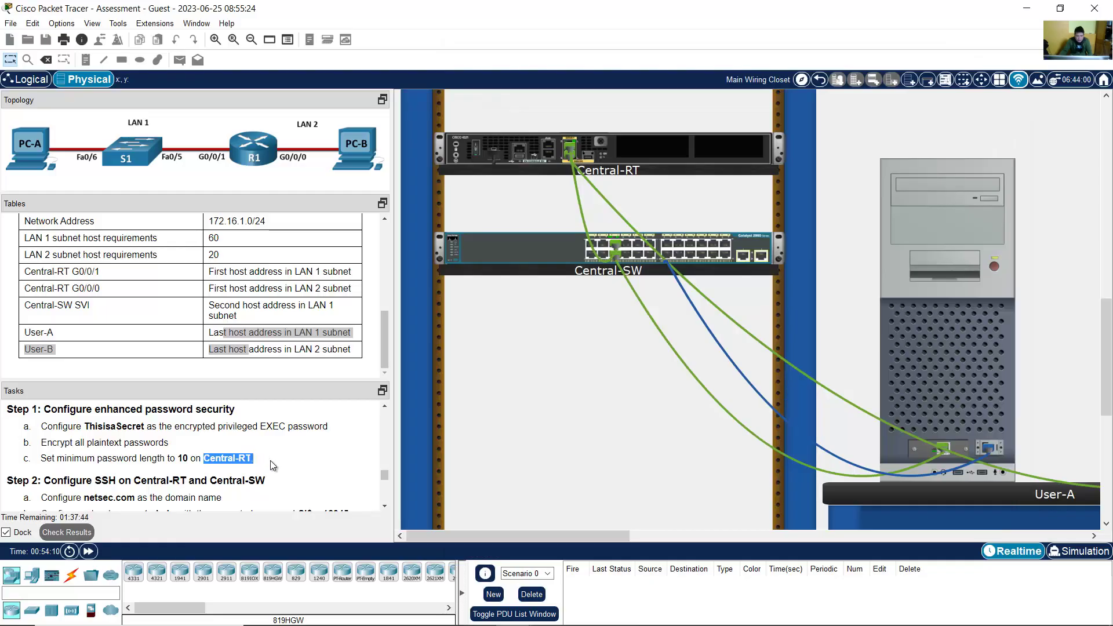
# Step: Set Central-SW's domain name to netsec.com
pyautogui.click(383, 505)
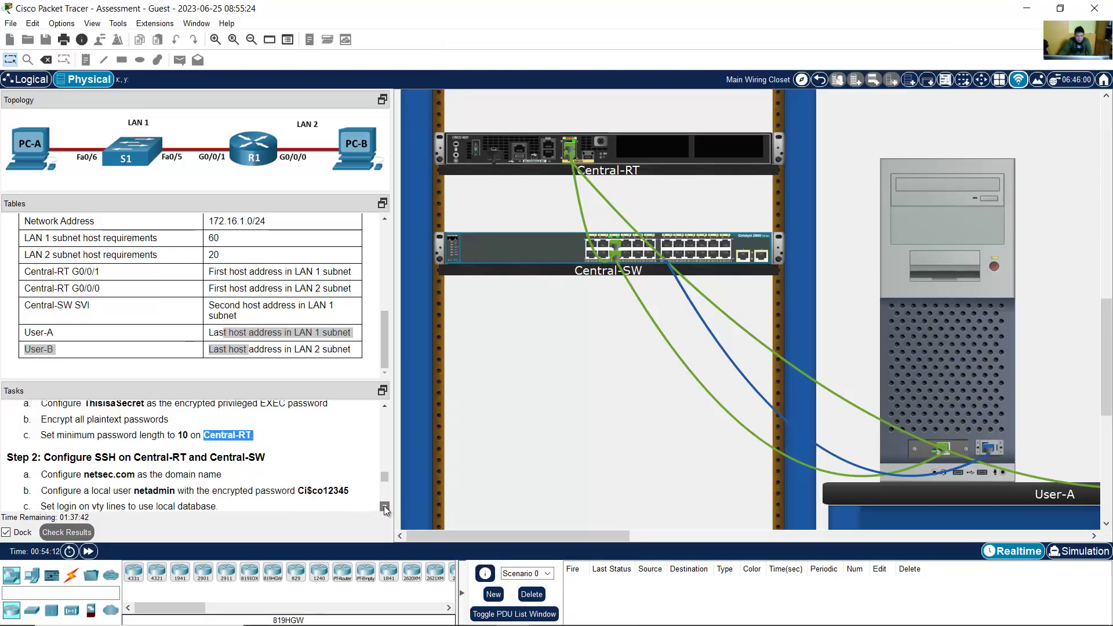
pyautogui.moveTo(54, 411); pyautogui.dragTo(276, 425)
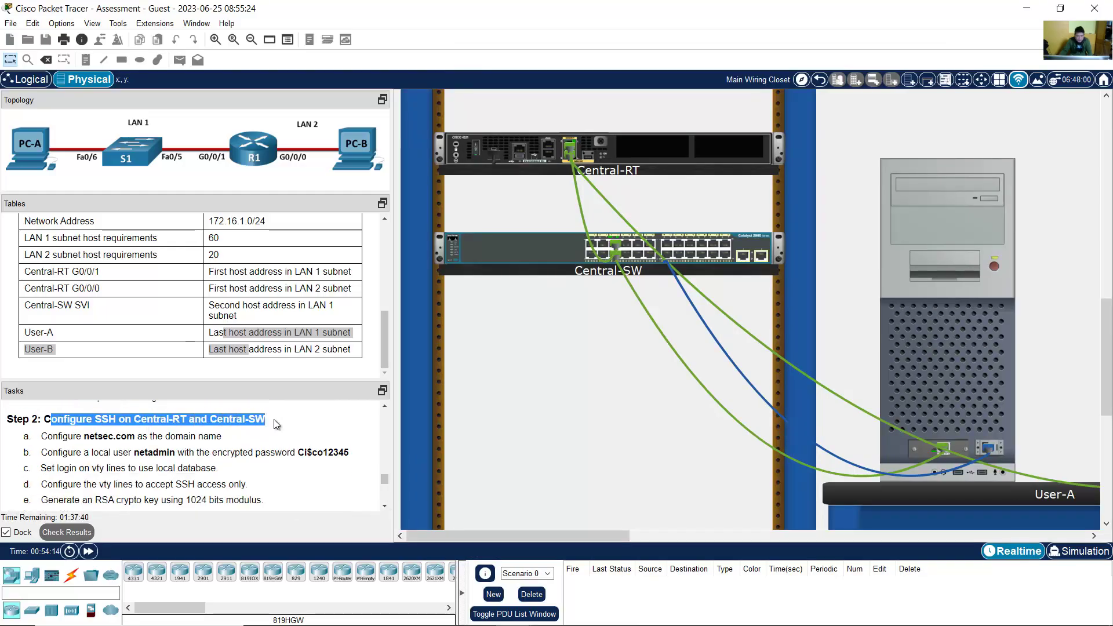
pyautogui.moveTo(82, 438); pyautogui.dragTo(364, 462)
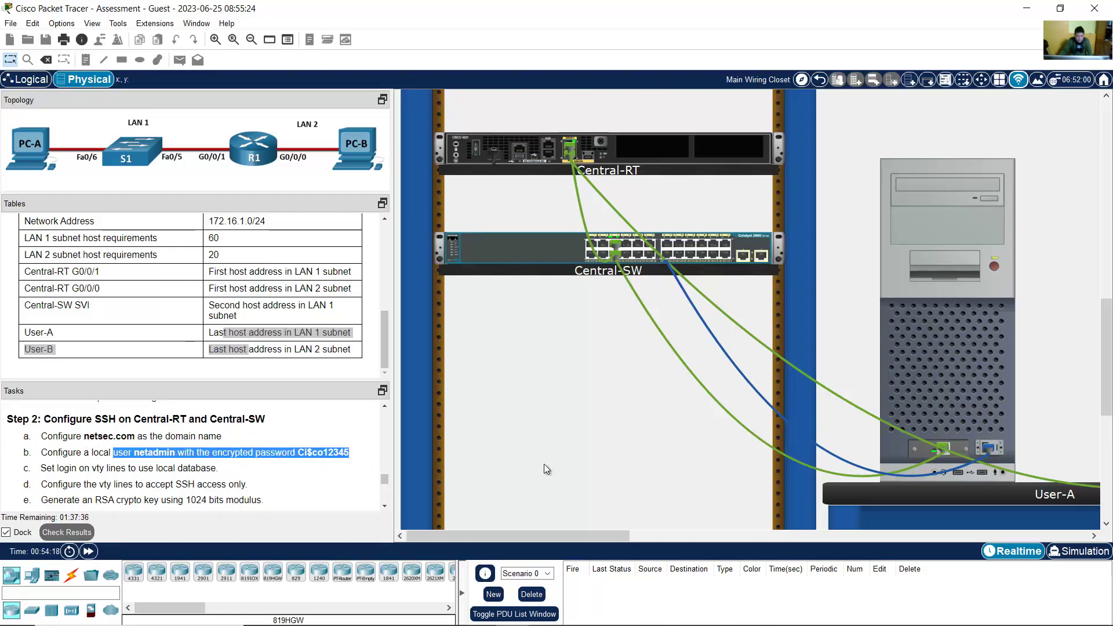
pyautogui.click(913, 401)
pyautogui.write('ip do')
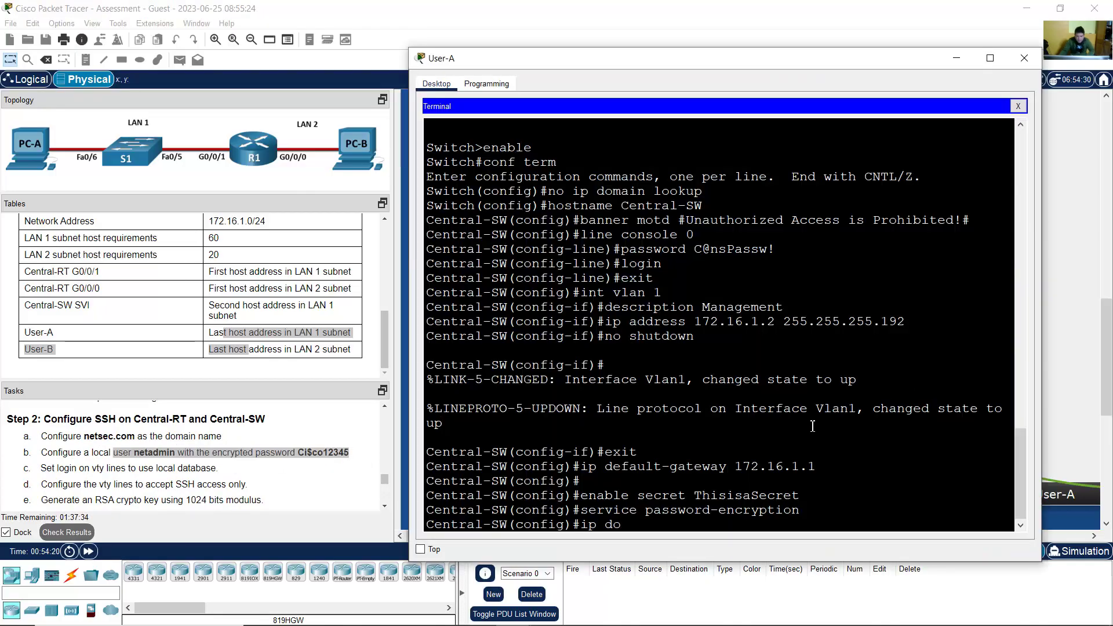
pyautogui.write('main-name')
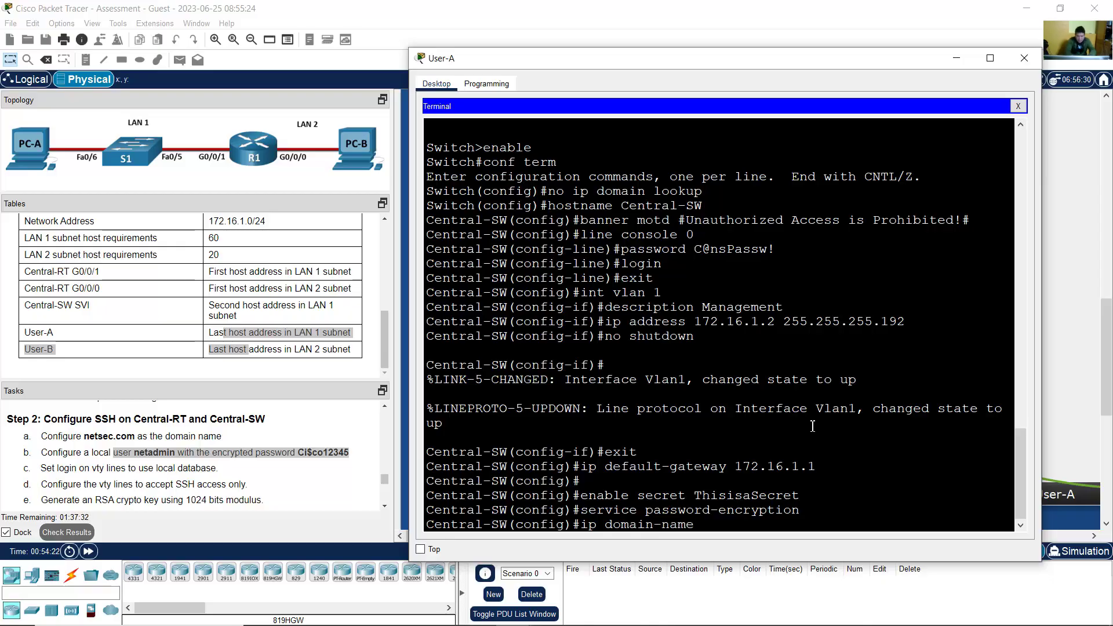
pyautogui.write(' netsec.com')
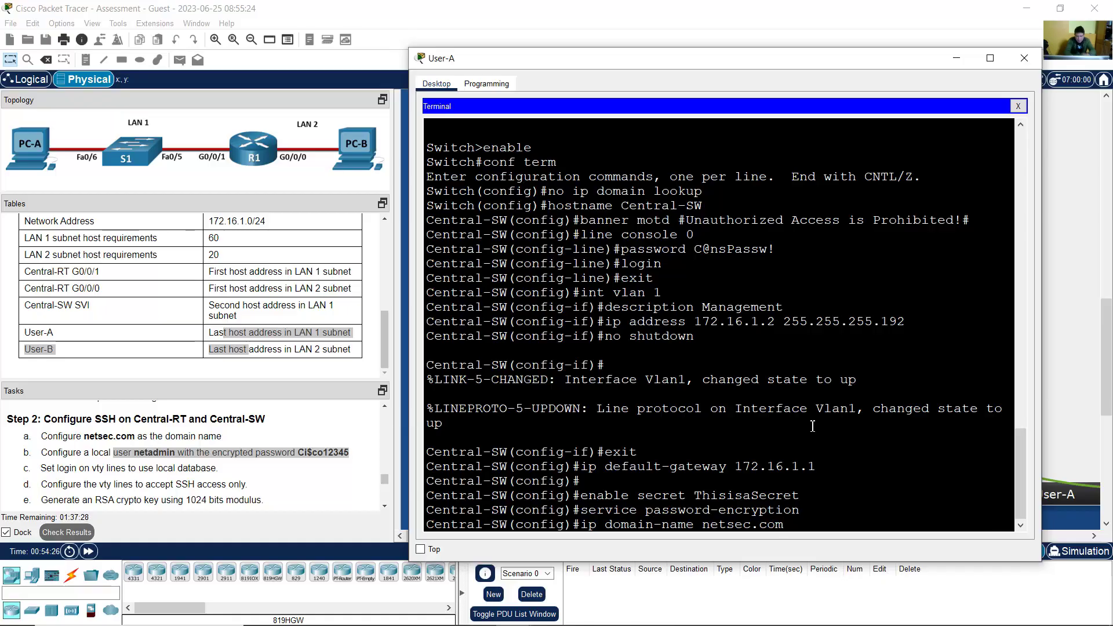
pyautogui.press('Return')
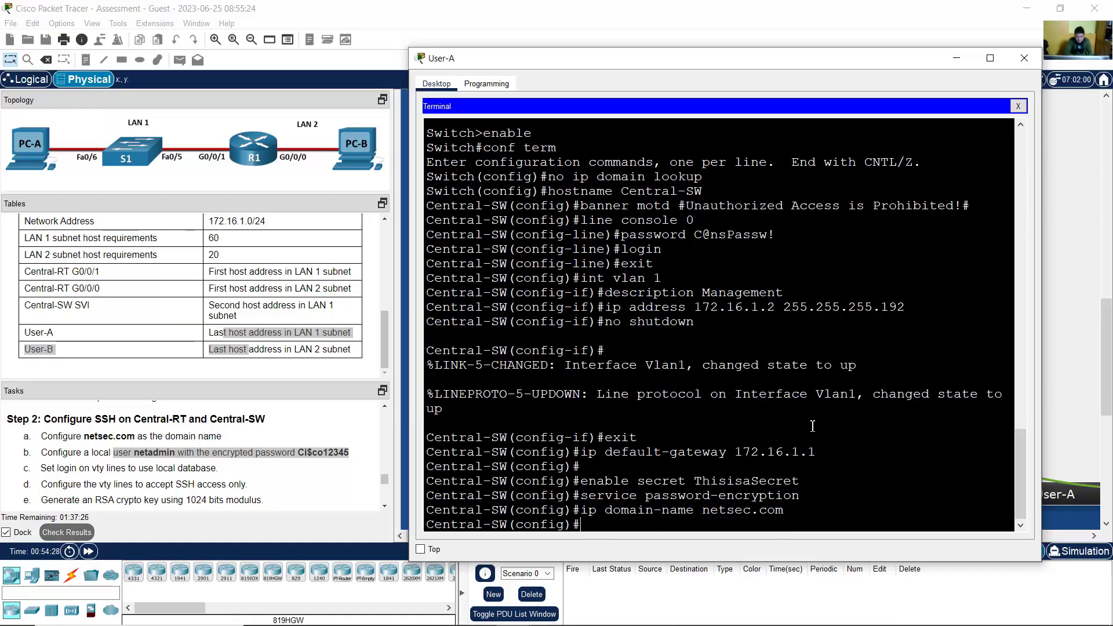
# Step: Create local user netadmin with the task's required secret, checking the typed password before submitting
pyautogui.write('username')
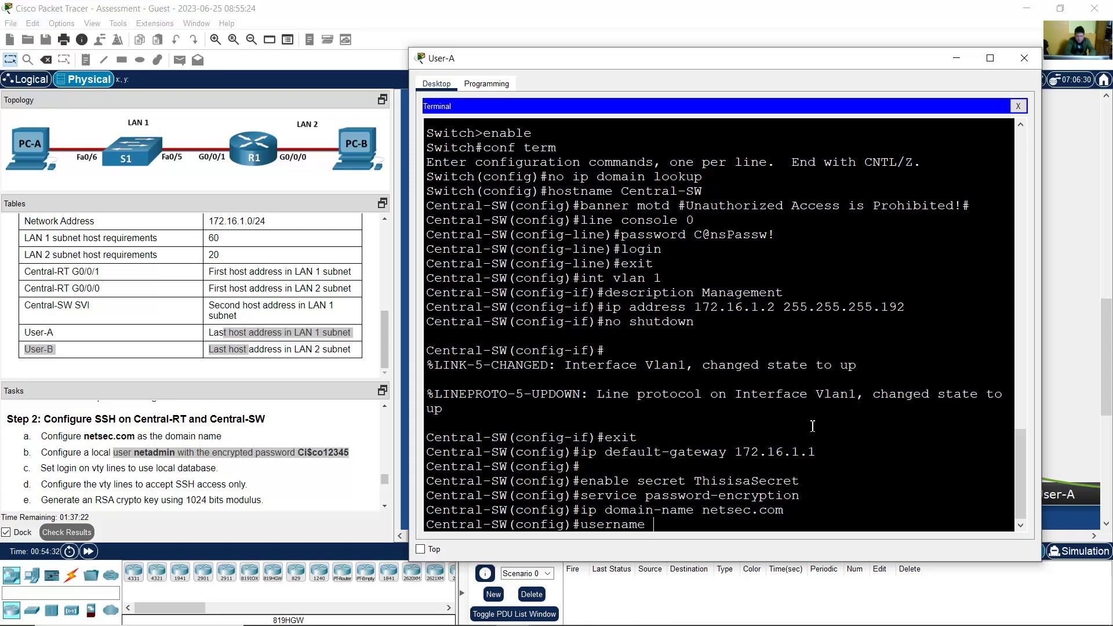
pyautogui.write(' netadmin seret')
pyautogui.press('BackSpace')
pyautogui.press('BackSpace')
pyautogui.press('BackSpace')
pyautogui.write('cret Ci')
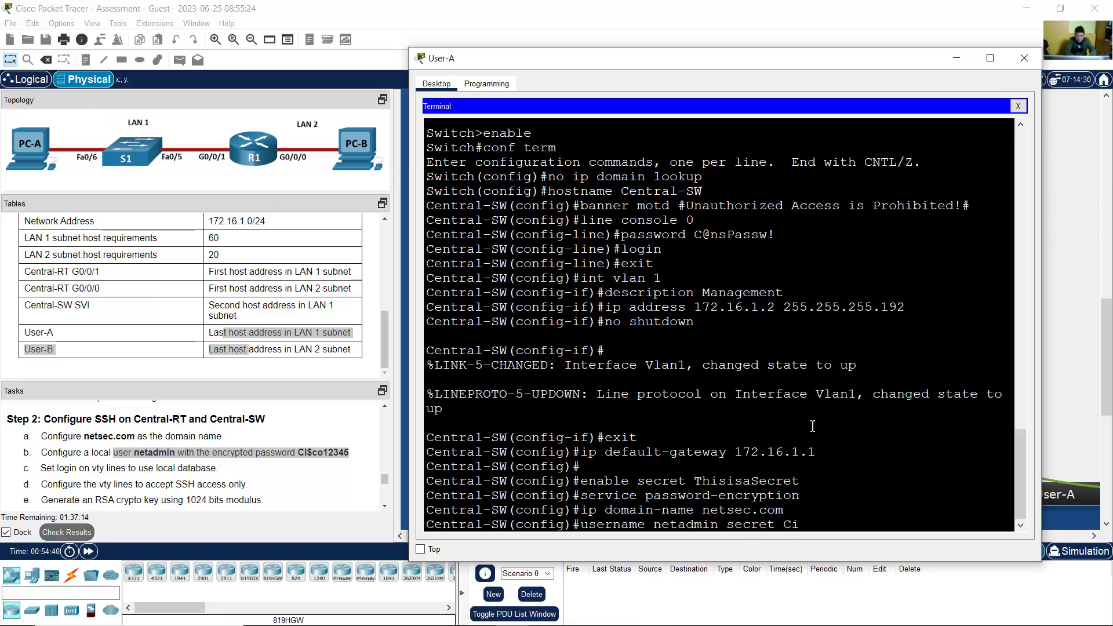
pyautogui.write('$')
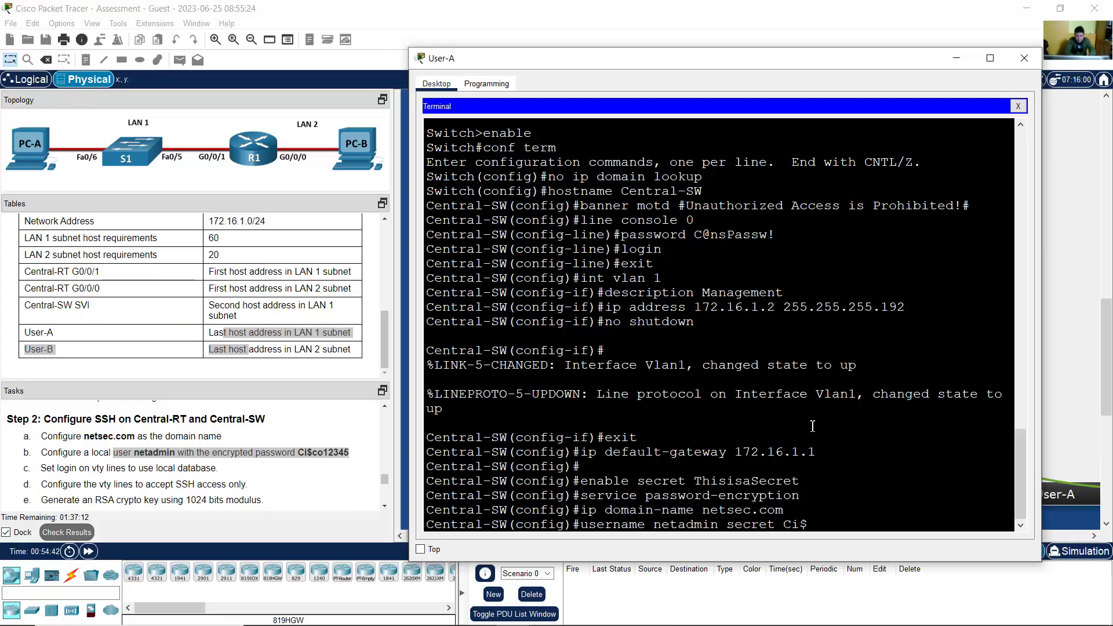
pyautogui.write('co12345')
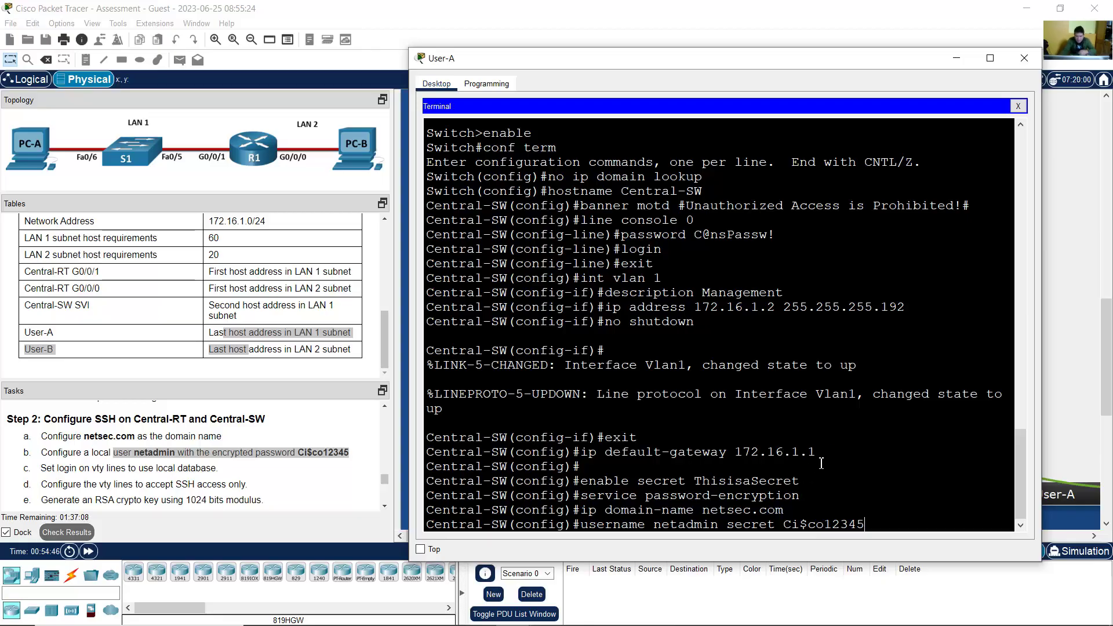
pyautogui.moveTo(786, 527); pyautogui.dragTo(800, 527)
pyautogui.click(804, 527)
pyautogui.doubleClick(804, 526)
pyautogui.moveTo(809, 526); pyautogui.dragTo(870, 526)
pyautogui.click(832, 526)
pyautogui.click(879, 526)
pyautogui.press('Return')
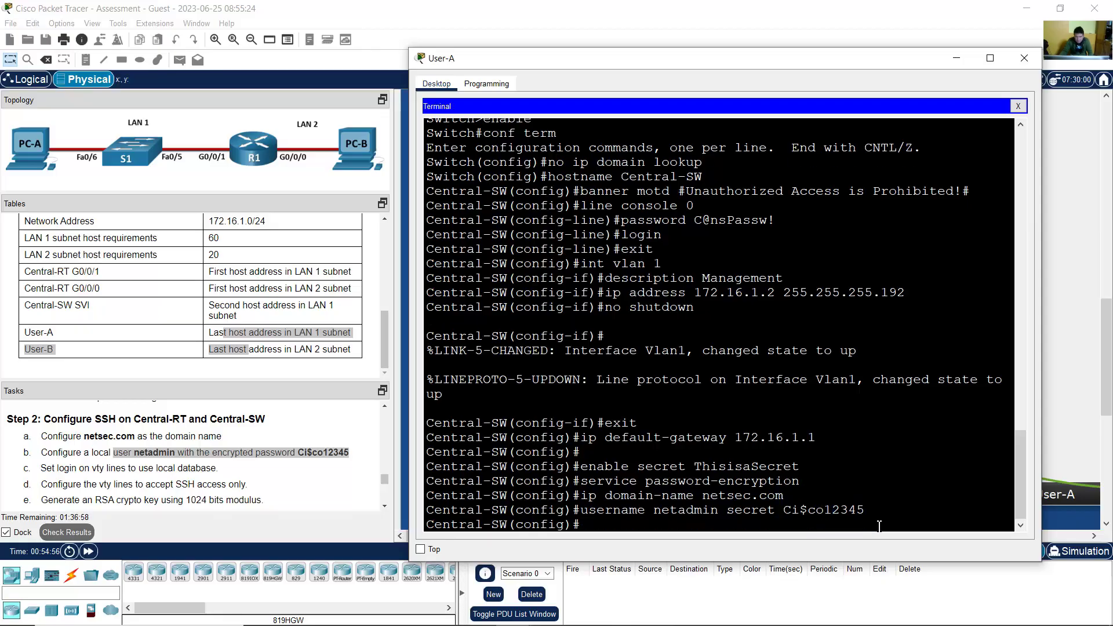
pyautogui.scroll(-1, 194, 481)
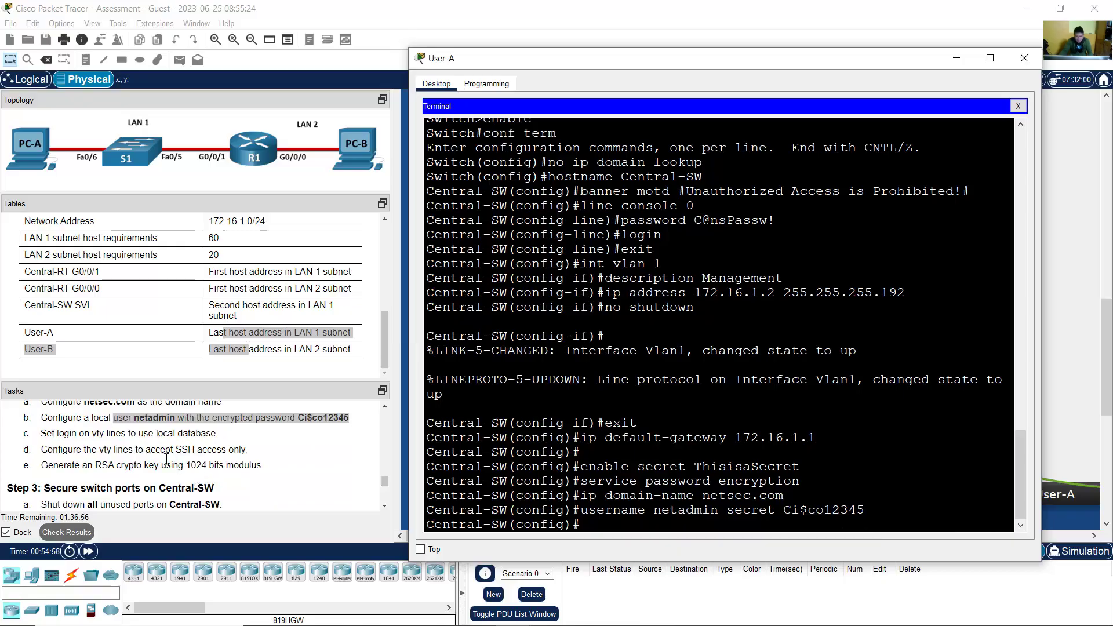
# Step: On Central-SW, configure vty lines 0 15 to use local-database logins
pyautogui.moveTo(65, 435); pyautogui.dragTo(176, 435)
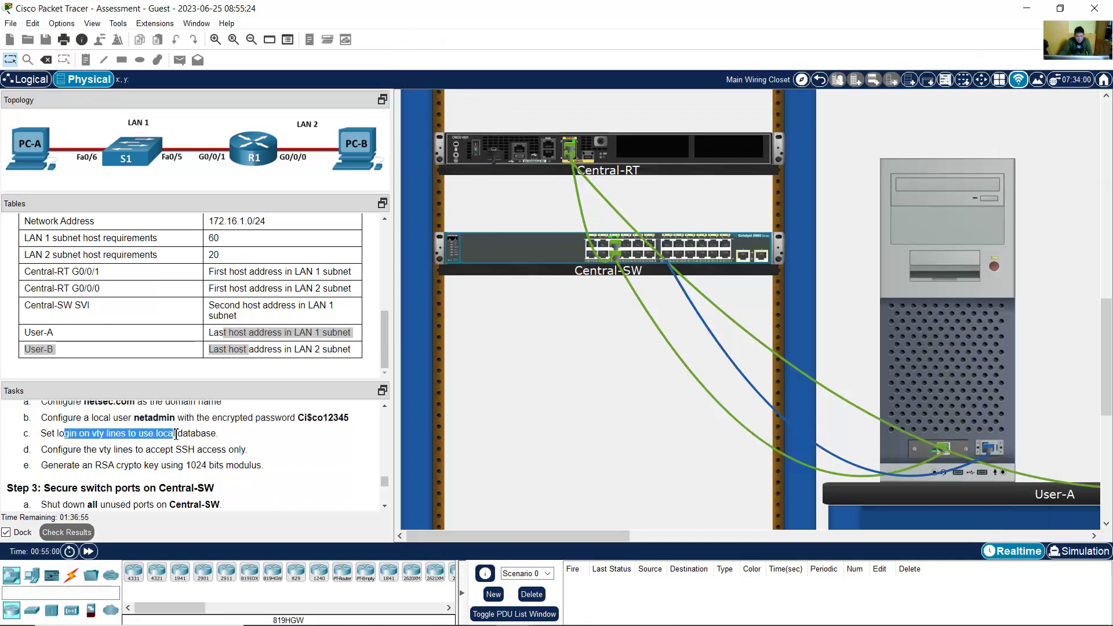
pyautogui.moveTo(86, 450); pyautogui.dragTo(231, 451)
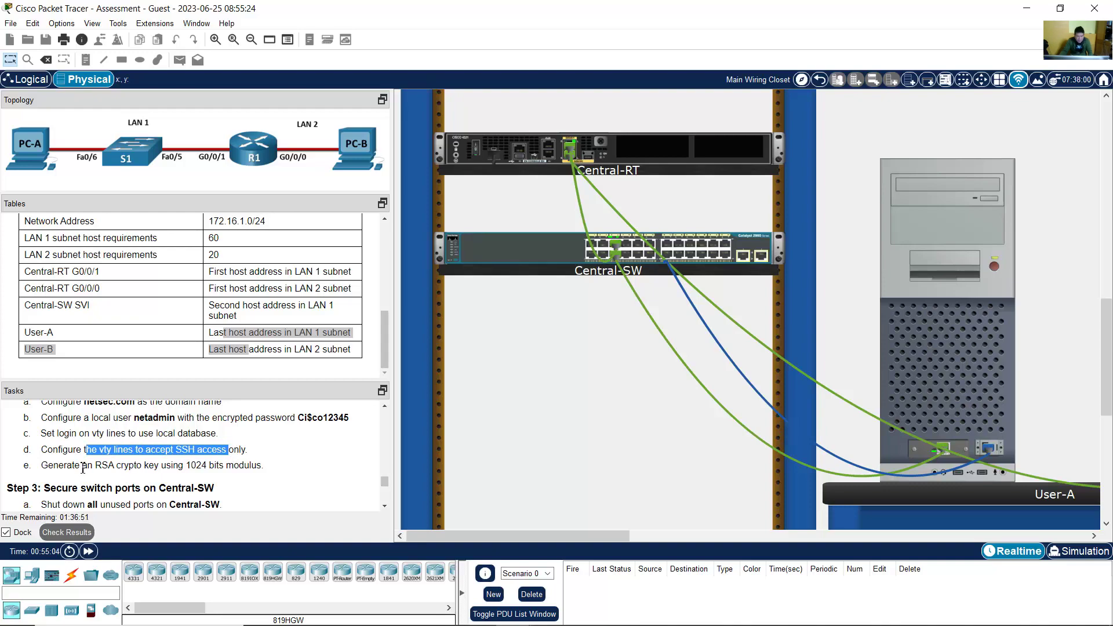
pyautogui.moveTo(83, 469); pyautogui.dragTo(188, 468)
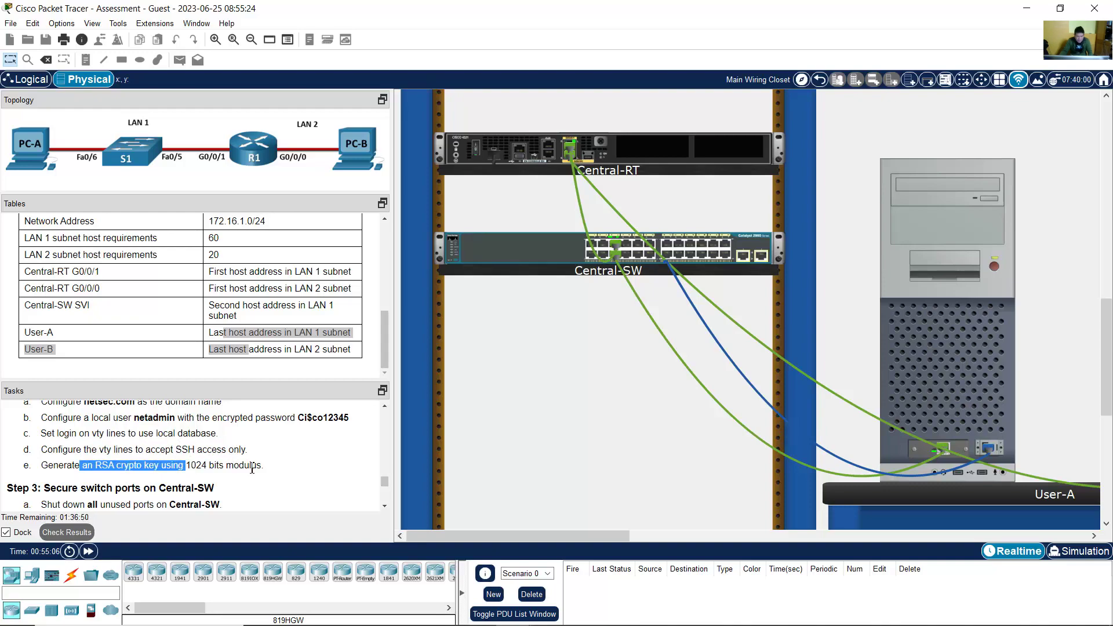
pyautogui.click(925, 326)
pyautogui.write('lin')
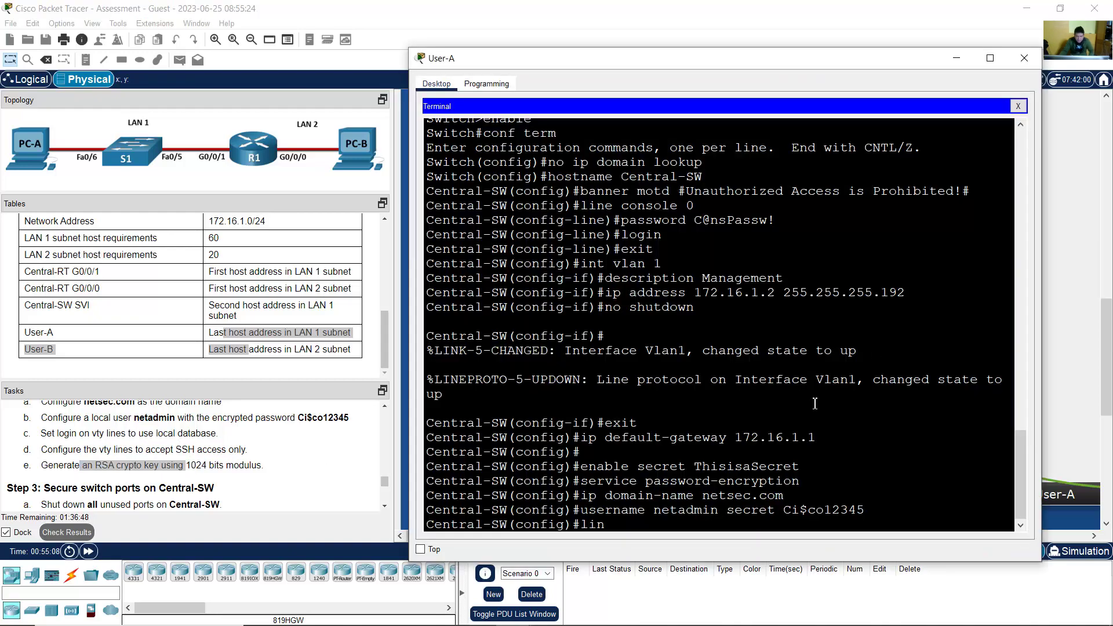
pyautogui.write('t vty 0 15')
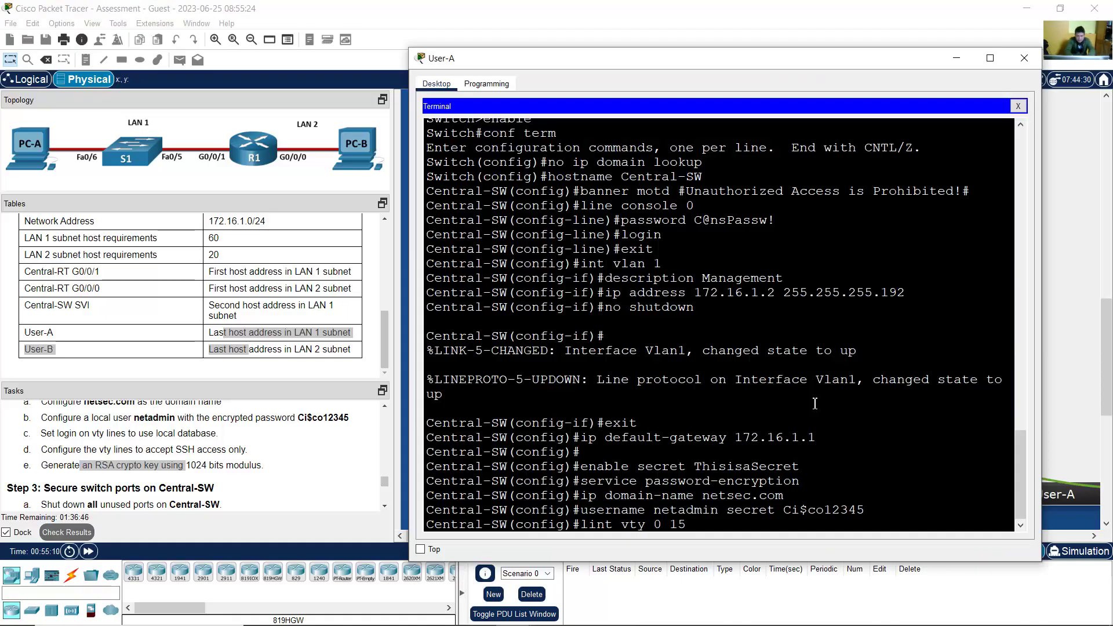
pyautogui.press('Return')
pyautogui.press('Up')
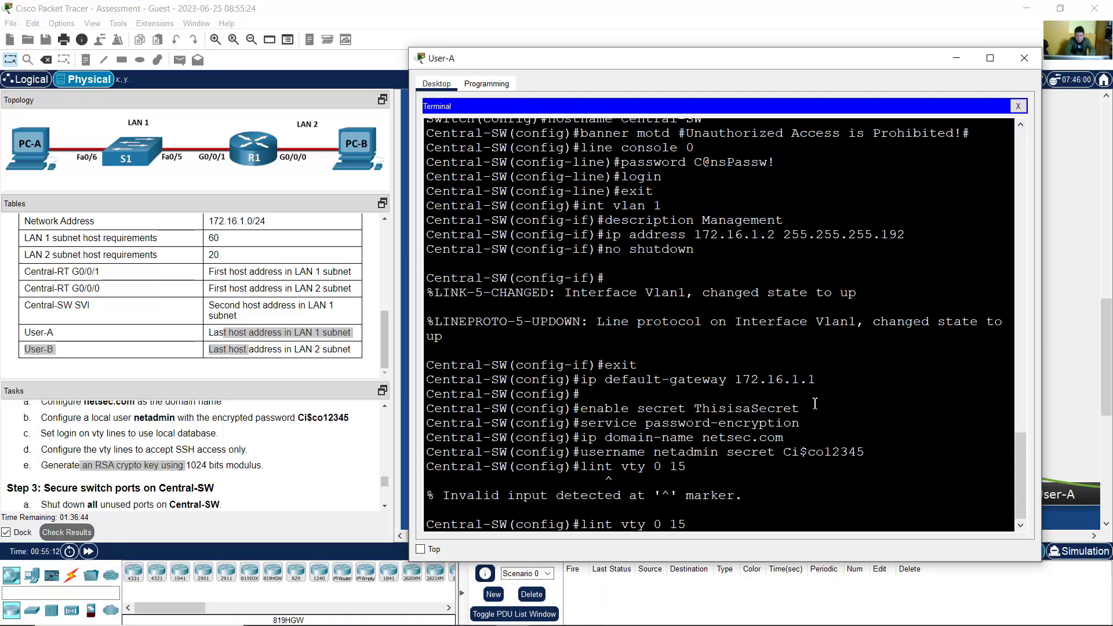
pyautogui.press('BackSpace')
pyautogui.write('e')
pyautogui.press('Return')
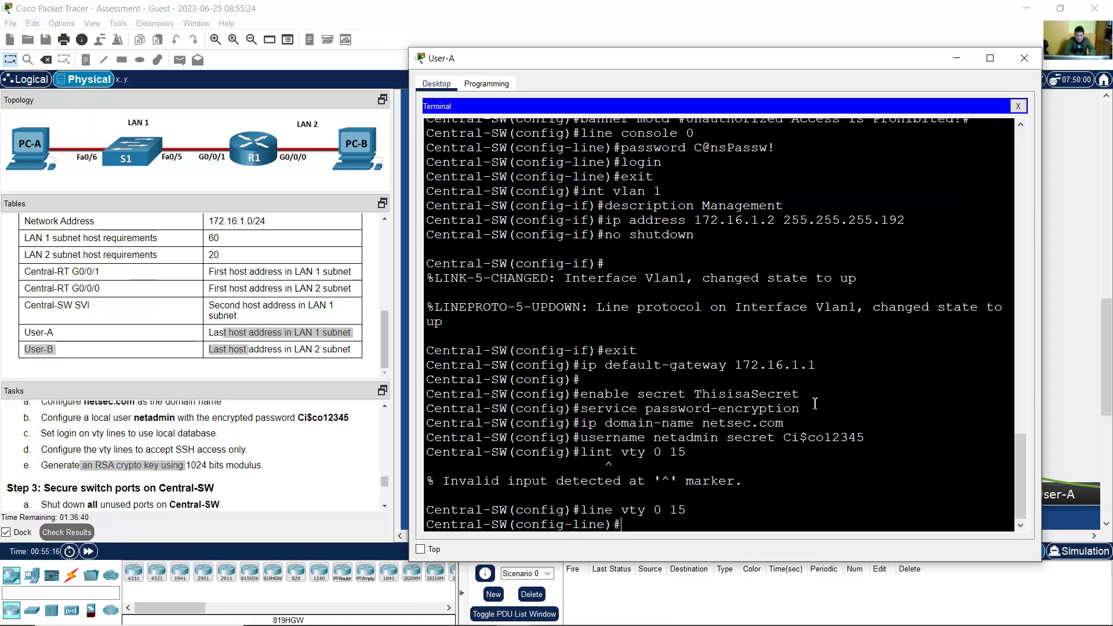
pyautogui.write('login local')
pyautogui.press('Return')
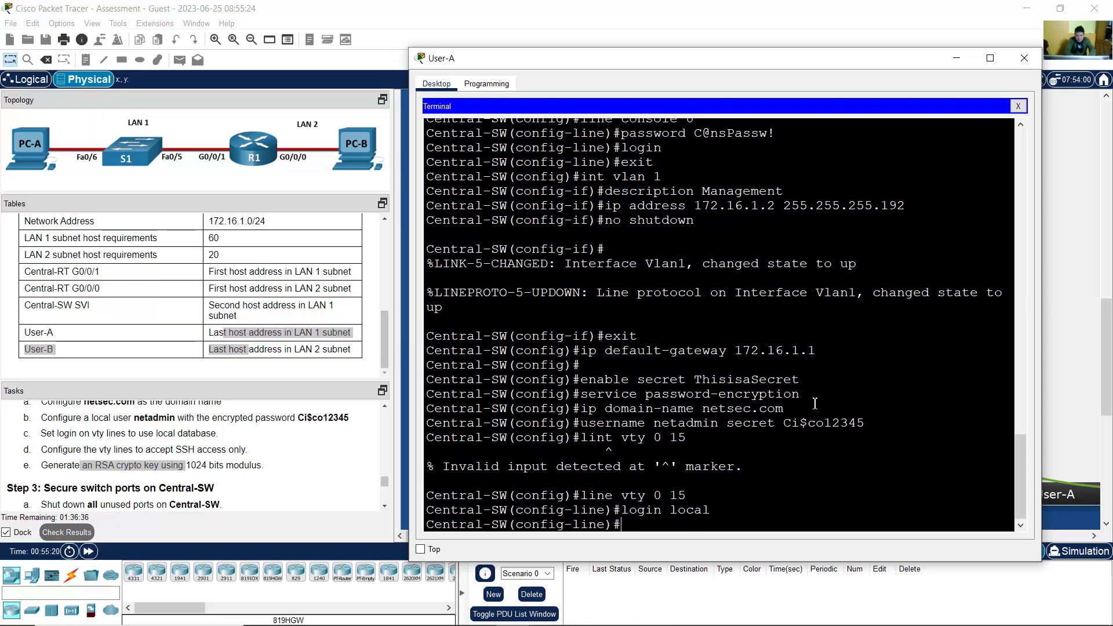
# Step: Restrict the vty lines to SSH-only access and exit line configuration
pyautogui.moveTo(614, 427); pyautogui.dragTo(781, 425)
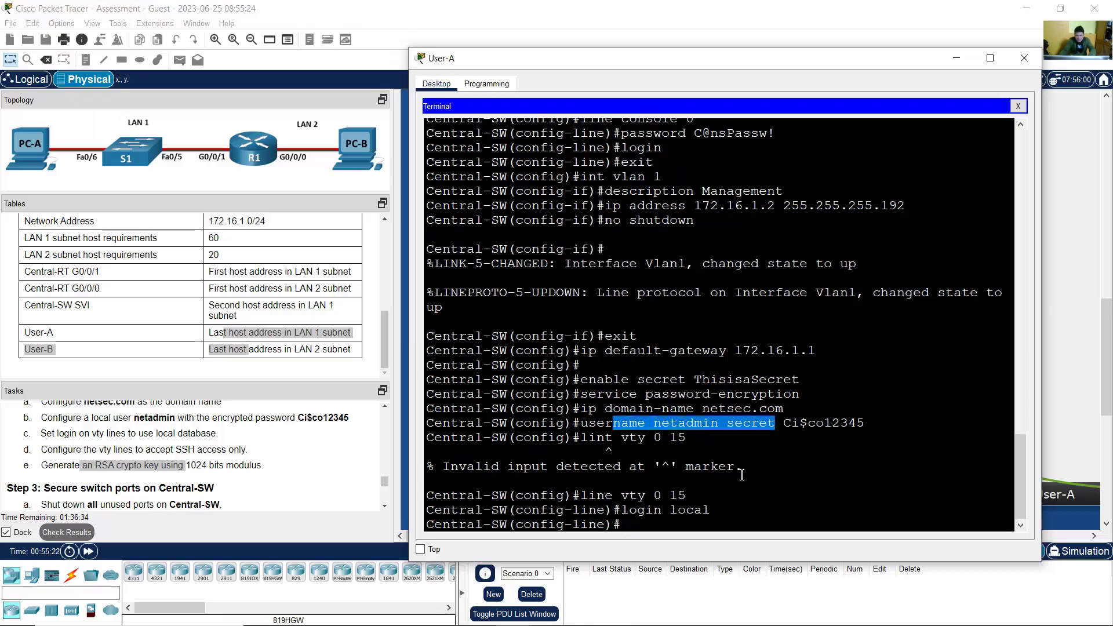
pyautogui.click(721, 525)
pyautogui.write('t')
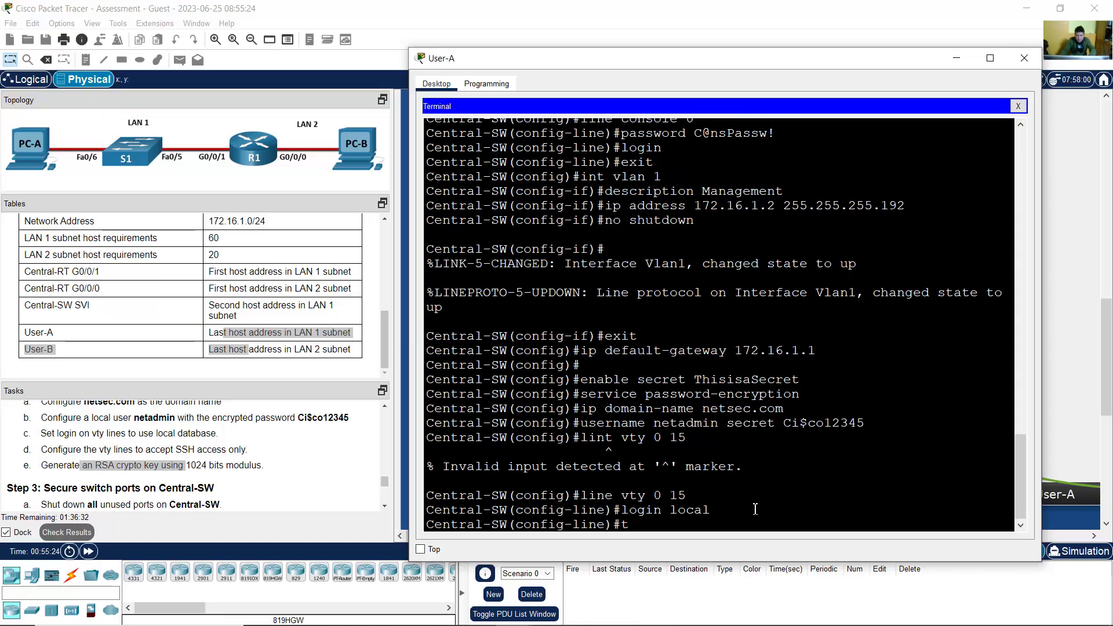
pyautogui.write('ranspo')
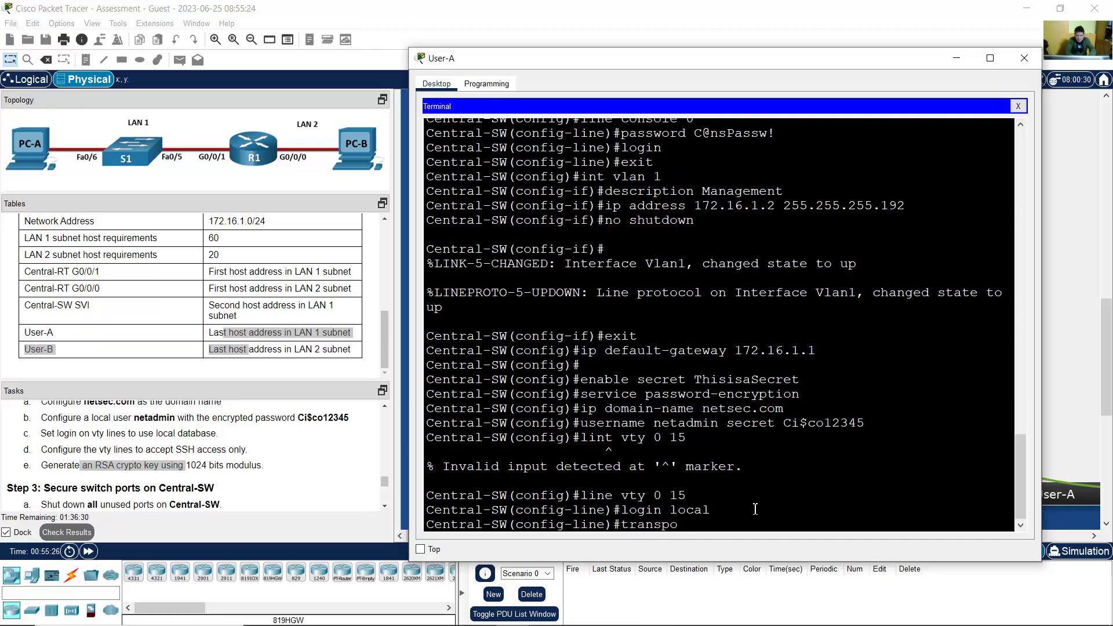
pyautogui.write('rt input ssh')
pyautogui.press('Return')
pyautogui.write('exit')
pyautogui.press('Return')
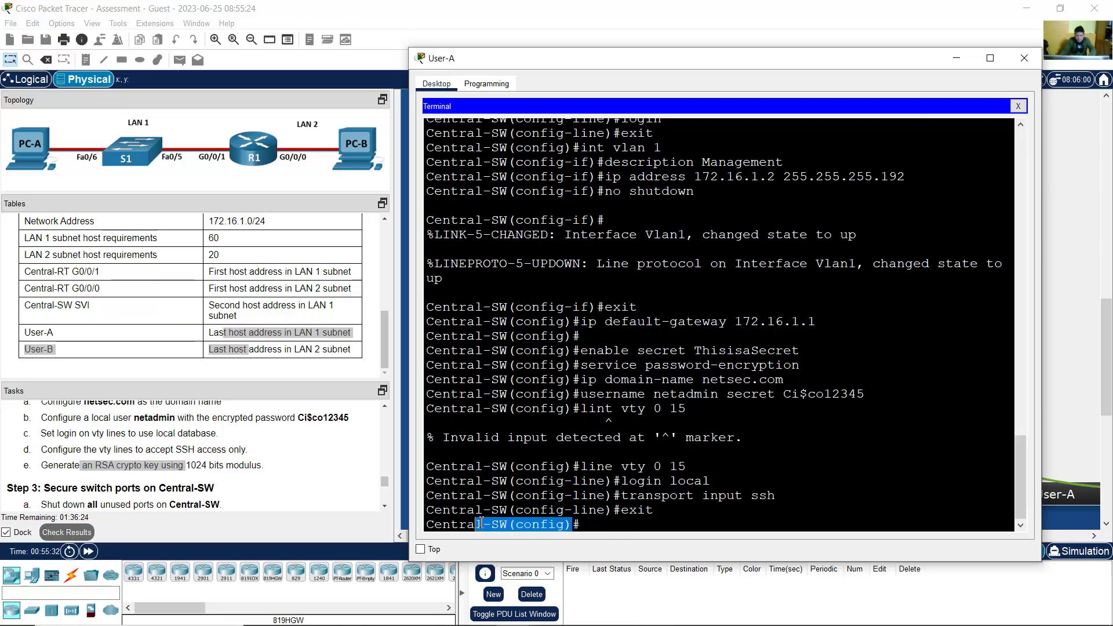
# Step: Generate a 1024-bit RSA general-keys pair, enabling SSH on Central-SW
pyautogui.write('ge')
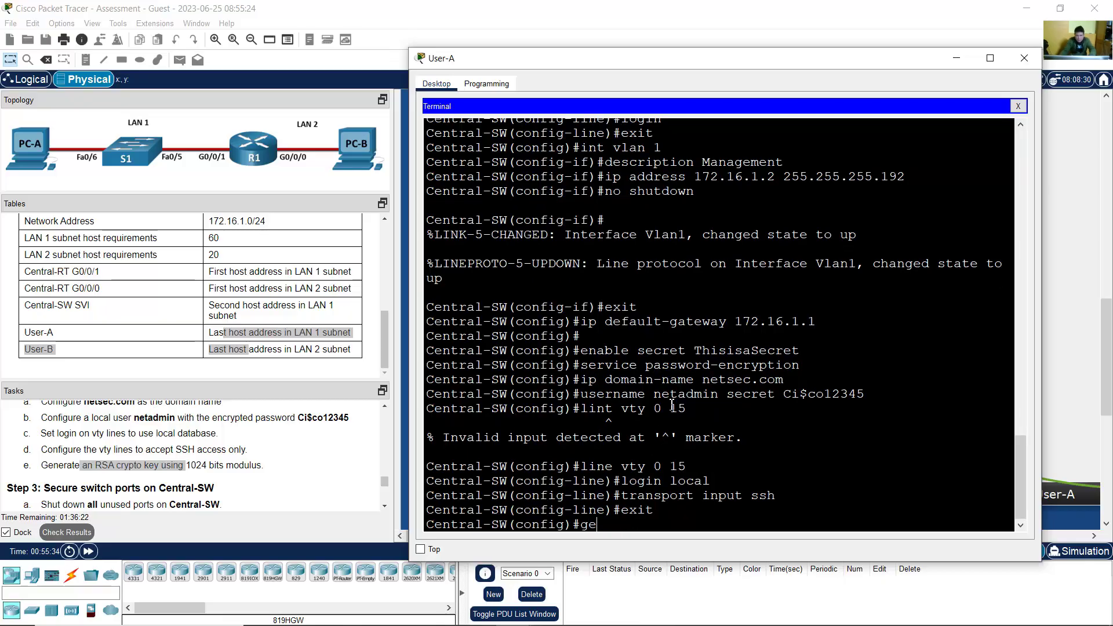
pyautogui.press('BackSpace')
pyautogui.press('BackSpace')
pyautogui.write('crypto key generate')
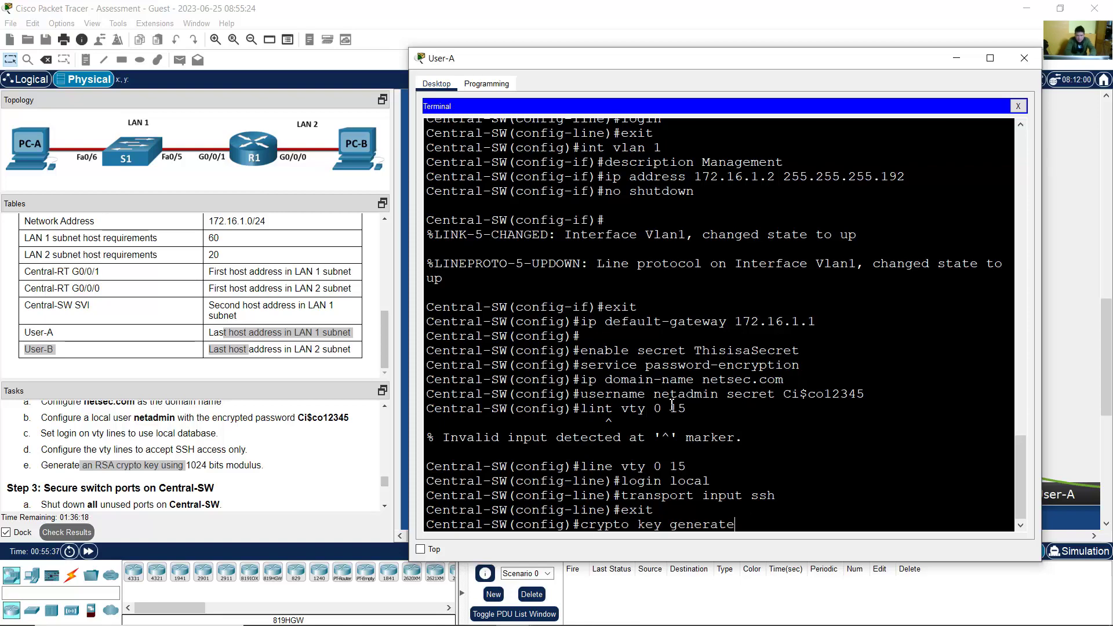
pyautogui.write(' rsa general-keys m')
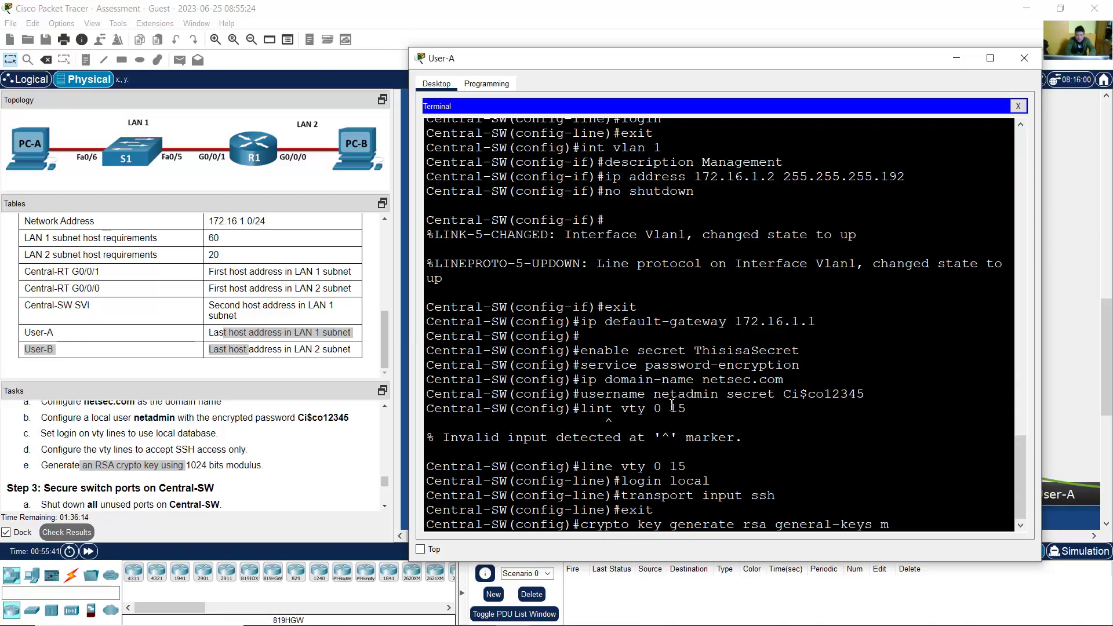
pyautogui.write('odulus 1024')
pyautogui.press('Return')
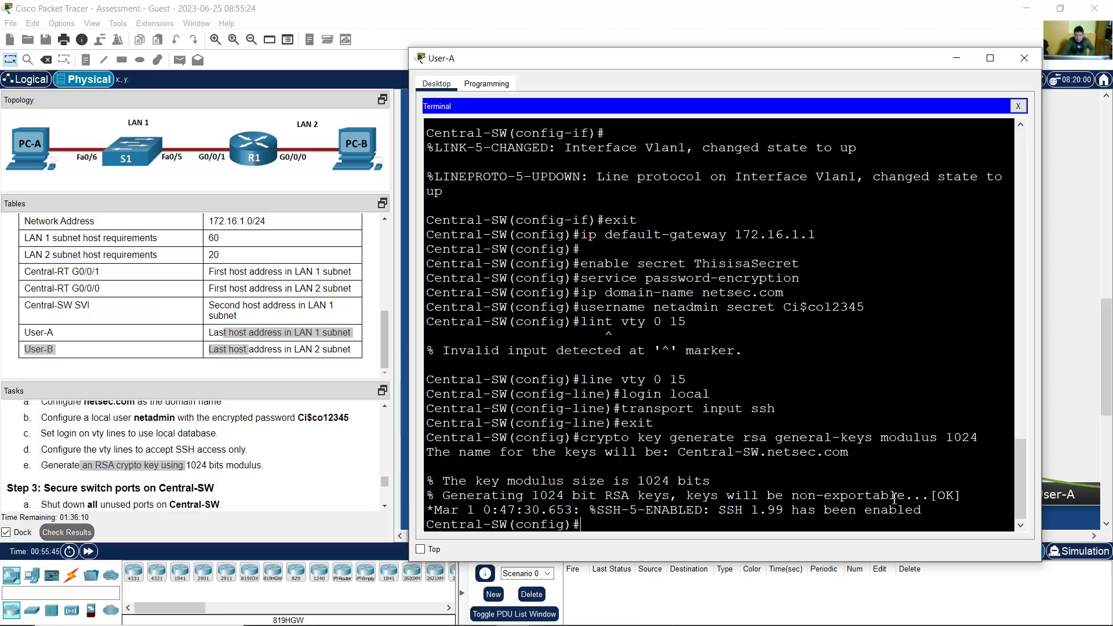
pyautogui.moveTo(908, 498); pyautogui.dragTo(953, 496)
# Step: Review the Step 3 tasks for switch-port security and shutting down unused ports
pyautogui.moveTo(589, 510); pyautogui.dragTo(695, 509)
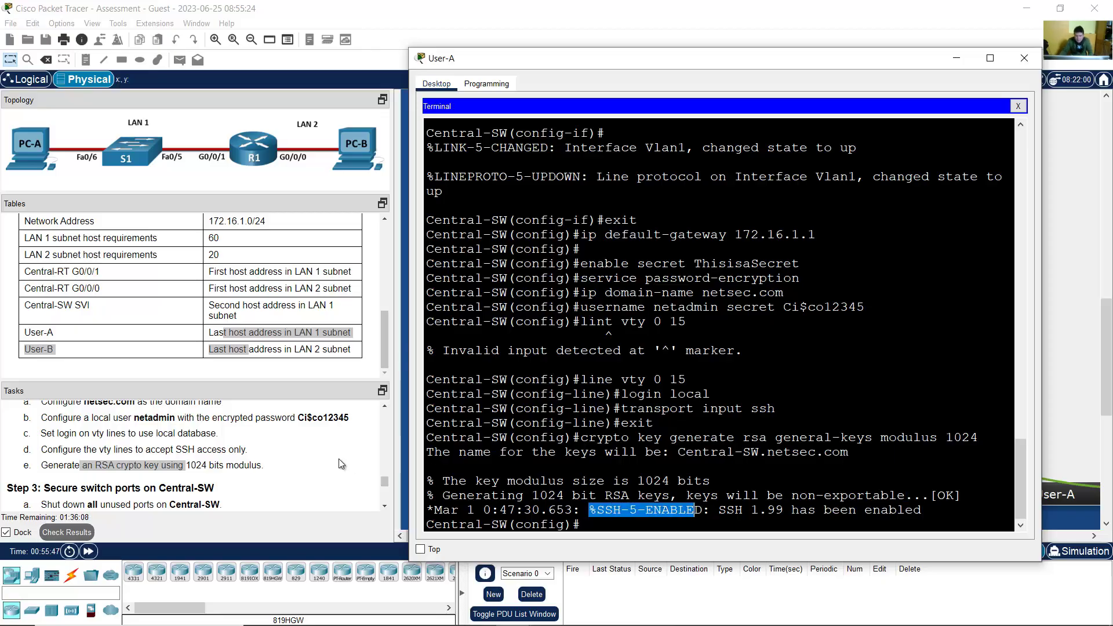
pyautogui.click(384, 507)
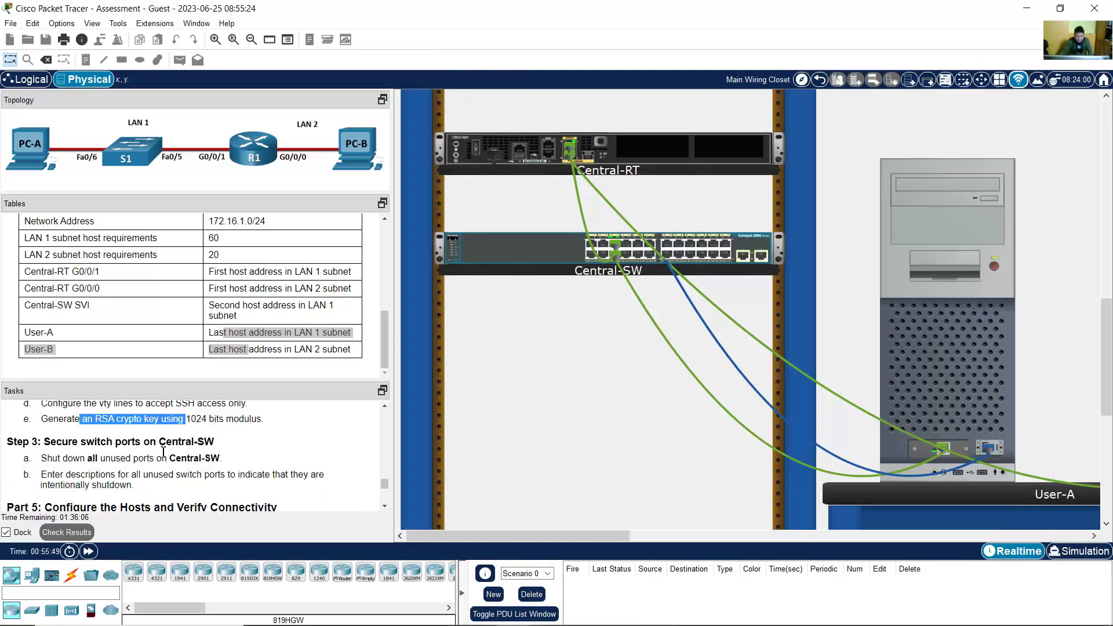
pyautogui.moveTo(56, 442); pyautogui.dragTo(216, 443)
pyautogui.moveTo(49, 459); pyautogui.dragTo(221, 460)
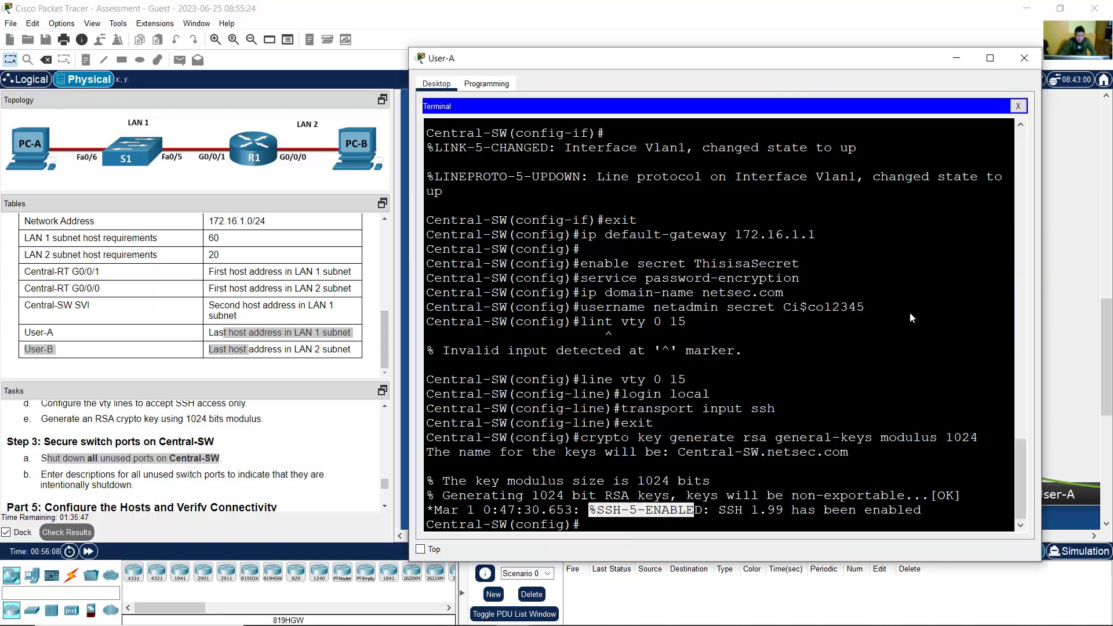
# Step: Select the port range f0/1-4, f0/7-24, g0/1-2 on Central-SW and shut it down
pyautogui.click(898, 318)
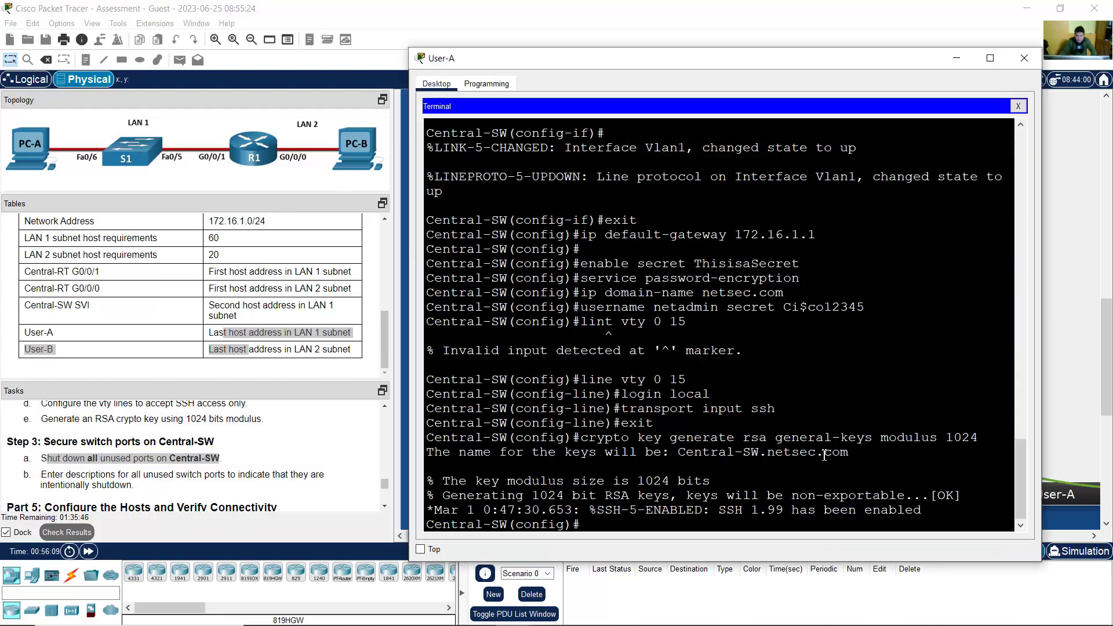
pyautogui.write('int range f')
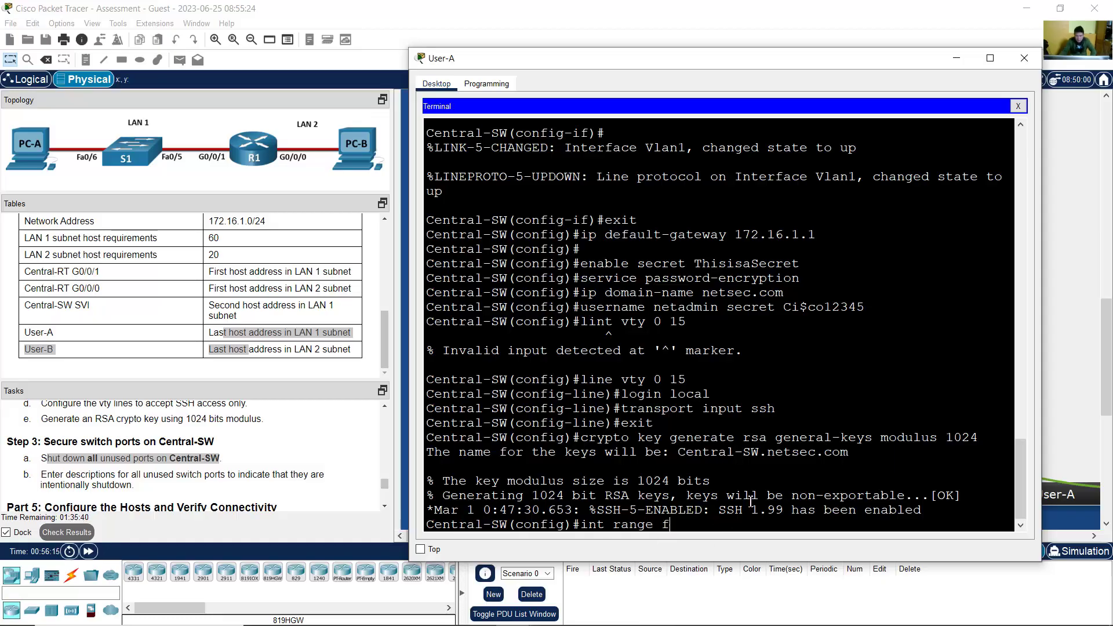
pyautogui.write('0/1-')
pyautogui.write('4,f0/7')
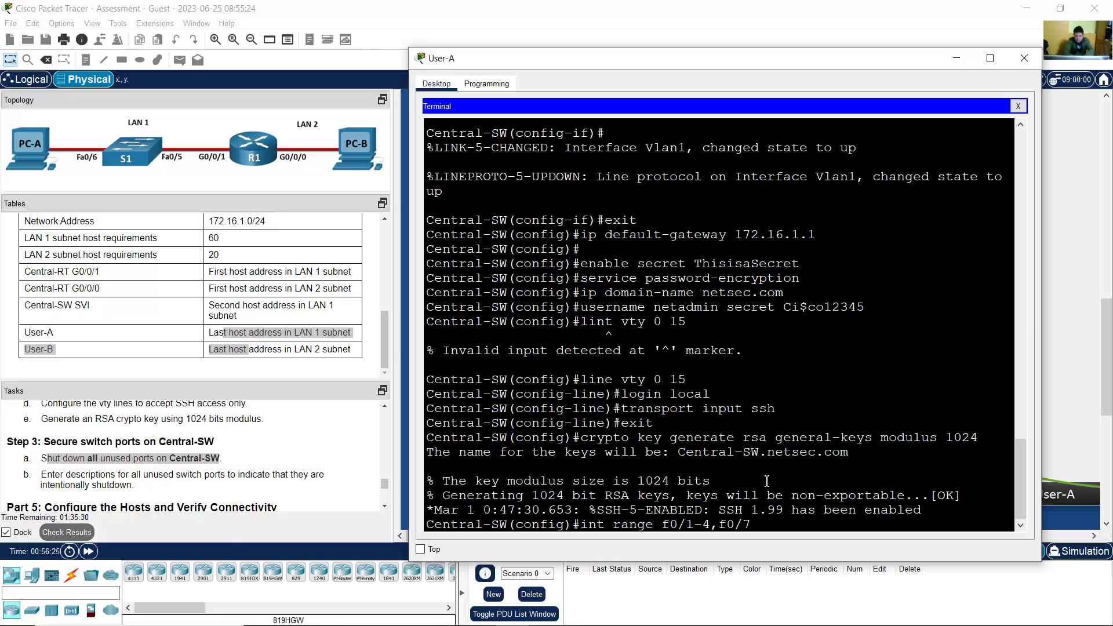
pyautogui.write('-24,g0/1-2')
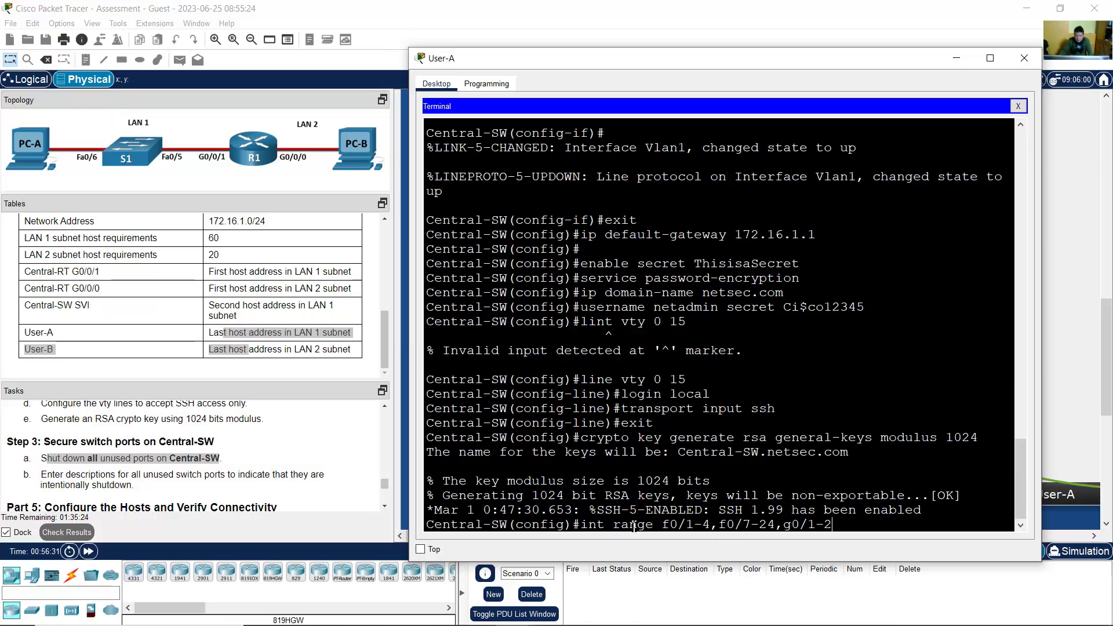
pyautogui.moveTo(654, 526); pyautogui.dragTo(714, 526)
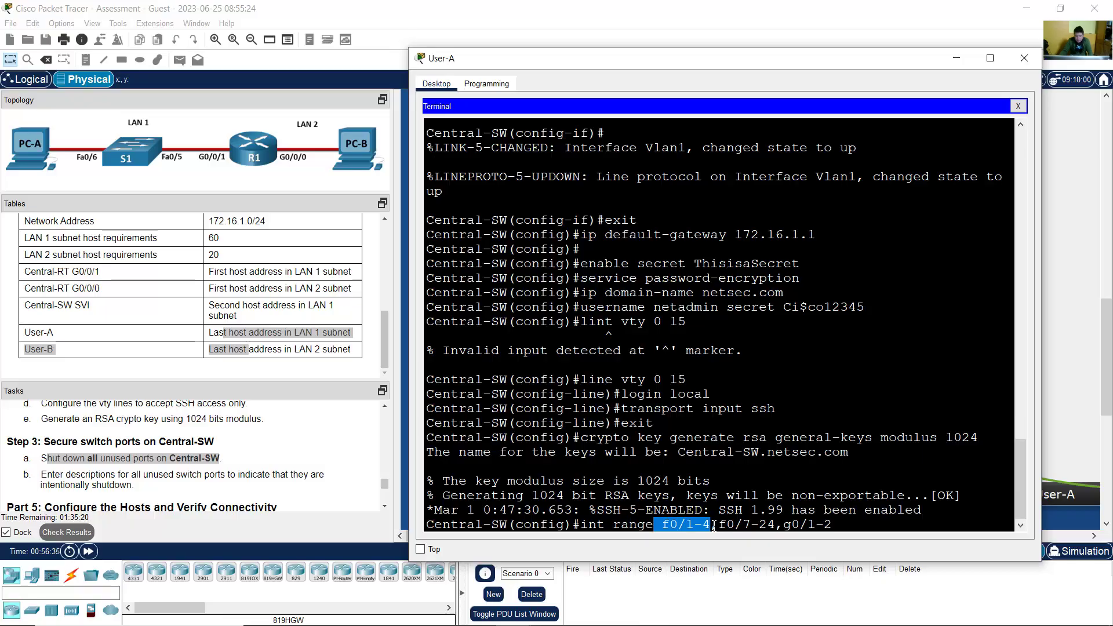
pyautogui.moveTo(726, 526); pyautogui.dragTo(842, 525)
pyautogui.click(845, 525)
pyautogui.press('Return')
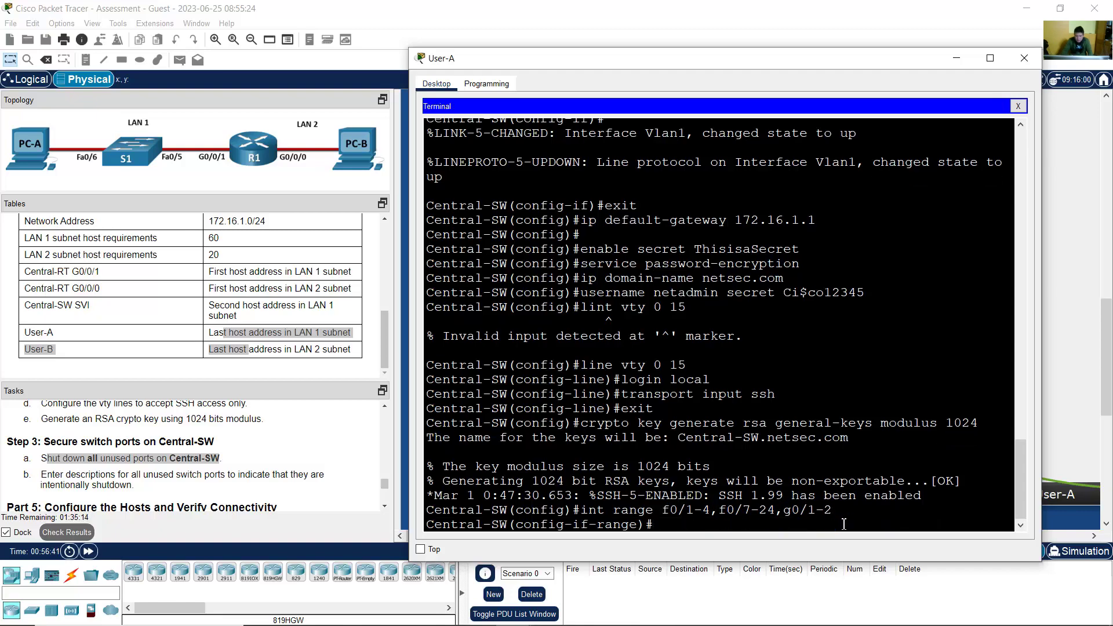
pyautogui.write('shutdown')
pyautogui.press('Return')
pyautogui.press('Return')
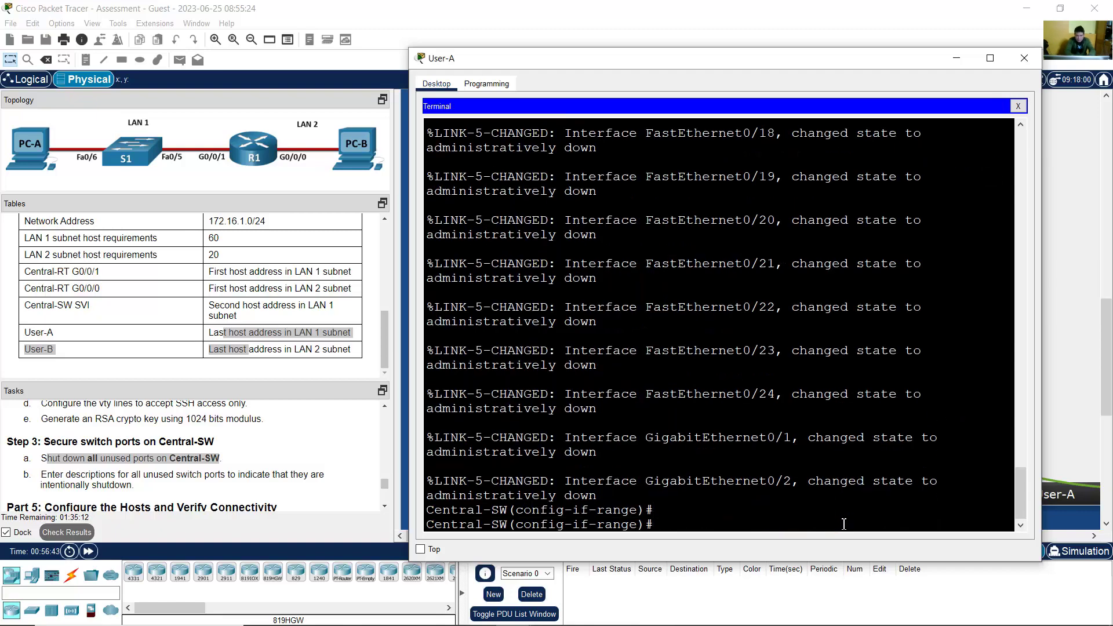
# Step: Confirm the shut-down port range in the console output and mark the port-description task
pyautogui.scroll(15, 784, 462)
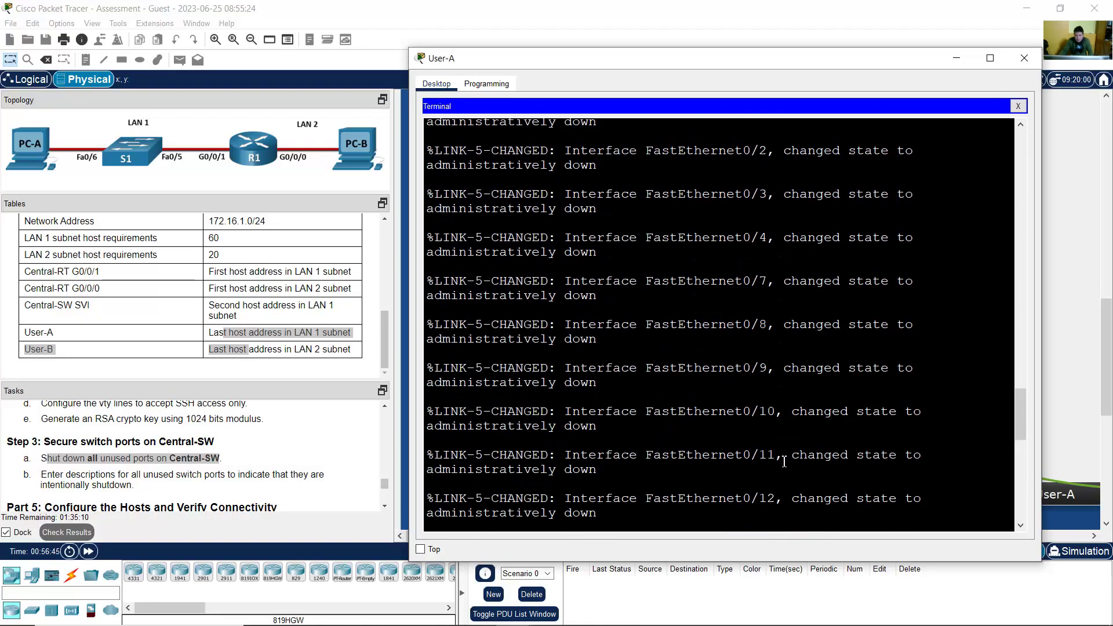
pyautogui.scroll(4, 784, 462)
pyautogui.moveTo(607, 243); pyautogui.dragTo(845, 243)
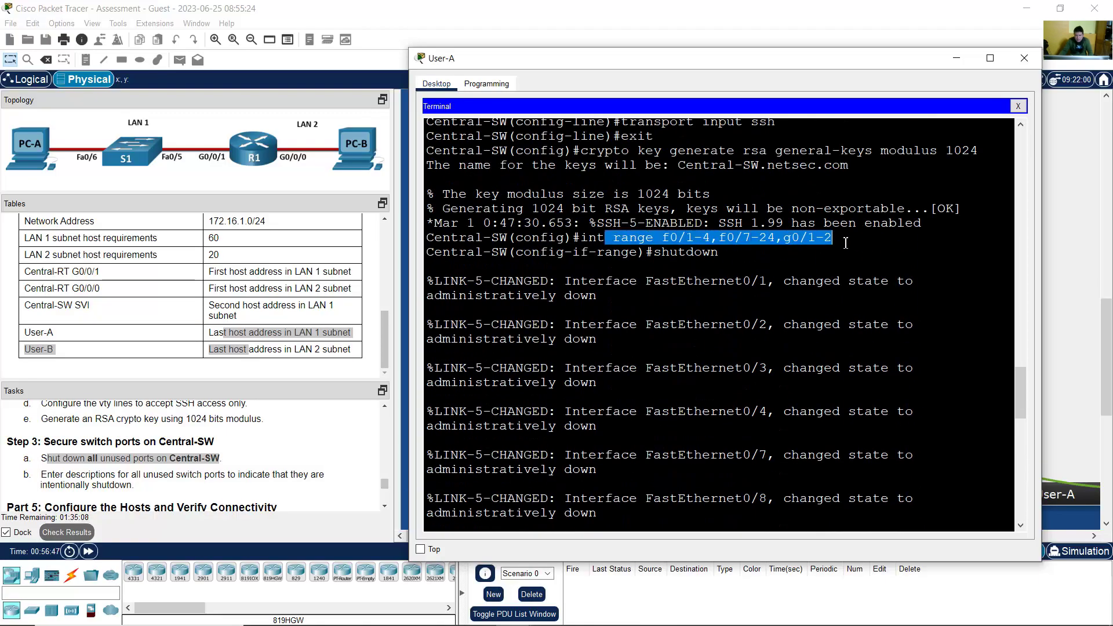
pyautogui.moveTo(719, 252); pyautogui.dragTo(654, 253)
pyautogui.scroll(-10, 765, 455)
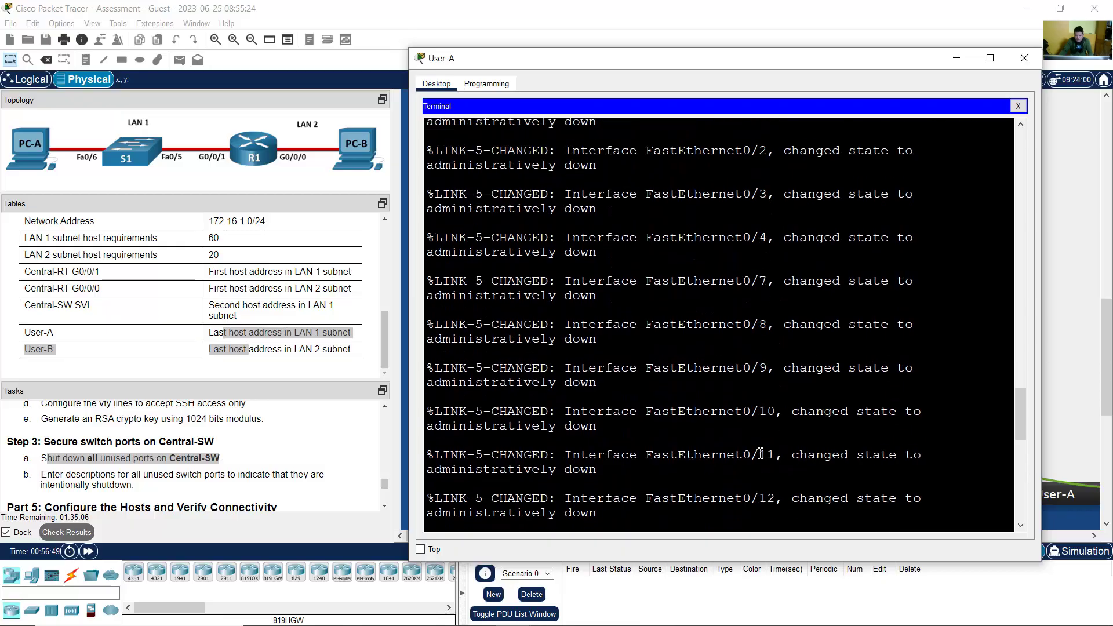
pyautogui.scroll(-6, 764, 455)
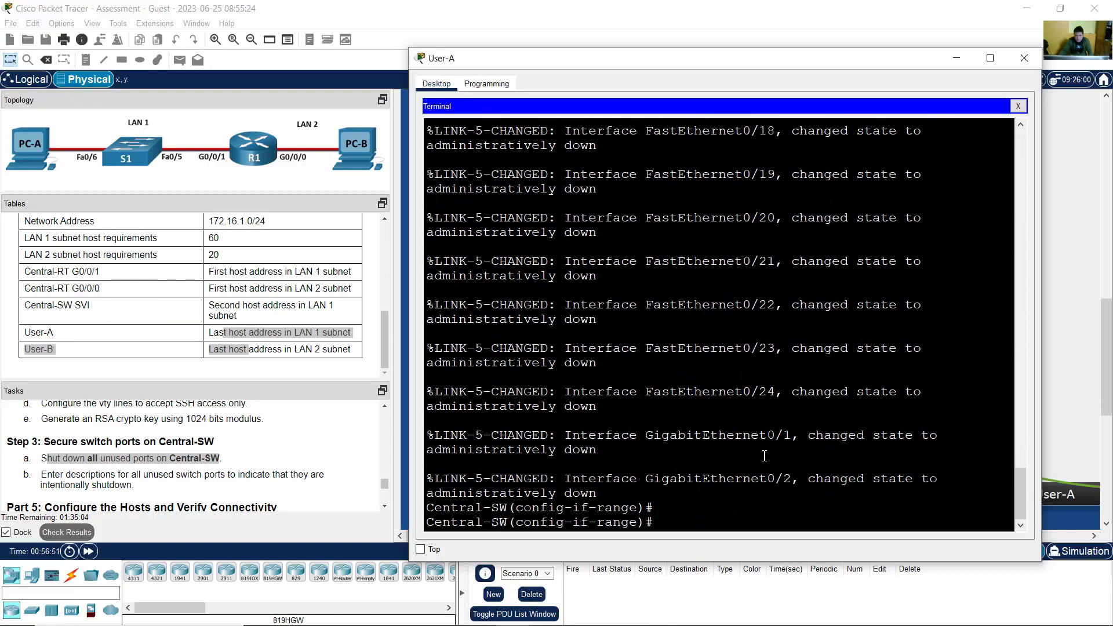
pyautogui.moveTo(48, 476); pyautogui.dragTo(284, 477)
pyautogui.moveTo(300, 476); pyautogui.dragTo(194, 486)
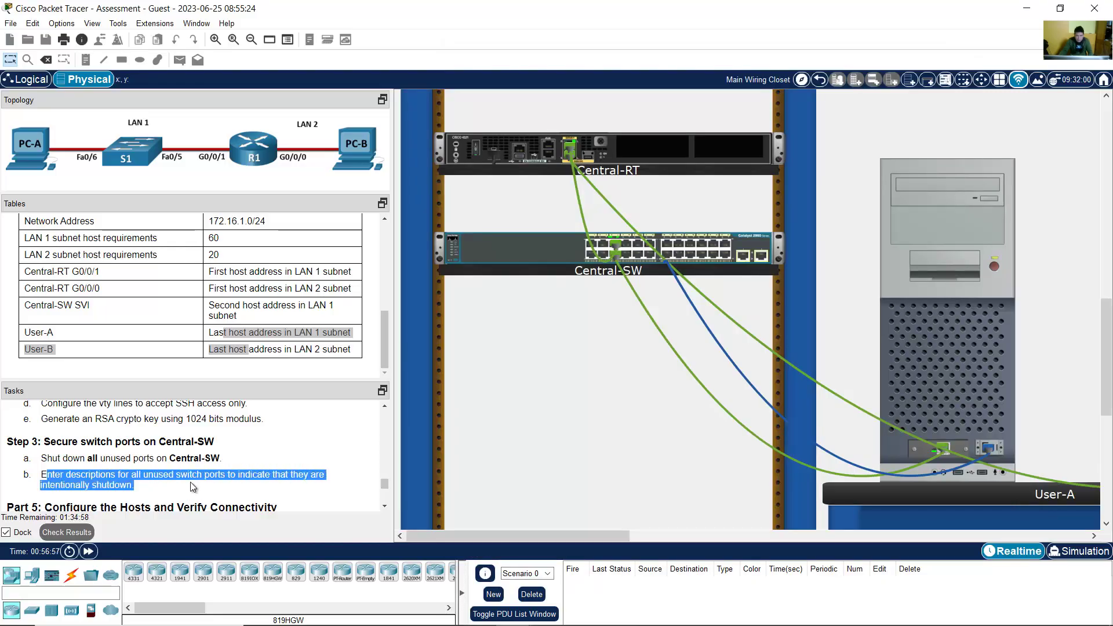
# Step: Give the shut-down port range the description 'Intentionally Shutdown' and exit interface configuration
pyautogui.click(902, 330)
pyautogui.write('decription')
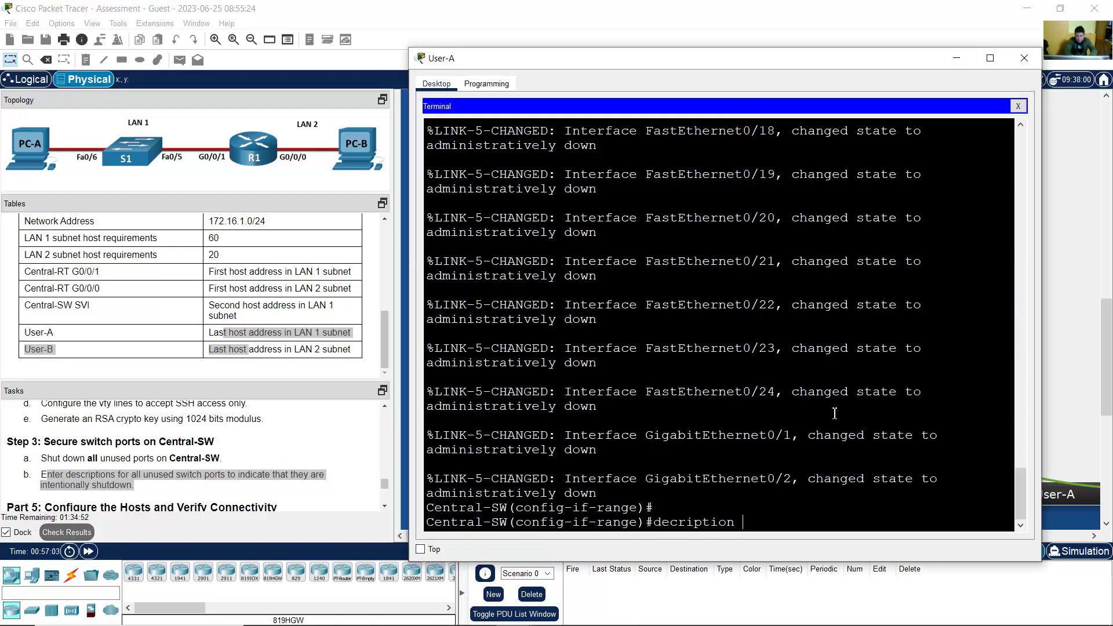
pyautogui.press('Left')
pyautogui.press('Left')
pyautogui.press('Left')
pyautogui.press('Left')
pyautogui.press('Left')
pyautogui.press('Left')
pyautogui.press('Left')
pyautogui.press('Left')
pyautogui.press('Left')
pyautogui.write('scription ')
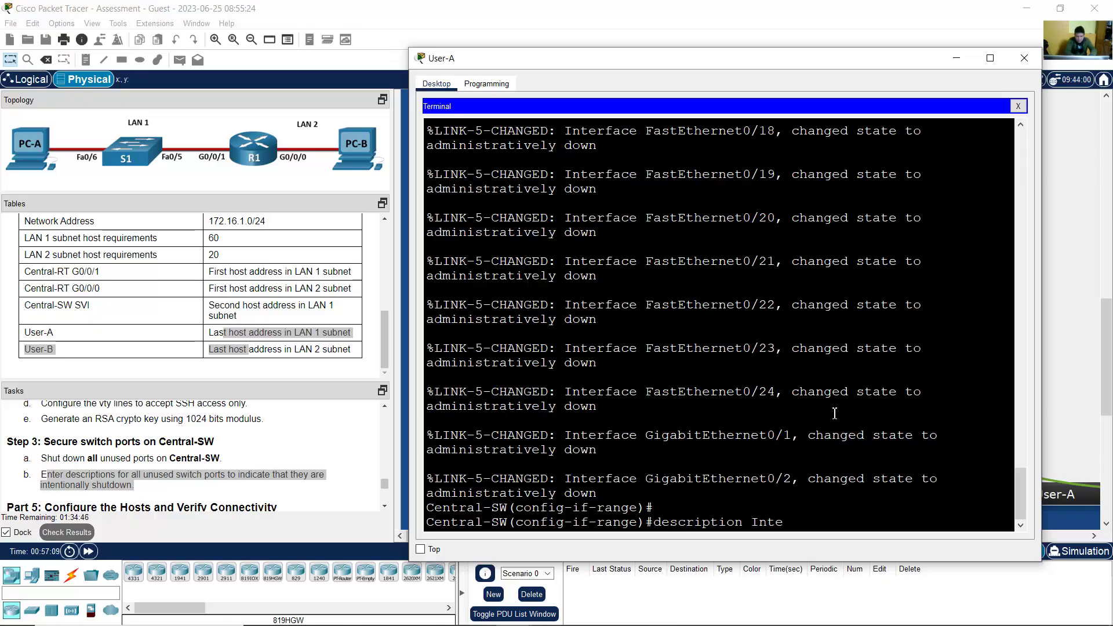
pyautogui.write('Intent')
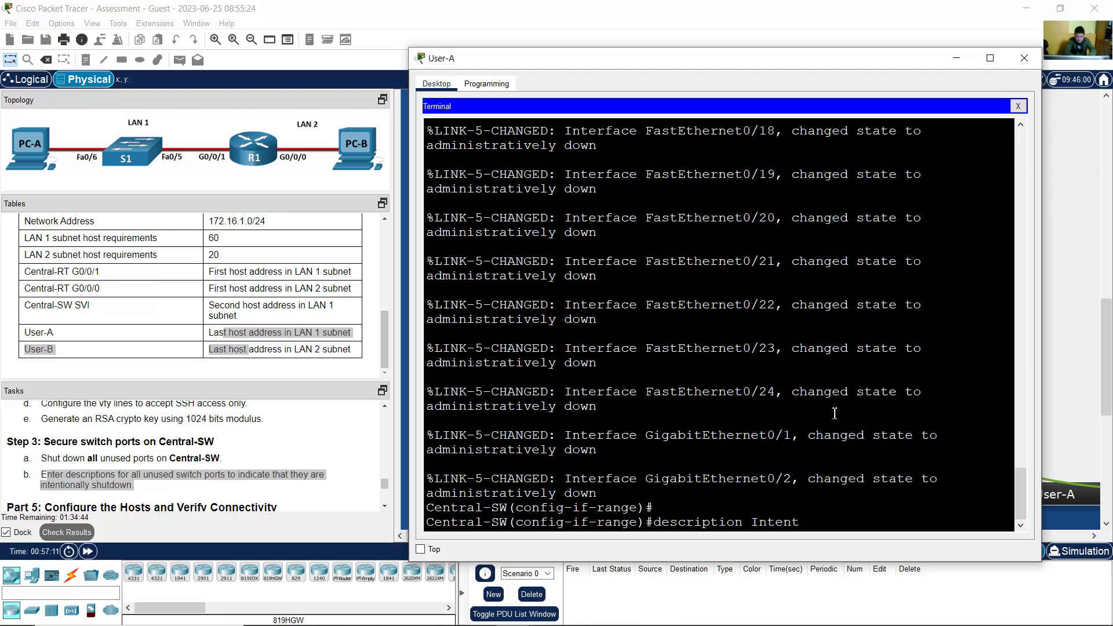
pyautogui.write('ionally Shutdown')
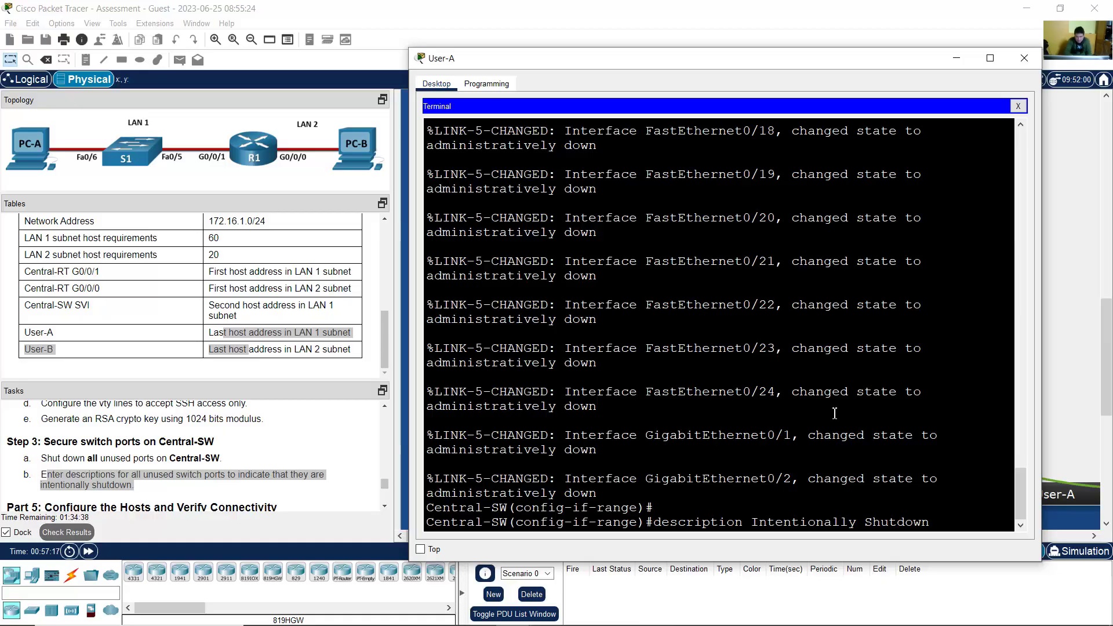
pyautogui.press('Return')
pyautogui.write('exit')
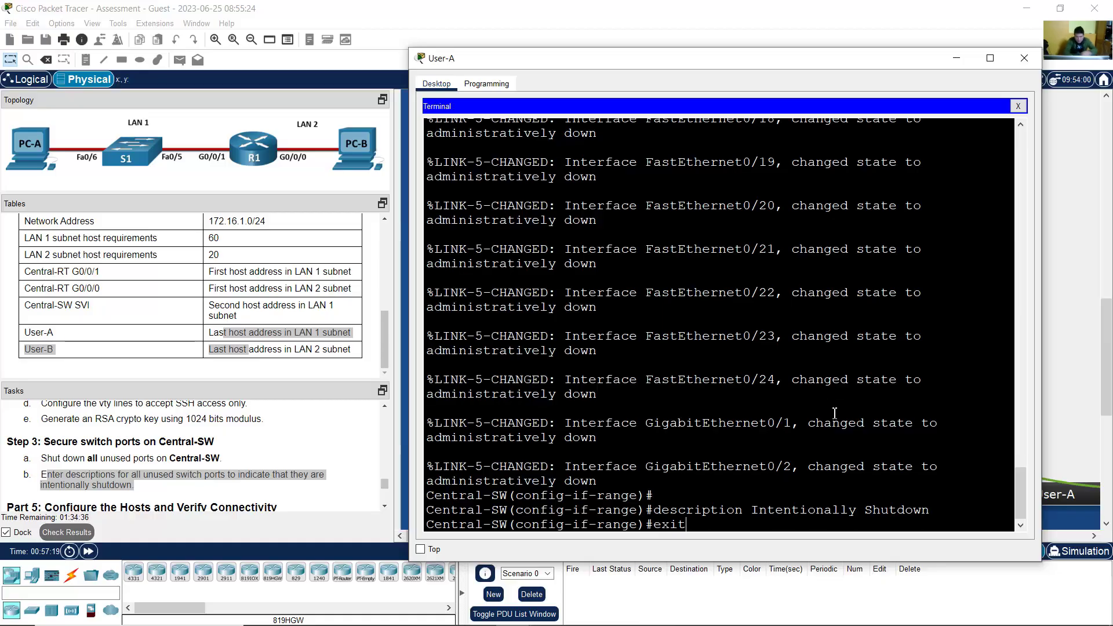
pyautogui.press('Return')
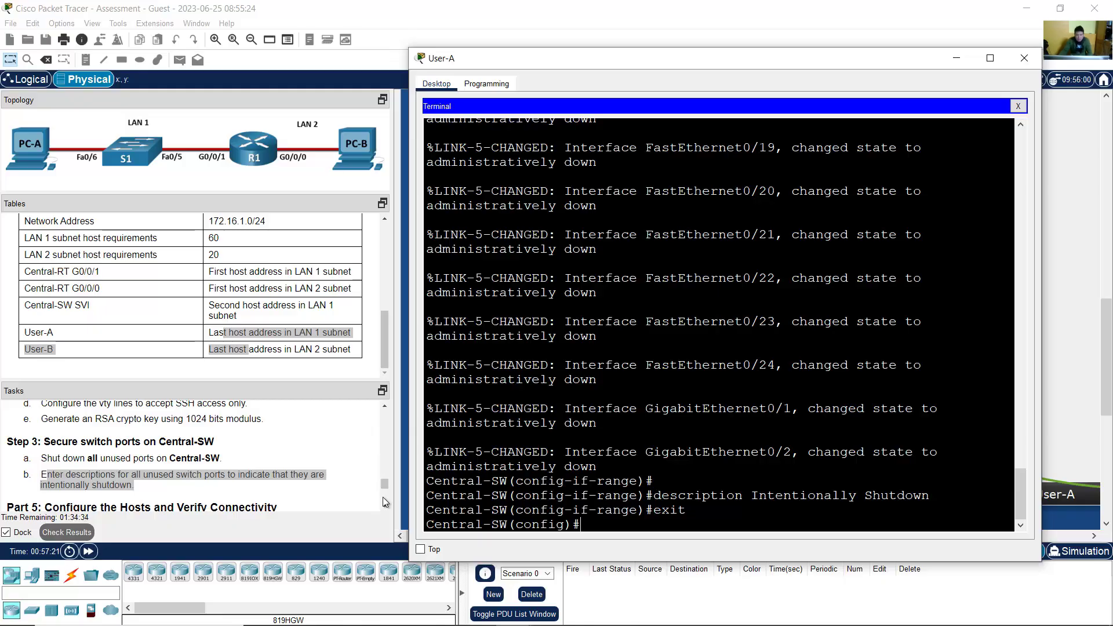
# Step: Bring the task instructions forward and highlight the Part 5 heading
pyautogui.click(385, 506)
pyautogui.click(385, 506)
pyautogui.click(386, 507)
pyautogui.moveTo(53, 437); pyautogui.dragTo(167, 471)
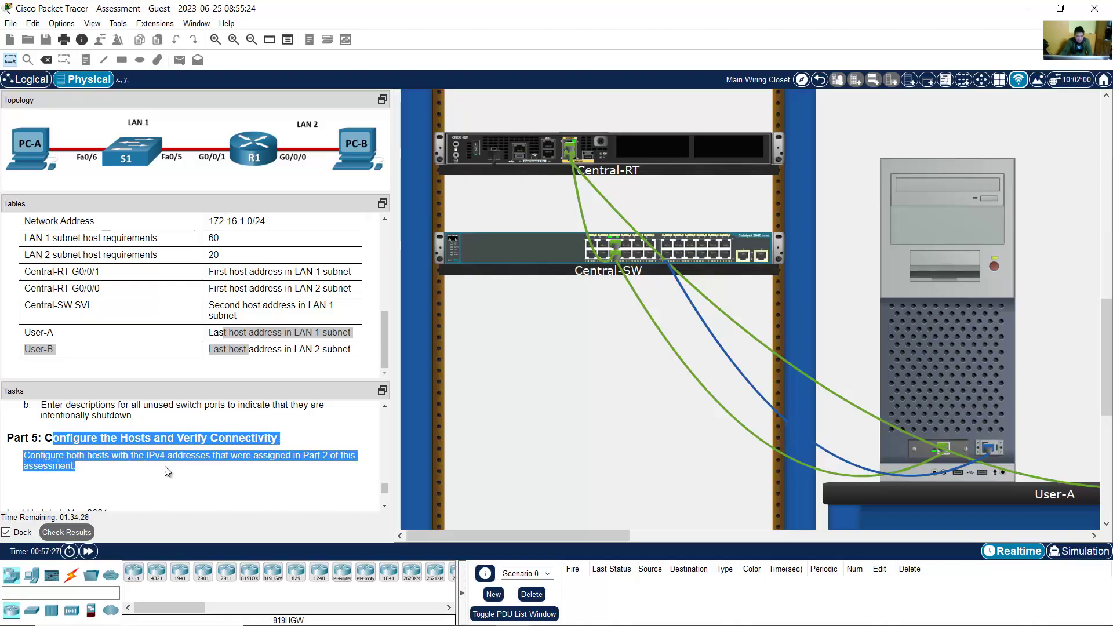
# Step: Review the User-A and User-B address requirements in the addressing table
pyautogui.scroll(-5, 381, 506)
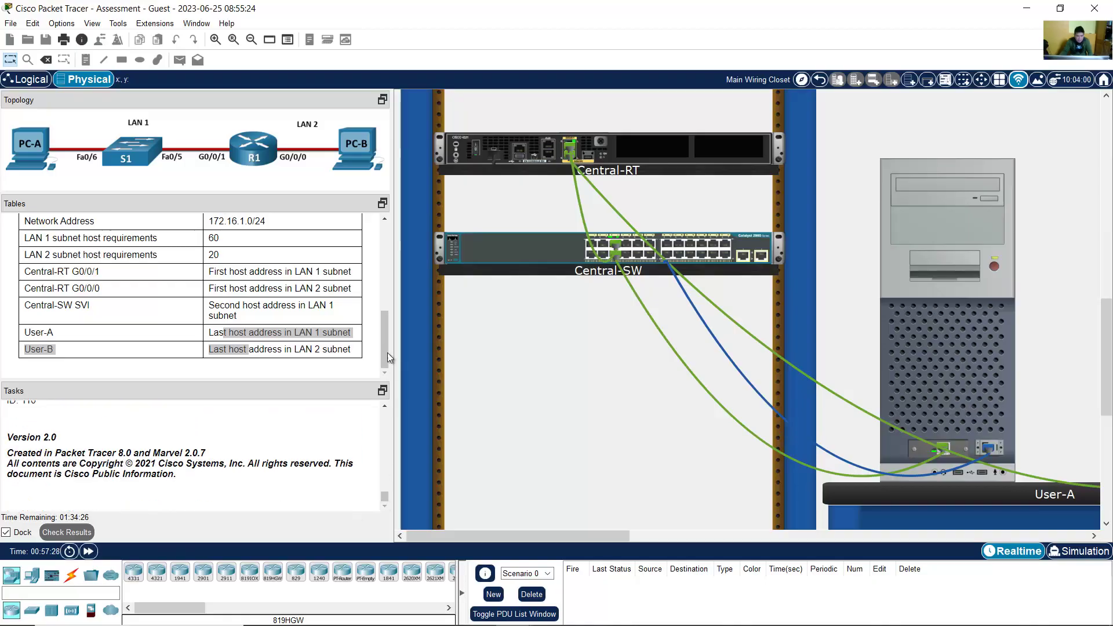
pyautogui.moveTo(385, 490); pyautogui.dragTo(384, 488)
pyautogui.moveTo(23, 333); pyautogui.dragTo(58, 334)
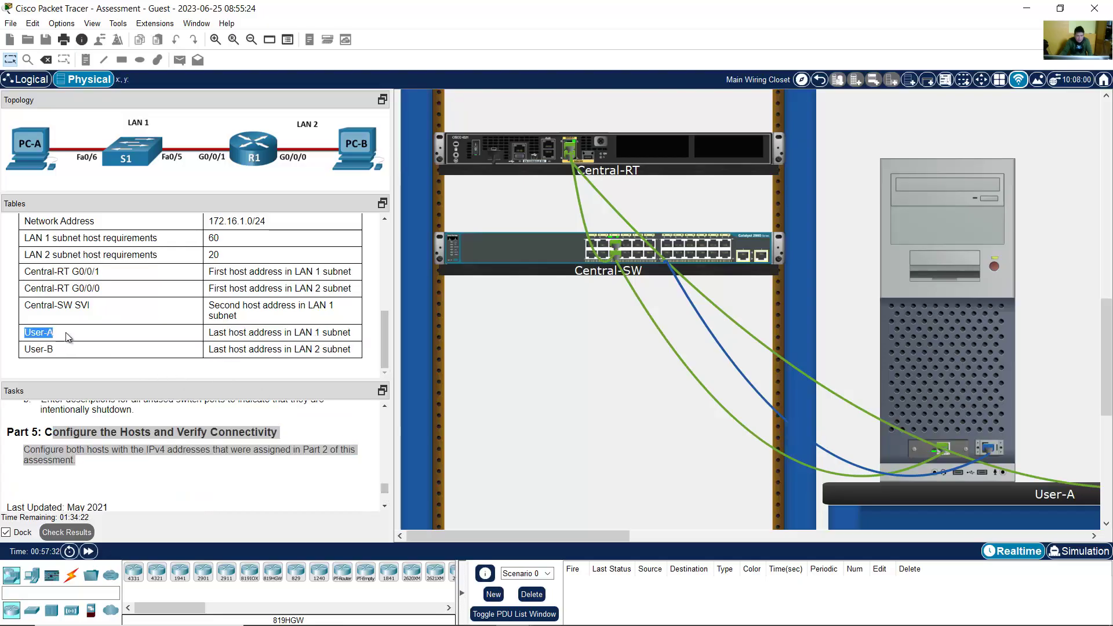
pyautogui.moveTo(228, 335); pyautogui.dragTo(339, 335)
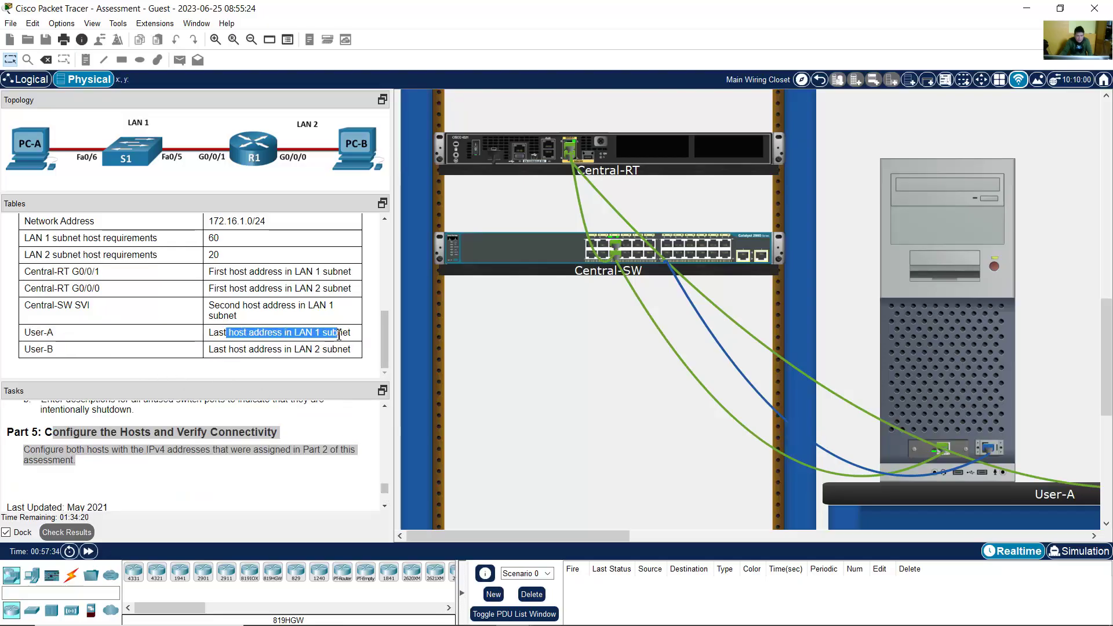
pyautogui.moveTo(23, 349); pyautogui.dragTo(54, 350)
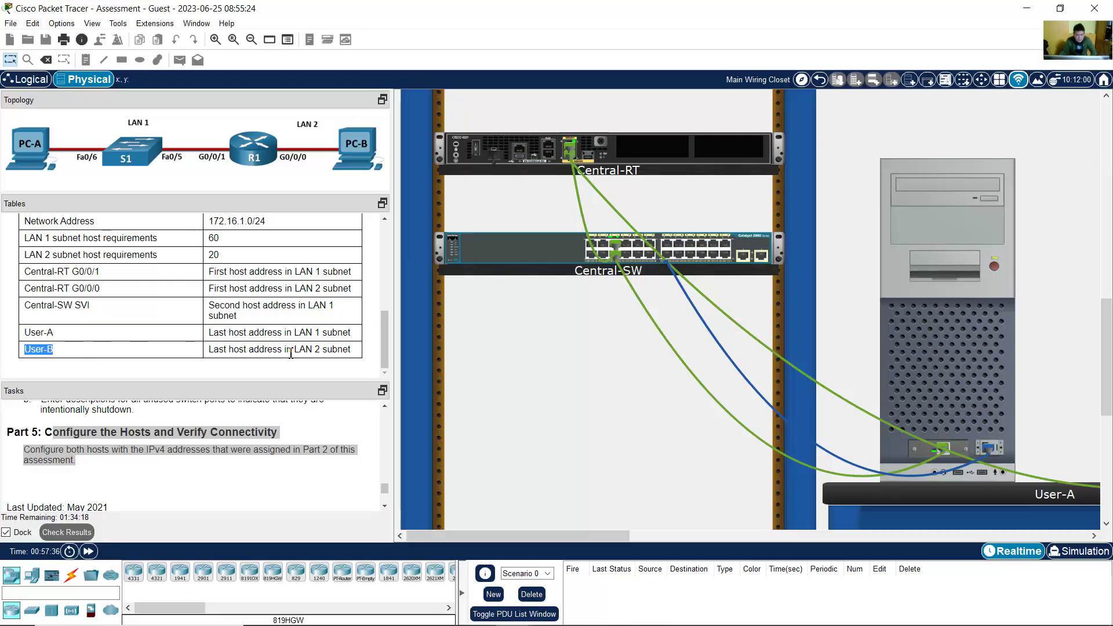
pyautogui.moveTo(229, 350); pyautogui.dragTo(351, 350)
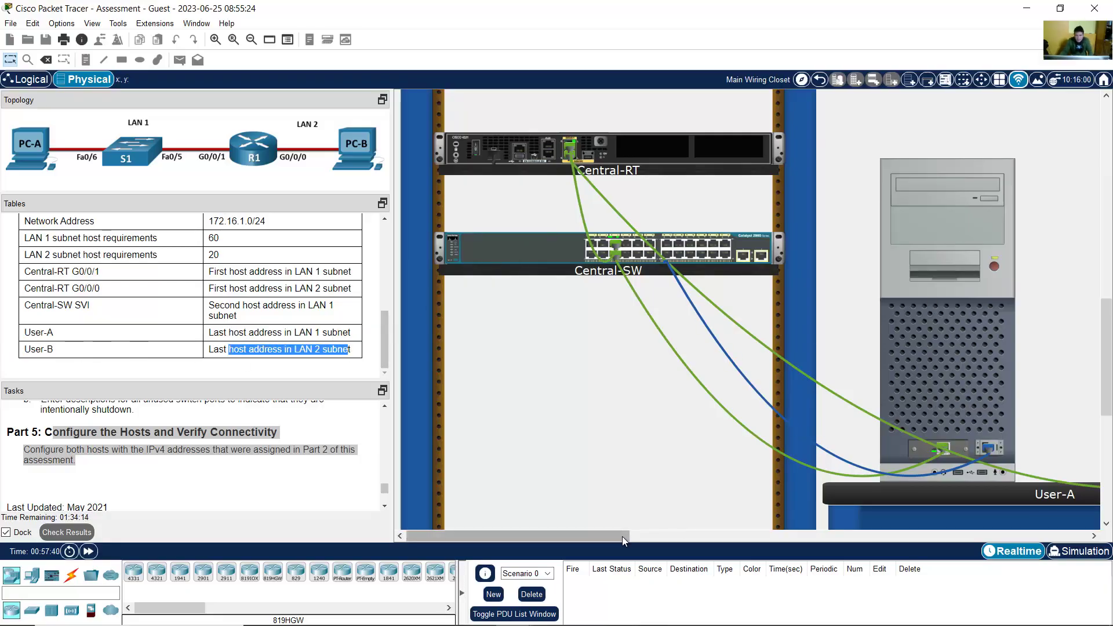
pyautogui.moveTo(621, 534); pyautogui.dragTo(663, 534)
# Step: Set User-A's static IPv4 address 172.16.1.62 with mask 255.255.255.192
pyautogui.click(830, 207)
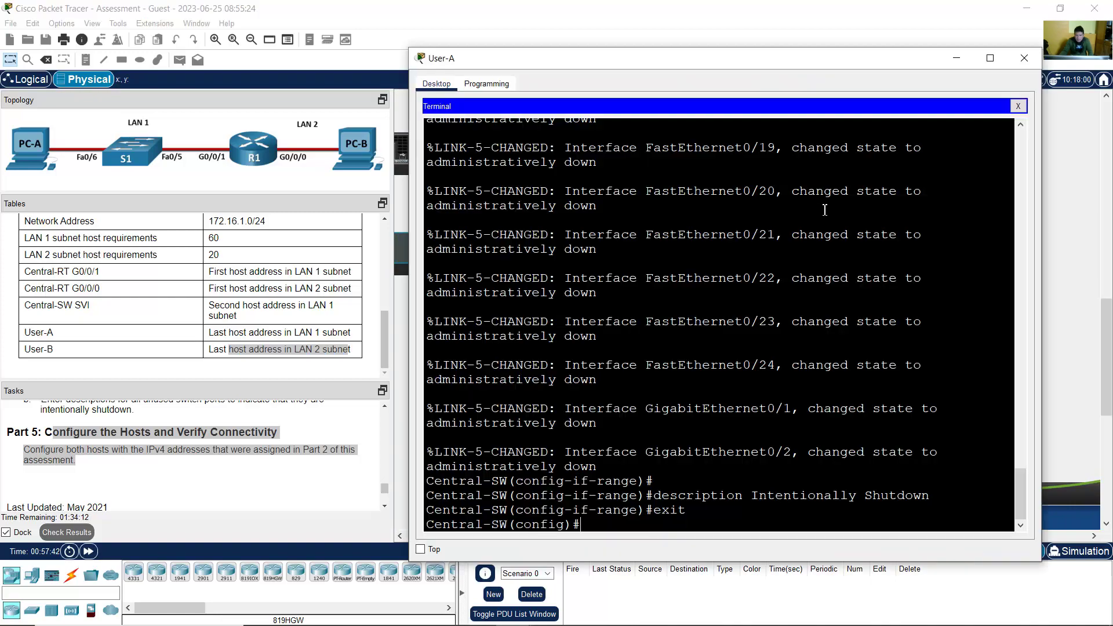
pyautogui.click(1018, 105)
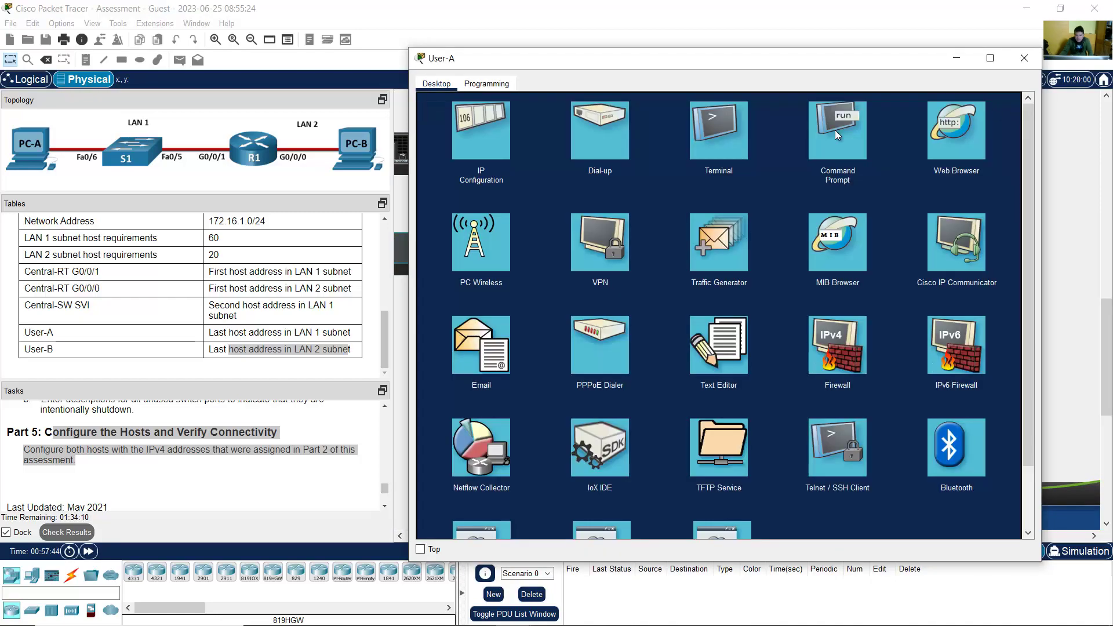
pyautogui.click(486, 144)
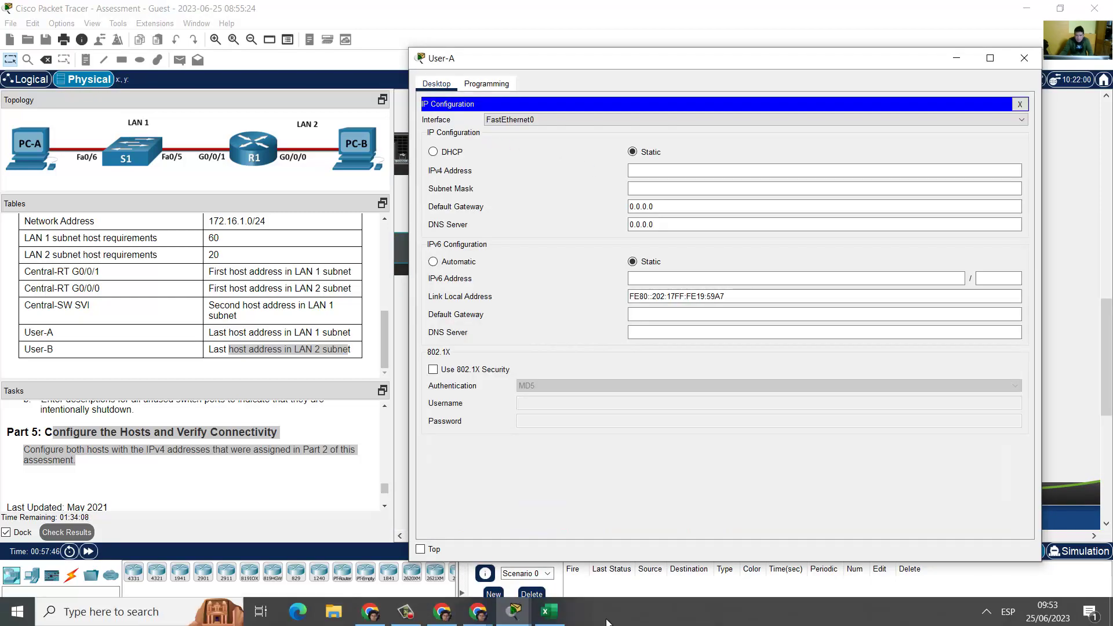
pyautogui.click(549, 613)
pyautogui.click(744, 310)
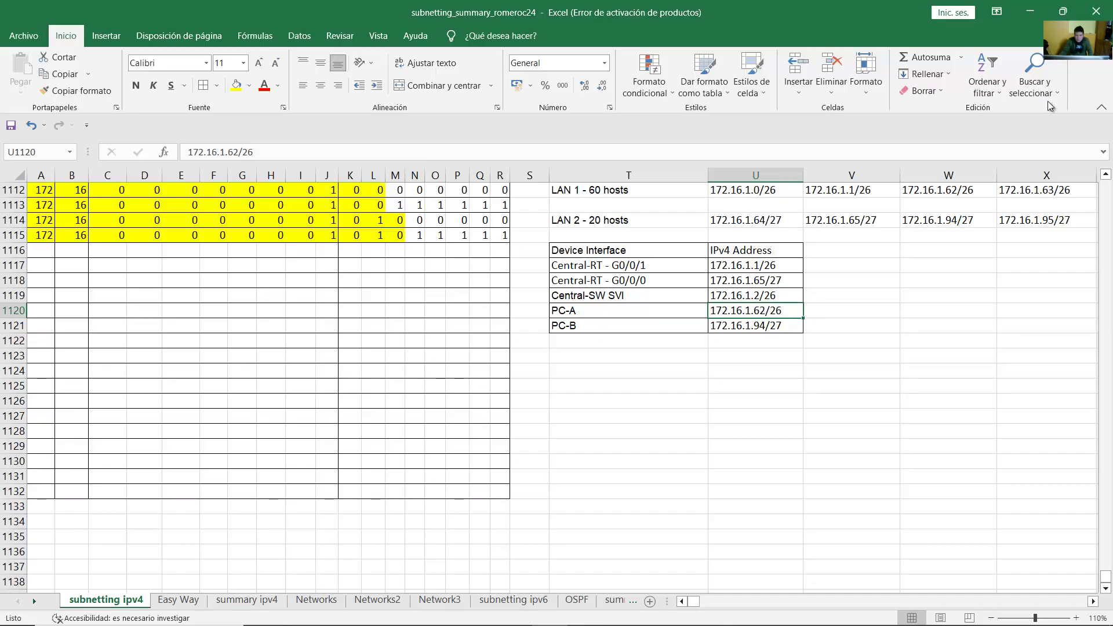
pyautogui.click(1030, 11)
pyautogui.click(701, 172)
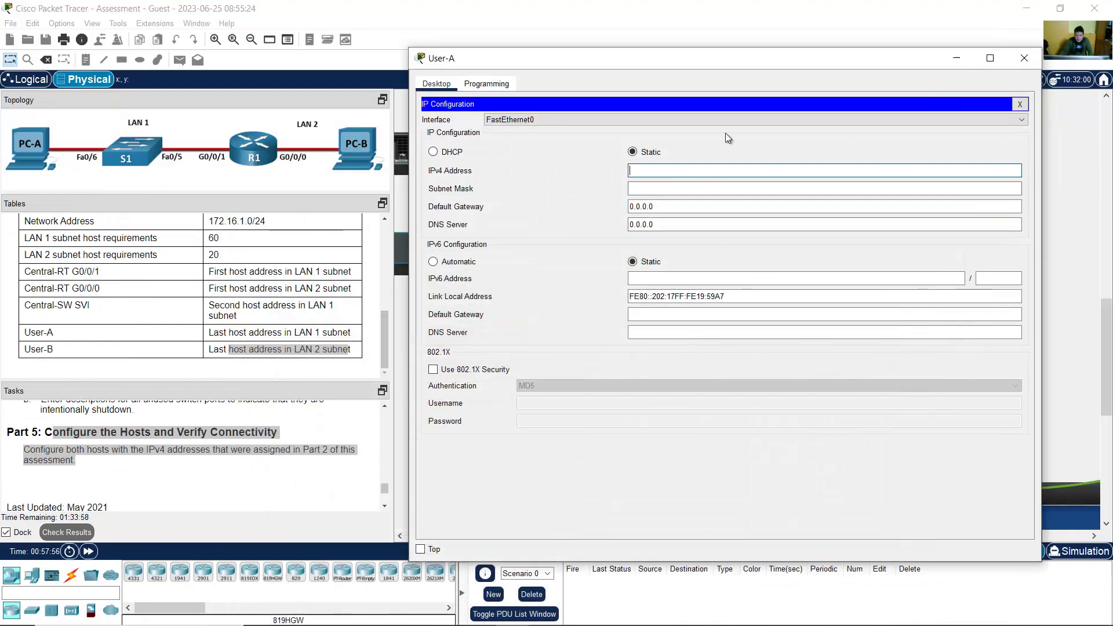
pyautogui.write('172.16.1.62')
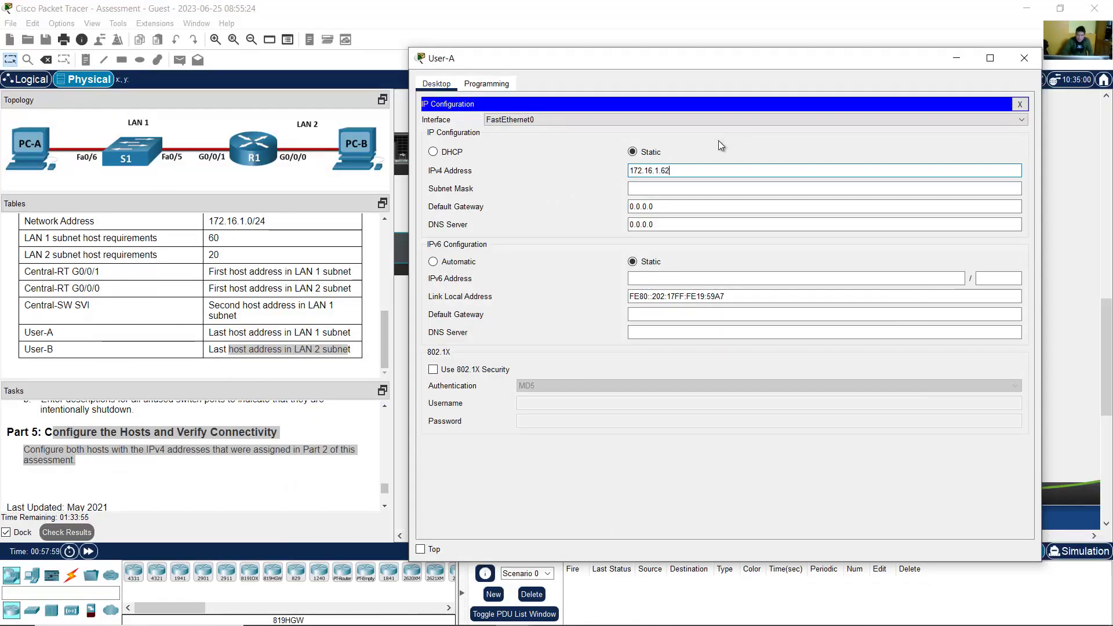
pyautogui.click(701, 188)
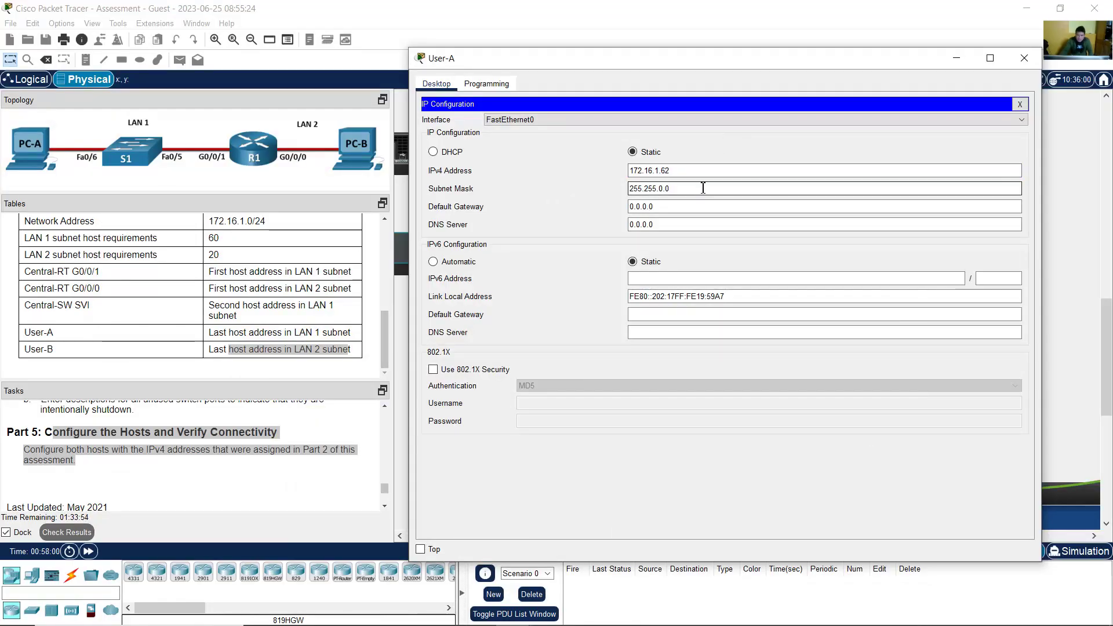
pyautogui.write('255.192')
pyautogui.press('Tab')
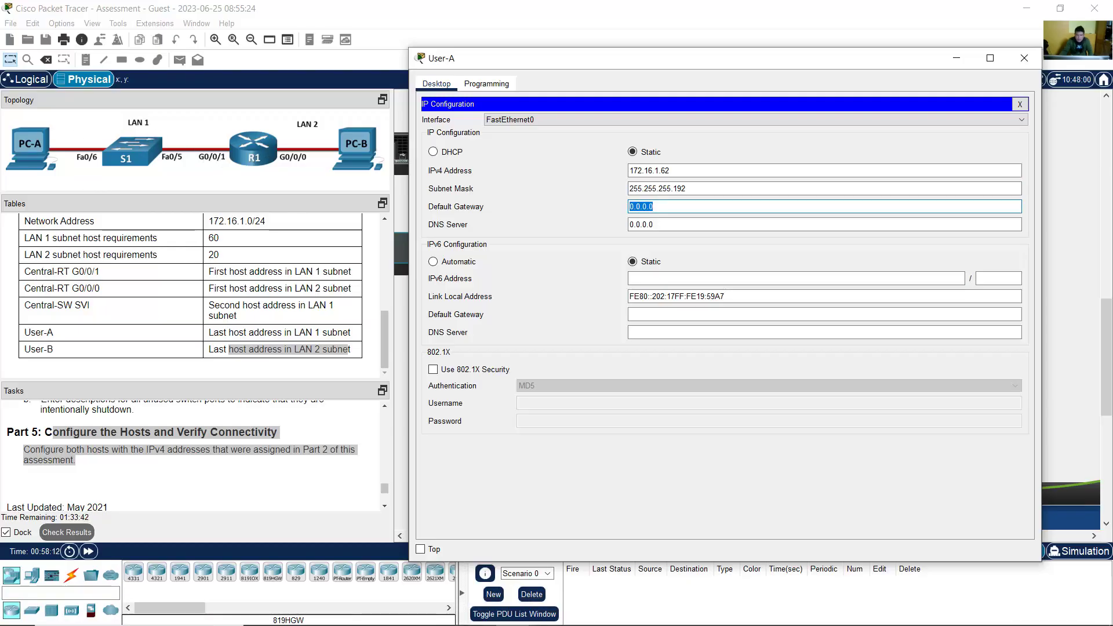
# Step: Enter the LAN 1 default gateway 172.16.1.1 for User-A and close its window
pyautogui.click(549, 611)
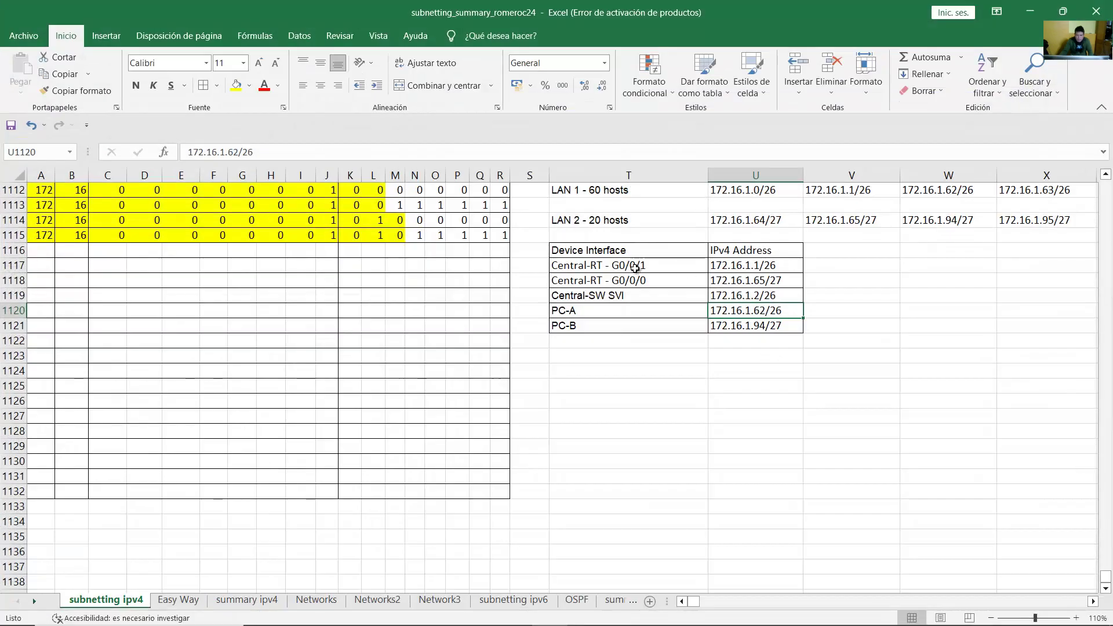
pyautogui.click(613, 267)
pyautogui.click(739, 267)
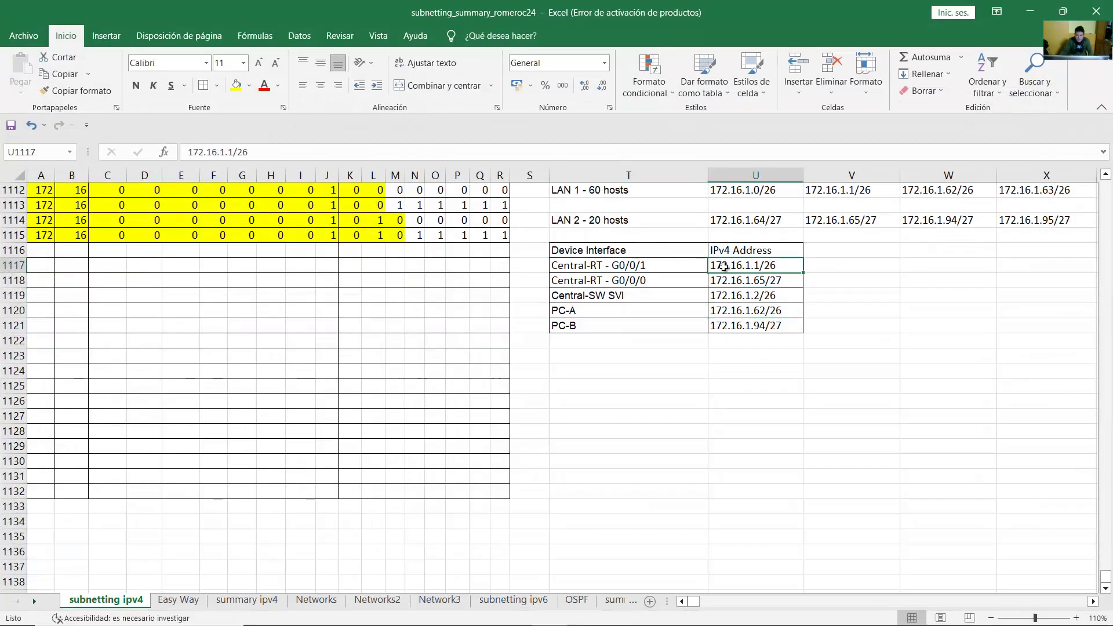
pyautogui.click(1030, 12)
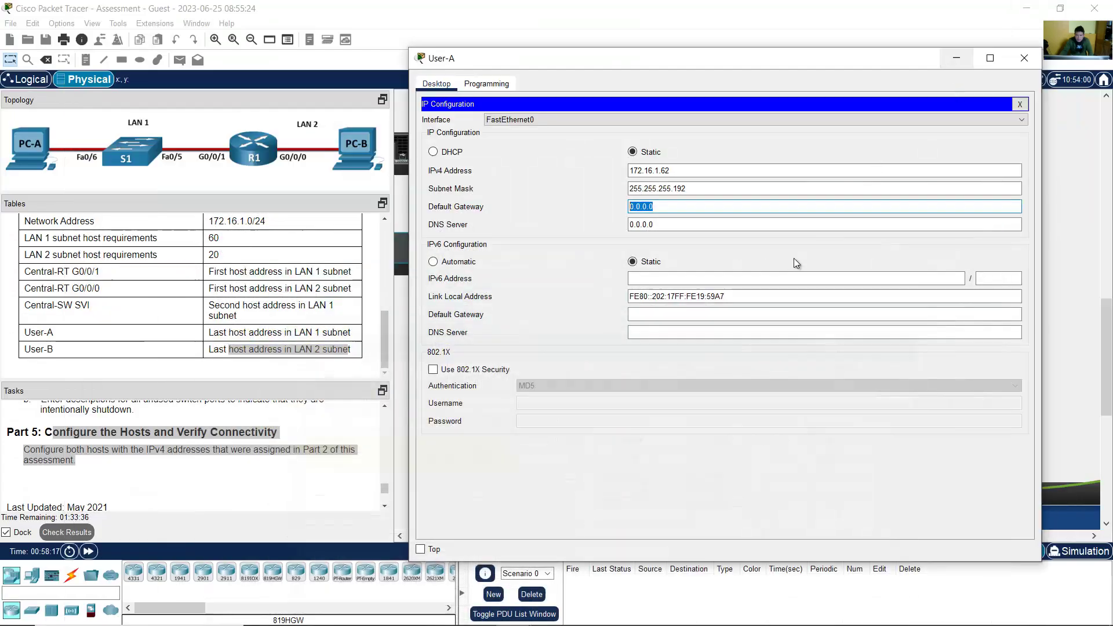
pyautogui.write('172.1')
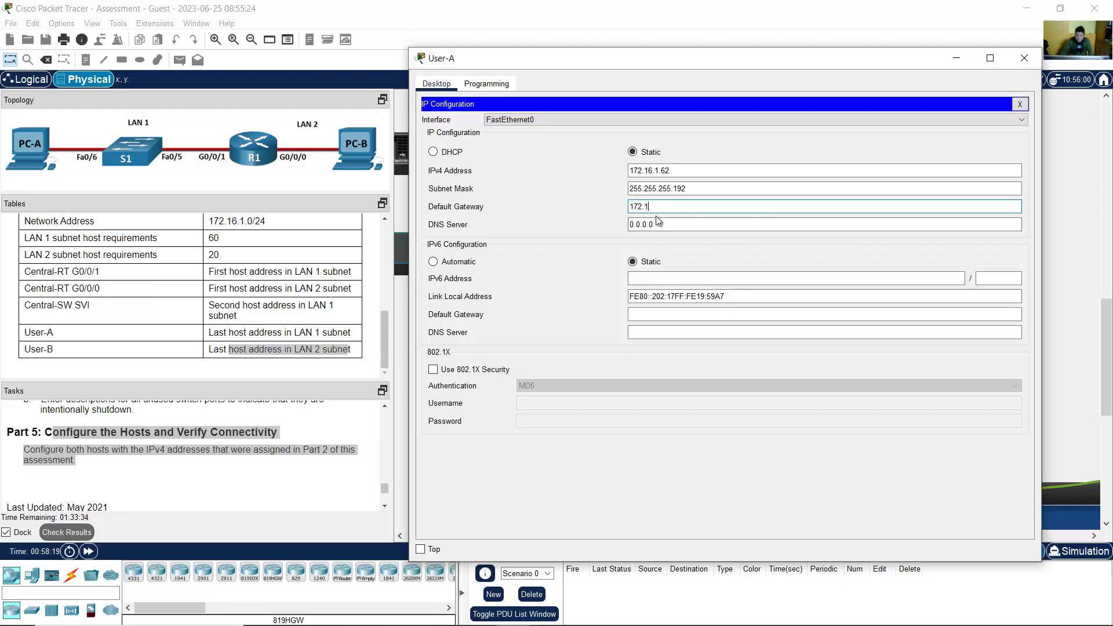
pyautogui.write('6.1.1')
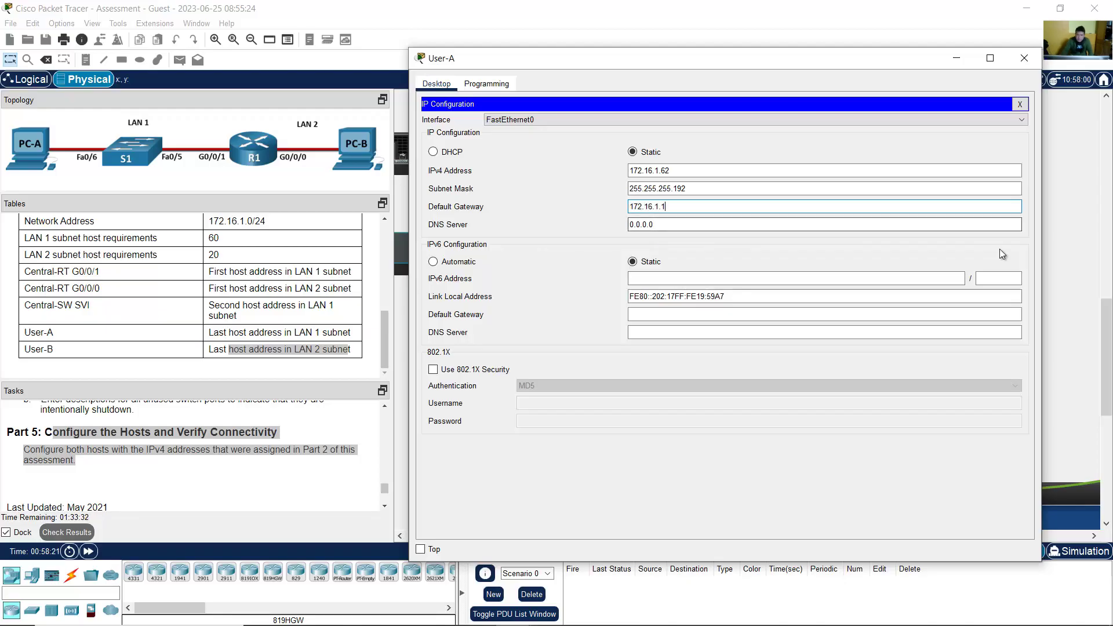
pyautogui.click(958, 60)
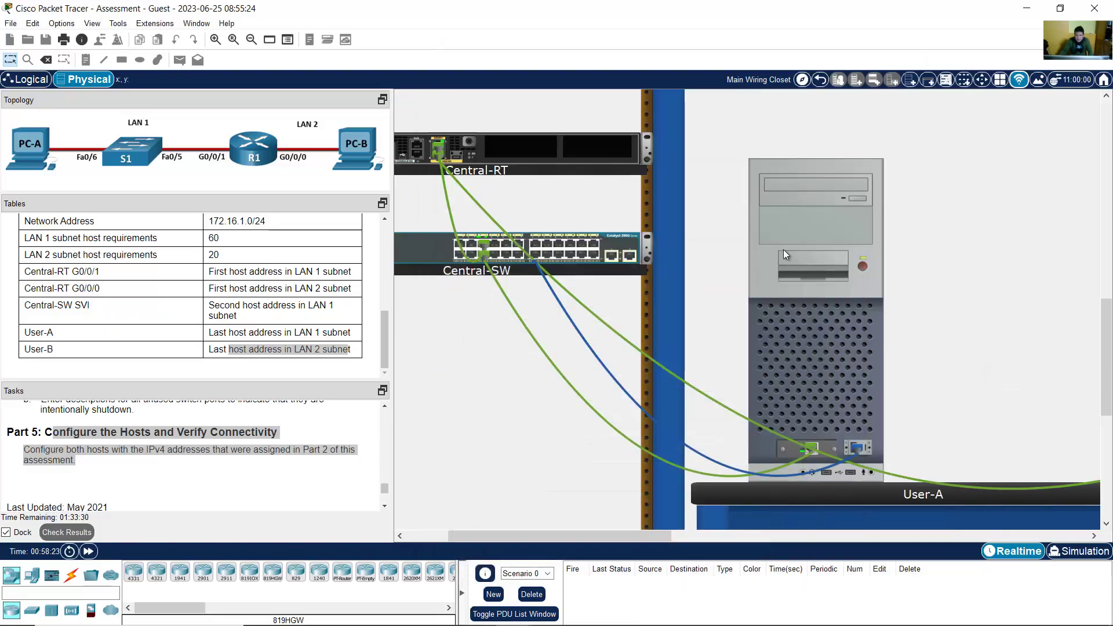
# Step: Power on User-B and set its IPv4 address 172.16.1.94 with mask 255.255.255.224
pyautogui.moveTo(656, 537); pyautogui.dragTo(754, 528)
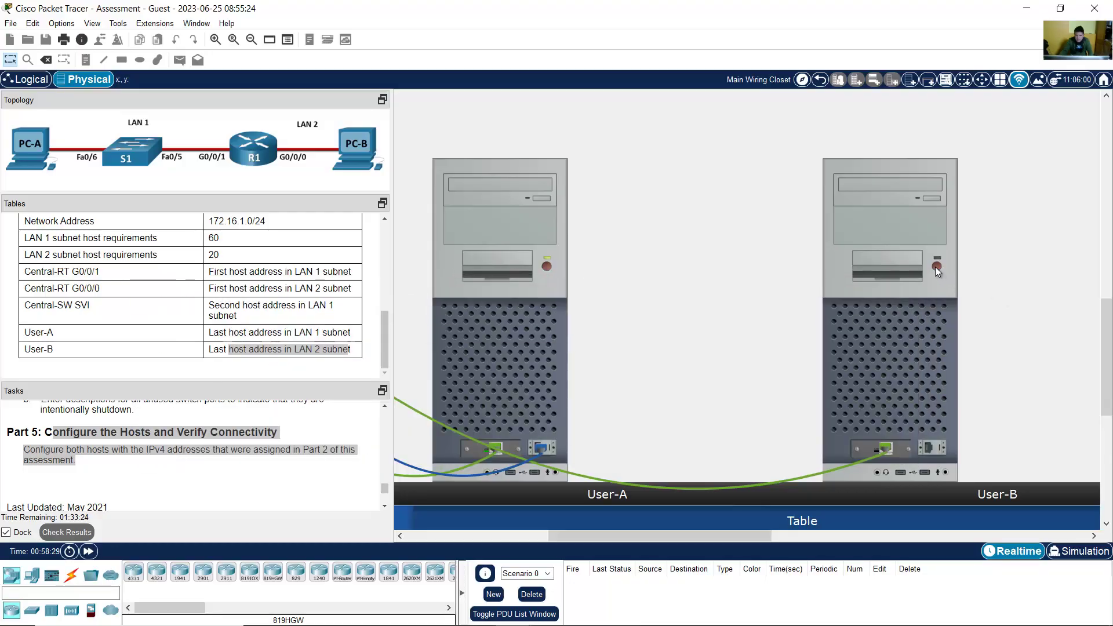
pyautogui.click(937, 266)
pyautogui.click(891, 207)
pyautogui.click(442, 208)
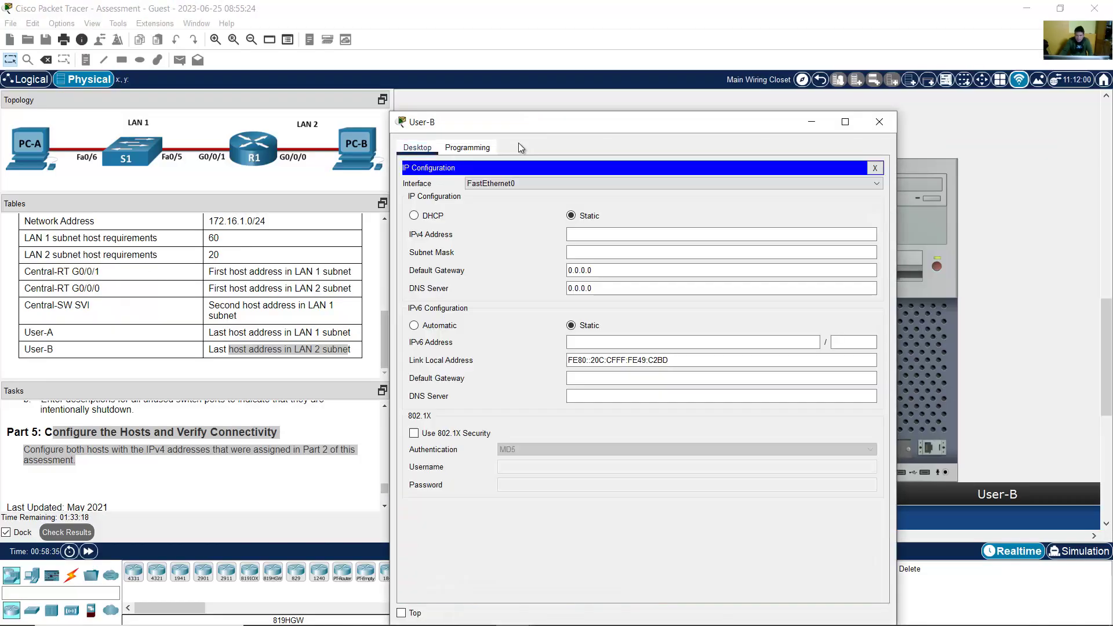
pyautogui.click(546, 618)
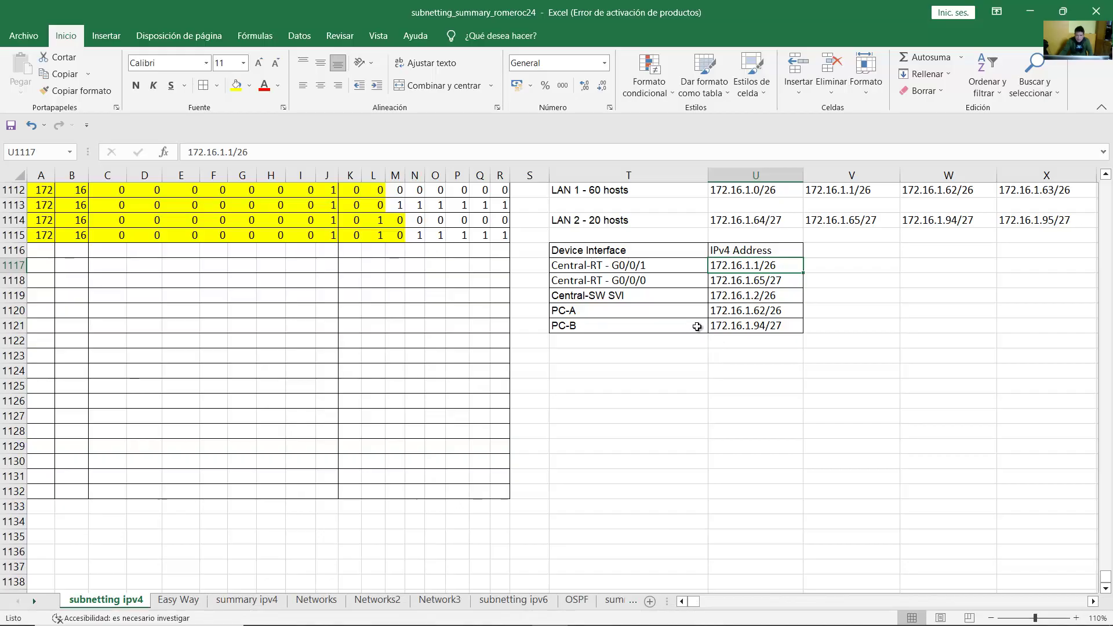
pyautogui.click(738, 326)
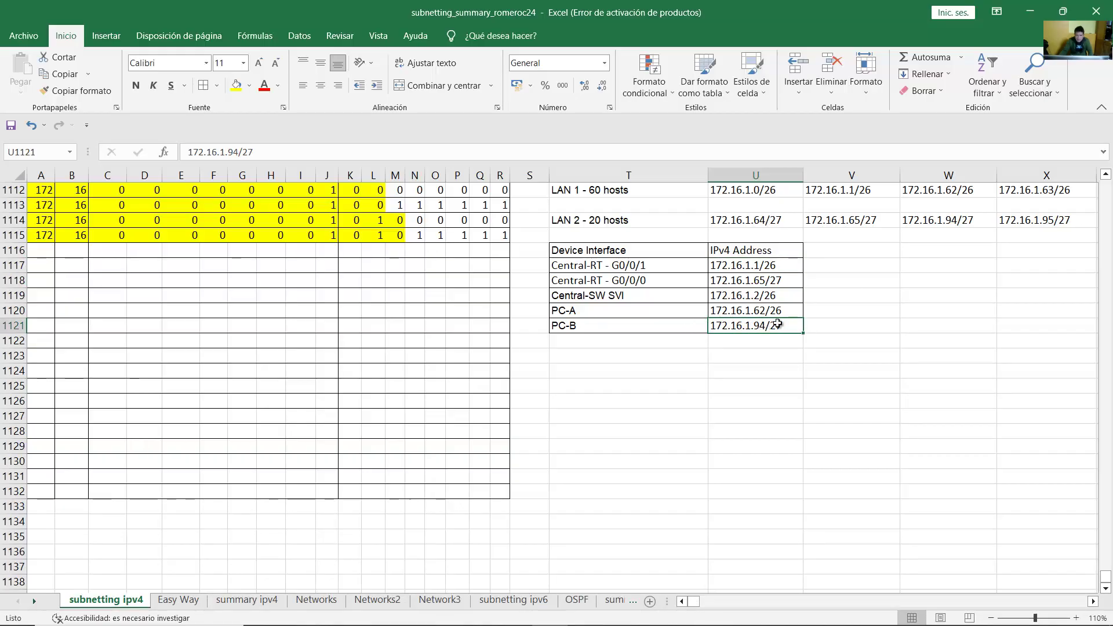
pyautogui.click(1029, 13)
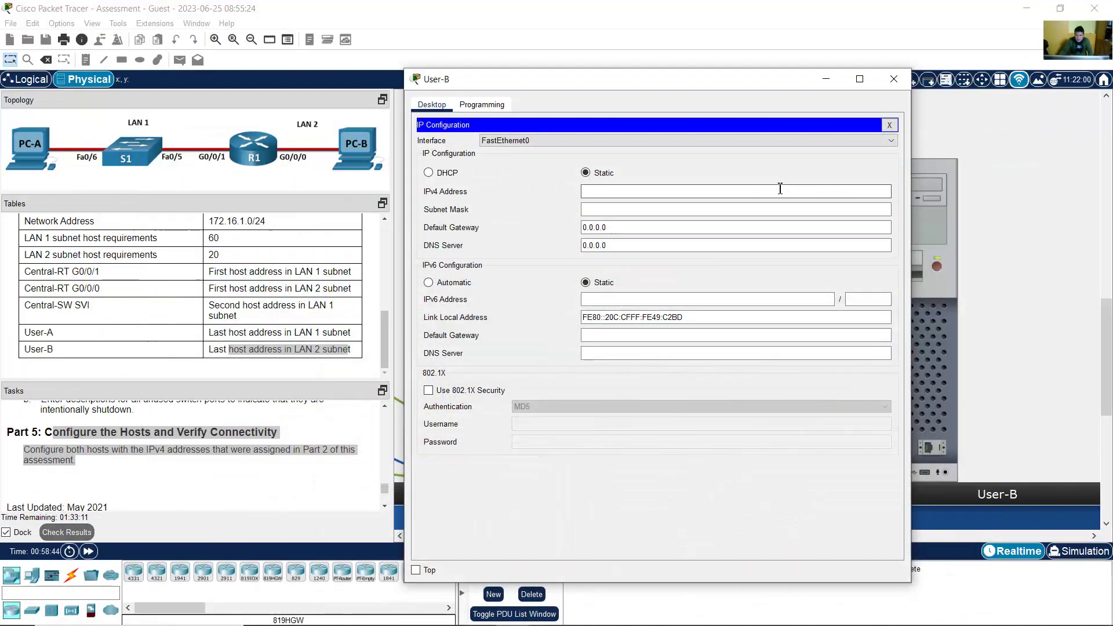
pyautogui.write('172.16.1.94')
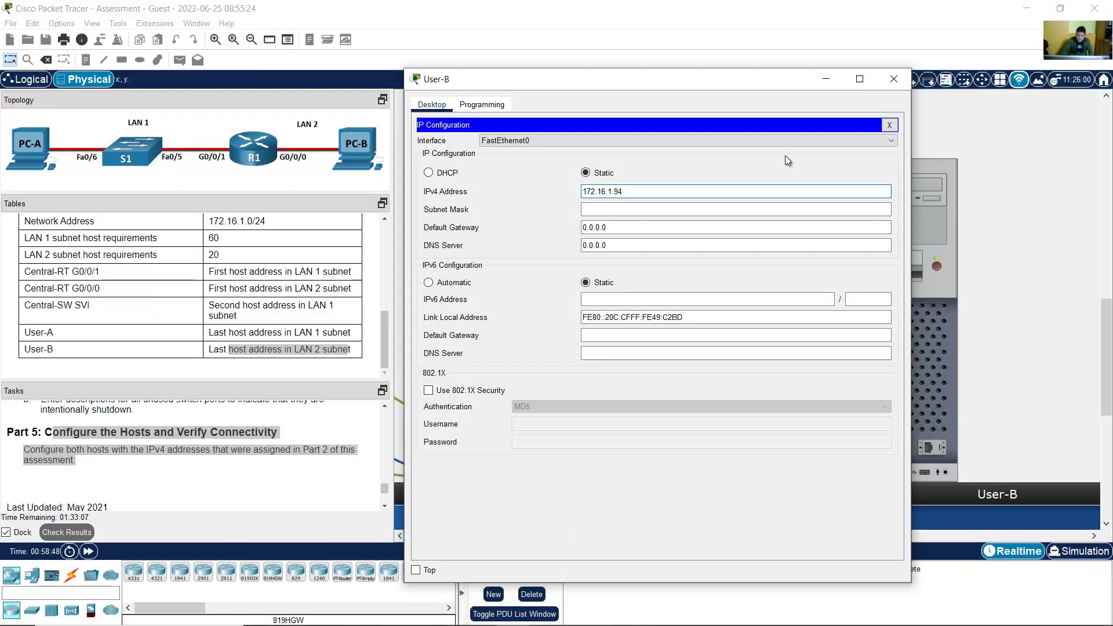
pyautogui.click(704, 210)
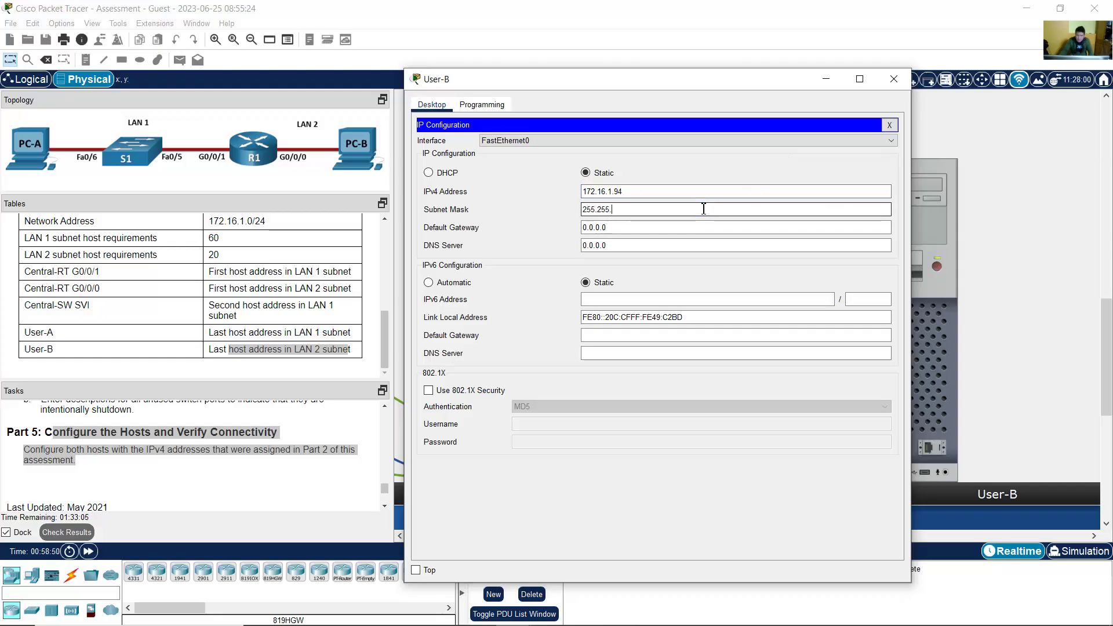
pyautogui.write('.224')
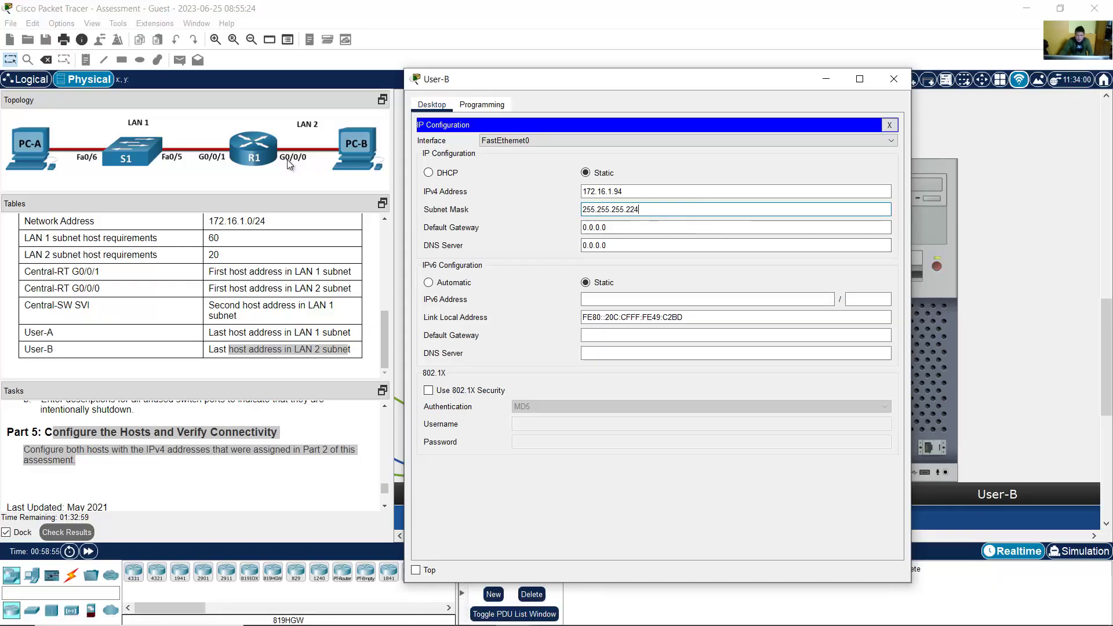
# Step: Enter the LAN 2 default gateway 172.16.1.65 for User-B and close its window
pyautogui.click(550, 611)
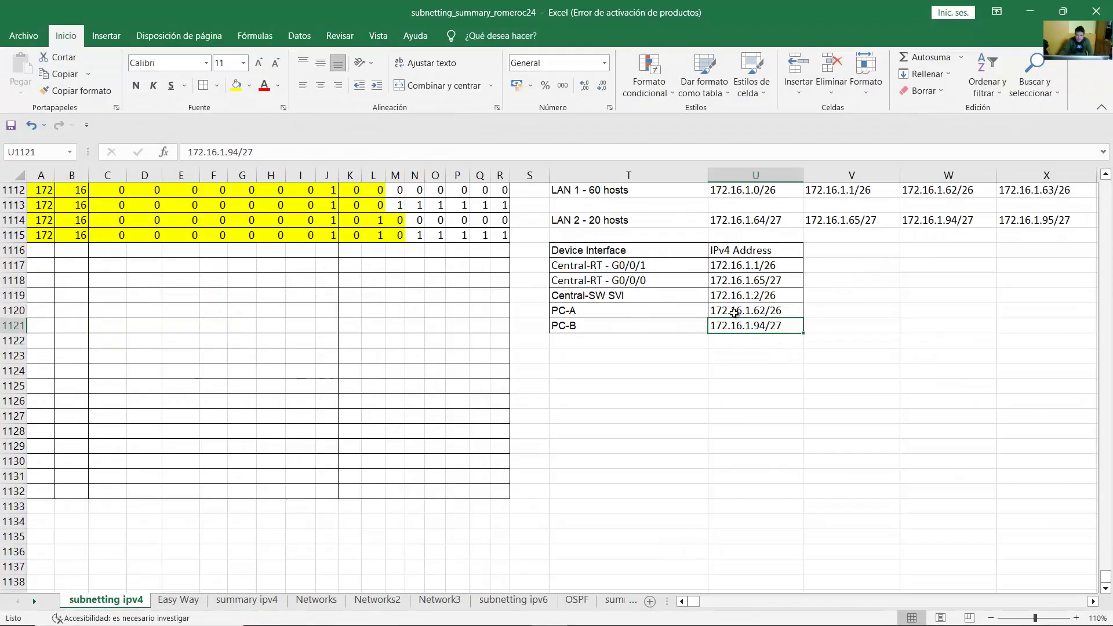
pyautogui.click(711, 281)
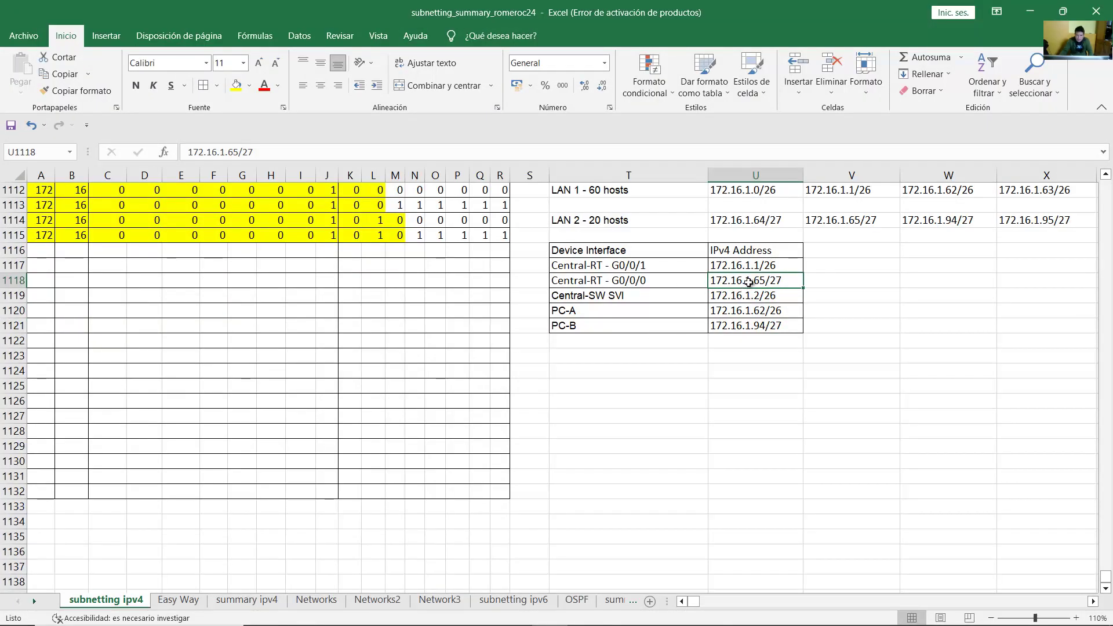
pyautogui.click(1031, 11)
pyautogui.press('Tab')
pyautogui.write('1')
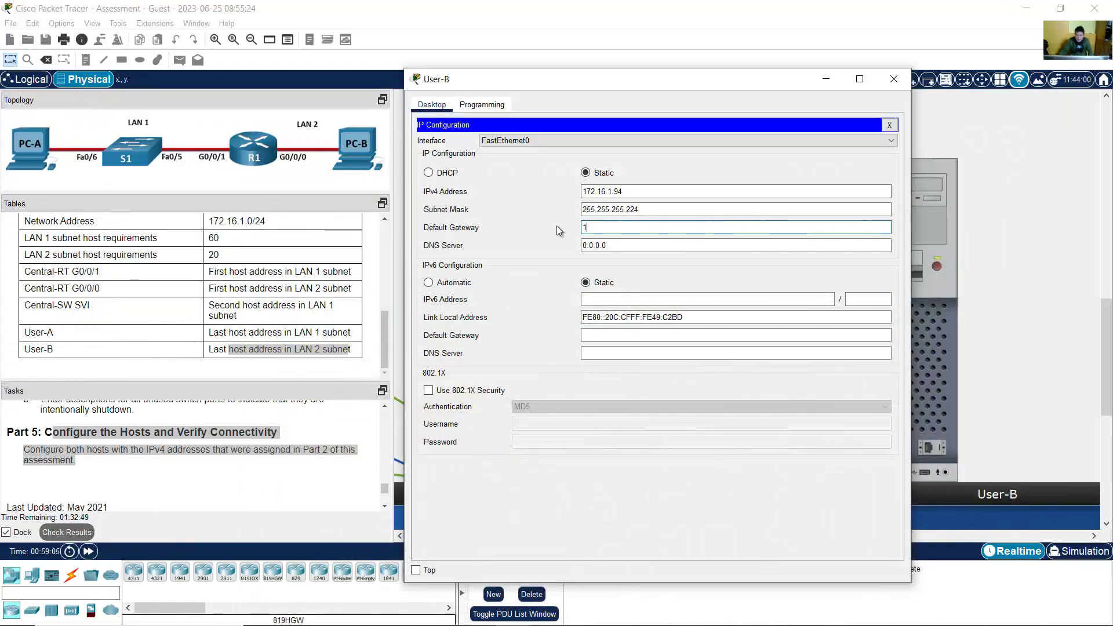
pyautogui.write('72.16.1.65')
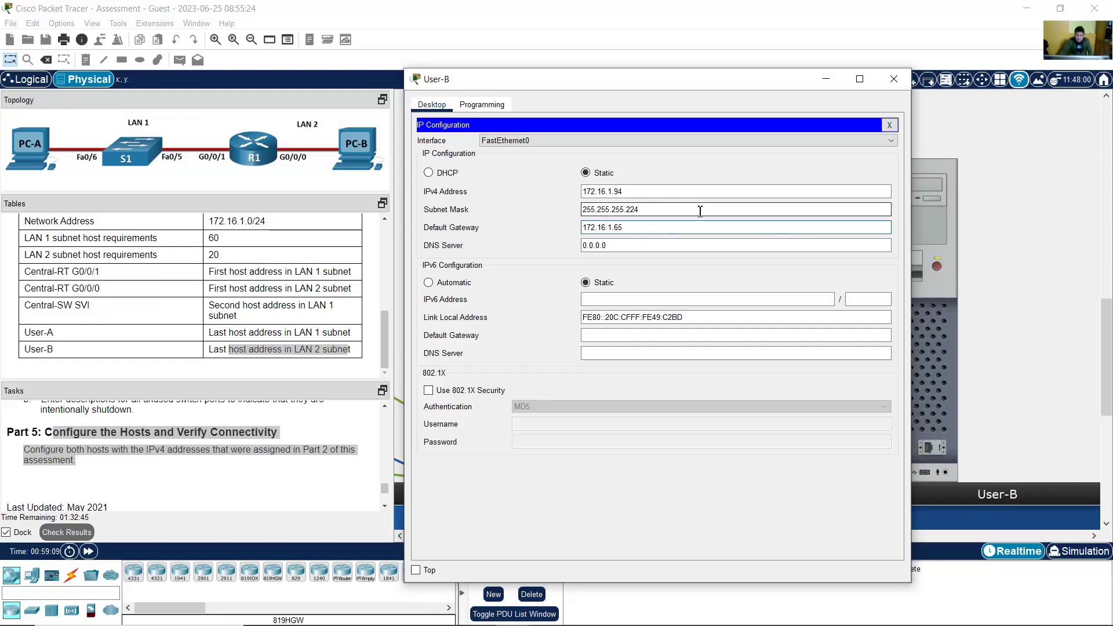
pyautogui.click(826, 79)
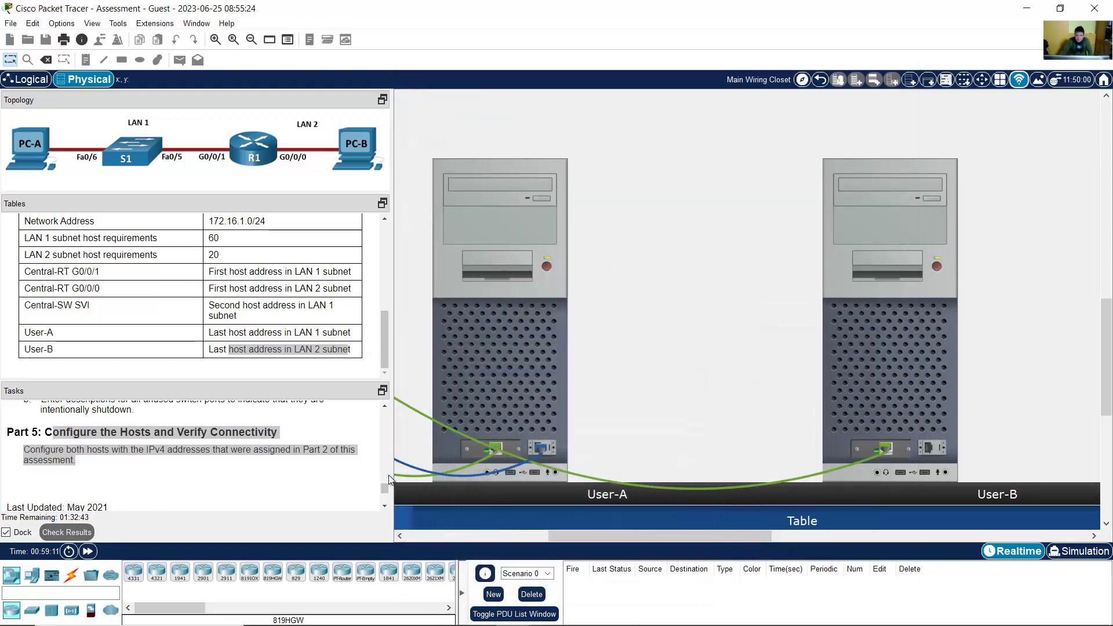
# Step: Highlight Part 5's Verify Connectivity heading, then reopen User-A to its desktop applications
pyautogui.scroll(-1, 388, 493)
pyautogui.scroll(1, 150, 463)
pyautogui.click(150, 462)
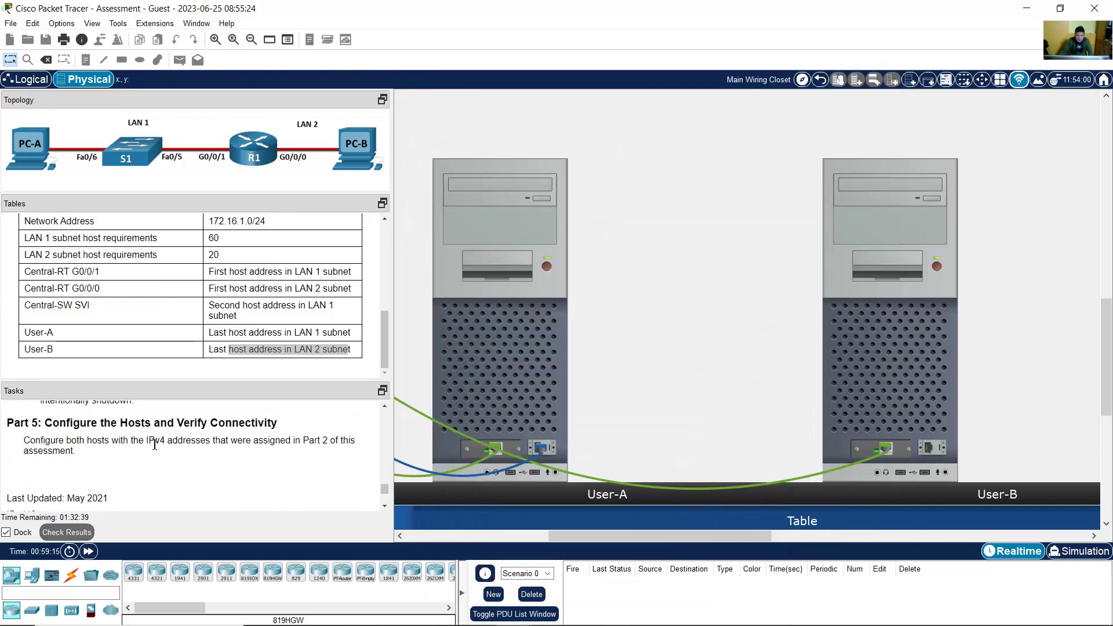
pyautogui.moveTo(184, 425); pyautogui.dragTo(303, 427)
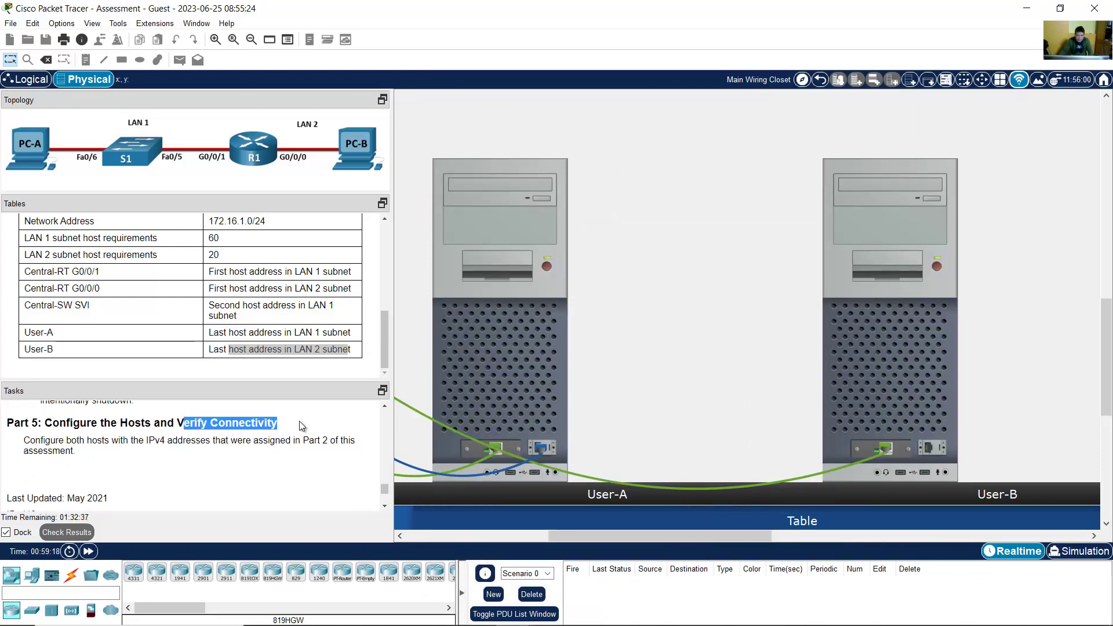
pyautogui.click(303, 427)
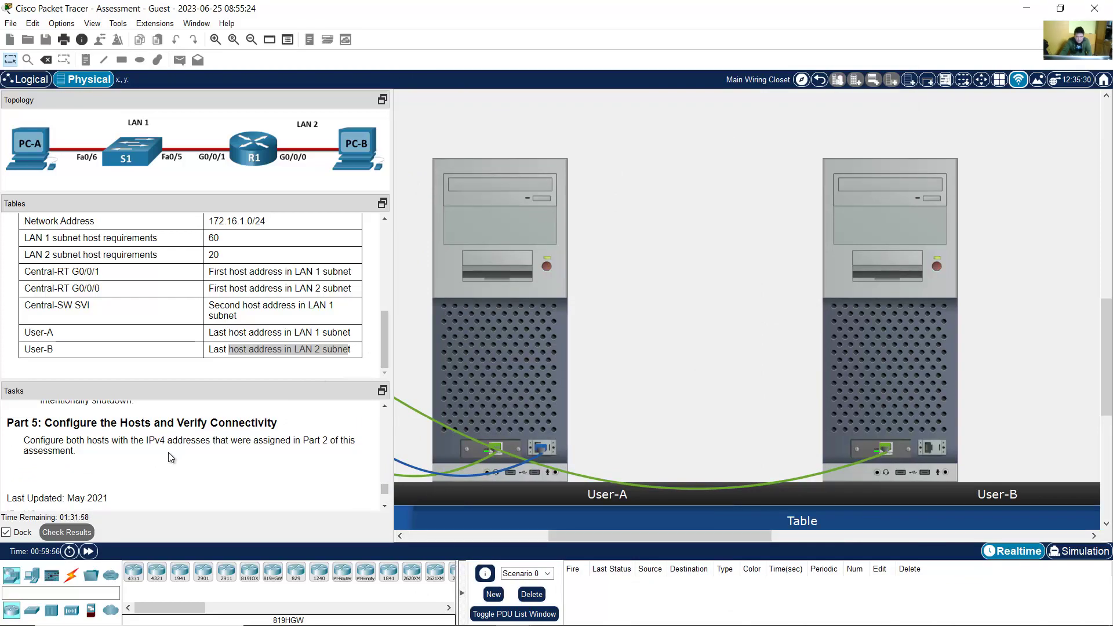
pyautogui.moveTo(179, 428); pyautogui.dragTo(305, 435)
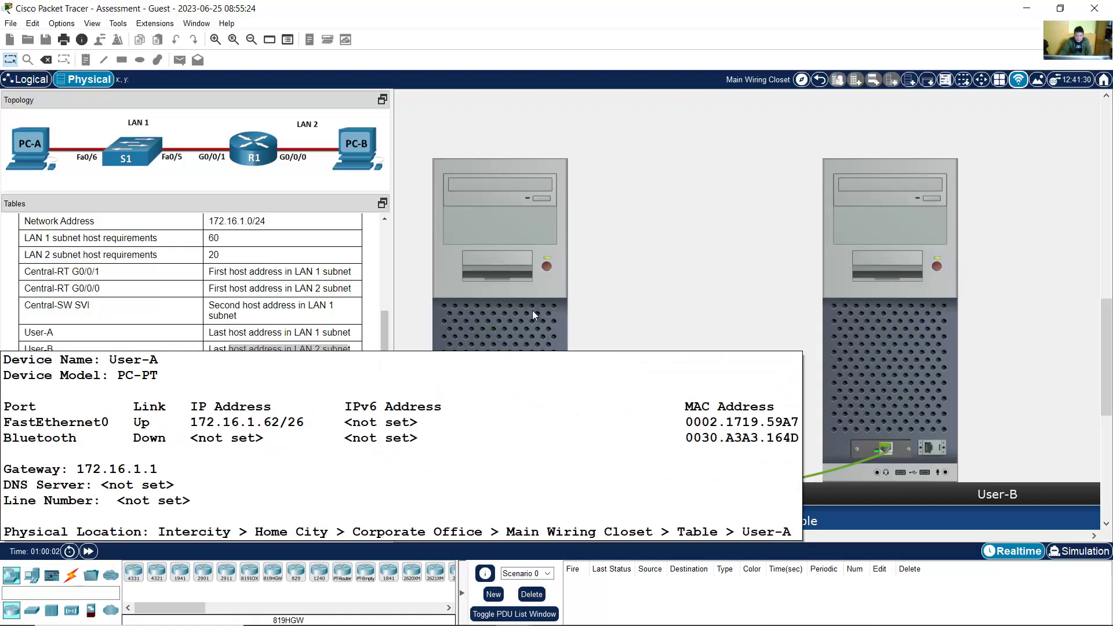
pyautogui.click(532, 311)
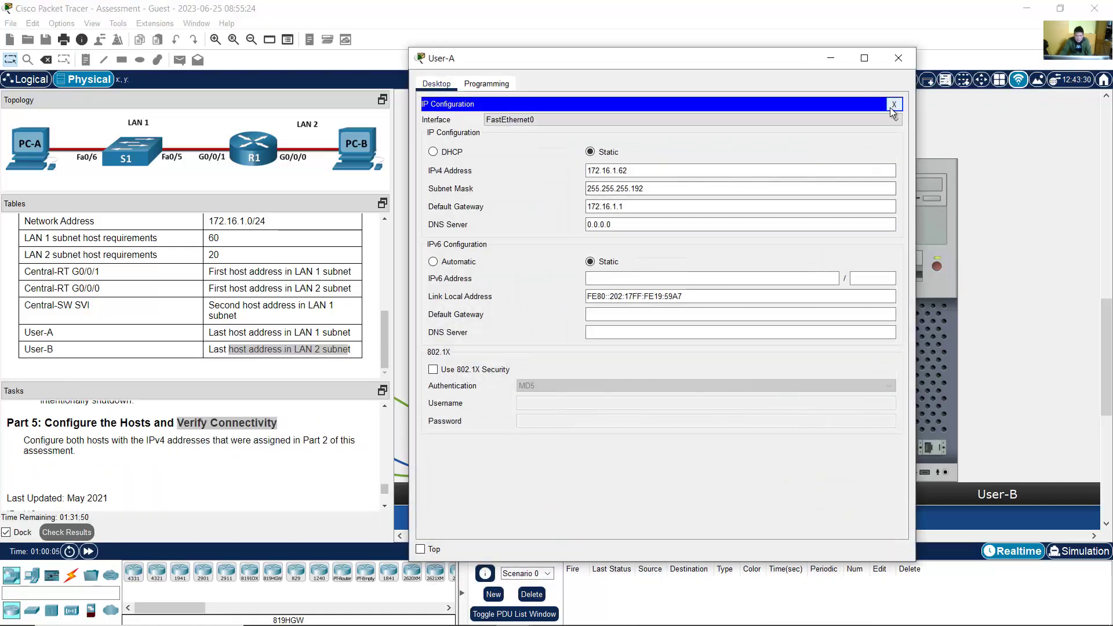
pyautogui.click(893, 105)
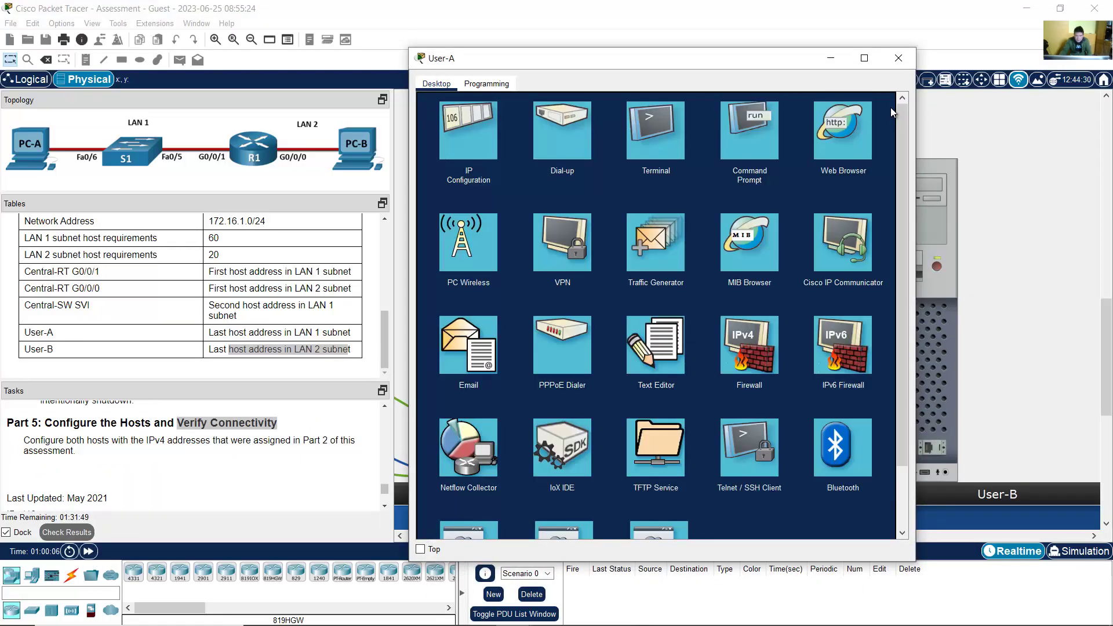
# Step: Ping Central-SW's SVI 172.16.1.2 from User-A's Command Prompt and check the replies
pyautogui.click(751, 149)
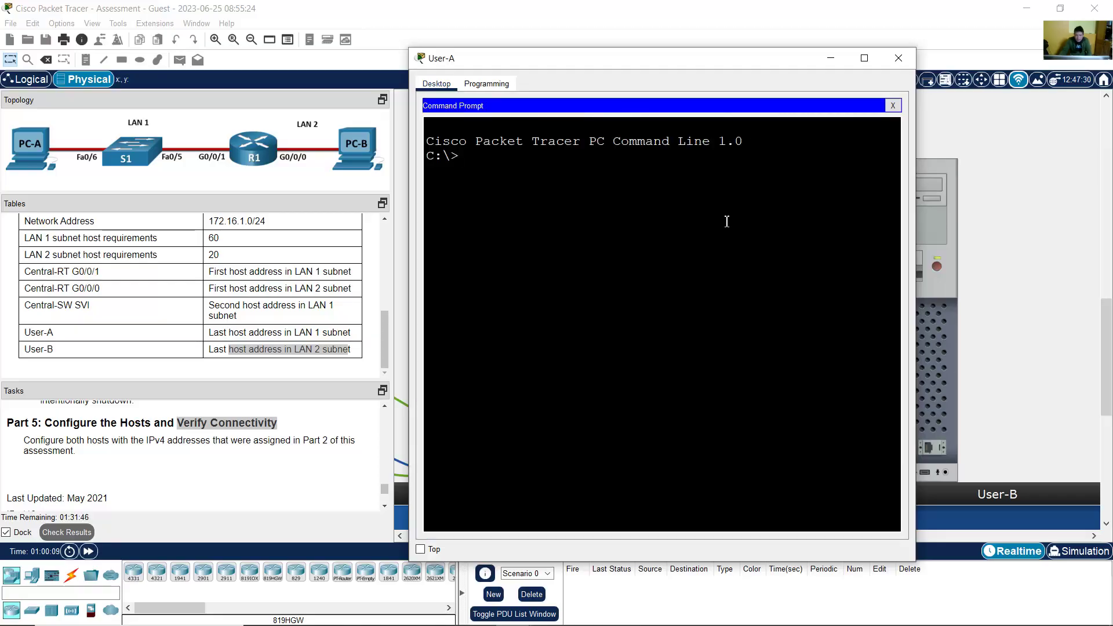
pyautogui.write('ping')
pyautogui.click(548, 619)
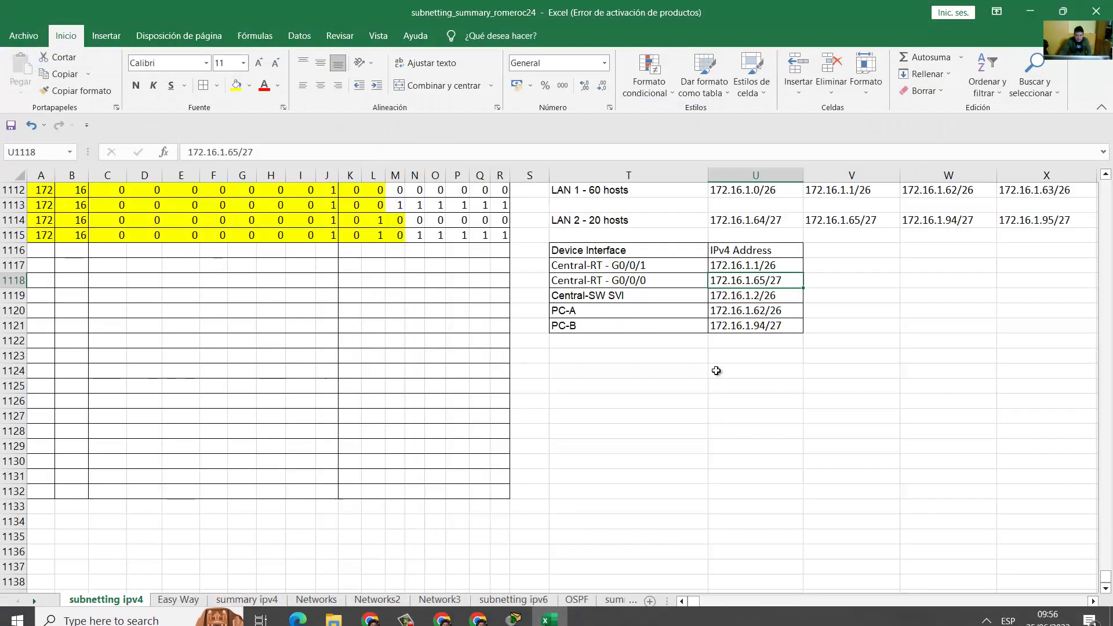
pyautogui.click(728, 300)
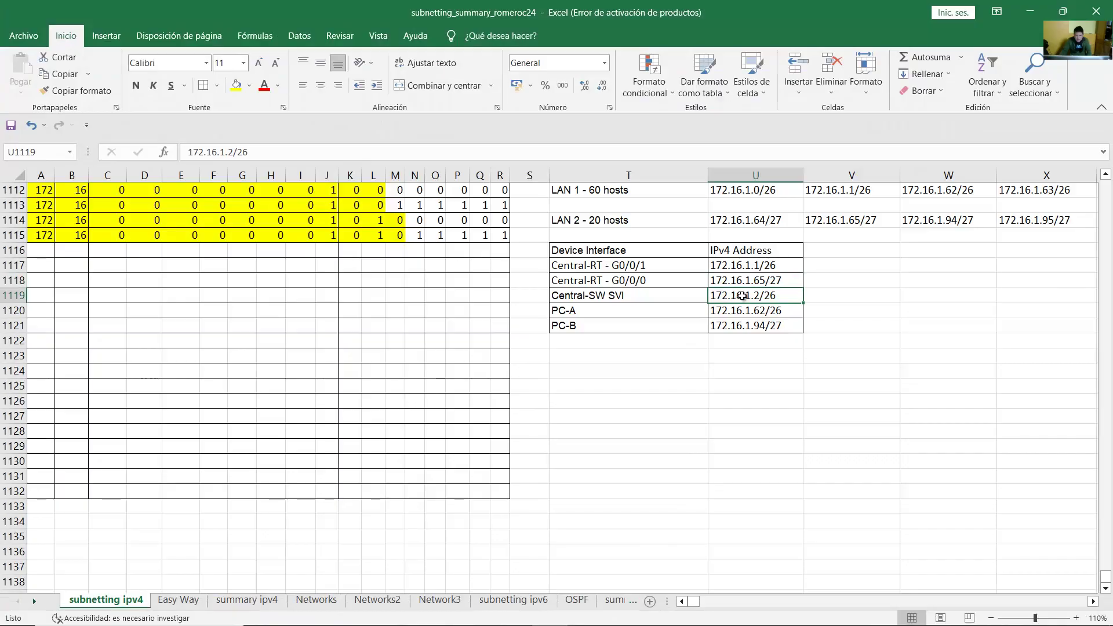
pyautogui.click(1030, 12)
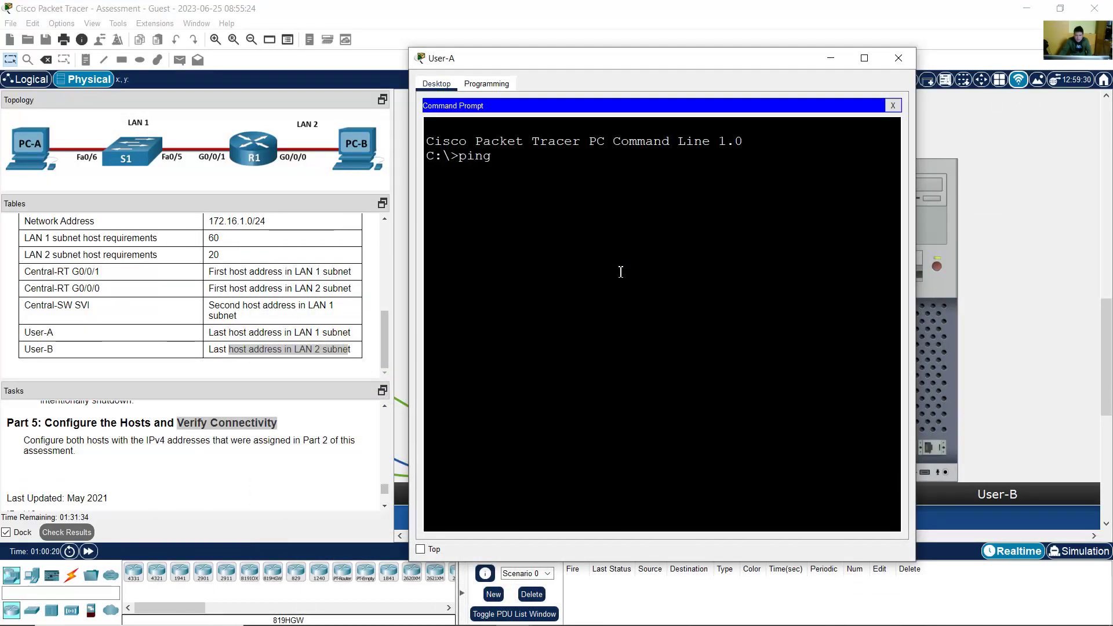
pyautogui.write('.16.1.2')
pyautogui.press('Return')
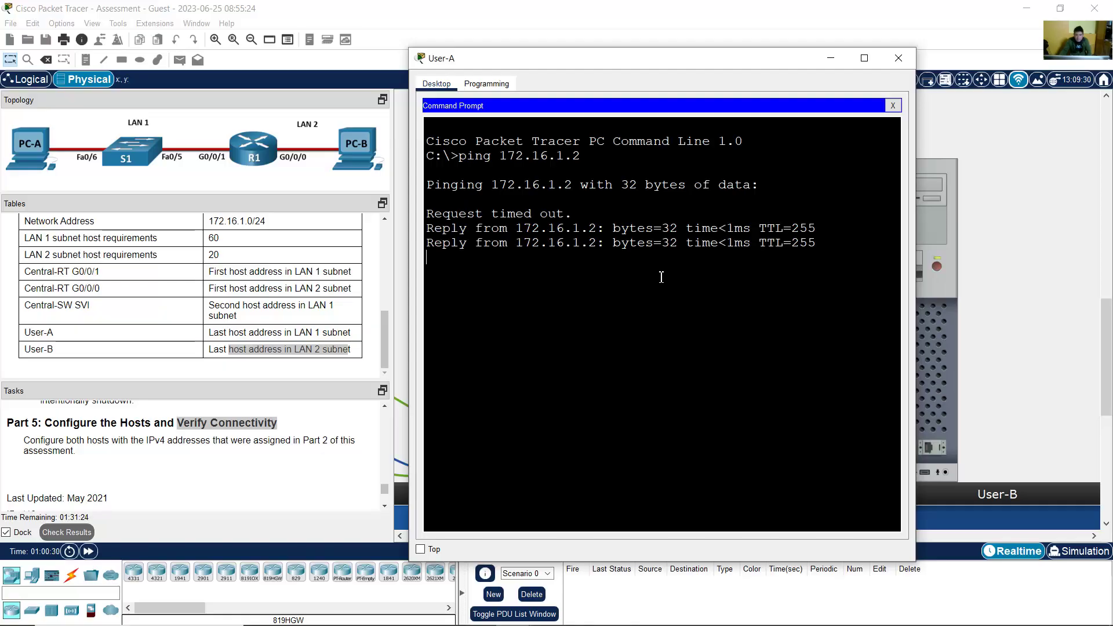
pyautogui.moveTo(590, 228); pyautogui.dragTo(622, 258)
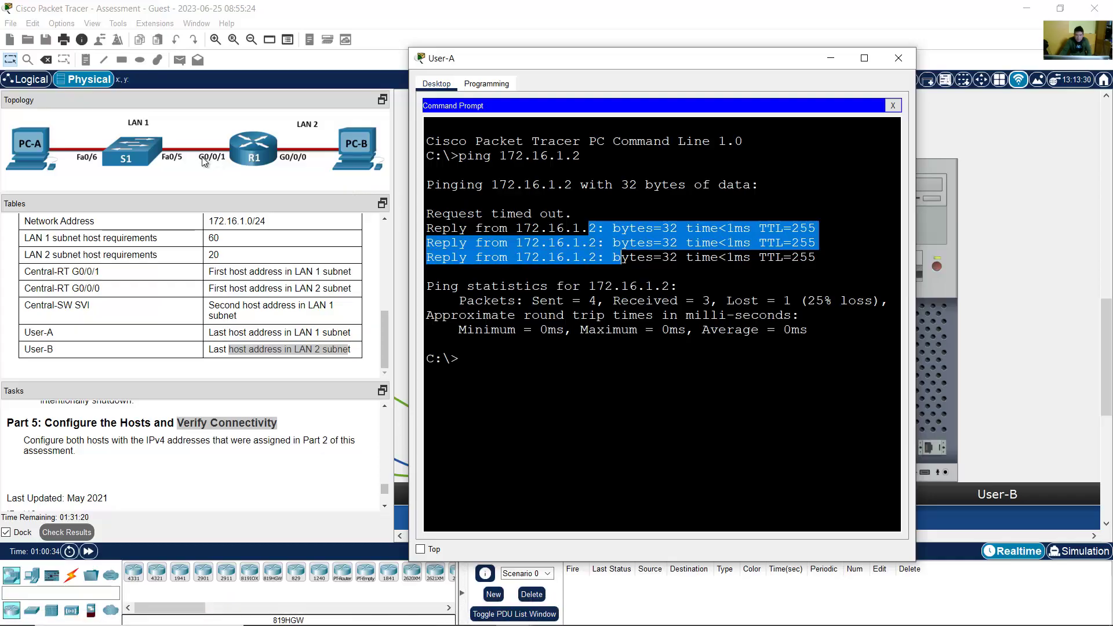
# Step: Look up Central-RT G0/0/1's address and ping the LAN 1 gateway 172.16.1.1
pyautogui.click(550, 612)
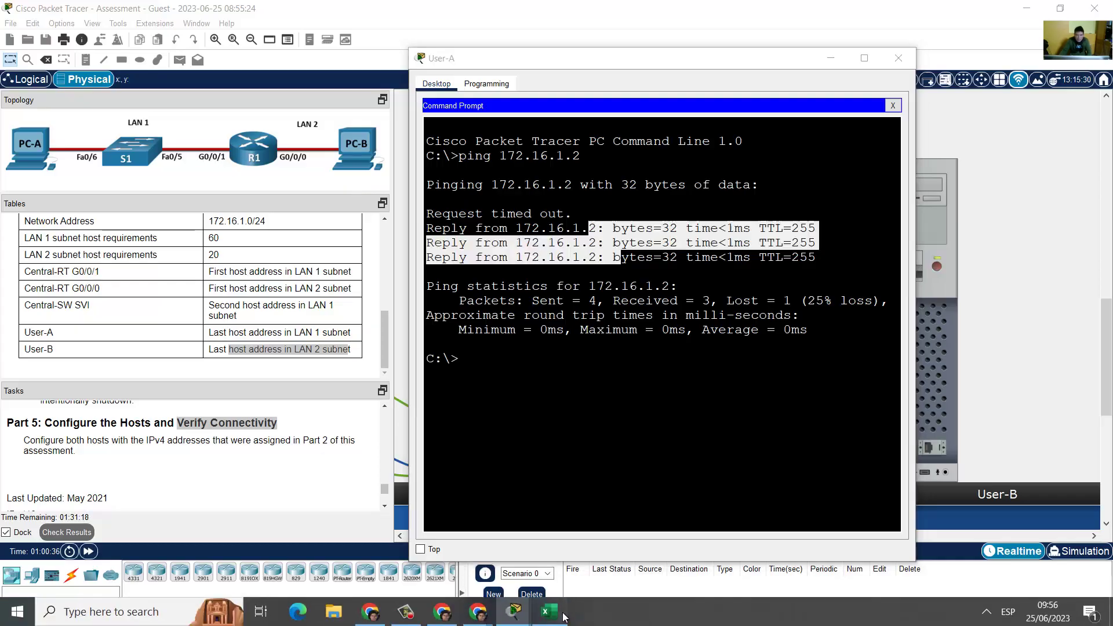
pyautogui.click(693, 285)
pyautogui.click(624, 266)
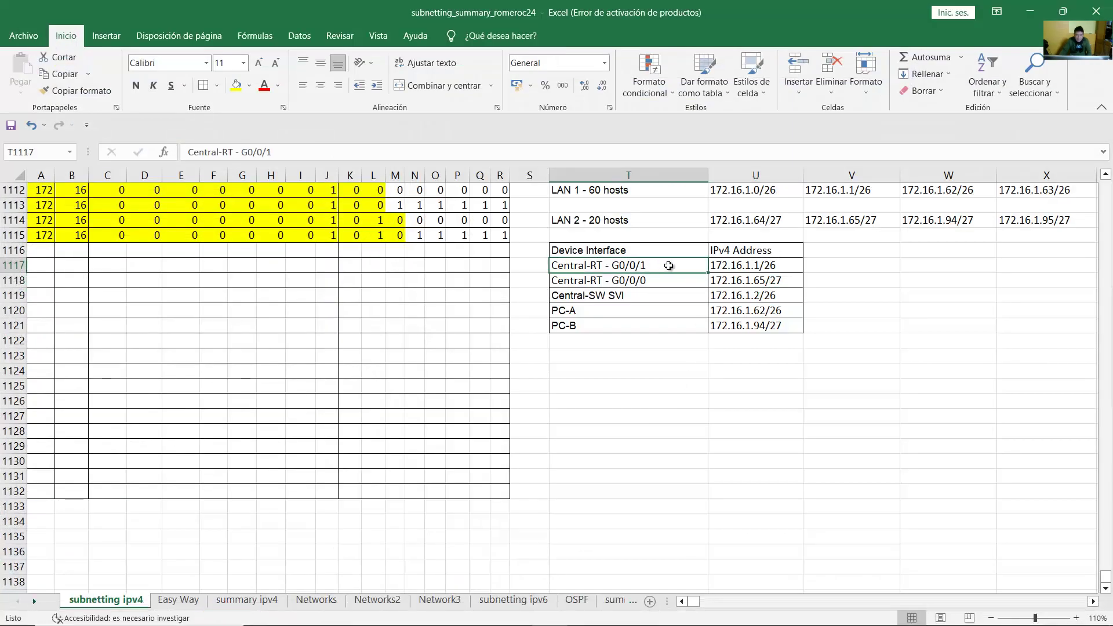
pyautogui.click(731, 264)
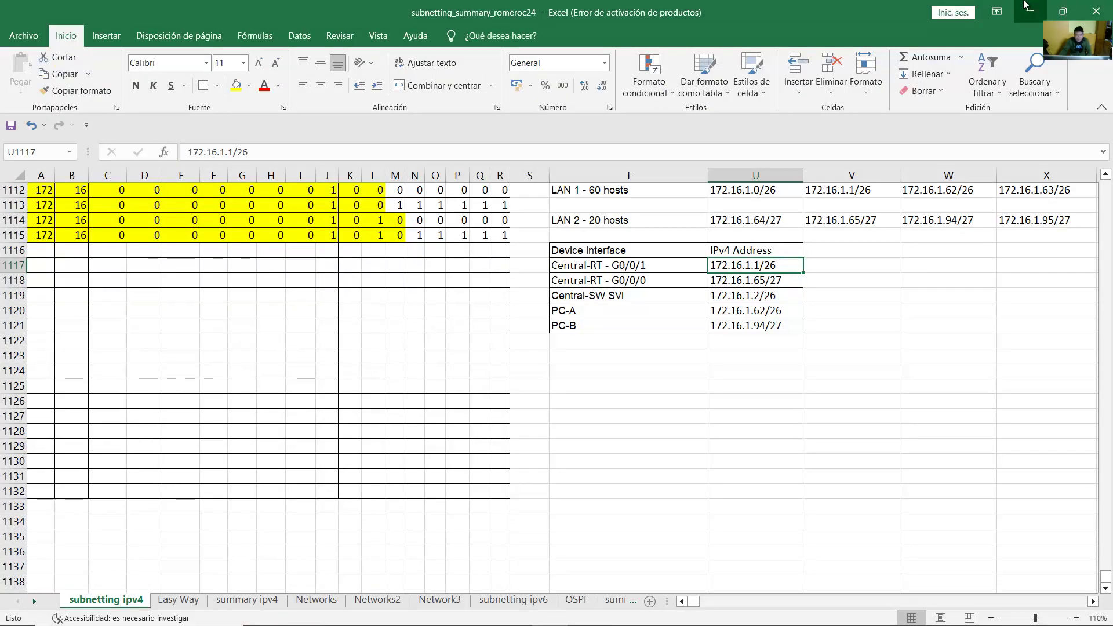
pyautogui.click(1029, 11)
pyautogui.click(756, 321)
pyautogui.press('Up')
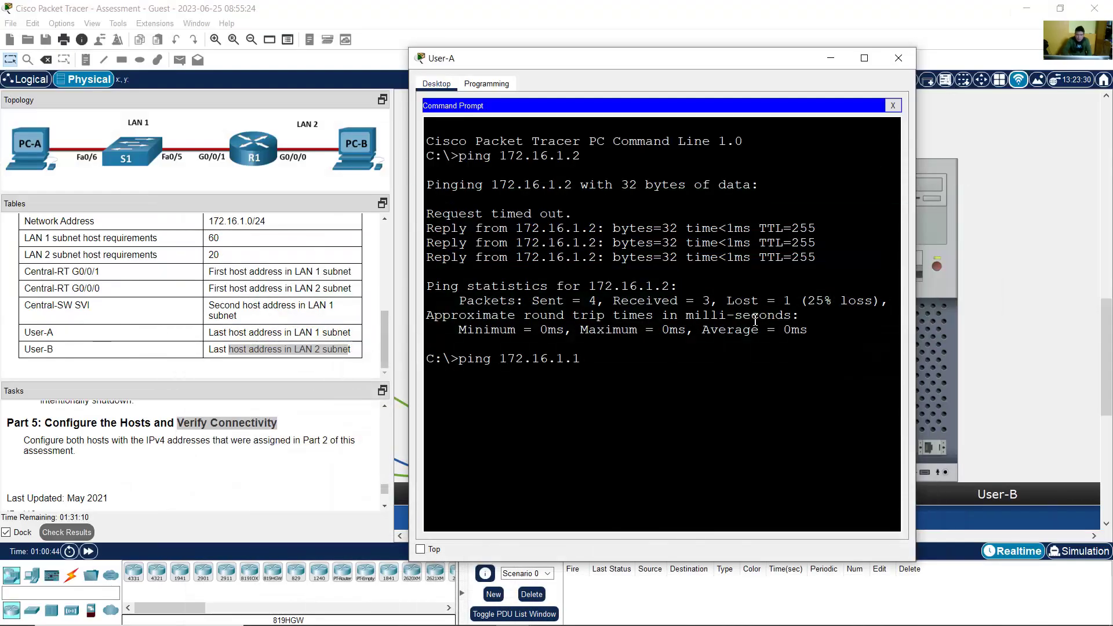
pyautogui.press('Return')
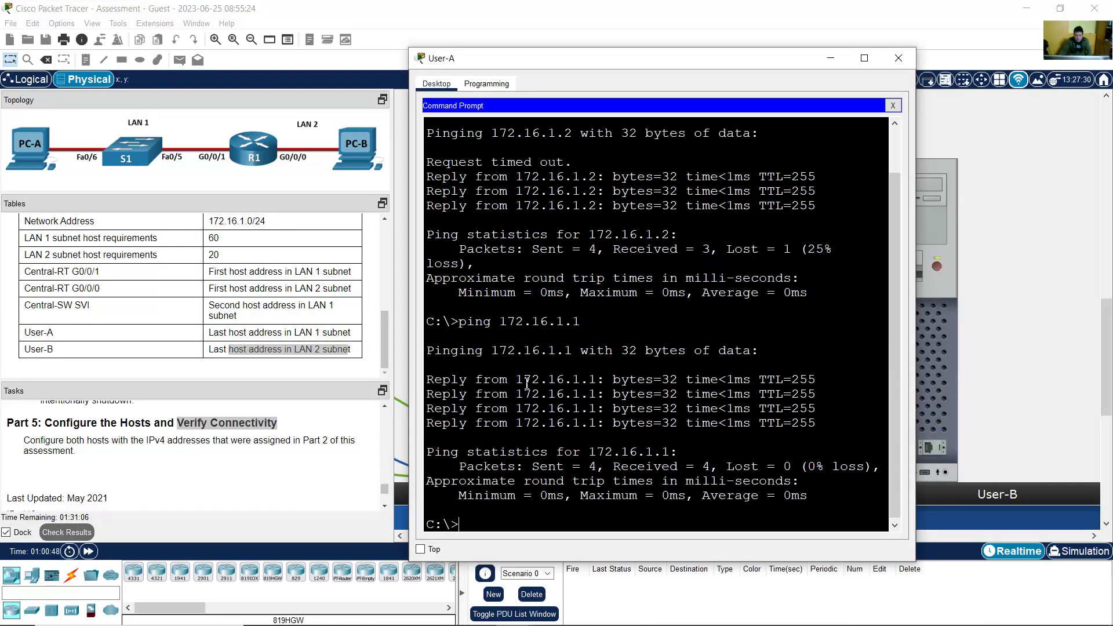
# Step: Ping Central-RT's LAN 2 interface 172.16.1.65 from User-A
pyautogui.moveTo(527, 383); pyautogui.dragTo(594, 419)
pyautogui.click(594, 419)
pyautogui.click(619, 619)
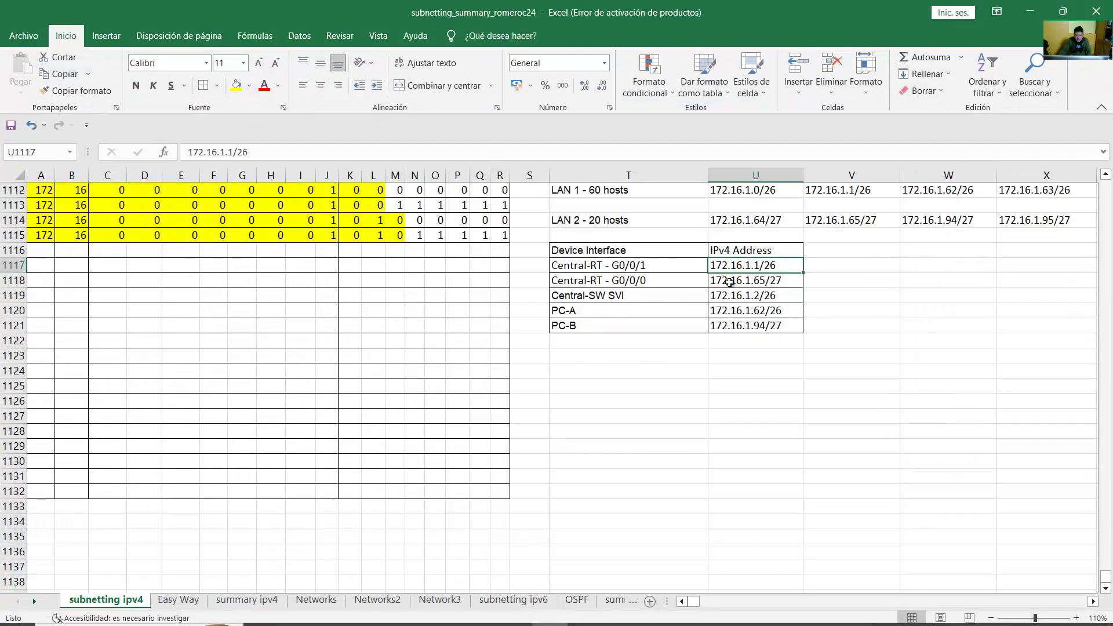
pyautogui.click(648, 280)
pyautogui.moveTo(647, 280); pyautogui.dragTo(801, 295)
pyautogui.click(764, 283)
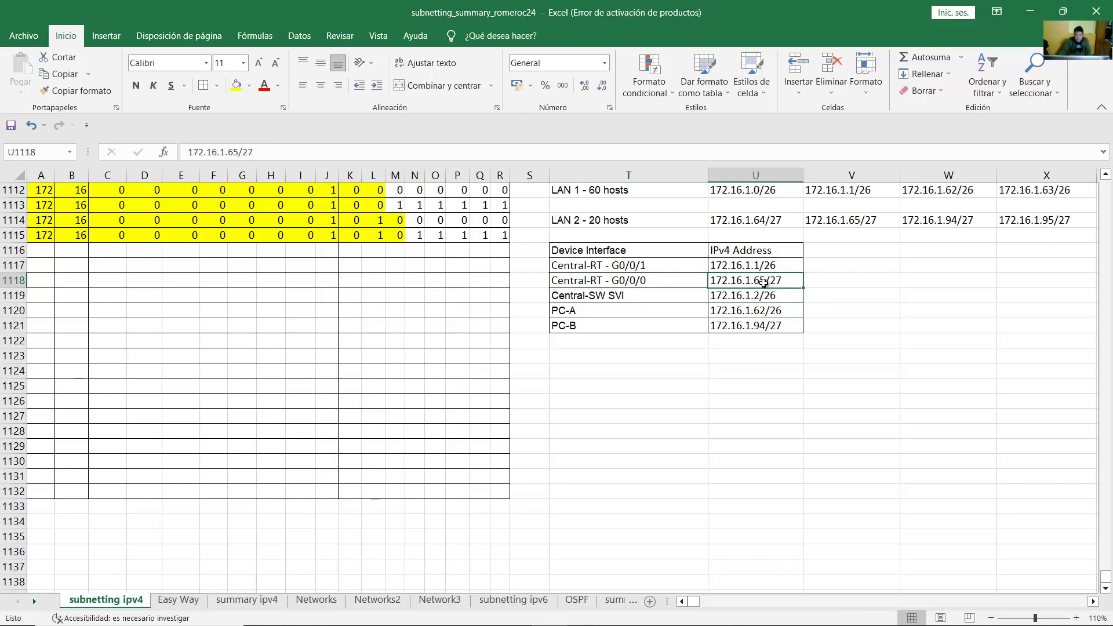
pyautogui.hotkey('alt', 'Tab')
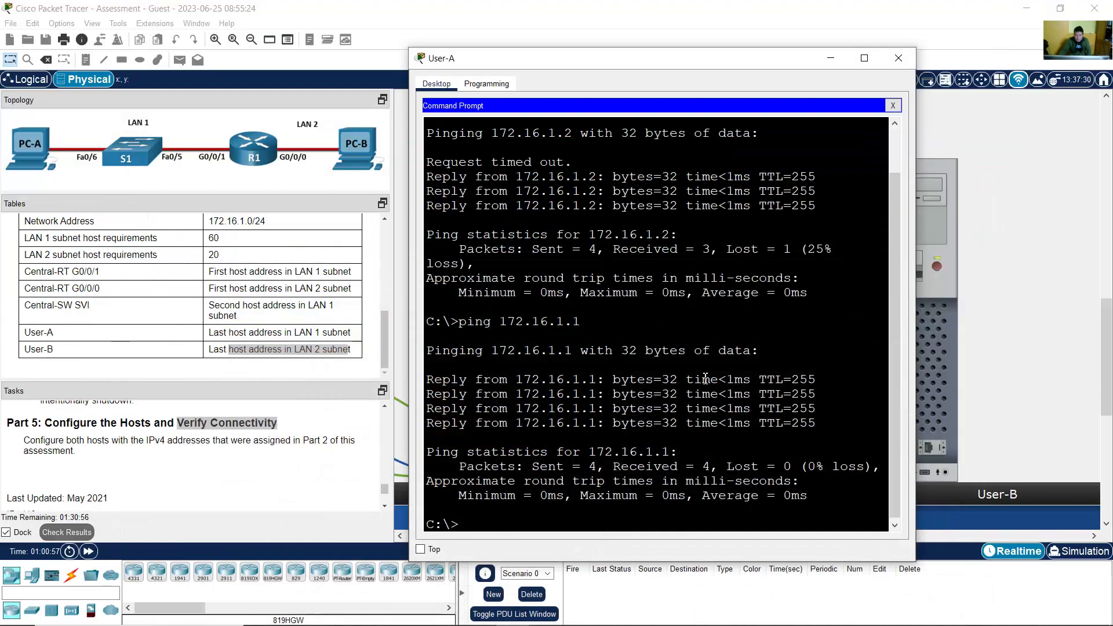
pyautogui.press('Up')
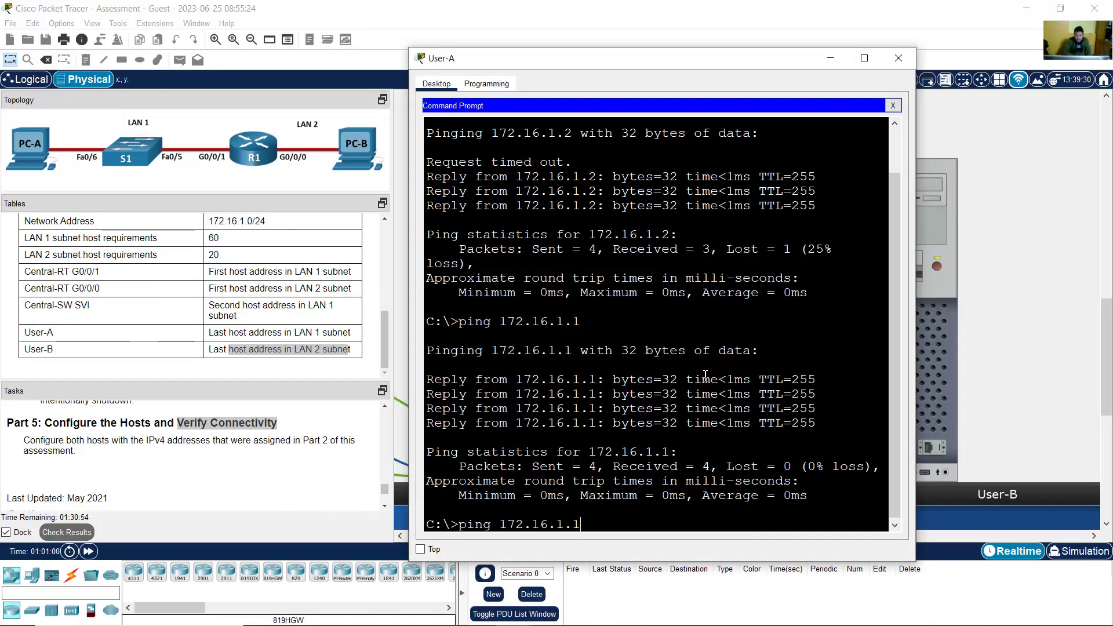
pyautogui.press('BackSpace')
pyautogui.write('65')
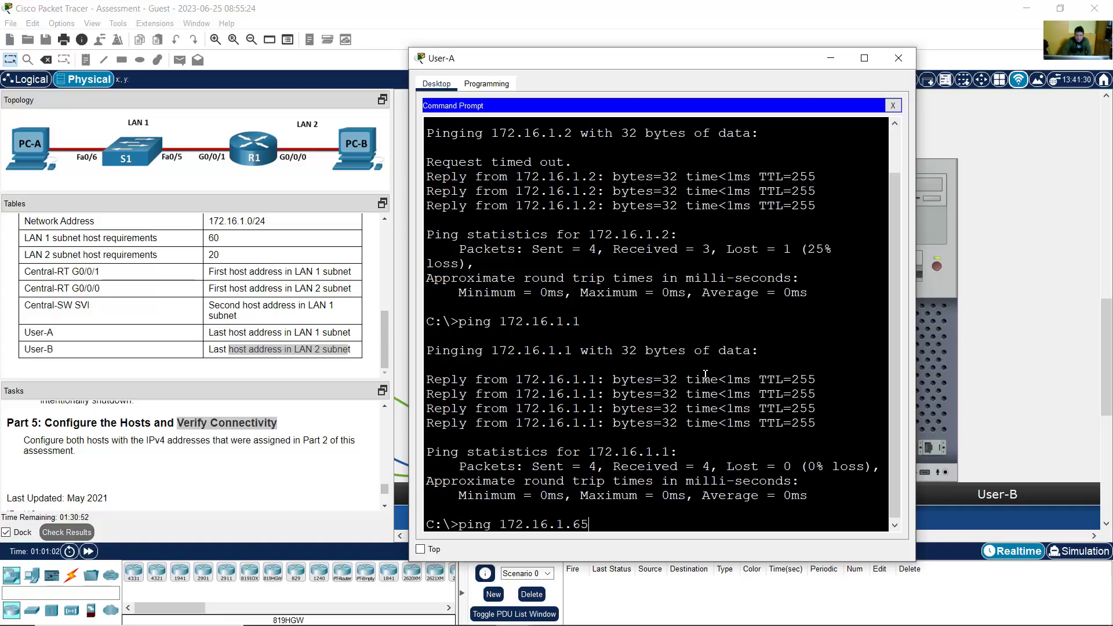
pyautogui.hotkey('alt', 'Tab')
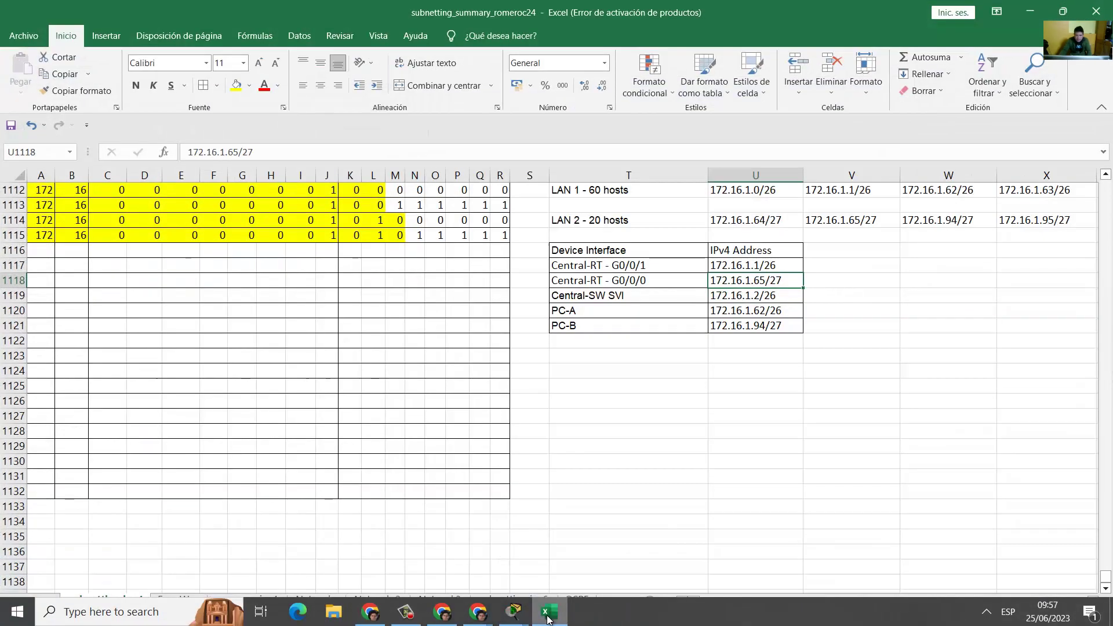
pyautogui.hotkey('alt', 'Tab')
pyautogui.press('Return')
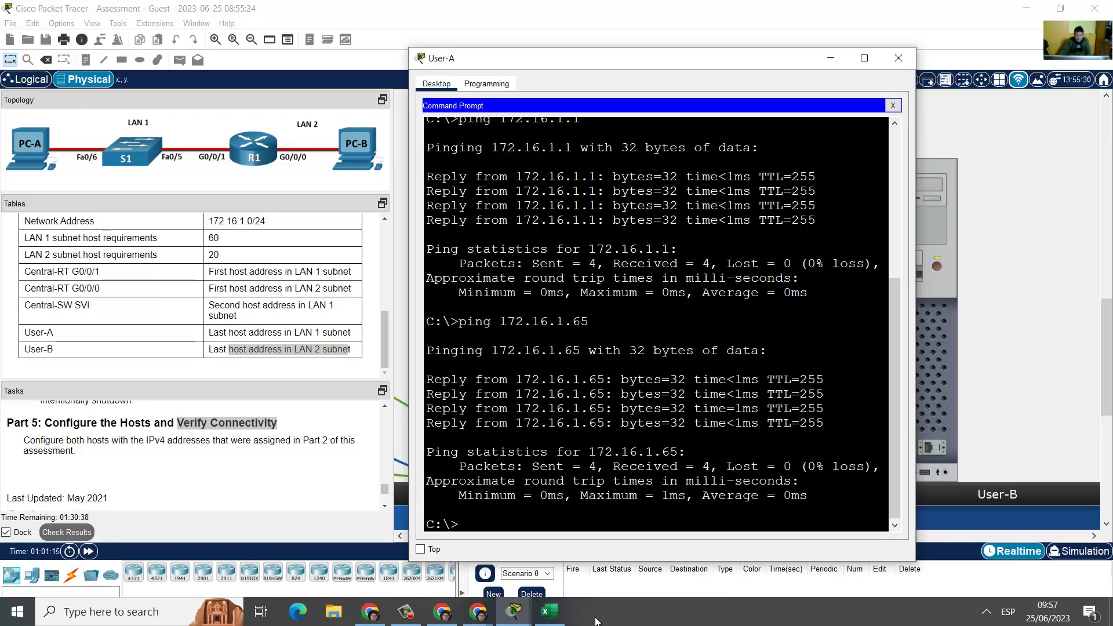
# Step: Ping User-B at 172.16.1.94, note the three replies, and close User-A's window
pyautogui.click(550, 613)
pyautogui.click(789, 326)
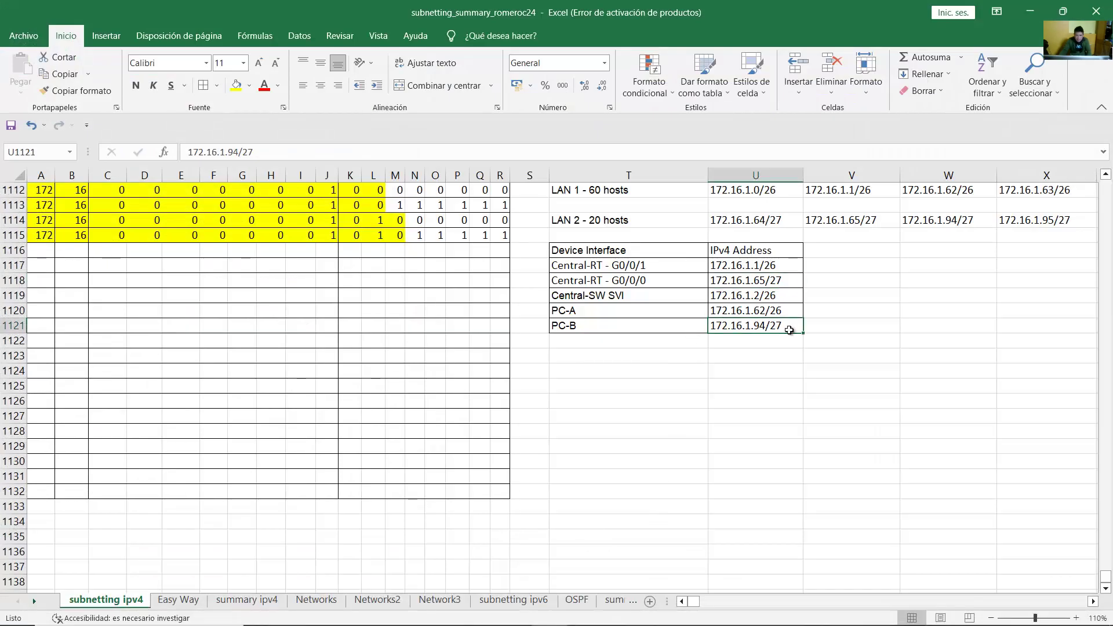
pyautogui.click(1029, 11)
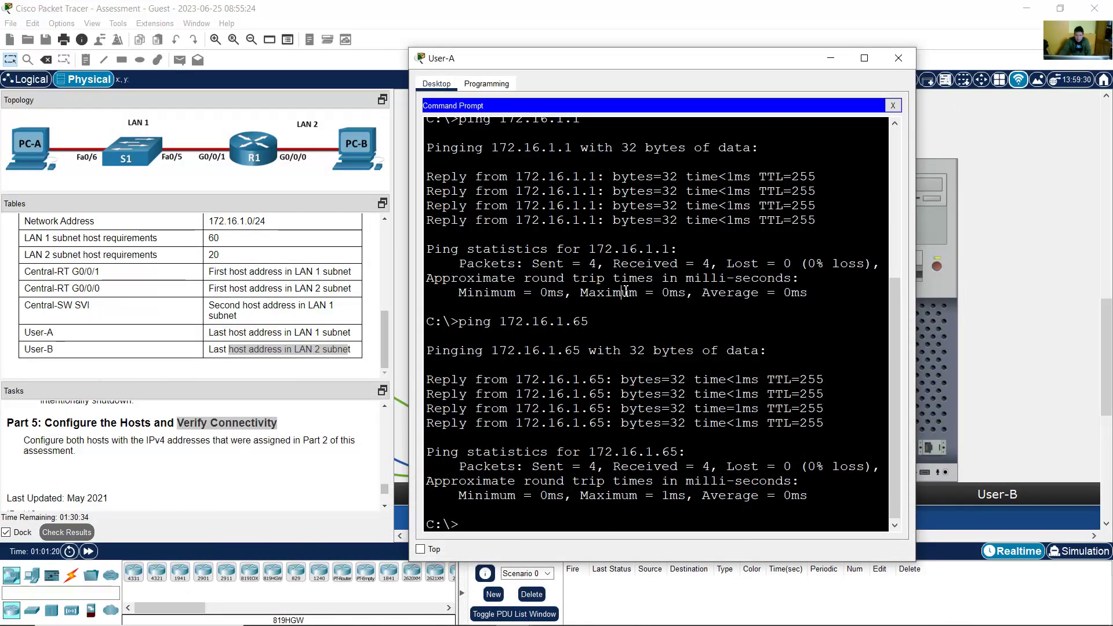
pyautogui.write('ping 172.16.1.94')
pyautogui.press('Return')
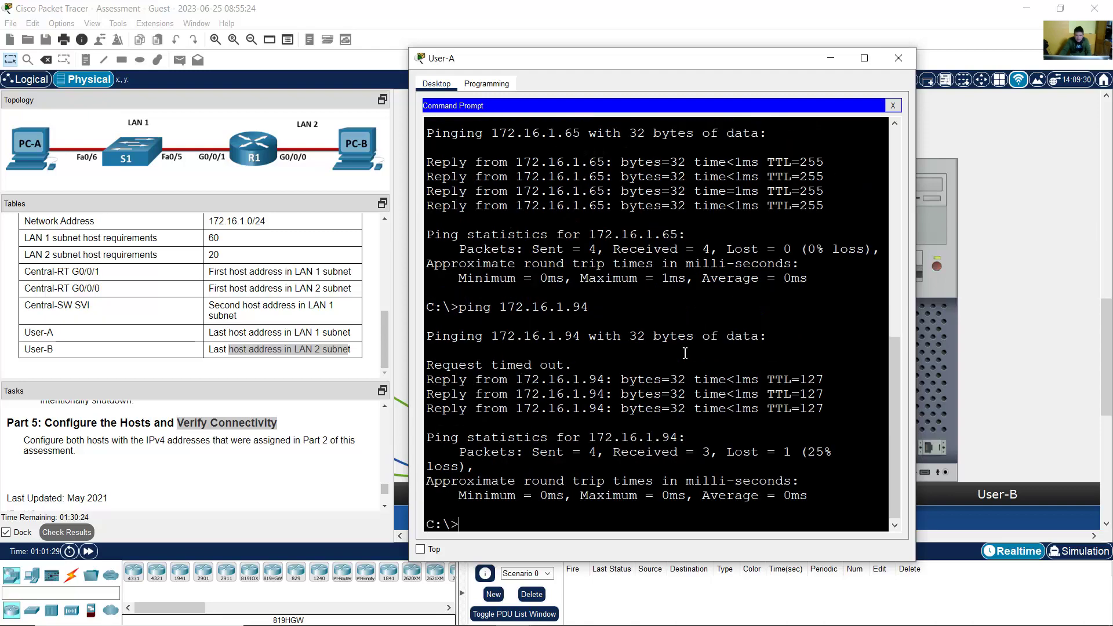
pyautogui.moveTo(551, 381); pyautogui.dragTo(826, 409)
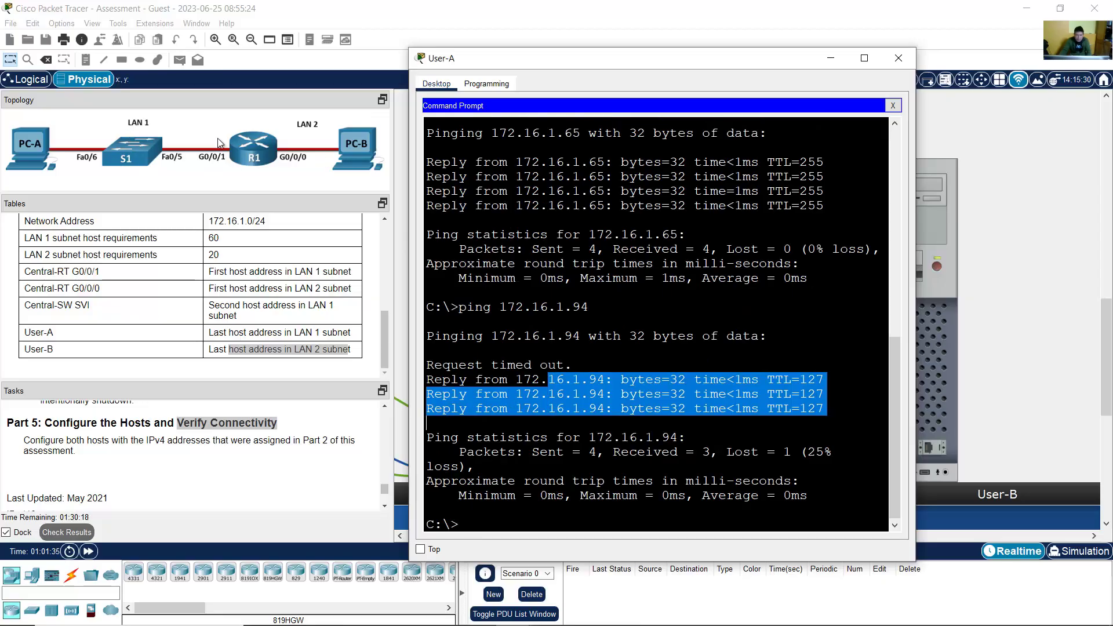
pyautogui.click(899, 58)
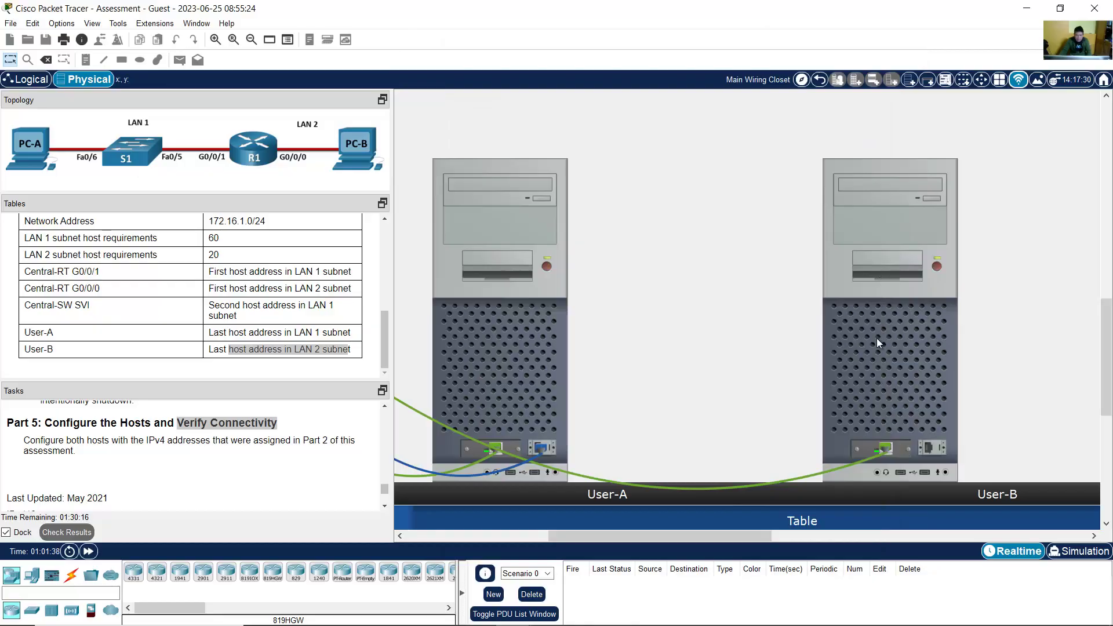
# Step: From User-B's command prompt, ping Central-SW's management address 172.16.1.2
pyautogui.click(877, 338)
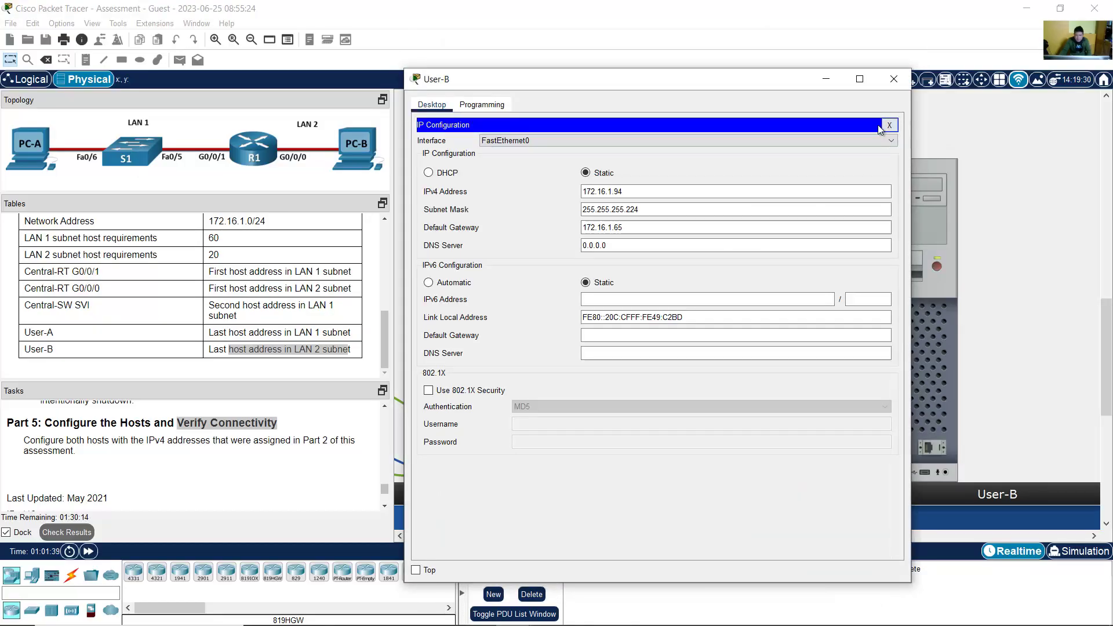
pyautogui.click(889, 126)
pyautogui.click(748, 159)
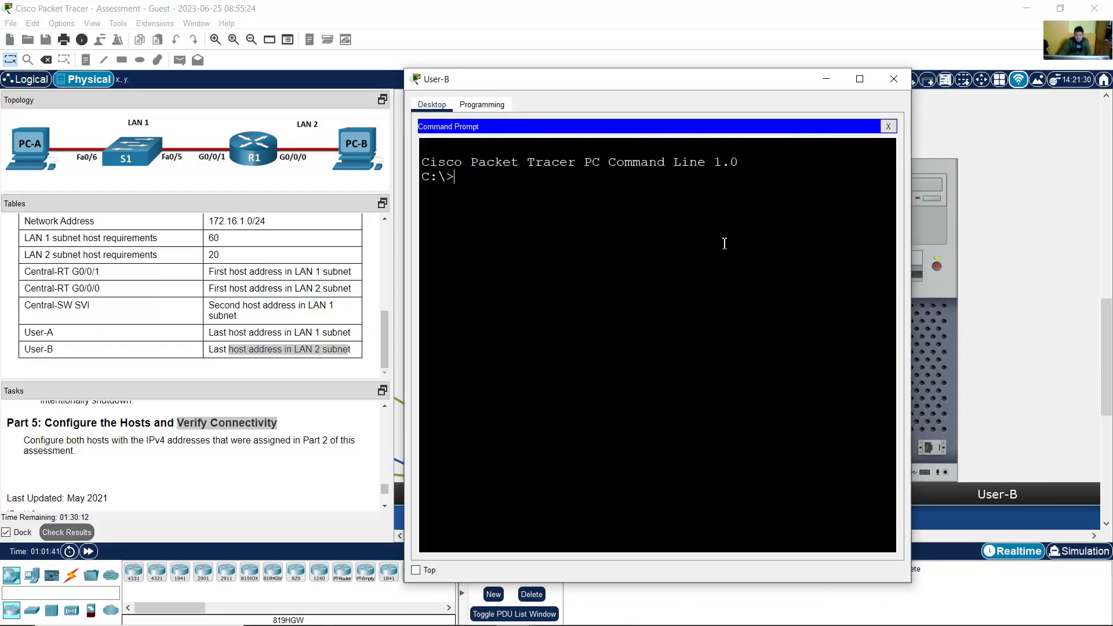
pyautogui.write('ping 17')
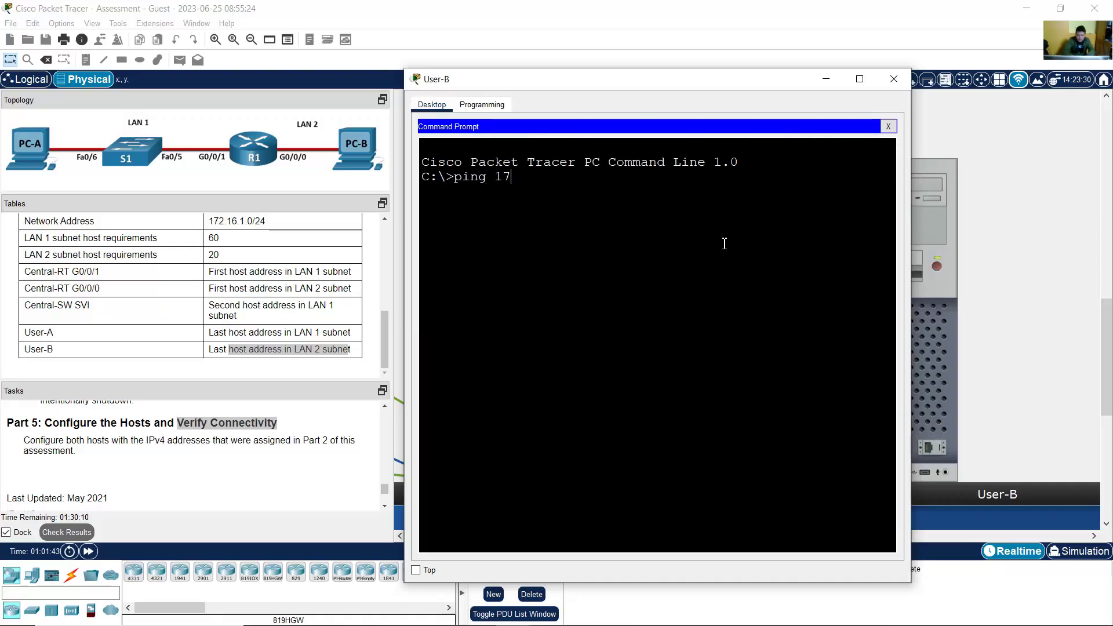
pyautogui.write('2.16.1.2')
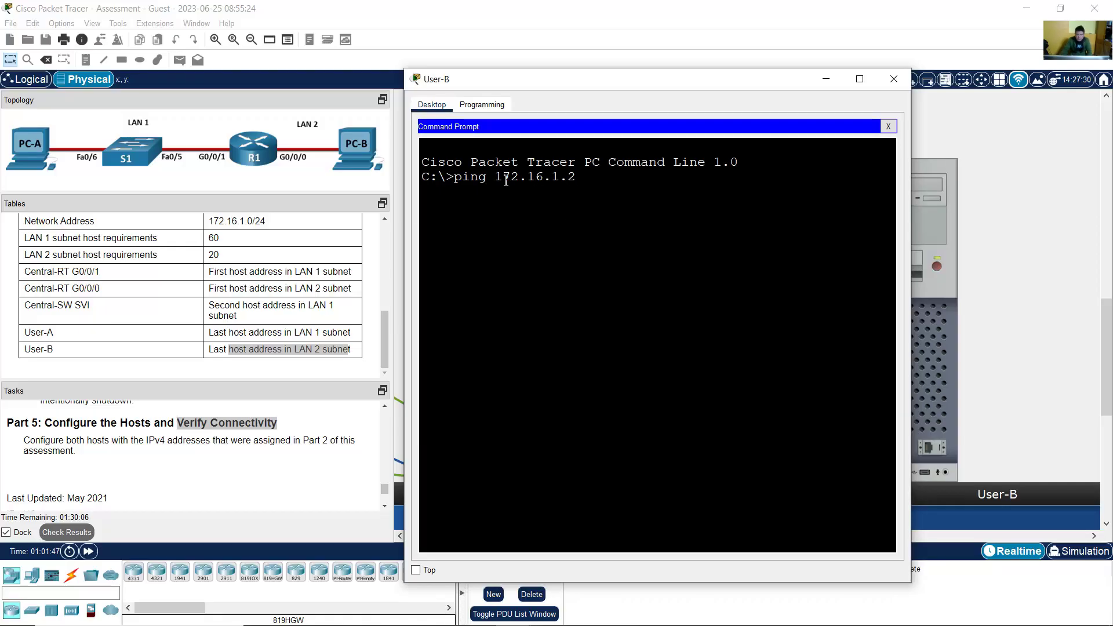
pyautogui.press('Return')
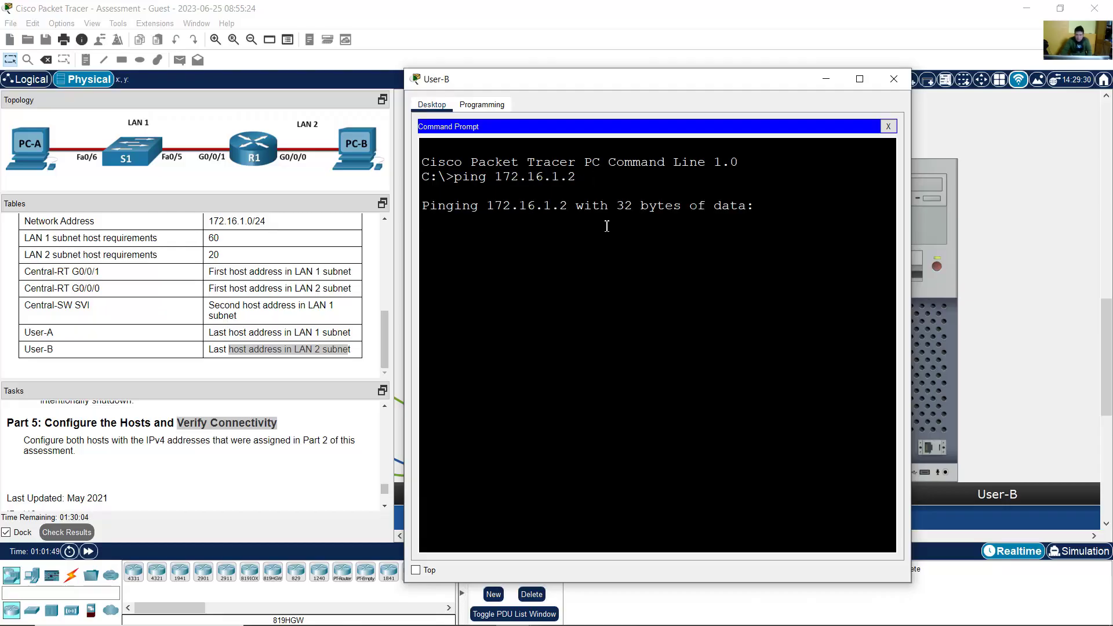
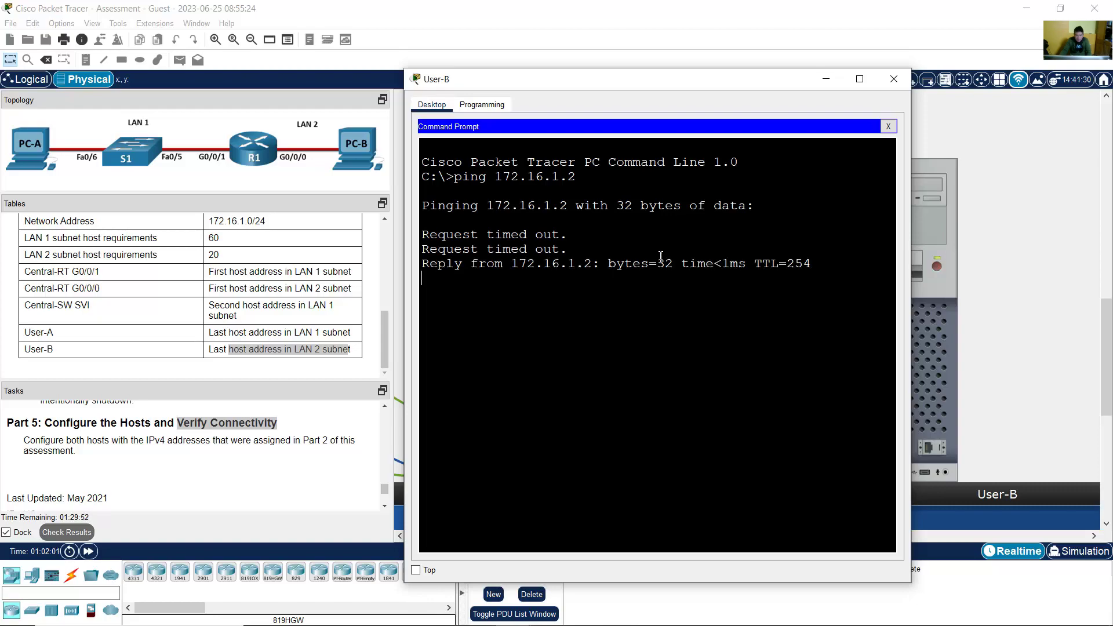
# Step: Rerun ping 172.16.1.2 from User-B, confirm 4 of 4 replies with 0% loss, and close the window
pyautogui.moveTo(491, 270); pyautogui.dragTo(524, 289)
pyautogui.click(556, 306)
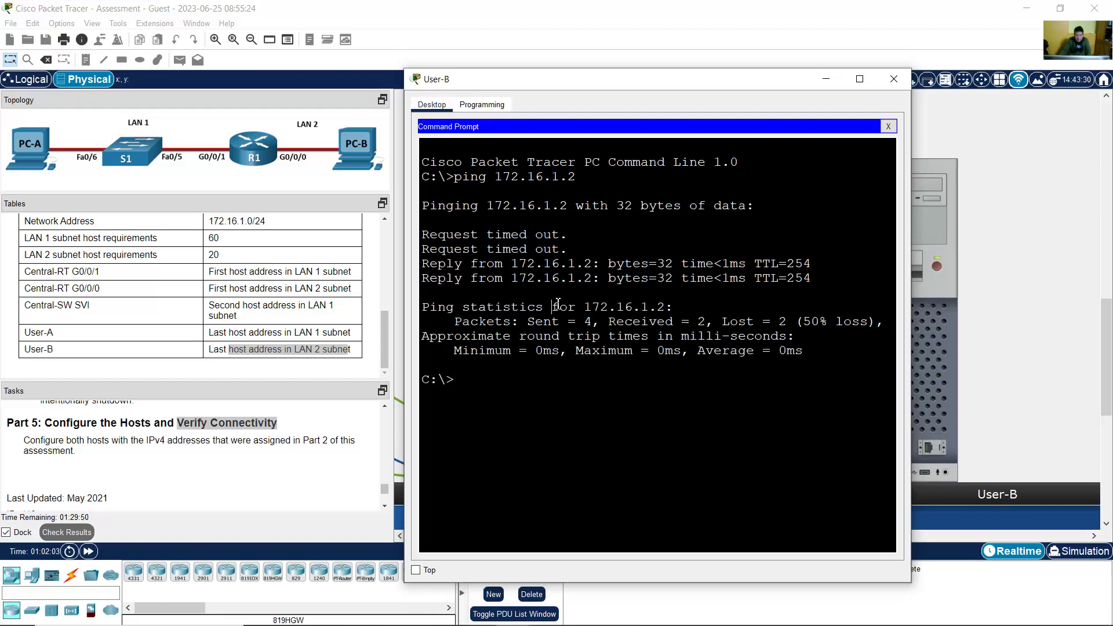
pyautogui.press('Up')
pyautogui.press('Return')
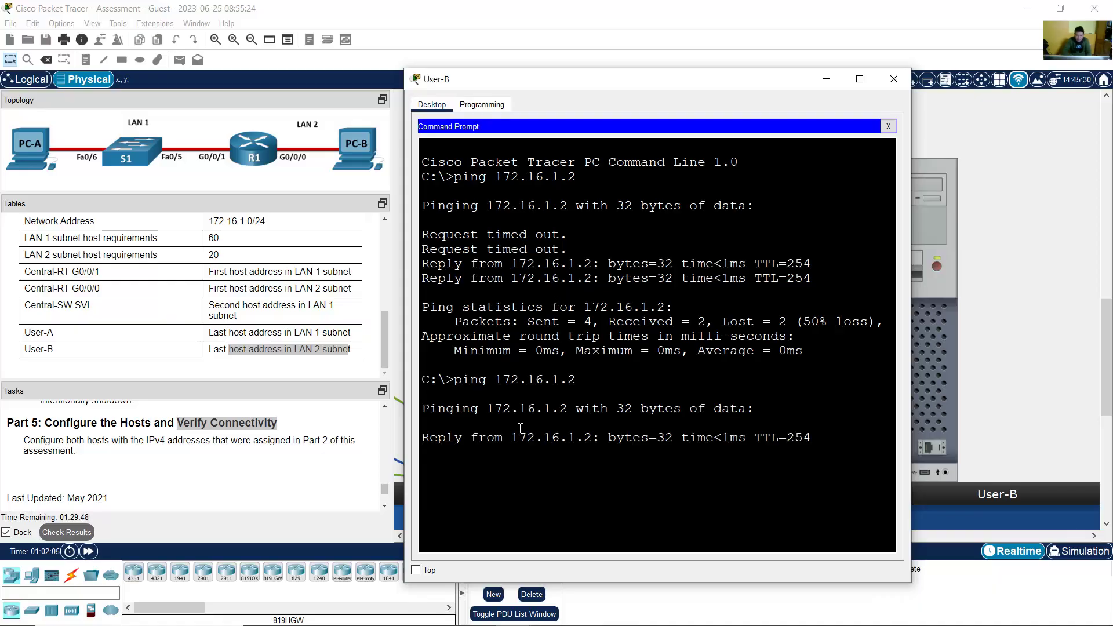
pyautogui.moveTo(510, 438); pyautogui.dragTo(530, 470)
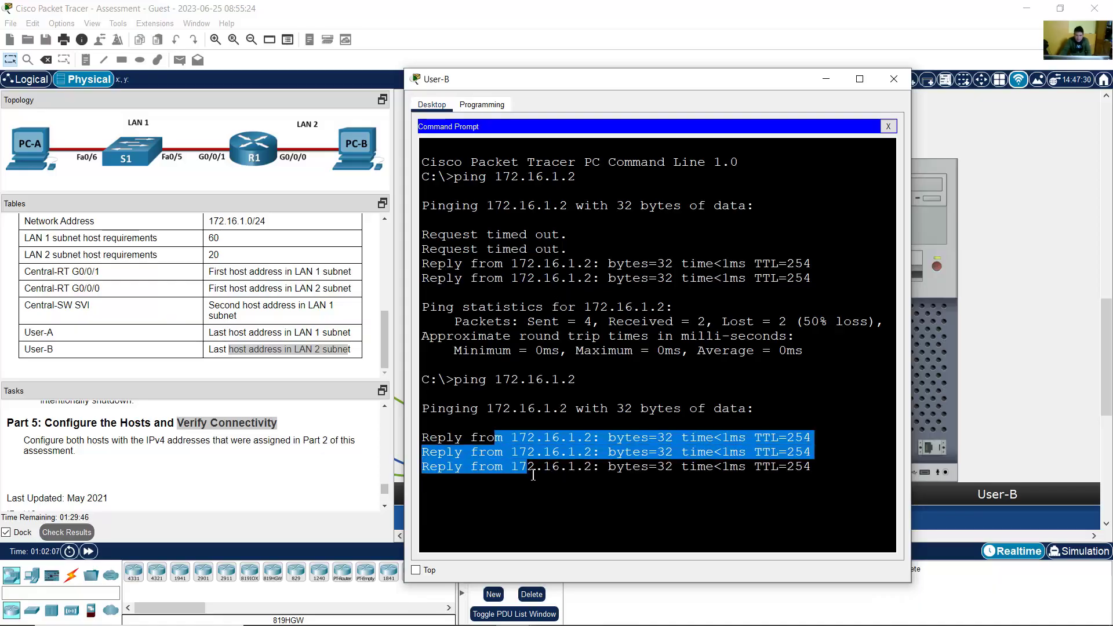
pyautogui.click(537, 440)
pyautogui.keyDown('shift'); pyautogui.click(537, 440); pyautogui.keyUp('shift')
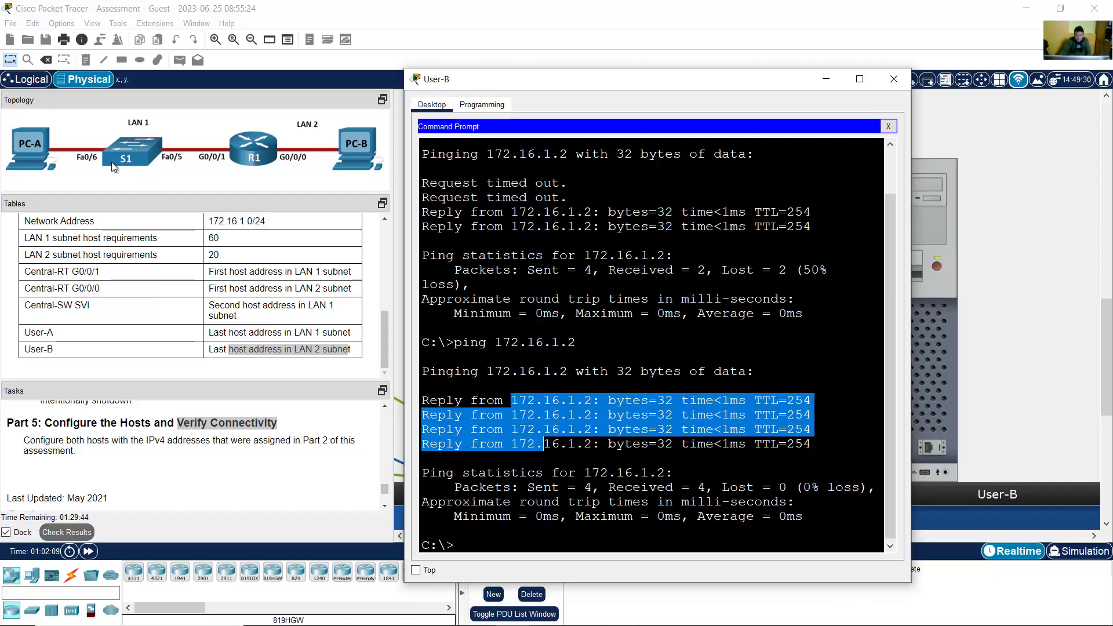
pyautogui.click(703, 432)
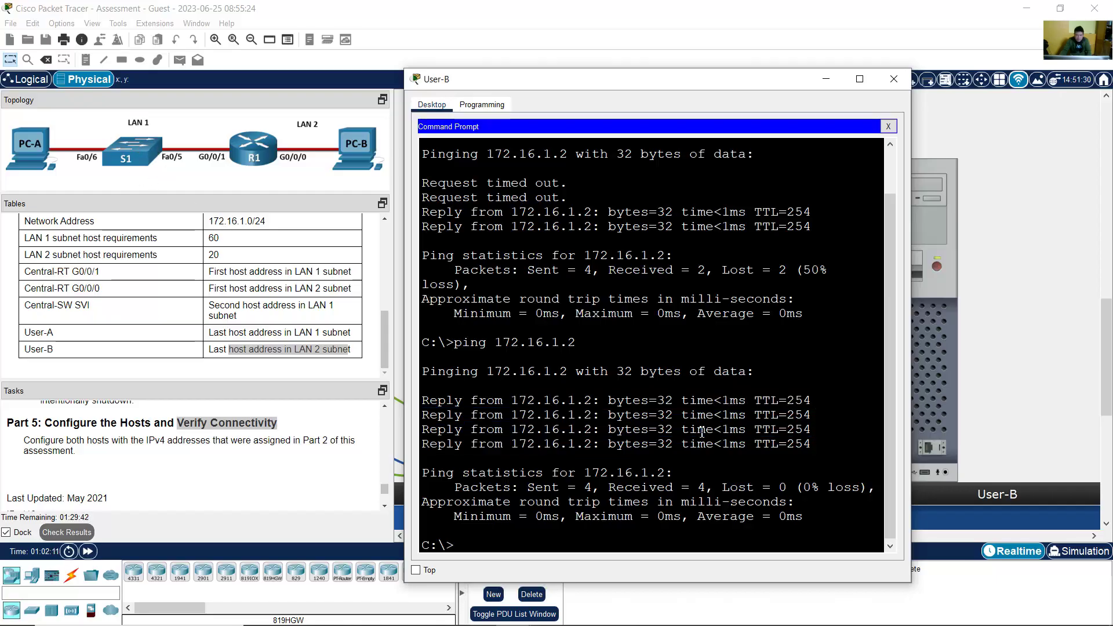
pyautogui.hotkey('alt', 'F4')
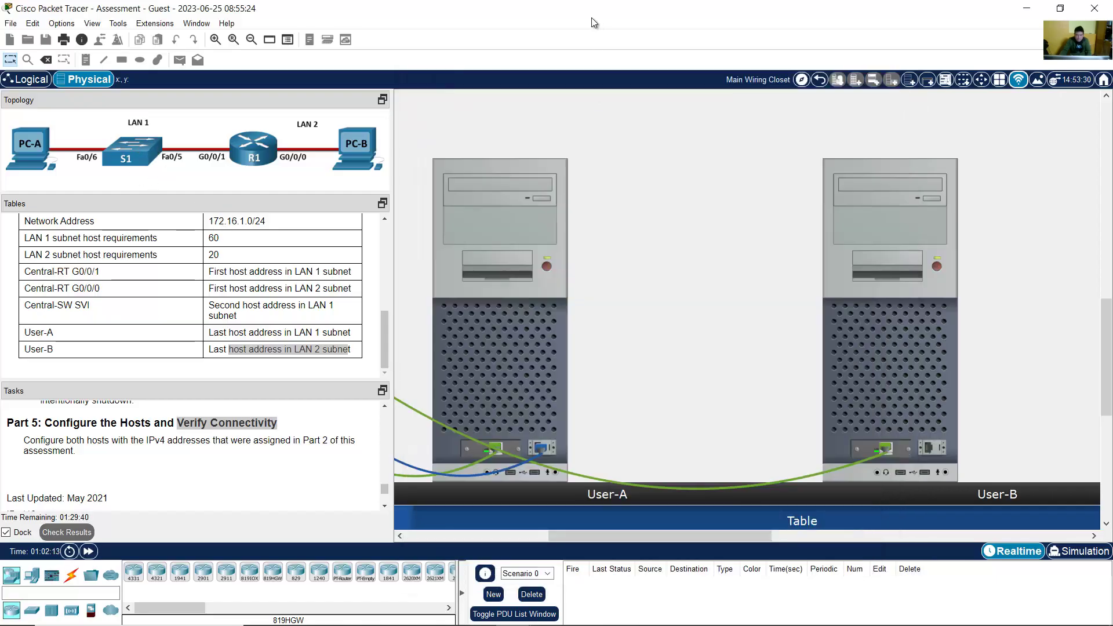
pyautogui.moveTo(388, 488); pyautogui.dragTo(158, 468)
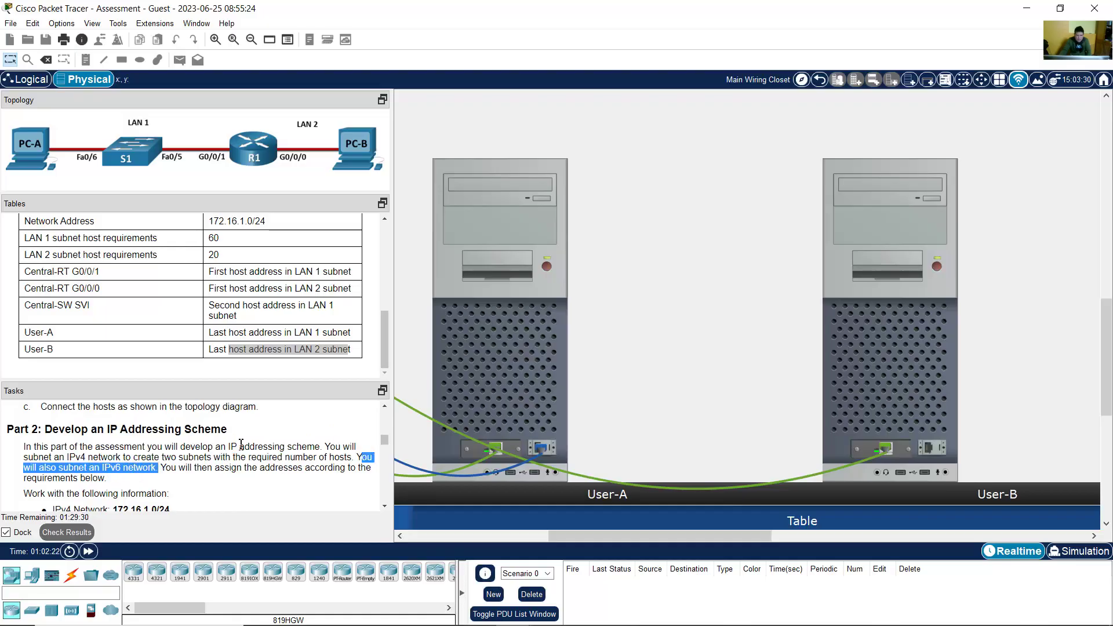
pyautogui.moveTo(384, 348); pyautogui.dragTo(387, 500)
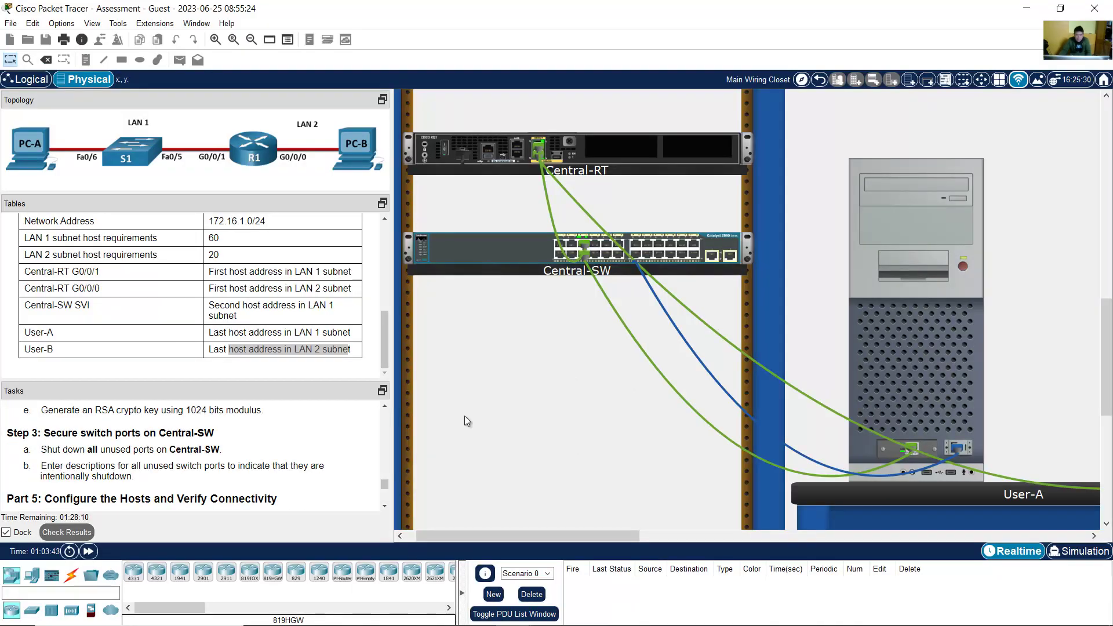
pyautogui.moveTo(384, 485); pyautogui.dragTo(387, 491)
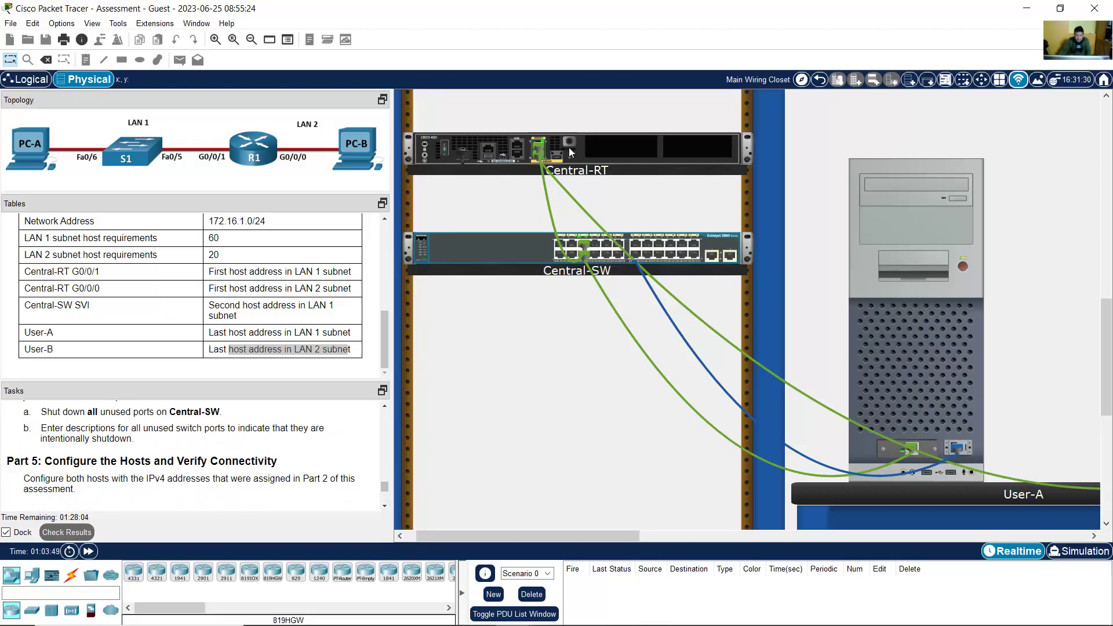
pyautogui.scroll(1, 707, 257)
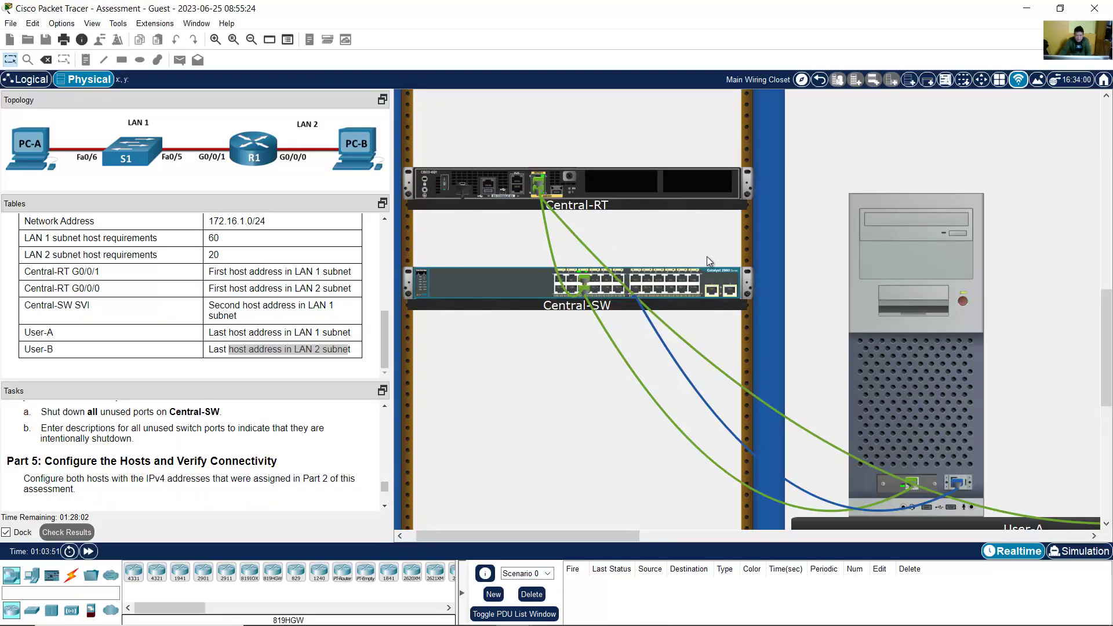
pyautogui.scroll(-1, 708, 256)
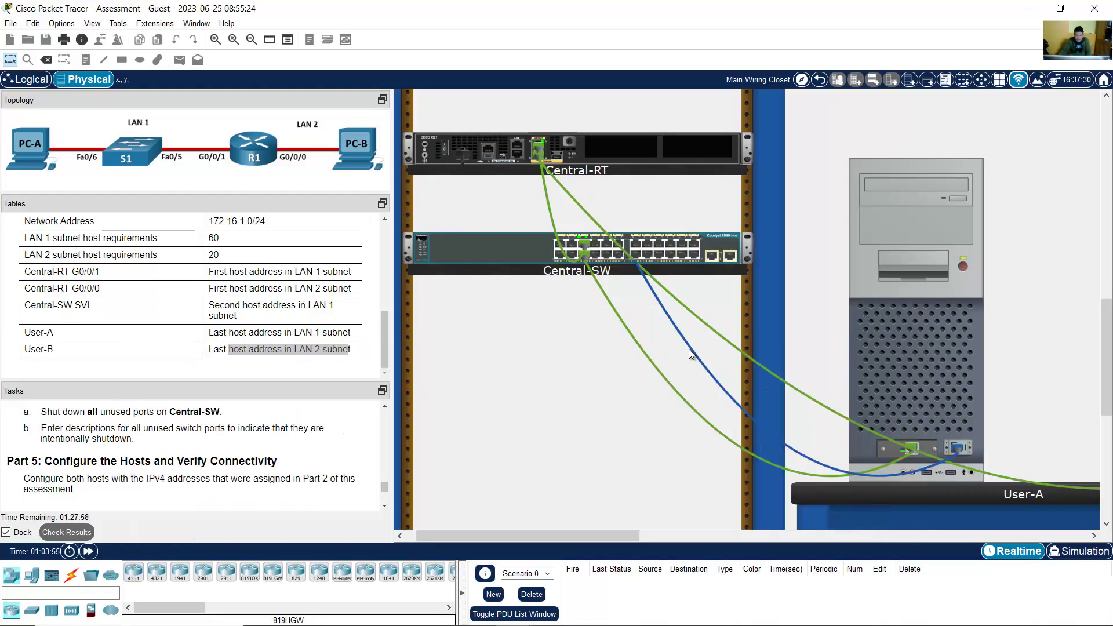
pyautogui.moveTo(690, 353)
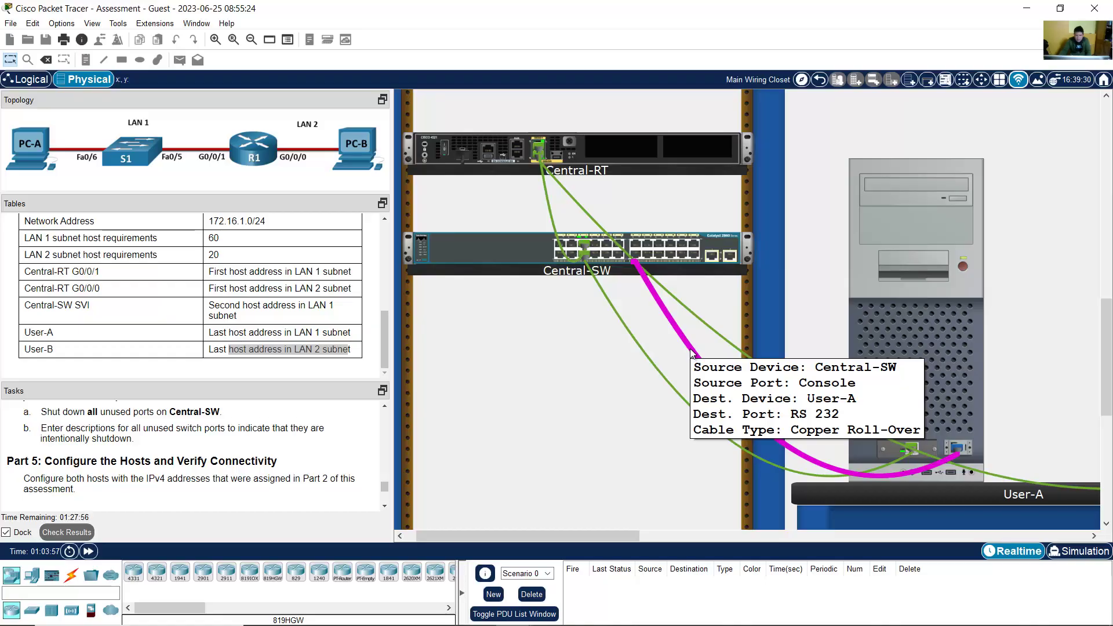
# Step: Open User-A's console terminal session to Central-SW with the default settings
pyautogui.click(936, 331)
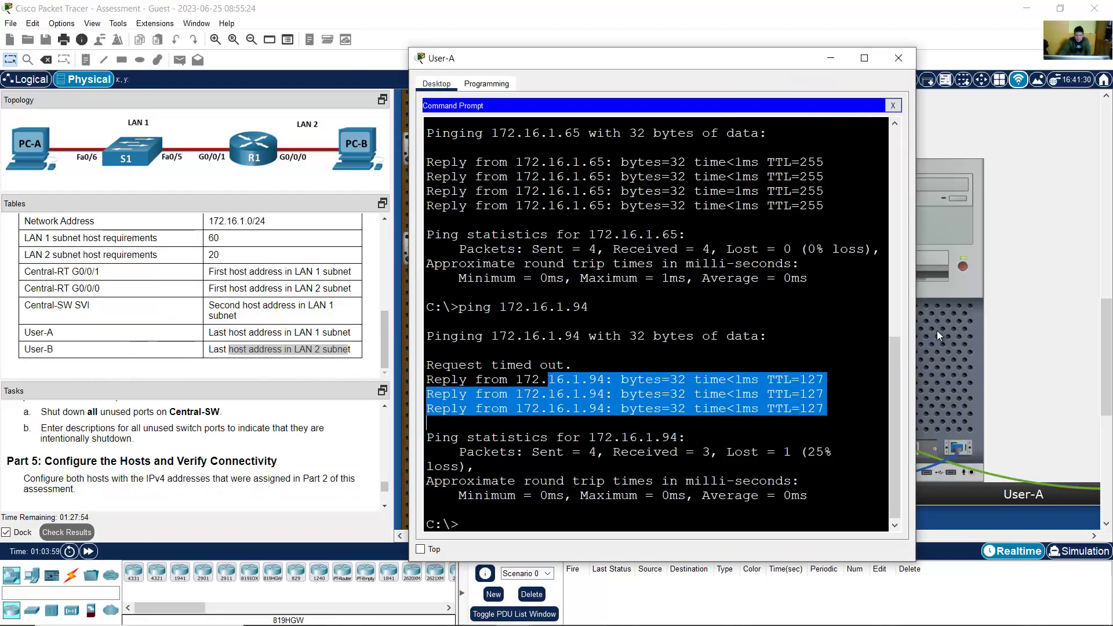
pyautogui.click(893, 105)
pyautogui.click(664, 132)
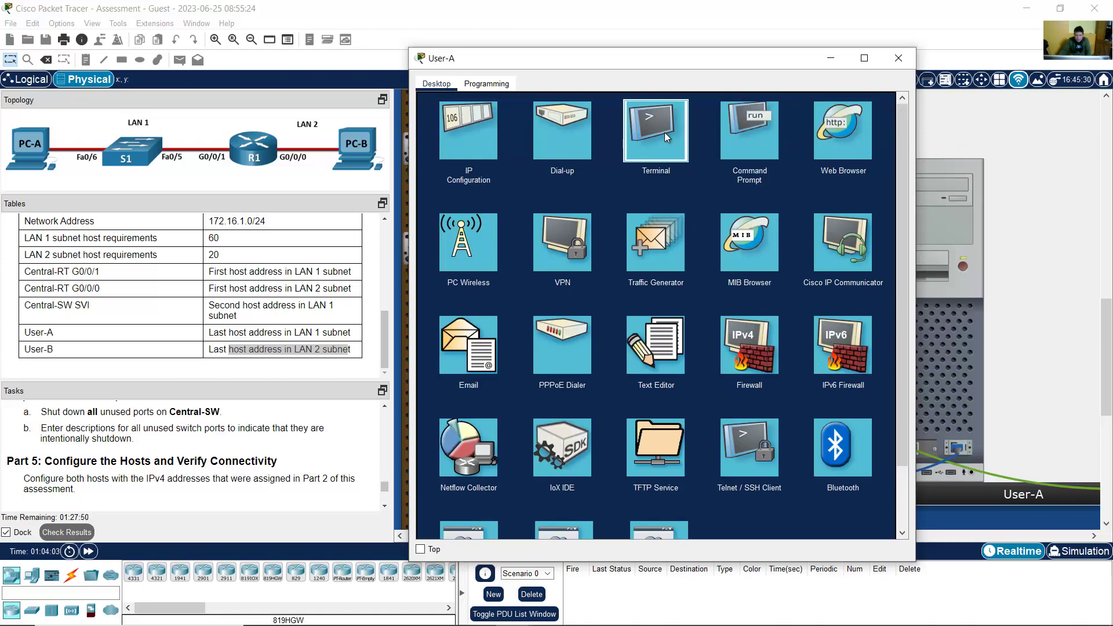
pyautogui.click(868, 225)
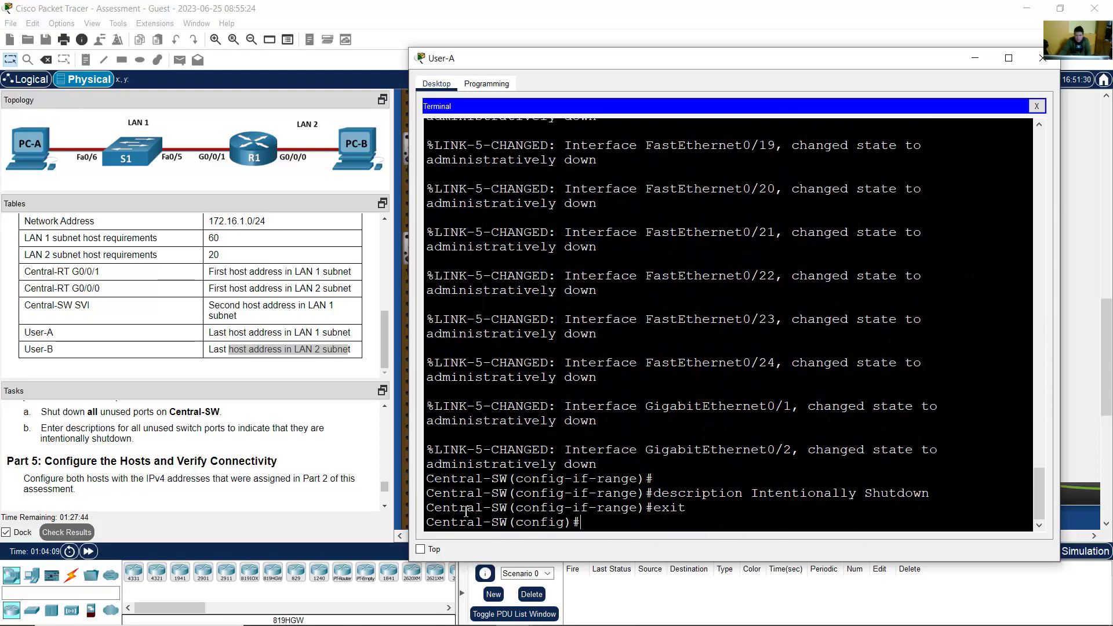
pyautogui.moveTo(428, 522); pyautogui.dragTo(517, 522)
pyautogui.click(642, 519)
# Step: Exit configuration mode with end and copy Central-SW's running-config to startup-config, confirming [OK]
pyautogui.write('end')
pyautogui.press('Return')
pyautogui.press('Return')
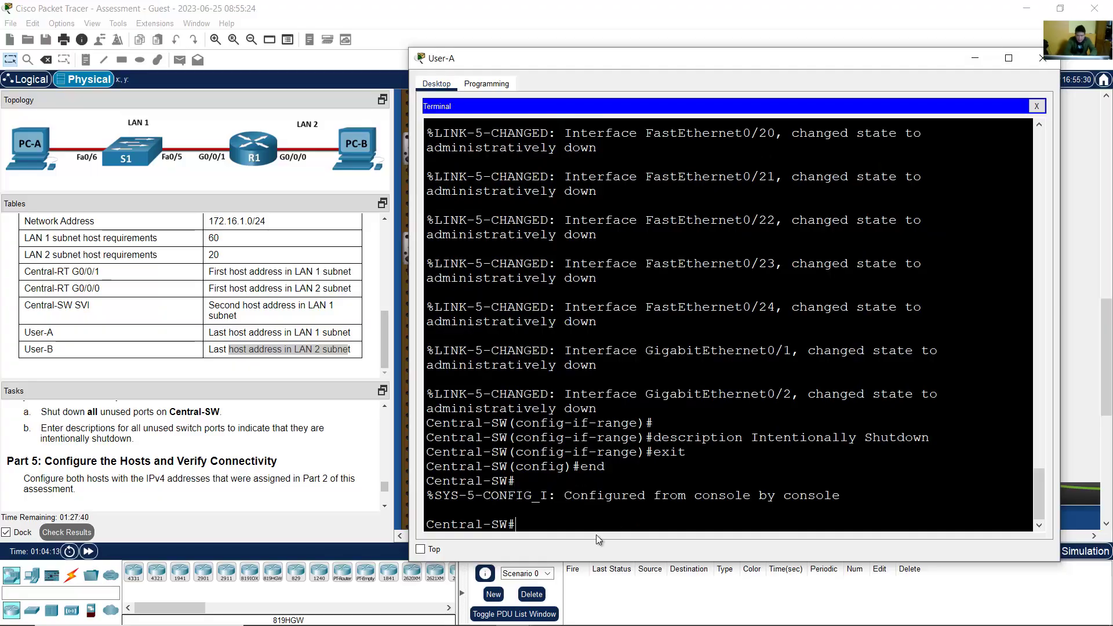
pyautogui.moveTo(520, 532); pyautogui.dragTo(427, 524)
pyautogui.click(603, 521)
pyautogui.write('copy run')
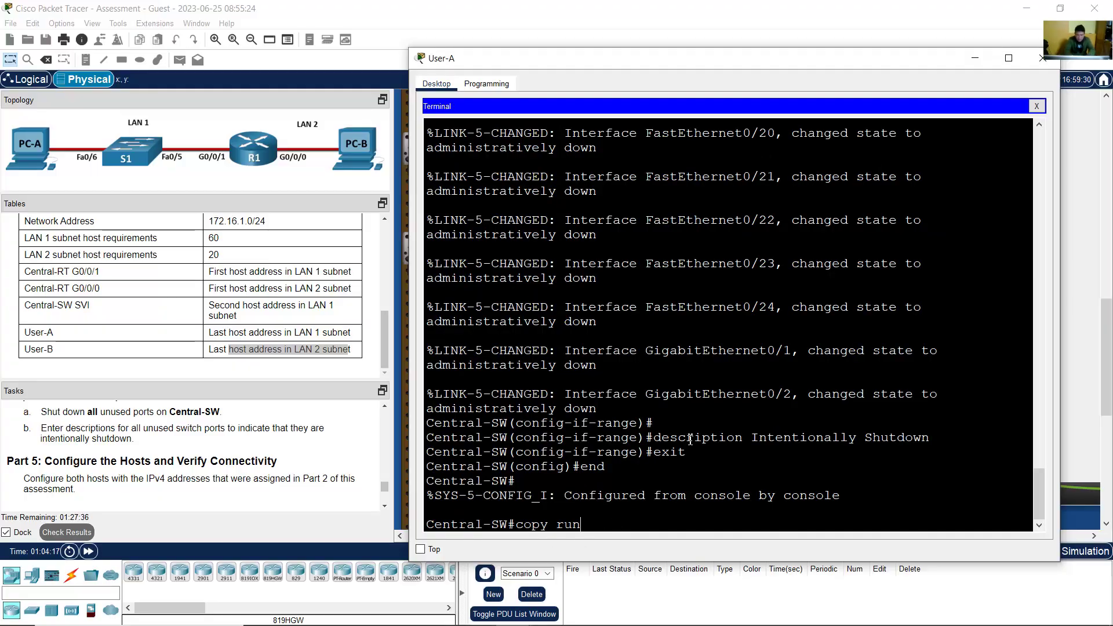
pyautogui.write('ning-config')
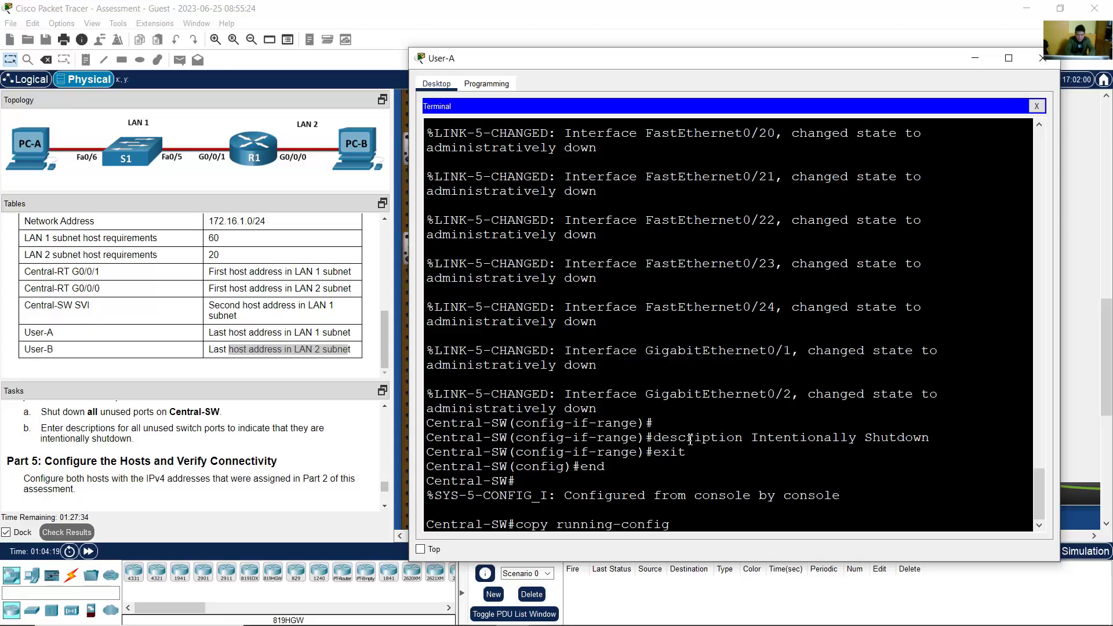
pyautogui.write(' startup-config')
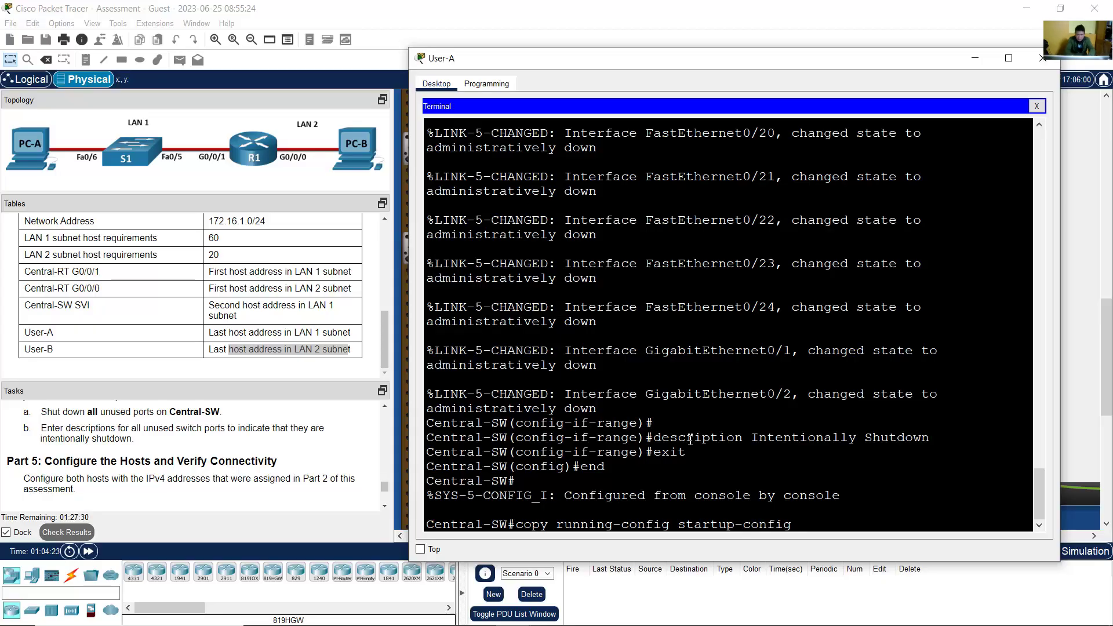
pyautogui.press('Return')
pyautogui.press('Return')
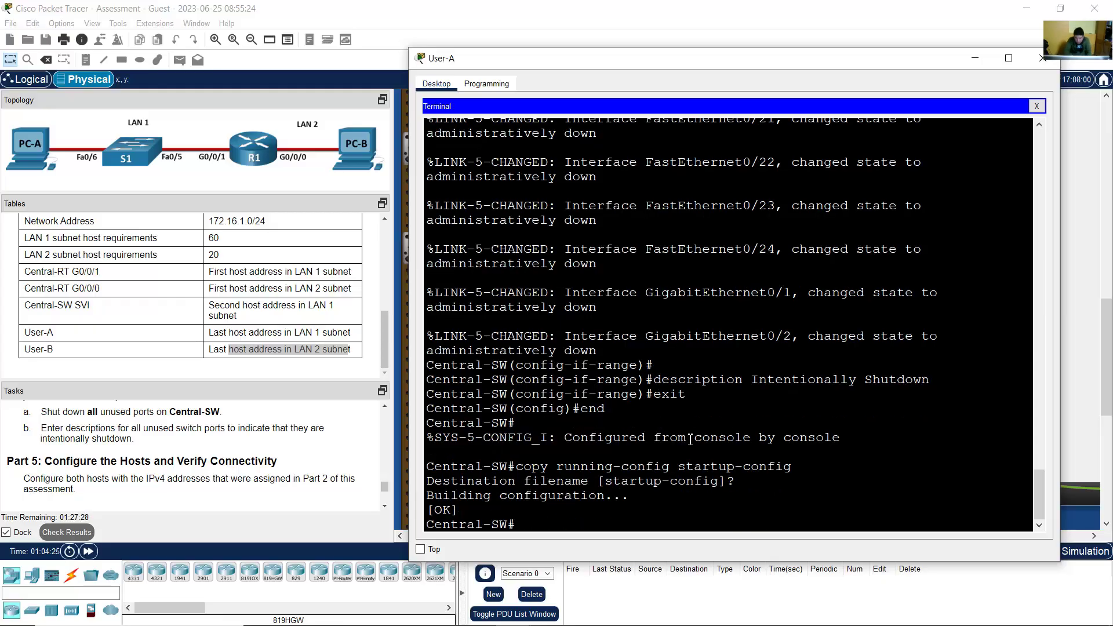
pyautogui.moveTo(452, 496); pyautogui.dragTo(479, 506)
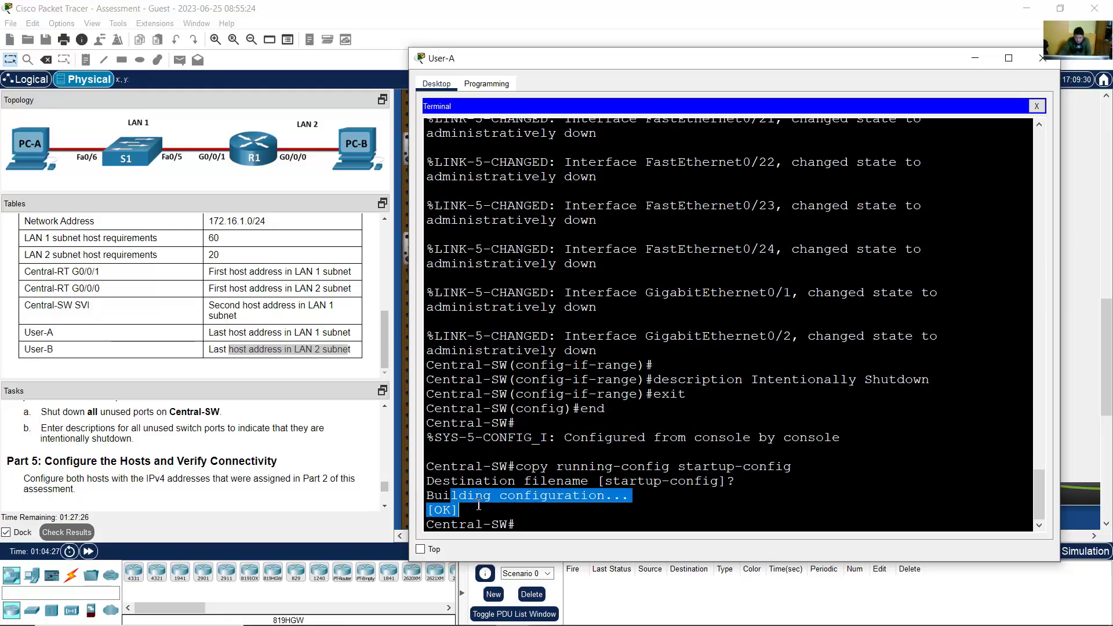
pyautogui.click(865, 23)
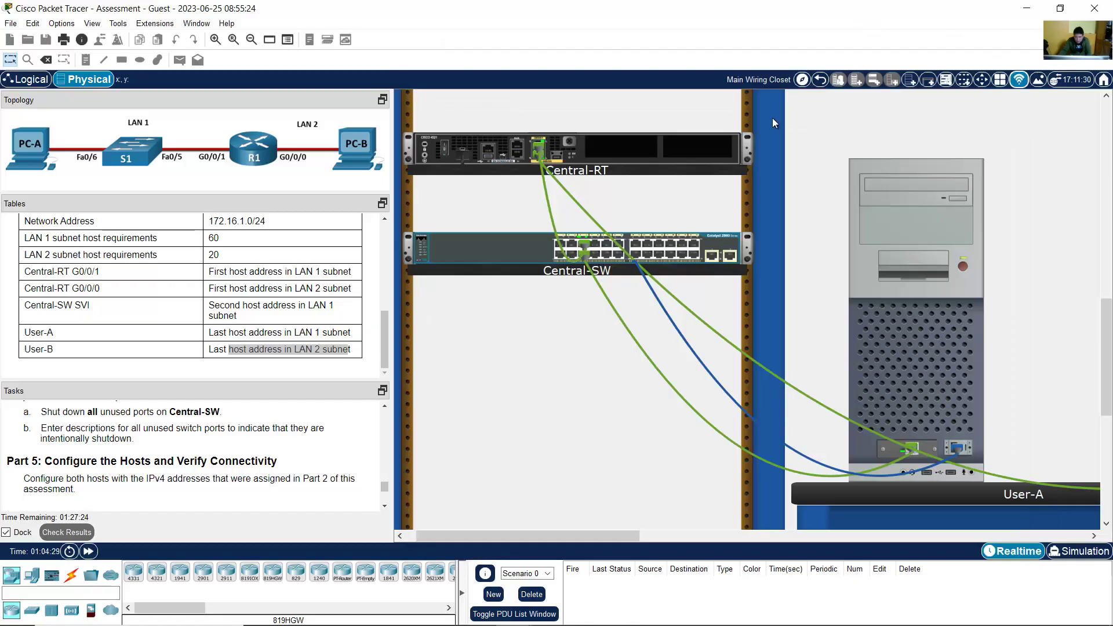
# Step: From Central-SW's rear view, move the console cable onto Central-RT's Console port
pyautogui.rightClick(486, 257)
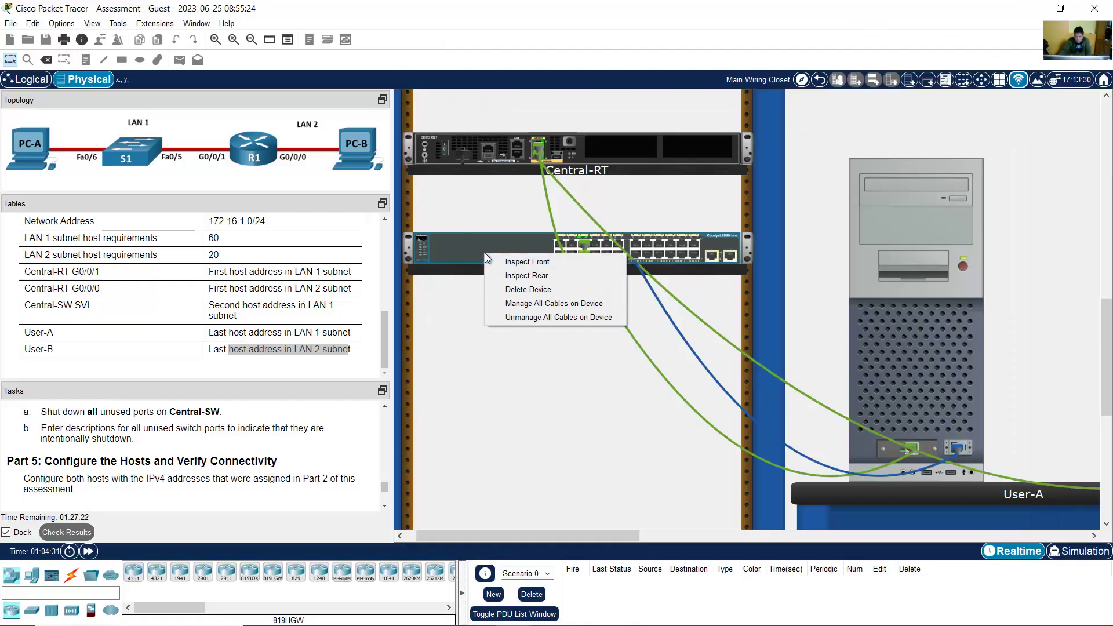
pyautogui.click(502, 274)
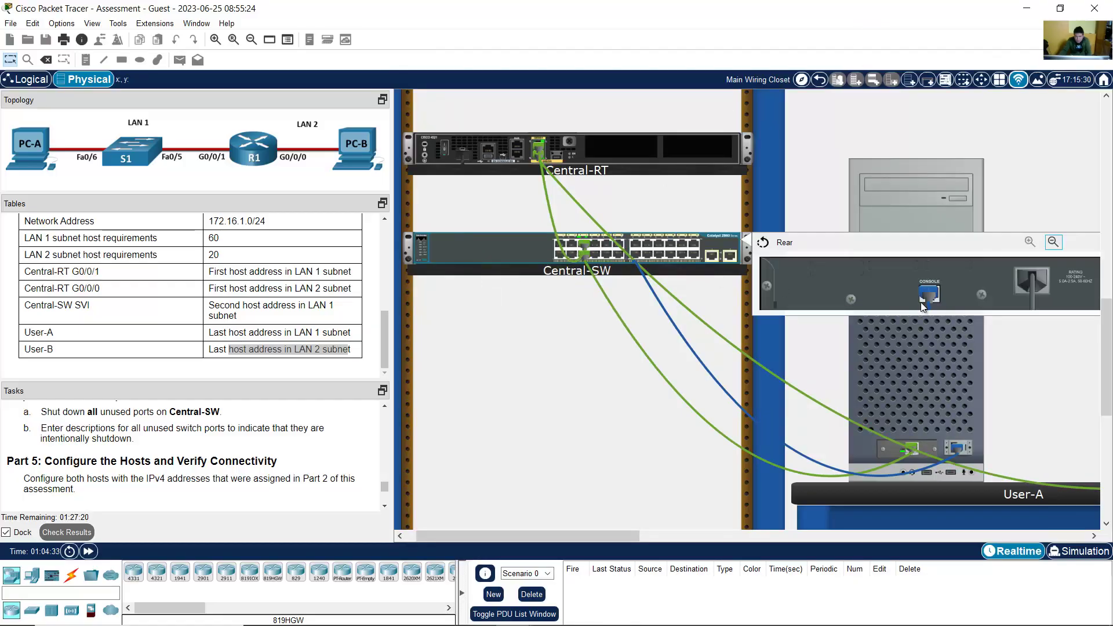
pyautogui.moveTo(928, 295); pyautogui.dragTo(645, 207)
pyautogui.moveTo(505, 158); pyautogui.dragTo(515, 155)
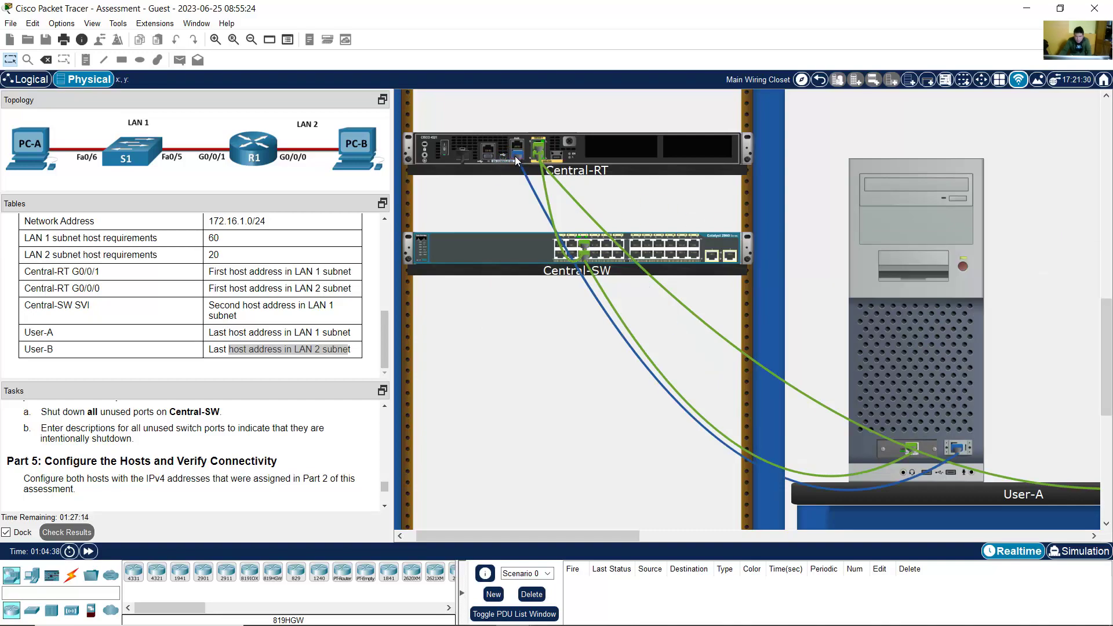
# Step: Reopen User-A's window and close the old Central-SW terminal session
pyautogui.moveTo(532, 192)
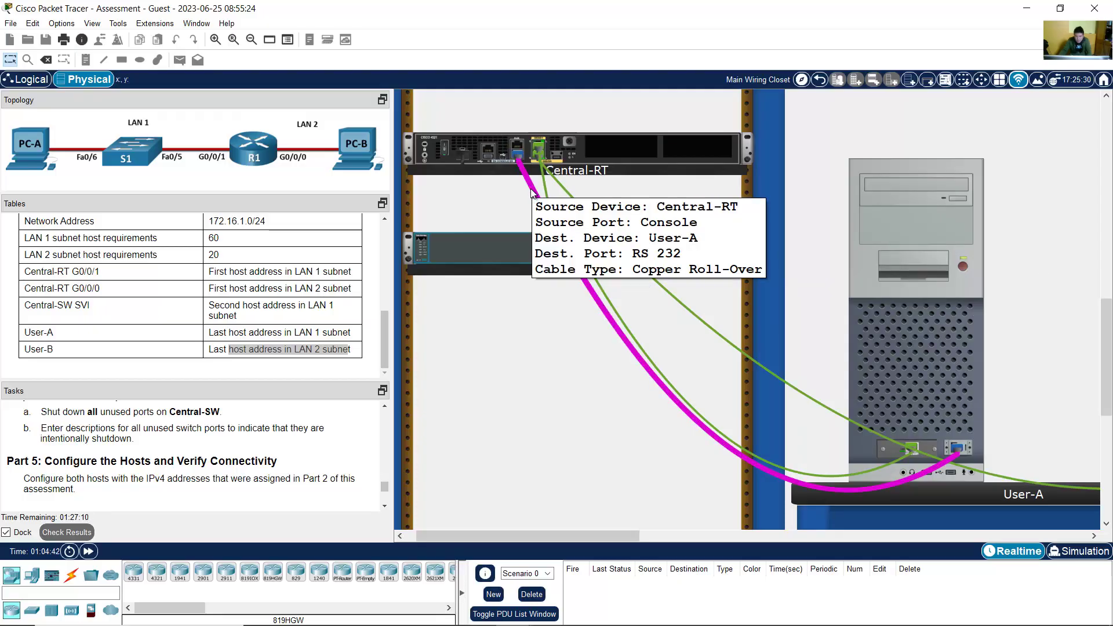
pyautogui.click(975, 284)
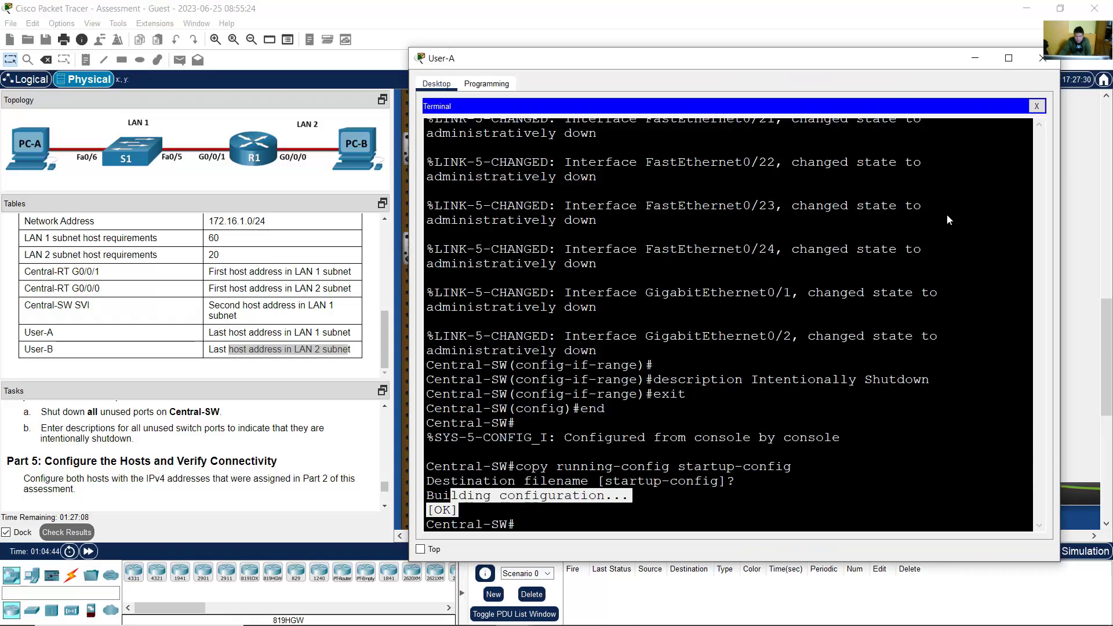
pyautogui.click(1037, 106)
# Step: Start User-A's terminal at 9600 settings and wake Central-RT's console to its banner and Password prompt
pyautogui.click(661, 113)
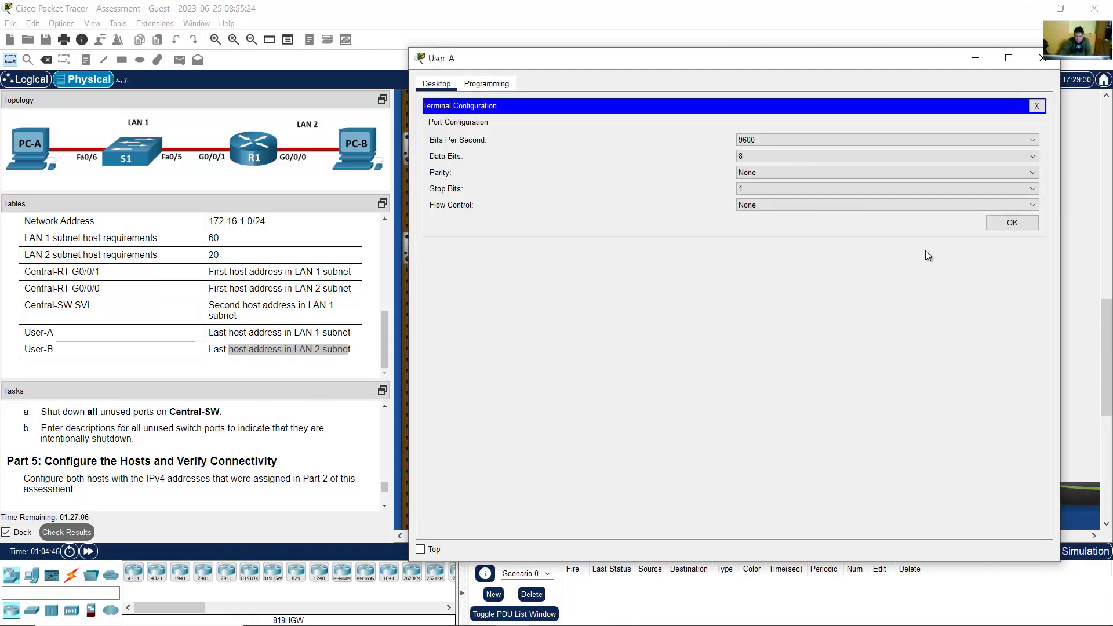
pyautogui.click(1003, 227)
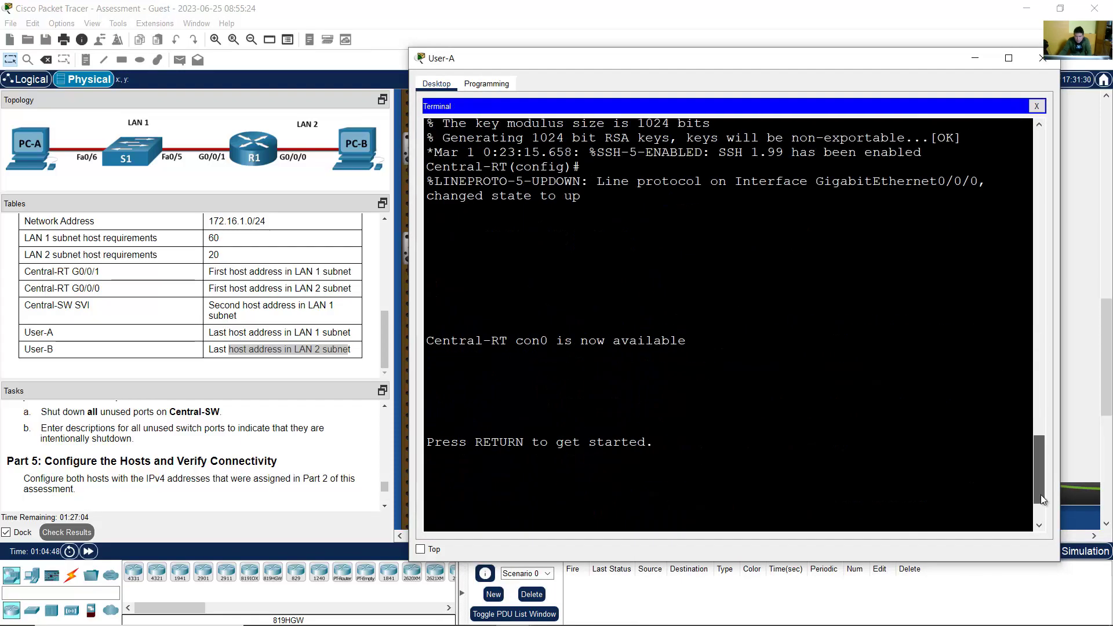
pyautogui.scroll(8, 1042, 438)
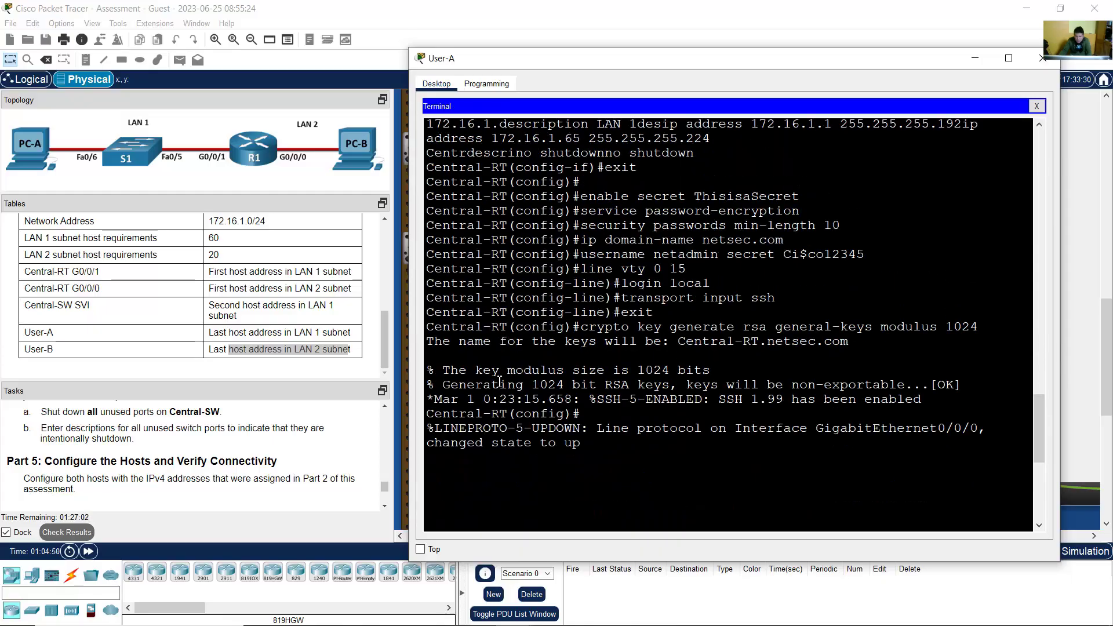
pyautogui.moveTo(716, 372); pyautogui.dragTo(516, 420)
pyautogui.click(420, 417)
pyautogui.moveTo(440, 413); pyautogui.dragTo(539, 414)
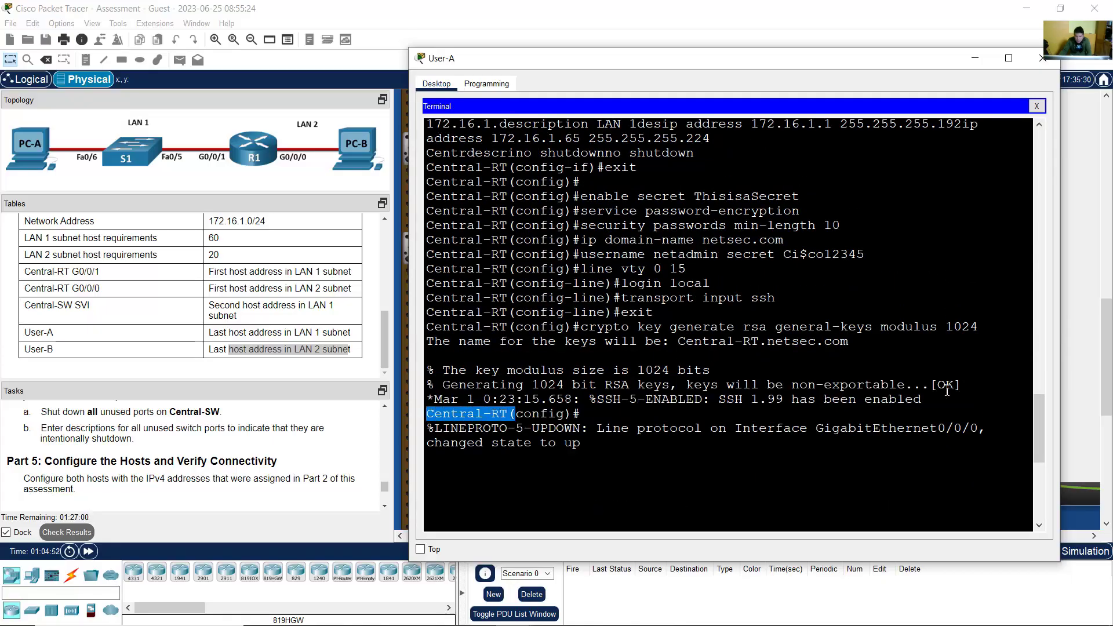
pyautogui.scroll(-8, 839, 444)
pyautogui.press('Return')
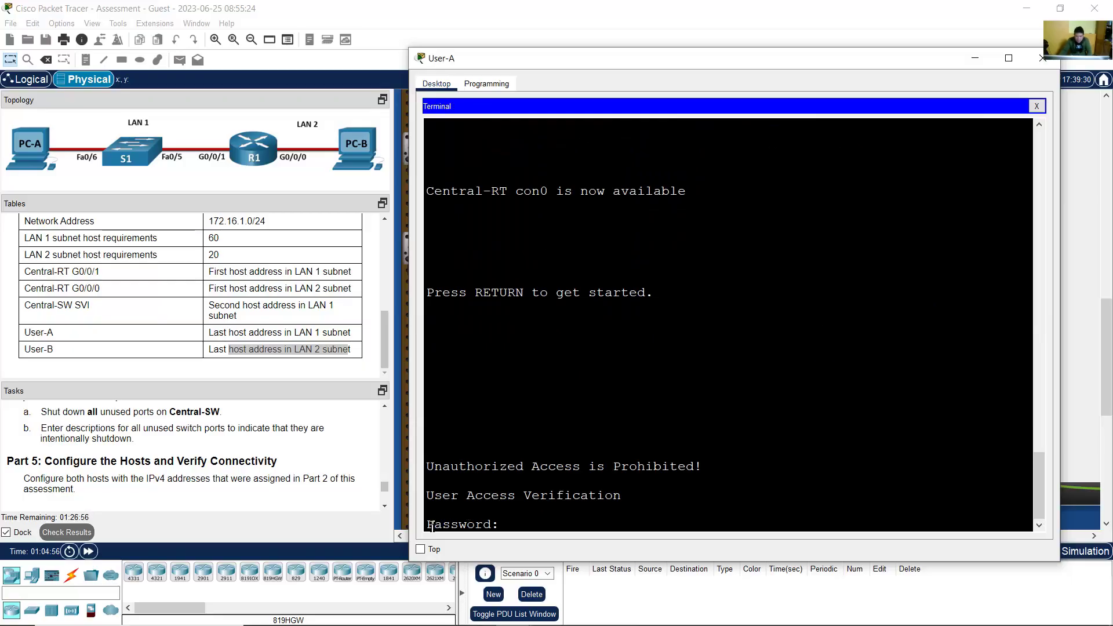
pyautogui.moveTo(432, 525); pyautogui.dragTo(504, 525)
# Step: Look up the console login password in the task instructions, then return to the terminal
pyautogui.click(284, 472)
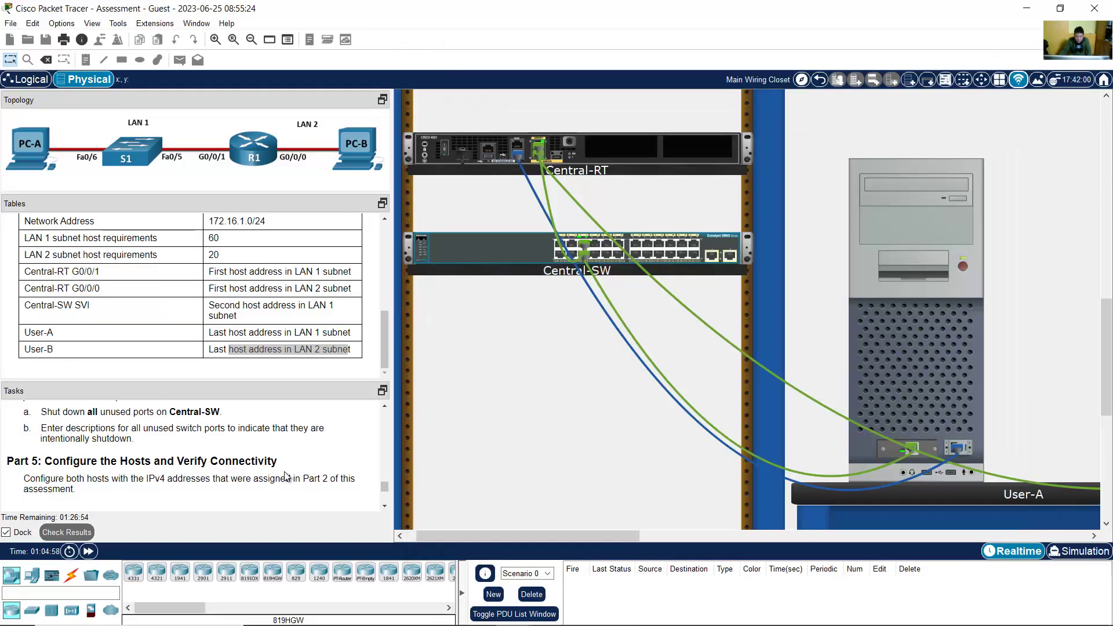
pyautogui.scroll(6, 284, 472)
pyautogui.scroll(-2, 284, 472)
pyautogui.scroll(8, 284, 472)
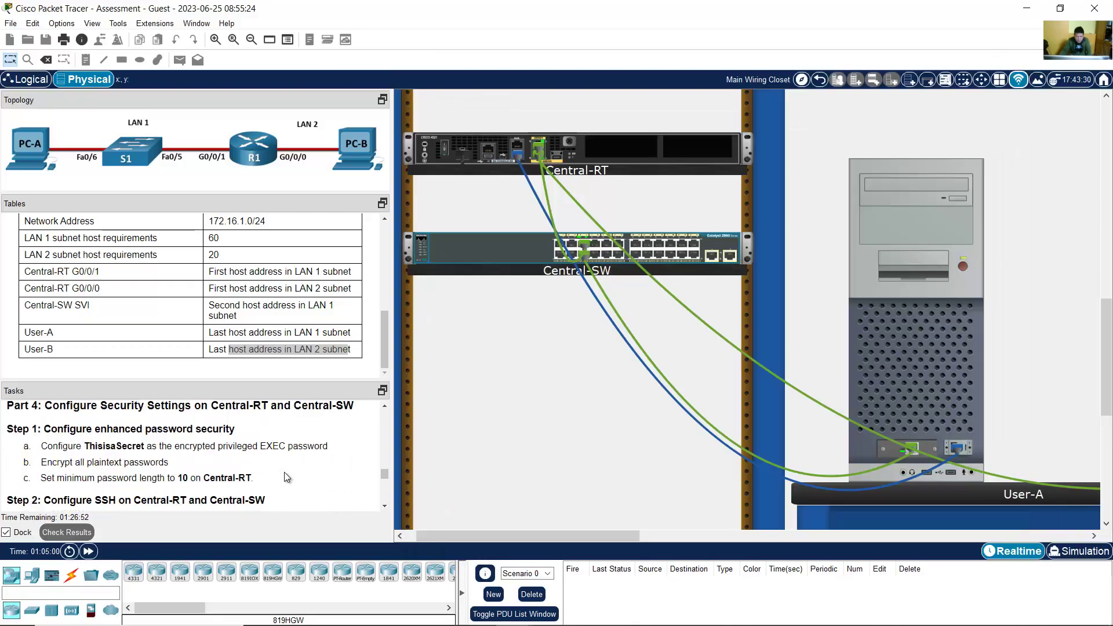
pyautogui.scroll(-6, 284, 472)
pyautogui.scroll(-2, 284, 472)
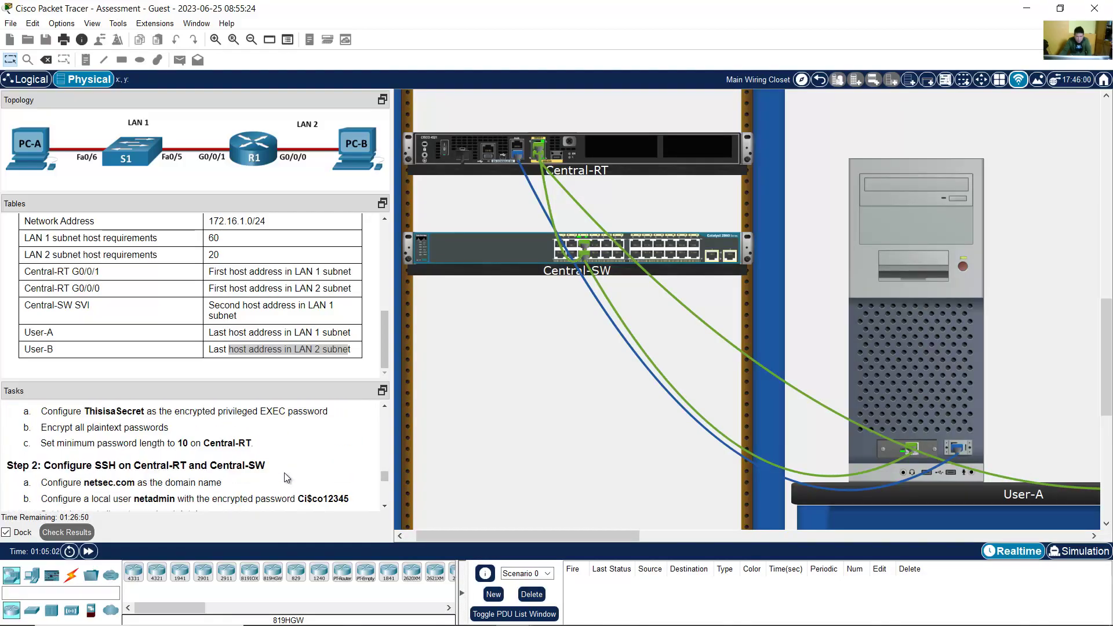
pyautogui.scroll(5, 284, 472)
pyautogui.scroll(2, 284, 472)
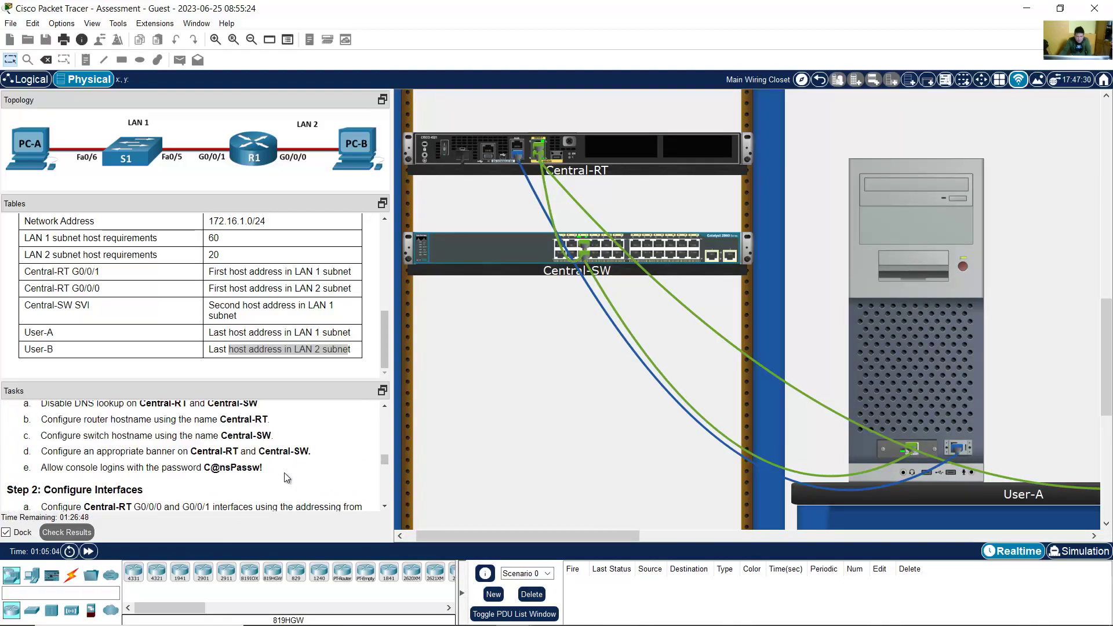
pyautogui.moveTo(203, 468); pyautogui.dragTo(264, 470)
pyautogui.click(848, 396)
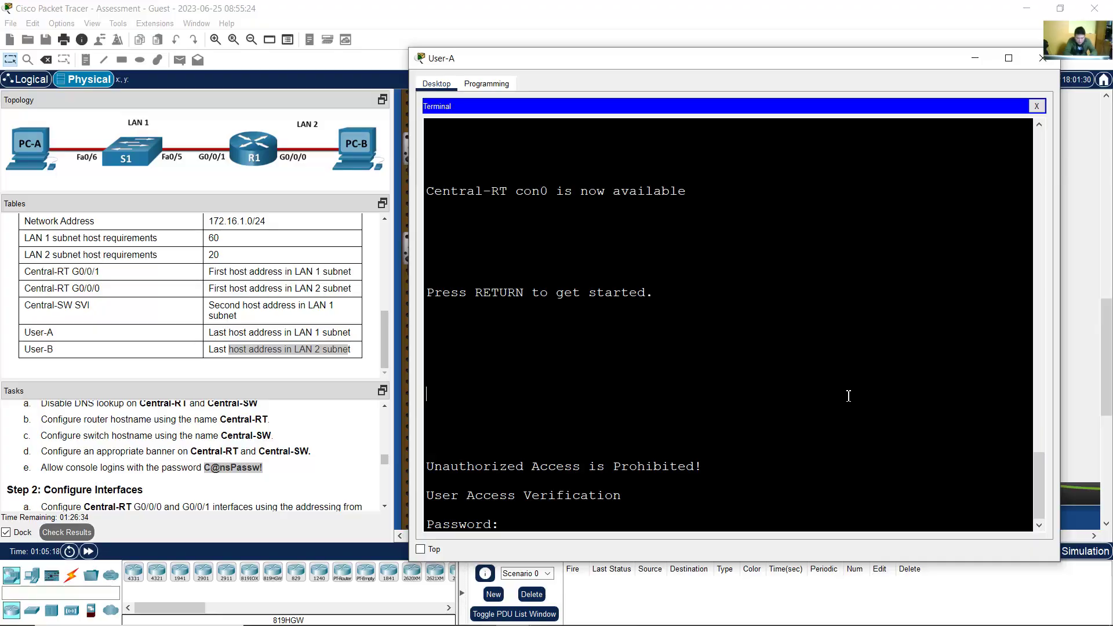
# Step: Log into Central-RT's console and run enable to reach the privileged password prompt
pyautogui.press('Return')
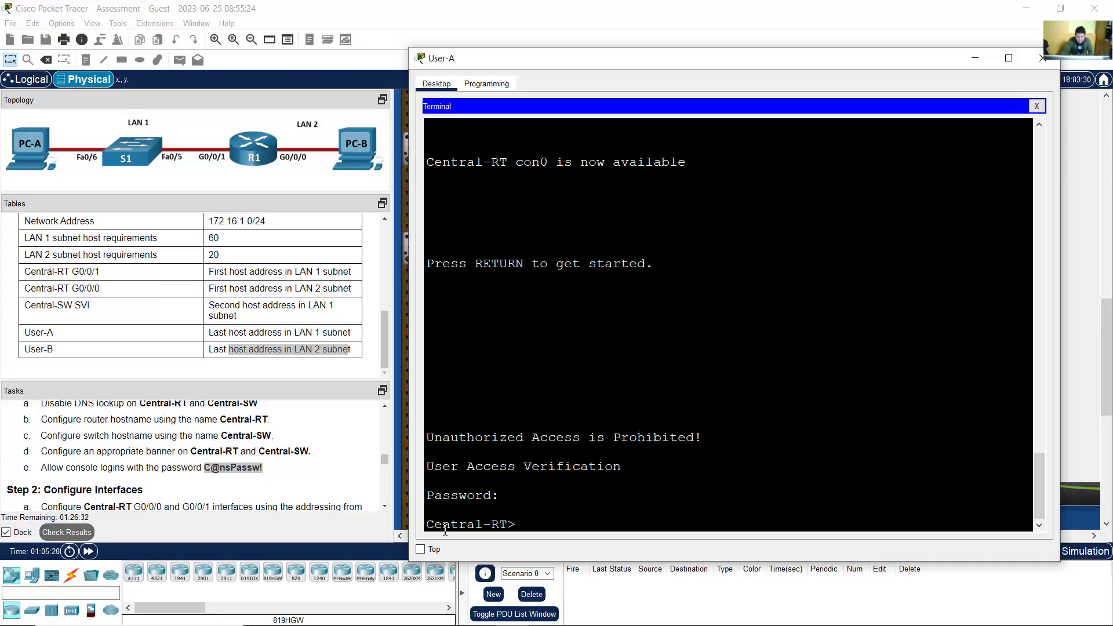
pyautogui.moveTo(442, 524); pyautogui.dragTo(536, 530)
pyautogui.click(503, 529)
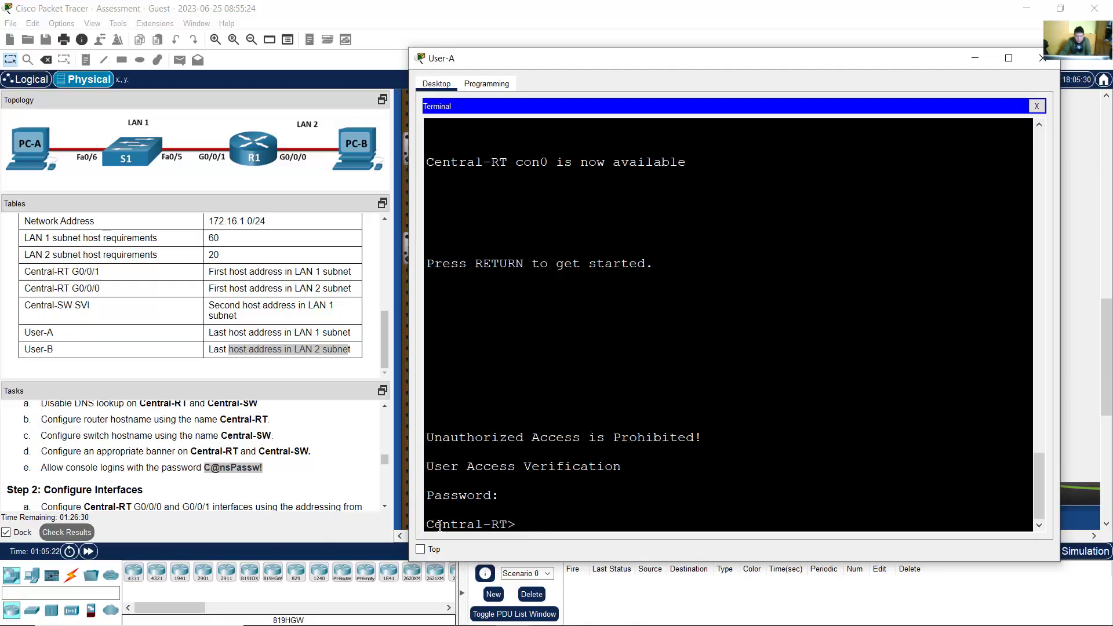
pyautogui.moveTo(440, 525); pyautogui.dragTo(539, 525)
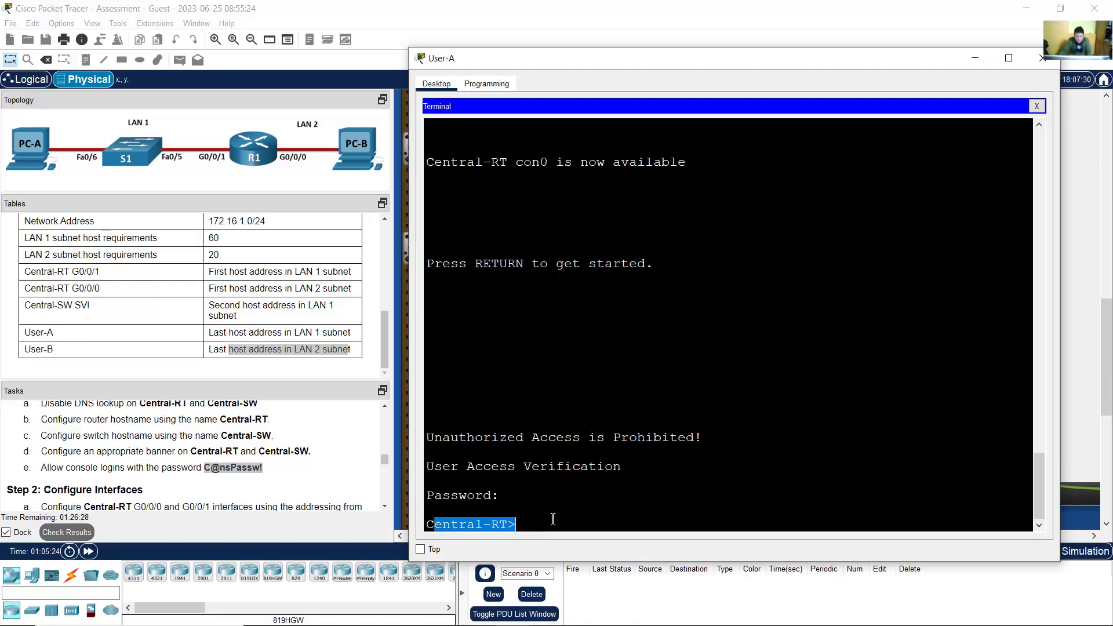
pyautogui.click(553, 519)
pyautogui.write('enable')
pyautogui.press('Return')
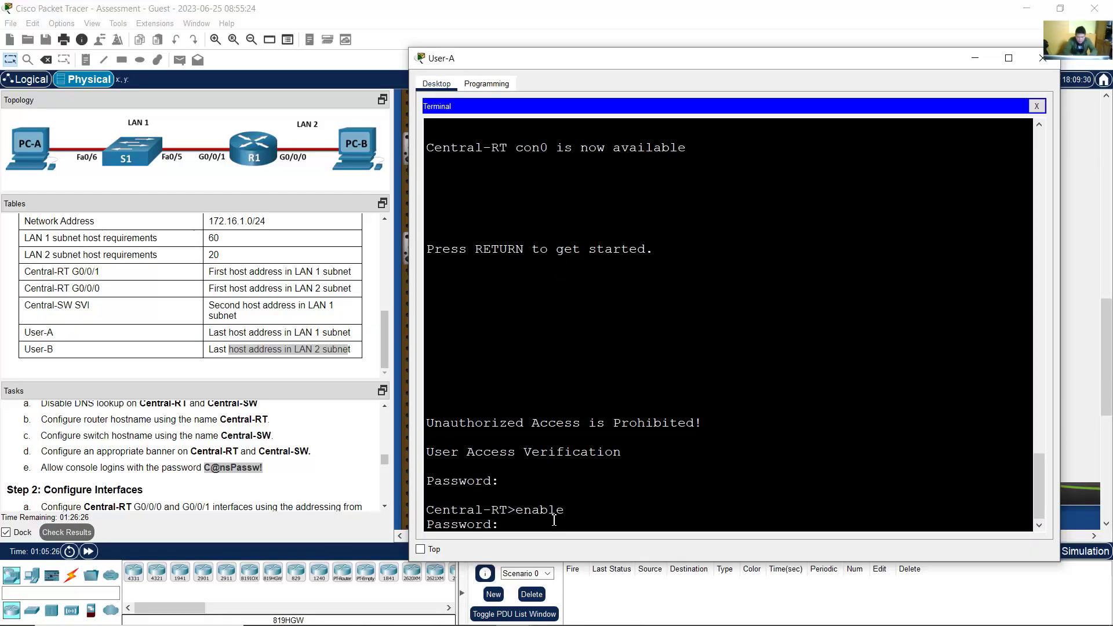
pyautogui.moveTo(451, 524); pyautogui.dragTo(481, 526)
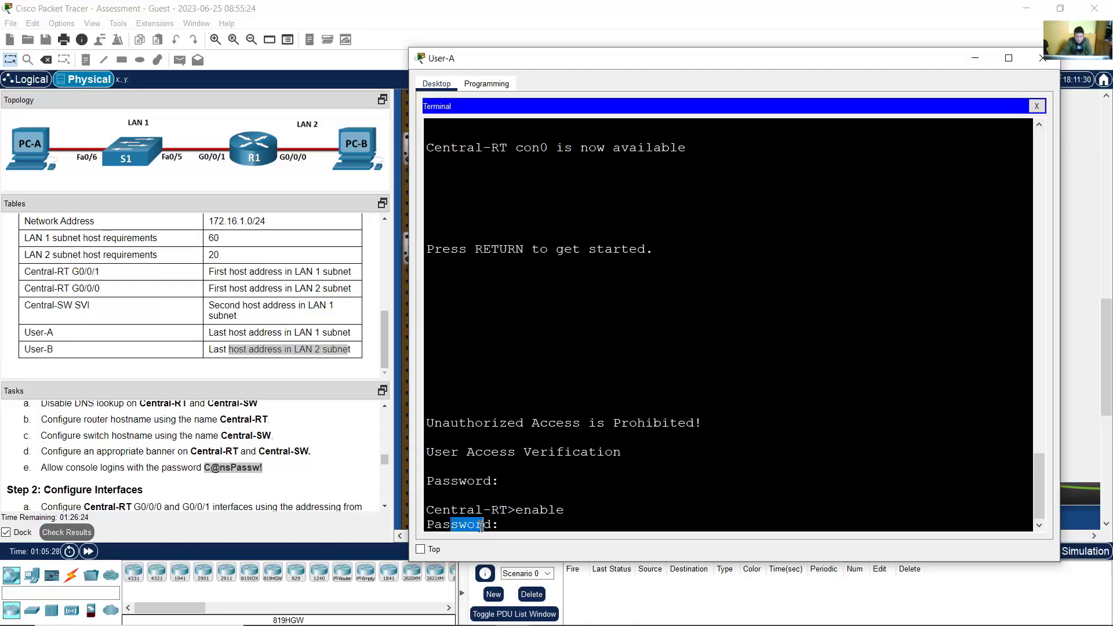
# Step: Find the privileged EXEC secret in the task instructions and bring User-A's terminal back
pyautogui.click(385, 507)
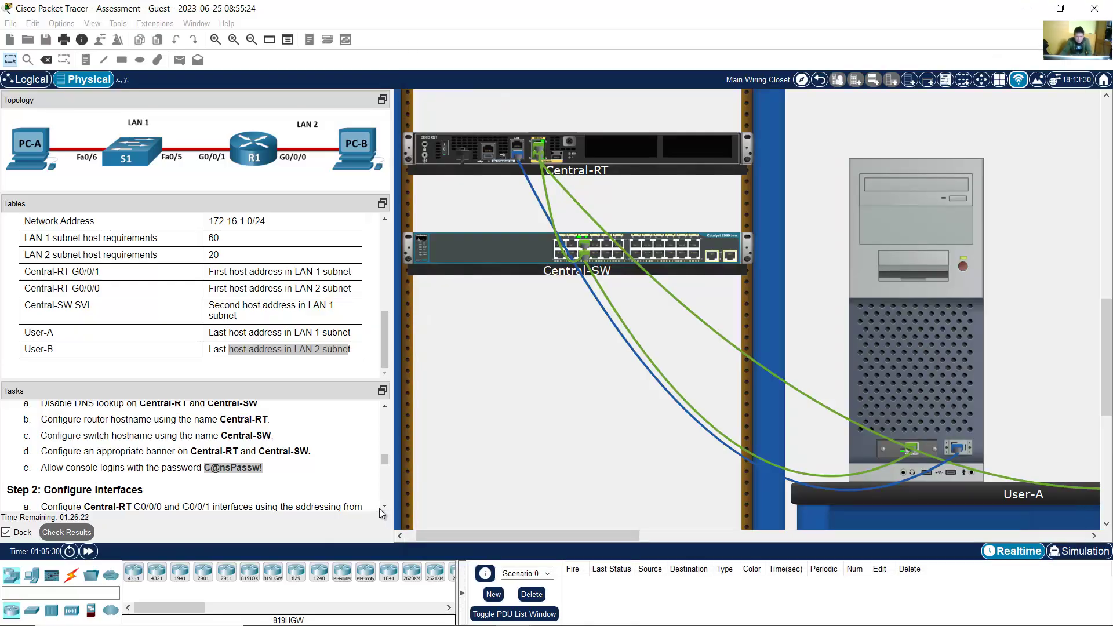
pyautogui.click(385, 506)
pyautogui.click(384, 507)
pyautogui.click(384, 507)
pyautogui.click(385, 507)
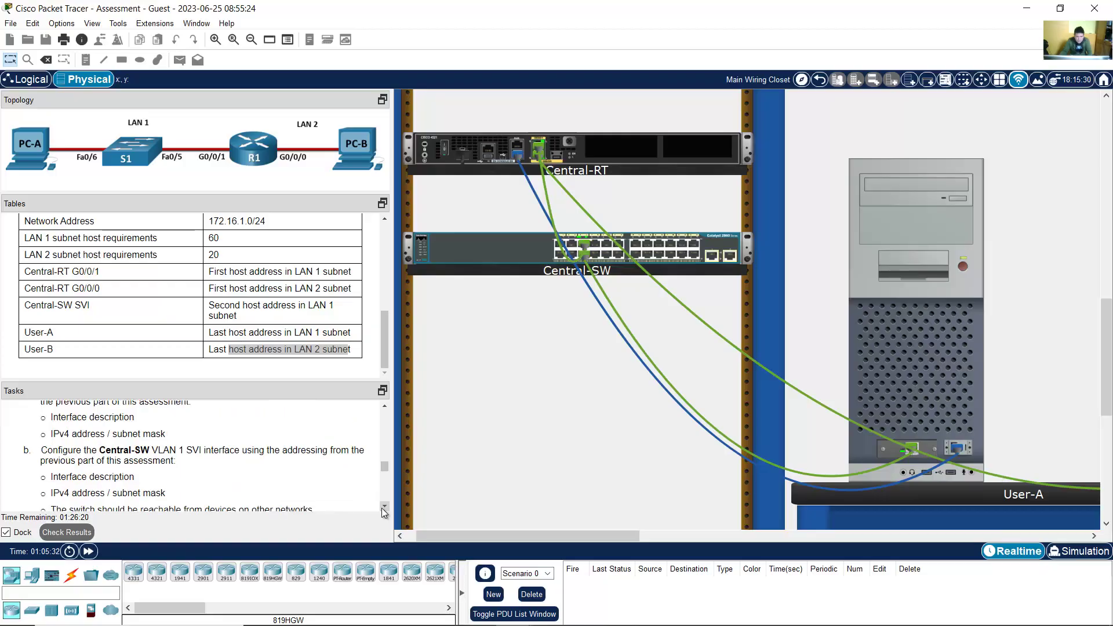
pyautogui.click(384, 507)
pyautogui.click(384, 506)
pyautogui.click(383, 509)
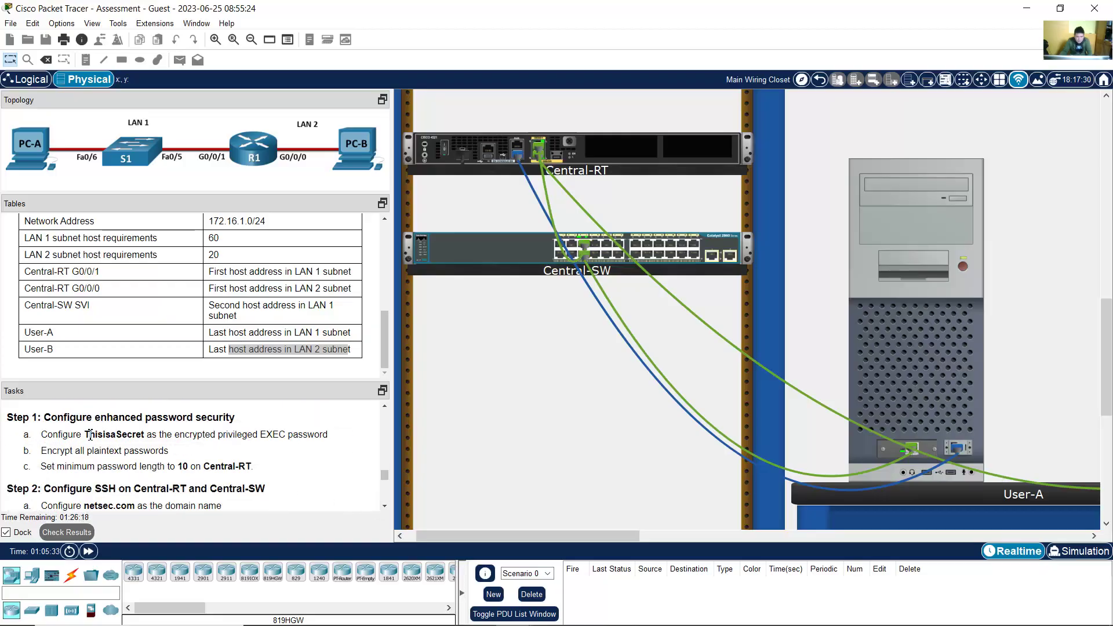
pyautogui.moveTo(84, 435); pyautogui.dragTo(145, 439)
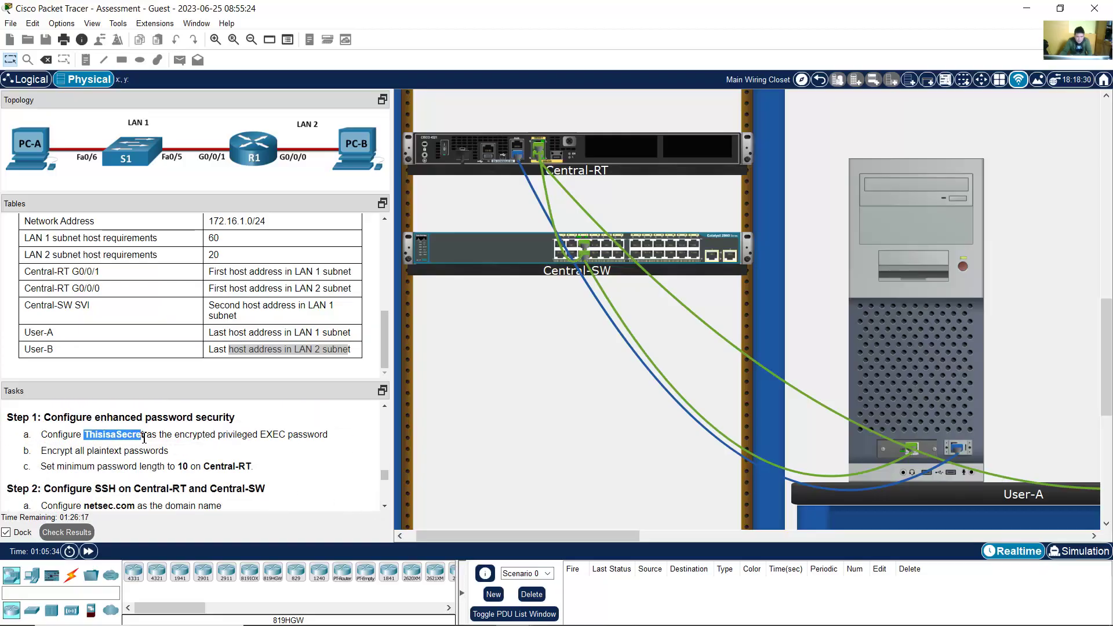
pyautogui.click(97, 439)
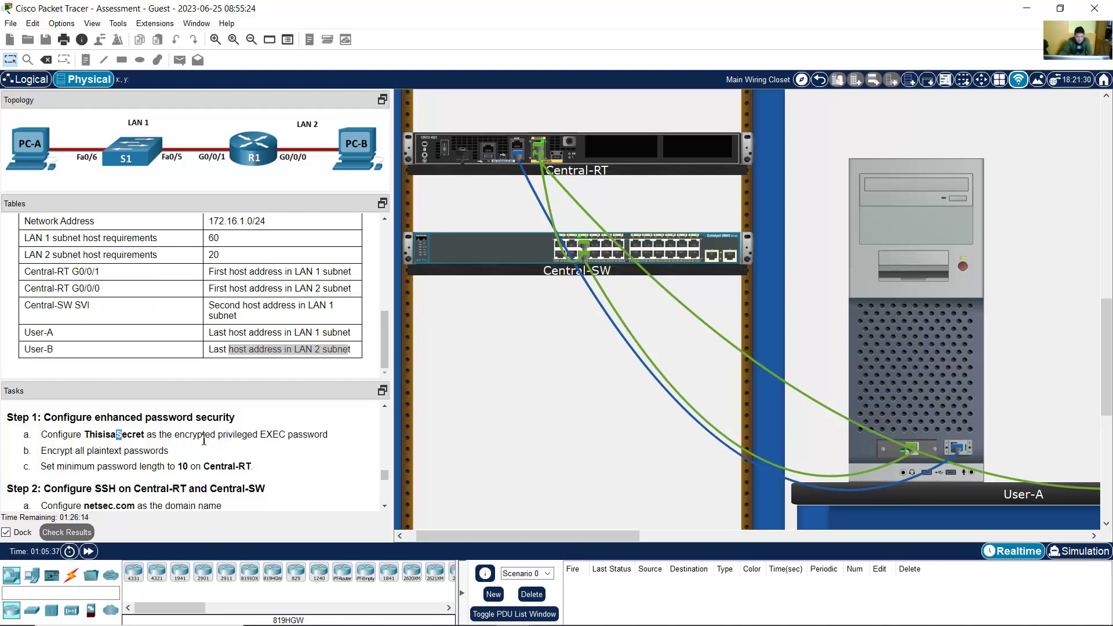
pyautogui.click(906, 381)
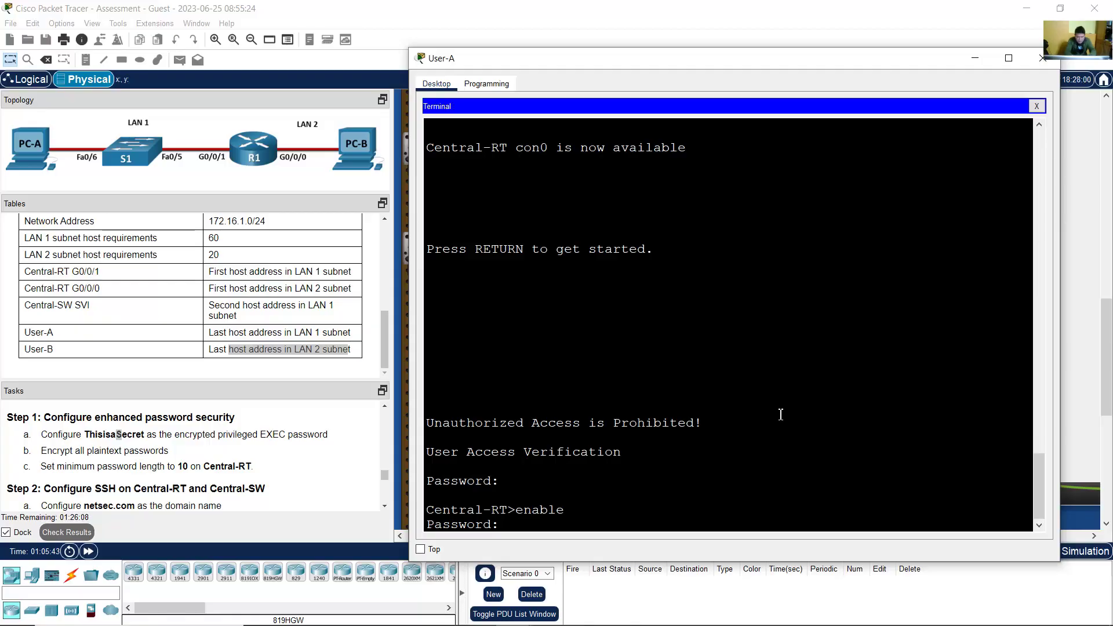
# Step: Enter the enable secret, copy Central-RT's running-config to startup-config with [OK], and close User-A's window
pyautogui.press('Return')
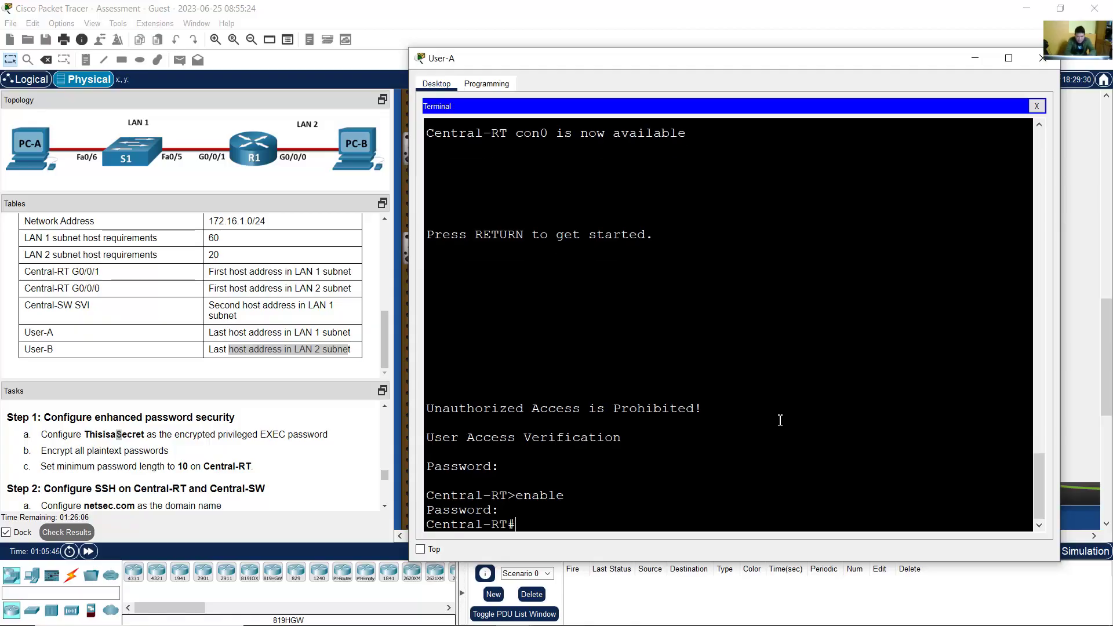
pyautogui.tripleClick(478, 532)
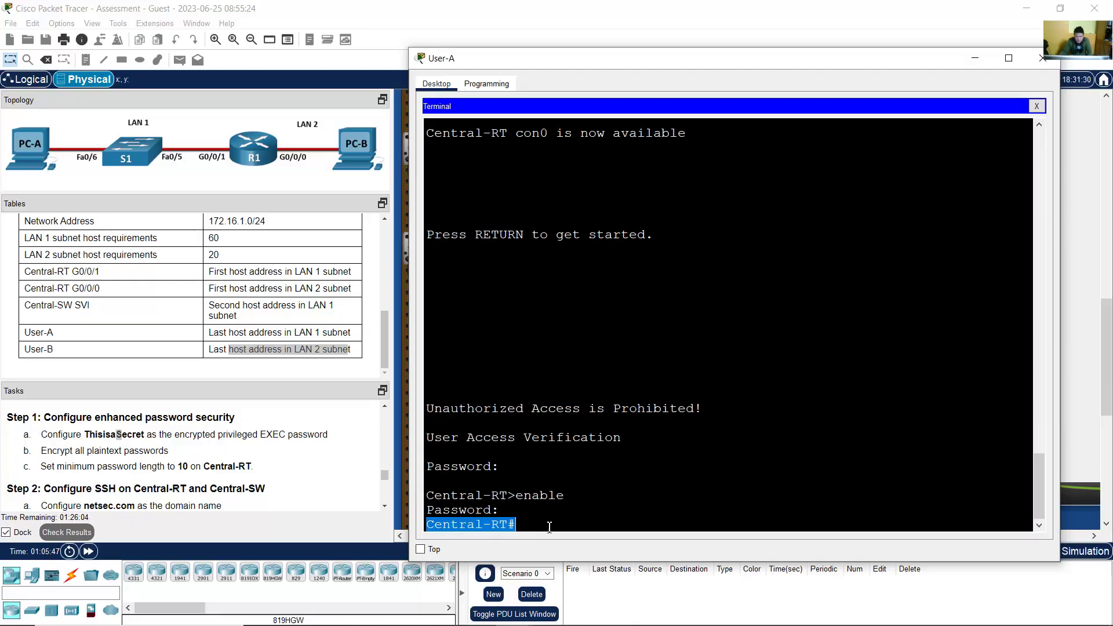
pyautogui.click(551, 525)
pyautogui.write('copy r')
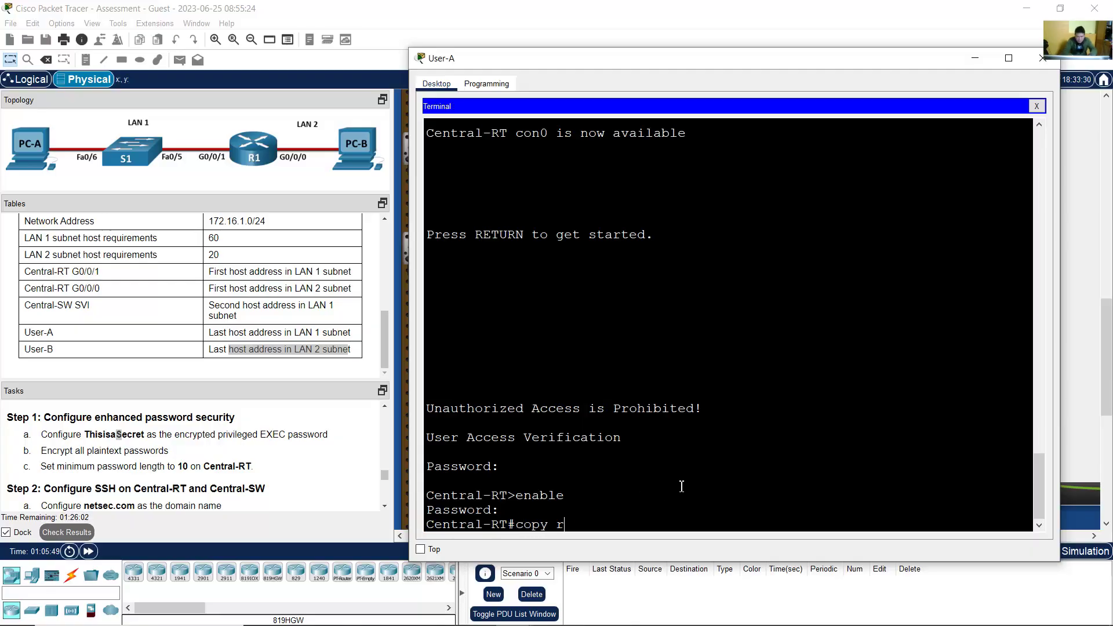
pyautogui.write('unning-config s')
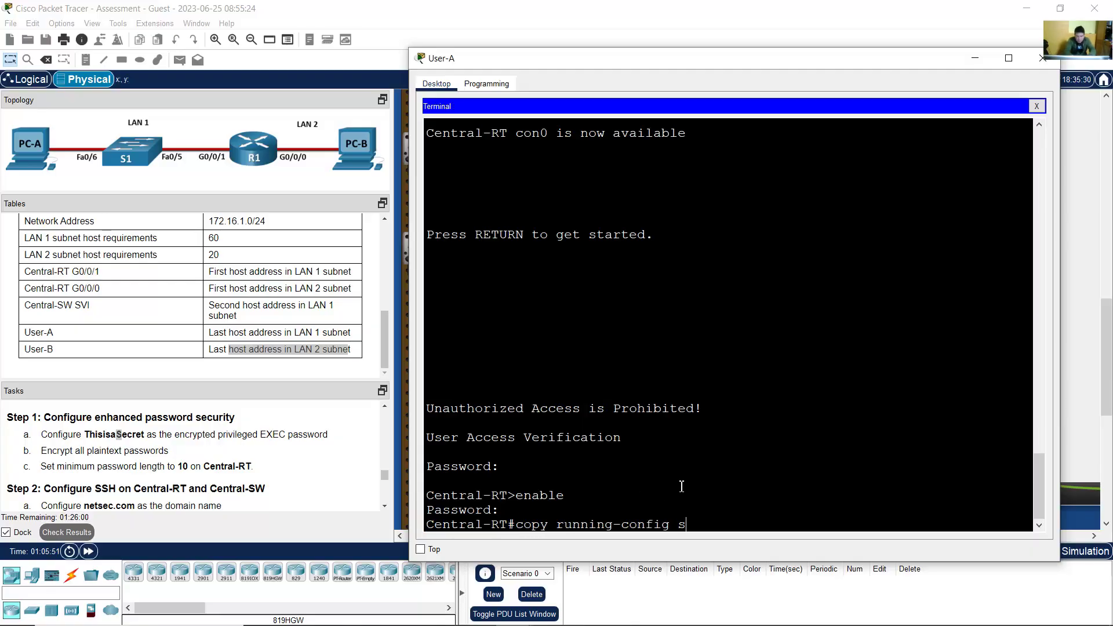
pyautogui.write('ta')
pyautogui.press('BackSpace')
pyautogui.write('tartup-config')
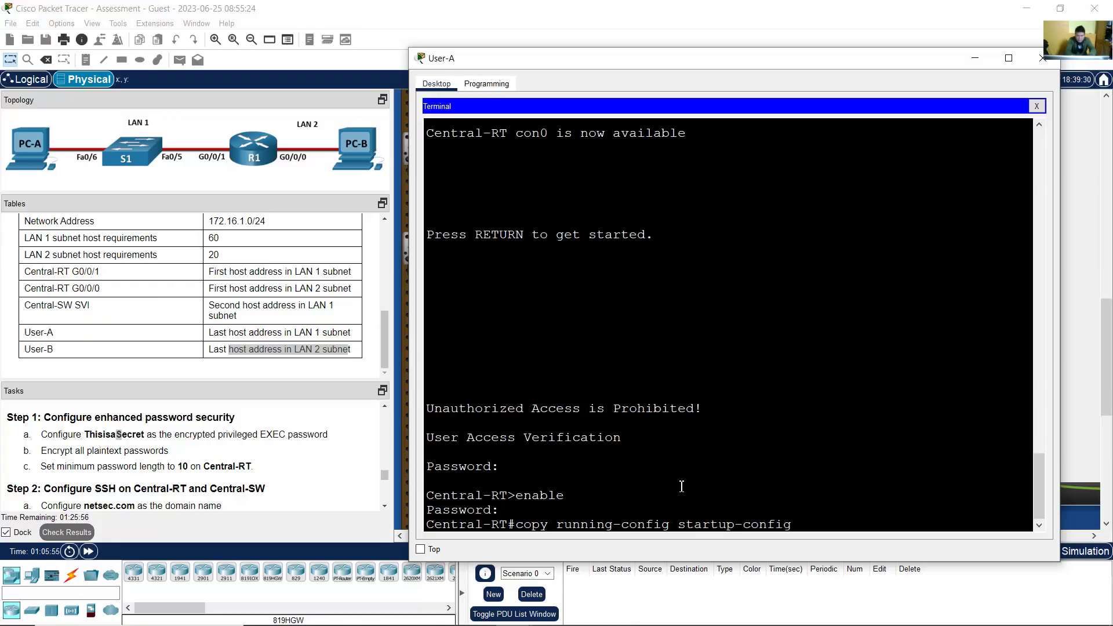
pyautogui.press('Return')
pyautogui.press('Return')
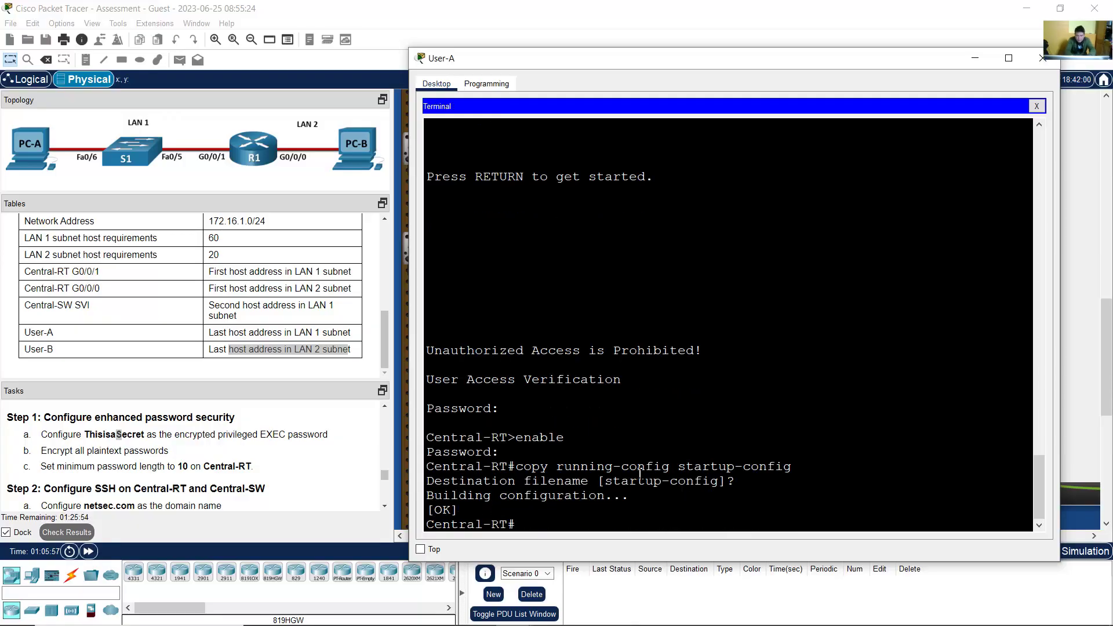
pyautogui.moveTo(492, 467); pyautogui.dragTo(632, 496)
pyautogui.click(1042, 58)
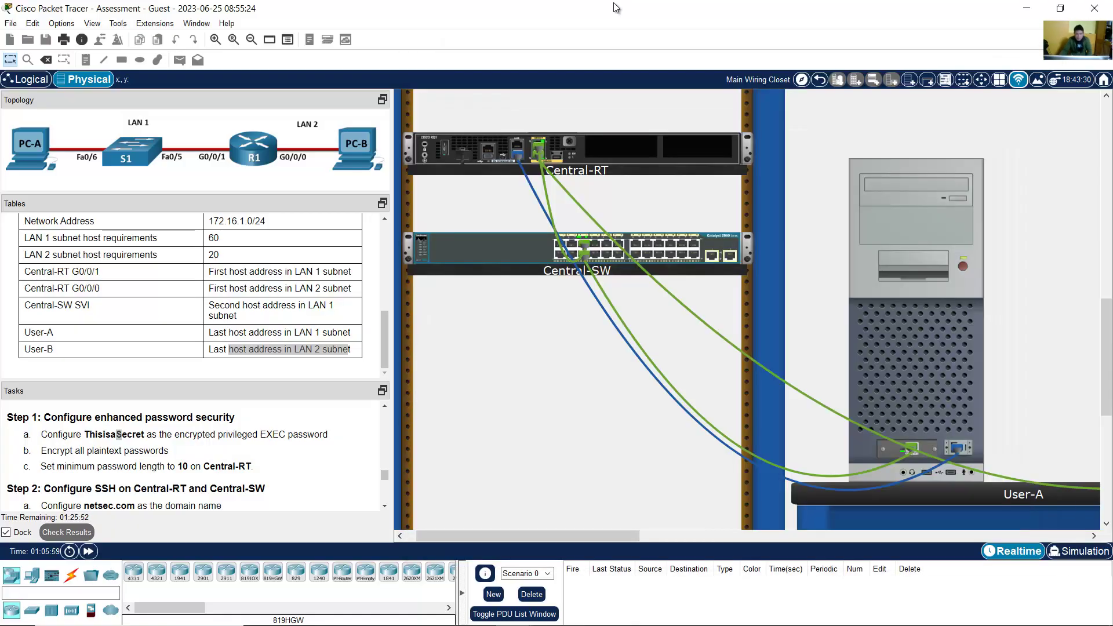